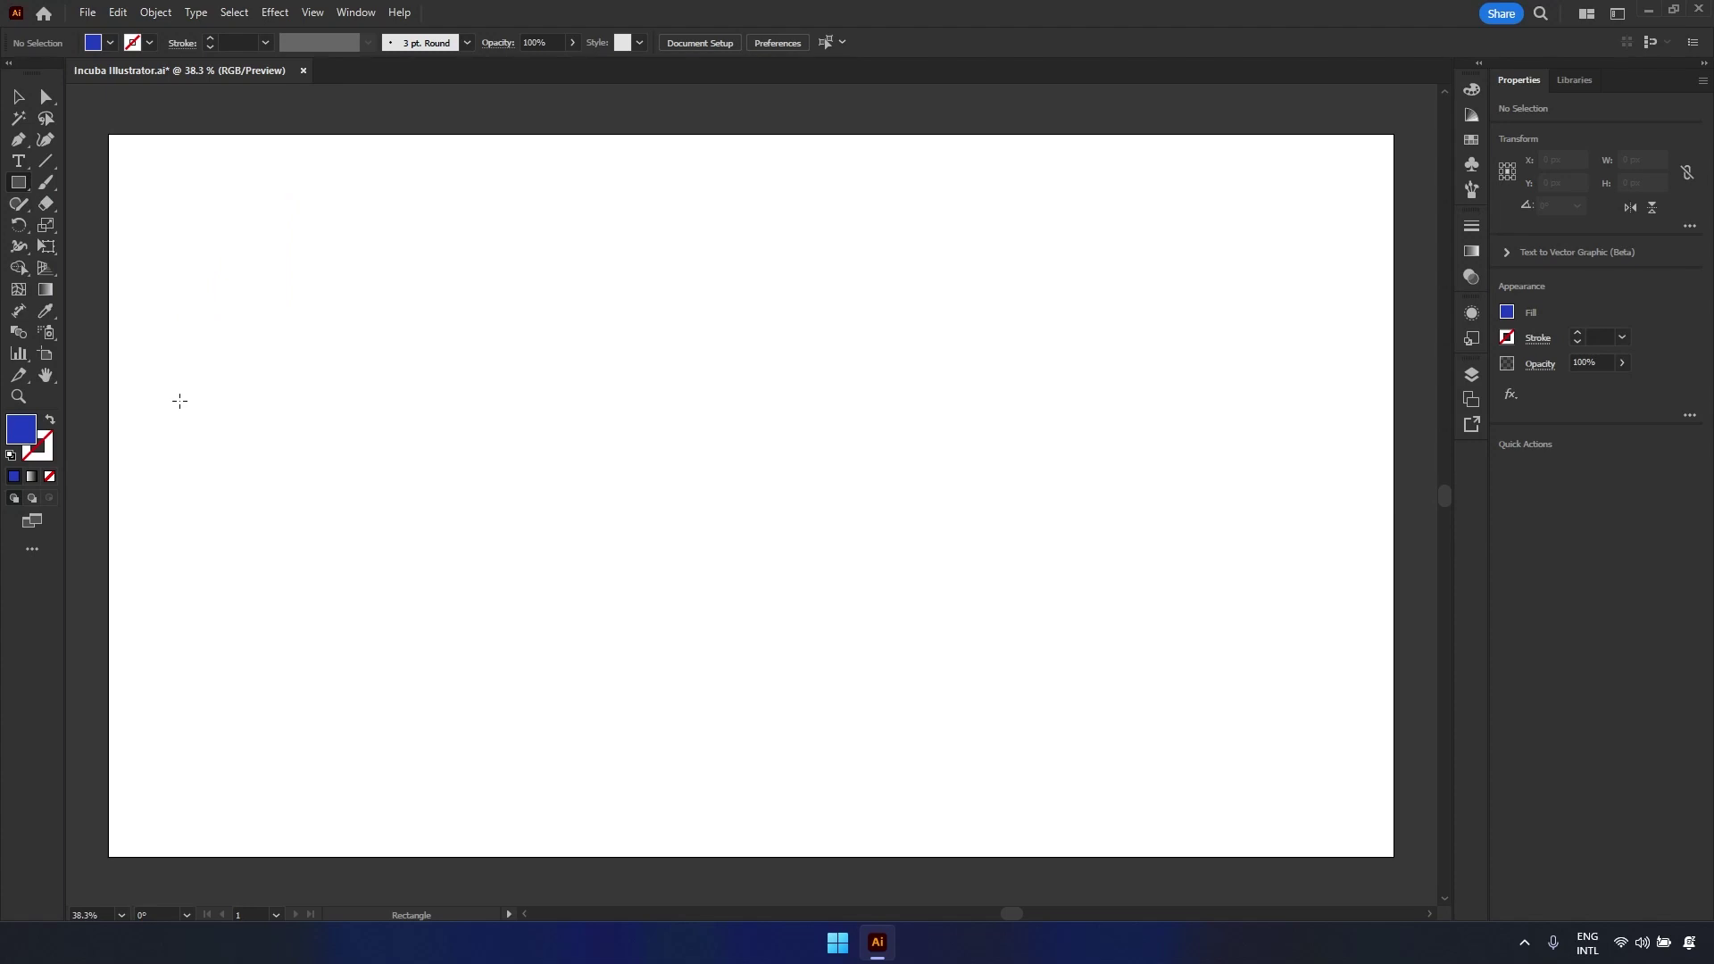
# - Draw a rectangle about 273 by 177 px and two squares about 177 and 176 px wide in a row
pyautogui.moveTo(171, 364); pyautogui.dragTo(354, 478)
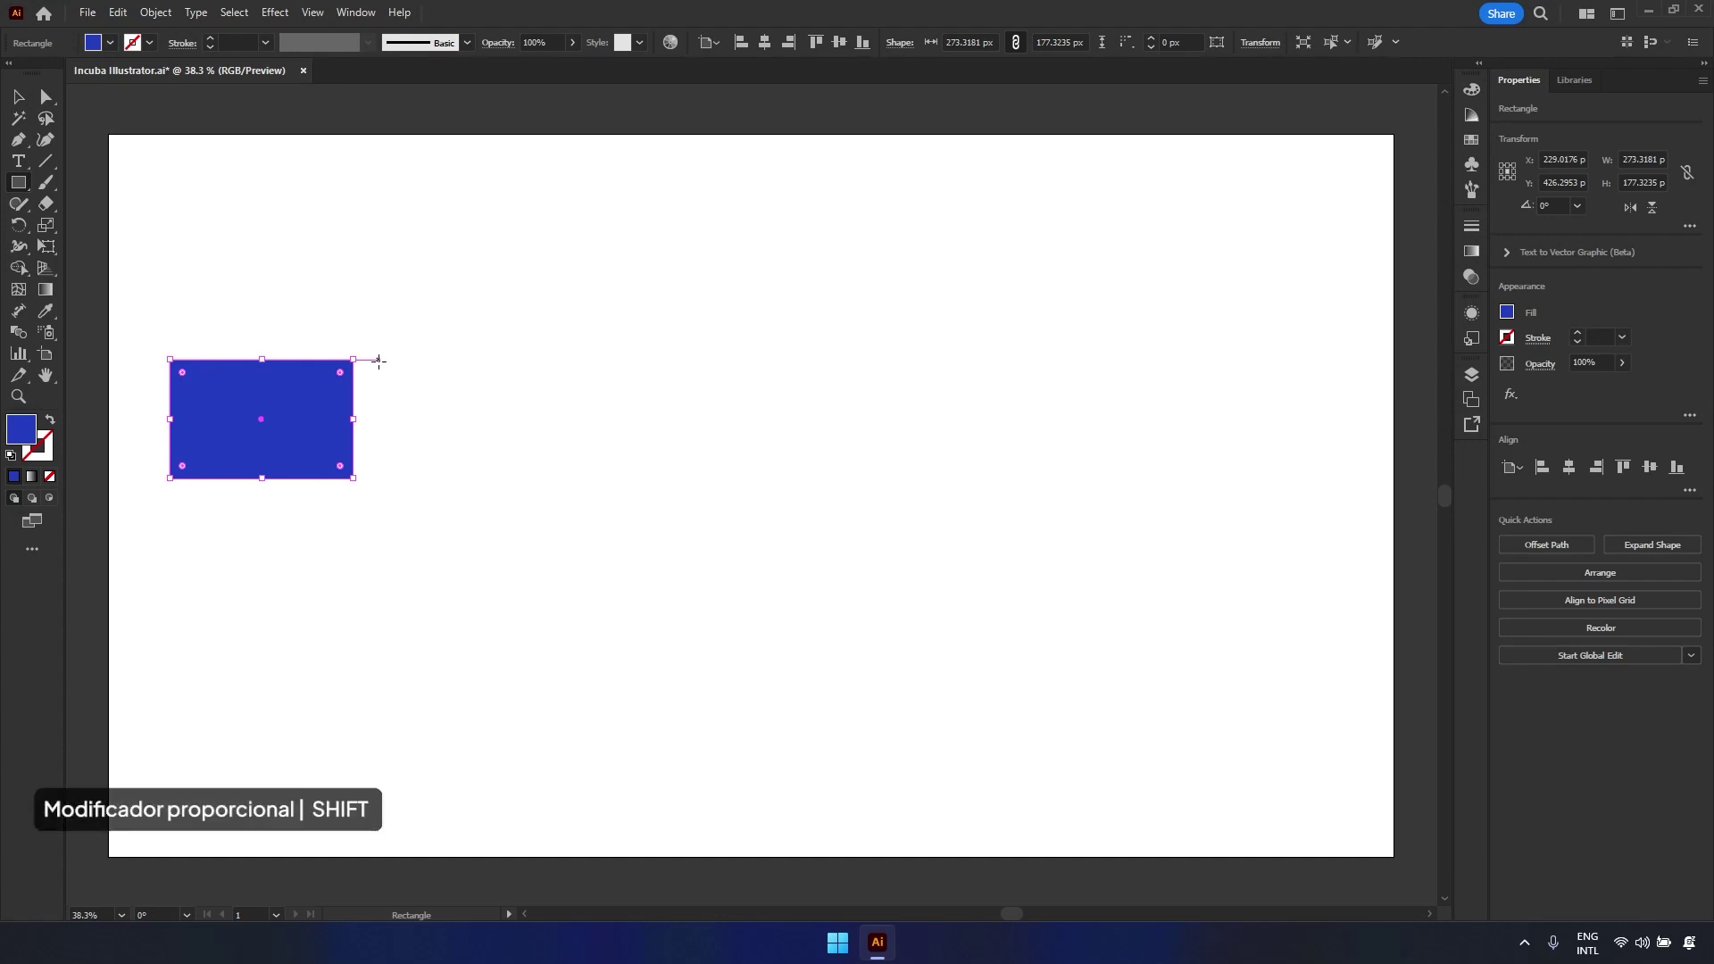
pyautogui.moveTo(379, 360); pyautogui.dragTo(498, 457)
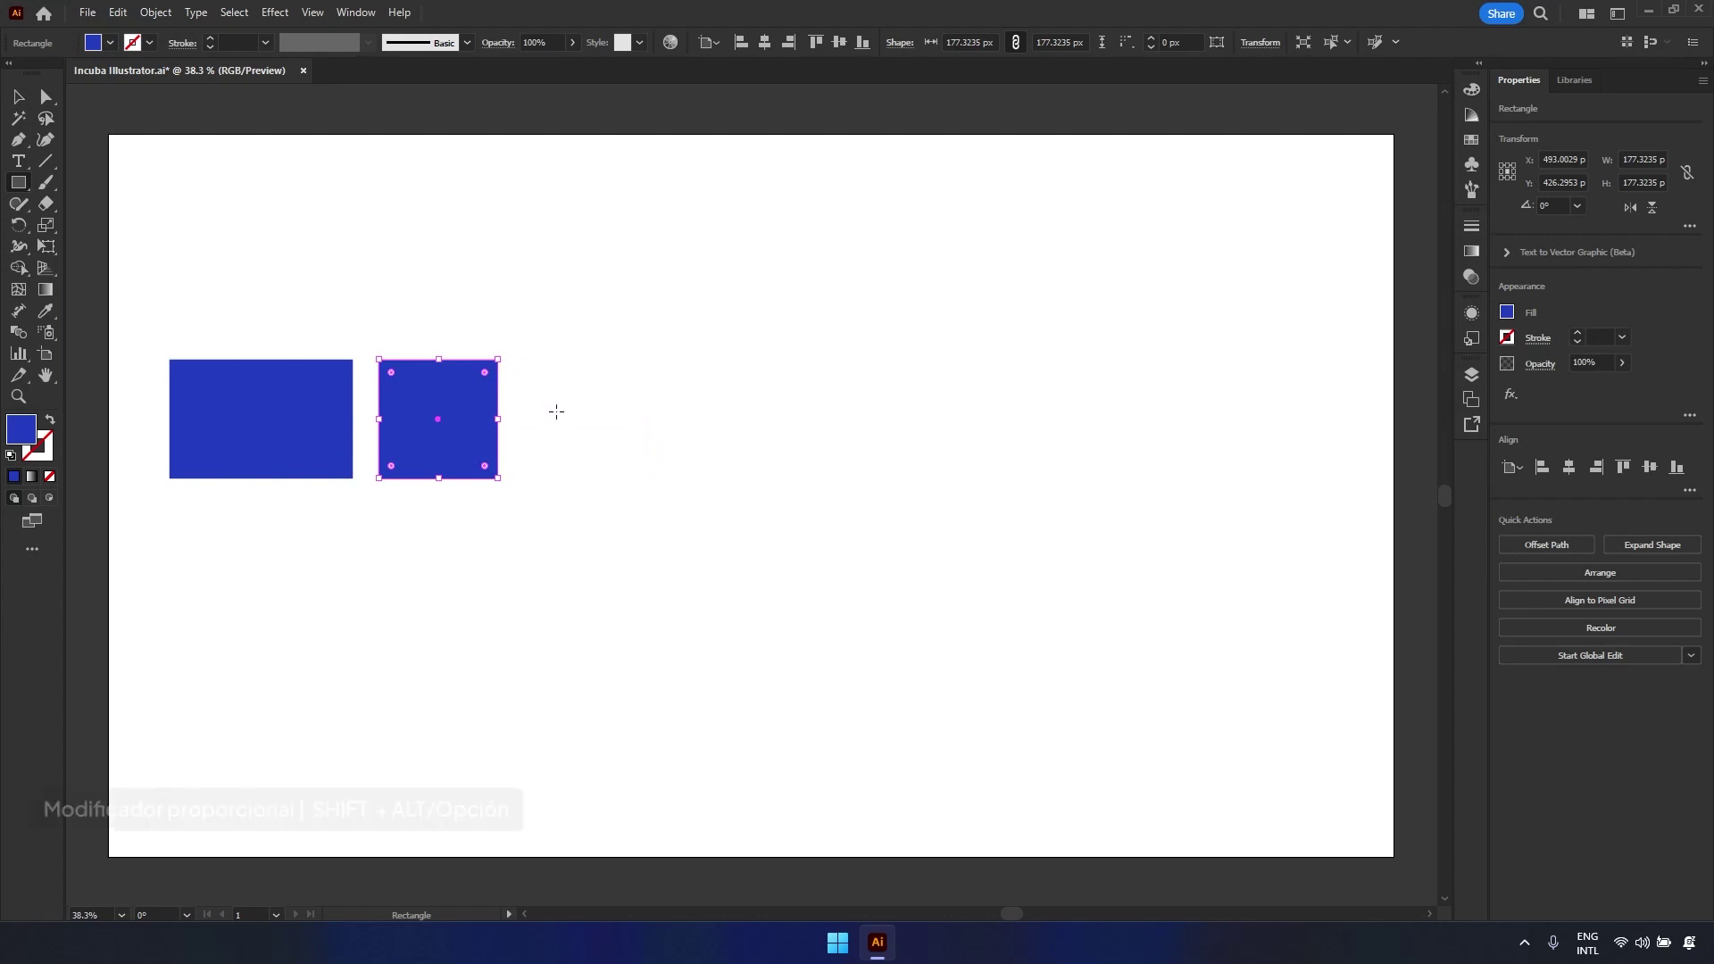
pyautogui.moveTo(592, 419); pyautogui.dragTo(652, 388)
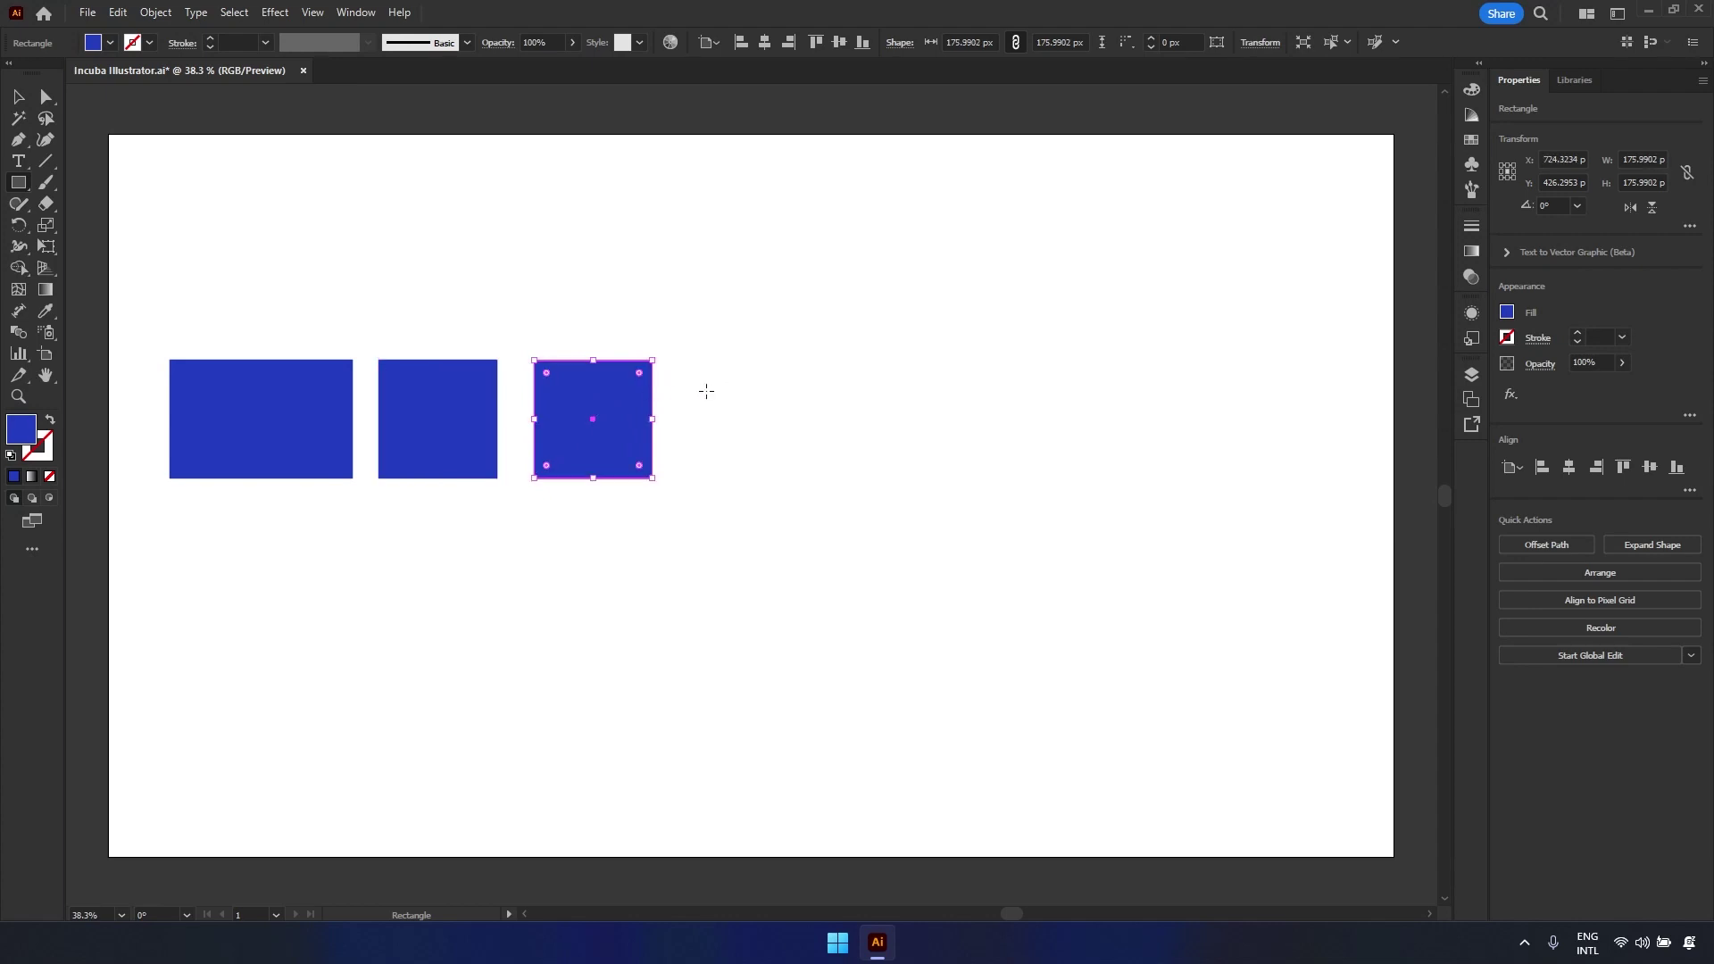
# - Create another square from numeric dimensions of 175.9902 px, line it up with the row, and delete it
pyautogui.click(719, 435)
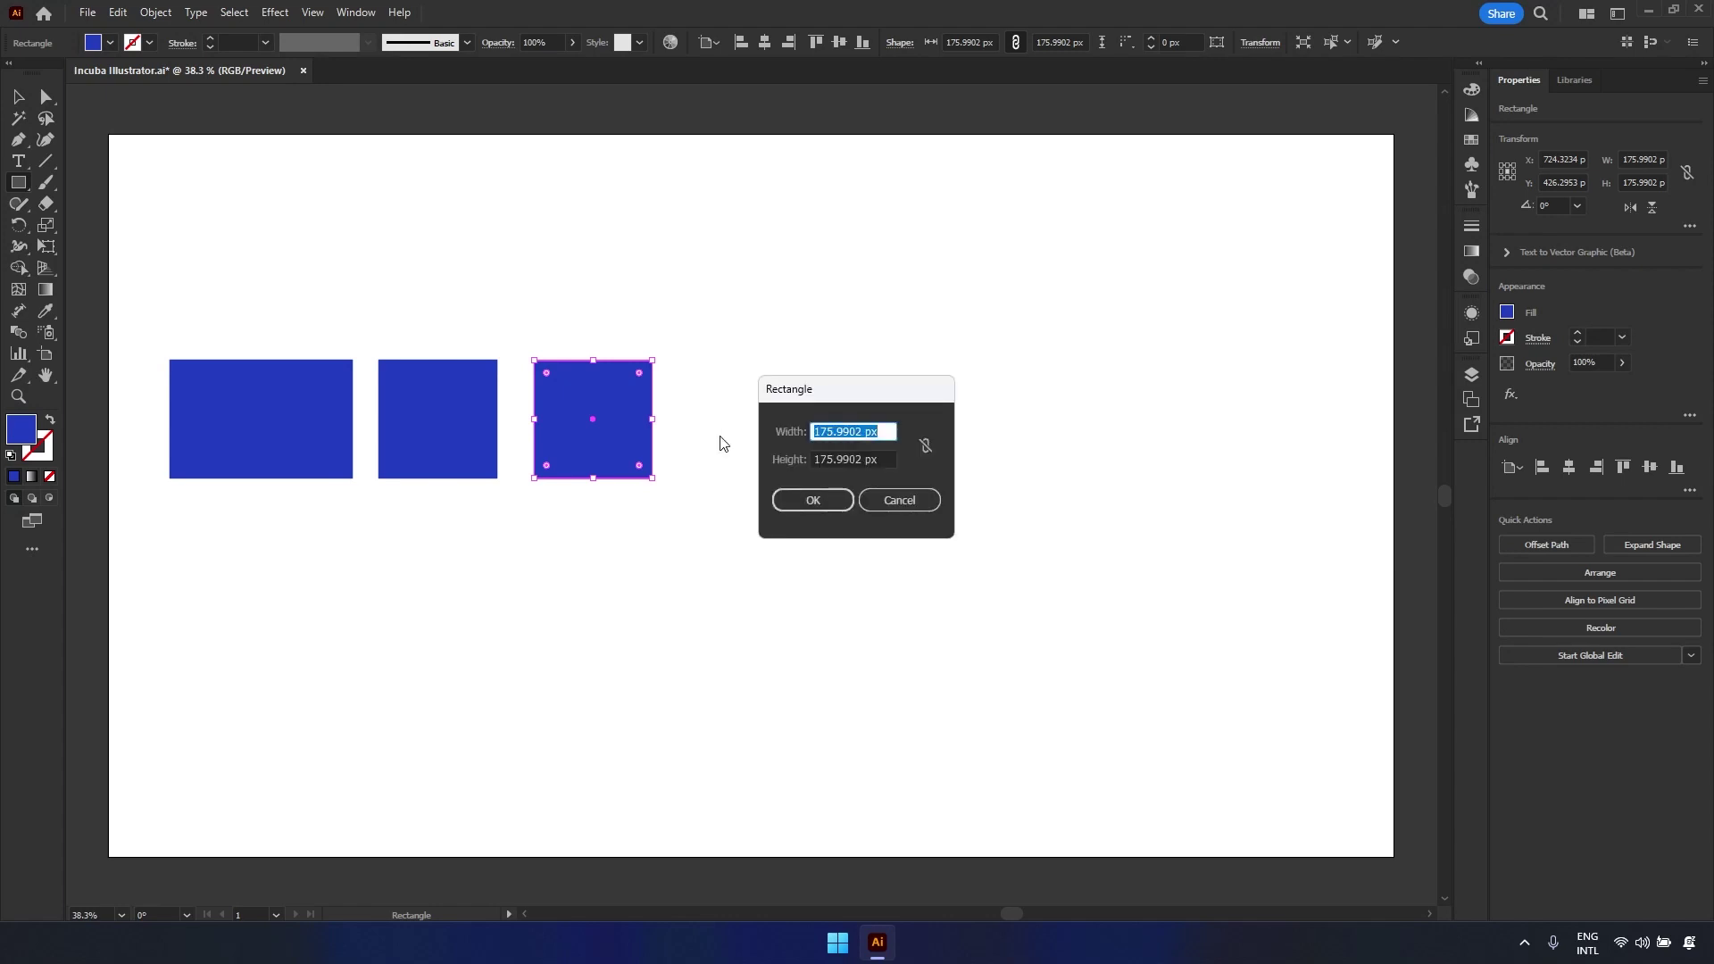
pyautogui.click(821, 500)
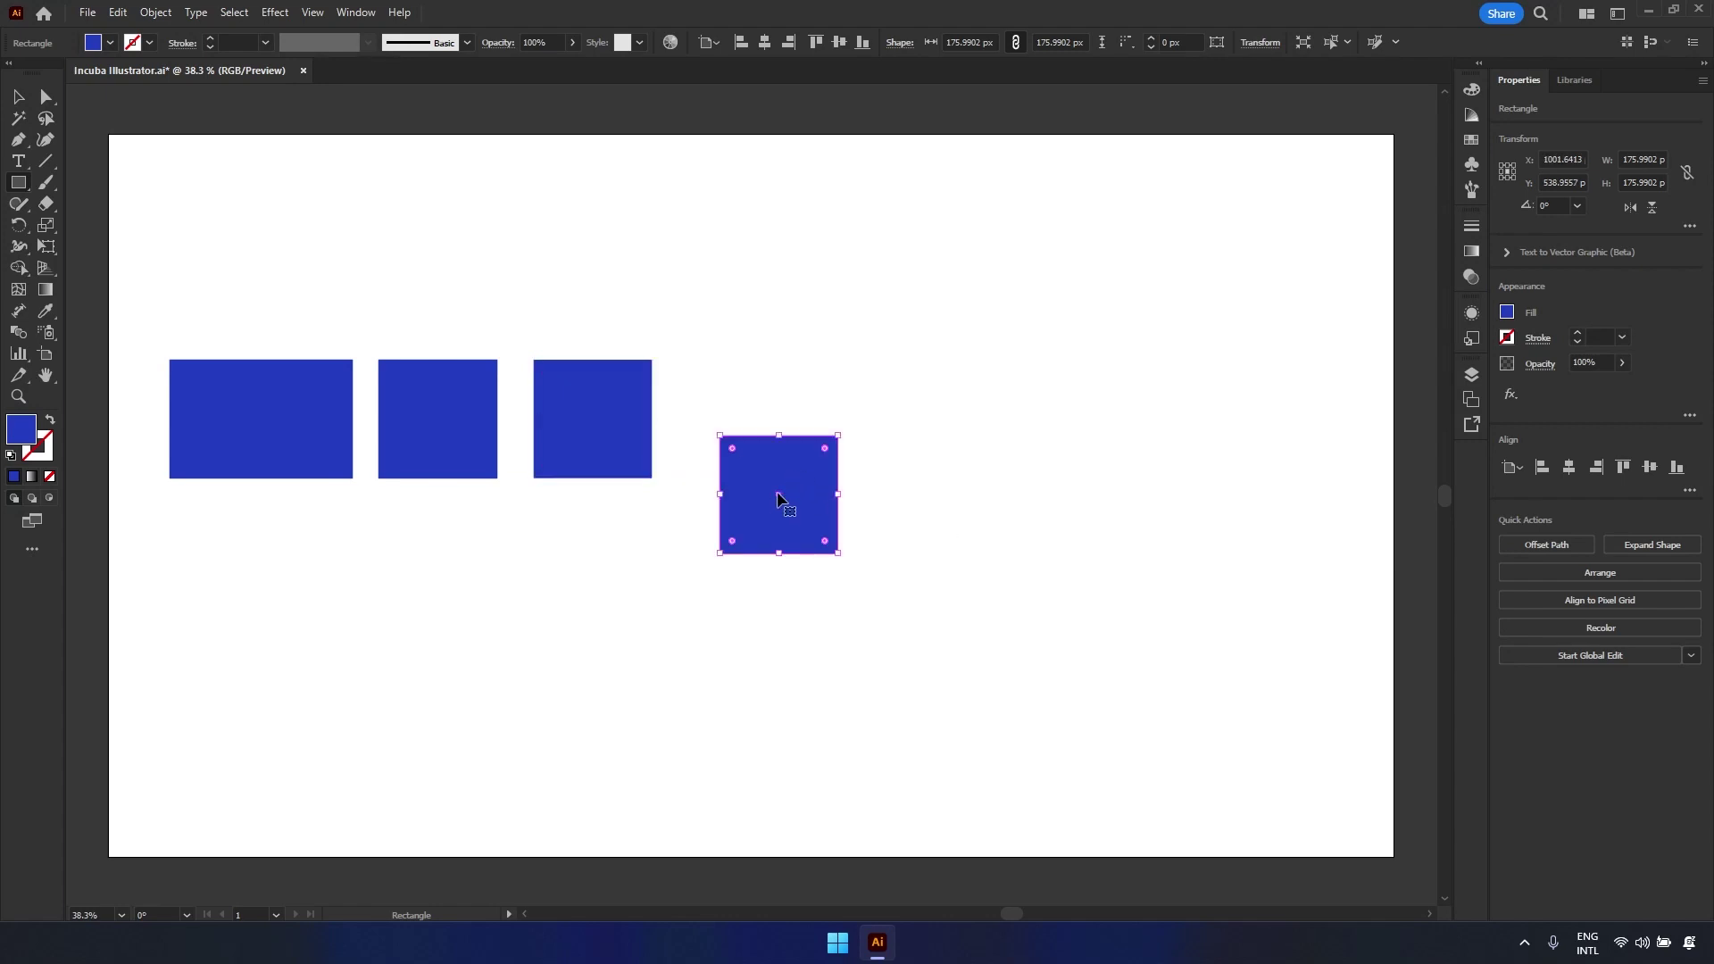
pyautogui.moveTo(779, 495); pyautogui.dragTo(741, 419)
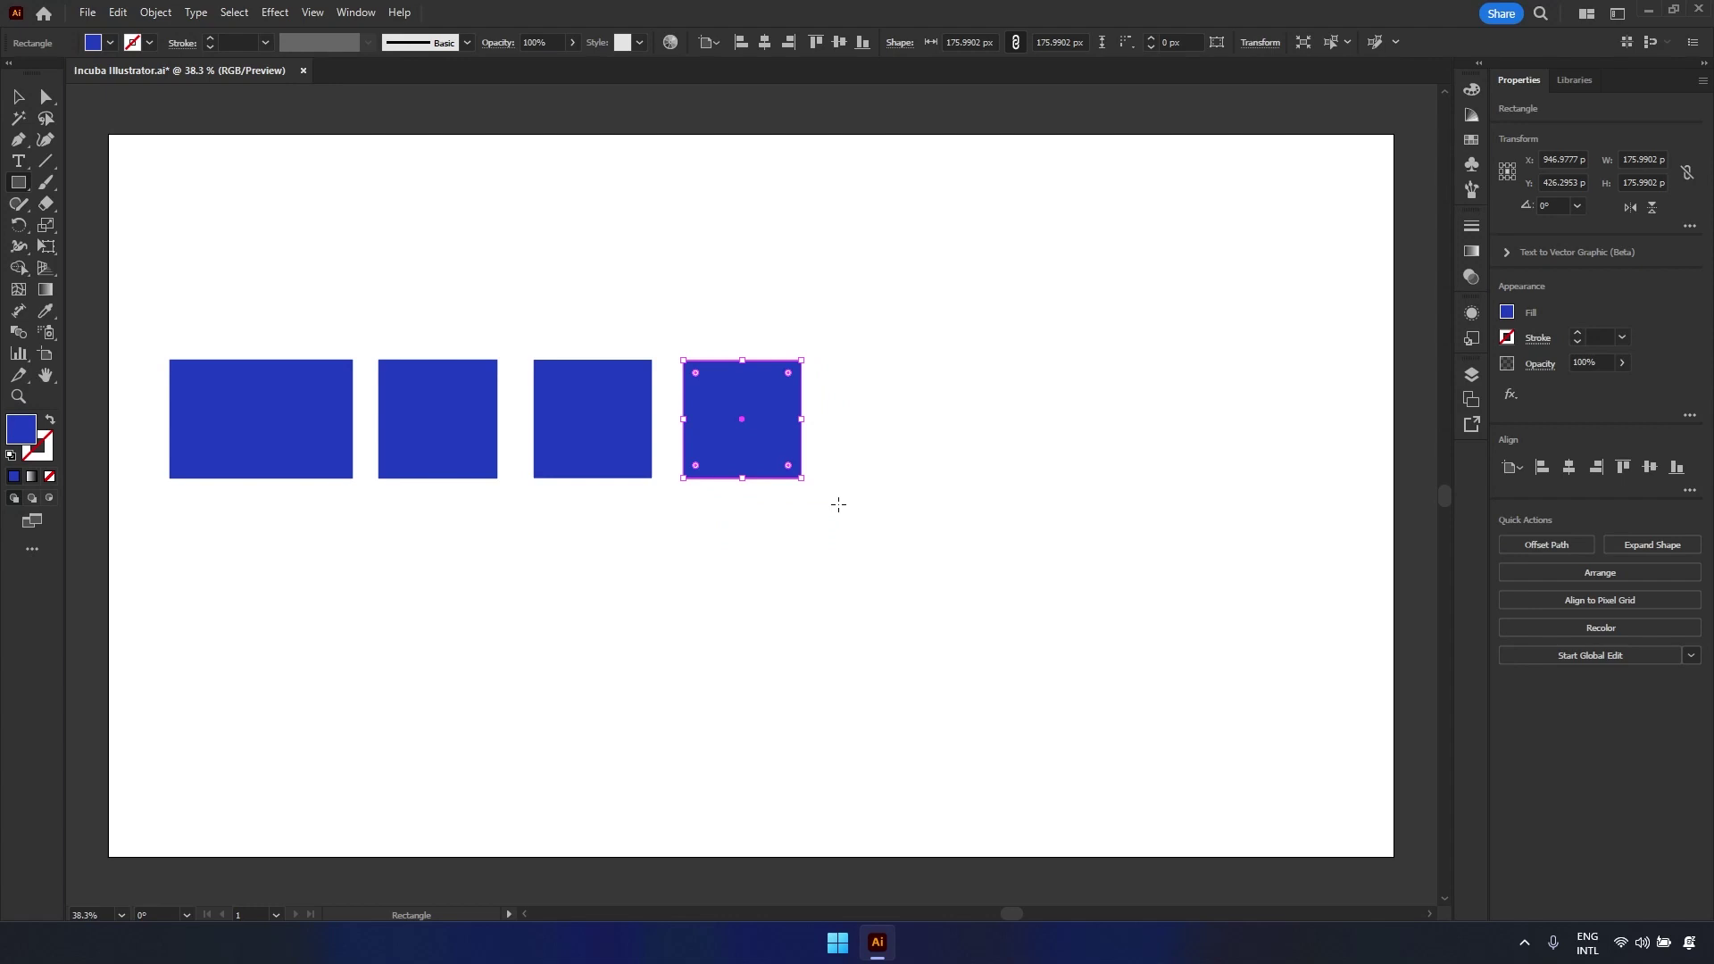
pyautogui.press('Delete')
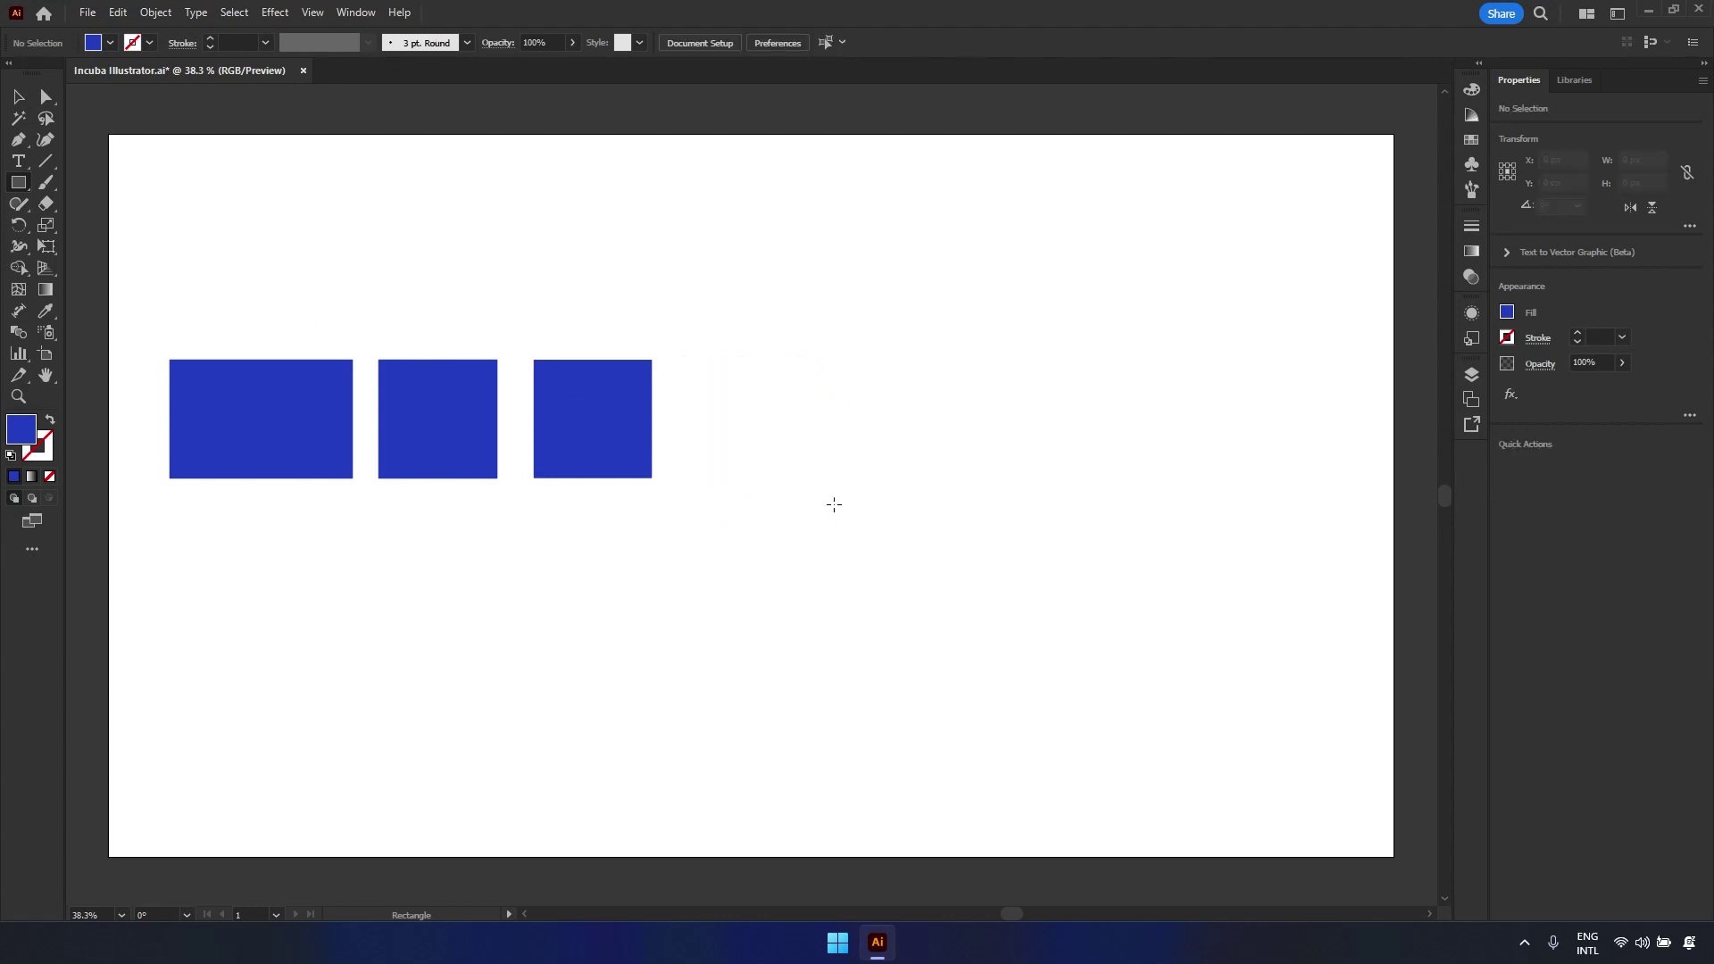
# - Draw a rounded rectangle about 184 by 176 px beside the squares and increase its corner radius to about 24 px
pyautogui.click(29, 191)
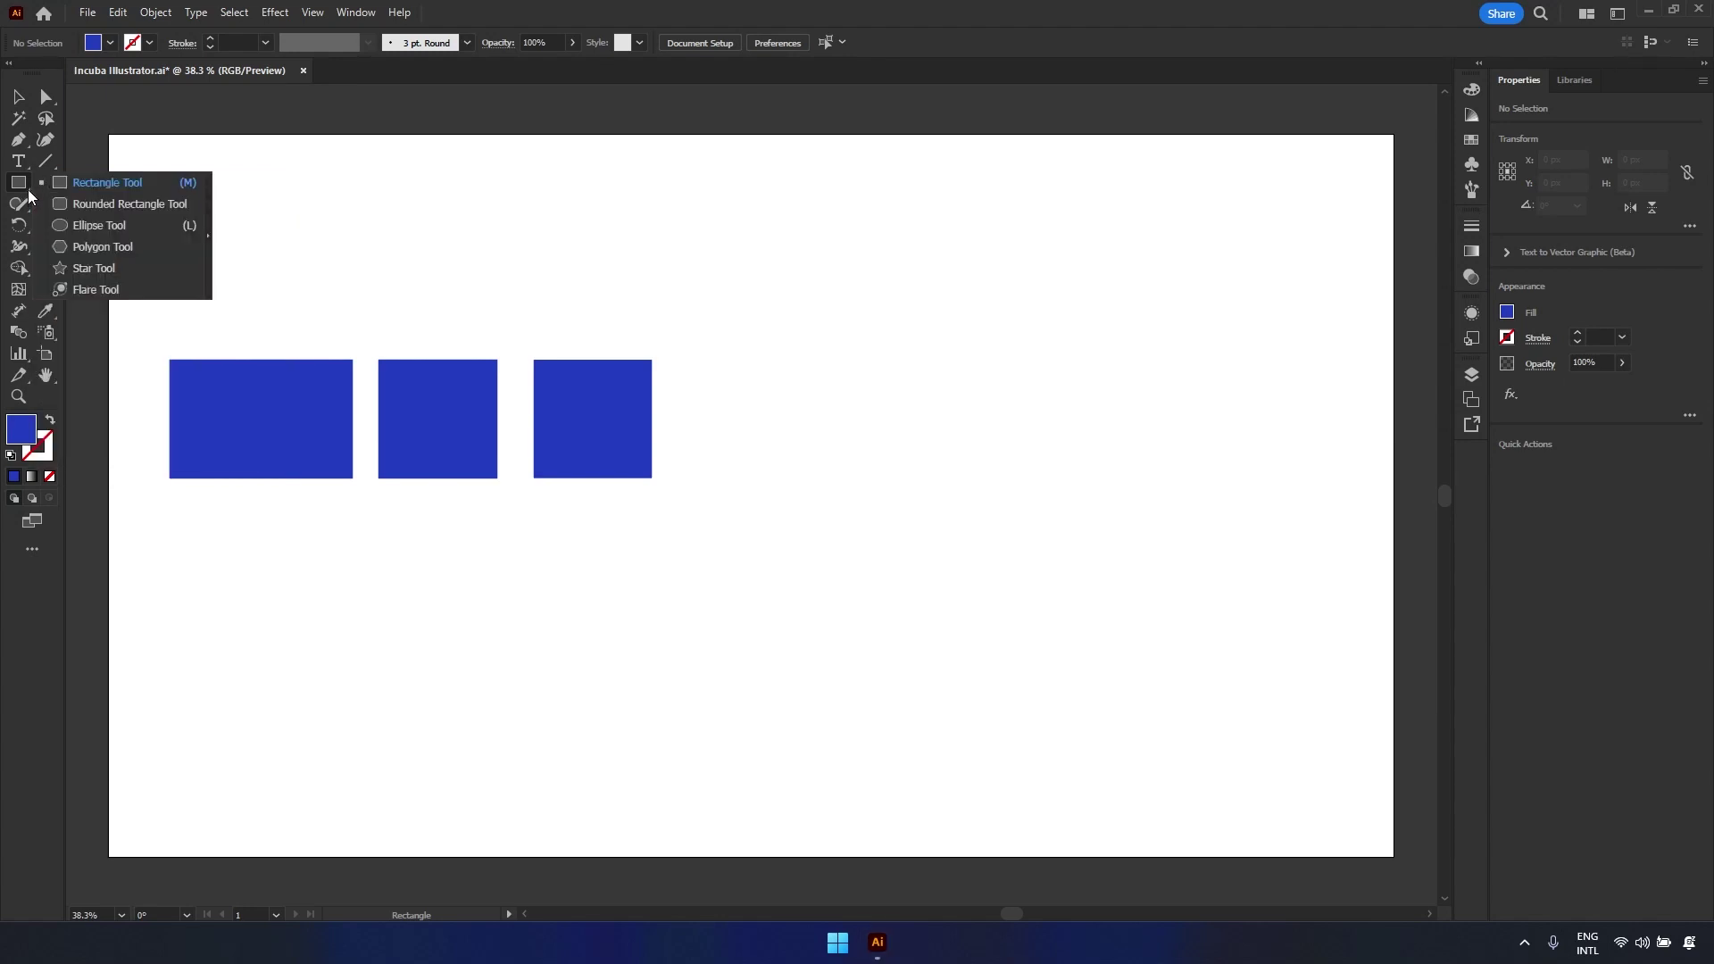
pyautogui.click(83, 202)
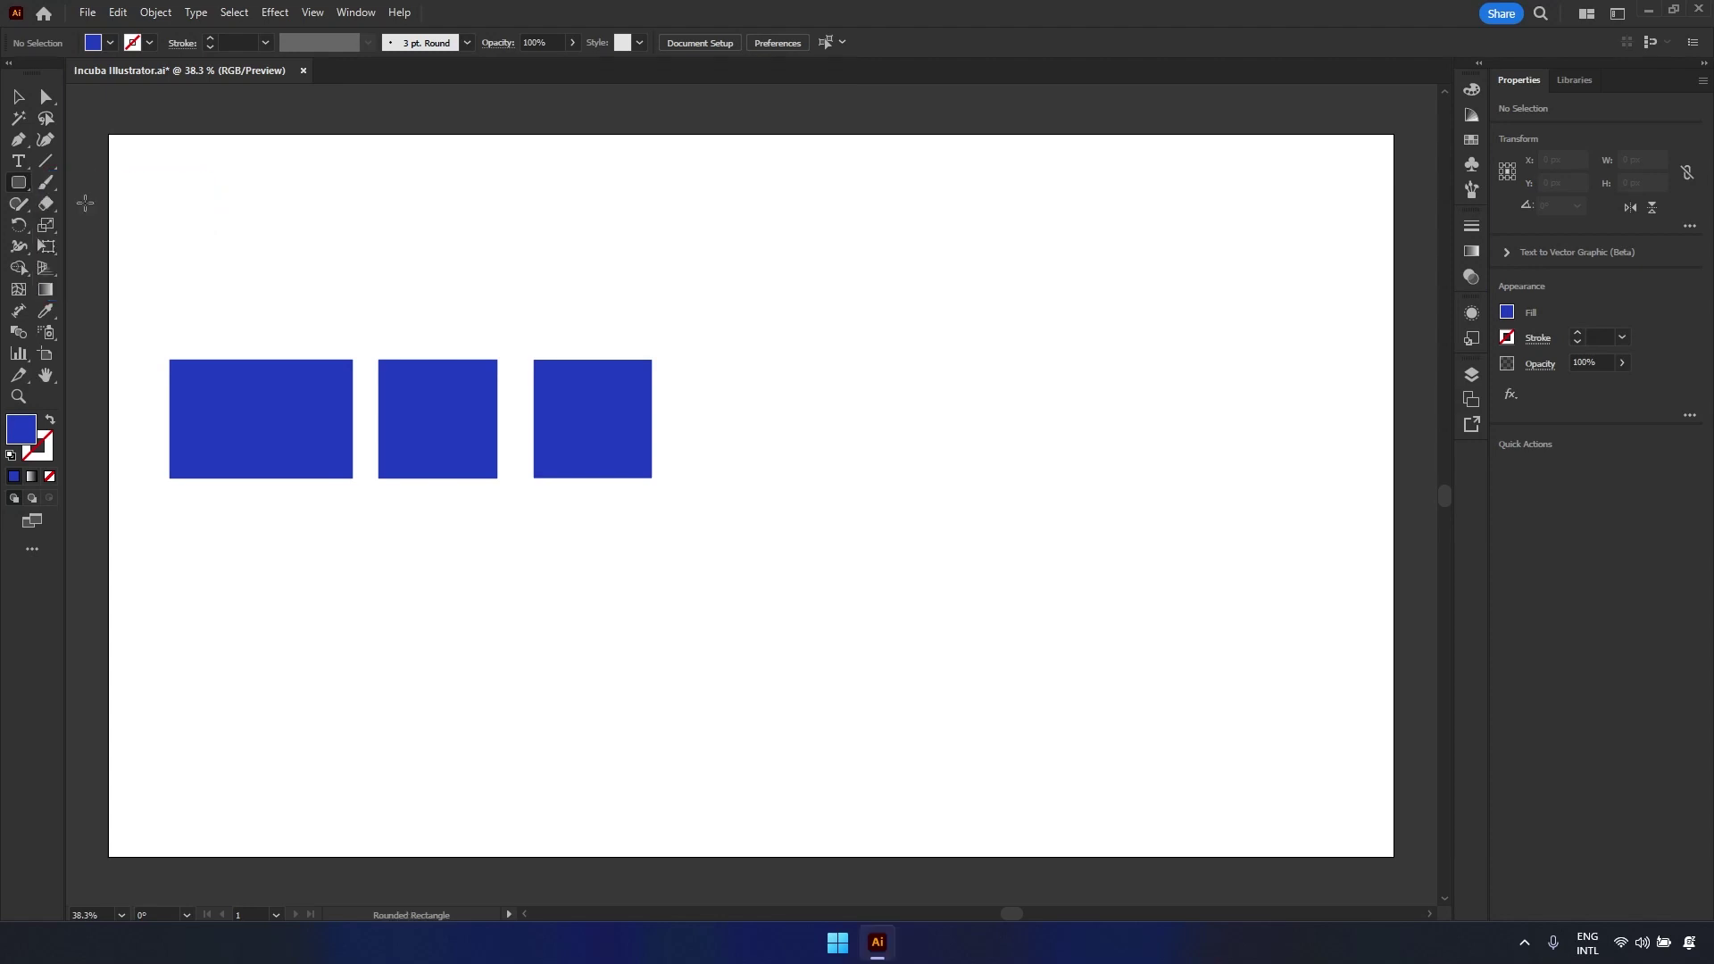
pyautogui.moveTo(674, 361); pyautogui.dragTo(797, 477)
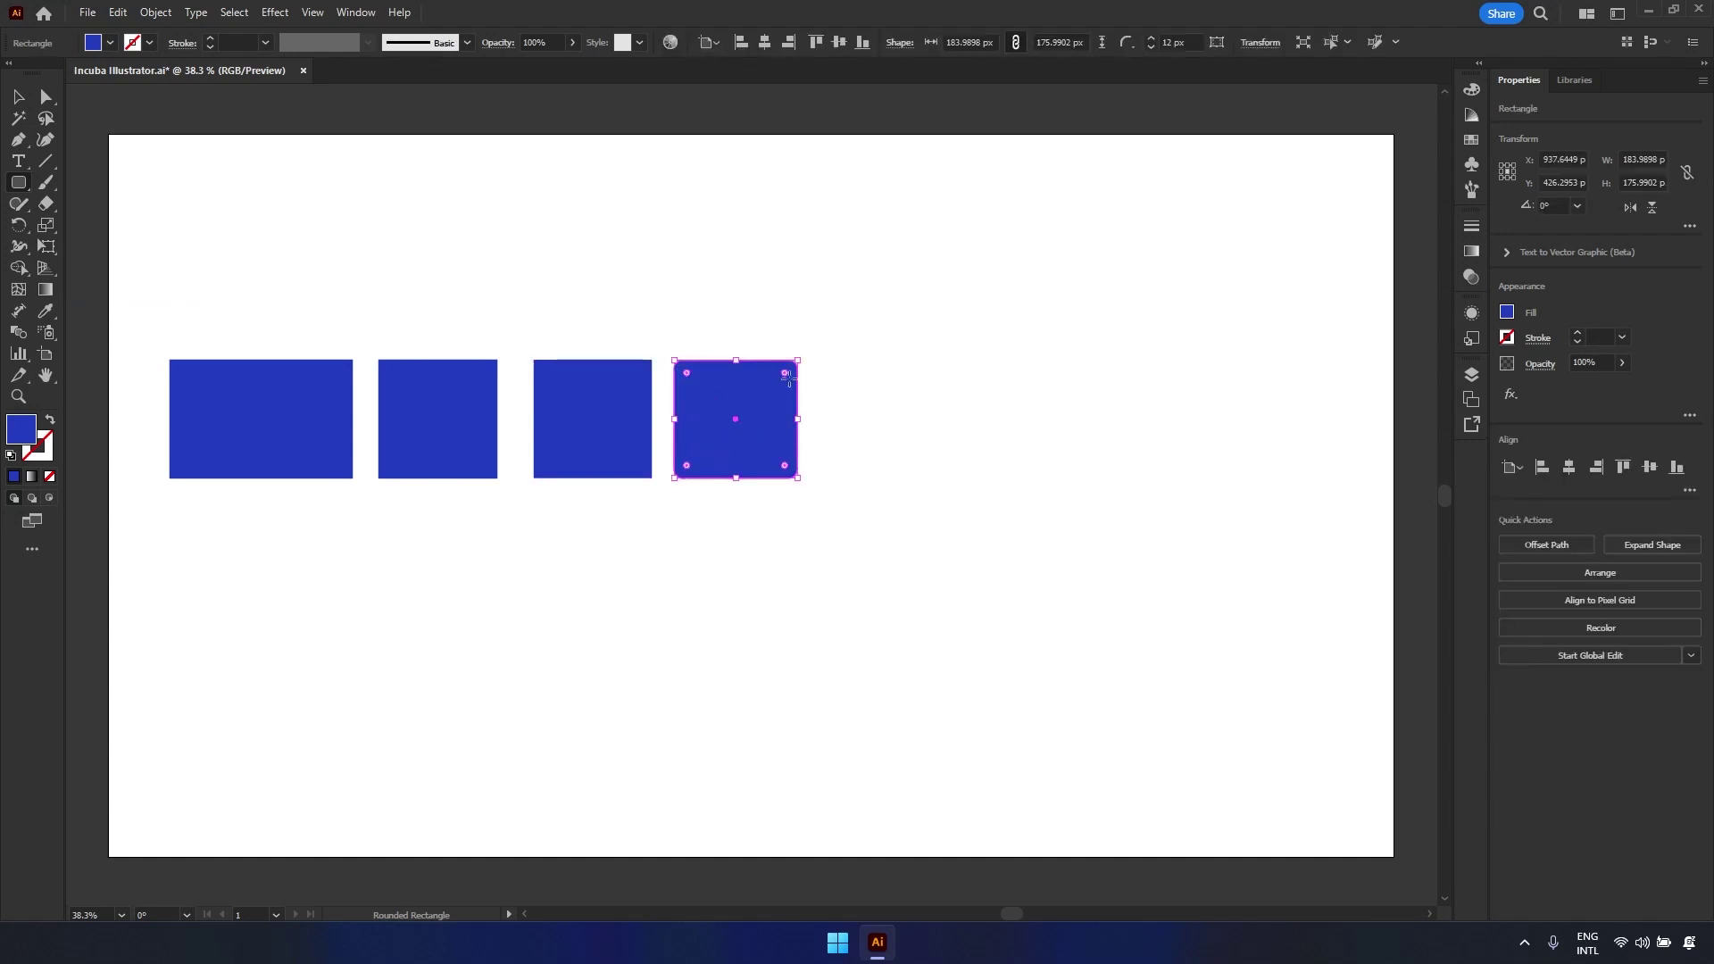
pyautogui.moveTo(784, 375); pyautogui.dragTo(782, 377)
# - Add an ellipse about 221 by 171 px and two circles about 170 px in diameter to the end of the row
pyautogui.click(18, 182)
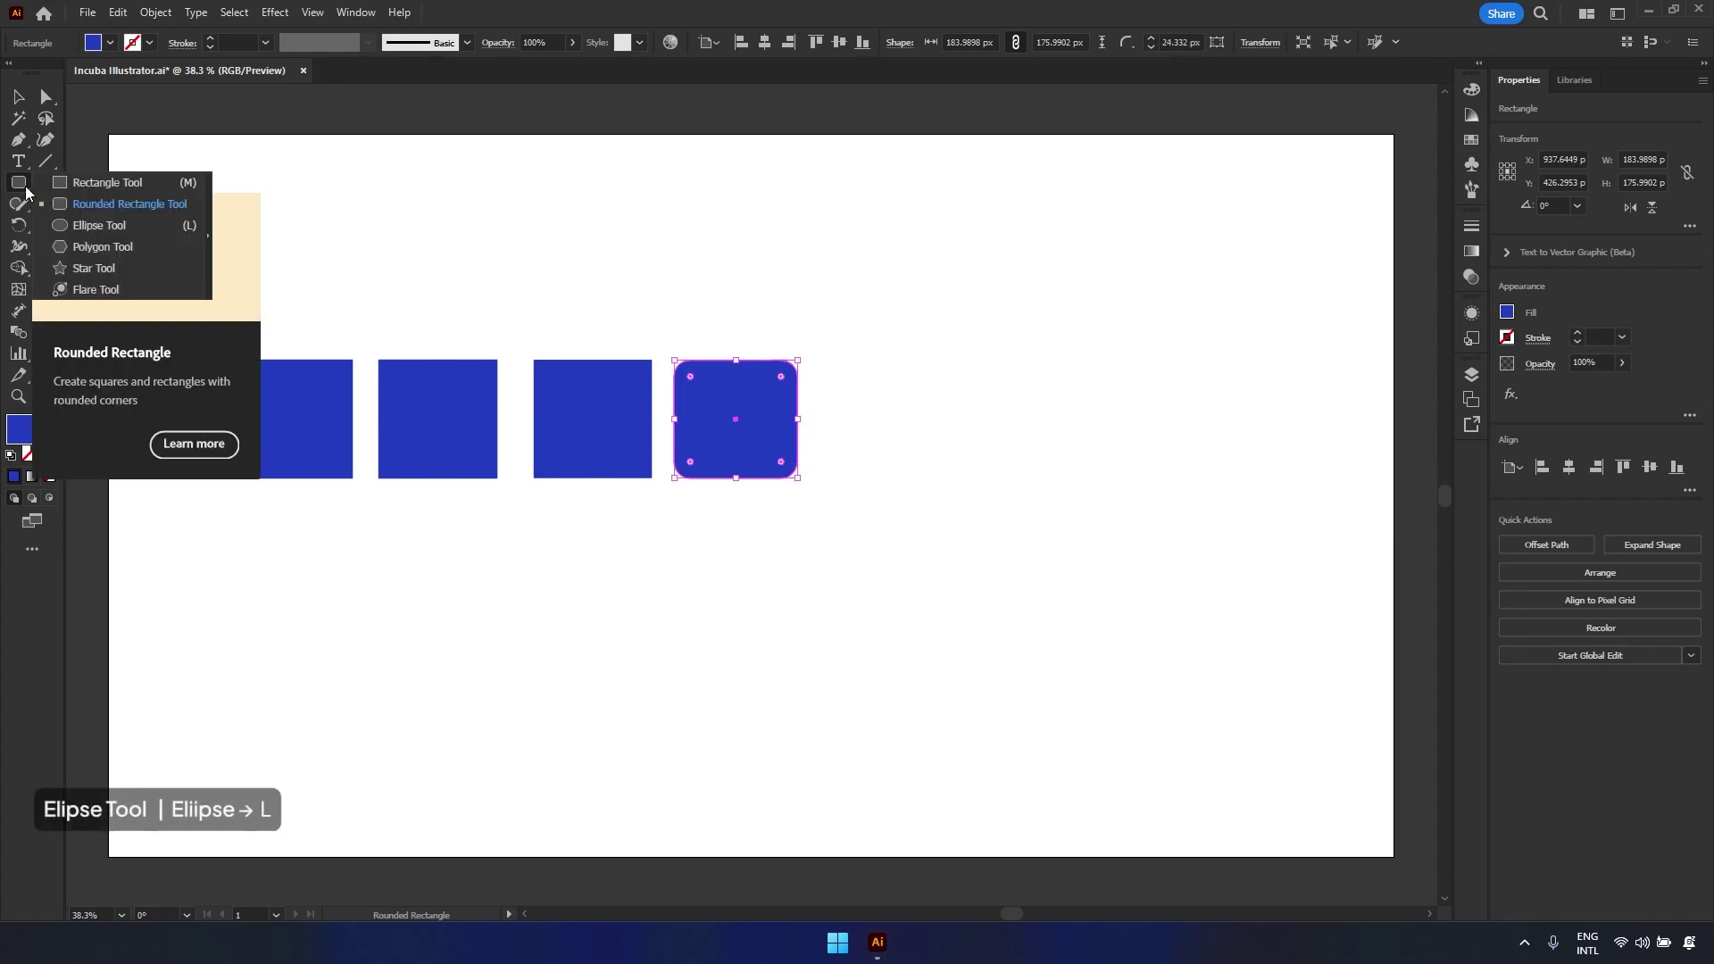
pyautogui.click(107, 226)
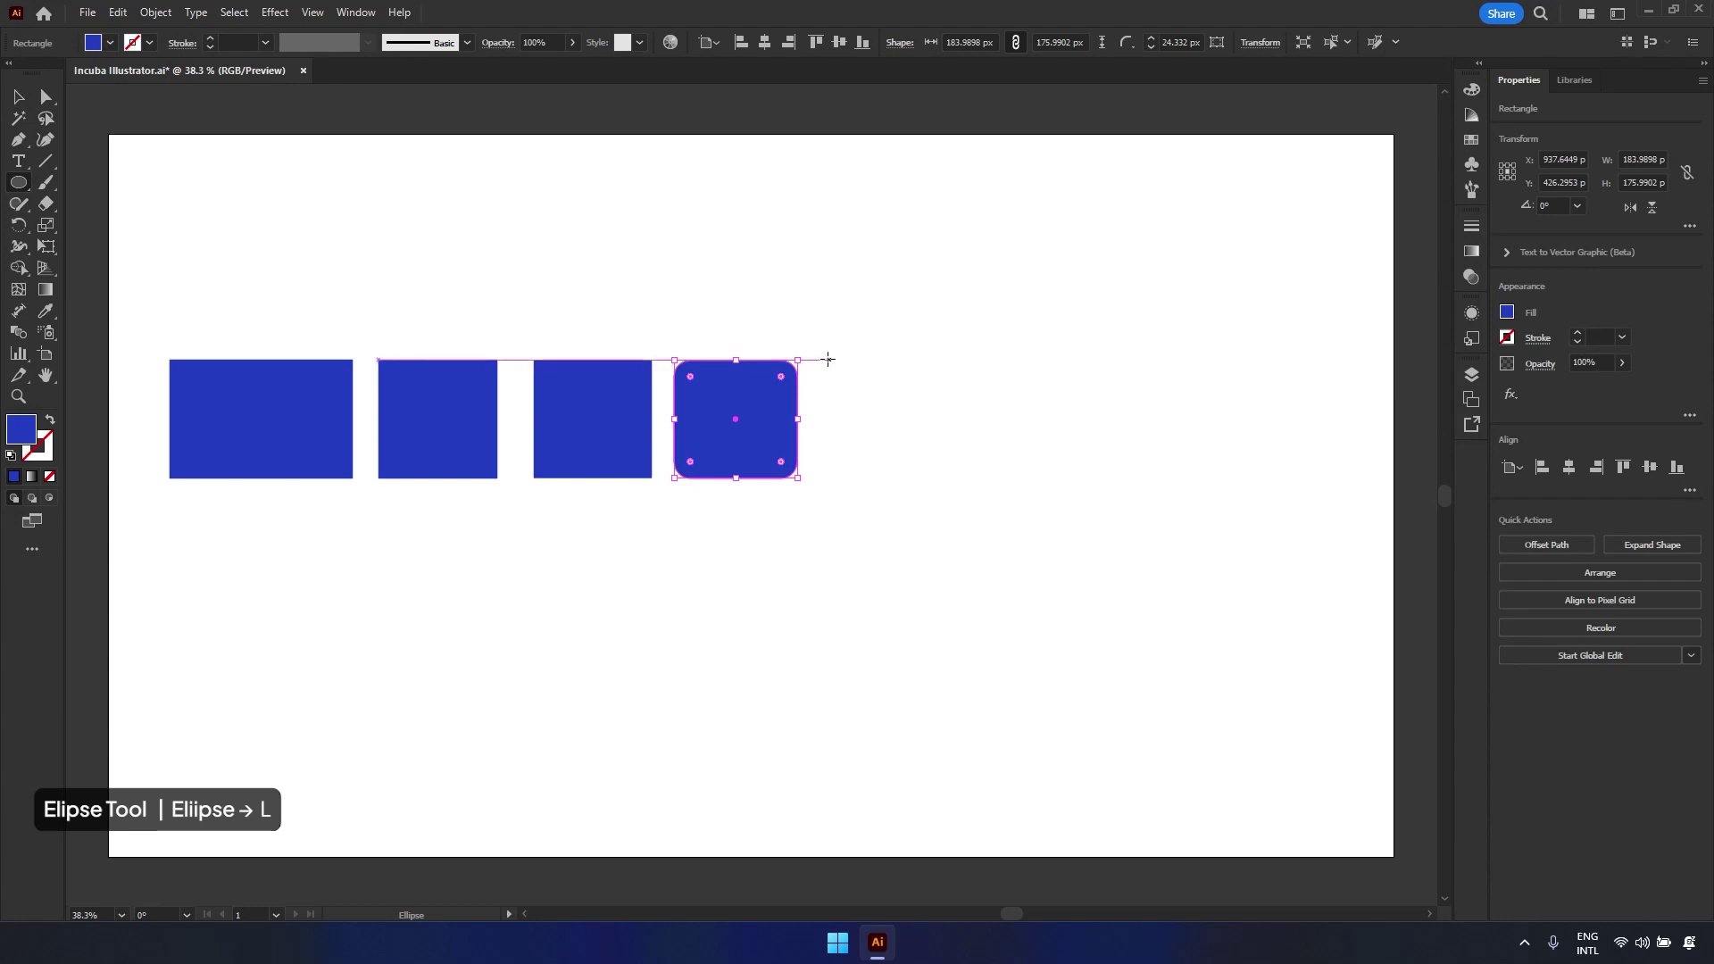
pyautogui.moveTo(820, 359); pyautogui.dragTo(970, 474)
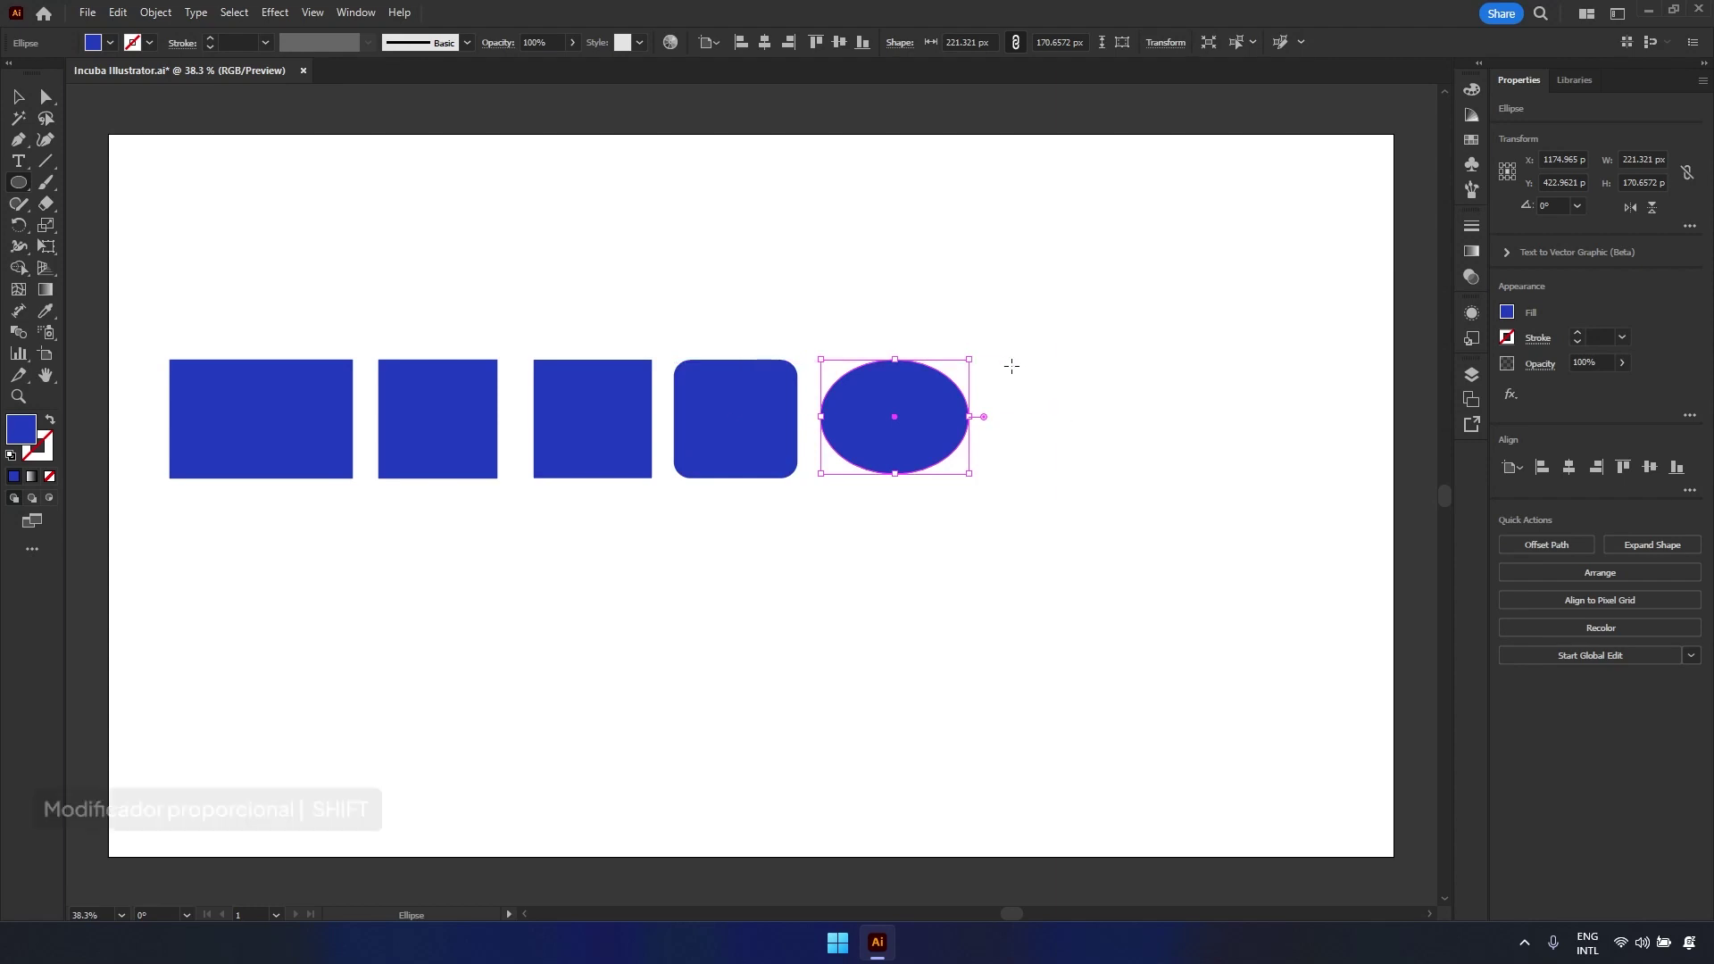
pyautogui.moveTo(988, 359); pyautogui.dragTo(1070, 471)
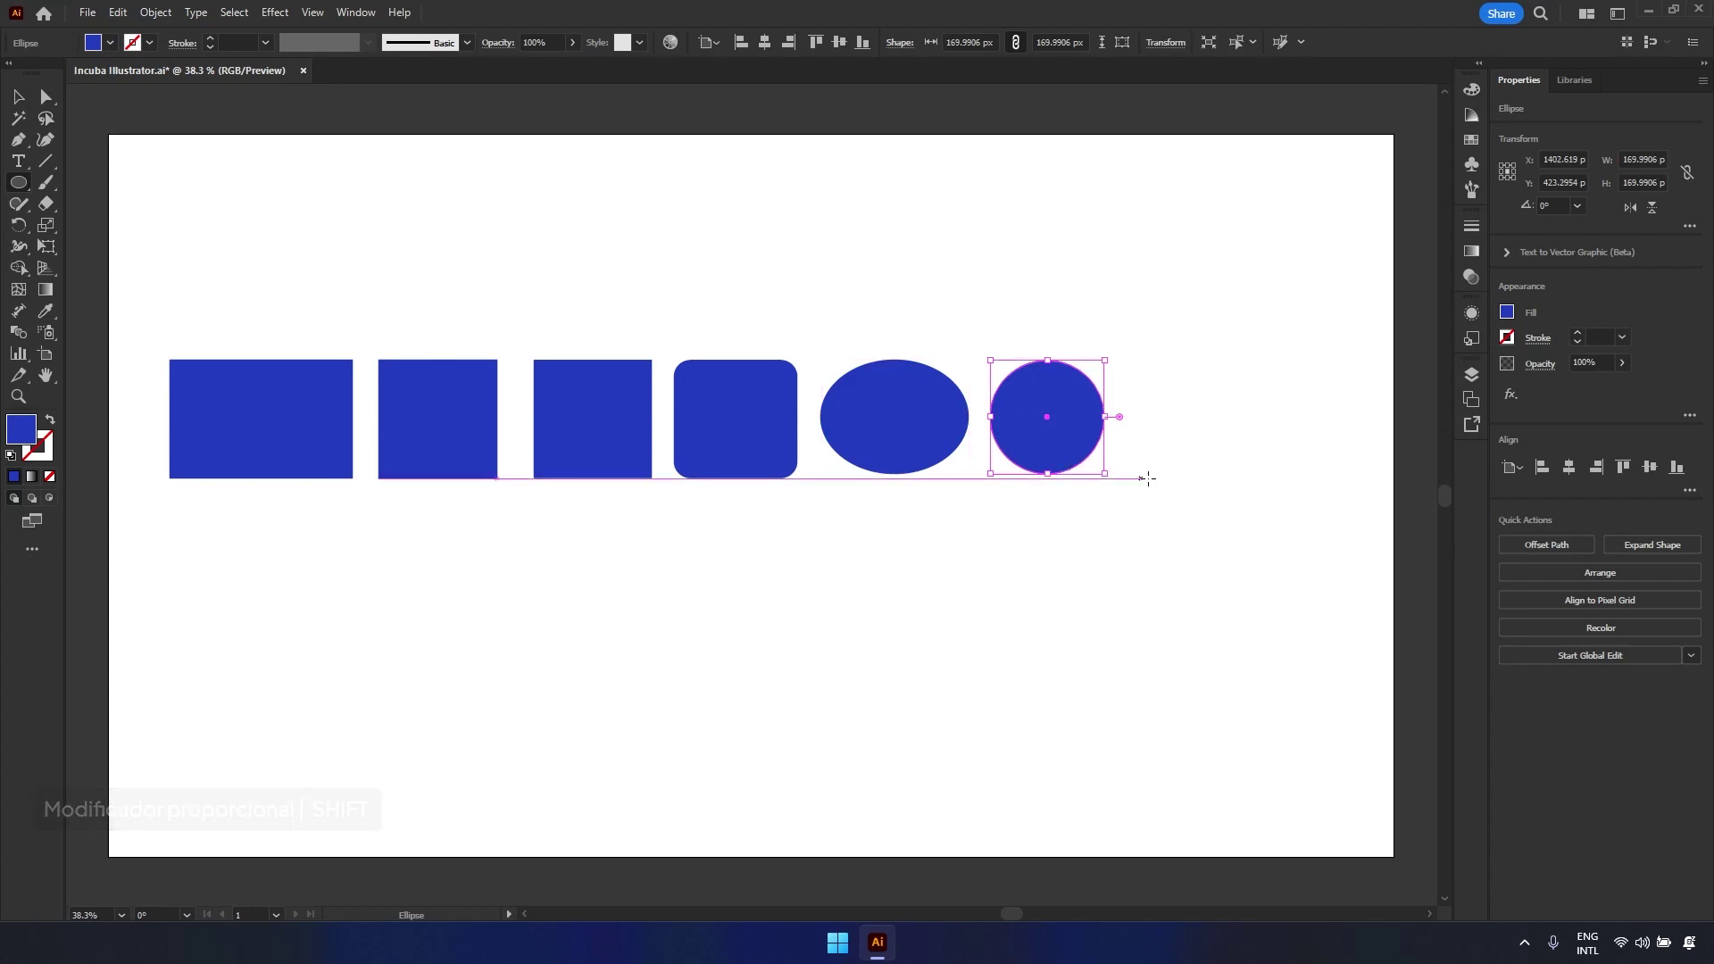
pyautogui.moveTo(1179, 390); pyautogui.dragTo(1262, 473)
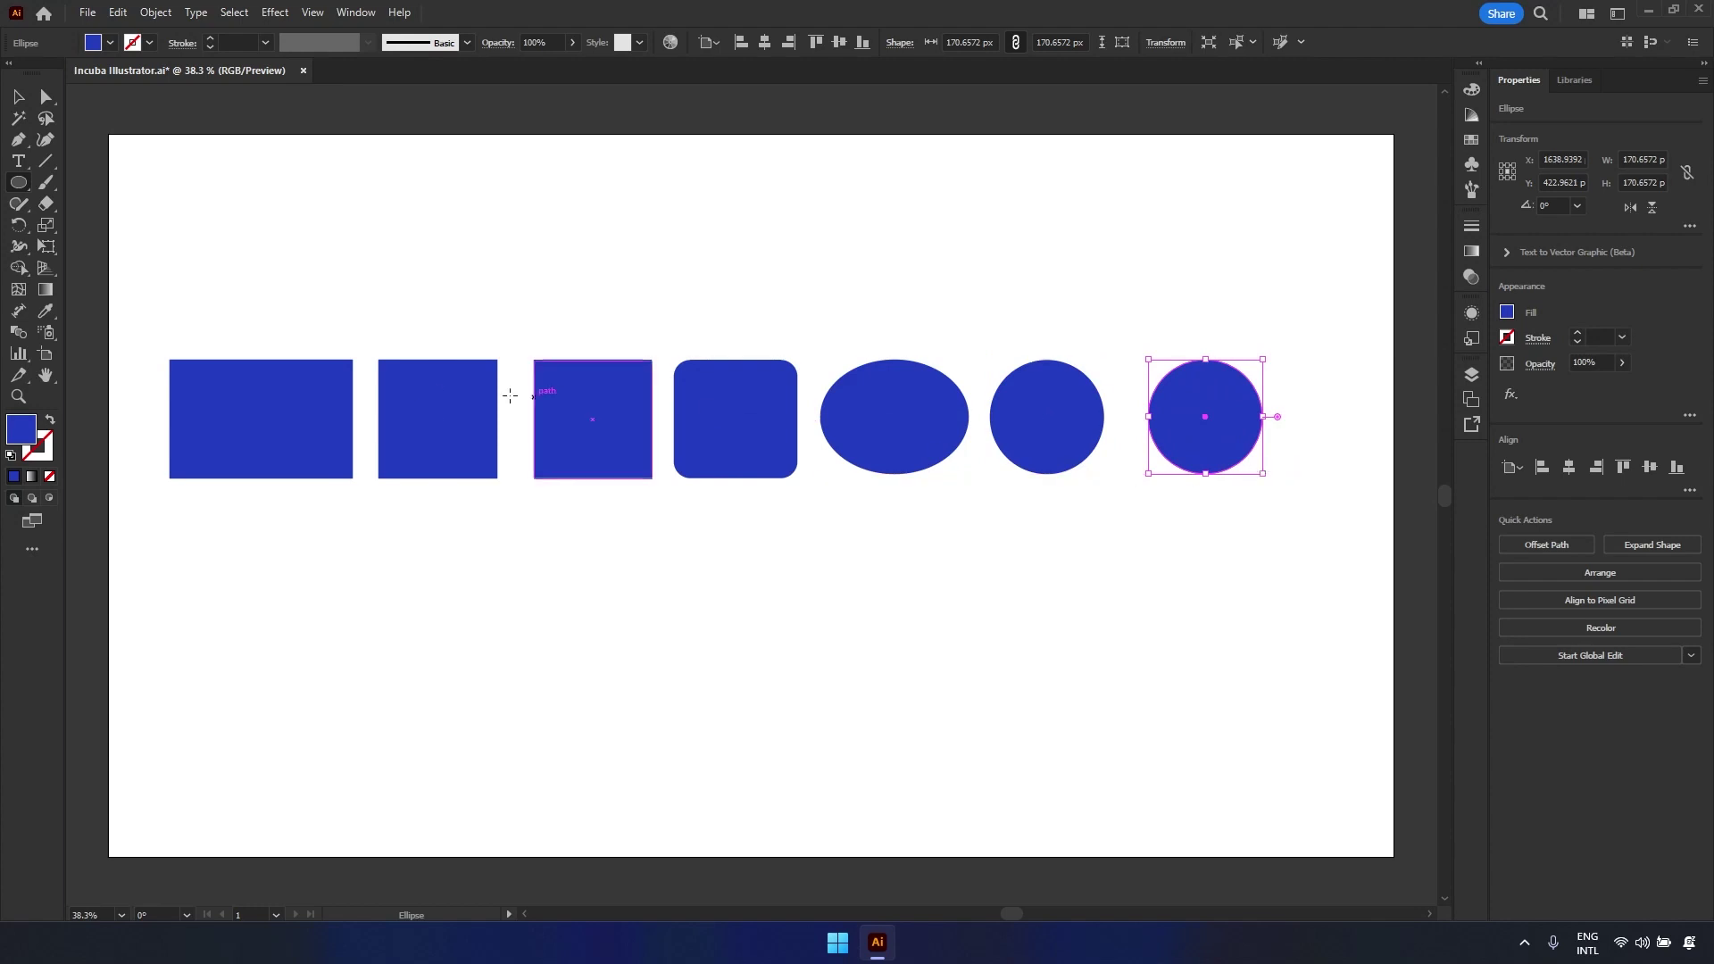
# - Draw a seven-sided polygon about 234 by 228 px below the row of shapes
pyautogui.click(17, 182)
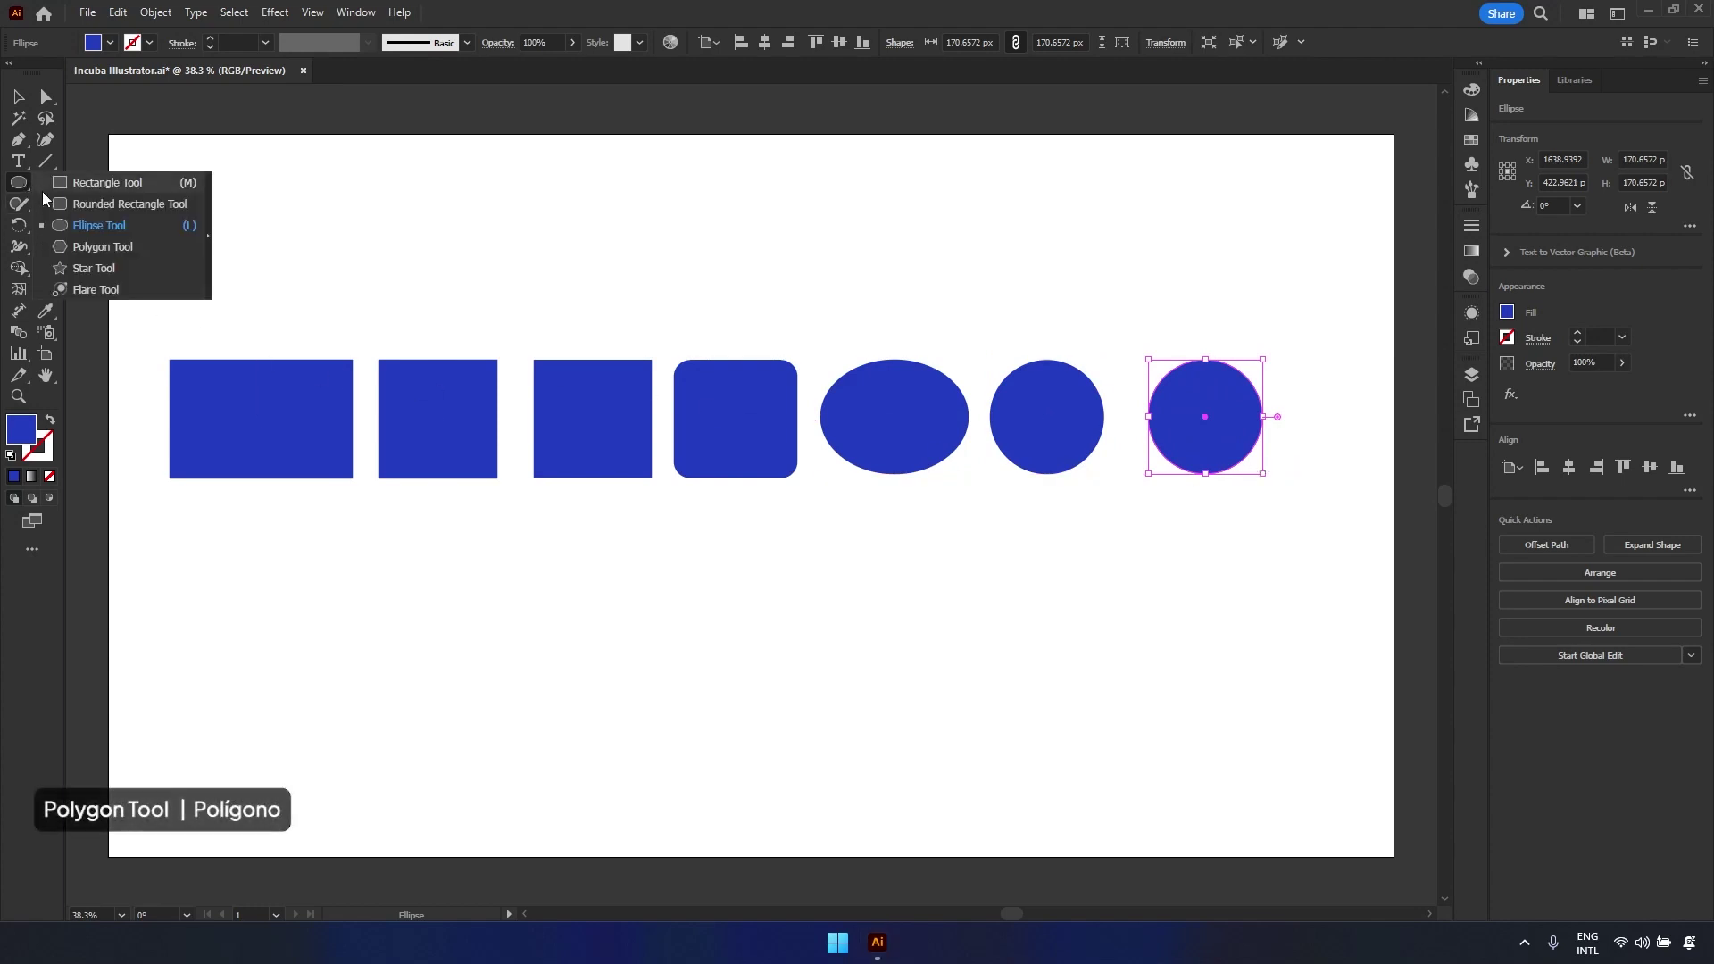
pyautogui.click(127, 250)
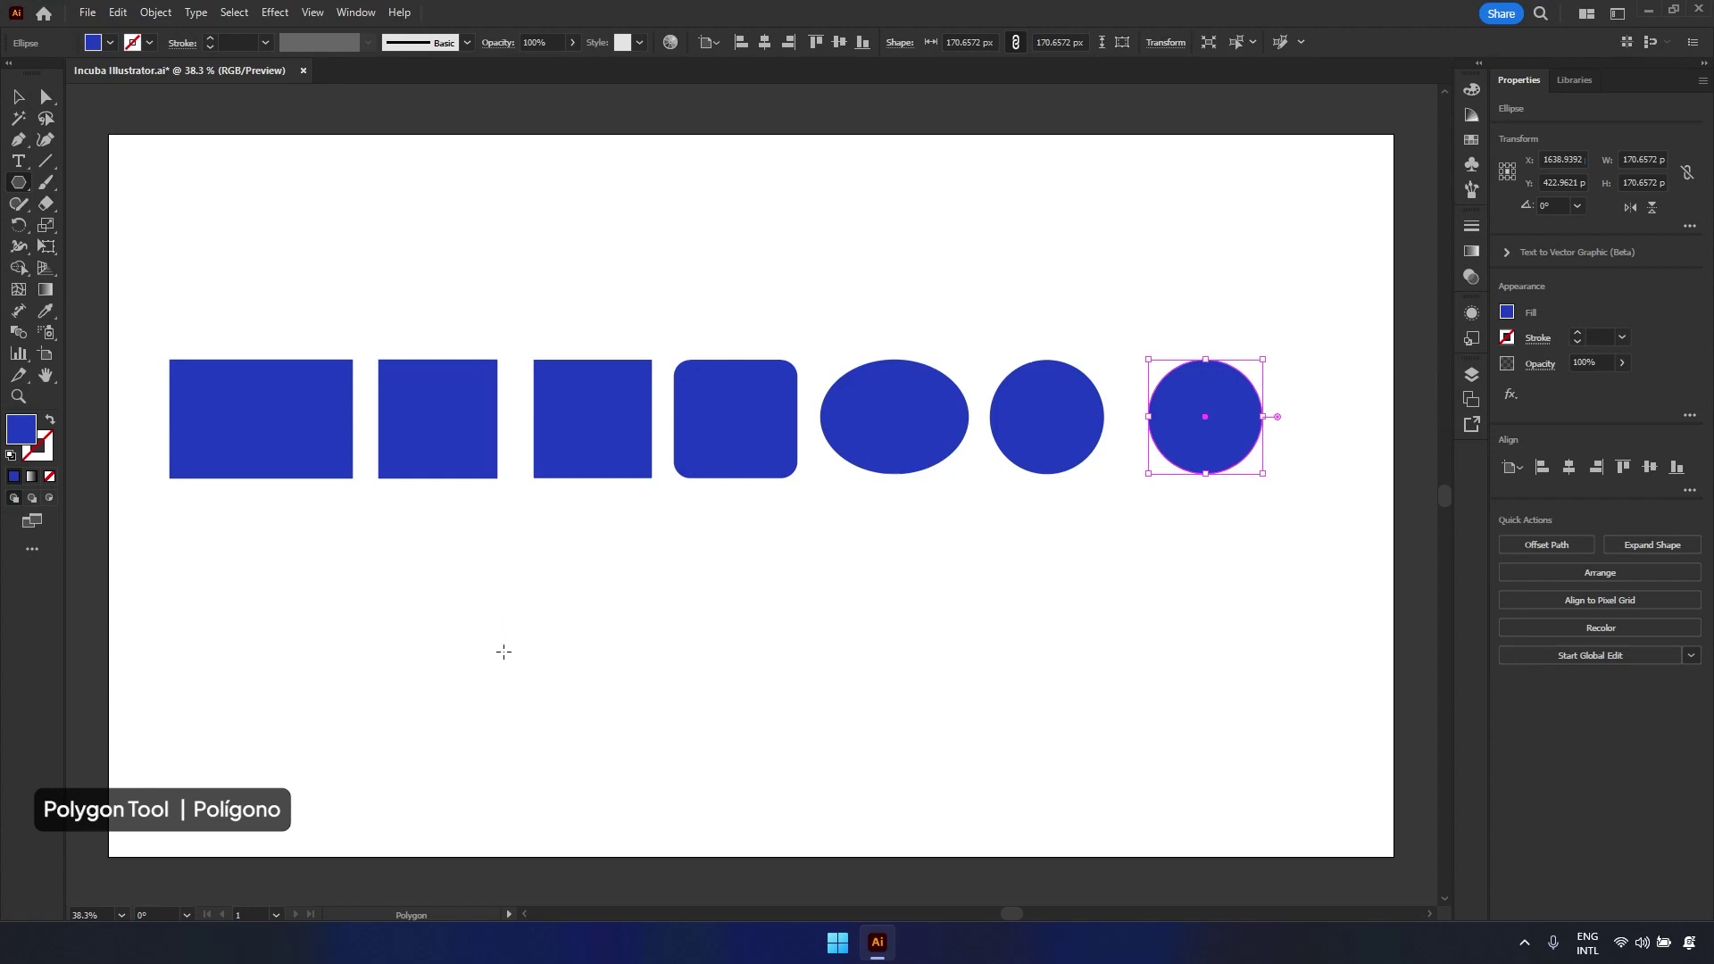
pyautogui.moveTo(496, 647); pyautogui.dragTo(499, 571)
pyautogui.press('Down')
pyautogui.press('Down')
pyautogui.press('Down')
pyautogui.press('Down')
pyautogui.press('Up')
pyautogui.press('Up')
pyautogui.press('Up')
pyautogui.press('Down')
pyautogui.press('Down')
pyautogui.press('Down')
pyautogui.press('Down')
pyautogui.press('Up')
pyautogui.press('Up')
pyautogui.press('Up')
pyautogui.press('Up')
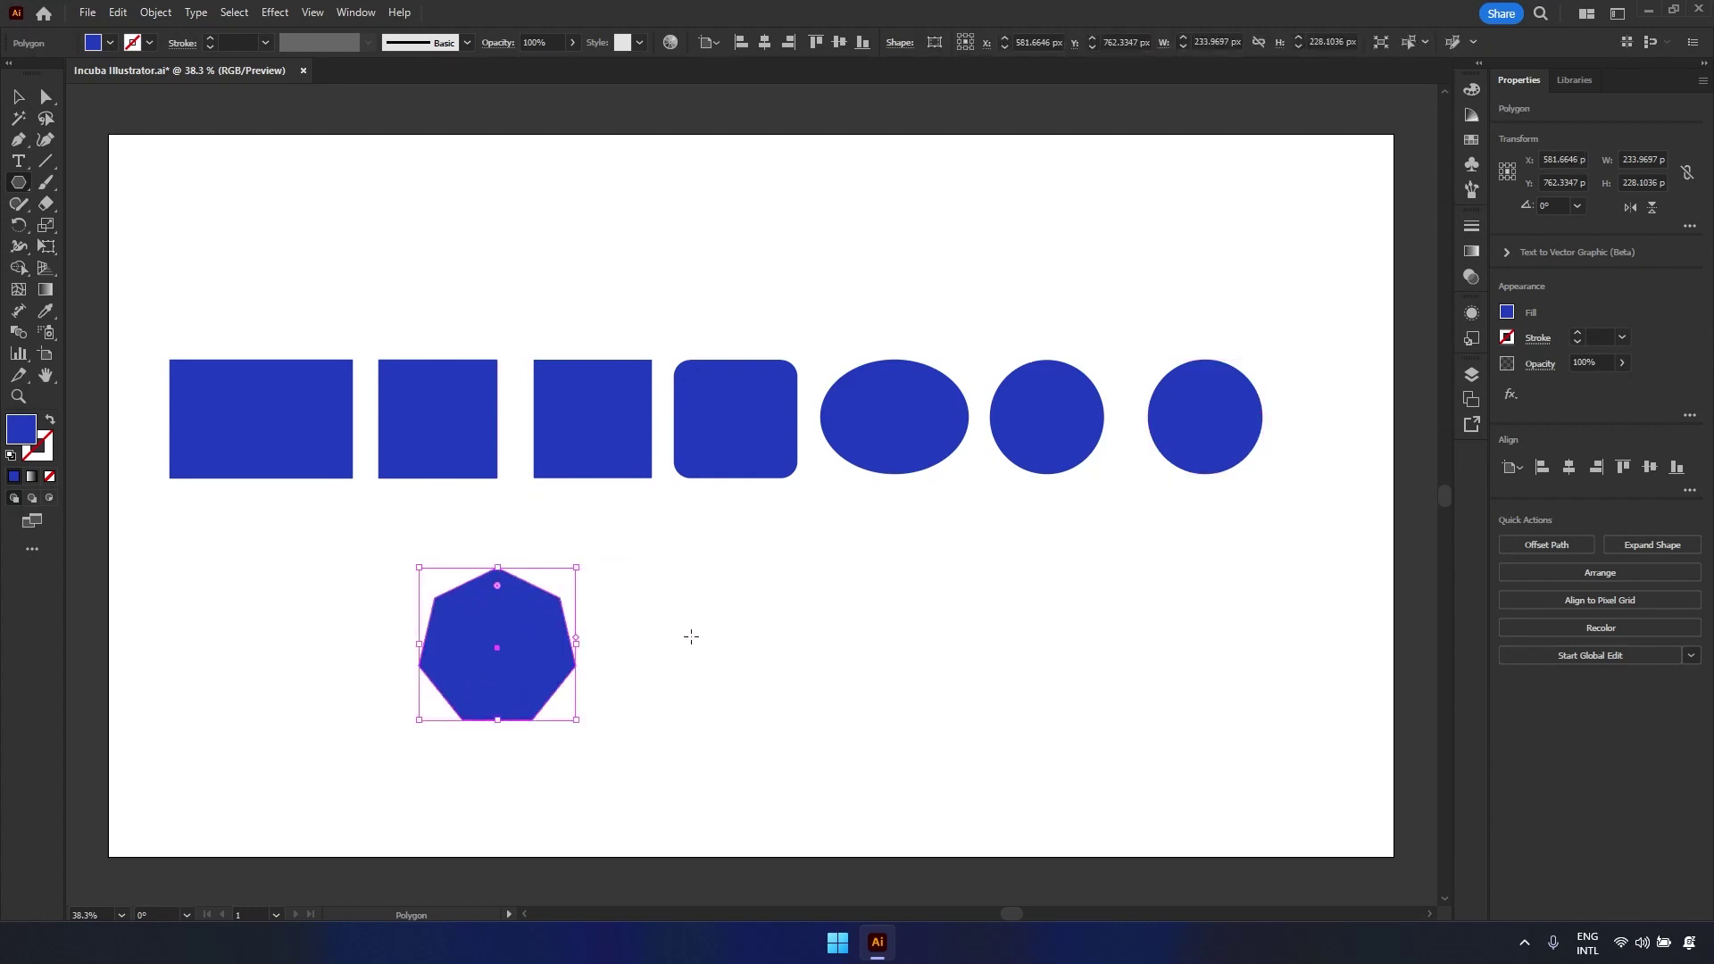
# - Draw two nine-pointed stars beside the polygon, about 225 by 222 px and about 276 by 272 px
pyautogui.moveTo(25, 189); pyautogui.dragTo(88, 268)
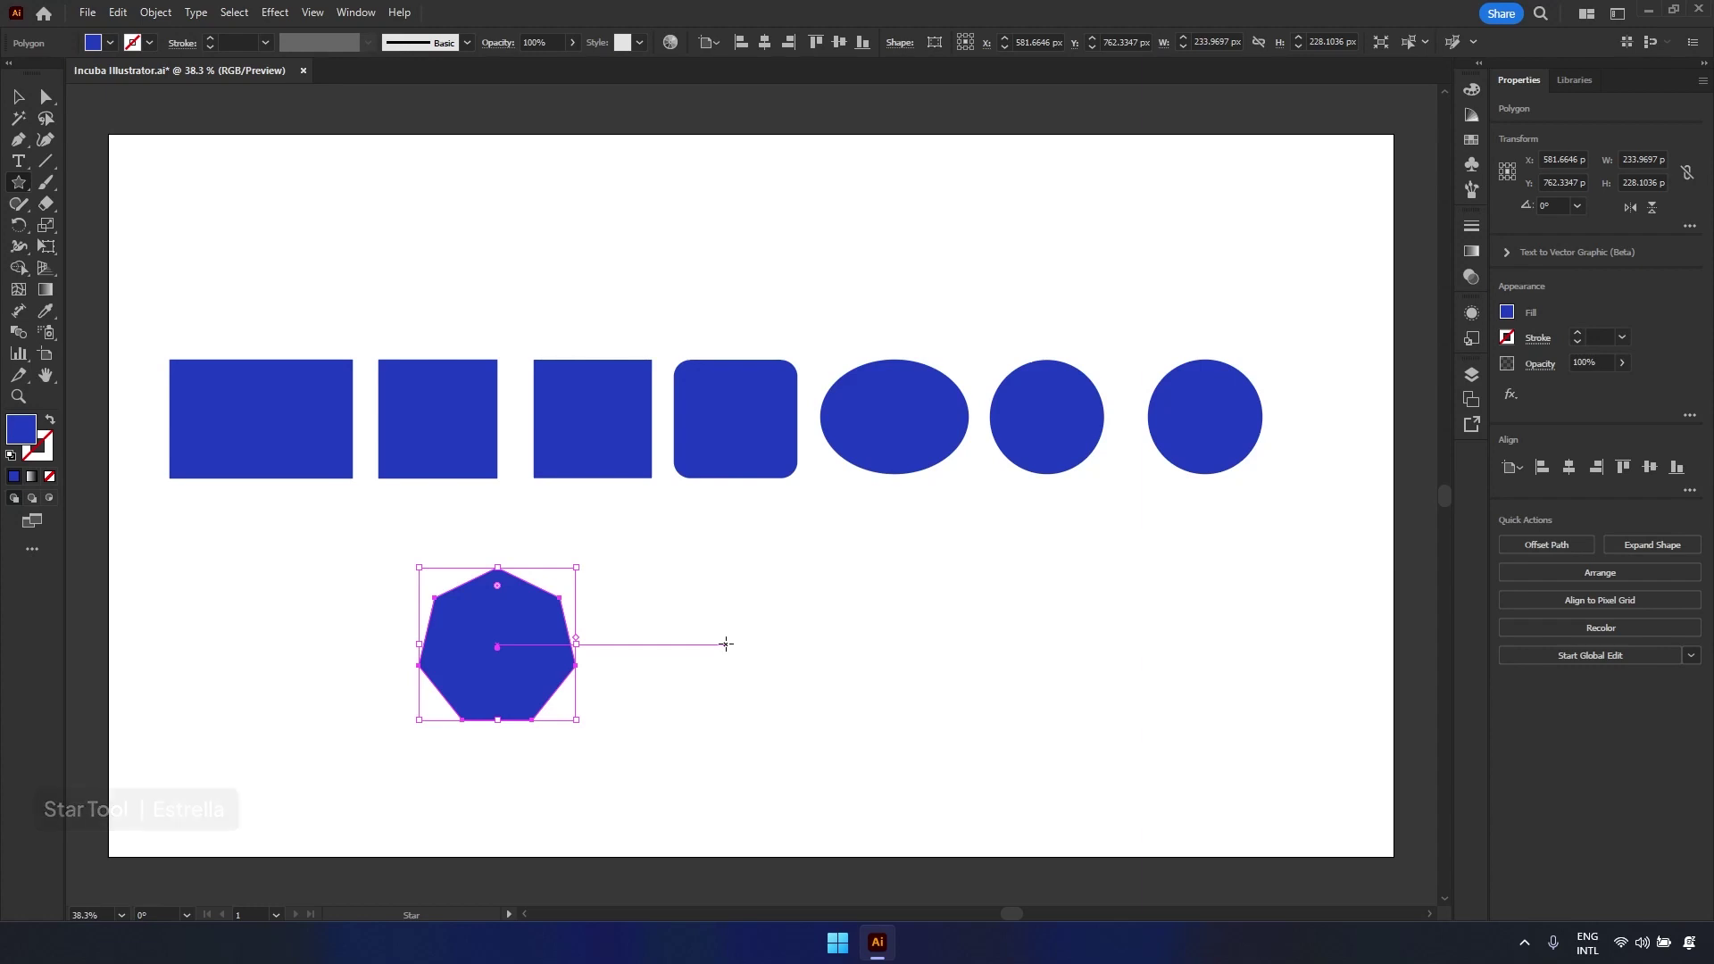
pyautogui.moveTo(726, 641); pyautogui.dragTo(725, 565)
pyautogui.press('Down')
pyautogui.press('Down')
pyautogui.press('Down')
pyautogui.press('Down')
pyautogui.press('Down')
pyautogui.press('Up')
pyautogui.press('Up')
pyautogui.press('Up')
pyautogui.press('Up')
pyautogui.press('Up')
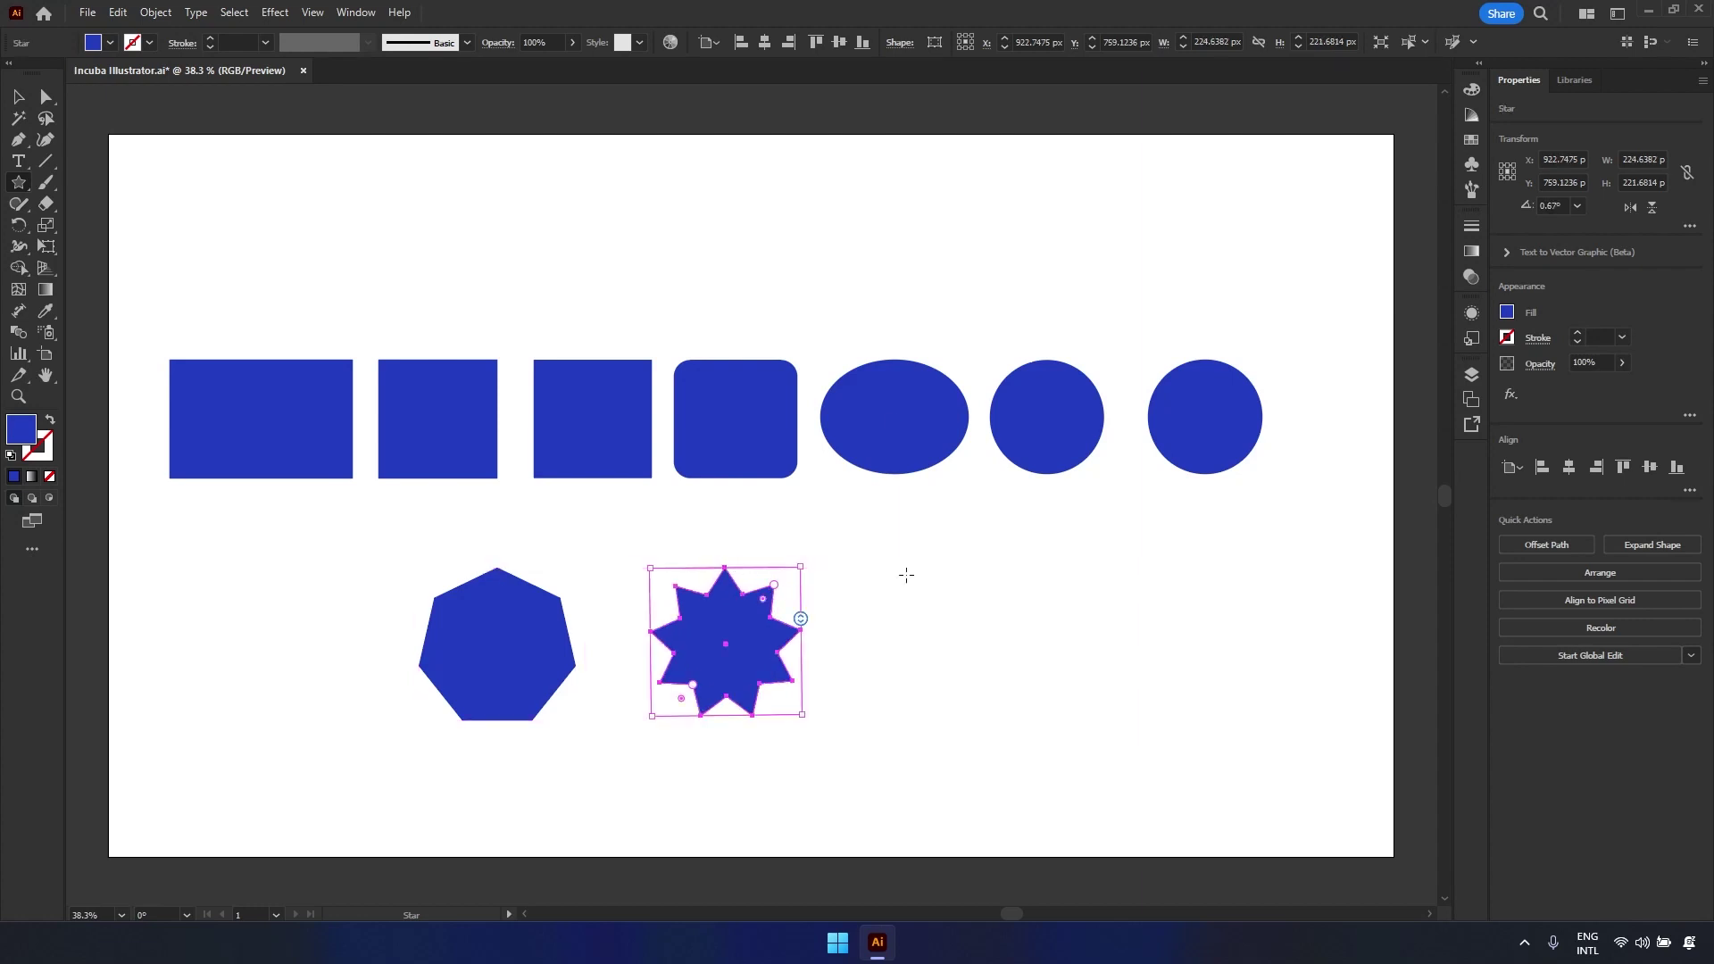
pyautogui.moveTo(951, 635); pyautogui.dragTo(951, 542)
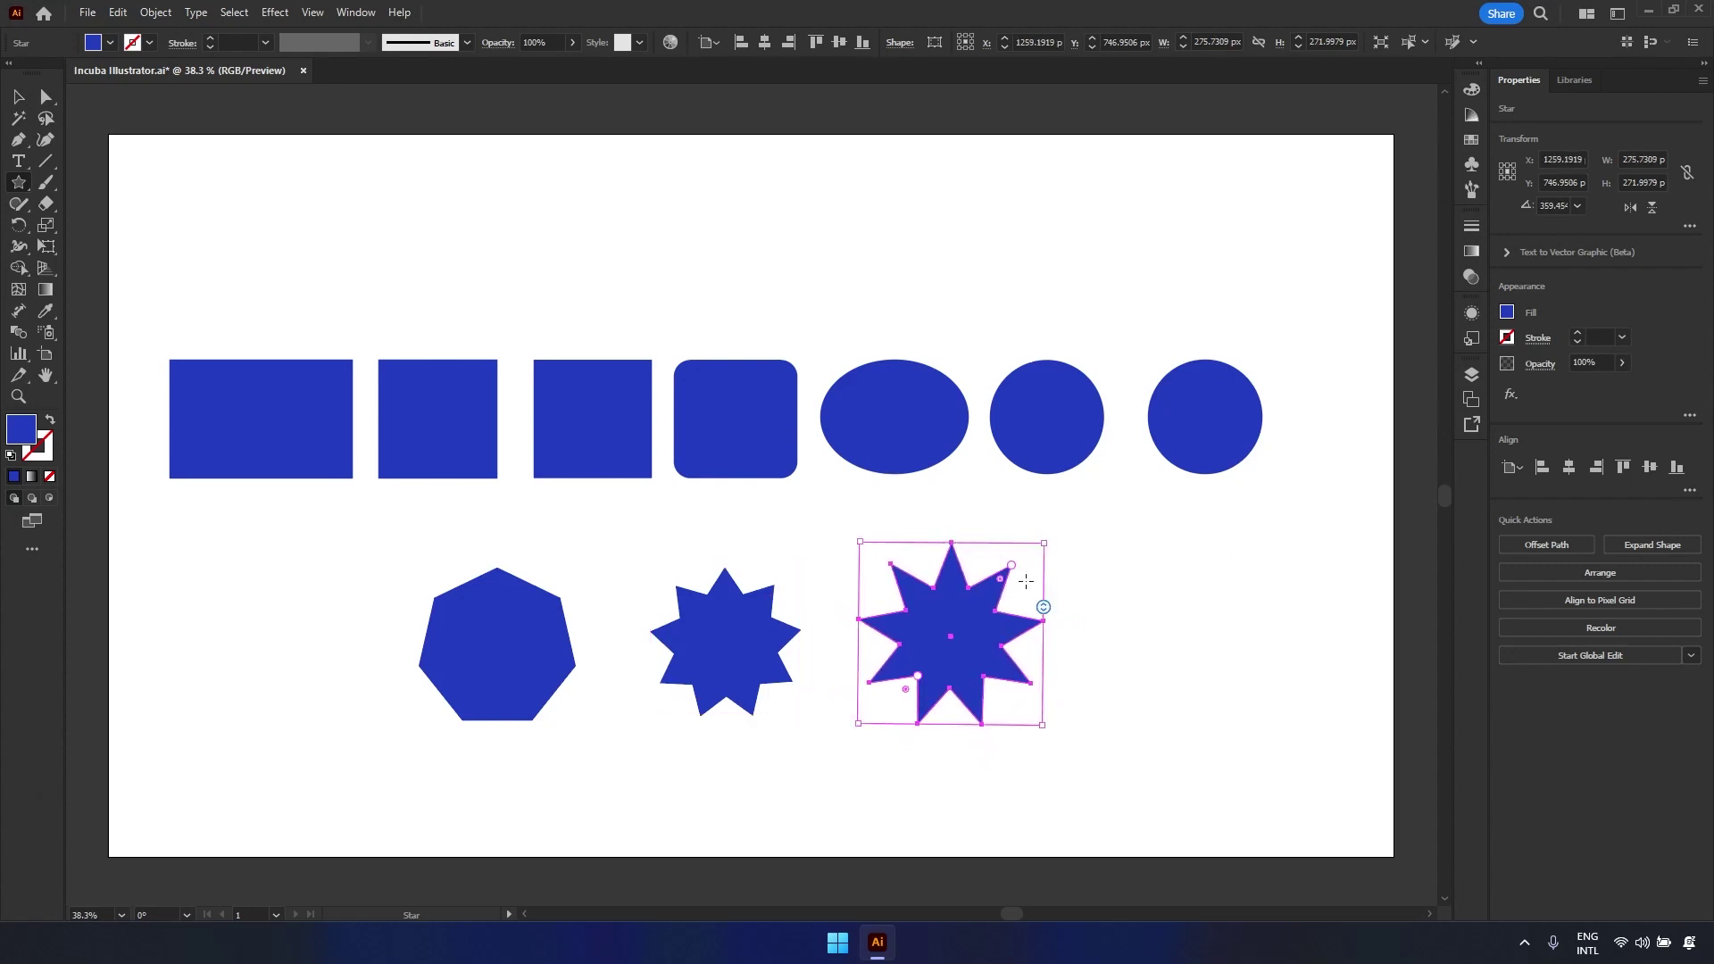
# - Change the polygon to eight sides and adjust the number of points on both stars
pyautogui.press('v')
pyautogui.click(566, 642)
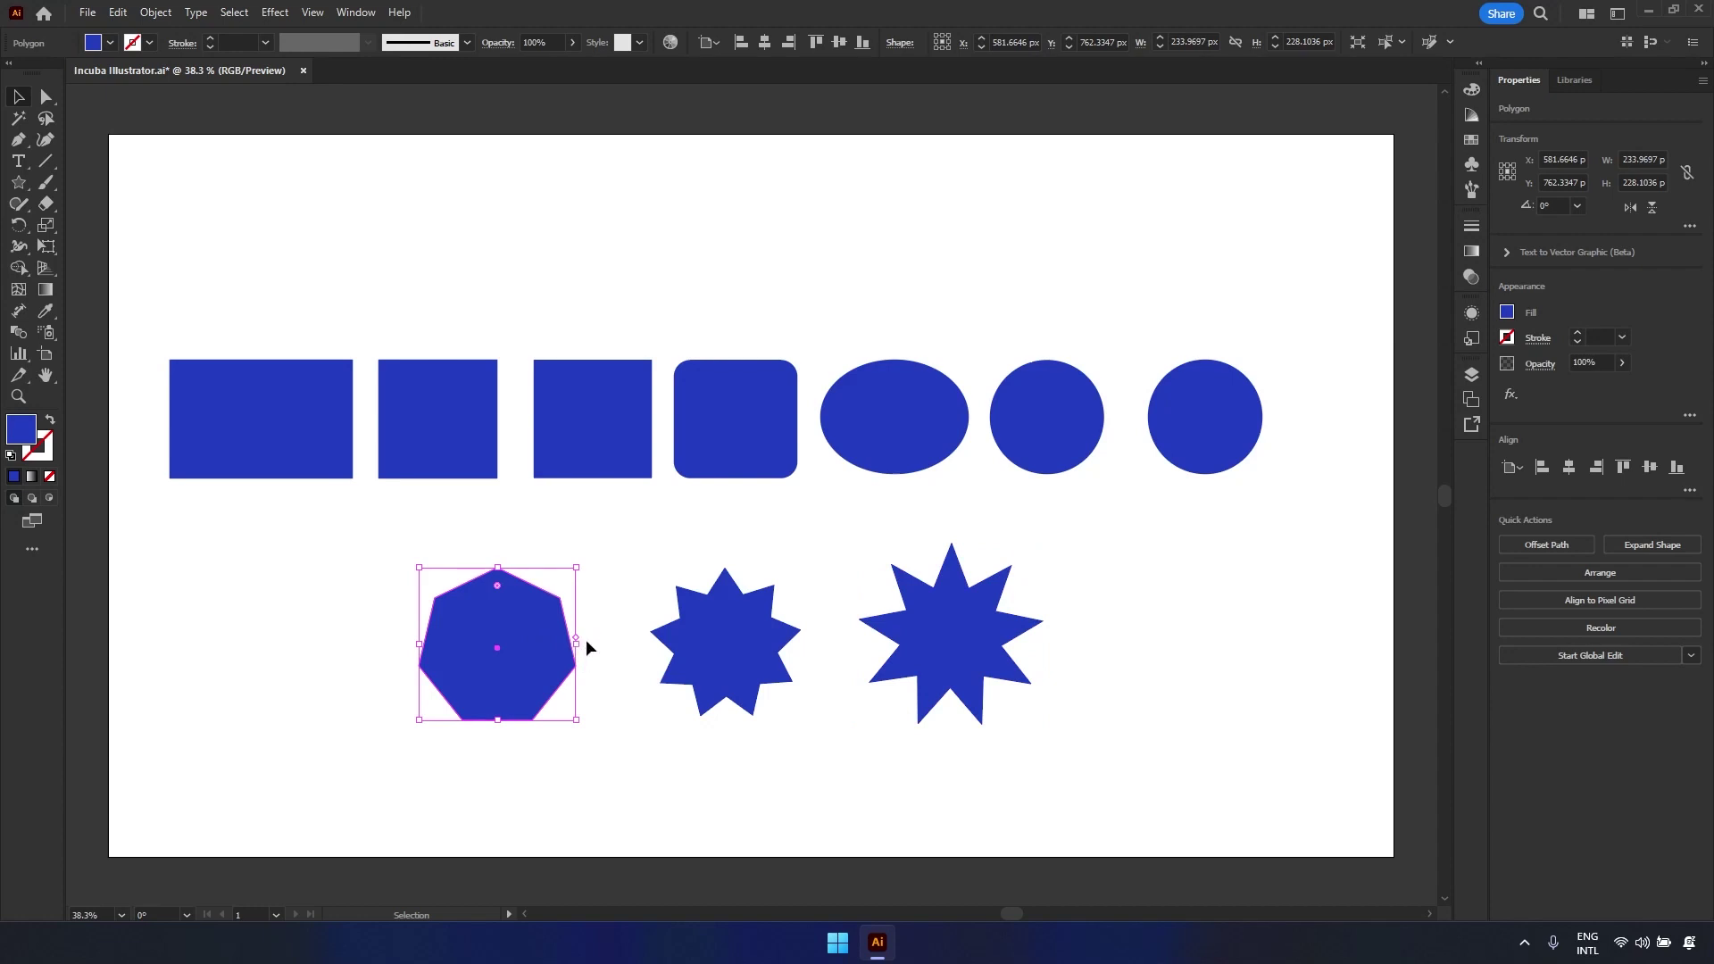
pyautogui.moveTo(576, 635); pyautogui.dragTo(610, 662)
pyautogui.click(766, 664)
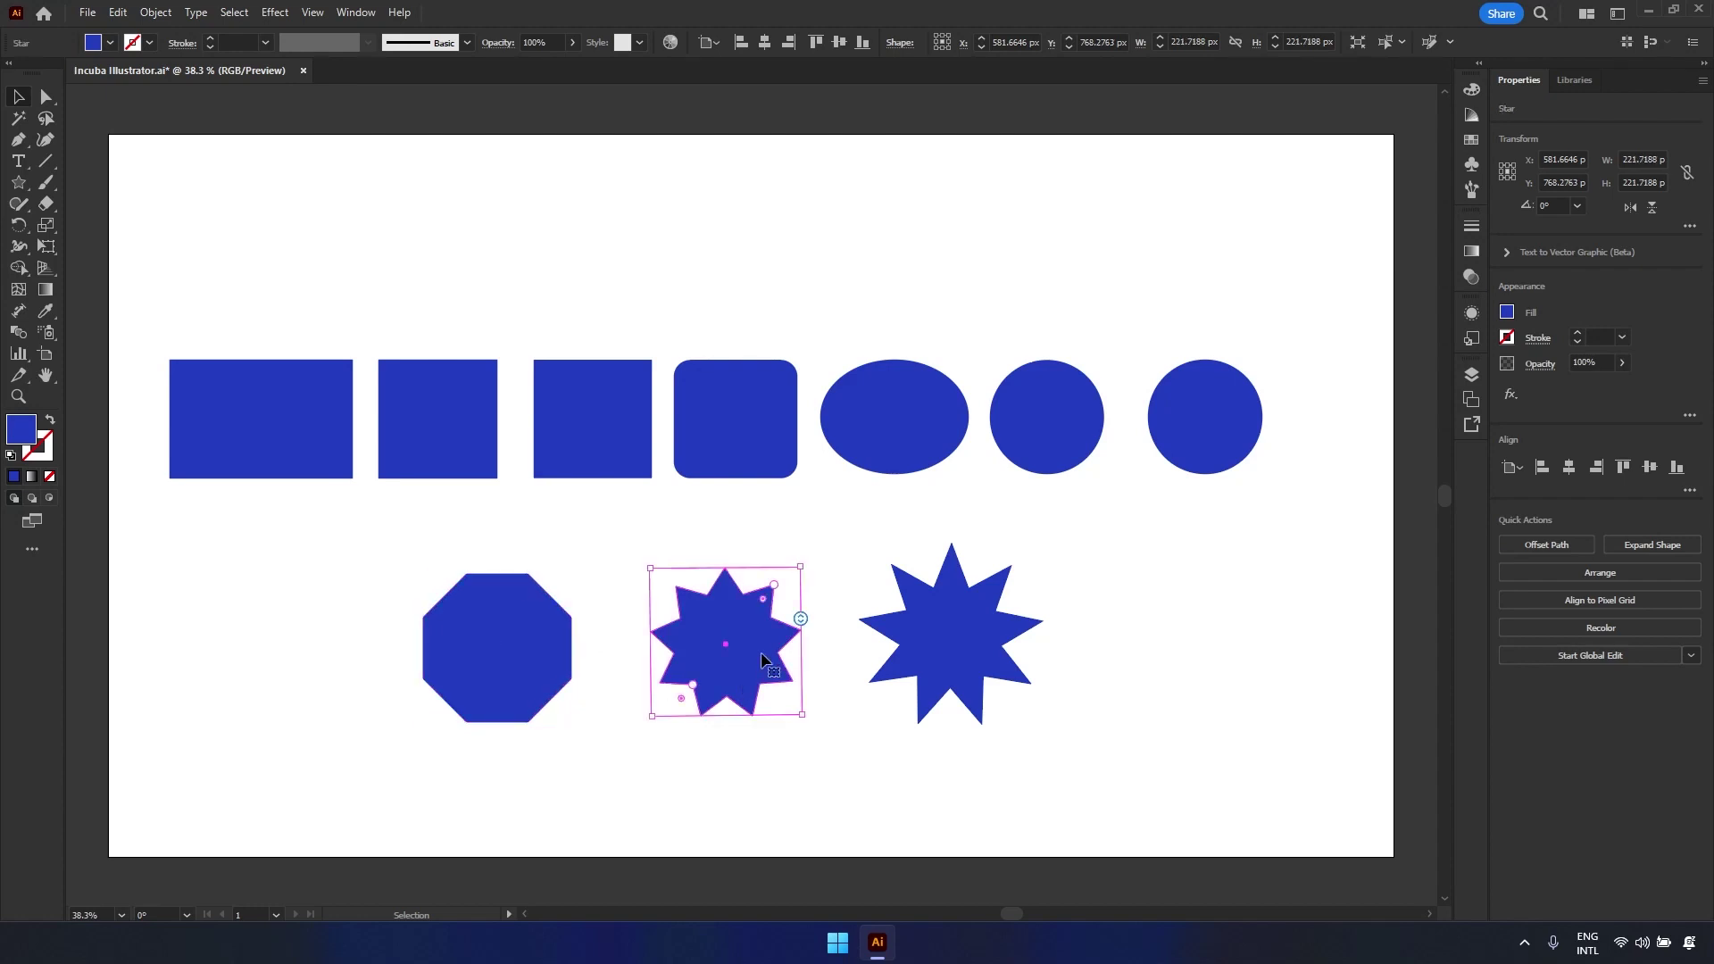
pyautogui.moveTo(800, 619)
pyautogui.mouseDown()
pyautogui.moveTo(802, 677)
pyautogui.moveTo(802, 612)
pyautogui.mouseUp()
pyautogui.click(1035, 622)
pyautogui.moveTo(1054, 623); pyautogui.dragTo(1046, 571)
pyautogui.click(1246, 672)
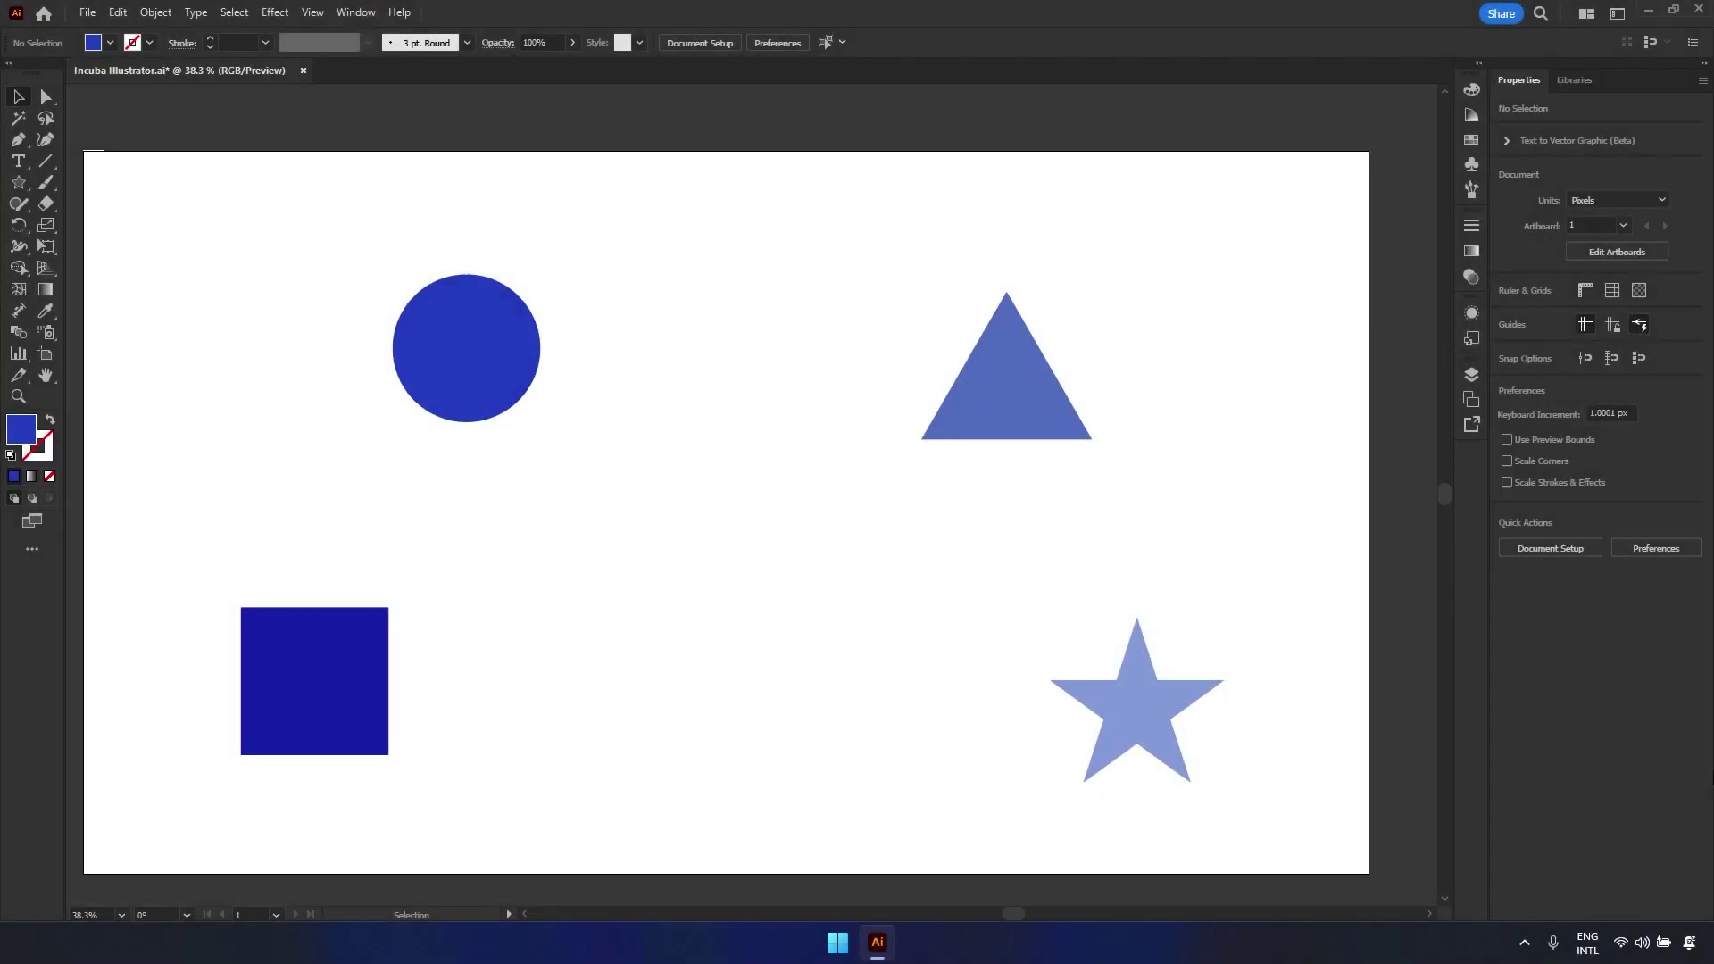
# - Arrange the square, circle, triangle and star in a horizontal row along the artboard's upper edge
pyautogui.moveTo(368, 692); pyautogui.dragTo(267, 286)
pyautogui.moveTo(482, 382); pyautogui.dragTo(419, 317)
pyautogui.moveTo(1055, 412); pyautogui.dragTo(639, 317)
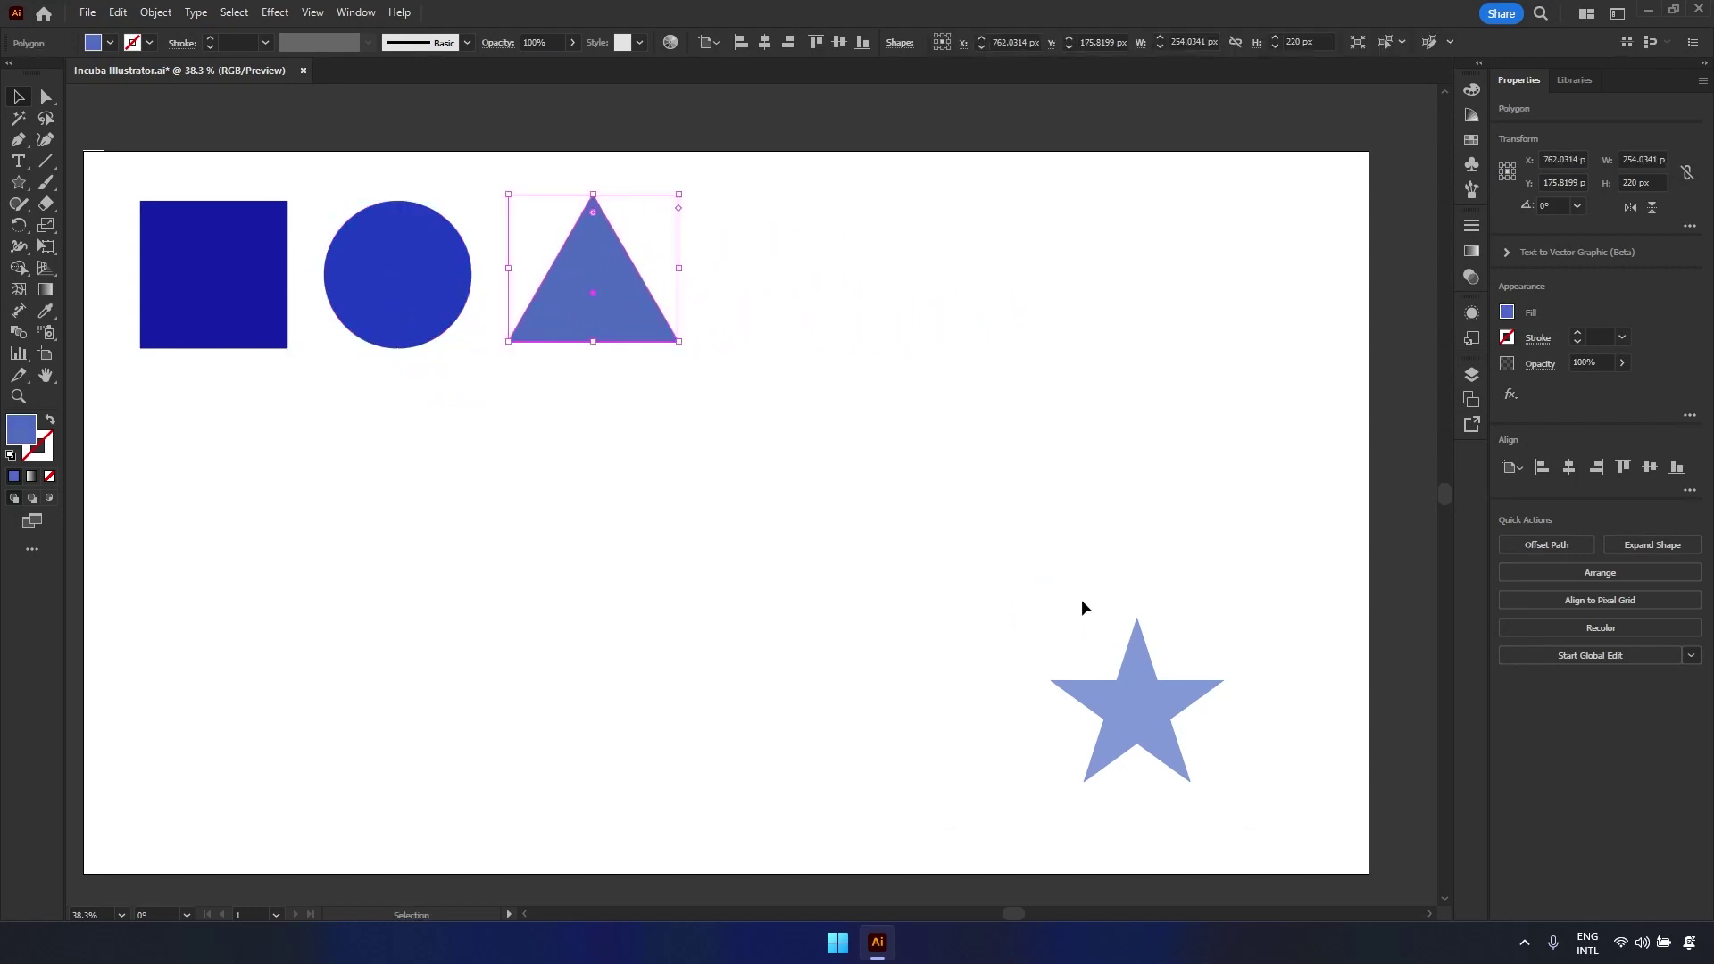
pyautogui.moveTo(1158, 709); pyautogui.dragTo(806, 270)
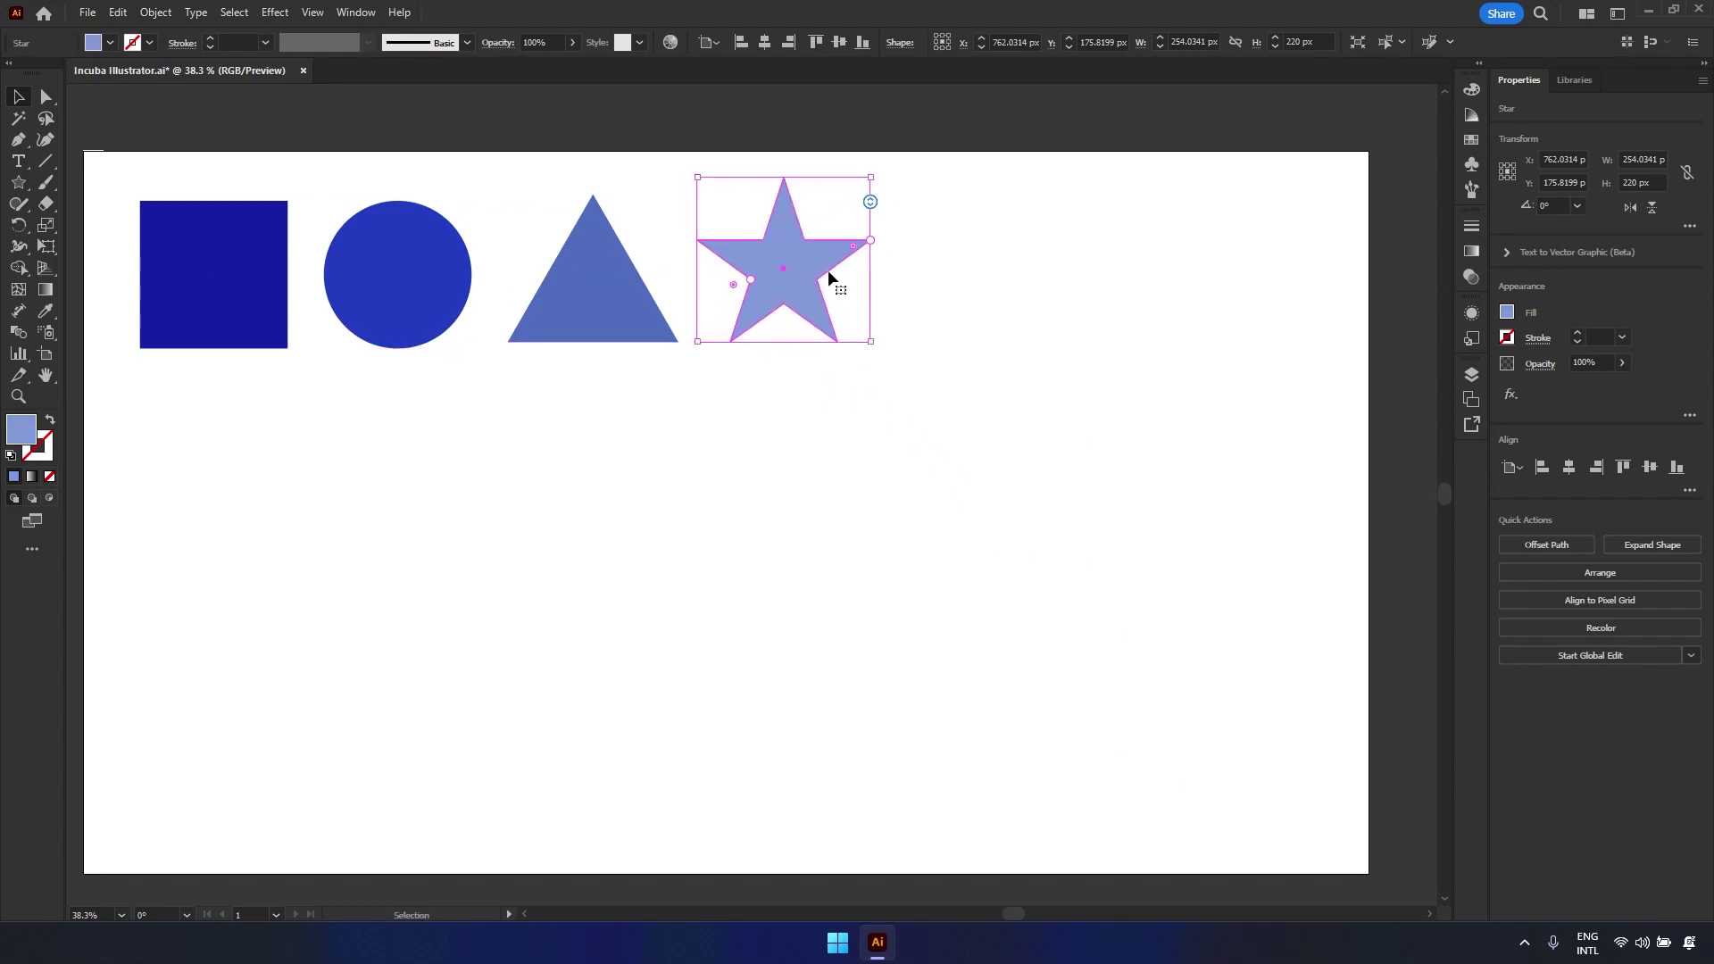
pyautogui.click(1225, 620)
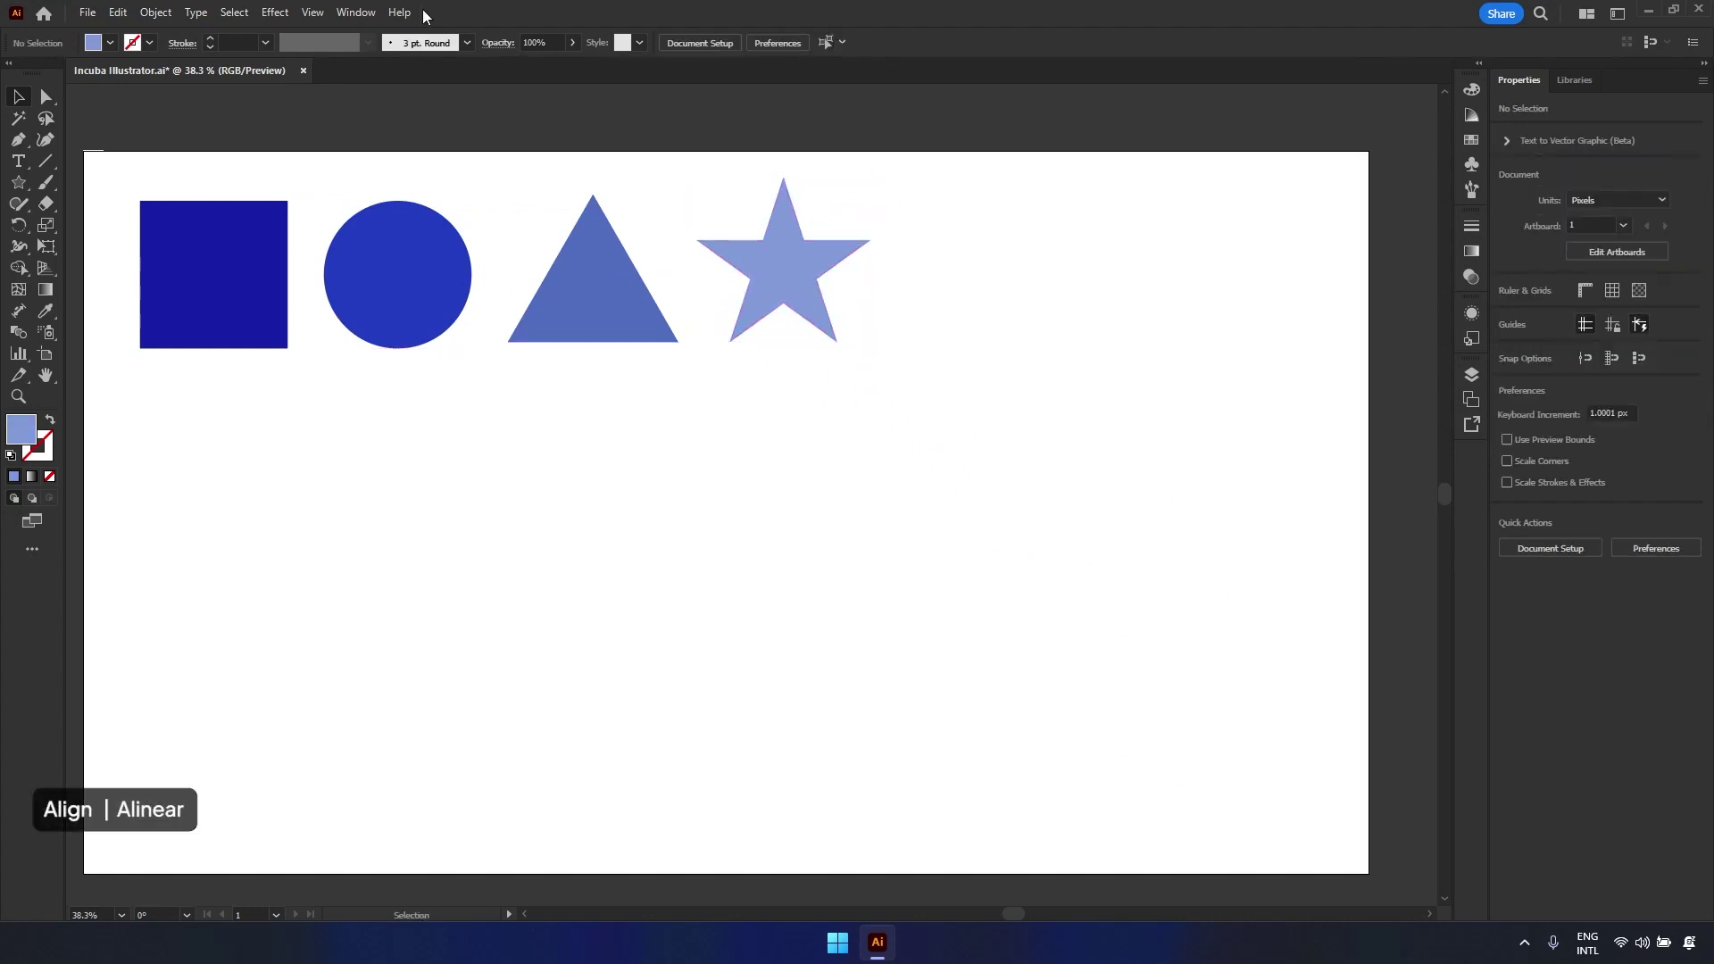
# - Display the Align controls, dock them with the collapsed panels, and expand them there
pyautogui.click(353, 12)
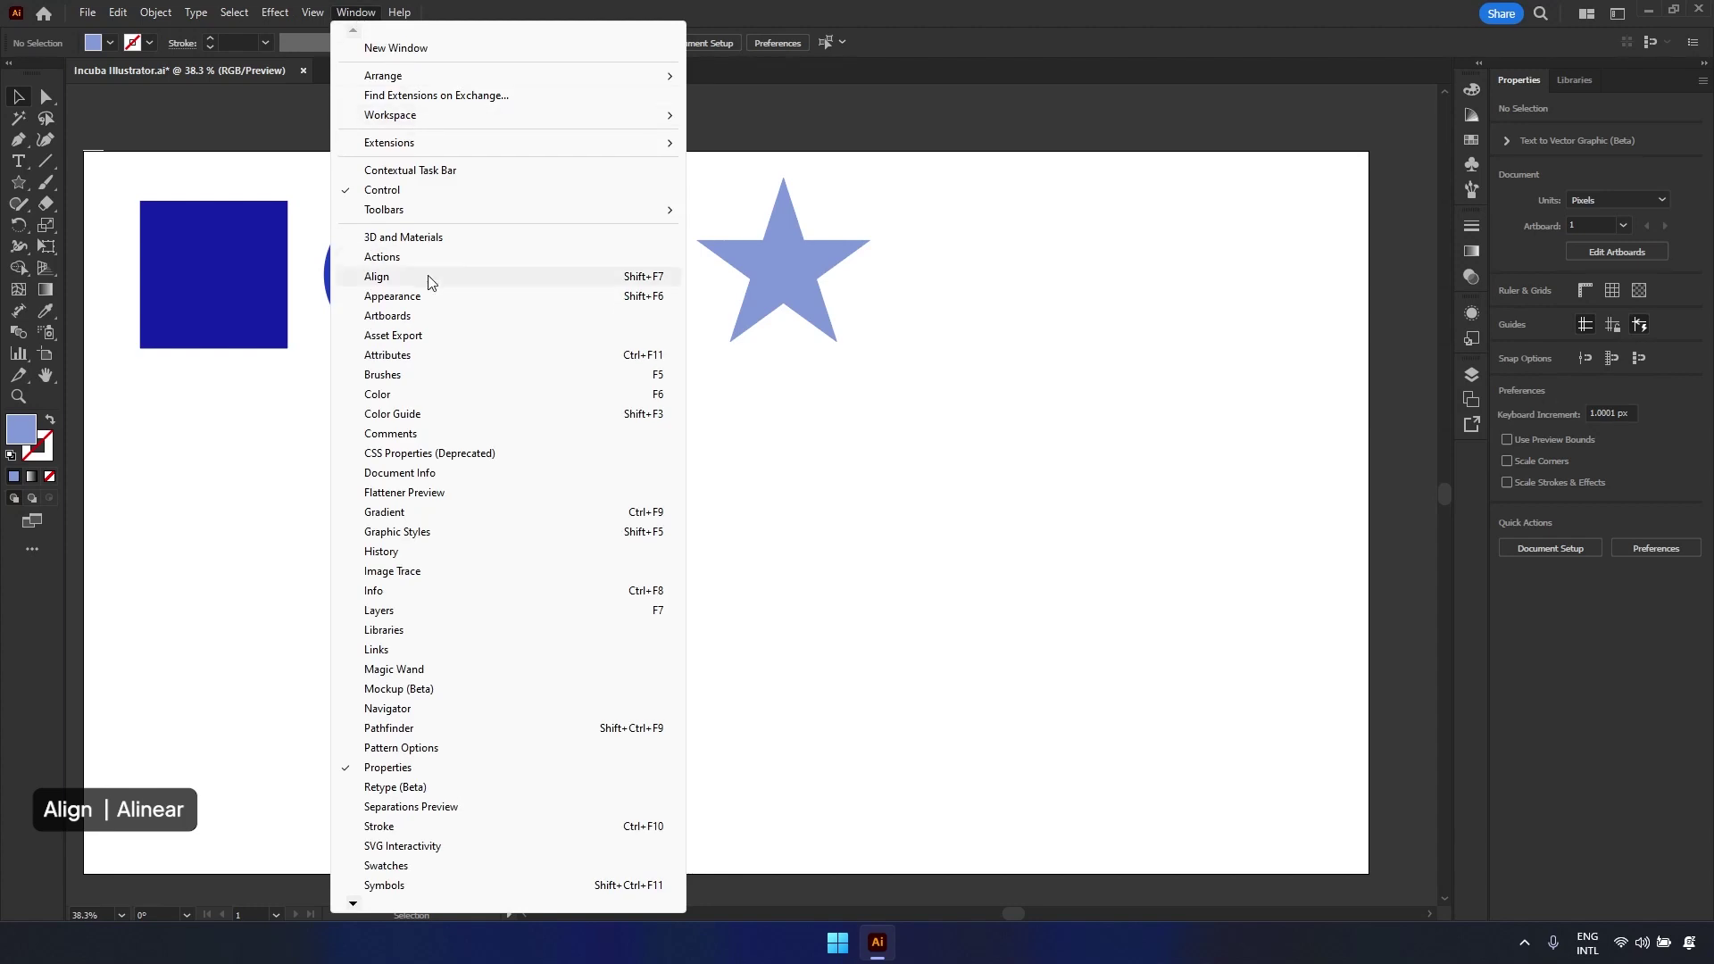
pyautogui.click(500, 279)
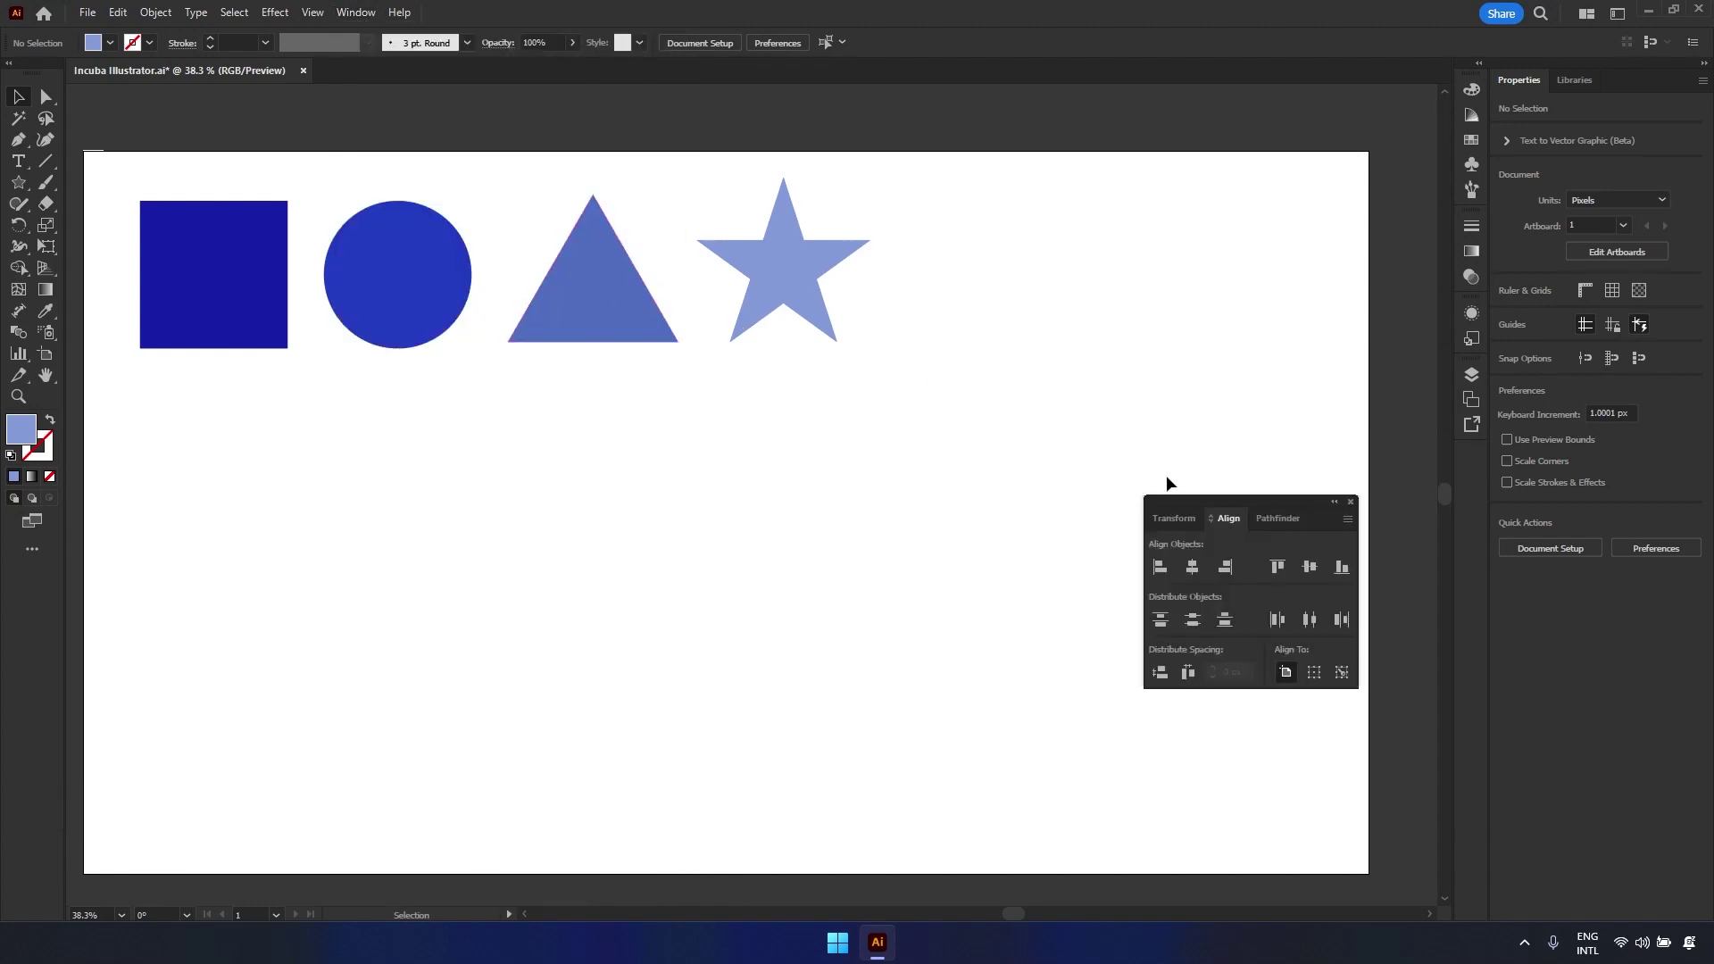
pyautogui.moveTo(1266, 504); pyautogui.dragTo(1460, 457)
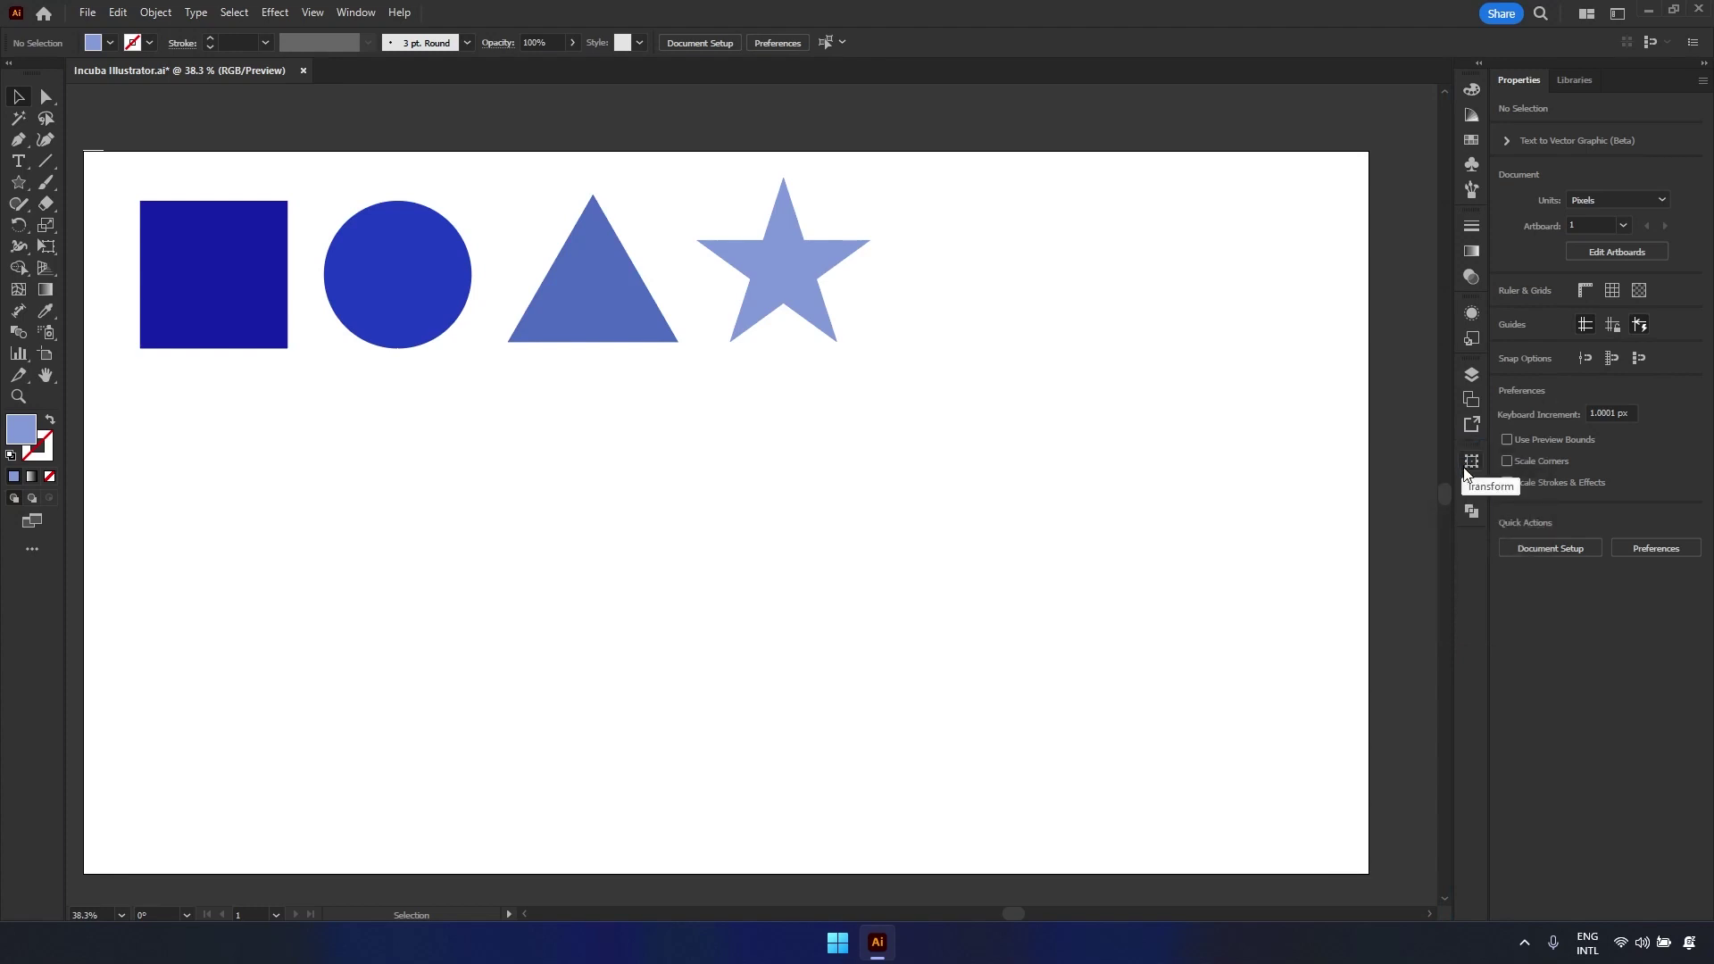
pyautogui.click(1469, 487)
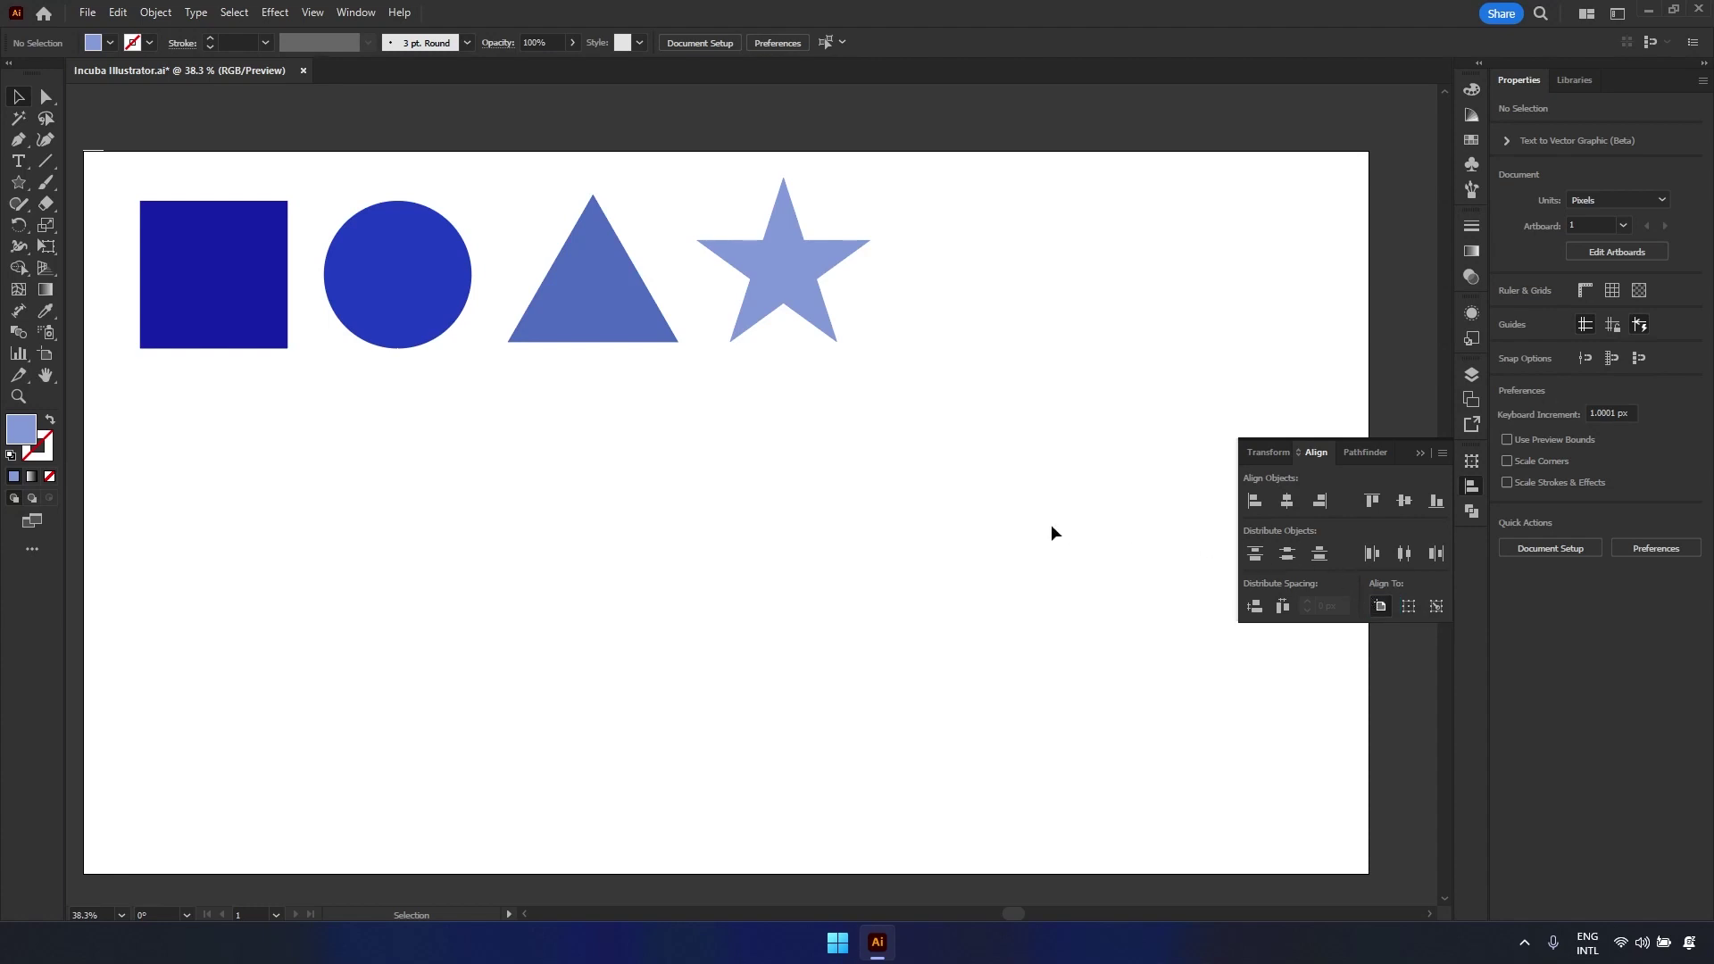
# - Center the star vertically and horizontally on the artboard
pyautogui.click(782, 296)
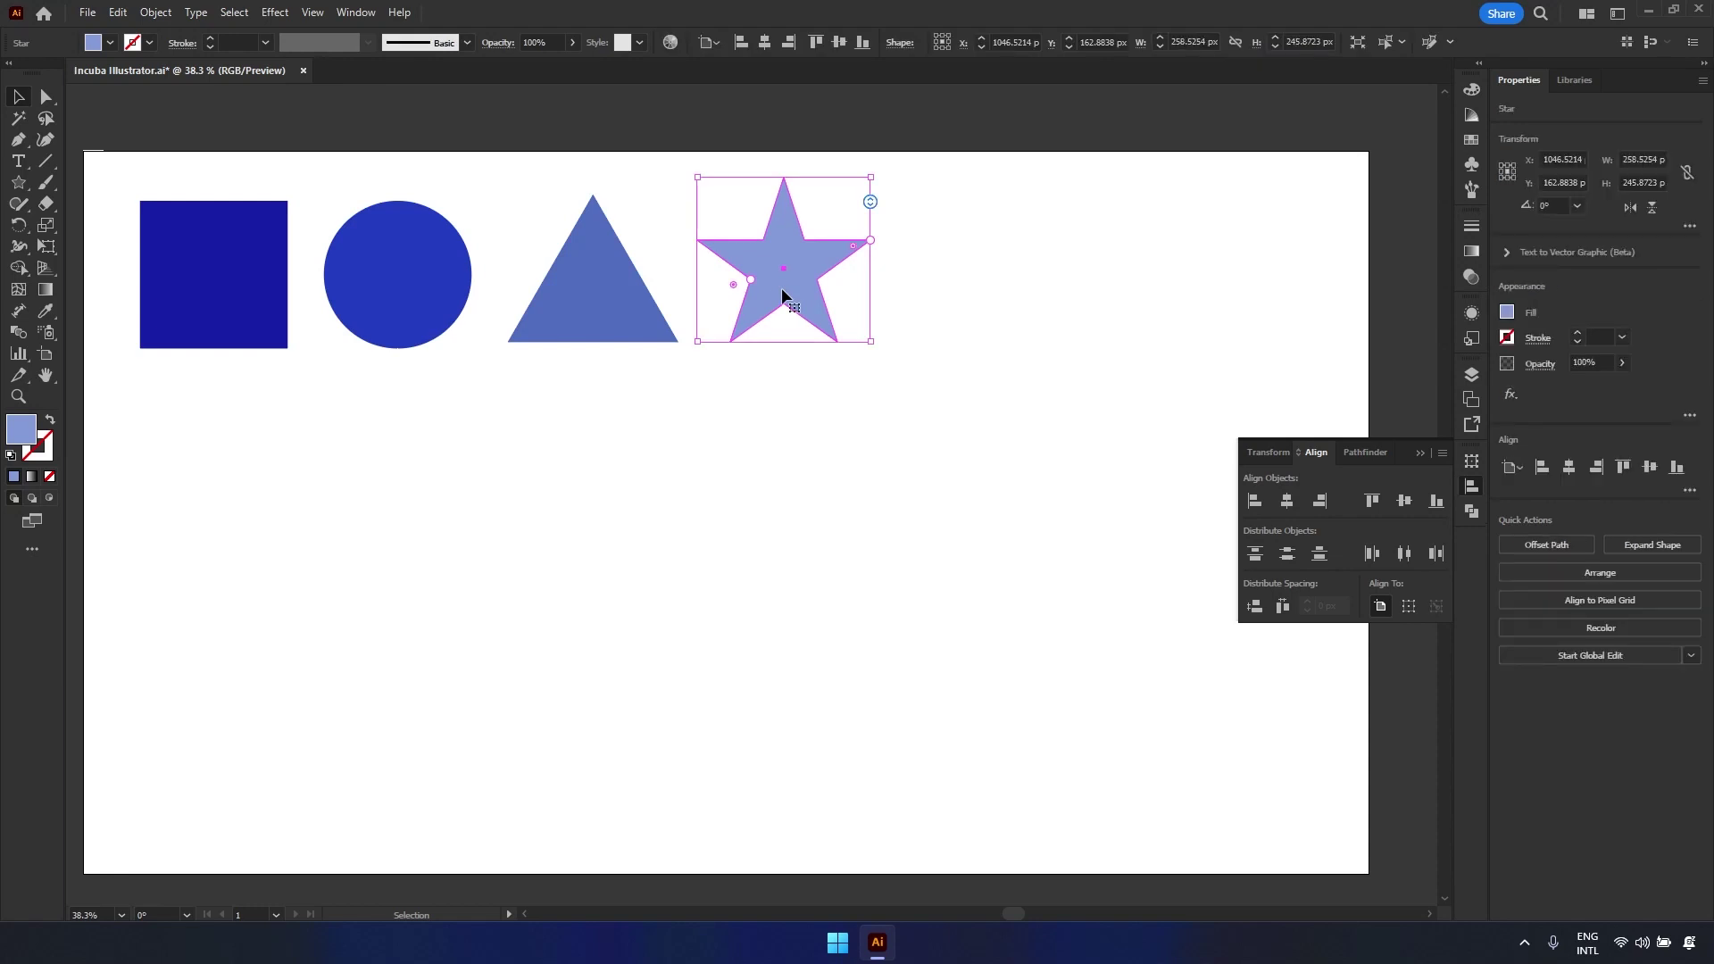
pyautogui.click(1382, 606)
pyautogui.click(1403, 501)
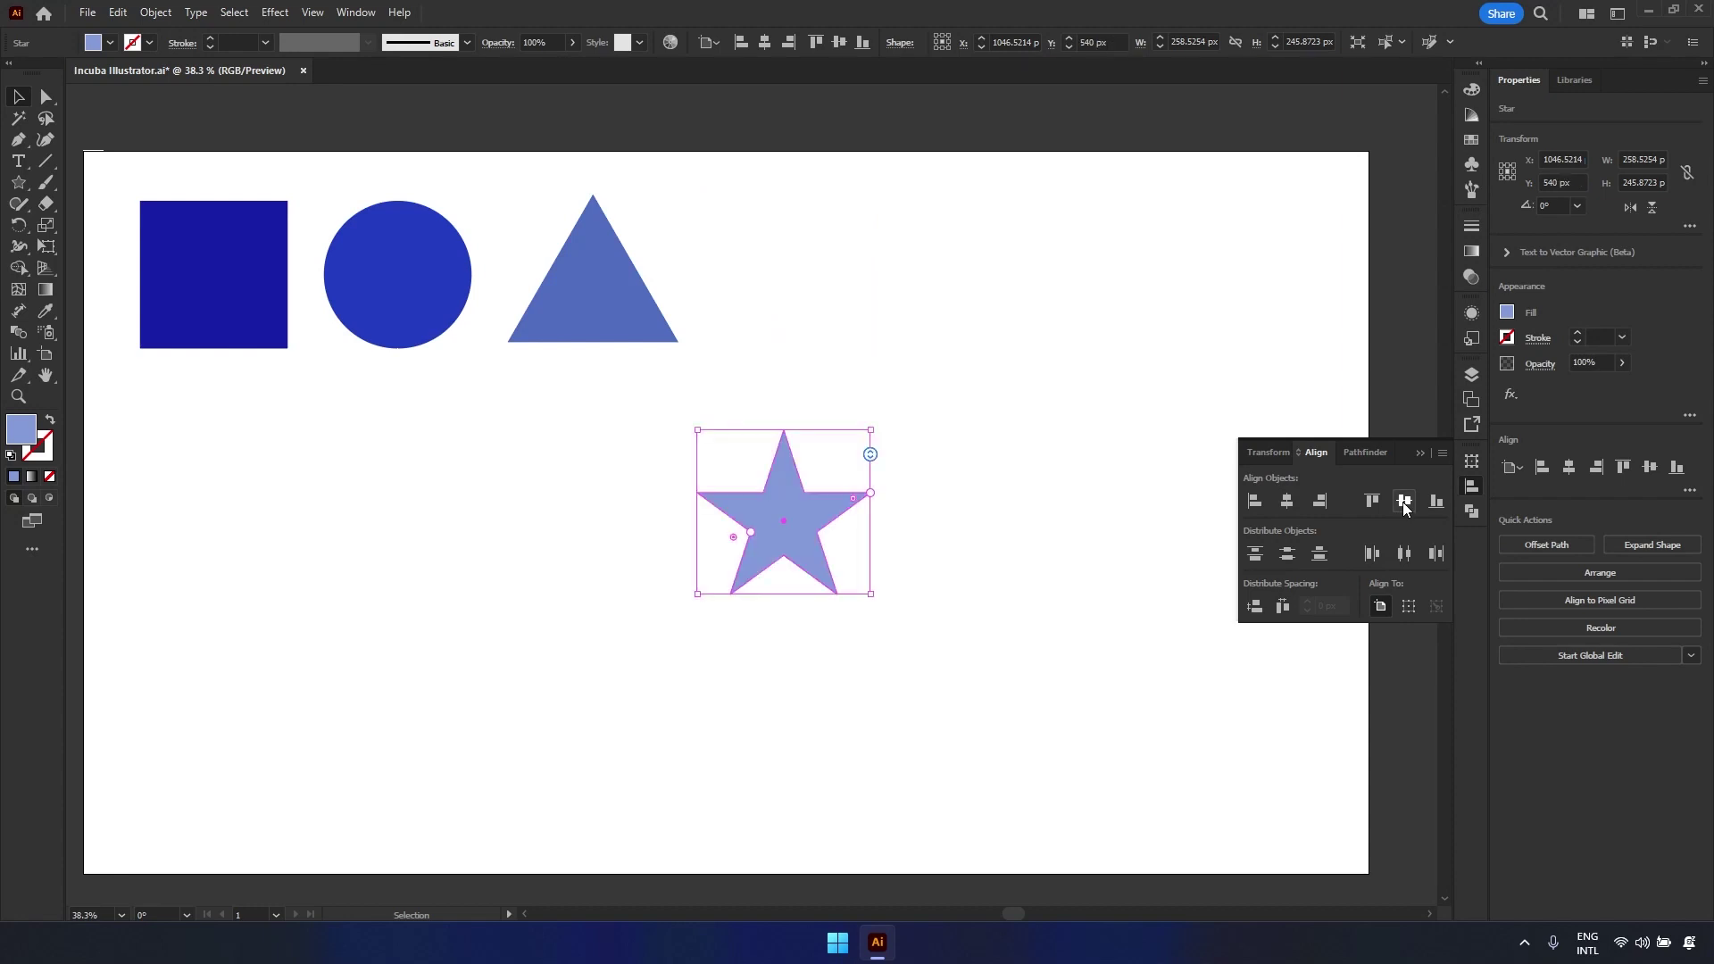
pyautogui.click(1291, 502)
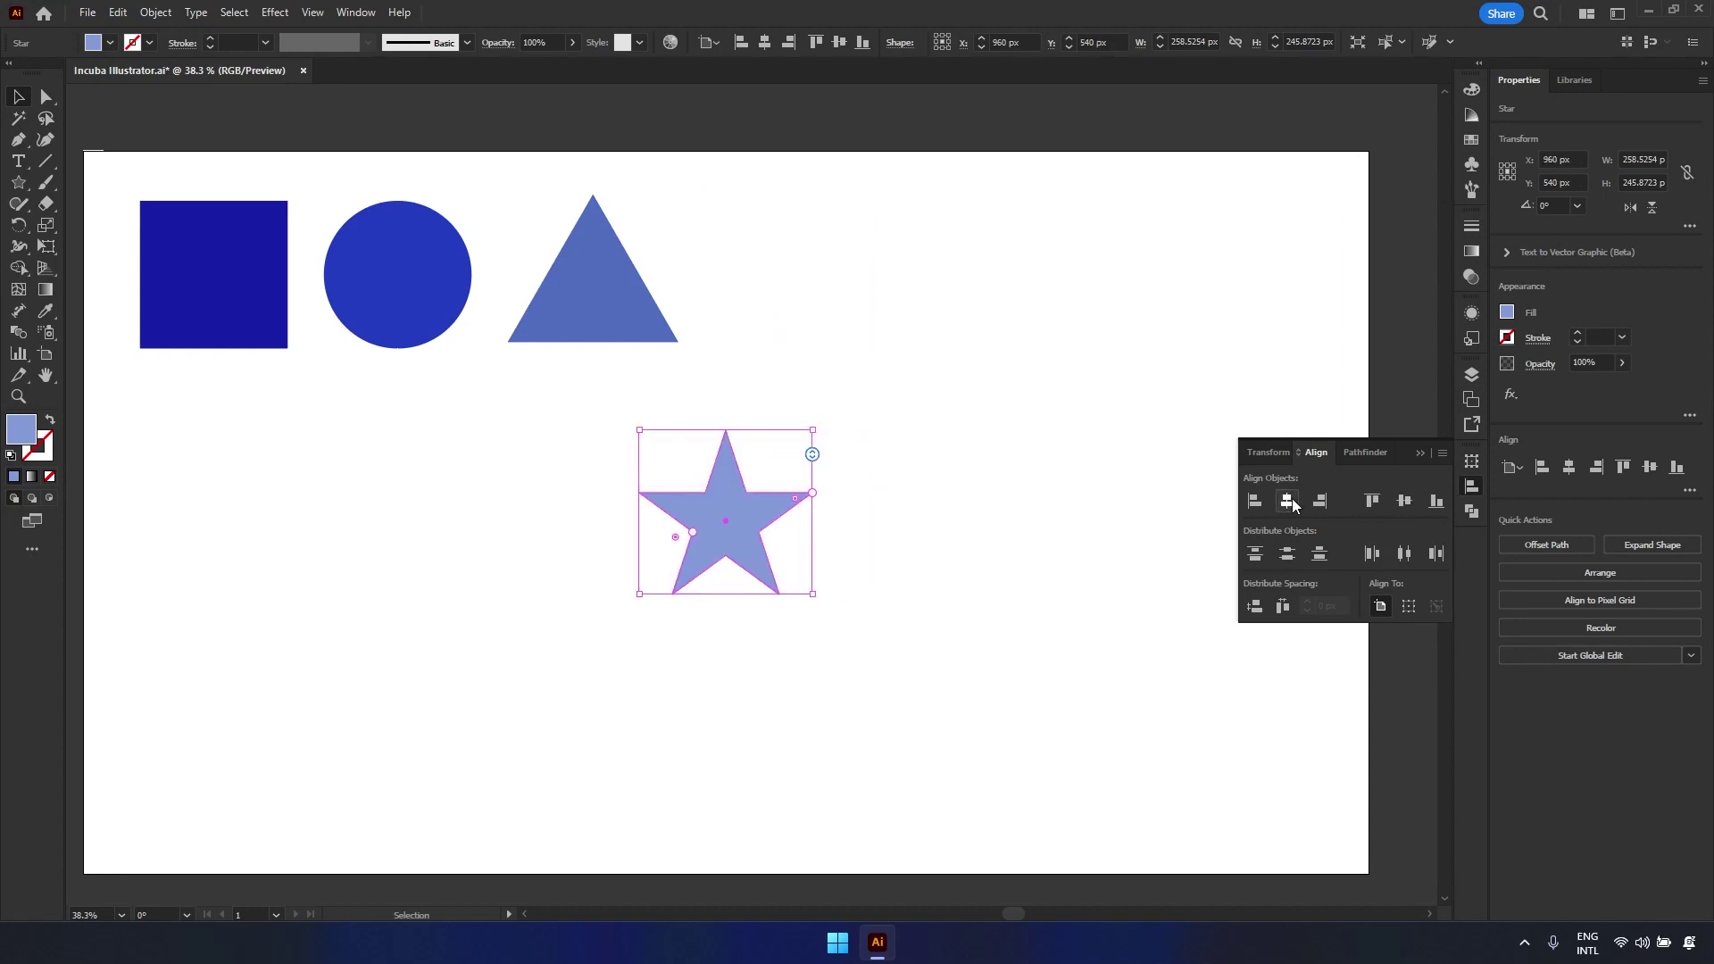
pyautogui.click(1136, 679)
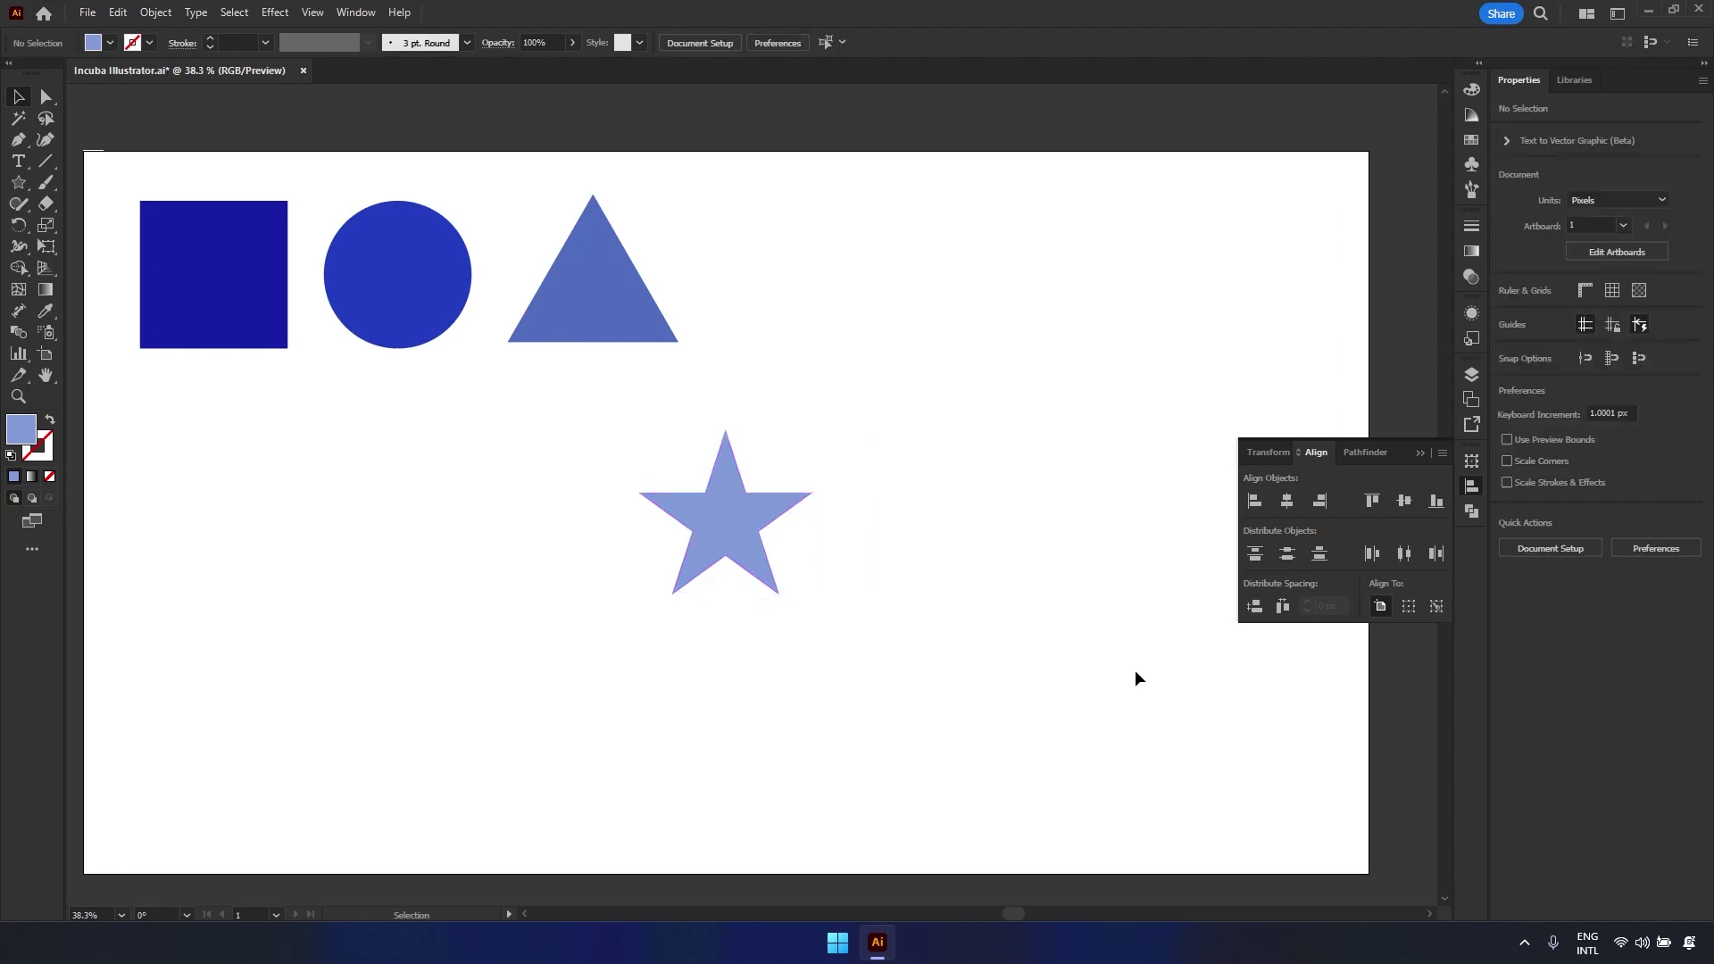
# - Move the star from the artboard's center up into the row of shapes, beside the triangle
pyautogui.press('a')
pyautogui.press('v')
pyautogui.moveTo(729, 518); pyautogui.dragTo(783, 262)
# - Try centering the four ungrouped shapes vertically and horizontally on the artboard, and undo both alignments
pyautogui.moveTo(956, 413); pyautogui.dragTo(199, 230)
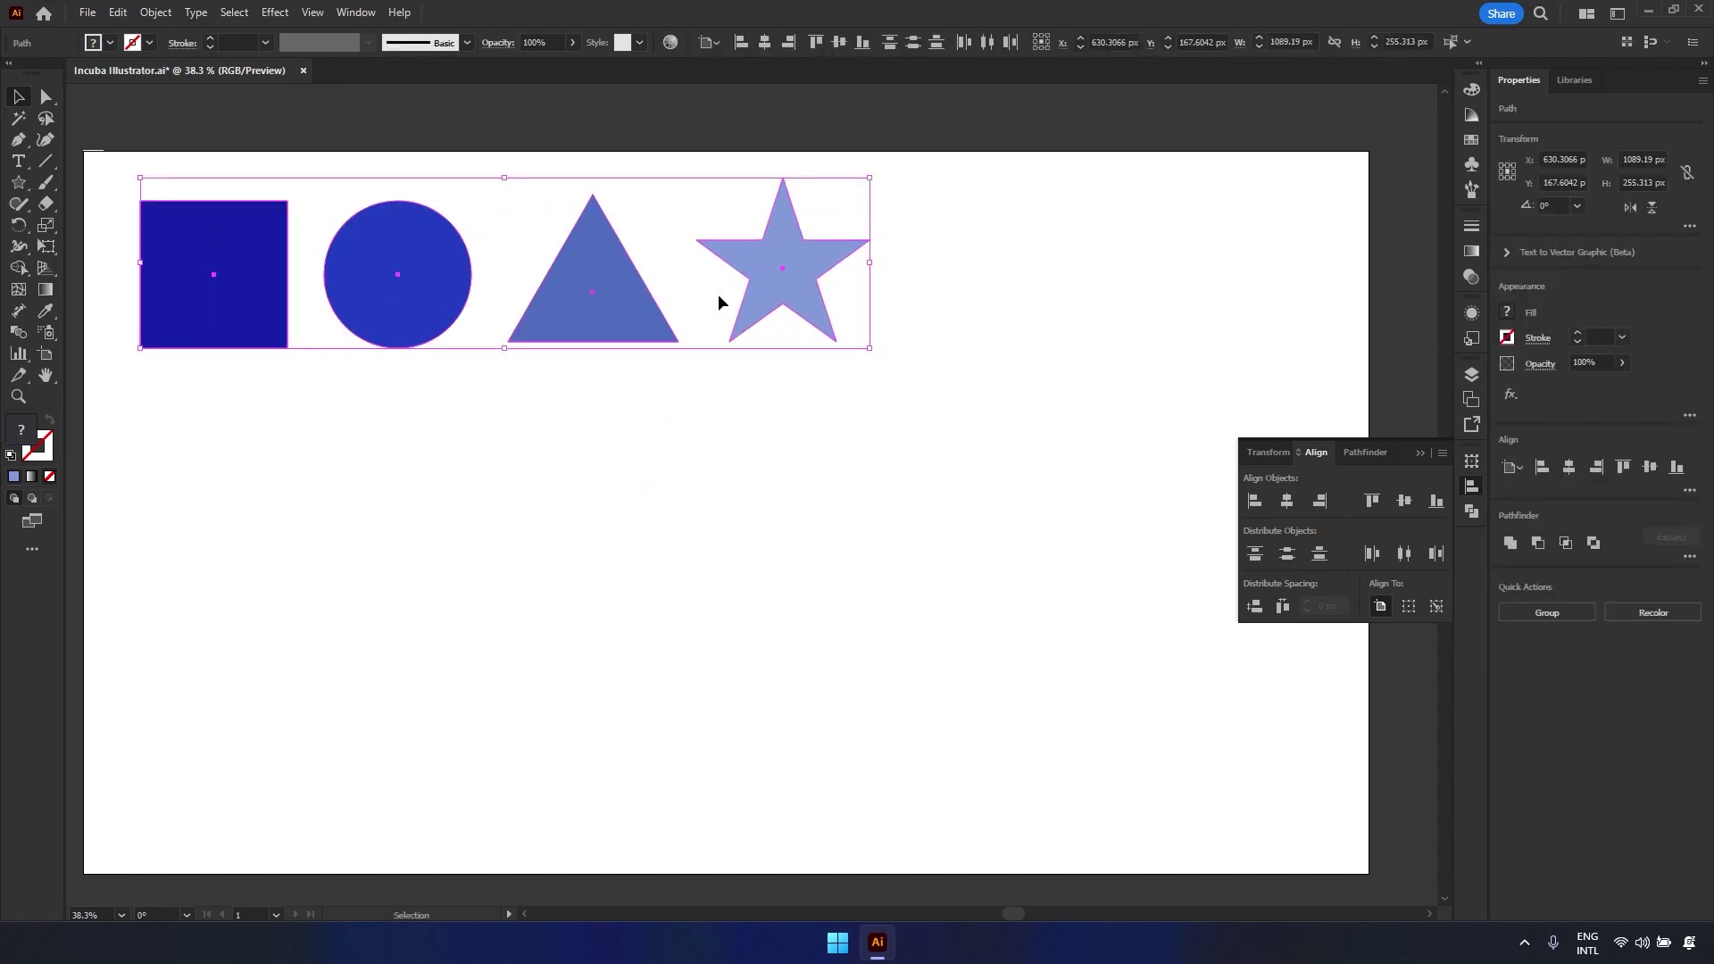
pyautogui.click(1403, 501)
pyautogui.click(1291, 502)
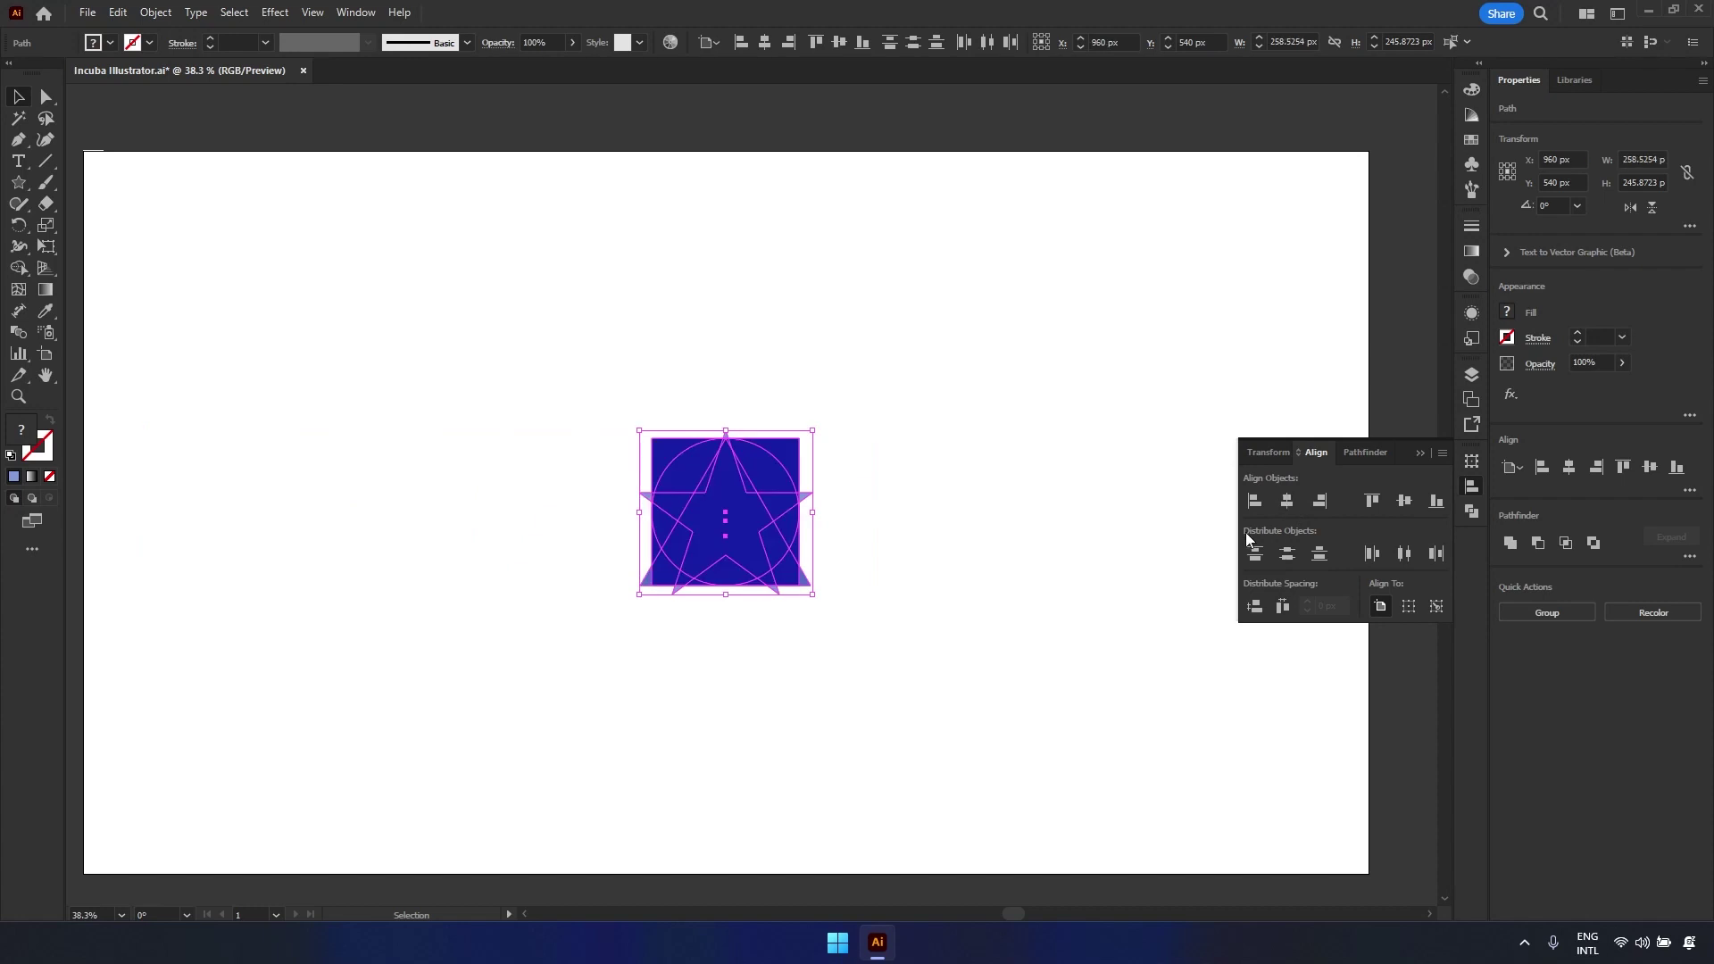
pyautogui.click(1105, 616)
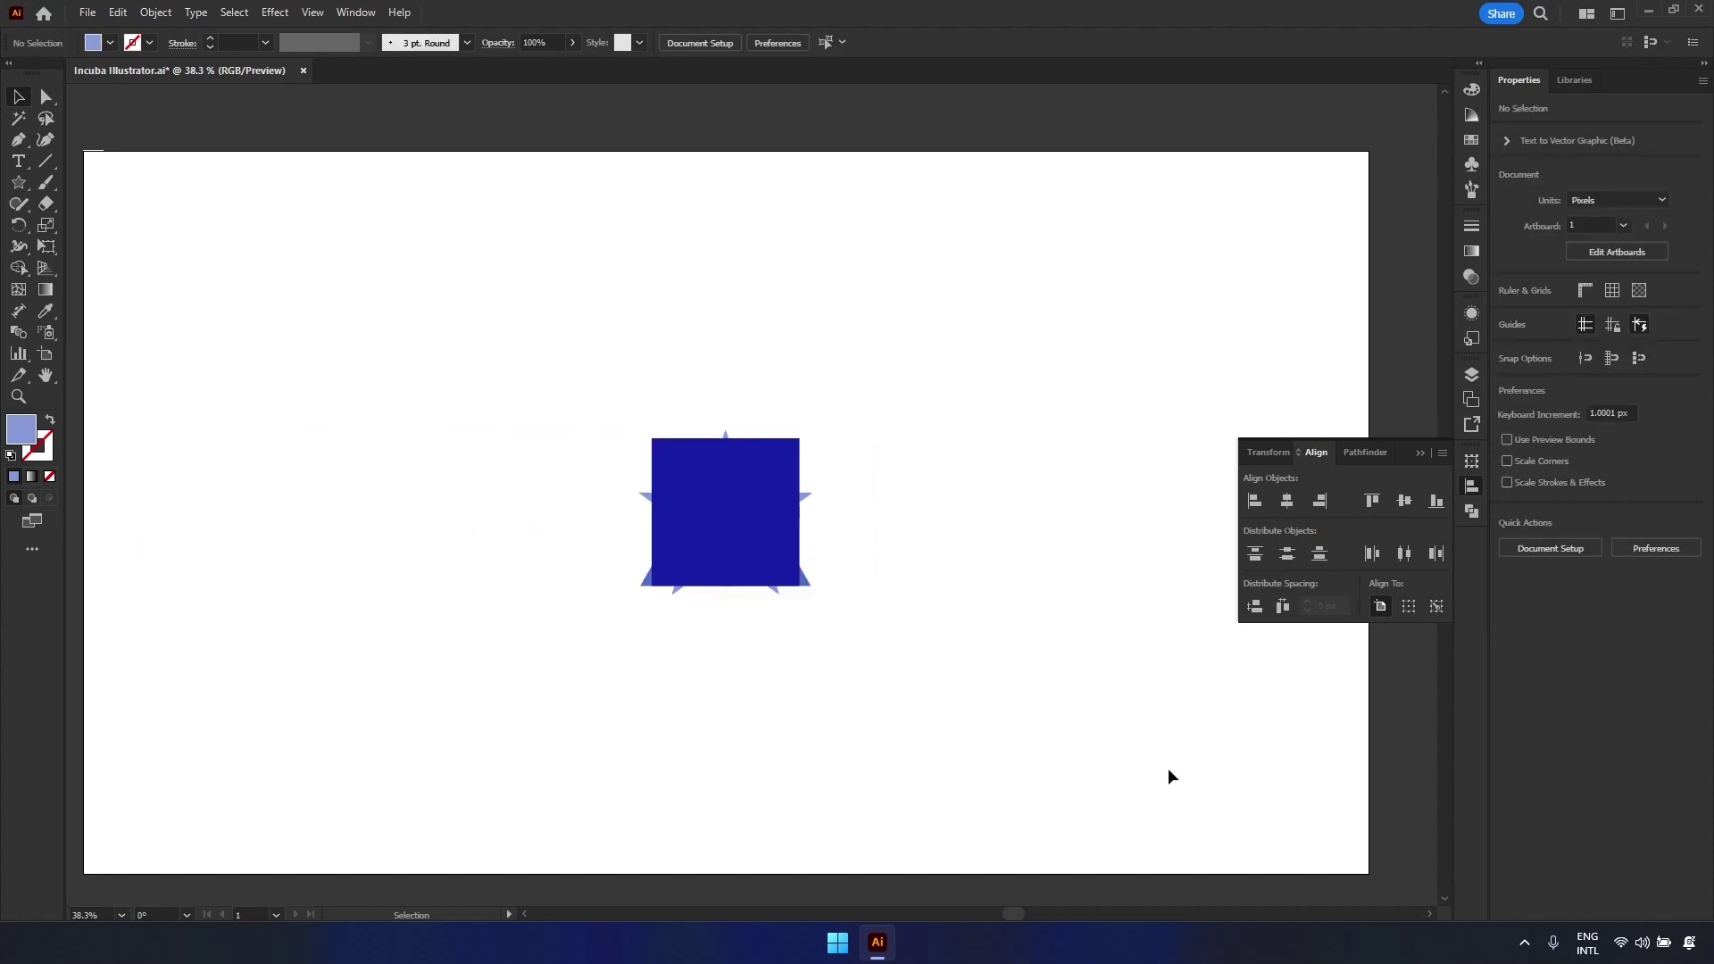
pyautogui.hotkey('ctrl', 'z')
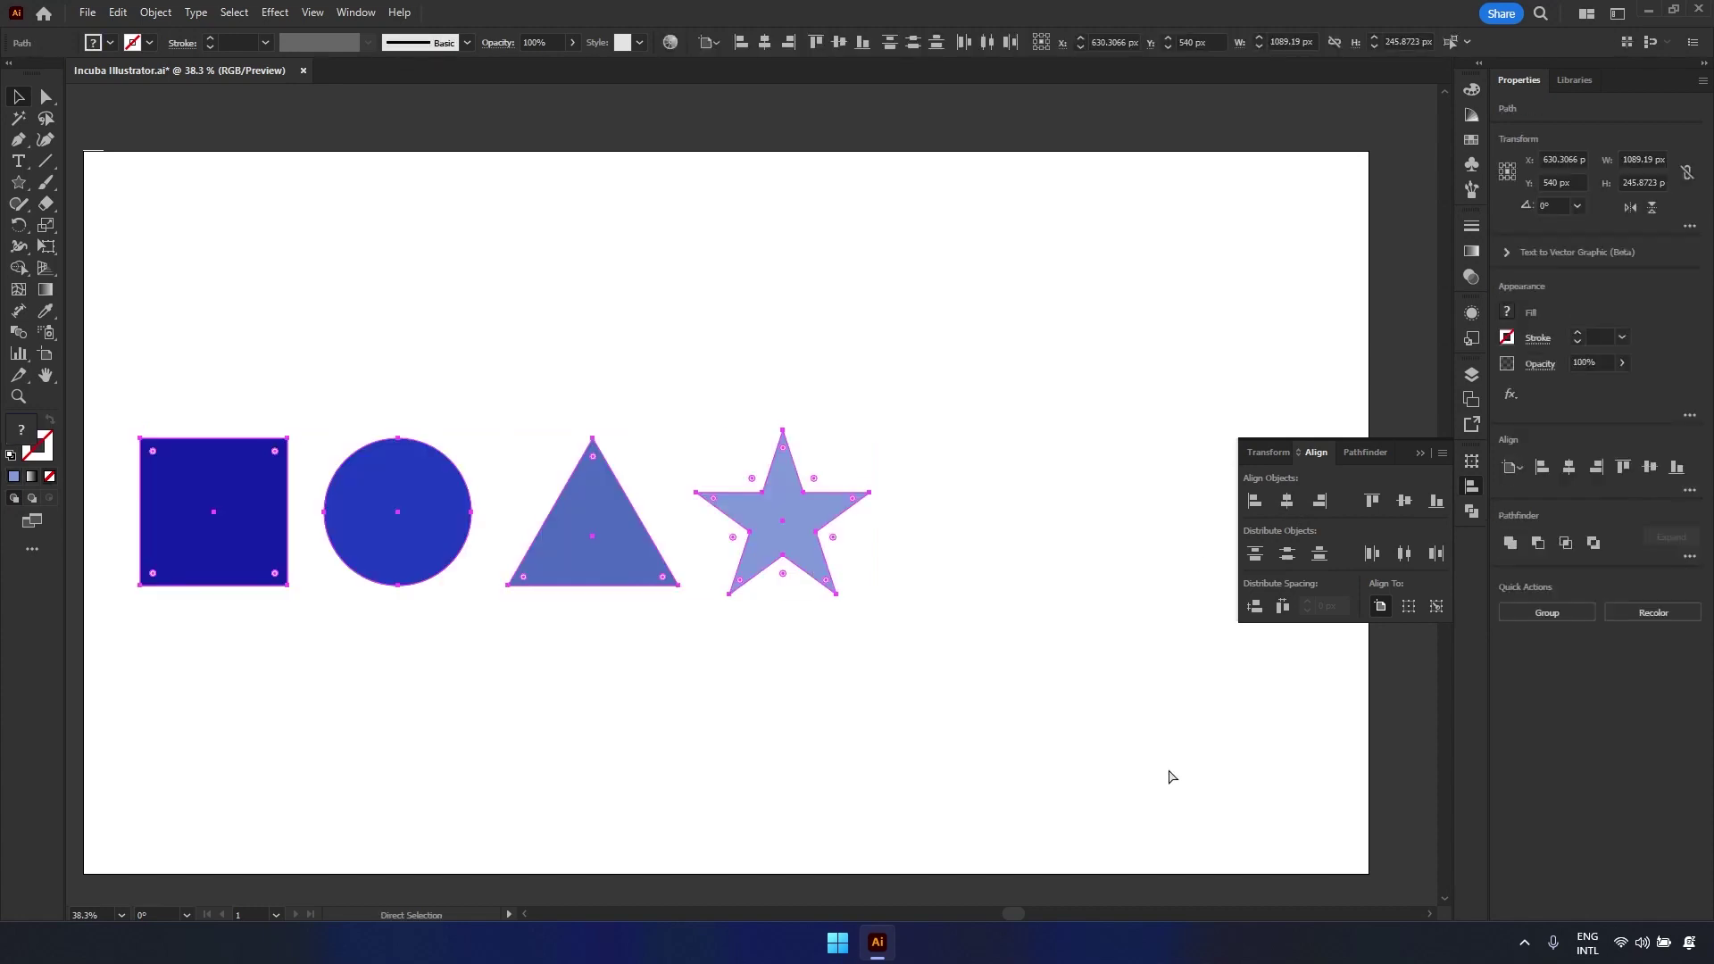
pyautogui.hotkey('ctrl', 'z')
# - Group the square, circle, triangle and star, and center the group vertically and horizontally on the artboard
pyautogui.moveTo(962, 431); pyautogui.dragTo(136, 164)
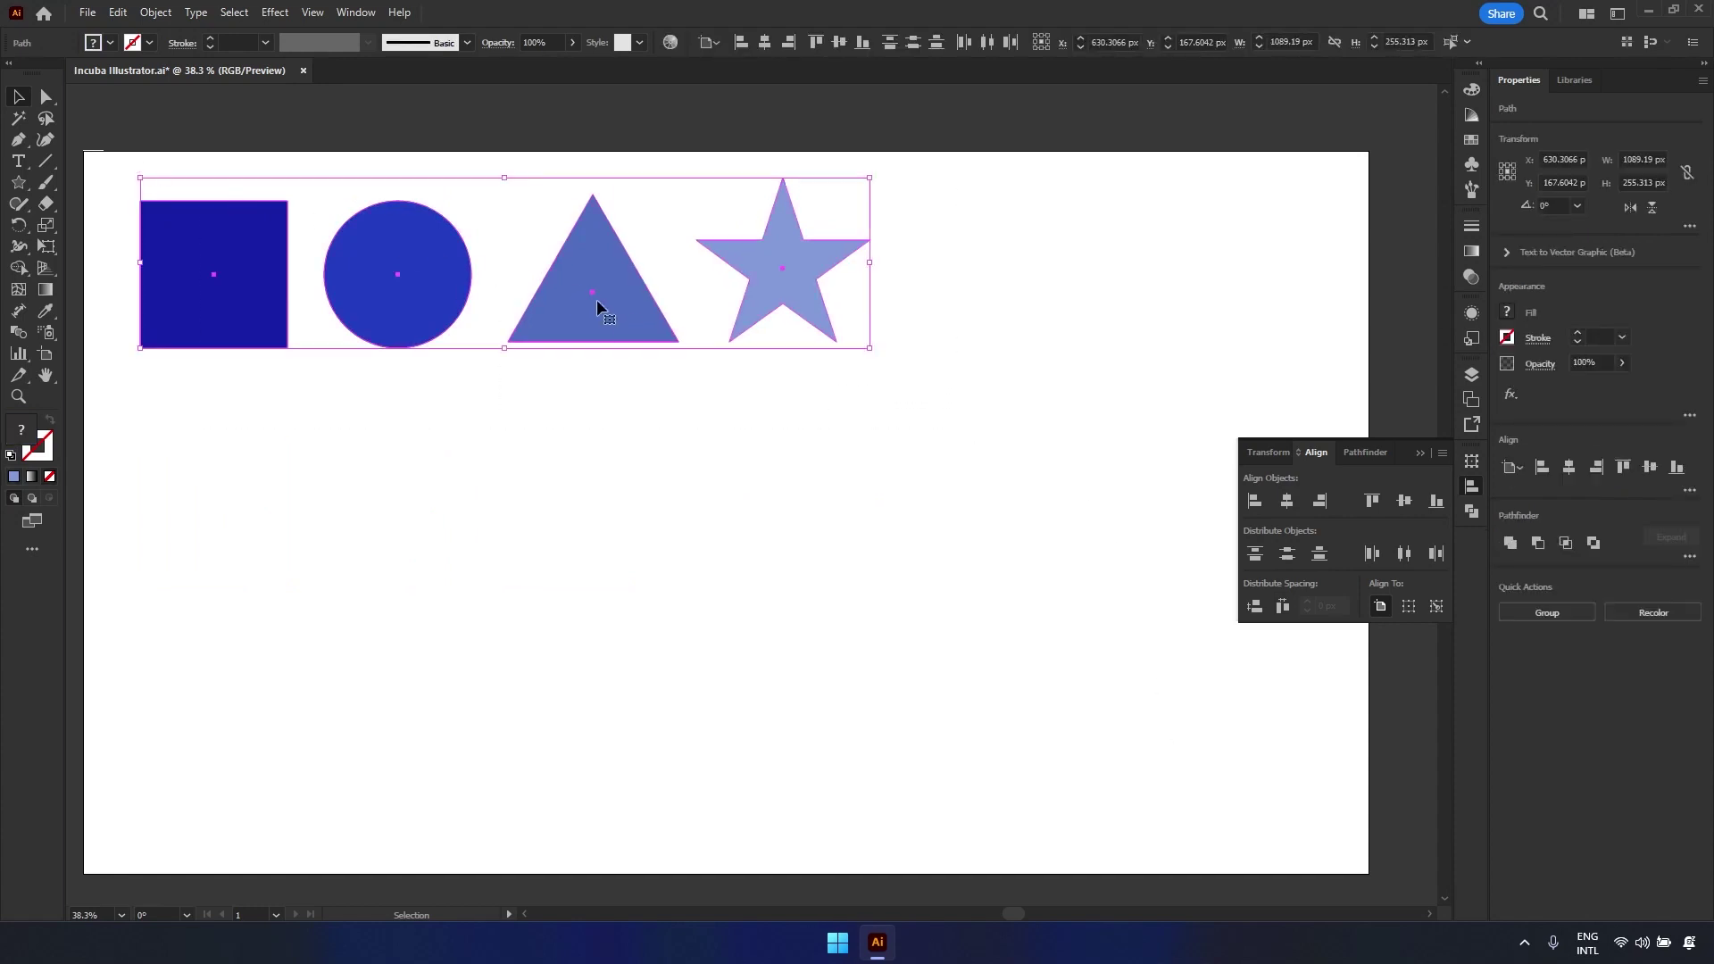
pyautogui.rightClick(619, 314)
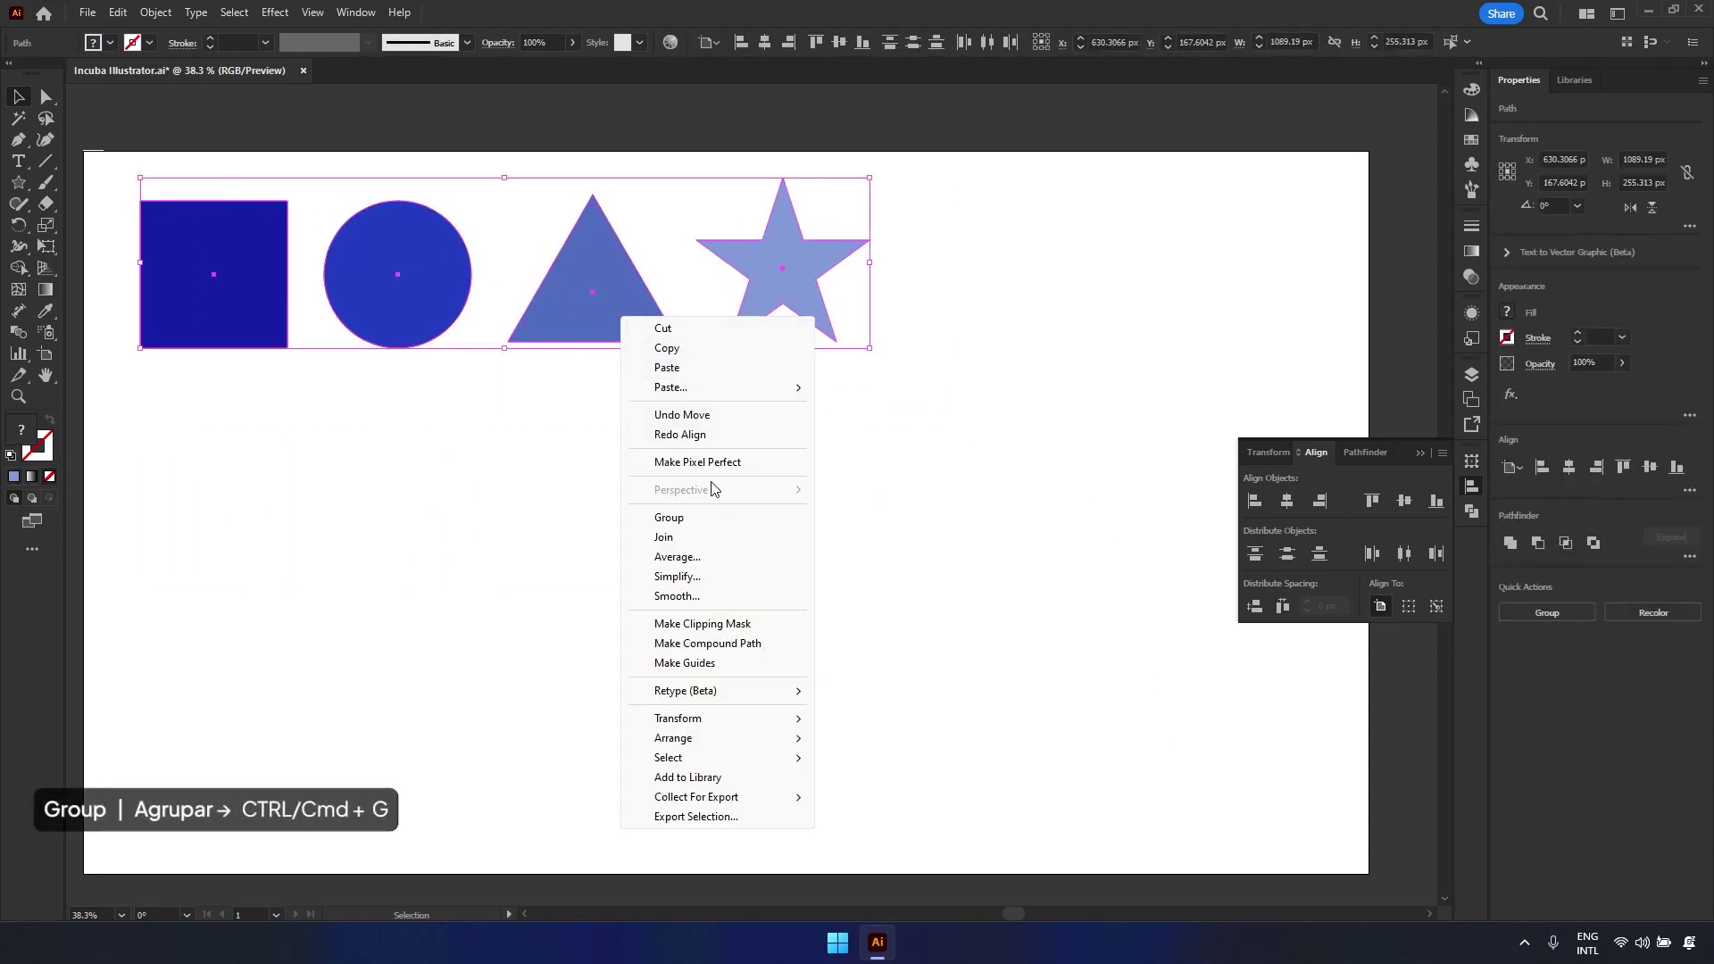
pyautogui.click(700, 517)
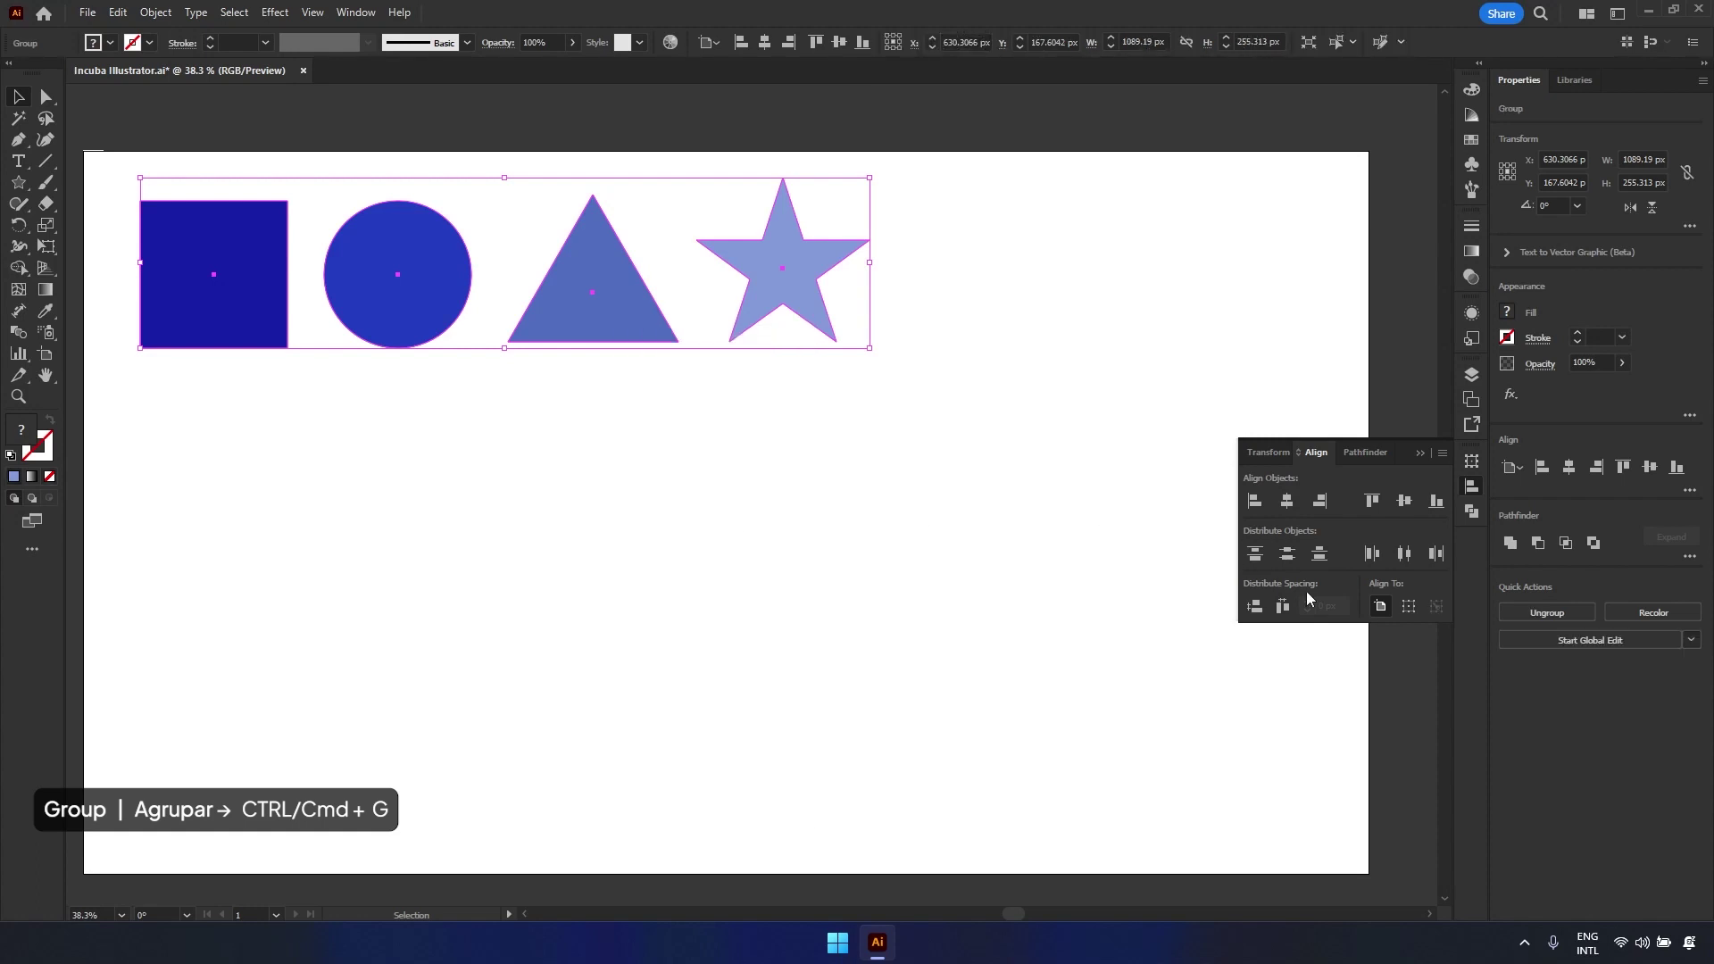
pyautogui.click(1404, 501)
pyautogui.click(1286, 501)
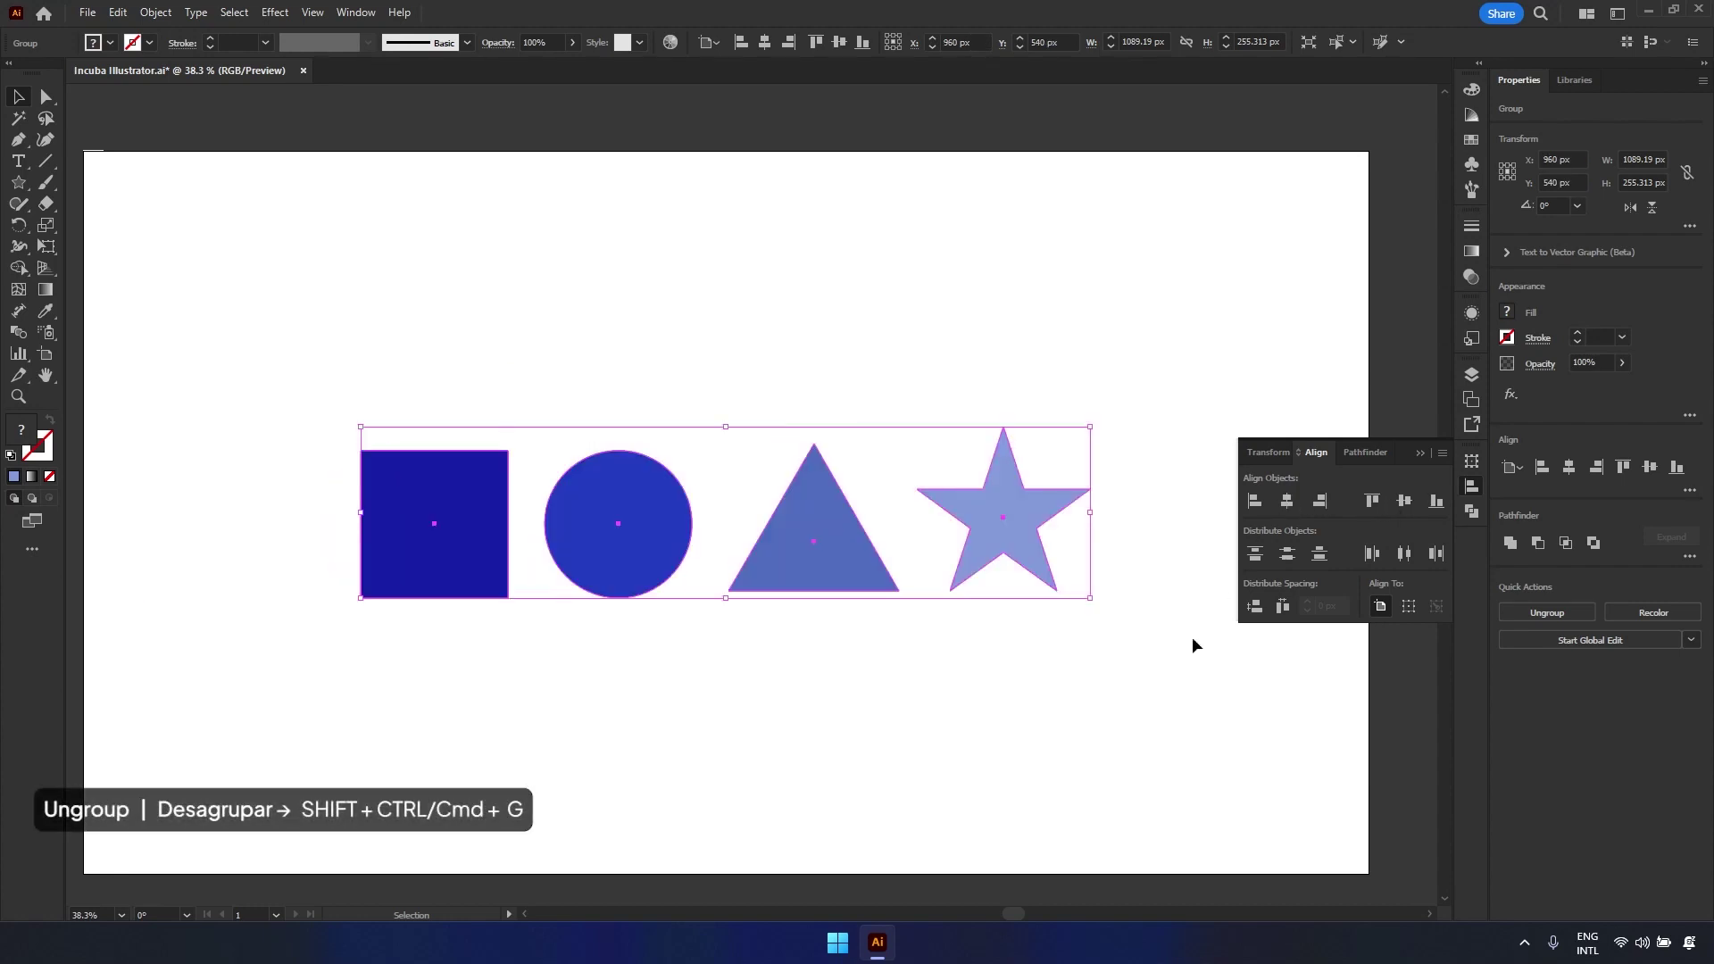
pyautogui.click(1182, 656)
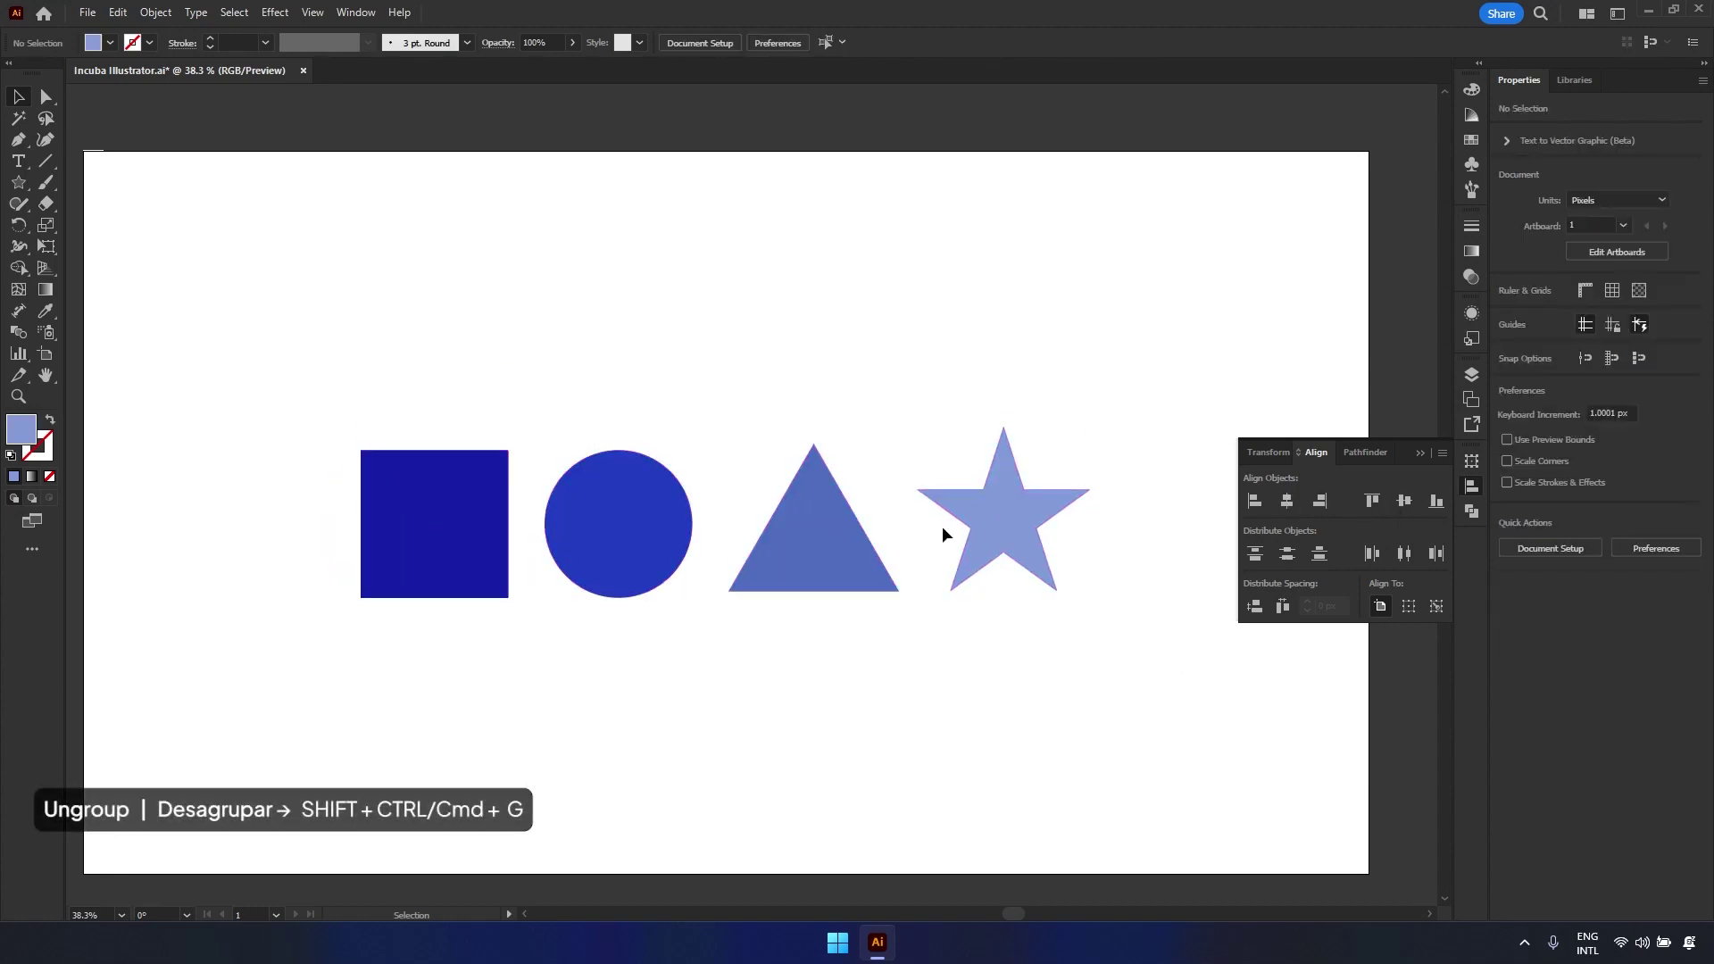
# - Ungroup the centered row of four shapes and clear the selection
pyautogui.click(814, 514)
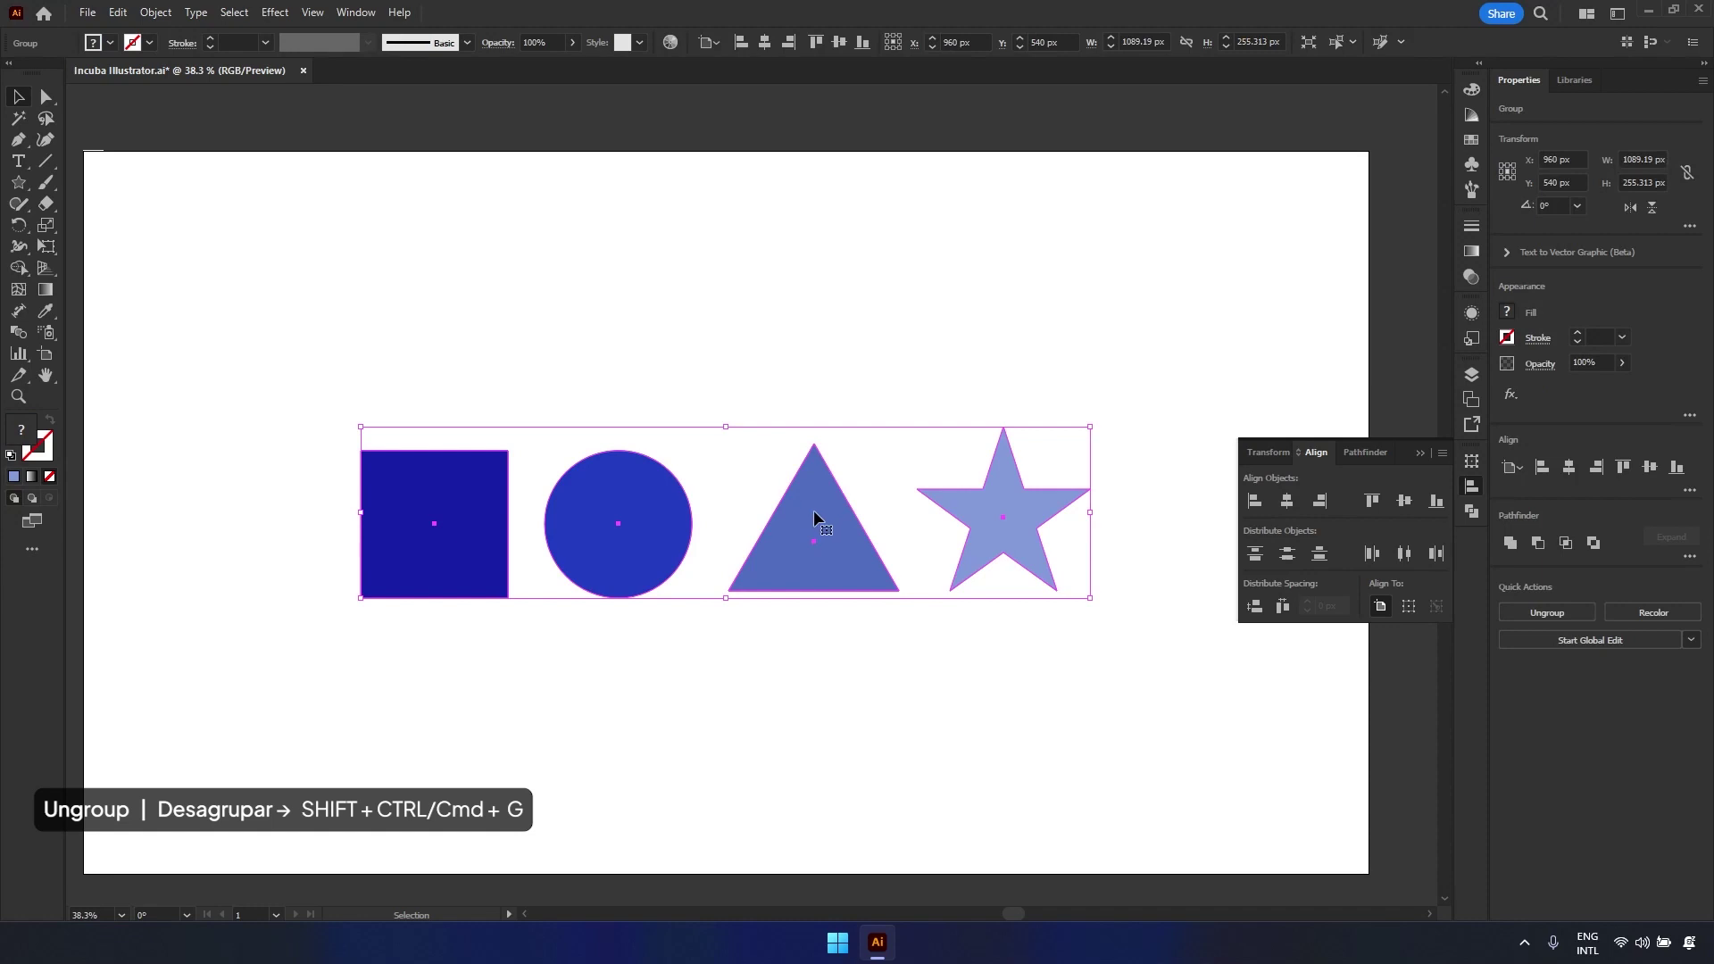
pyautogui.rightClick(813, 512)
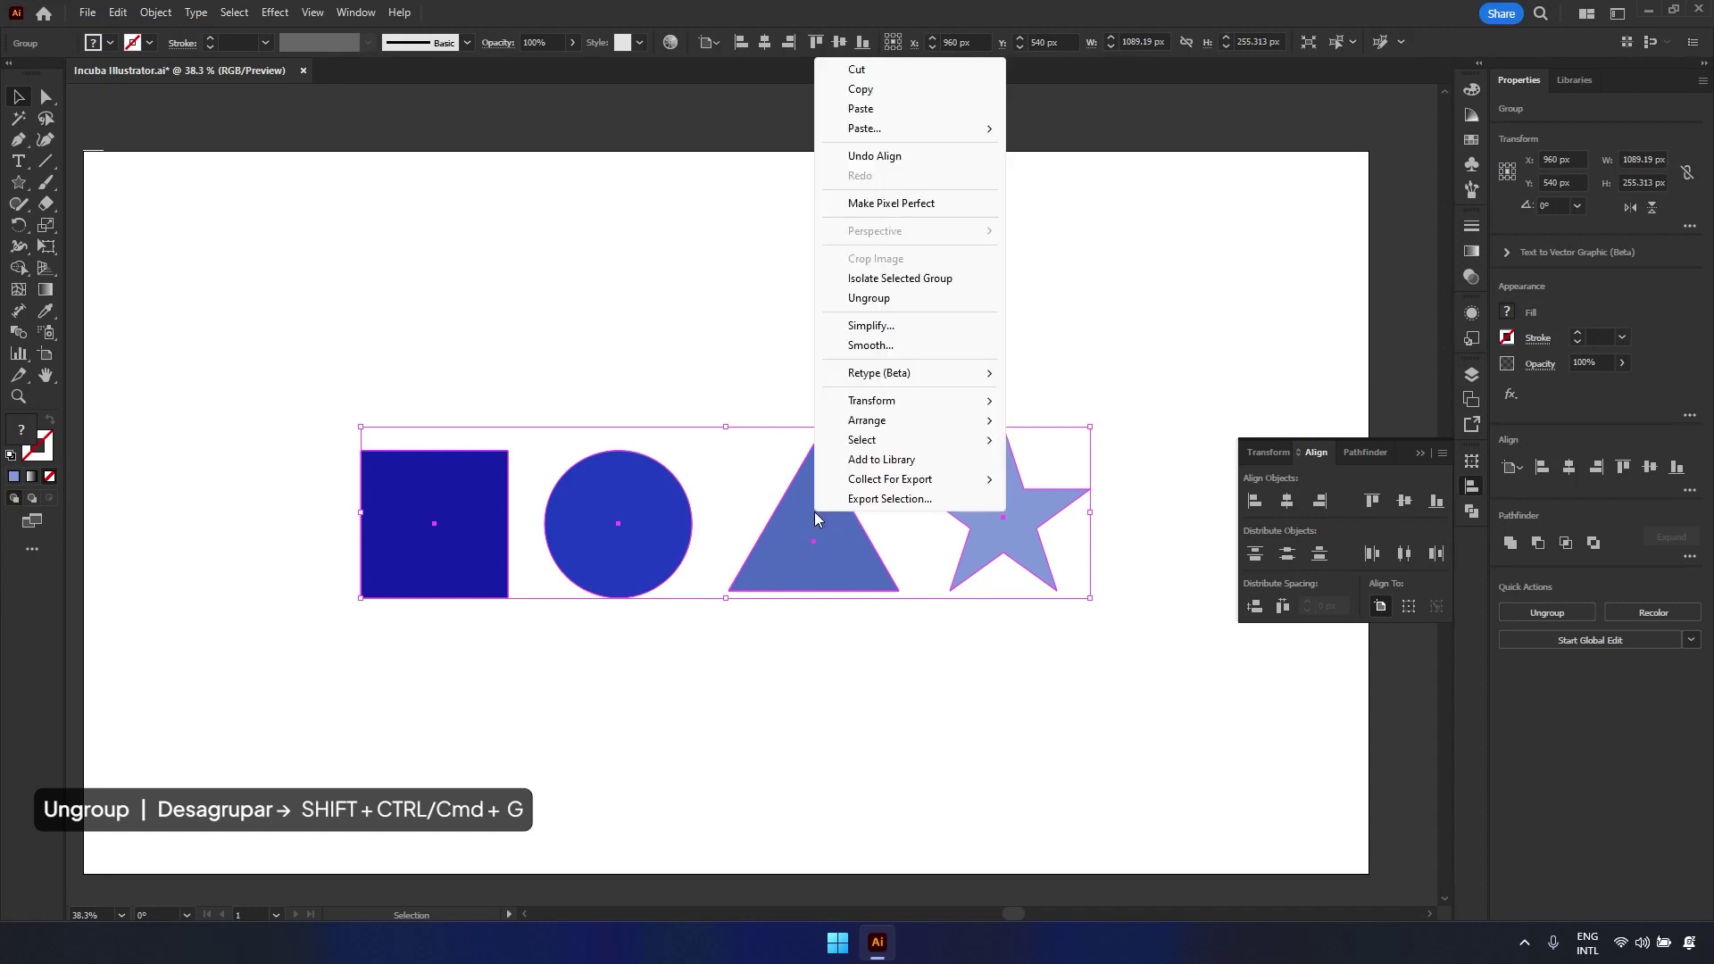
pyautogui.click(892, 302)
pyautogui.click(1165, 680)
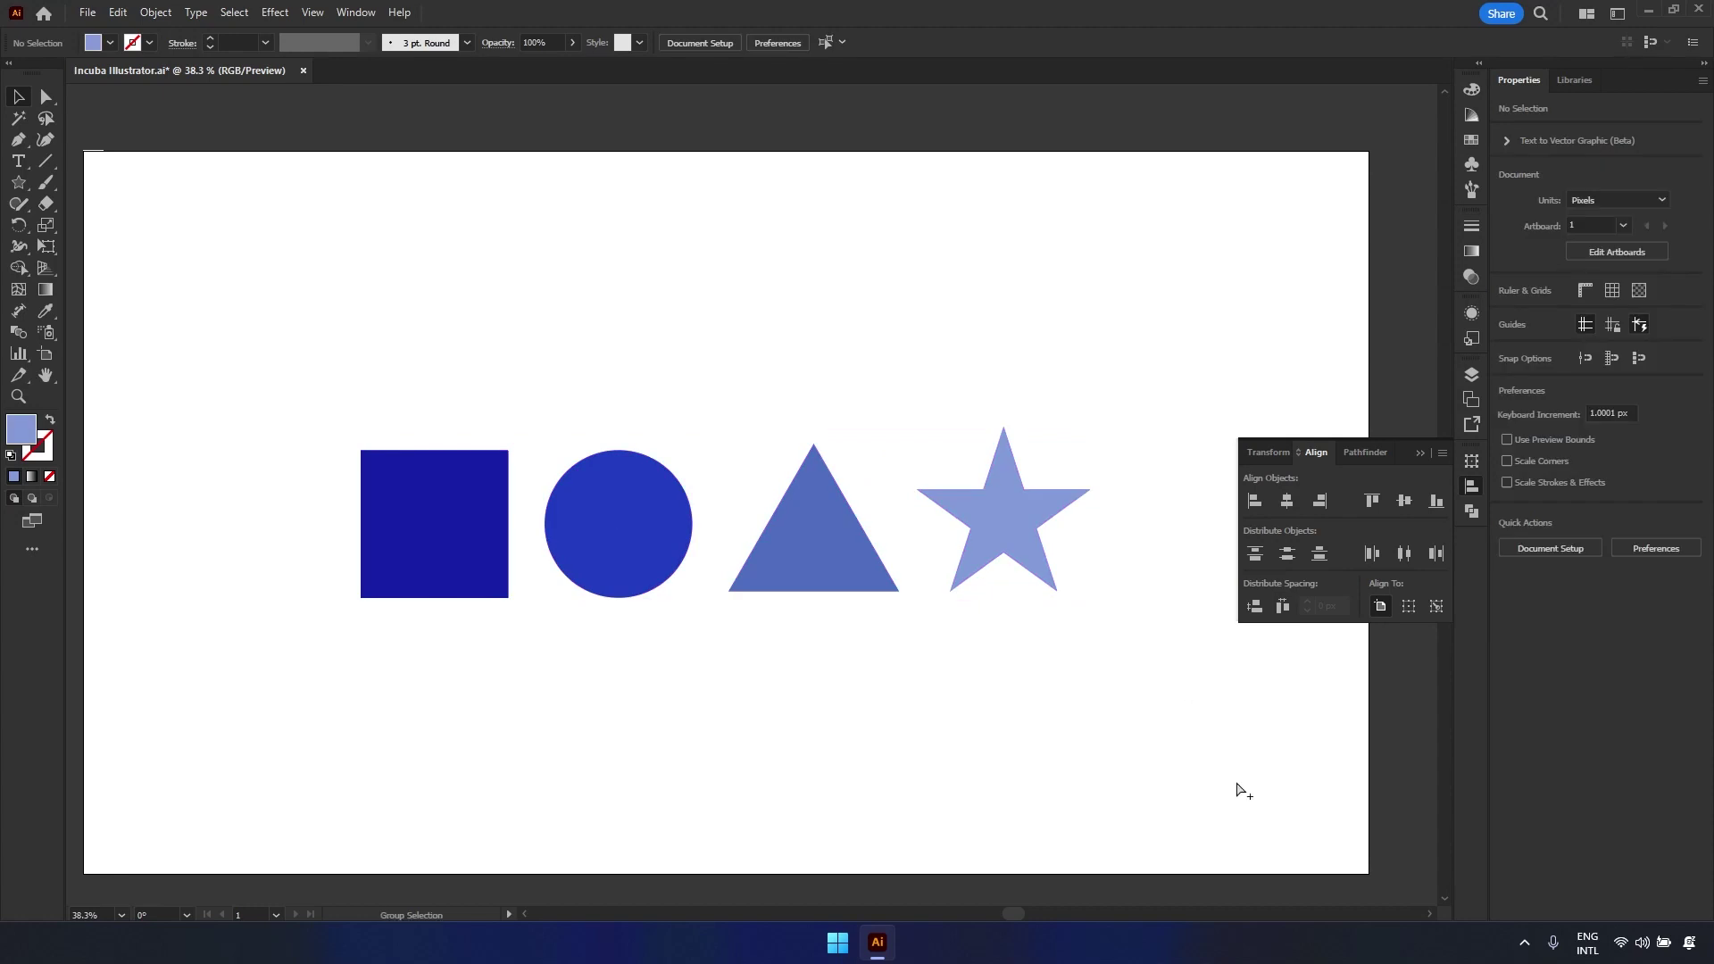
pyautogui.hotkey('ctrl', 'z')
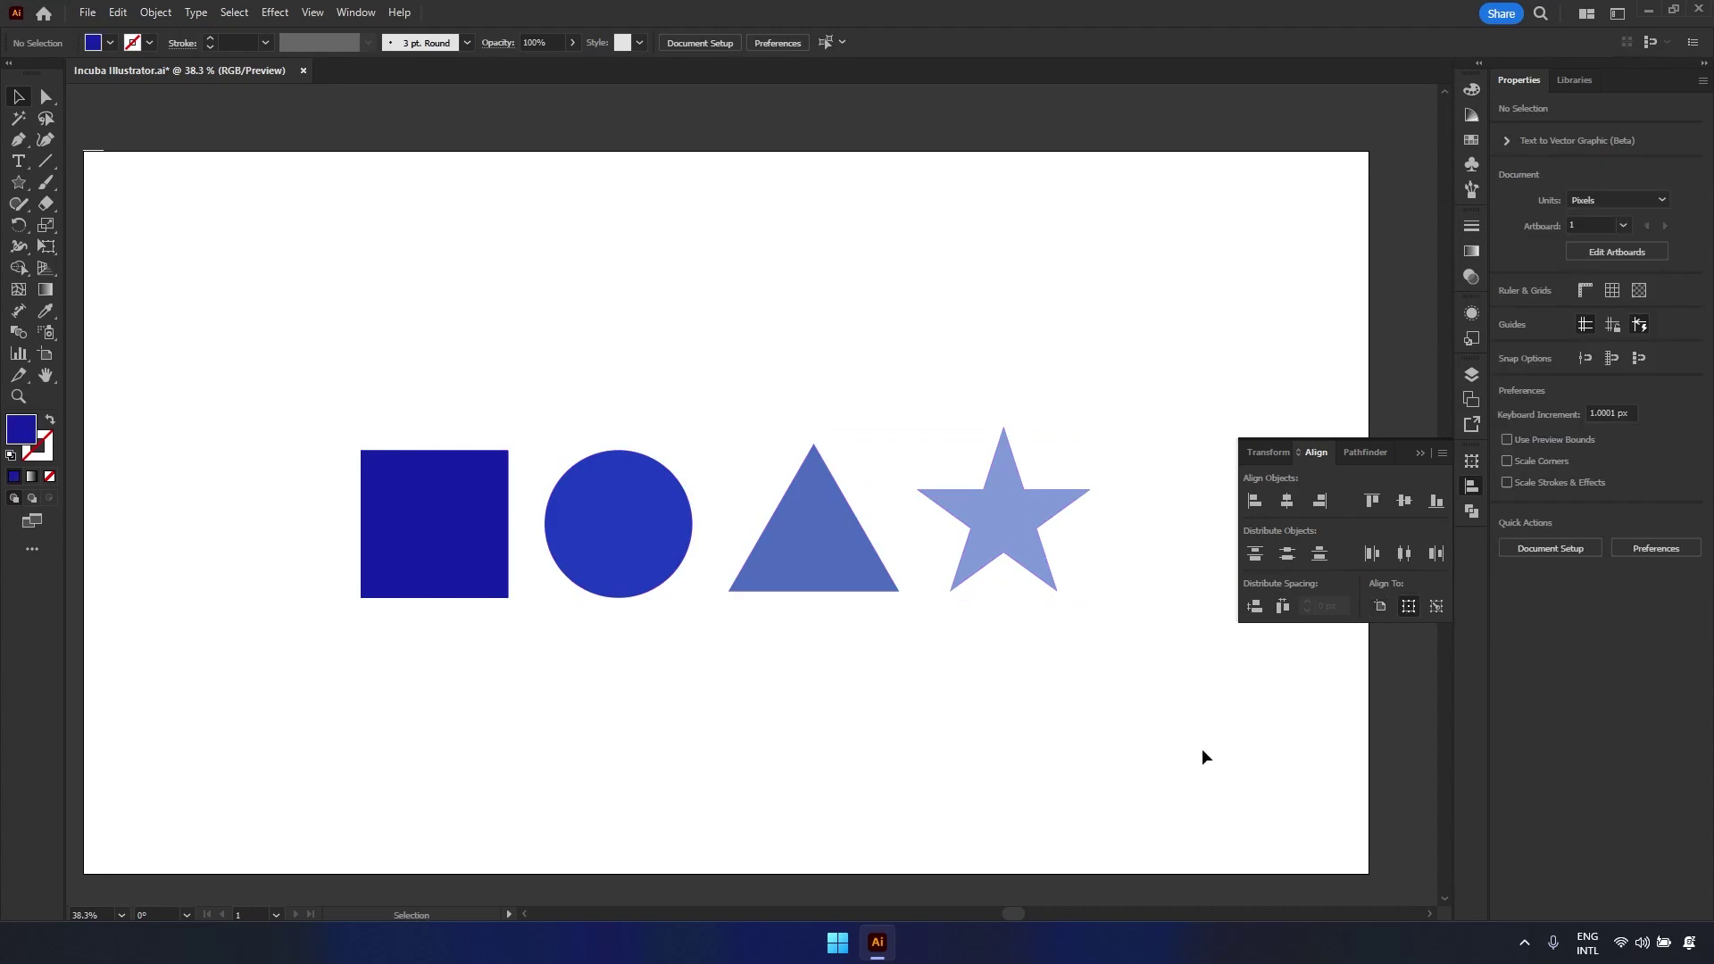
# - Raise the square above the row, and align the four shapes' top edges with the square as key object
pyautogui.moveTo(463, 570); pyautogui.dragTo(463, 478)
pyautogui.moveTo(1127, 646); pyautogui.dragTo(261, 329)
pyautogui.click(488, 411)
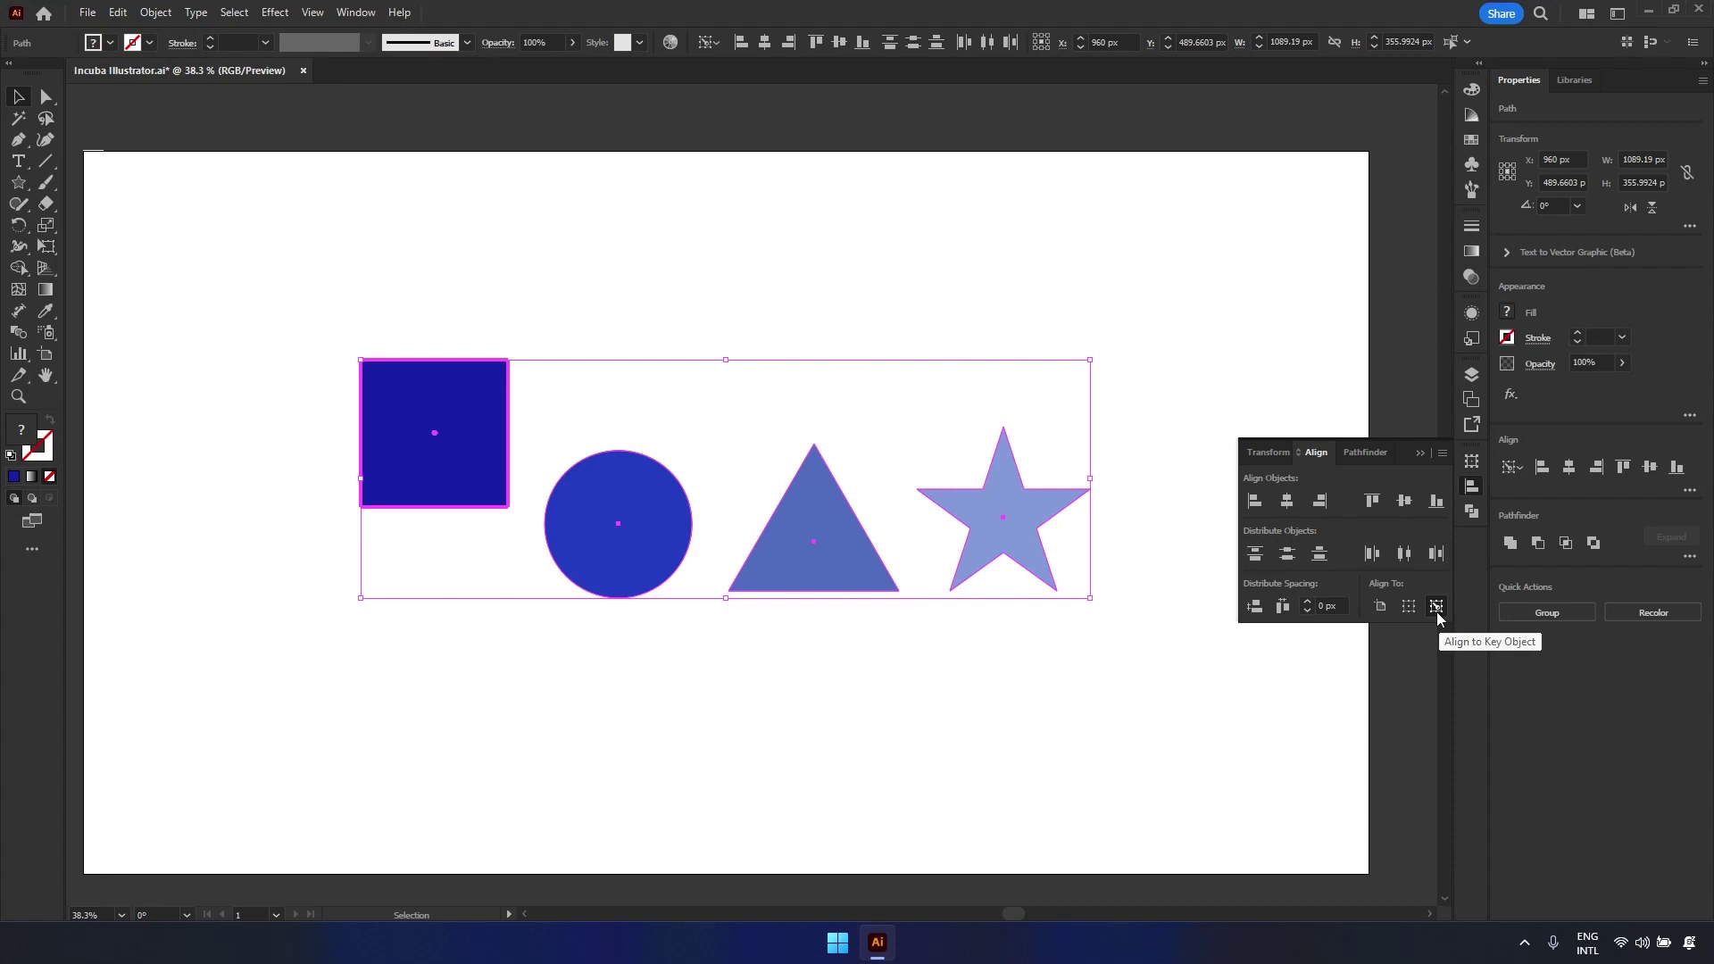
pyautogui.click(1372, 502)
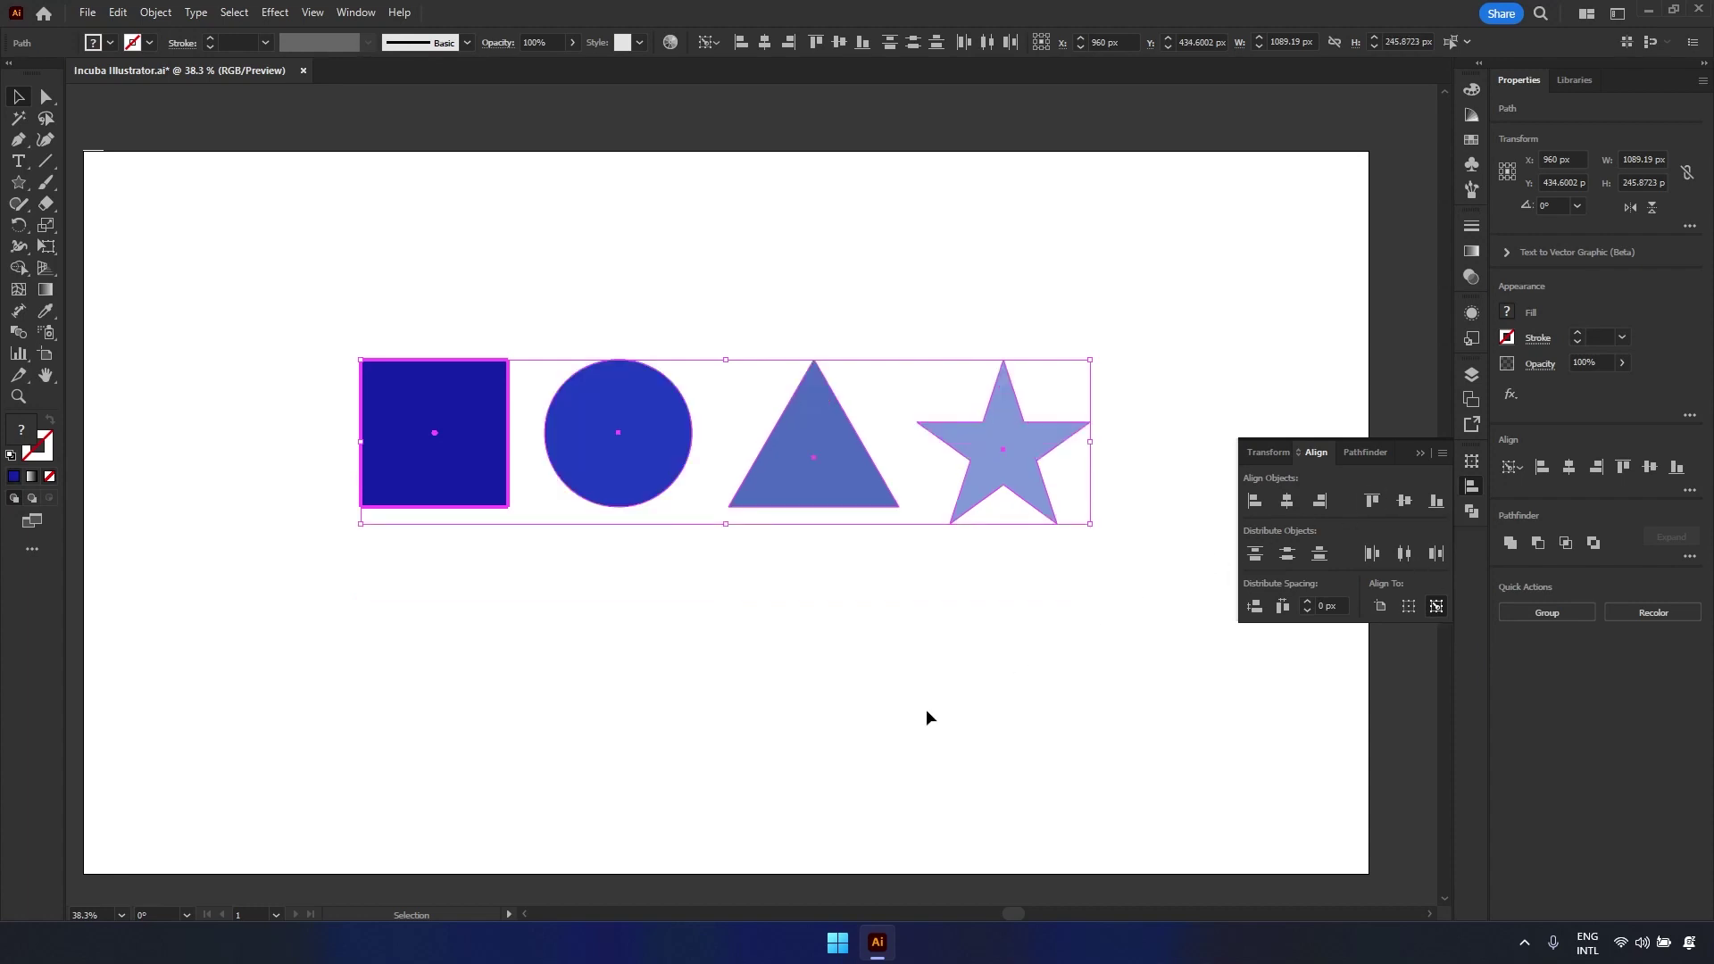
pyautogui.click(884, 735)
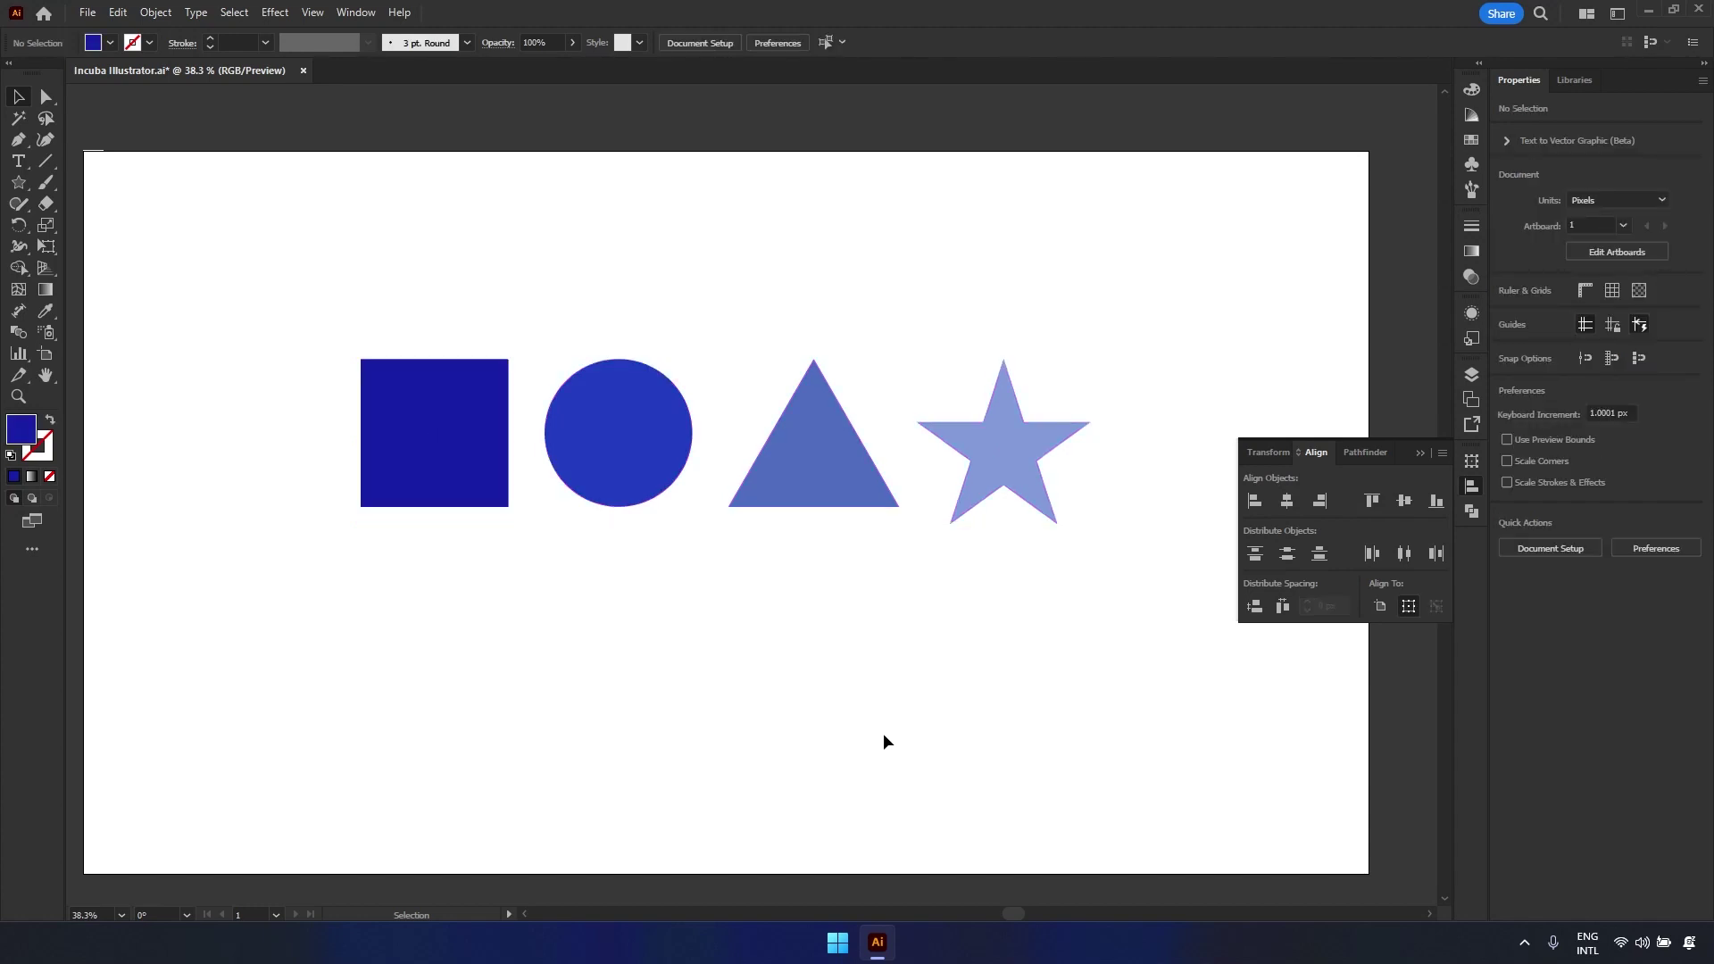
# - Distribute the horizontal spacing evenly between the four shapes, aligning to the selection
pyautogui.moveTo(1083, 662); pyautogui.dragTo(437, 349)
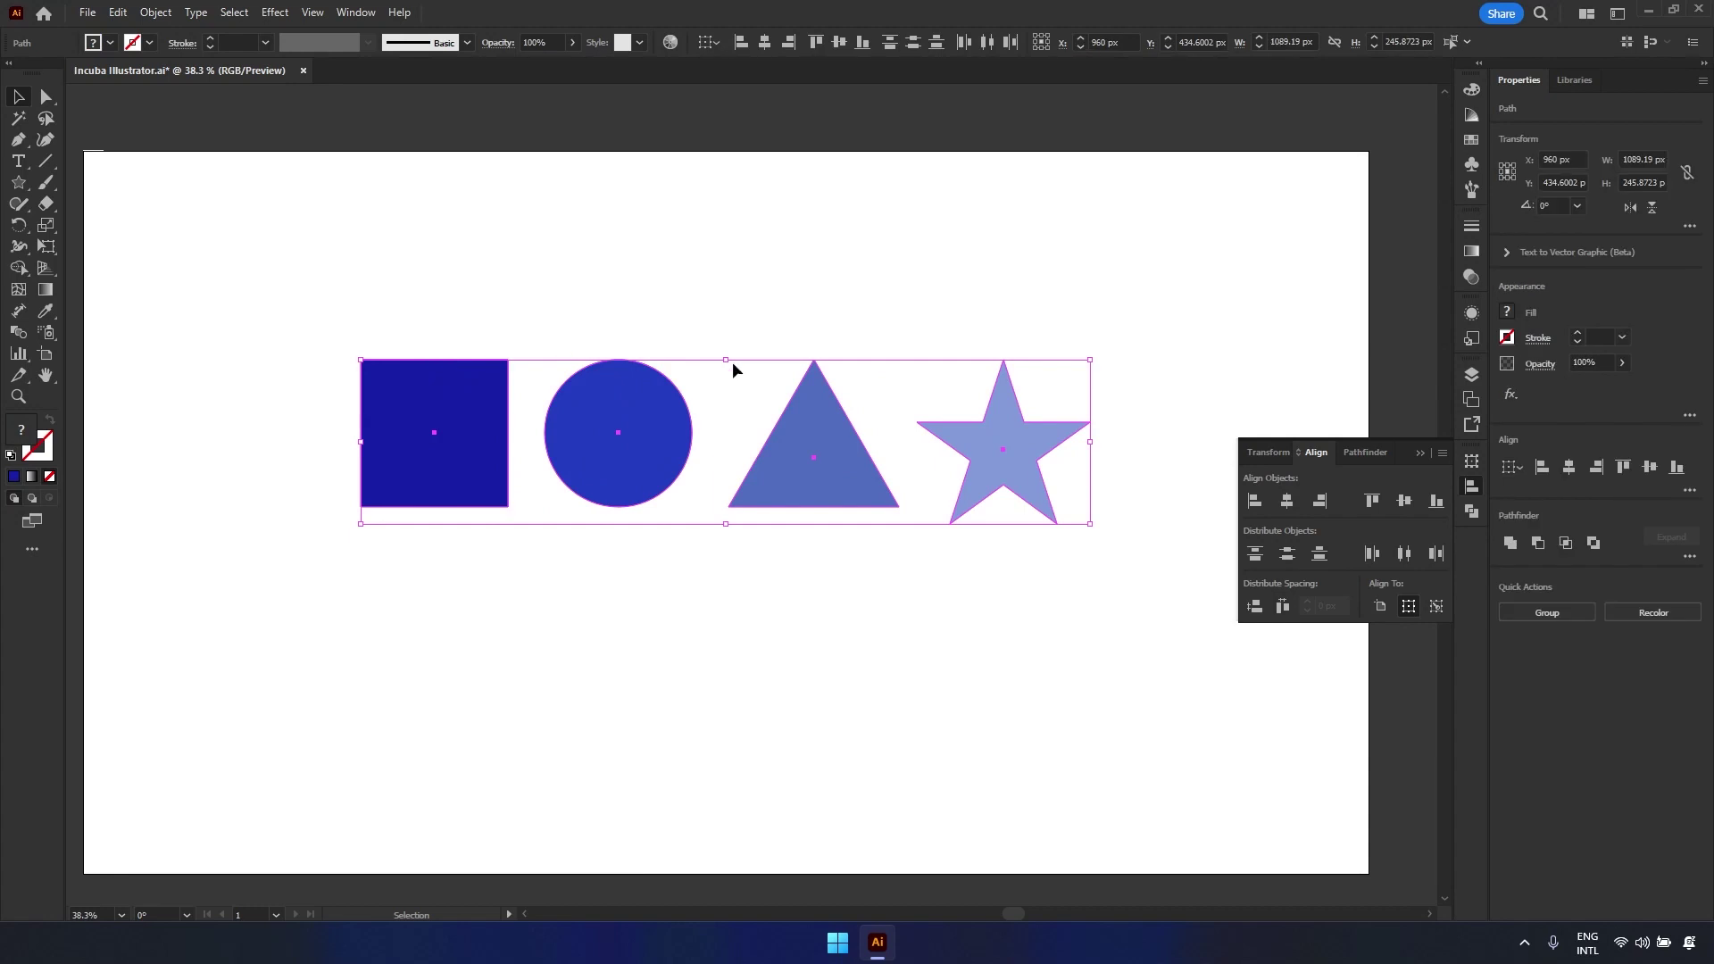
pyautogui.click(1284, 609)
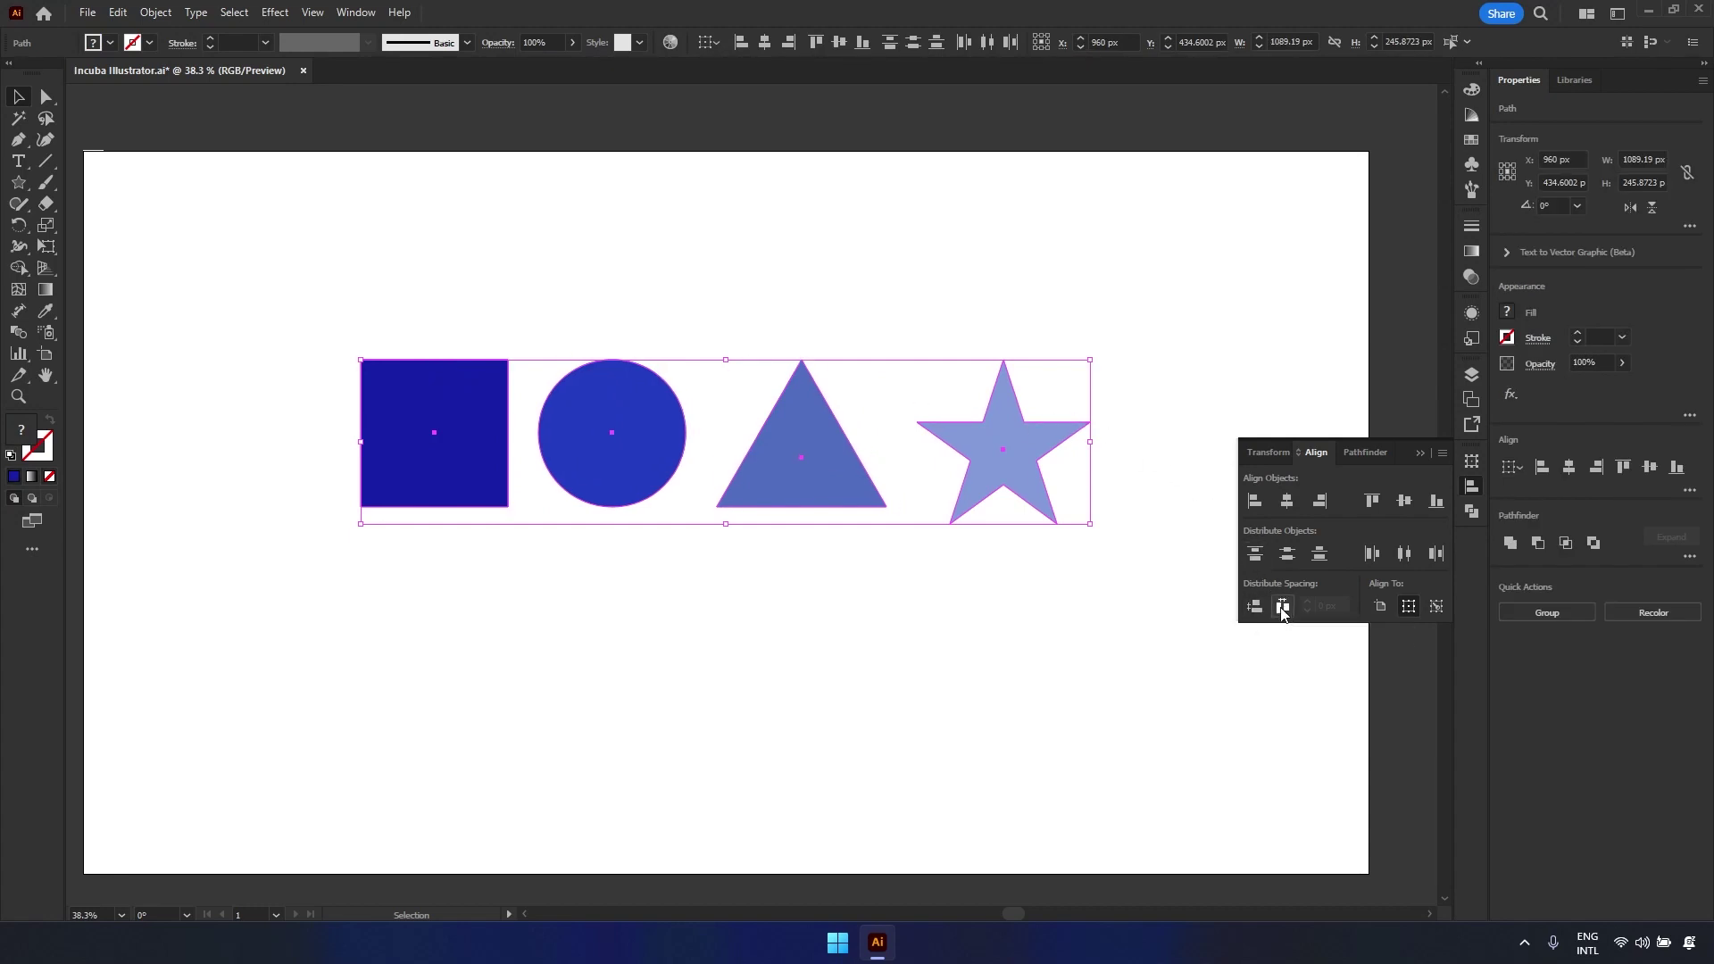
pyautogui.click(1203, 681)
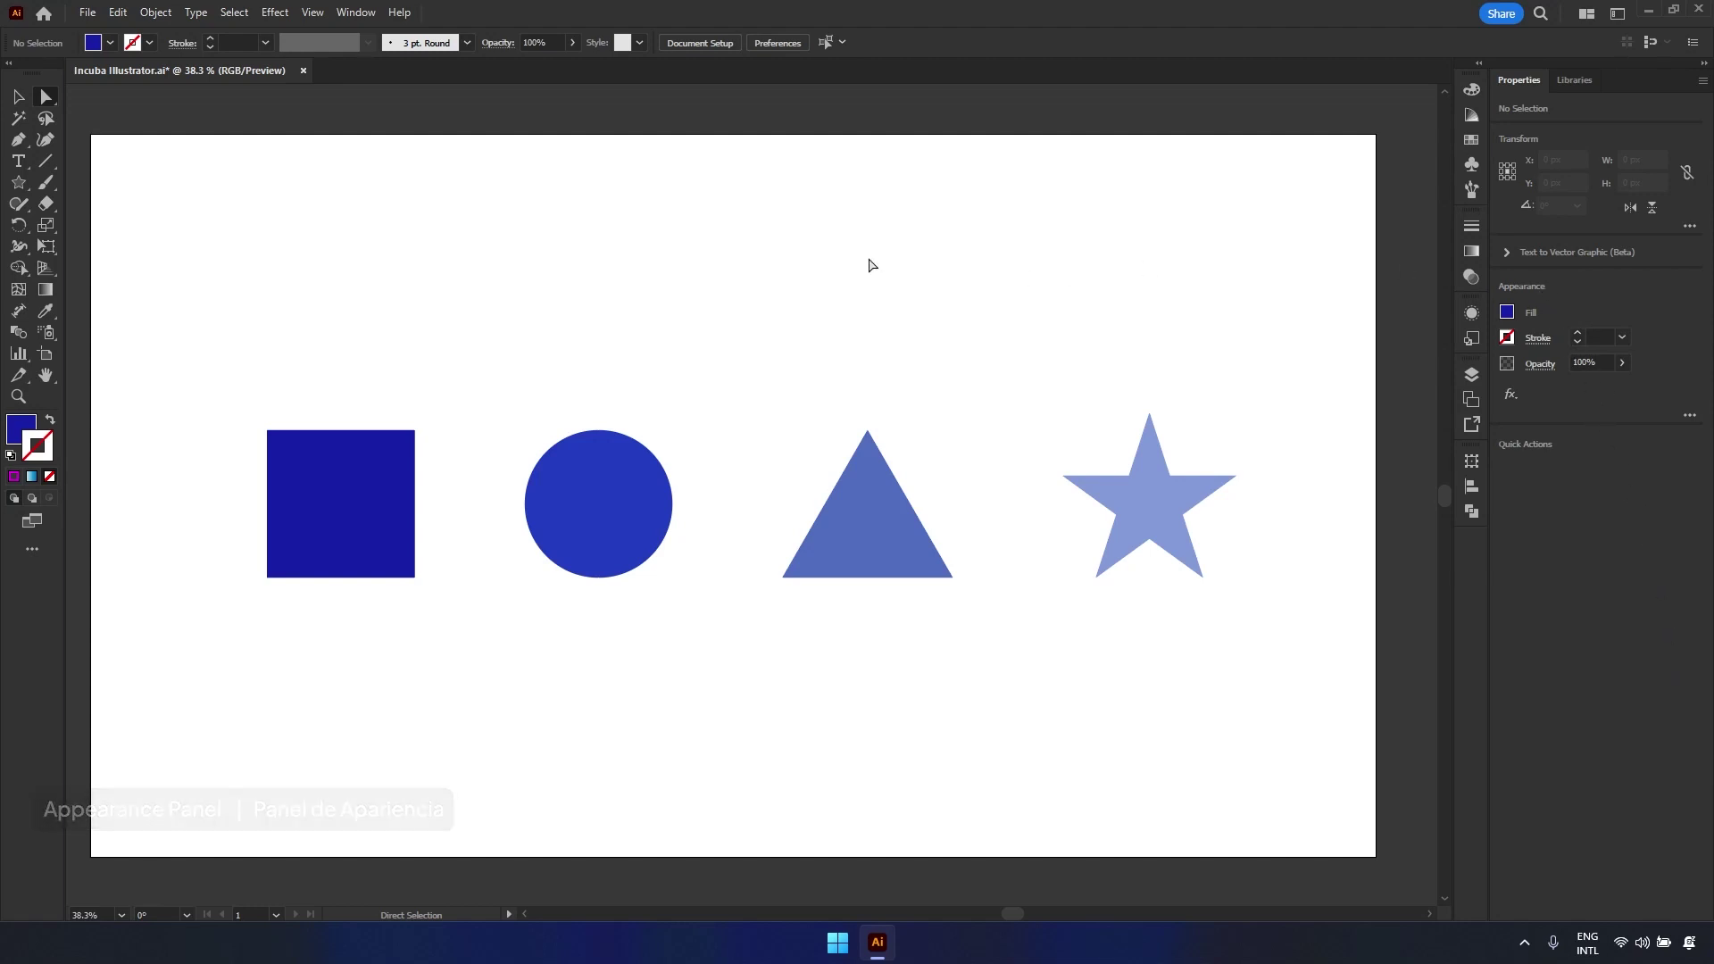
# - Display the Appearance attributes and select the blue square for editing
pyautogui.click(358, 18)
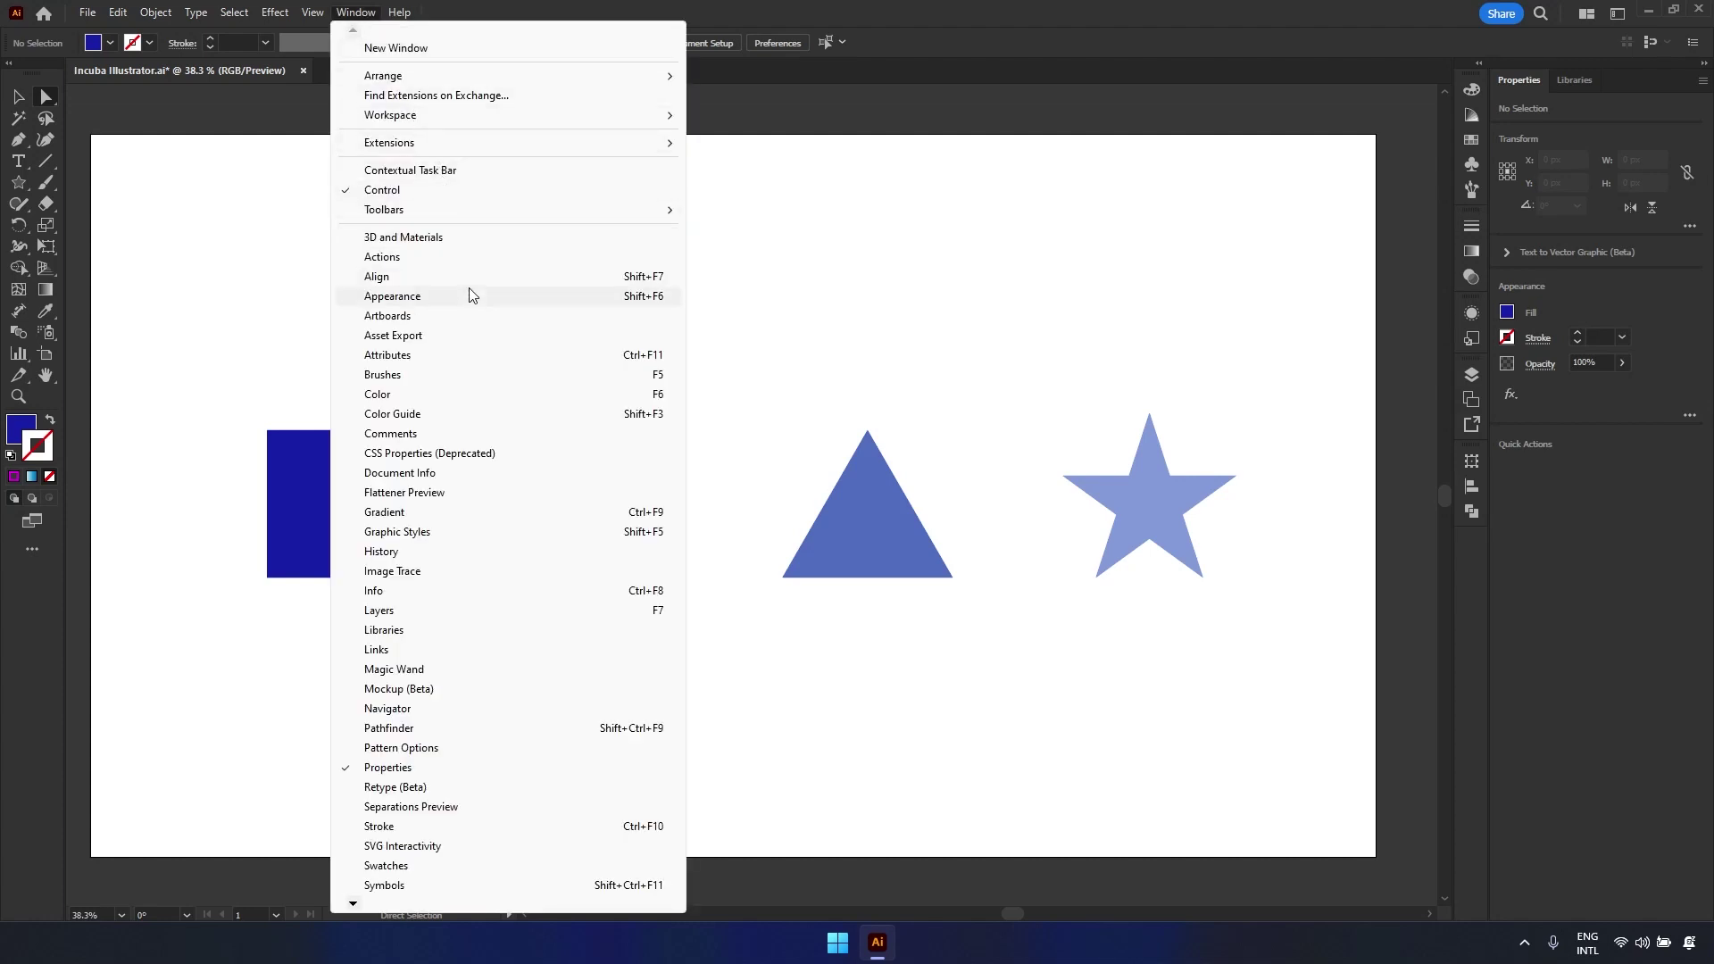
pyautogui.click(424, 302)
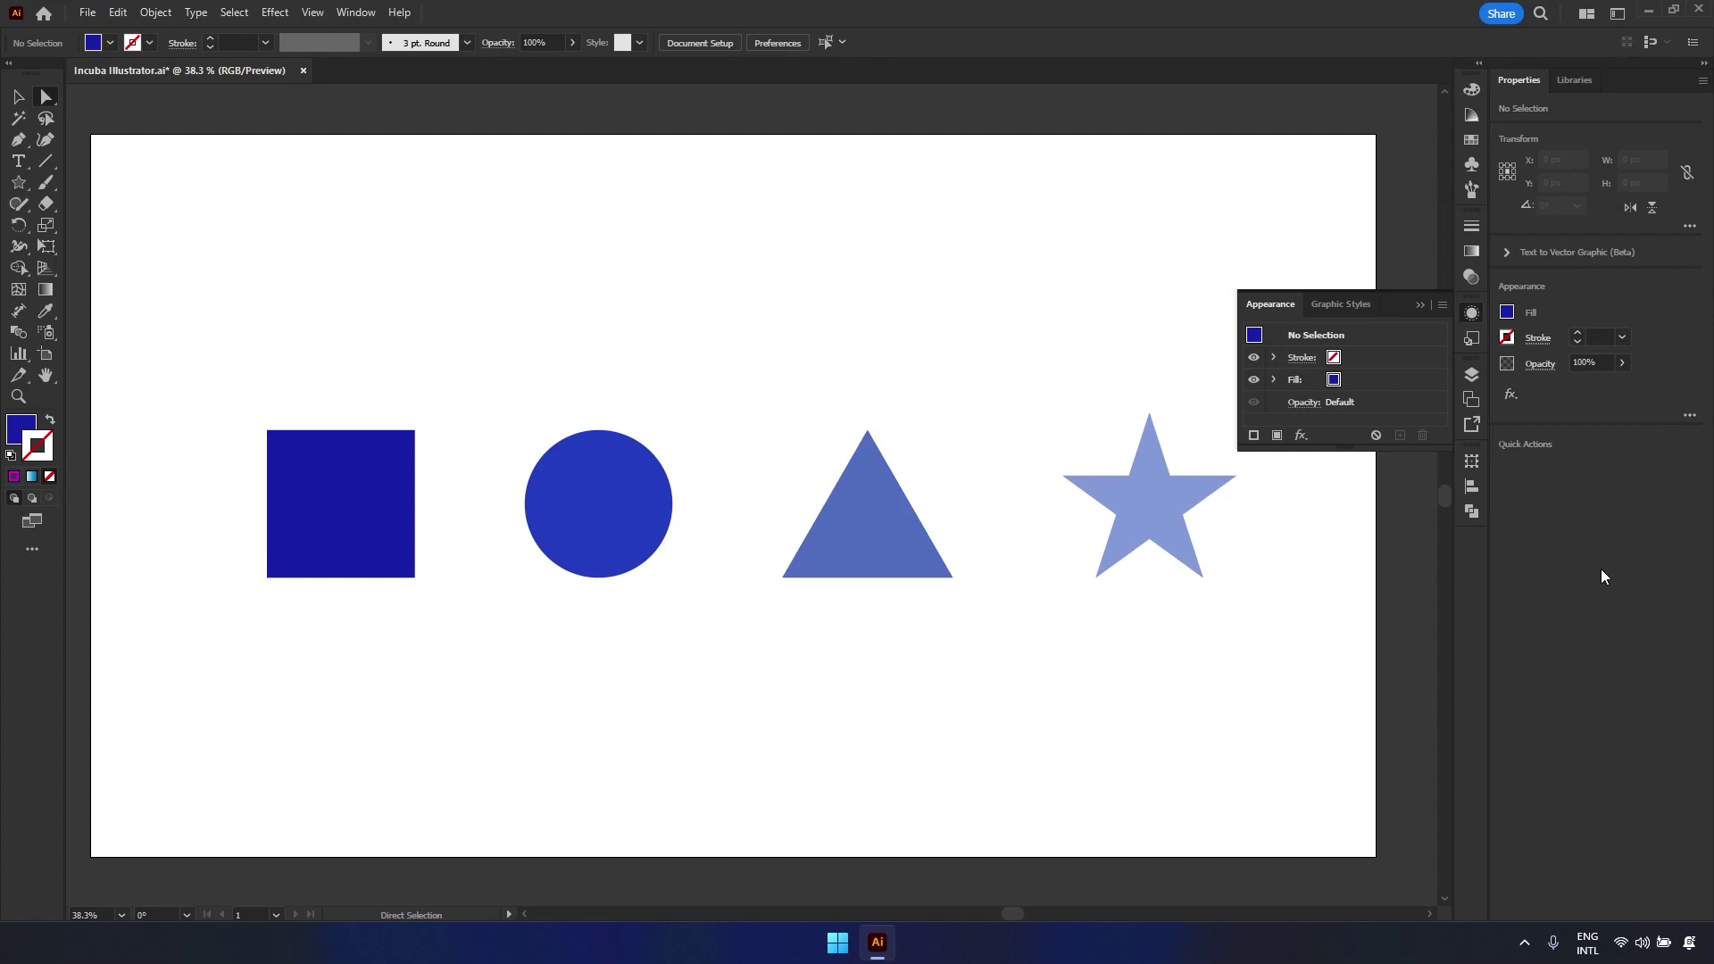
pyautogui.click(394, 474)
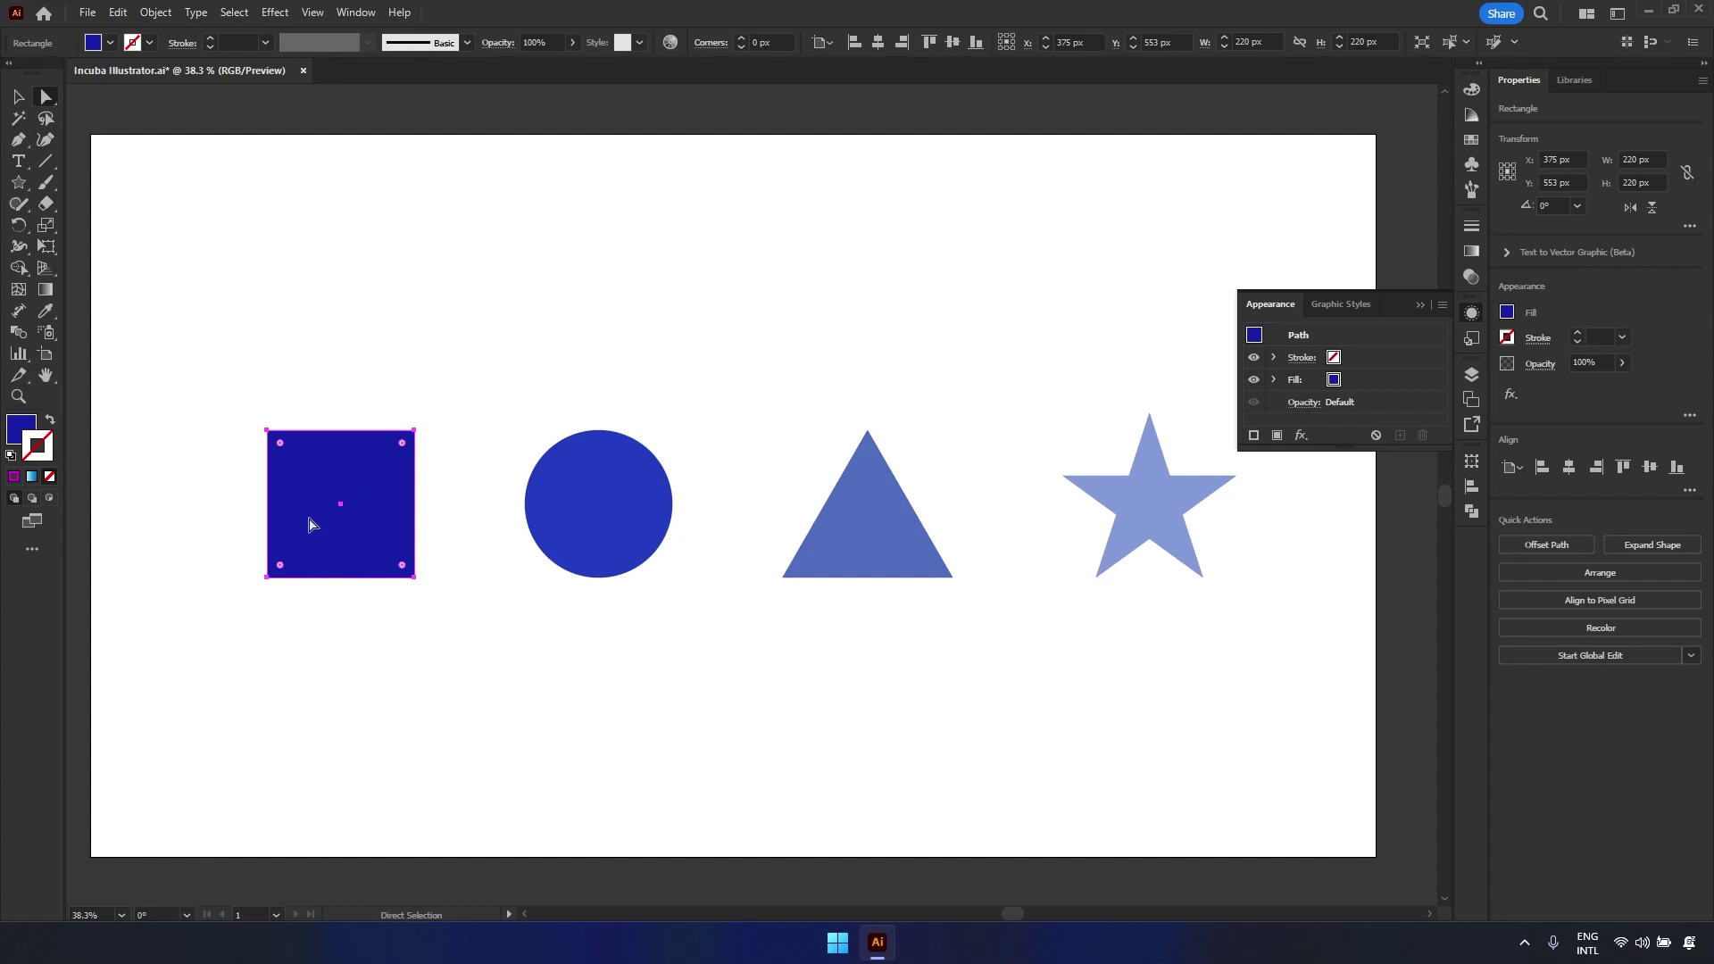
pyautogui.hotkey('ctrl', '=')
pyautogui.hotkey('ctrl', '=')
pyautogui.hotkey('ctrl', '=')
pyautogui.hotkey('ctrl', '=')
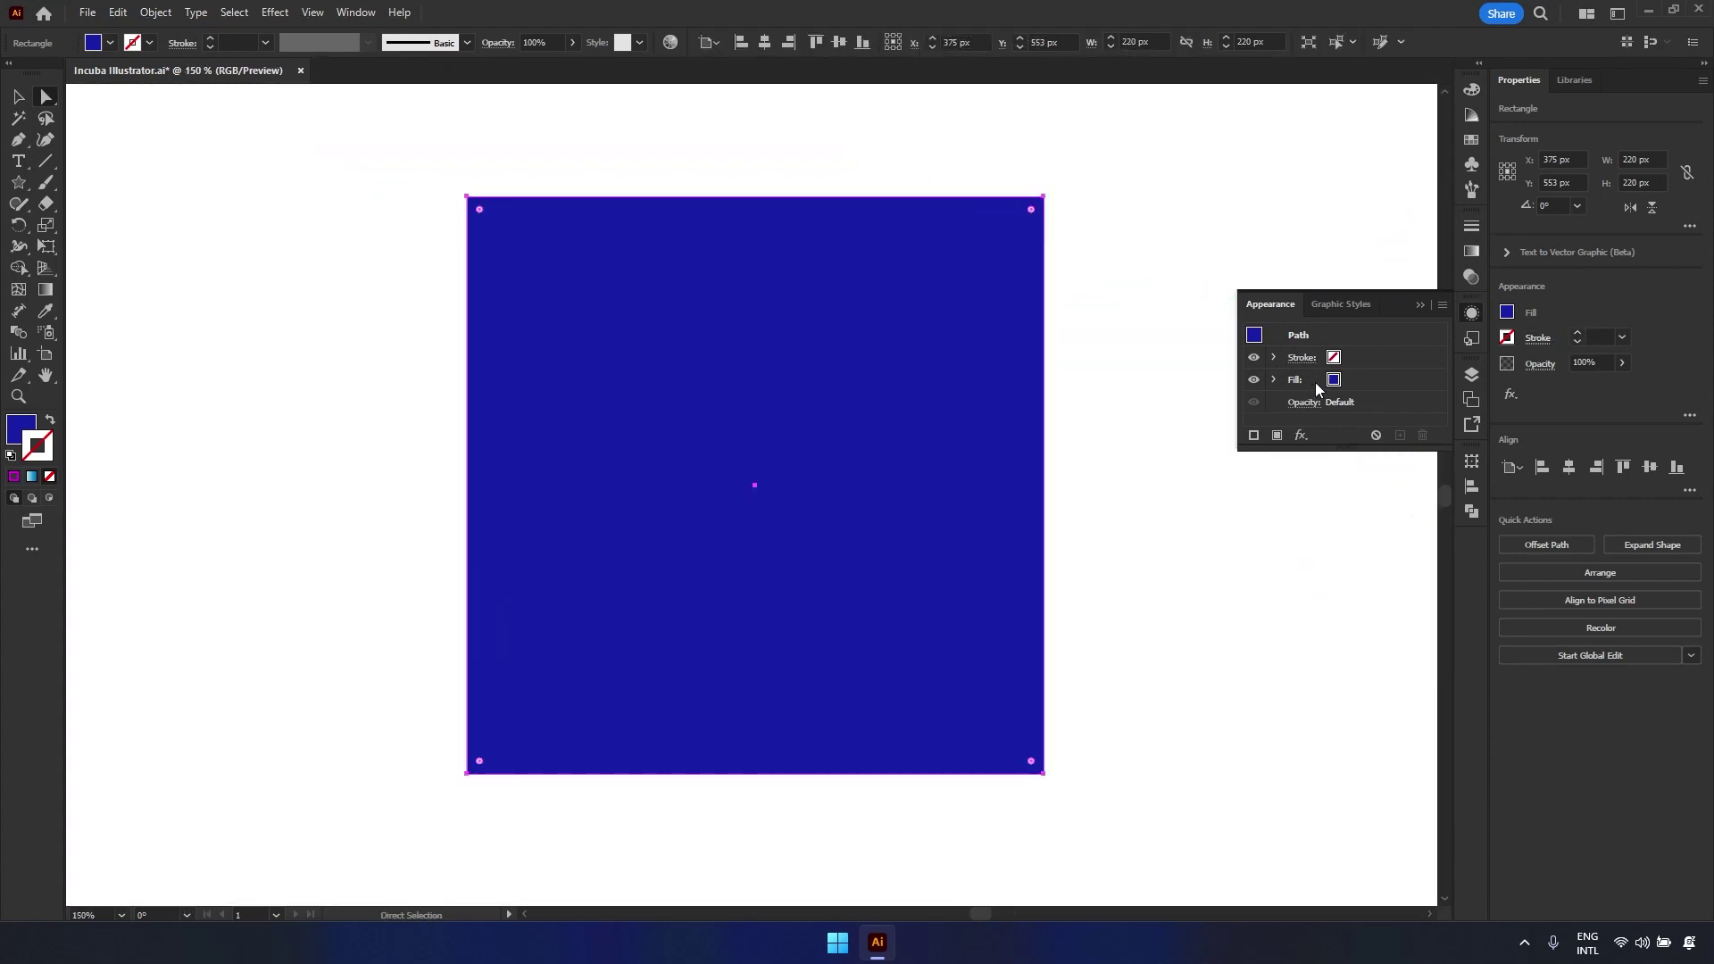
# - Add a pink #ff1f58 stroke to the square, and change the stroke color to the magenta swatch
pyautogui.click(1507, 313)
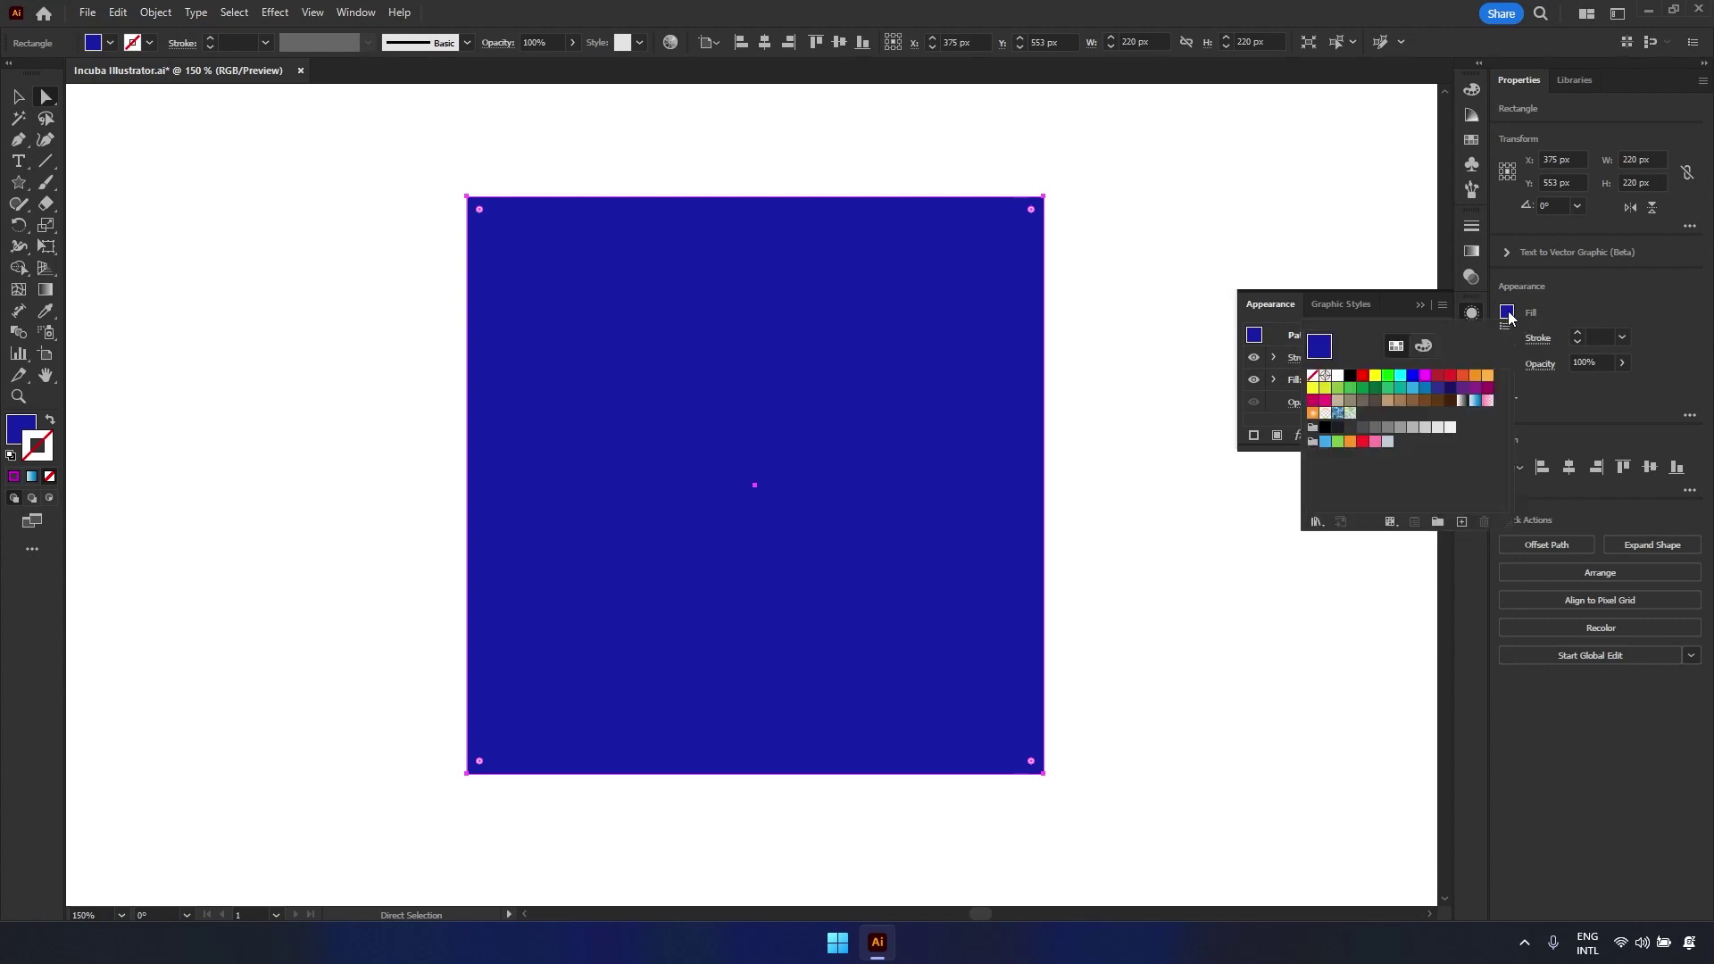
pyautogui.click(1508, 315)
pyautogui.click(1508, 337)
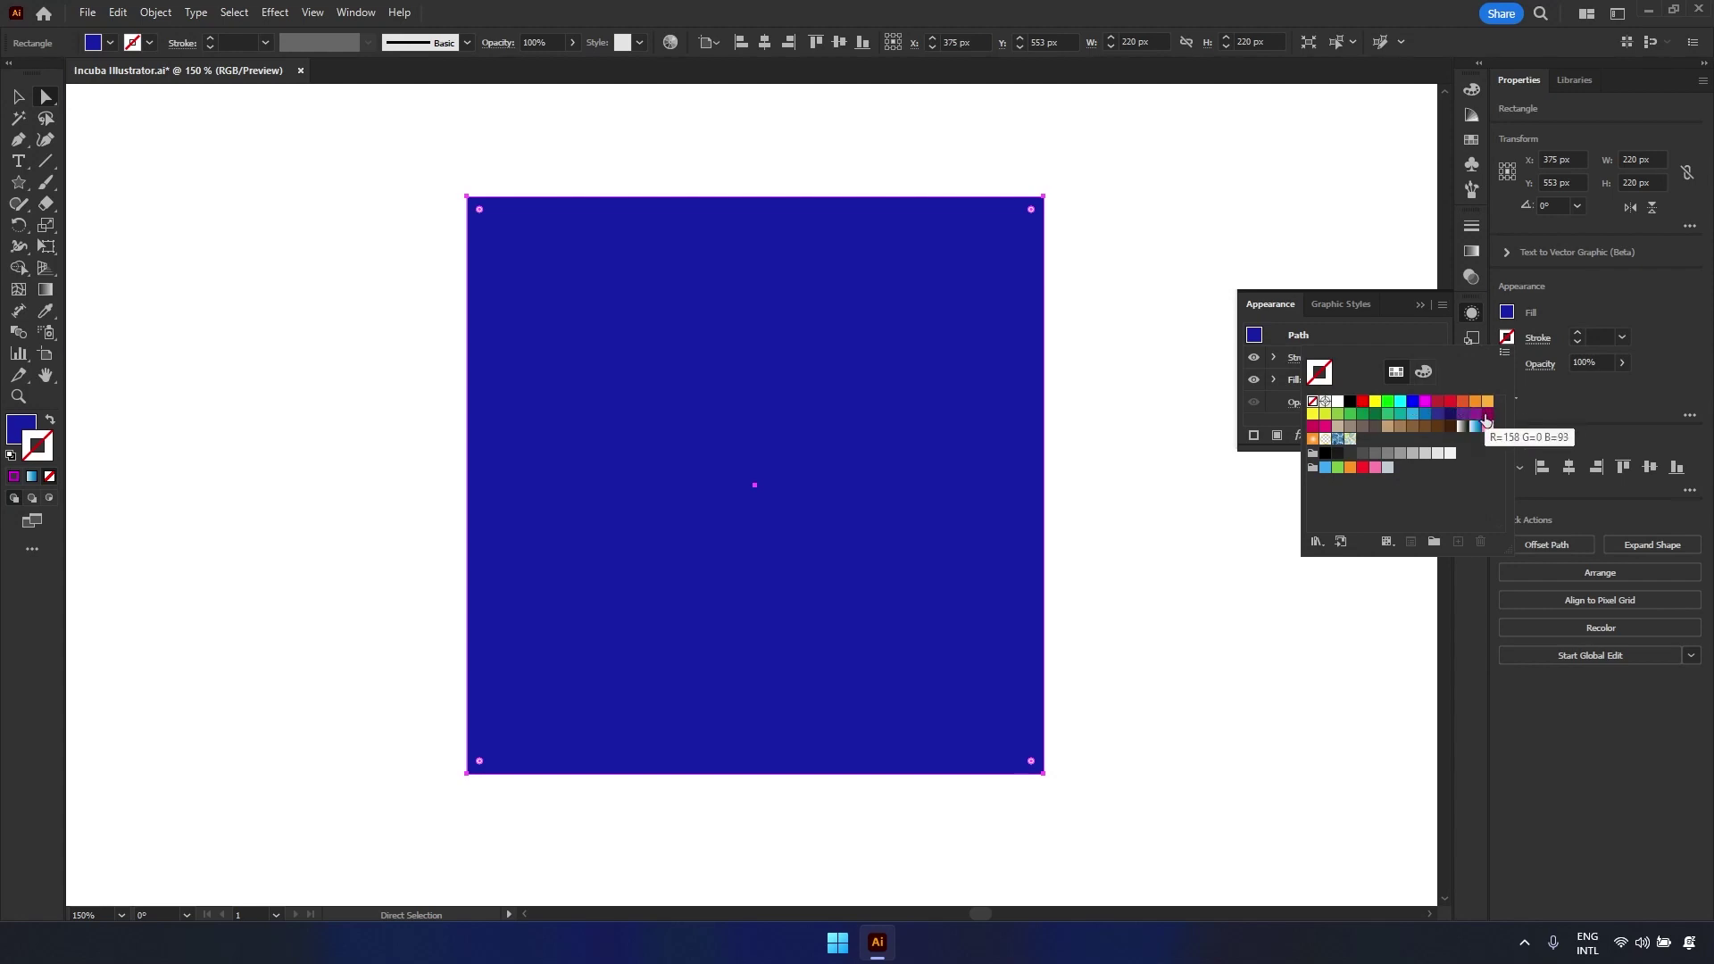
pyautogui.click(1423, 371)
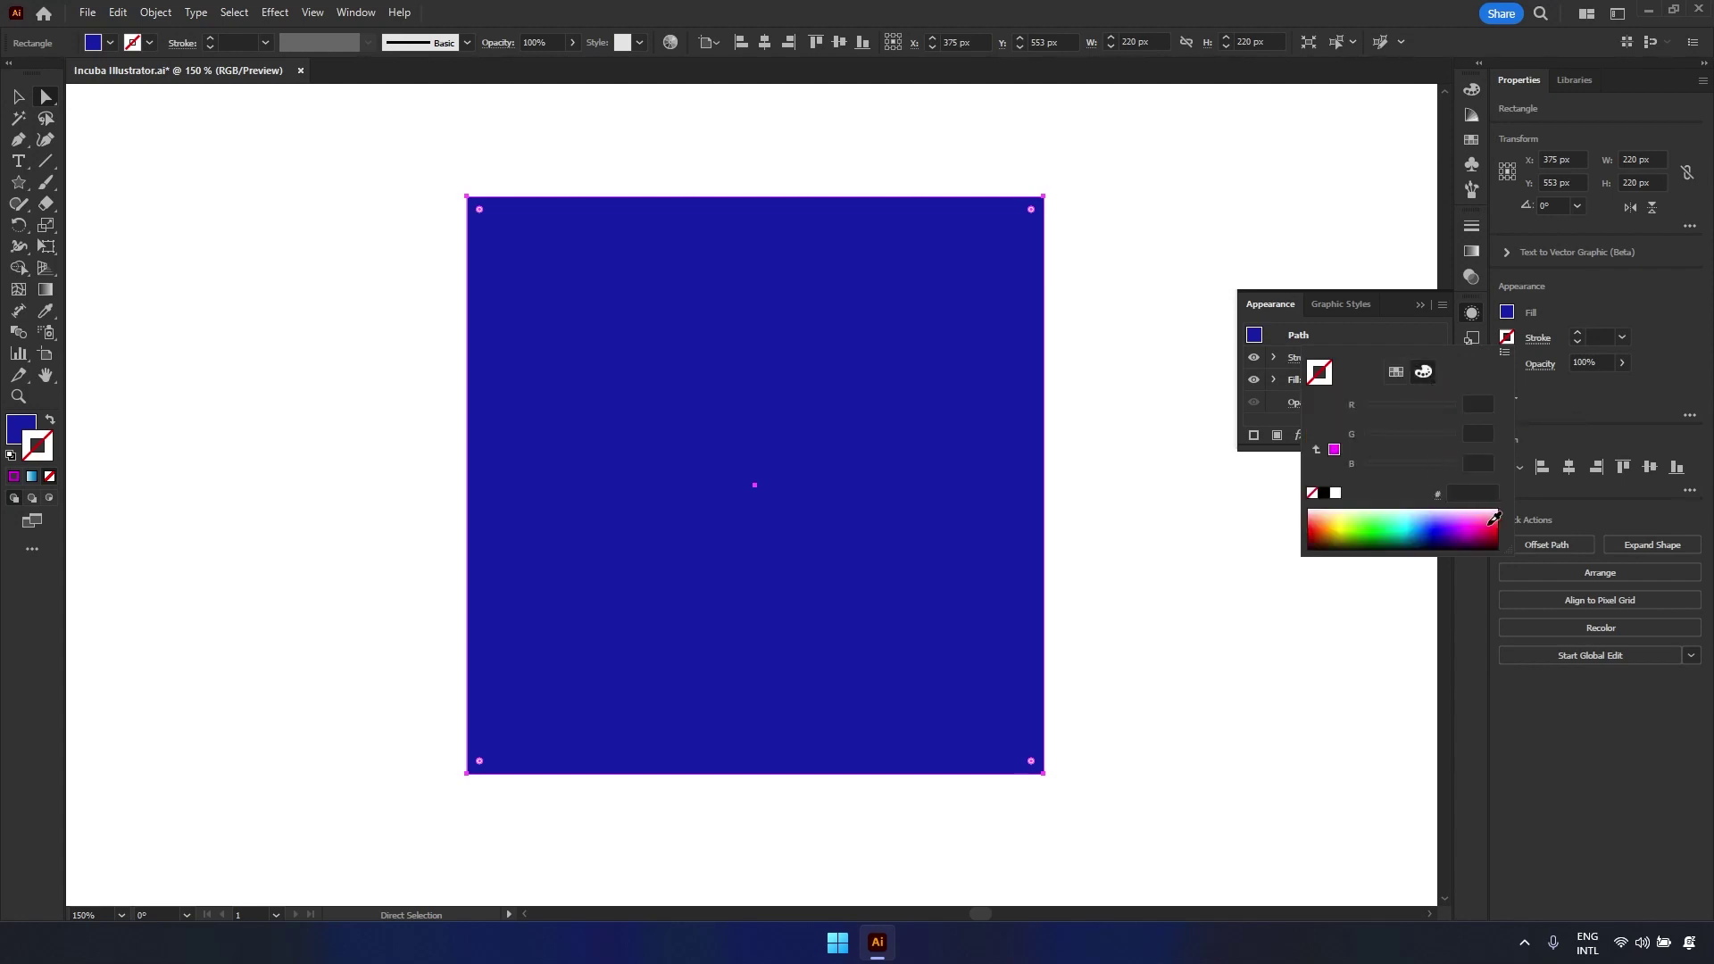
pyautogui.click(1495, 517)
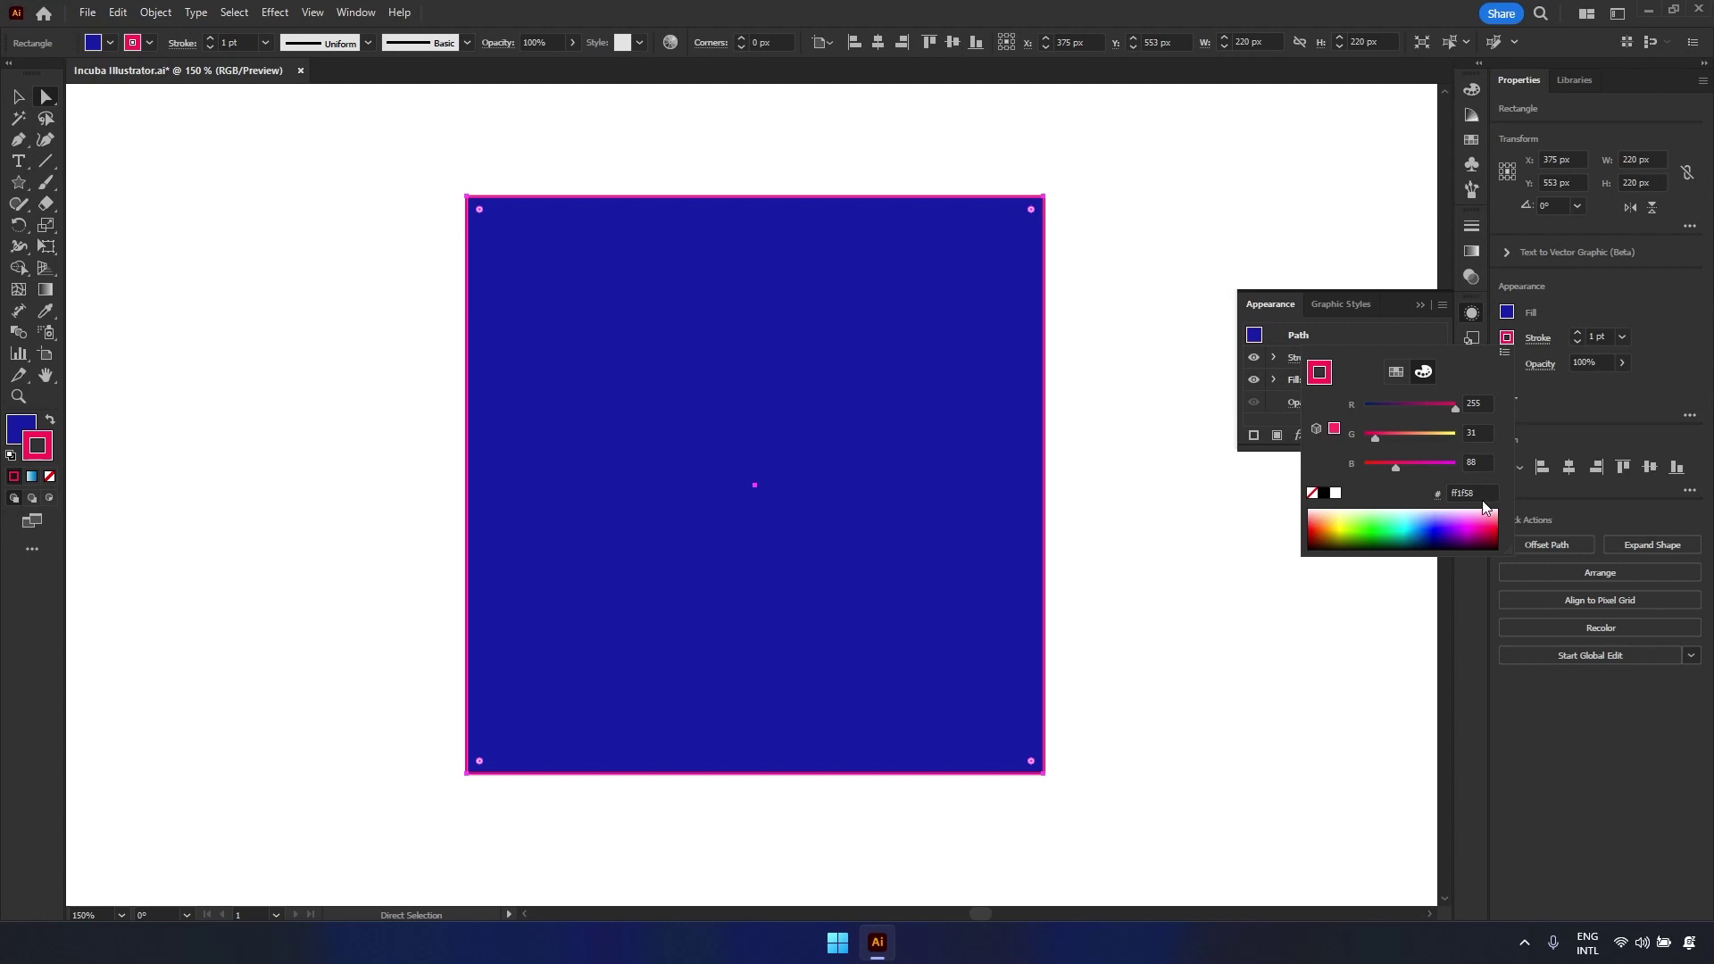
pyautogui.click(1398, 372)
pyautogui.click(1423, 403)
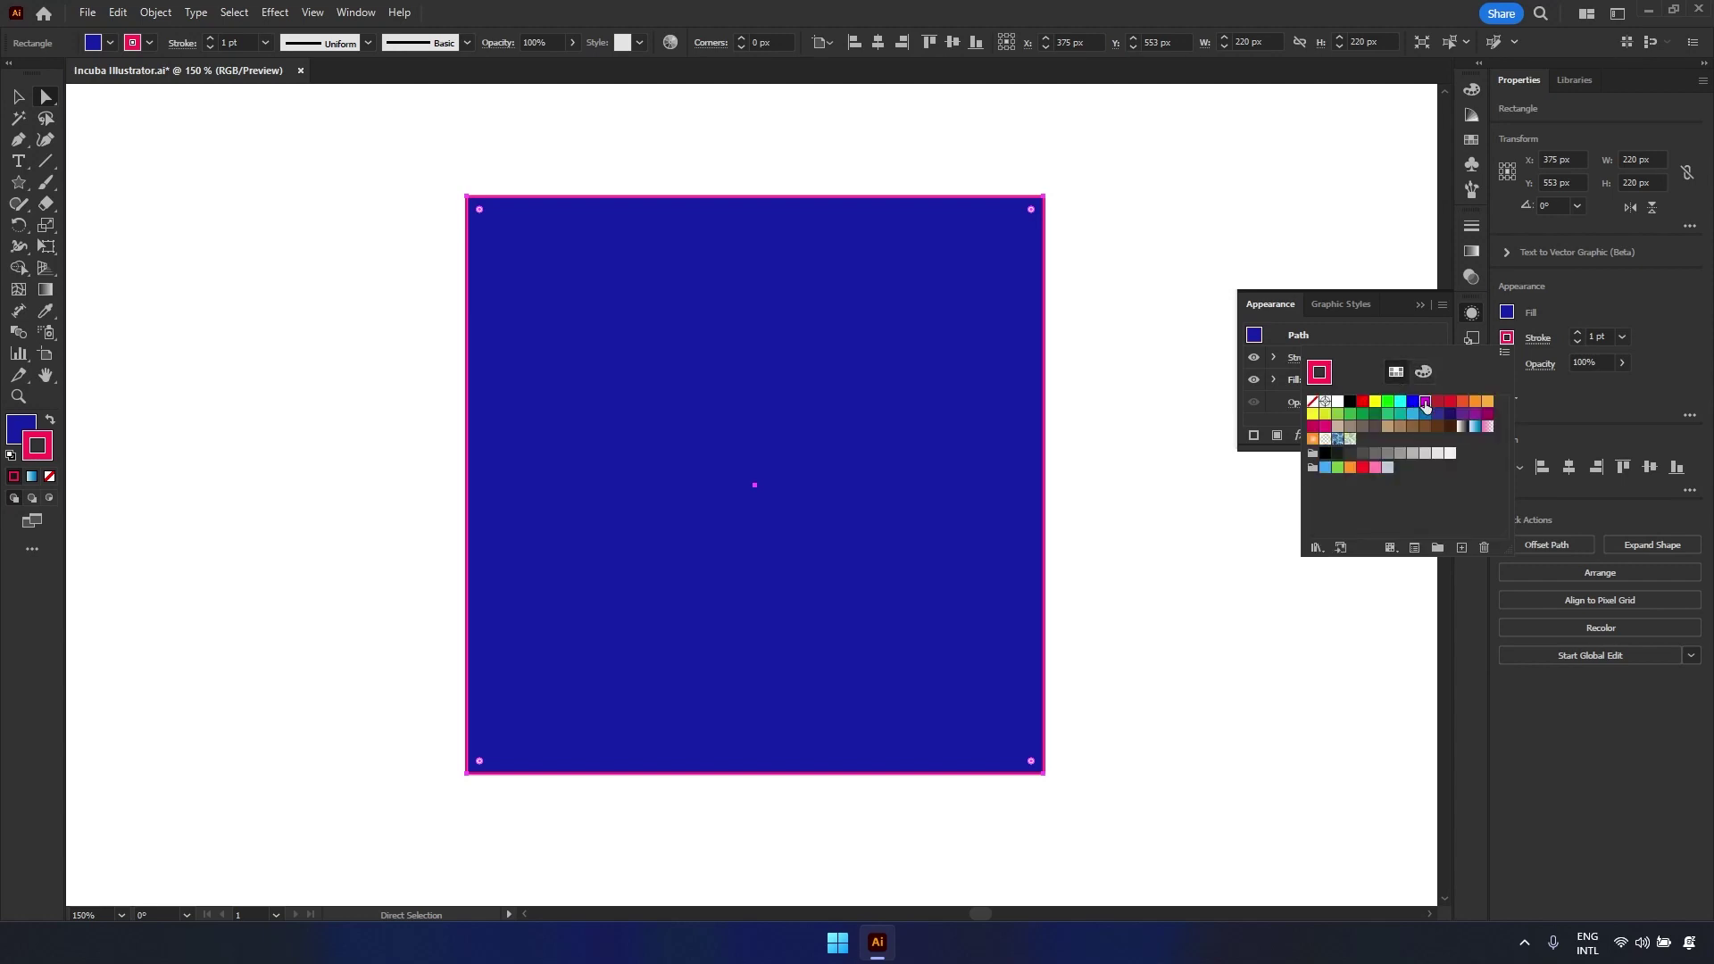
# - Set the square's stroke weight to 20 pt and open its opacity control
pyautogui.click(1626, 340)
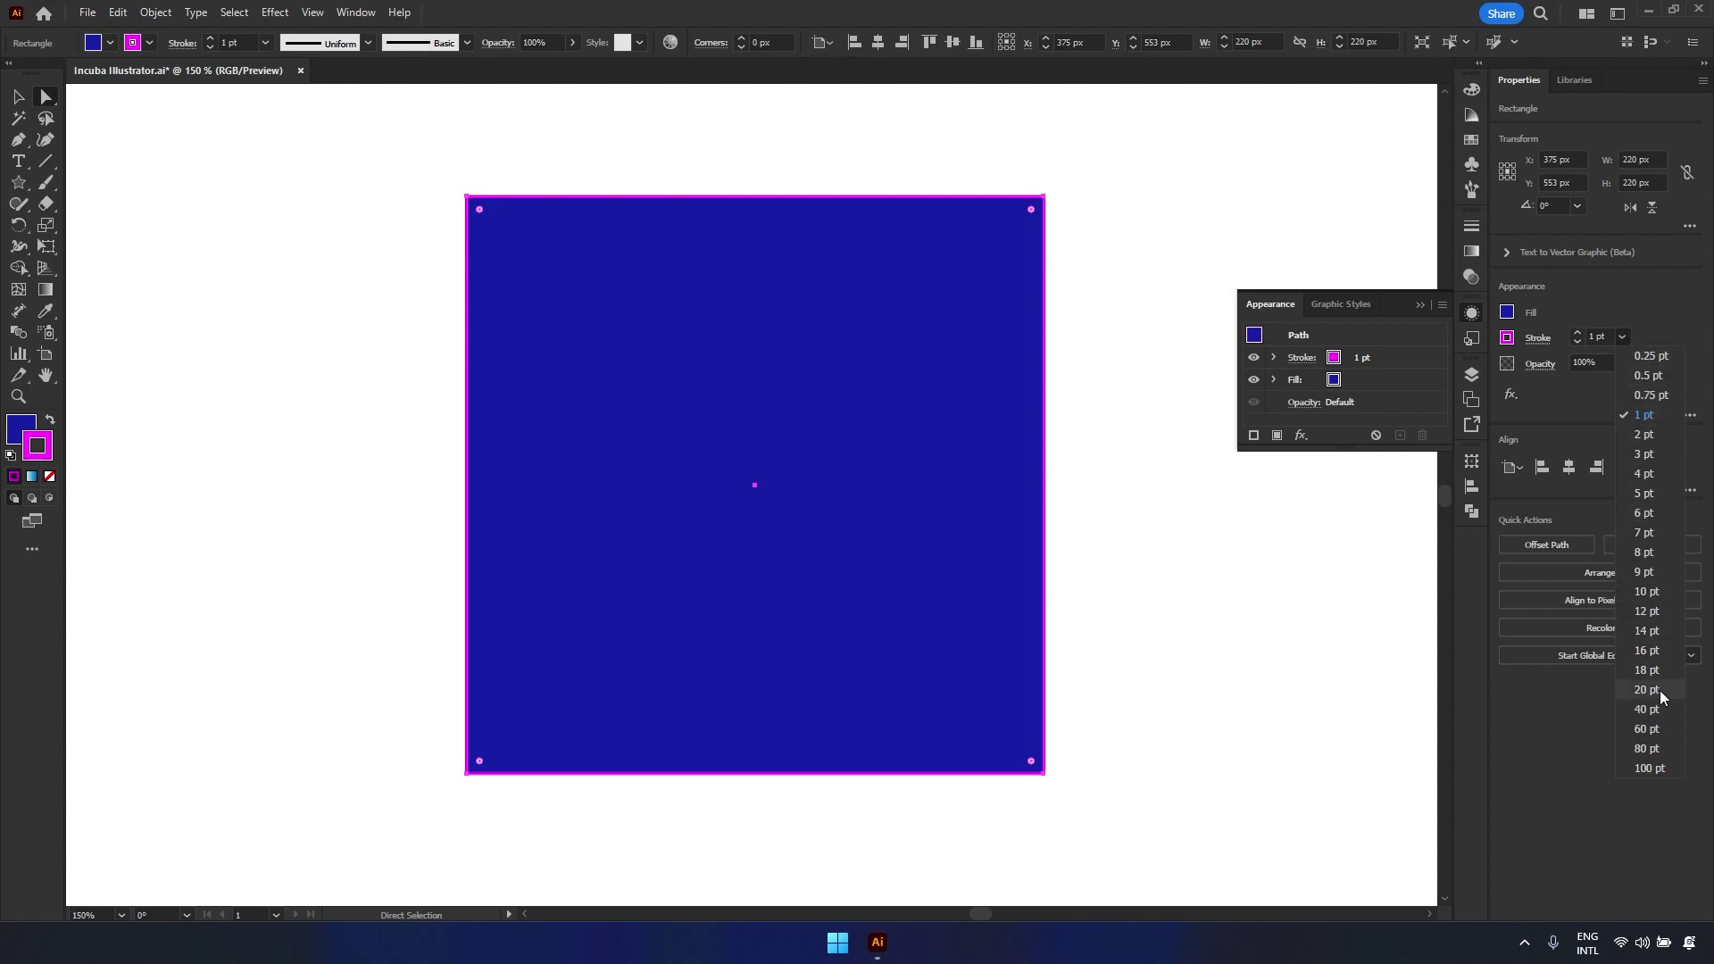
pyautogui.click(1659, 689)
pyautogui.click(1623, 363)
pyautogui.moveTo(1620, 385)
pyautogui.mouseDown()
pyautogui.moveTo(1577, 386)
pyautogui.moveTo(1626, 384)
pyautogui.mouseUp()
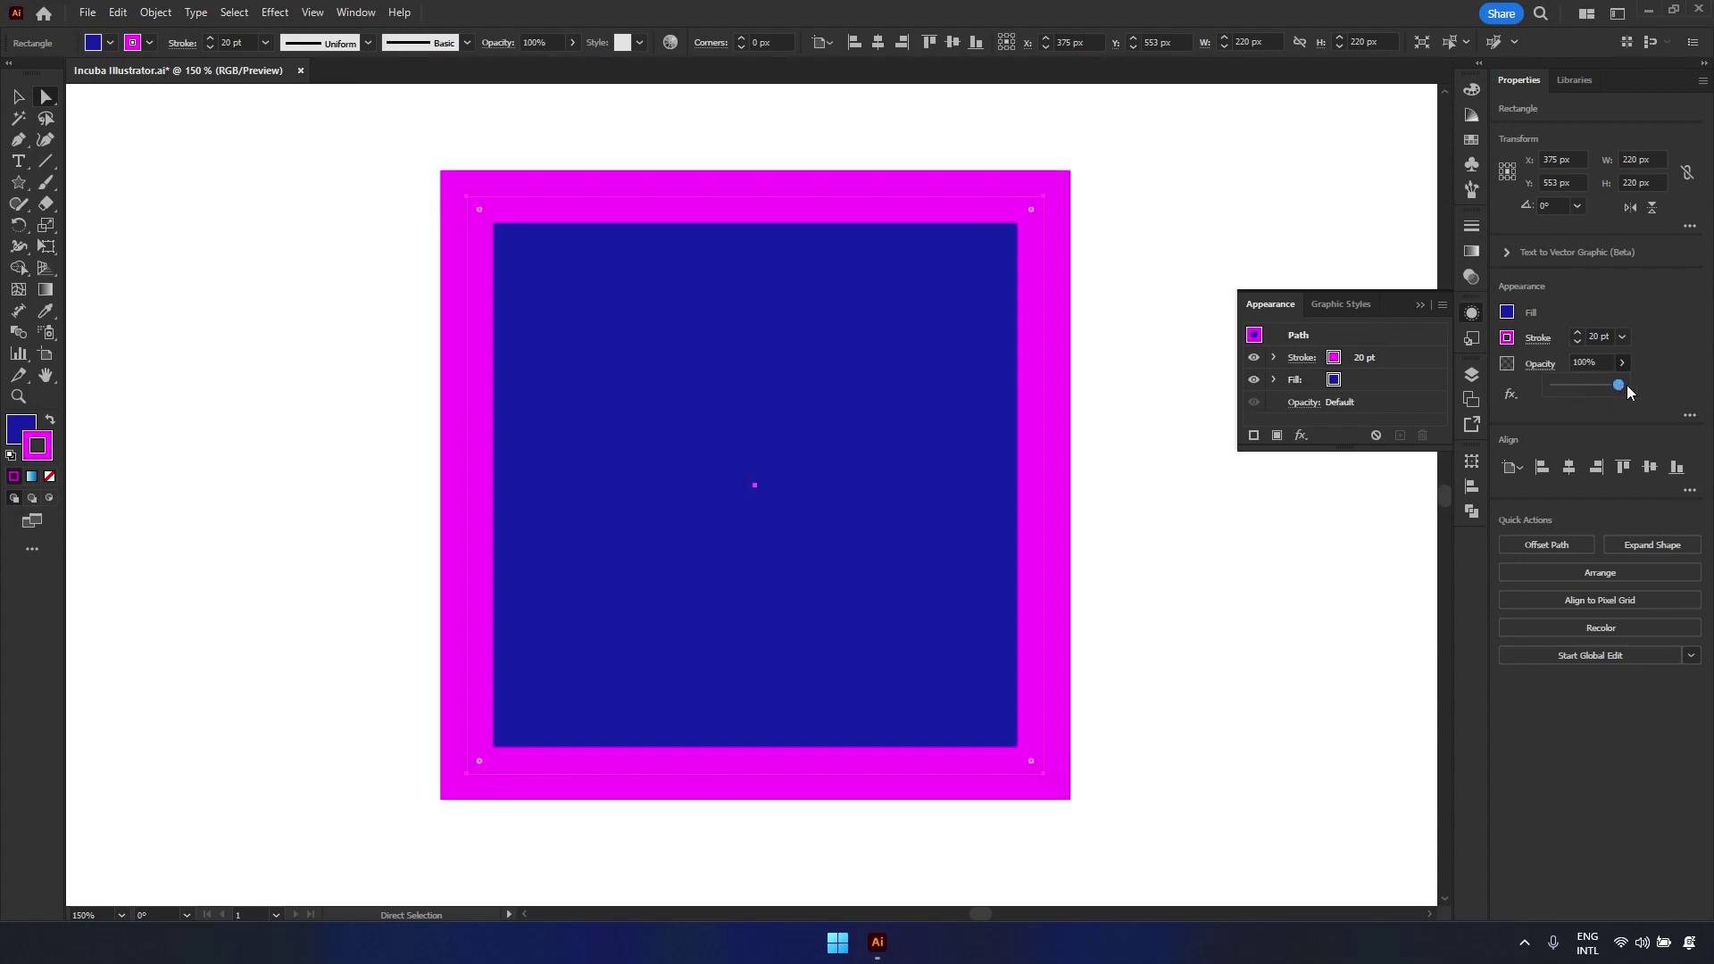
# - Stack the square's fill above its stroke in the appearance order, and move the fill back below the stroke
pyautogui.click(1371, 358)
pyautogui.click(1419, 357)
pyautogui.click(1419, 360)
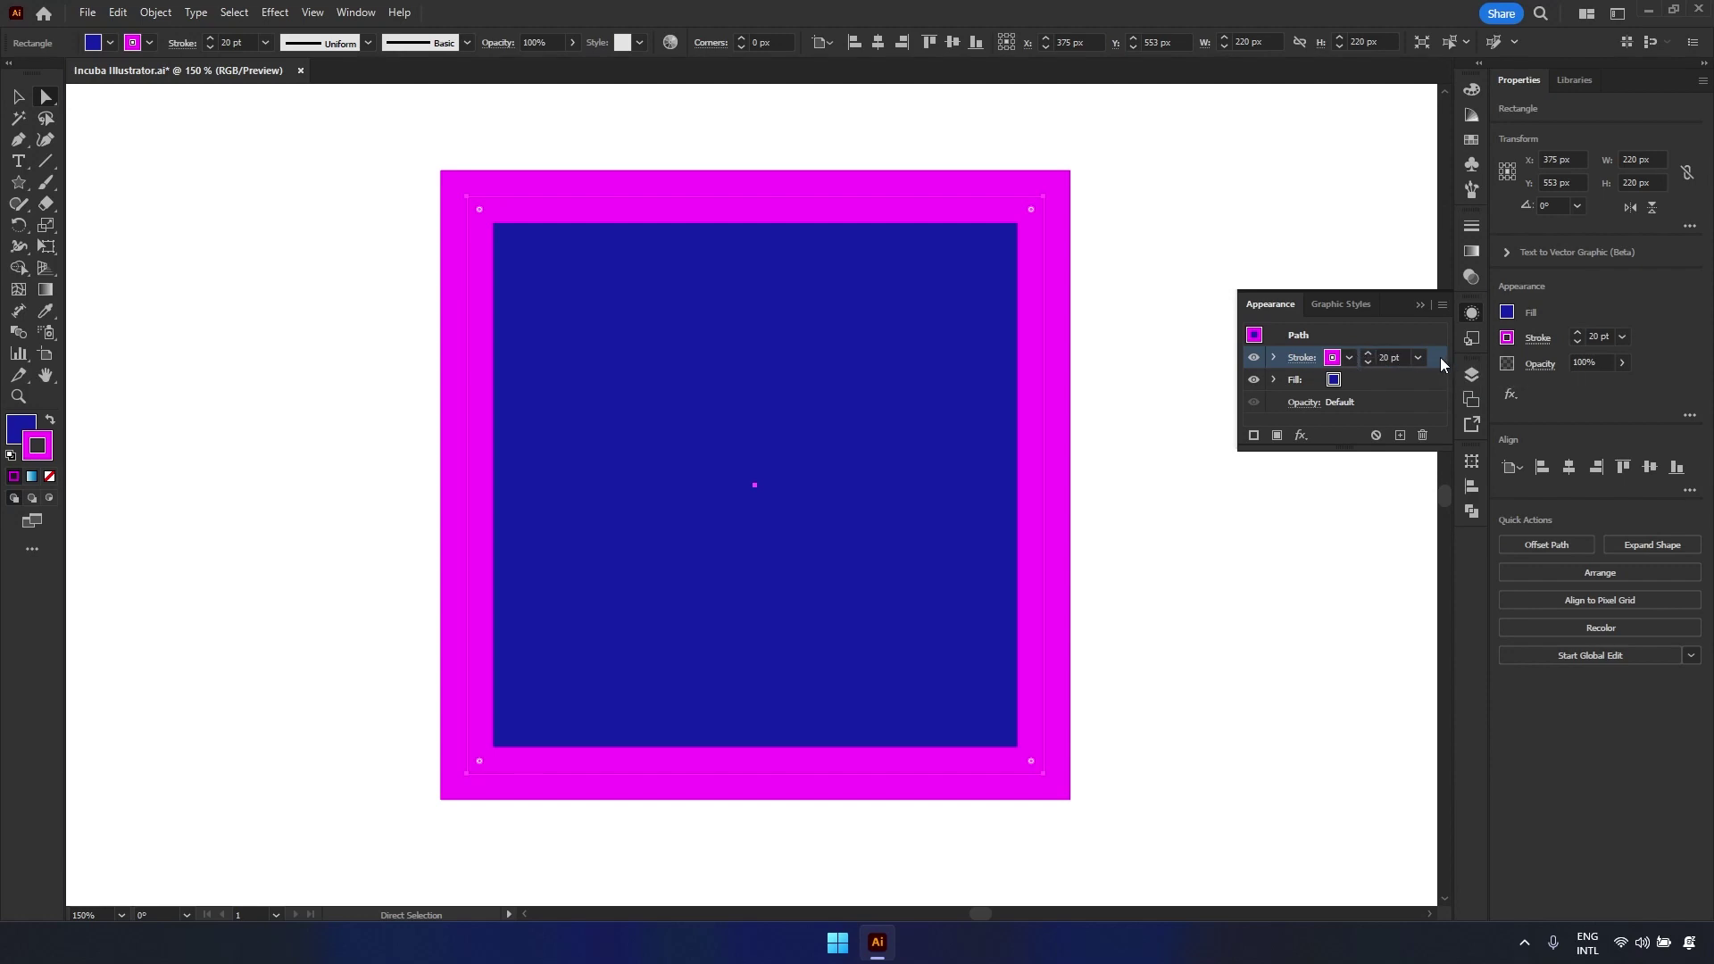
pyautogui.click(1401, 381)
pyautogui.moveTo(1384, 379); pyautogui.dragTo(1391, 348)
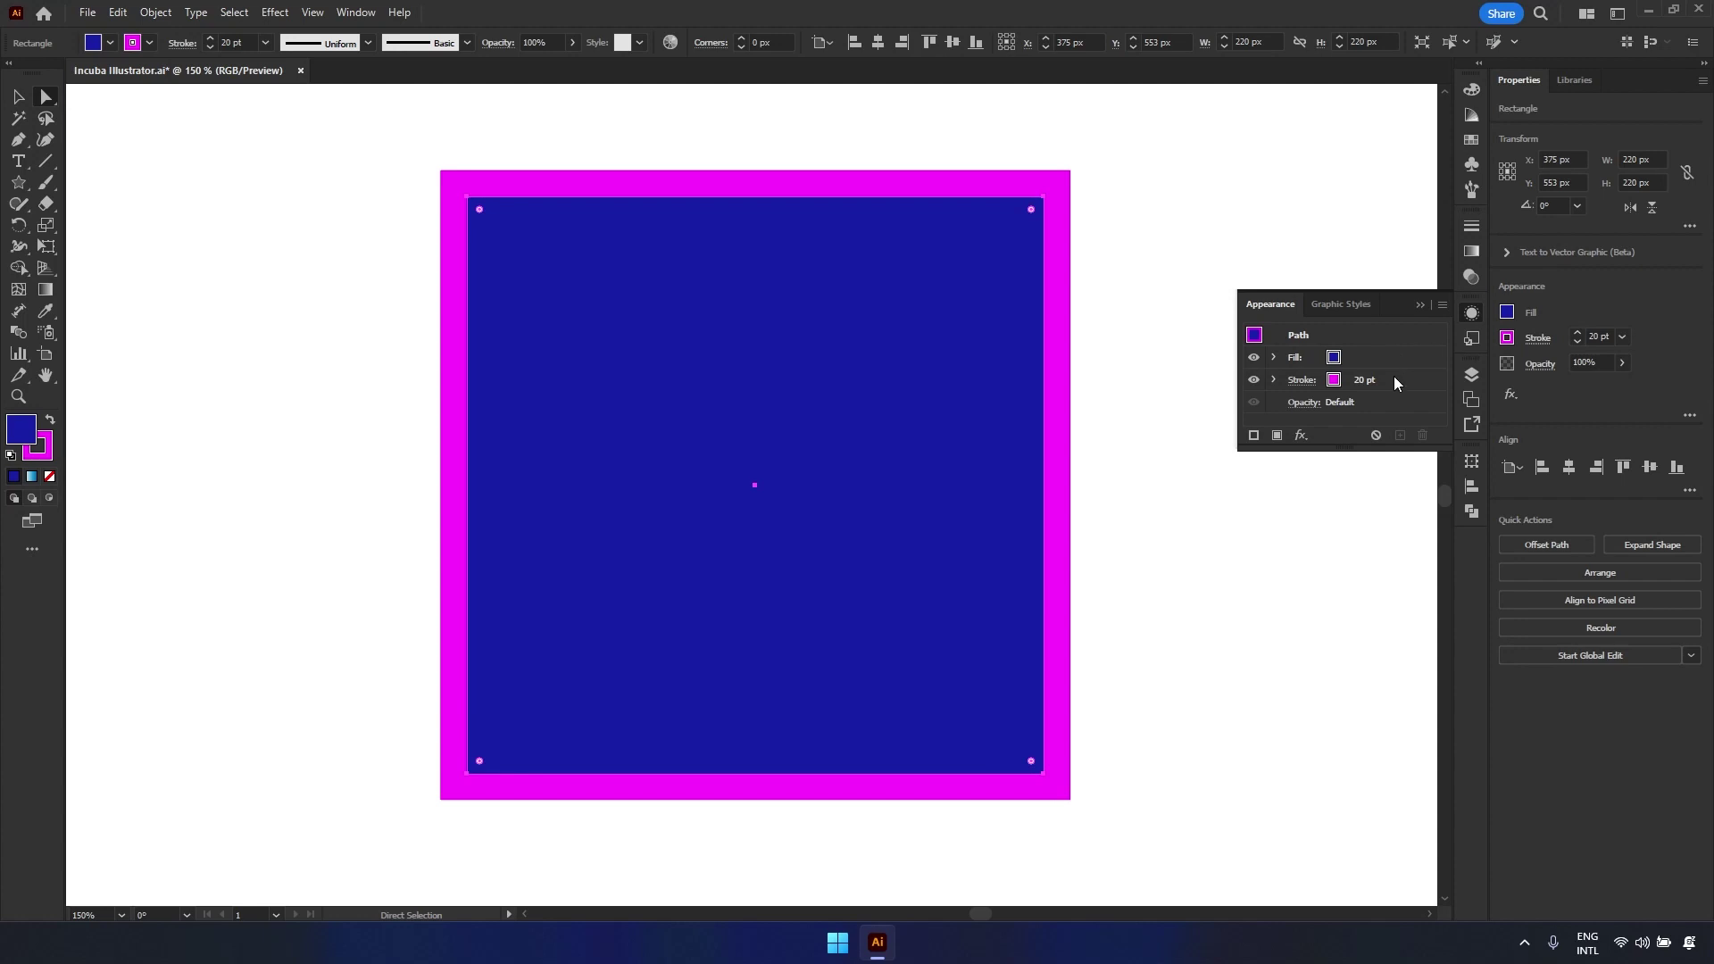
pyautogui.moveTo(1395, 357)
pyautogui.mouseDown()
pyautogui.moveTo(1394, 385)
pyautogui.moveTo(1358, 378)
pyautogui.moveTo(1384, 353)
pyautogui.moveTo(1390, 384)
pyautogui.mouseUp()
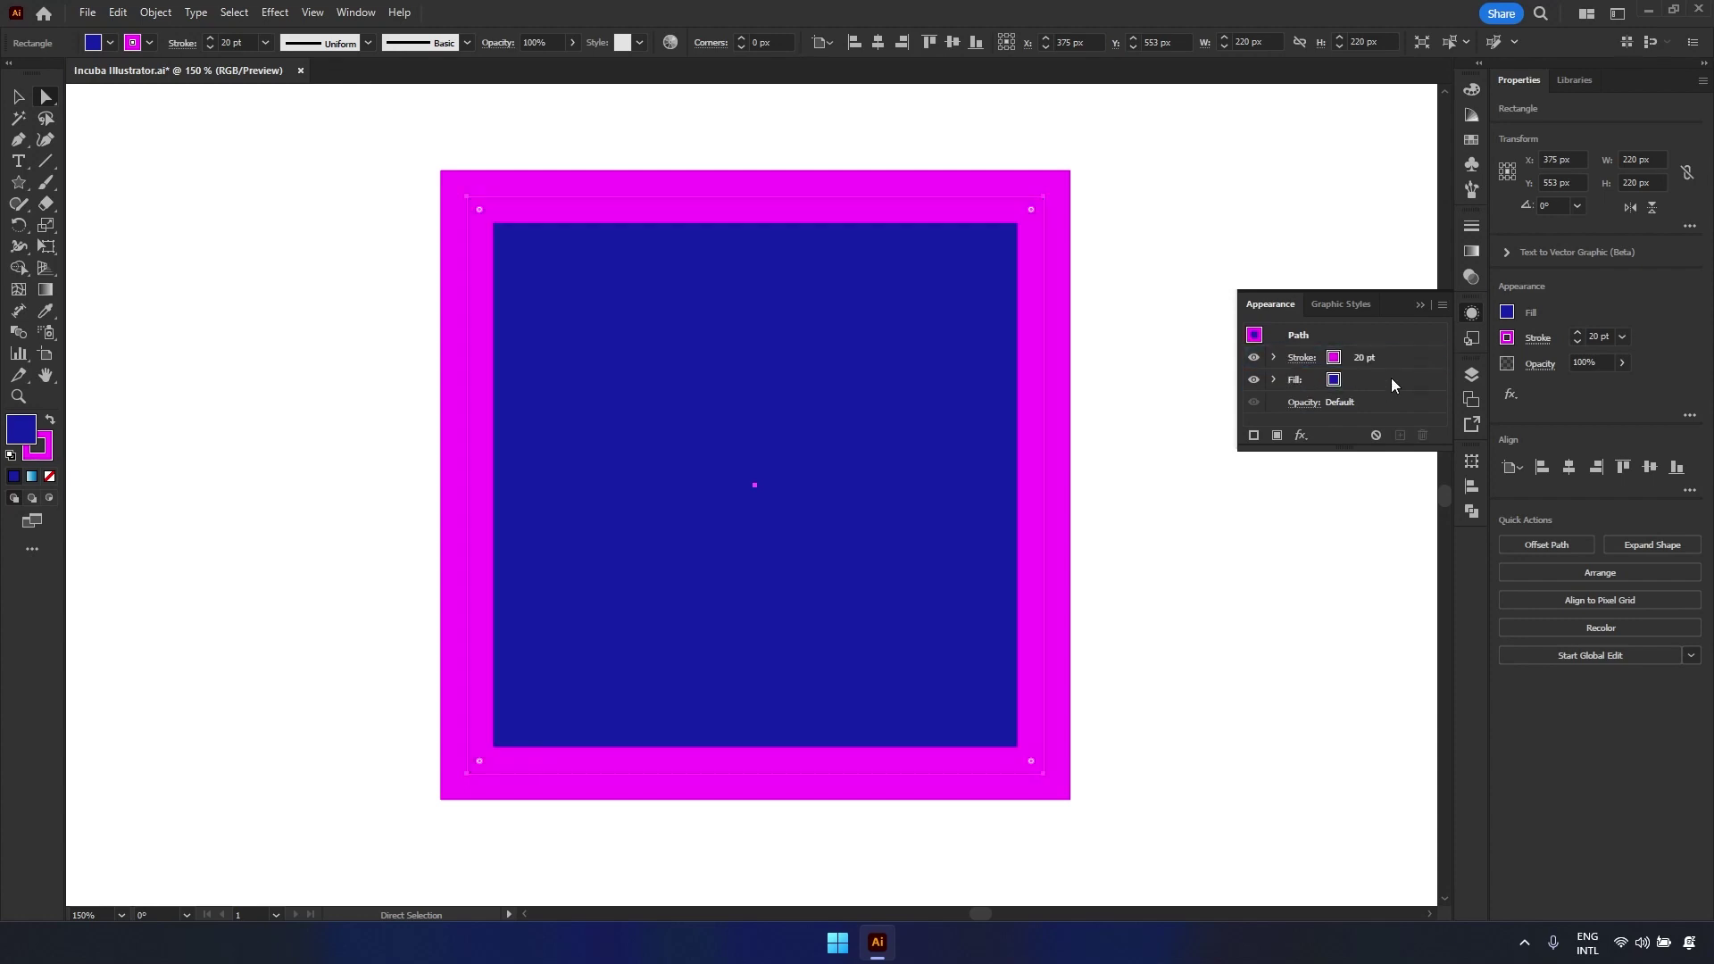
# - Replace the square's solid fill with the light-to-dark blue linear gradient swatch
pyautogui.click(1343, 382)
pyautogui.click(1336, 380)
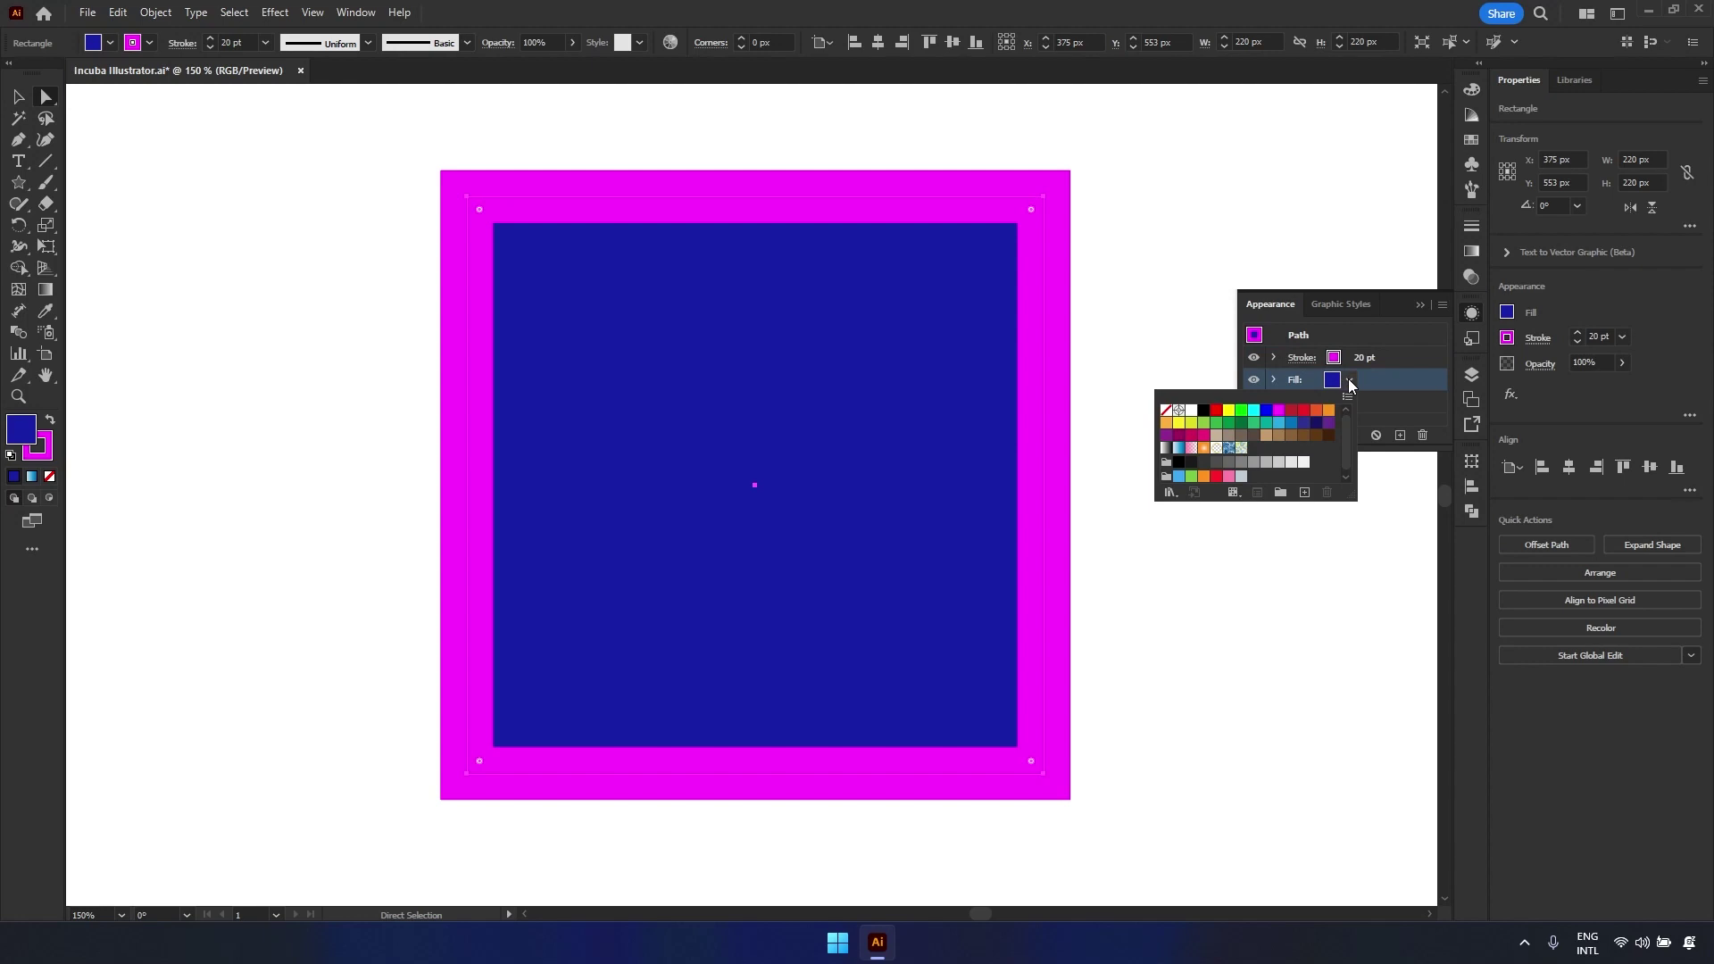
pyautogui.click(1178, 447)
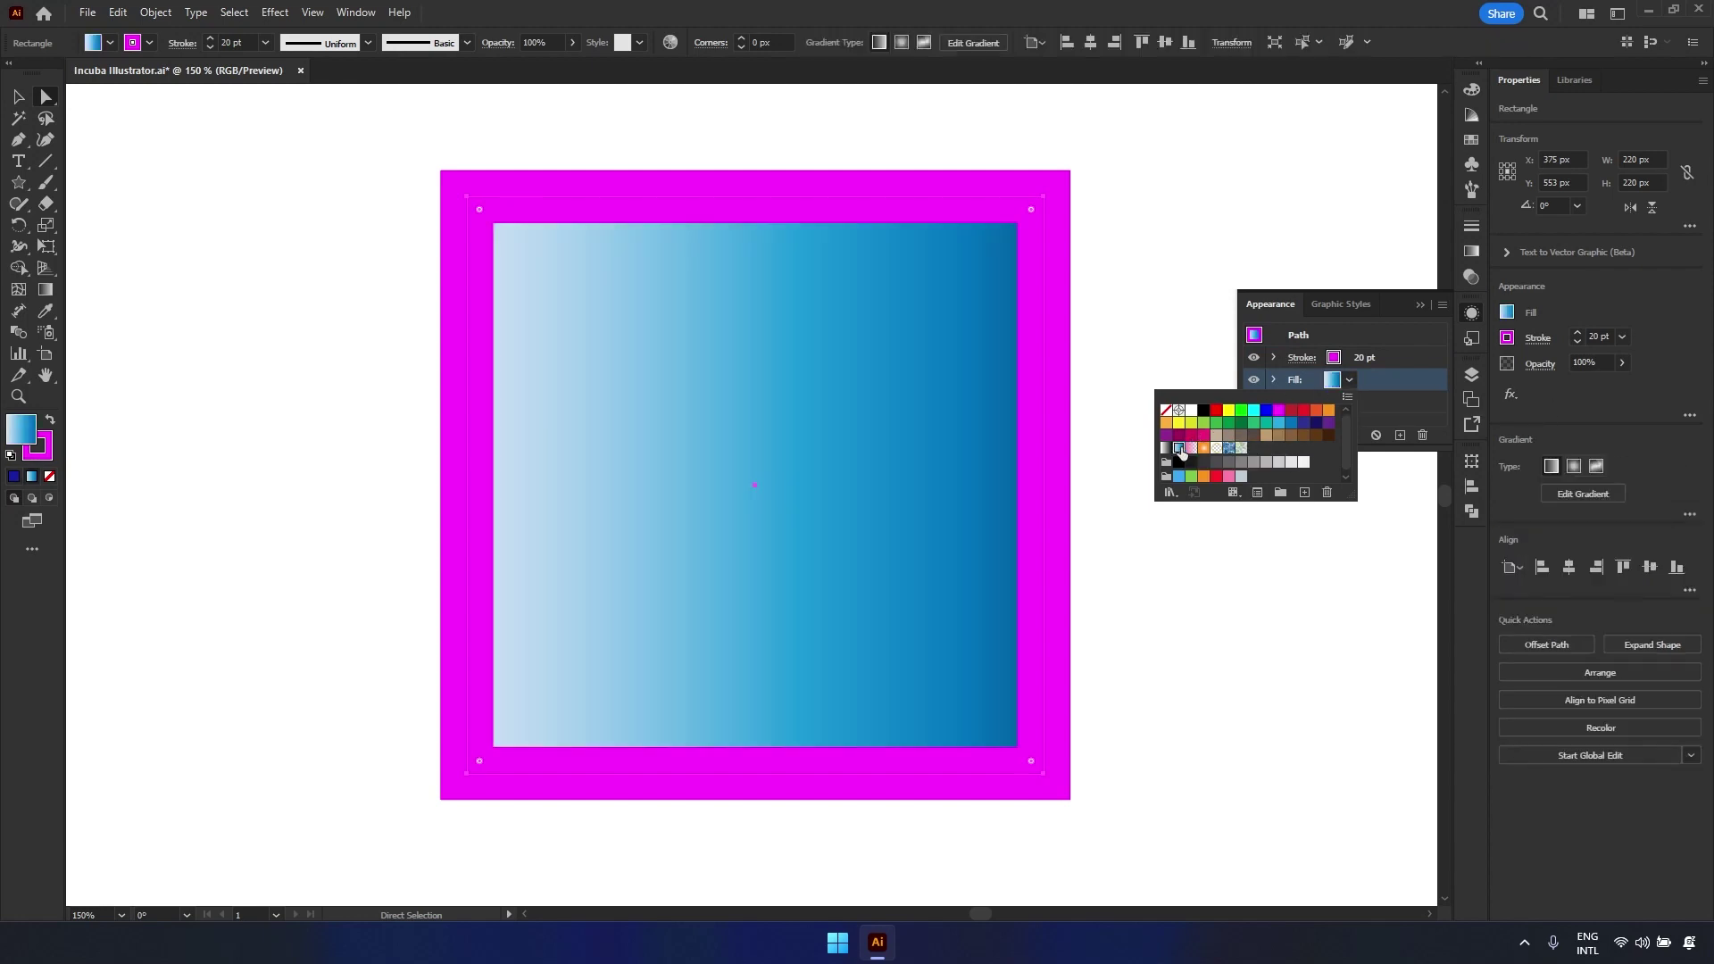
# - Try another swatch on the square's fill, and undo back to the solid dark blue fill
pyautogui.click(1229, 448)
pyautogui.hotkey('ctrl', 'z')
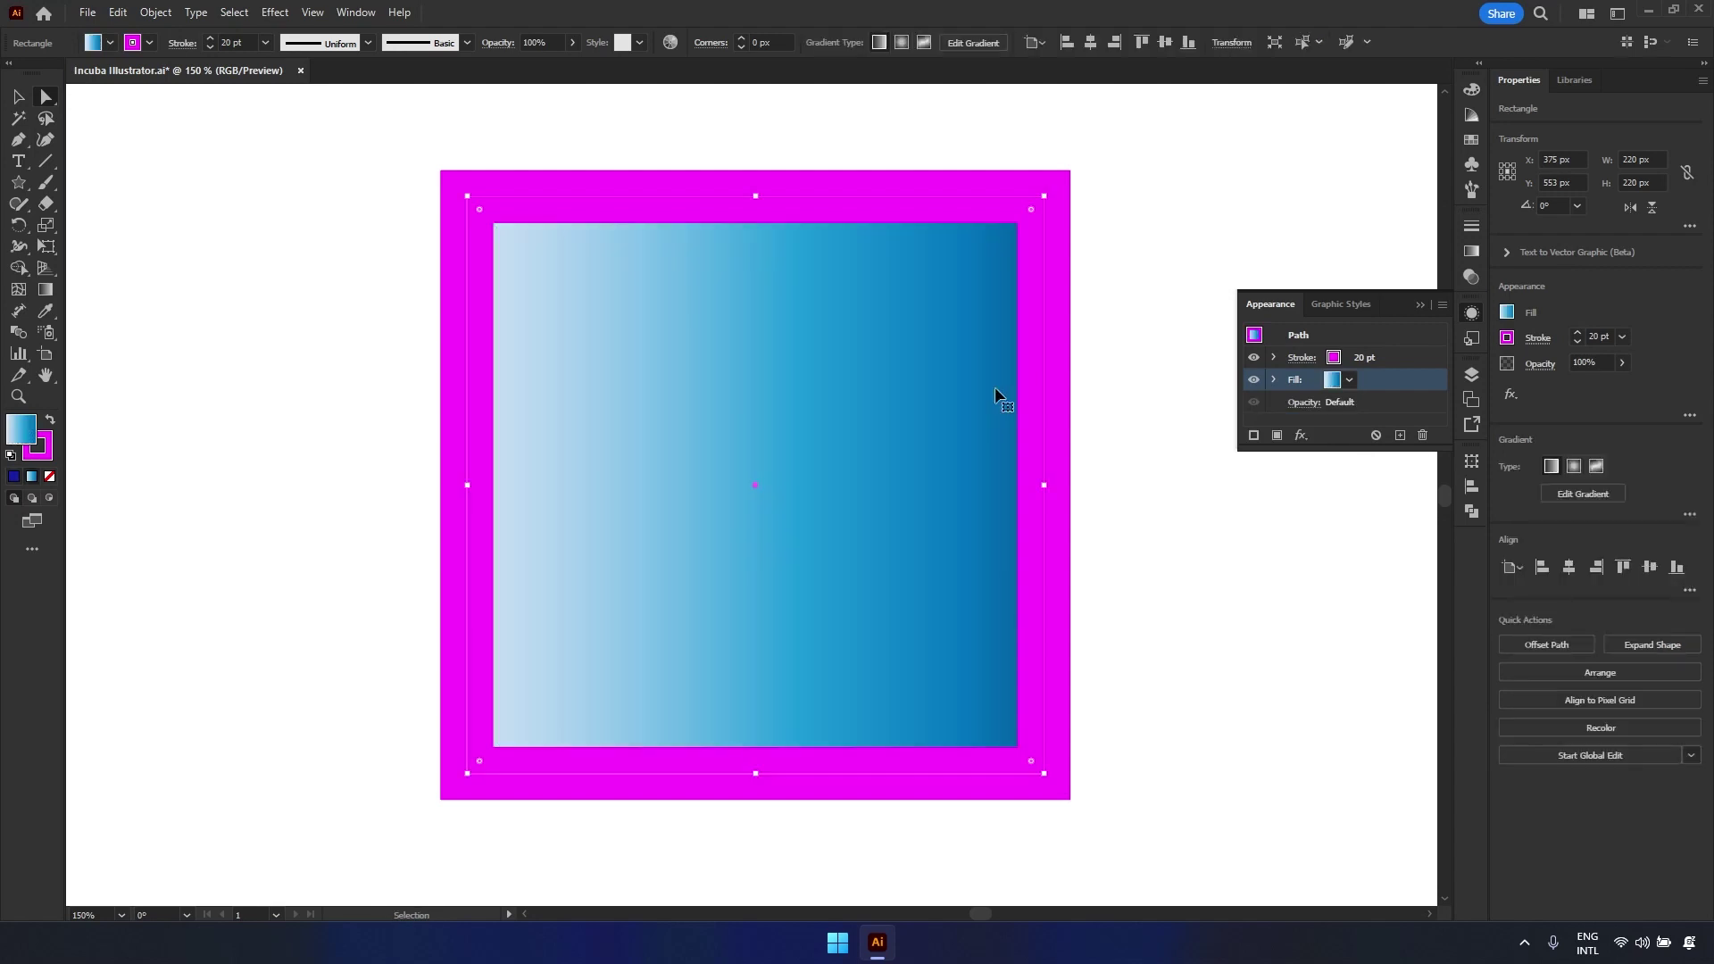
pyautogui.hotkey('ctrl', 'z')
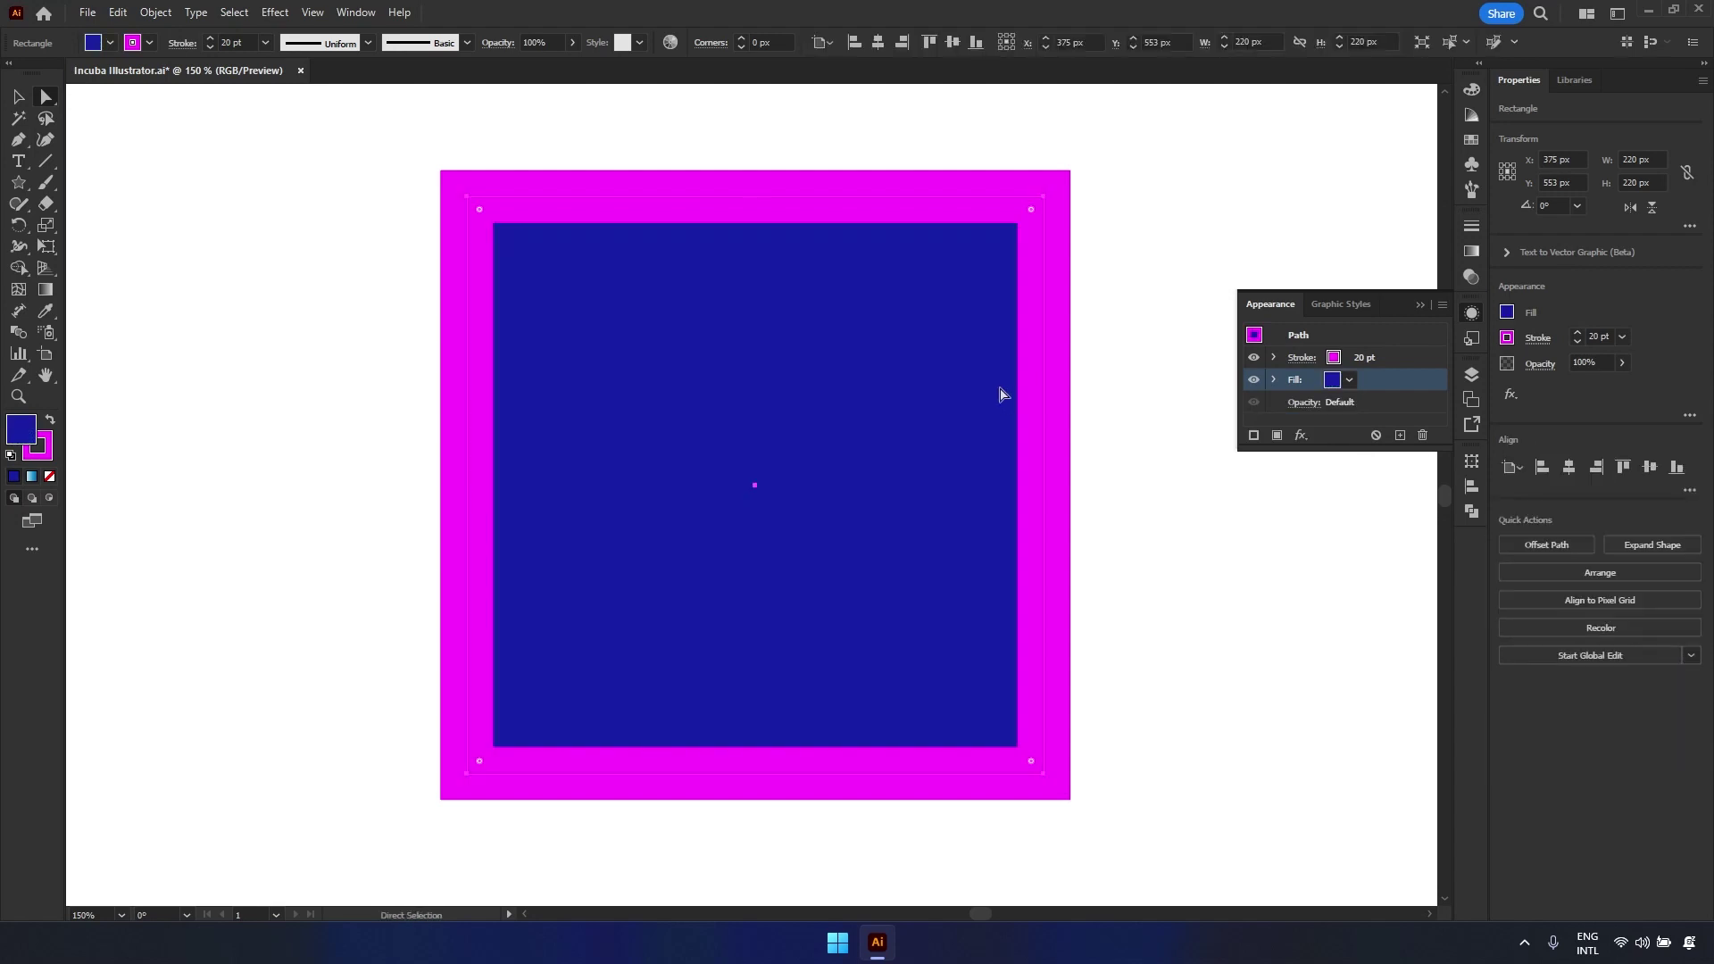
# - Try the round and projecting caps on the square's stroke, and return it to the butt cap
pyautogui.click(1302, 358)
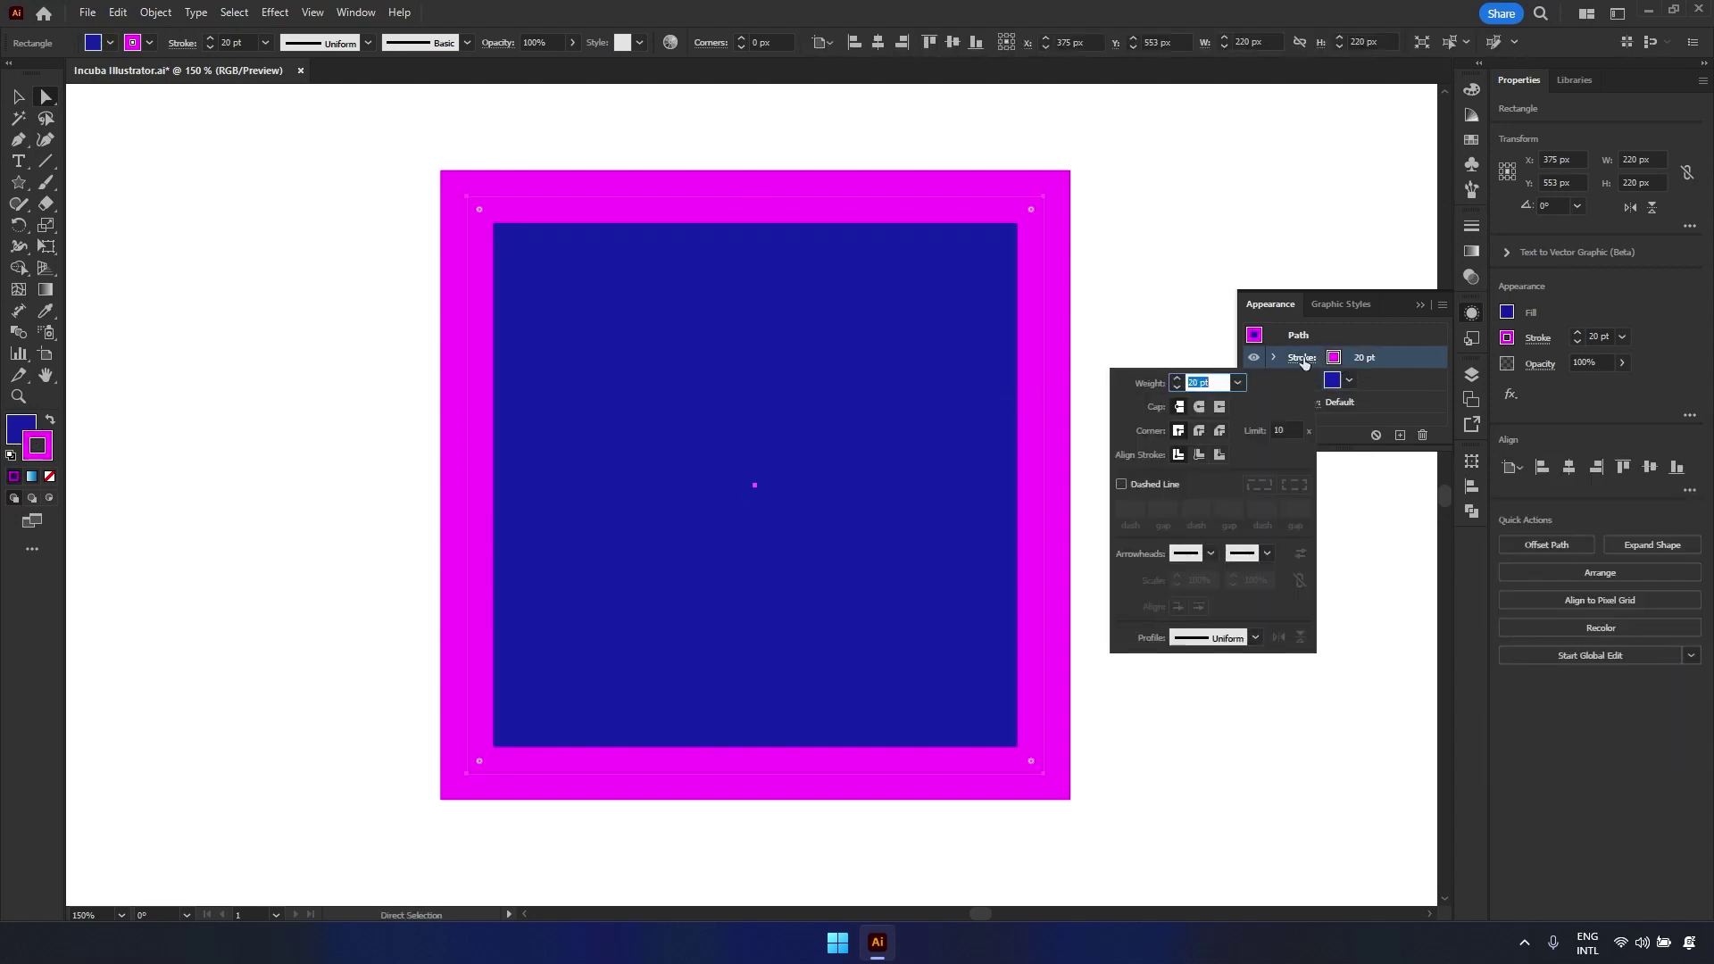
pyautogui.click(1238, 383)
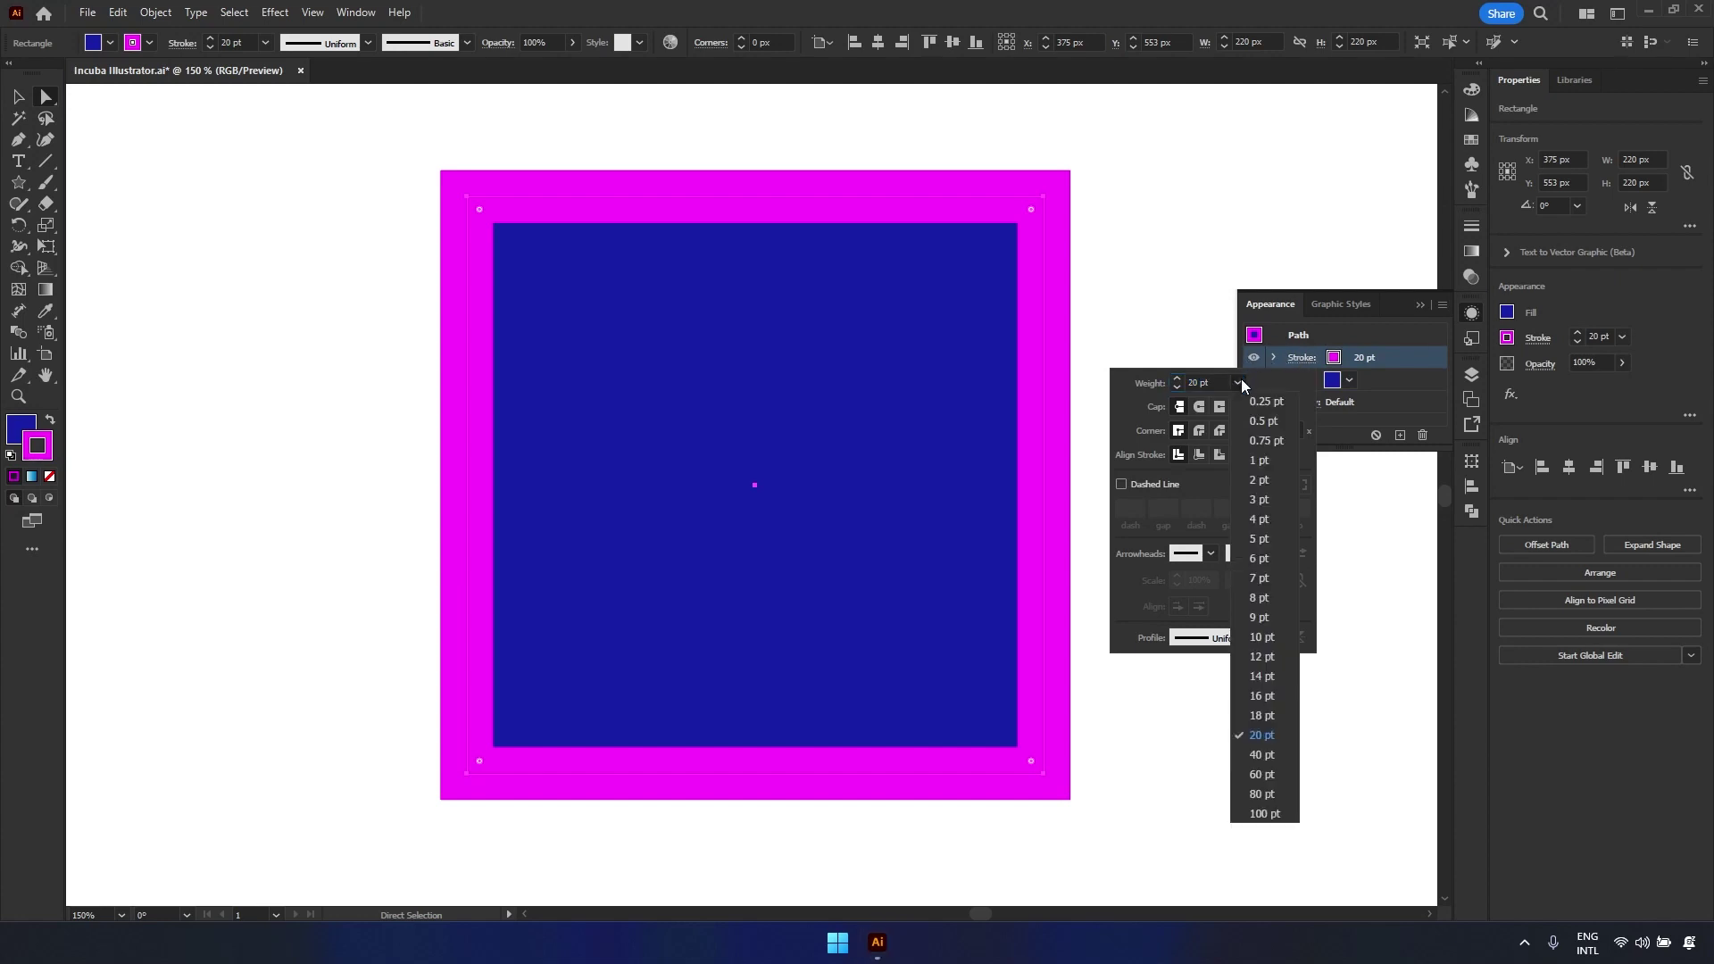
pyautogui.click(1240, 383)
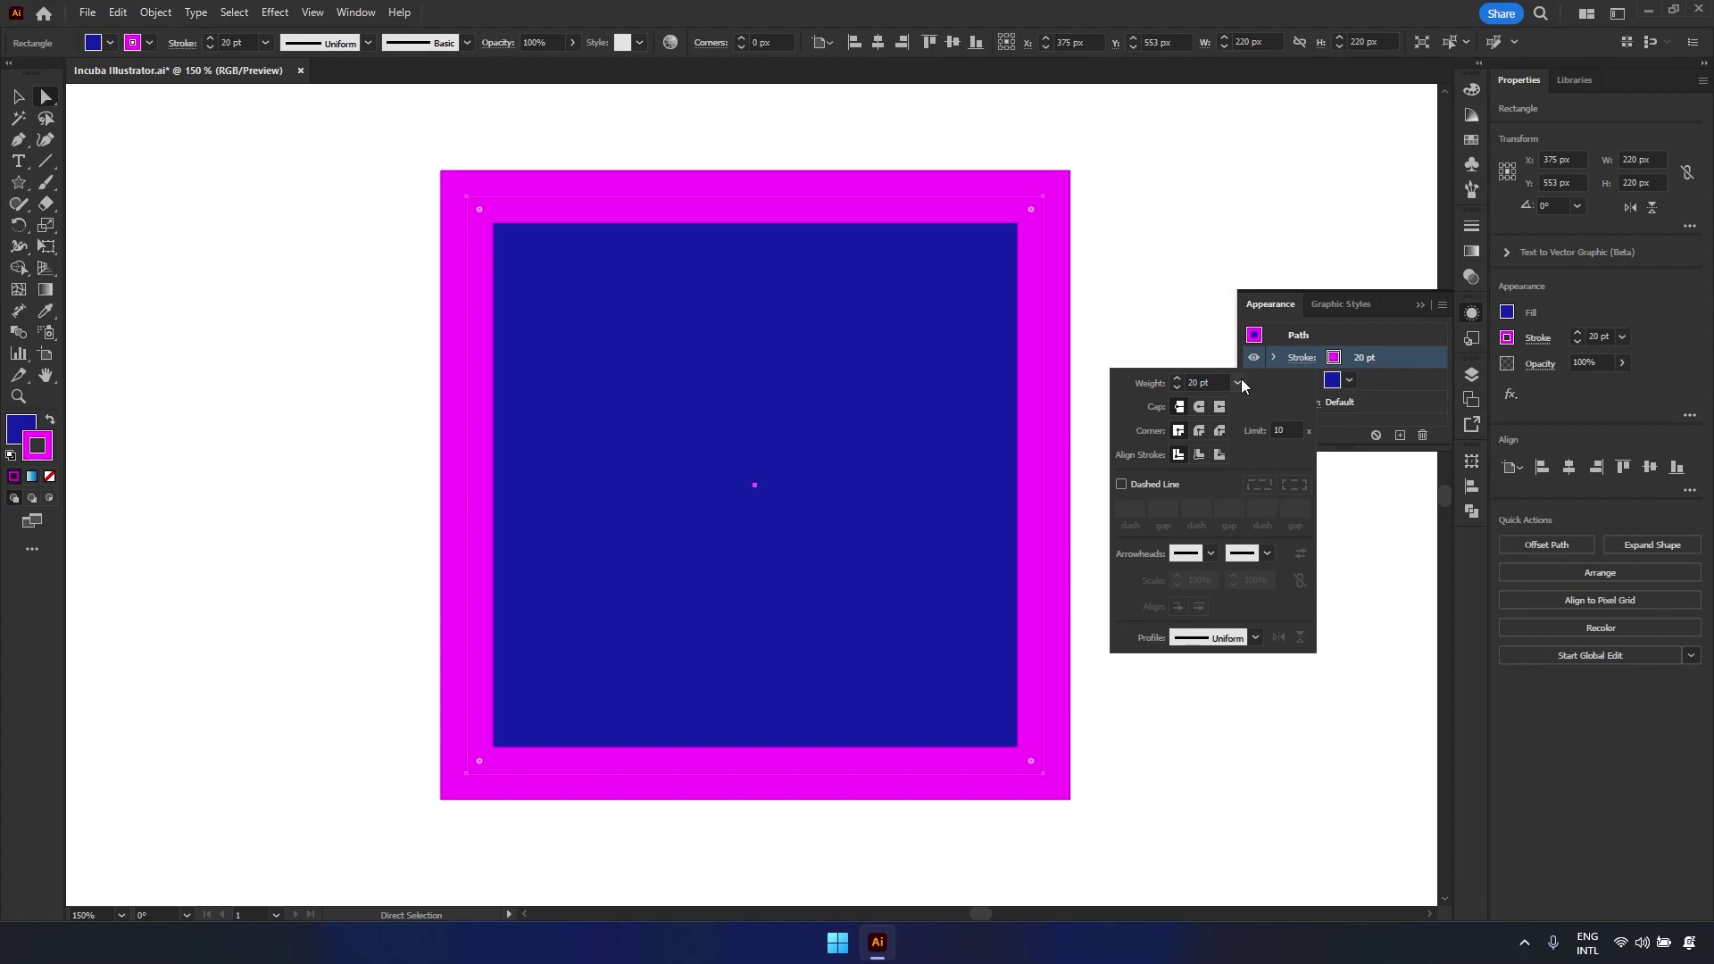
pyautogui.click(1199, 406)
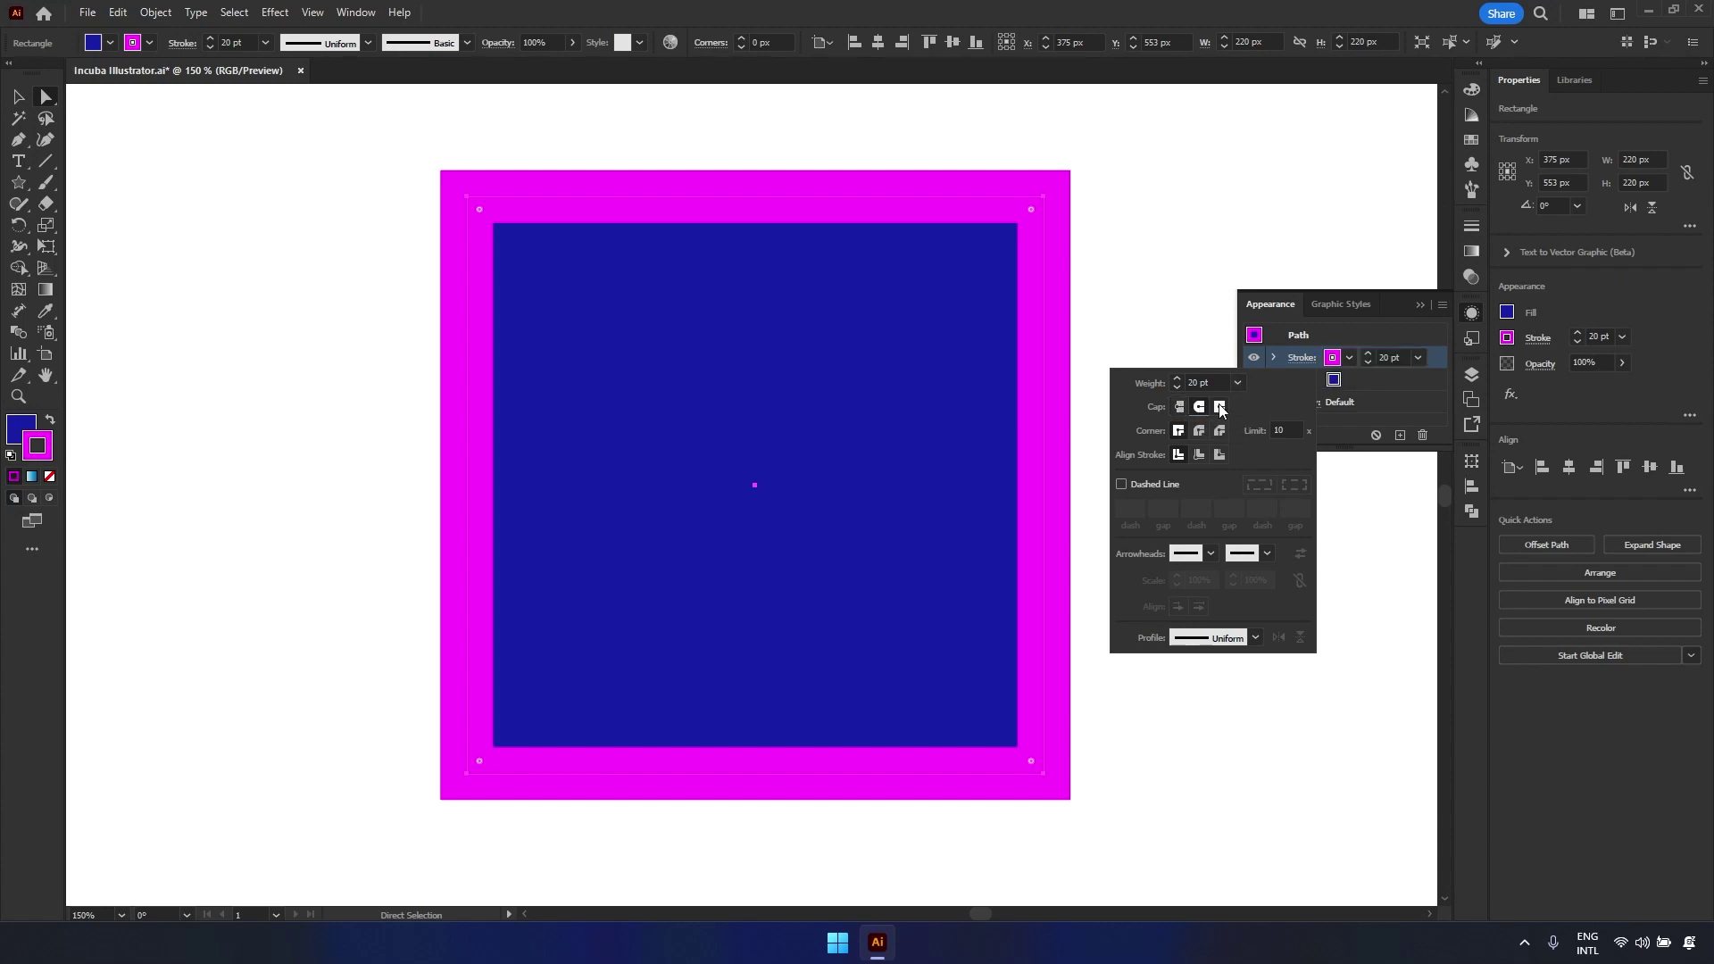
pyautogui.click(1218, 407)
pyautogui.click(1179, 408)
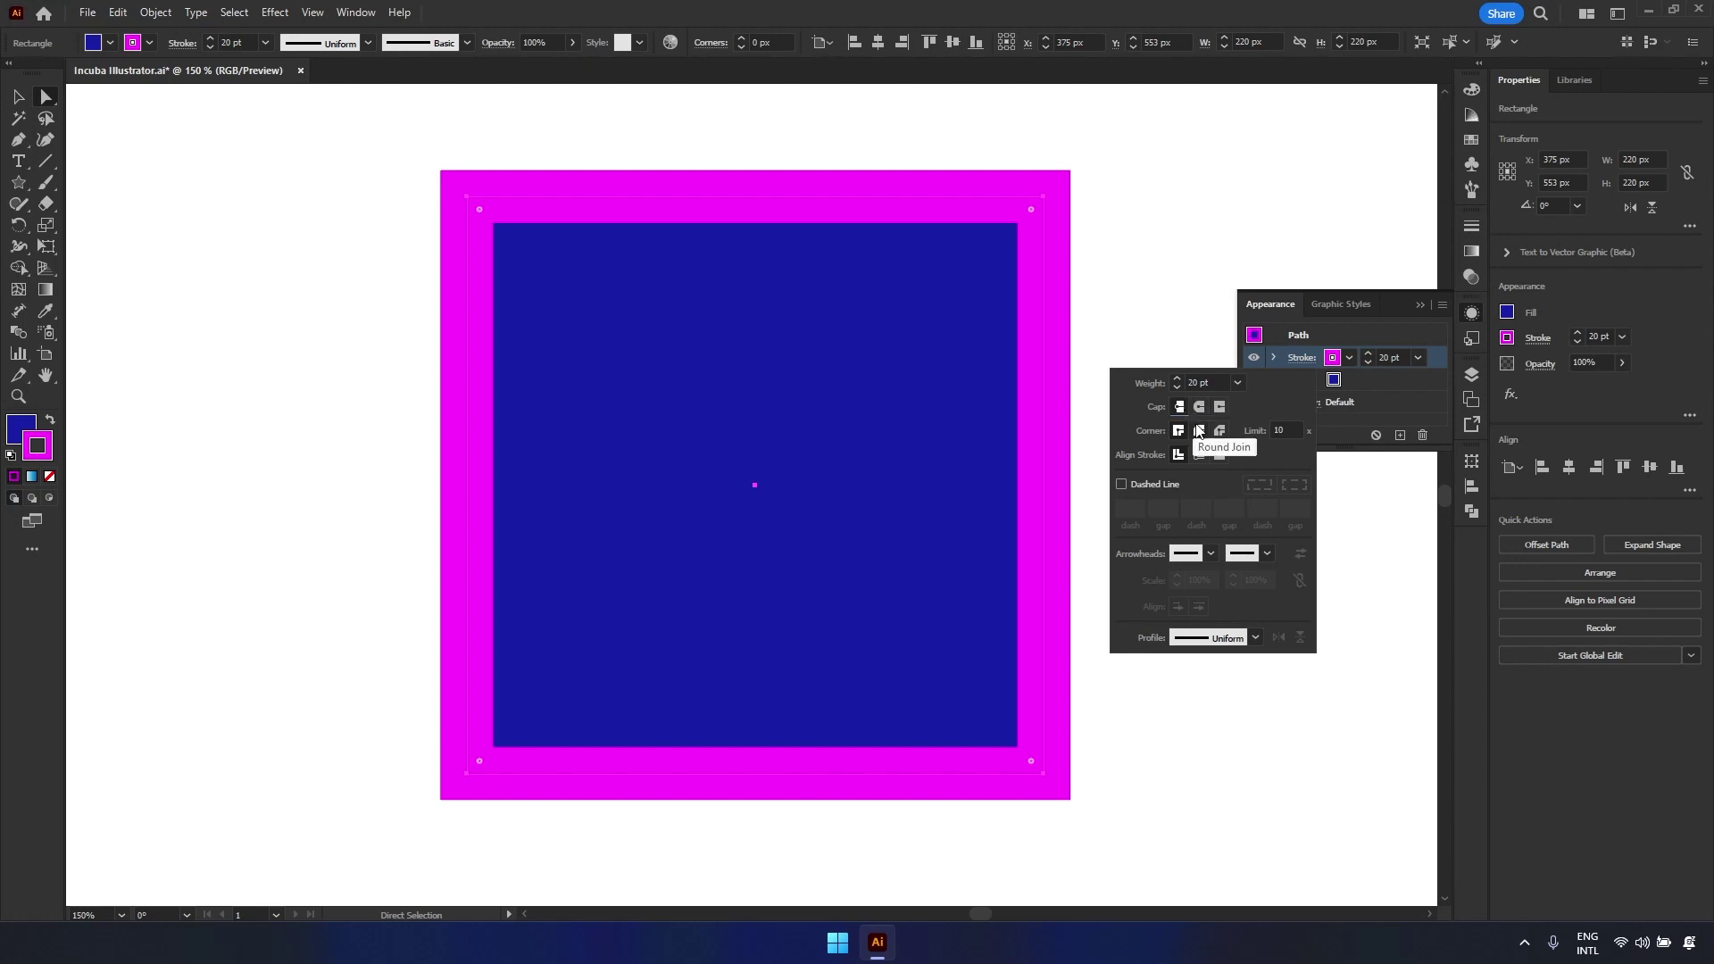
# - Try the round and bevel corner joins on the square's stroke, and return it to the miter join
pyautogui.click(1200, 431)
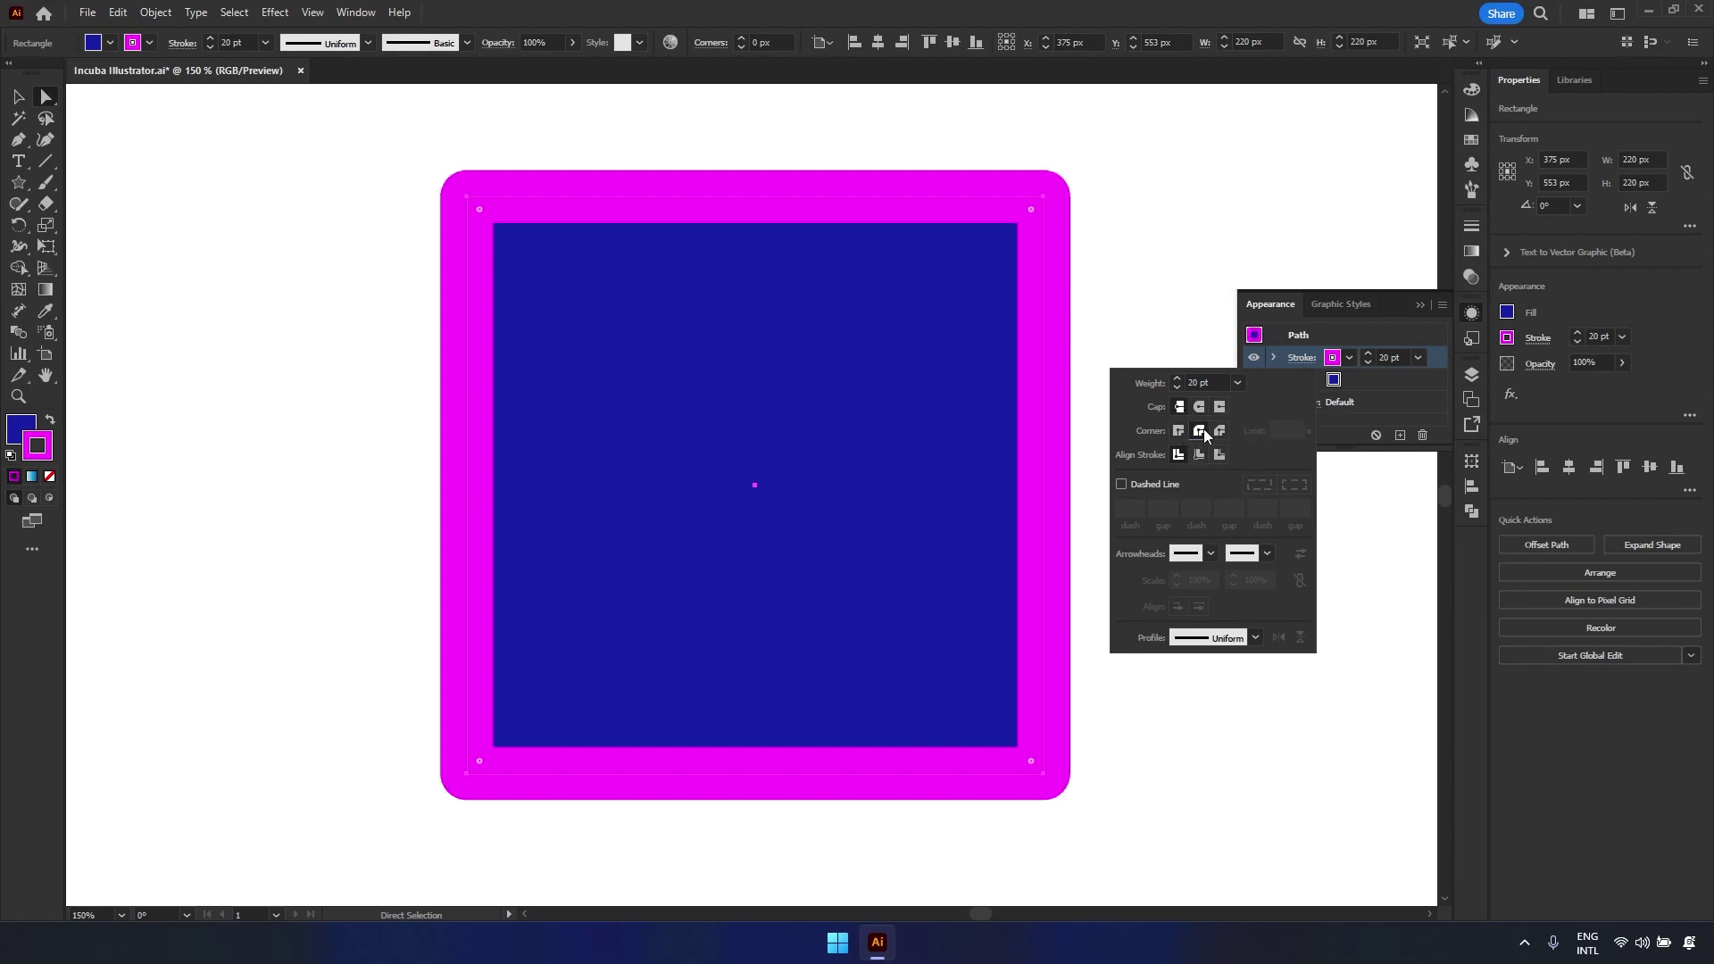
pyautogui.click(1221, 432)
pyautogui.click(1180, 430)
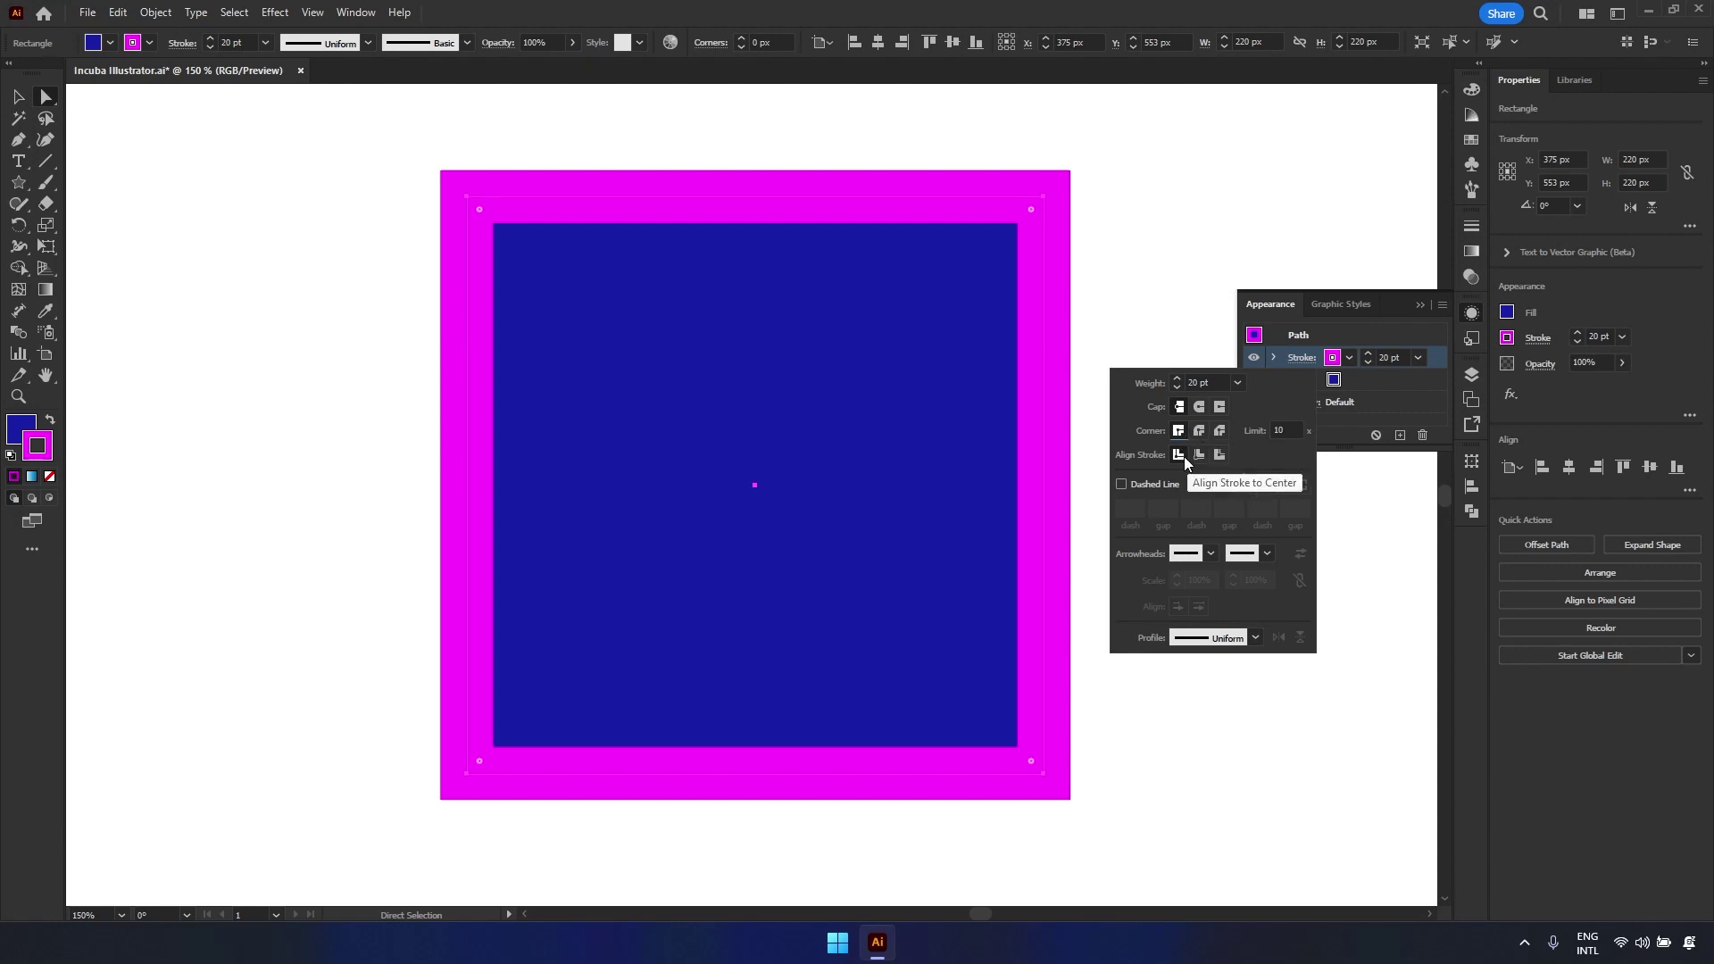
# - Align the square's stroke to the inside, to the outside, and back to the center of the path
pyautogui.click(1201, 455)
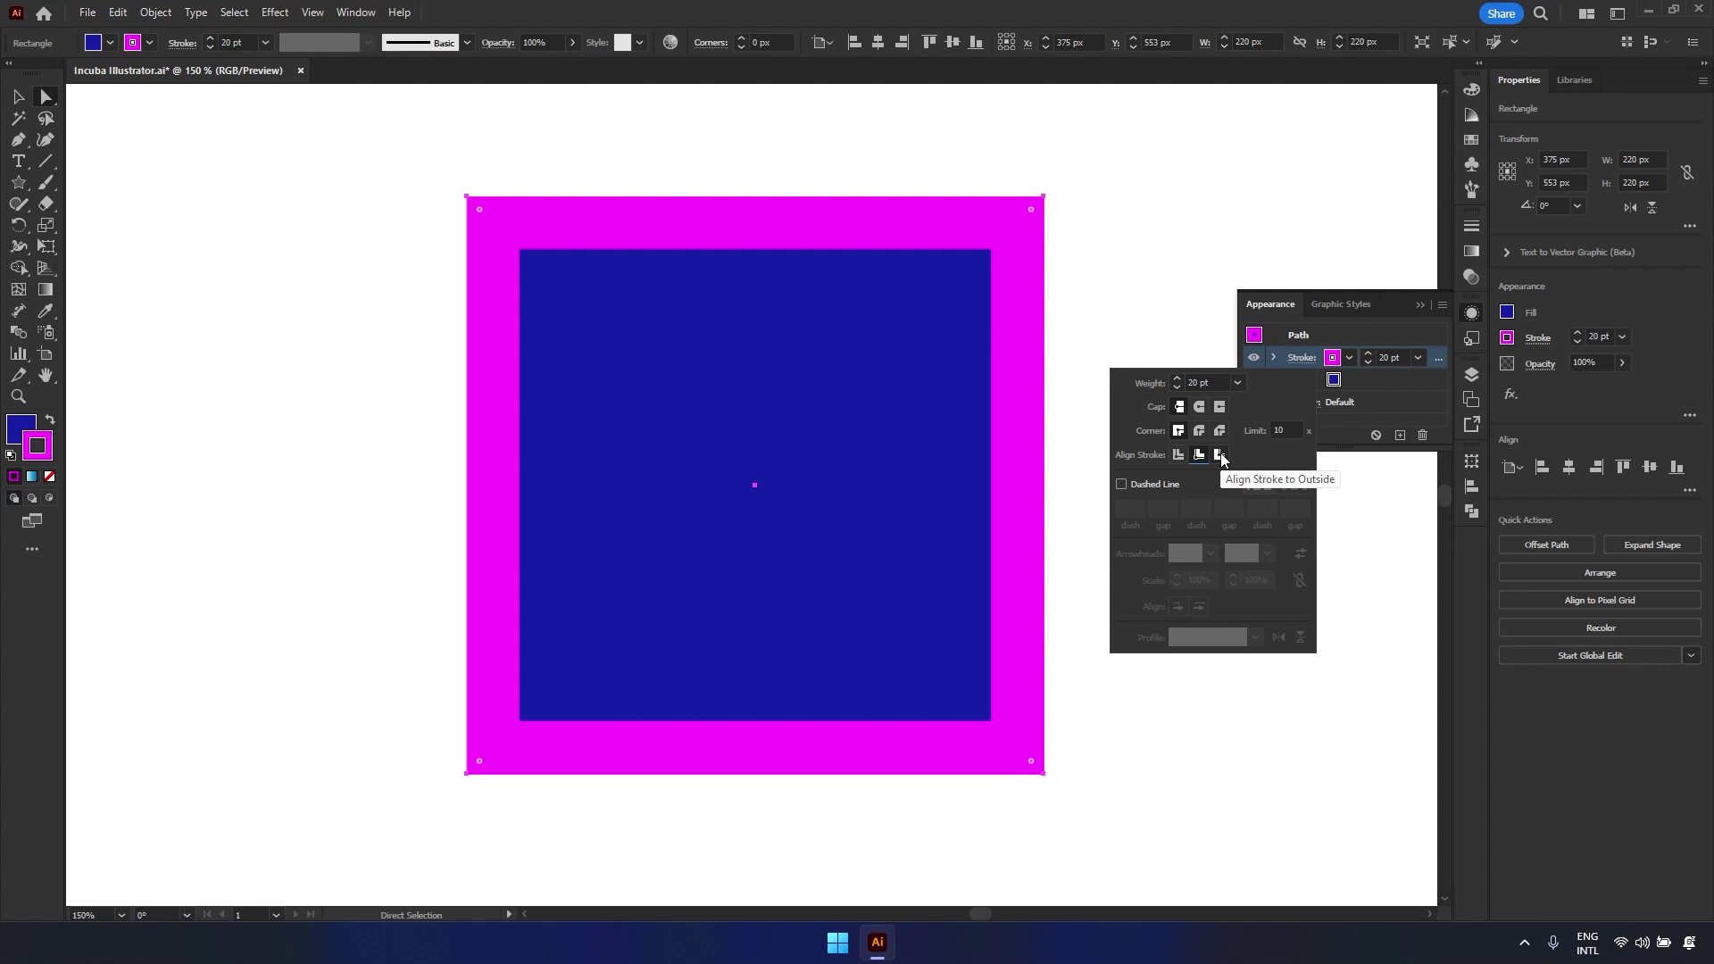
pyautogui.click(1219, 455)
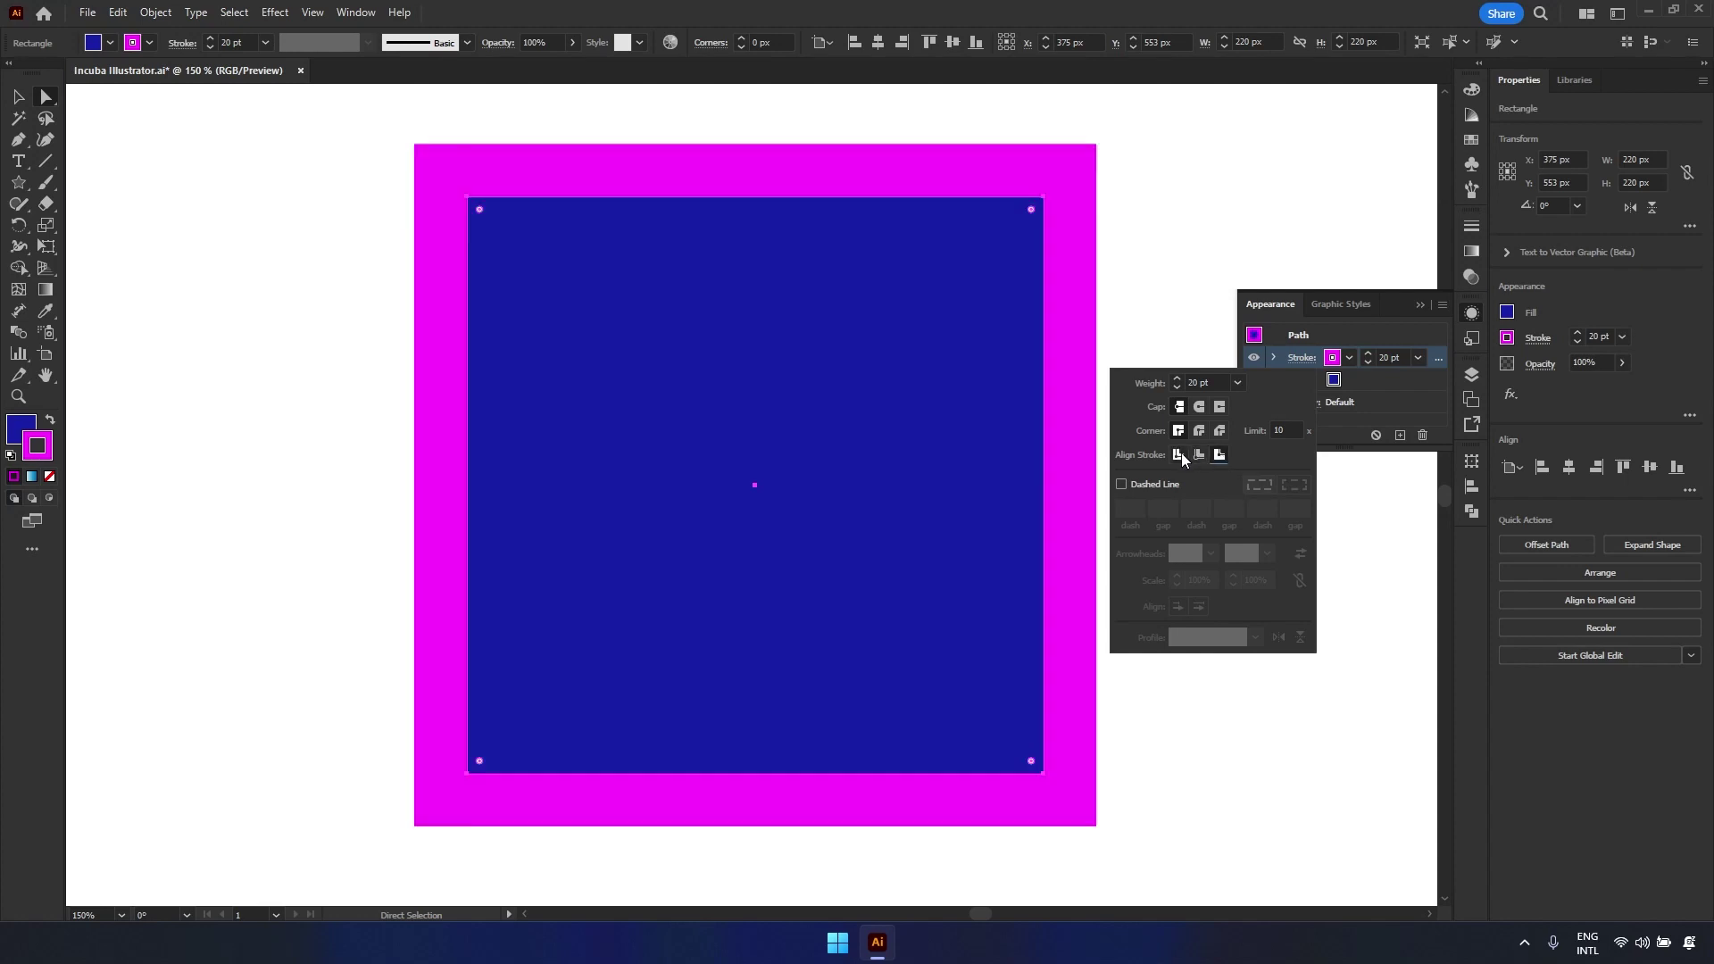
pyautogui.click(1179, 455)
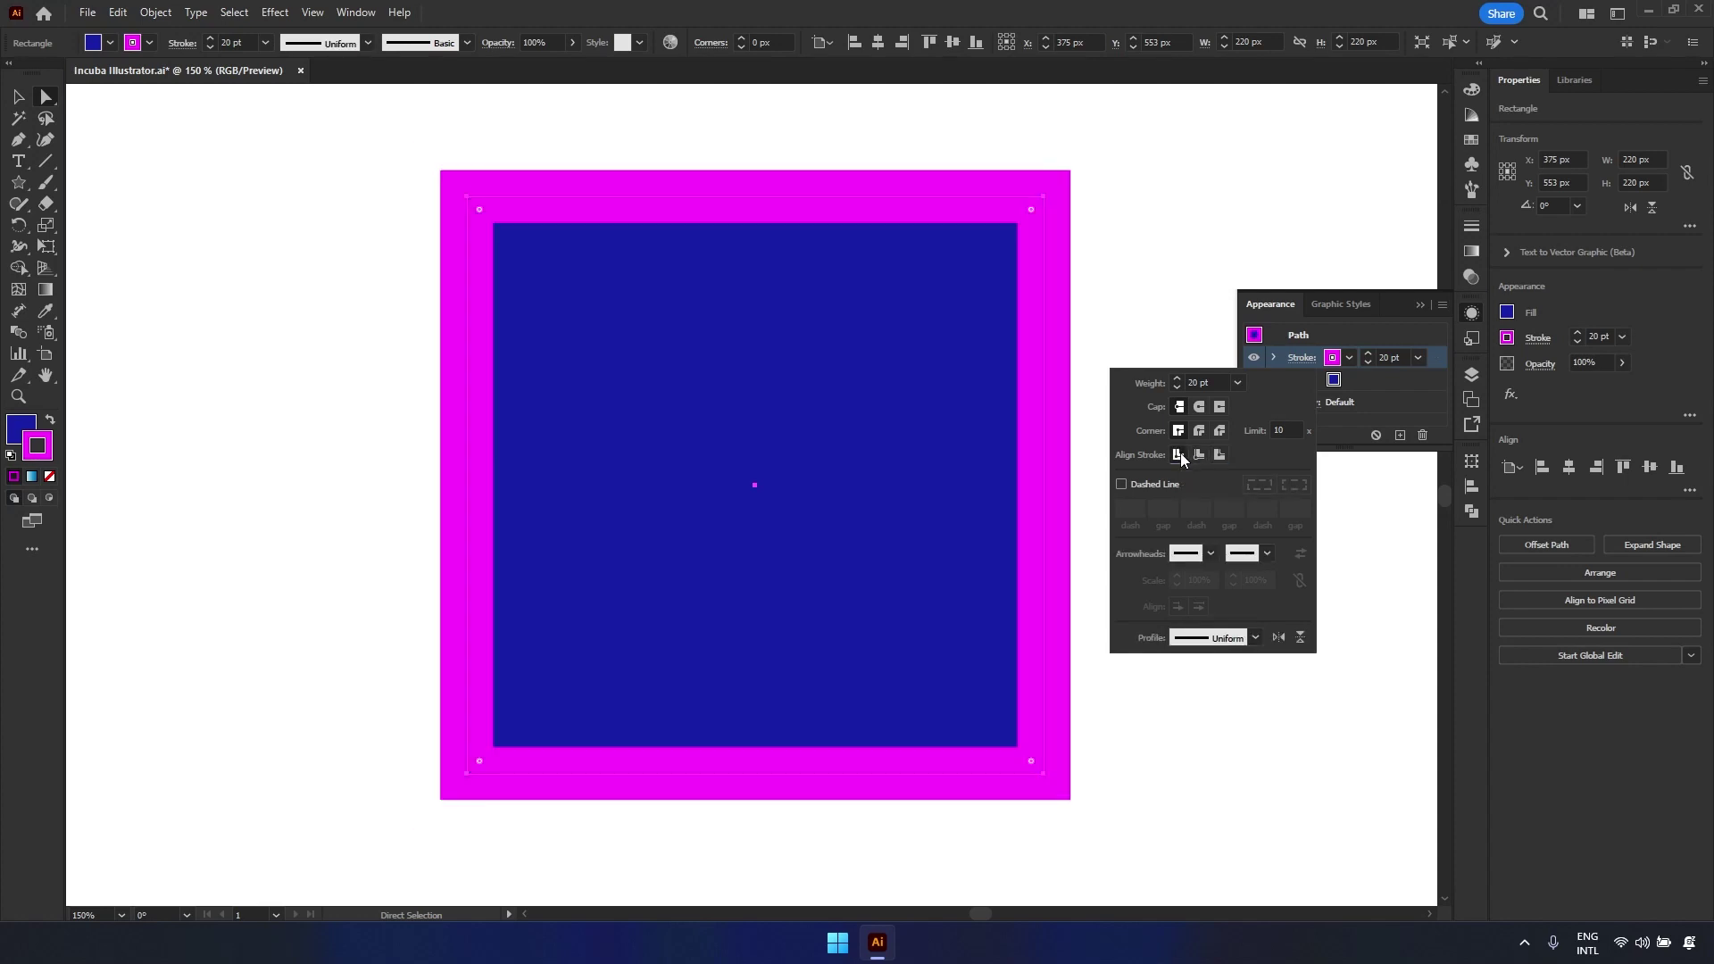
# - Try a dashed line on the square's stroke while setting its weight to 10 pt, and turn the dashes off again
pyautogui.click(1122, 483)
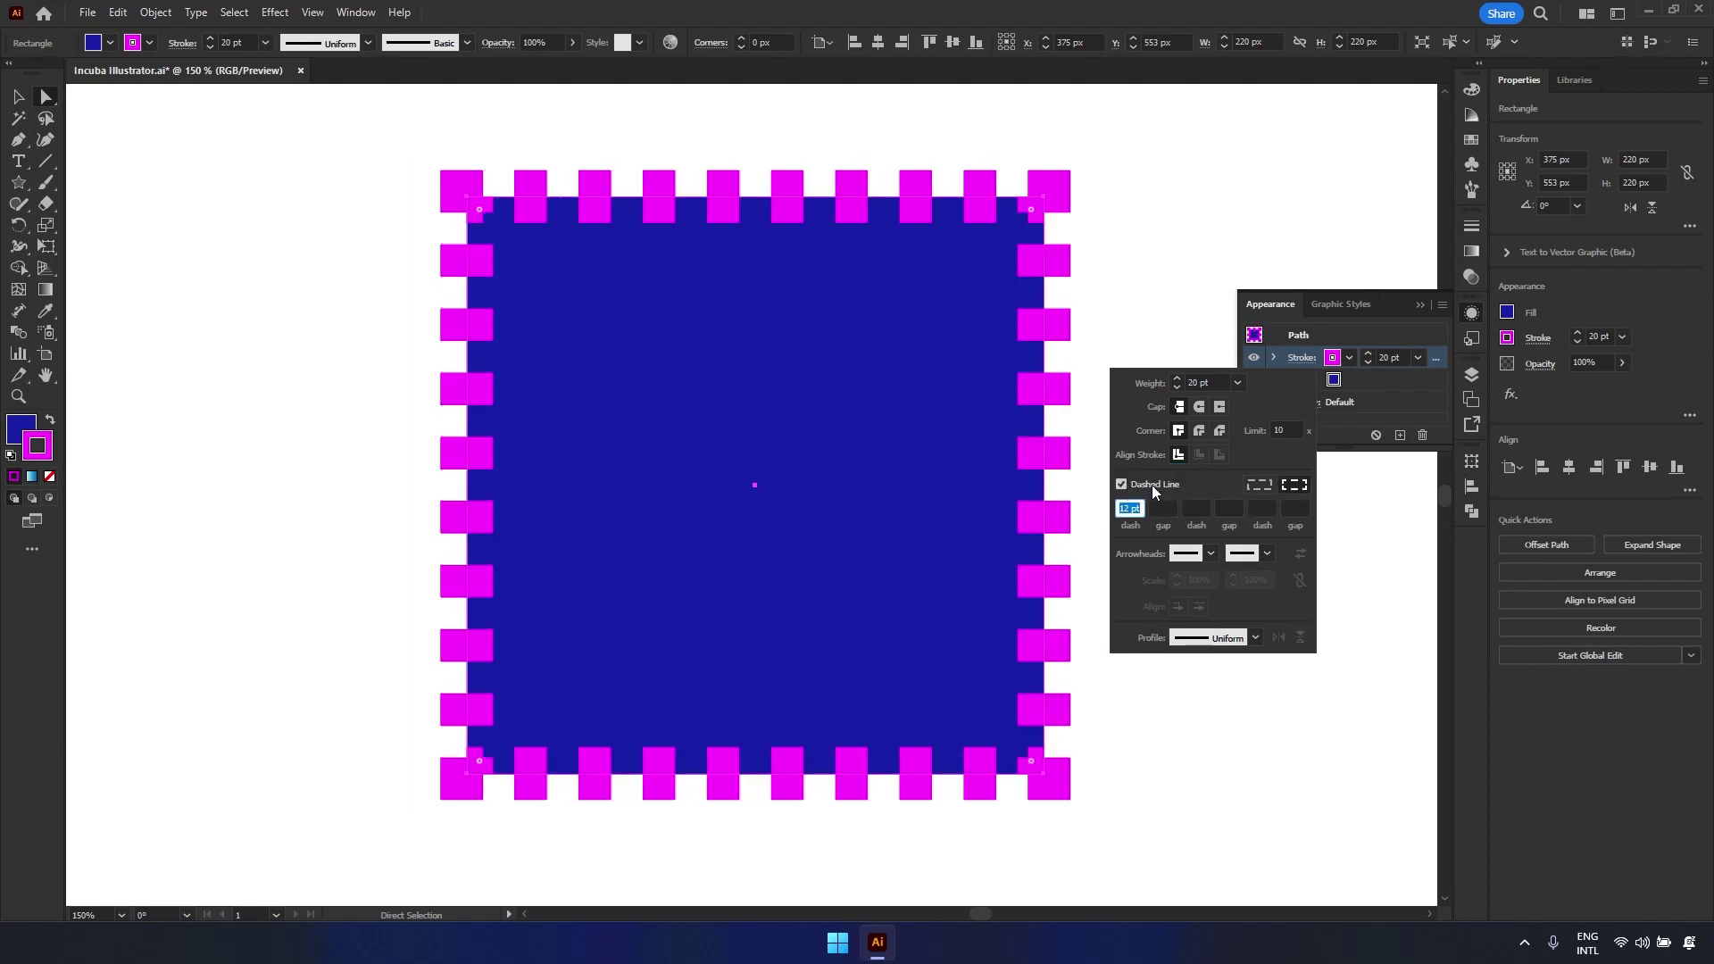
pyautogui.click(1238, 383)
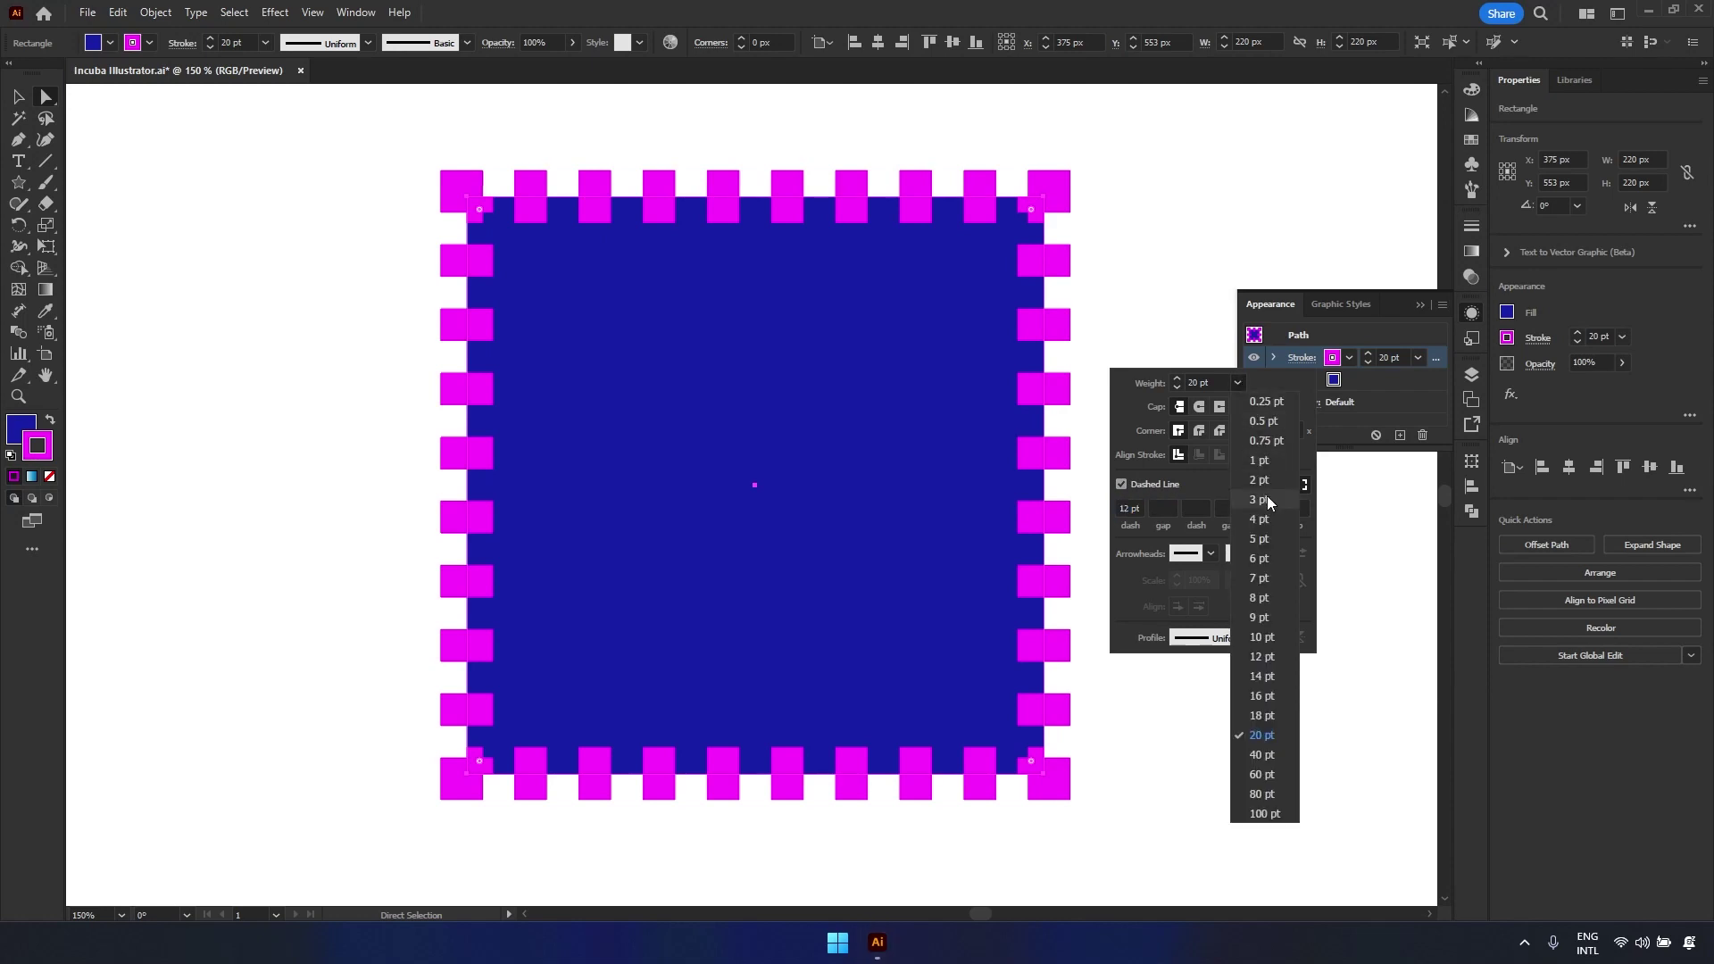
pyautogui.click(1261, 637)
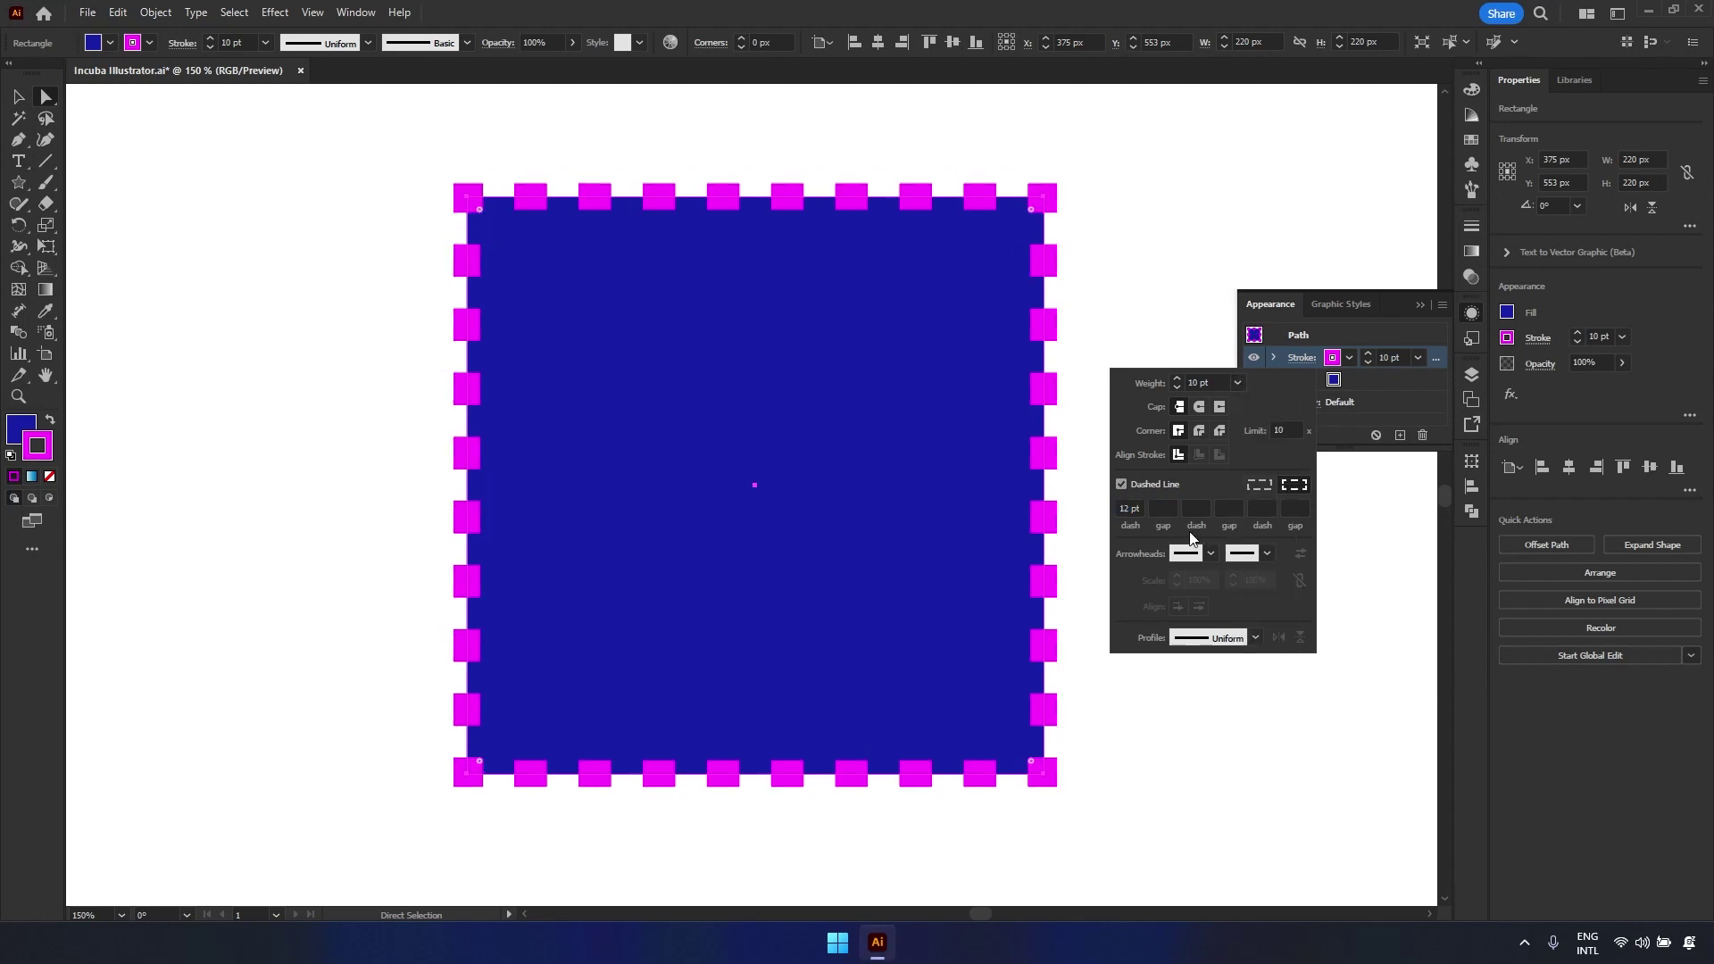
pyautogui.click(1122, 484)
# - Examine the arrowhead options for the start and end points of the stroke
pyautogui.click(1211, 555)
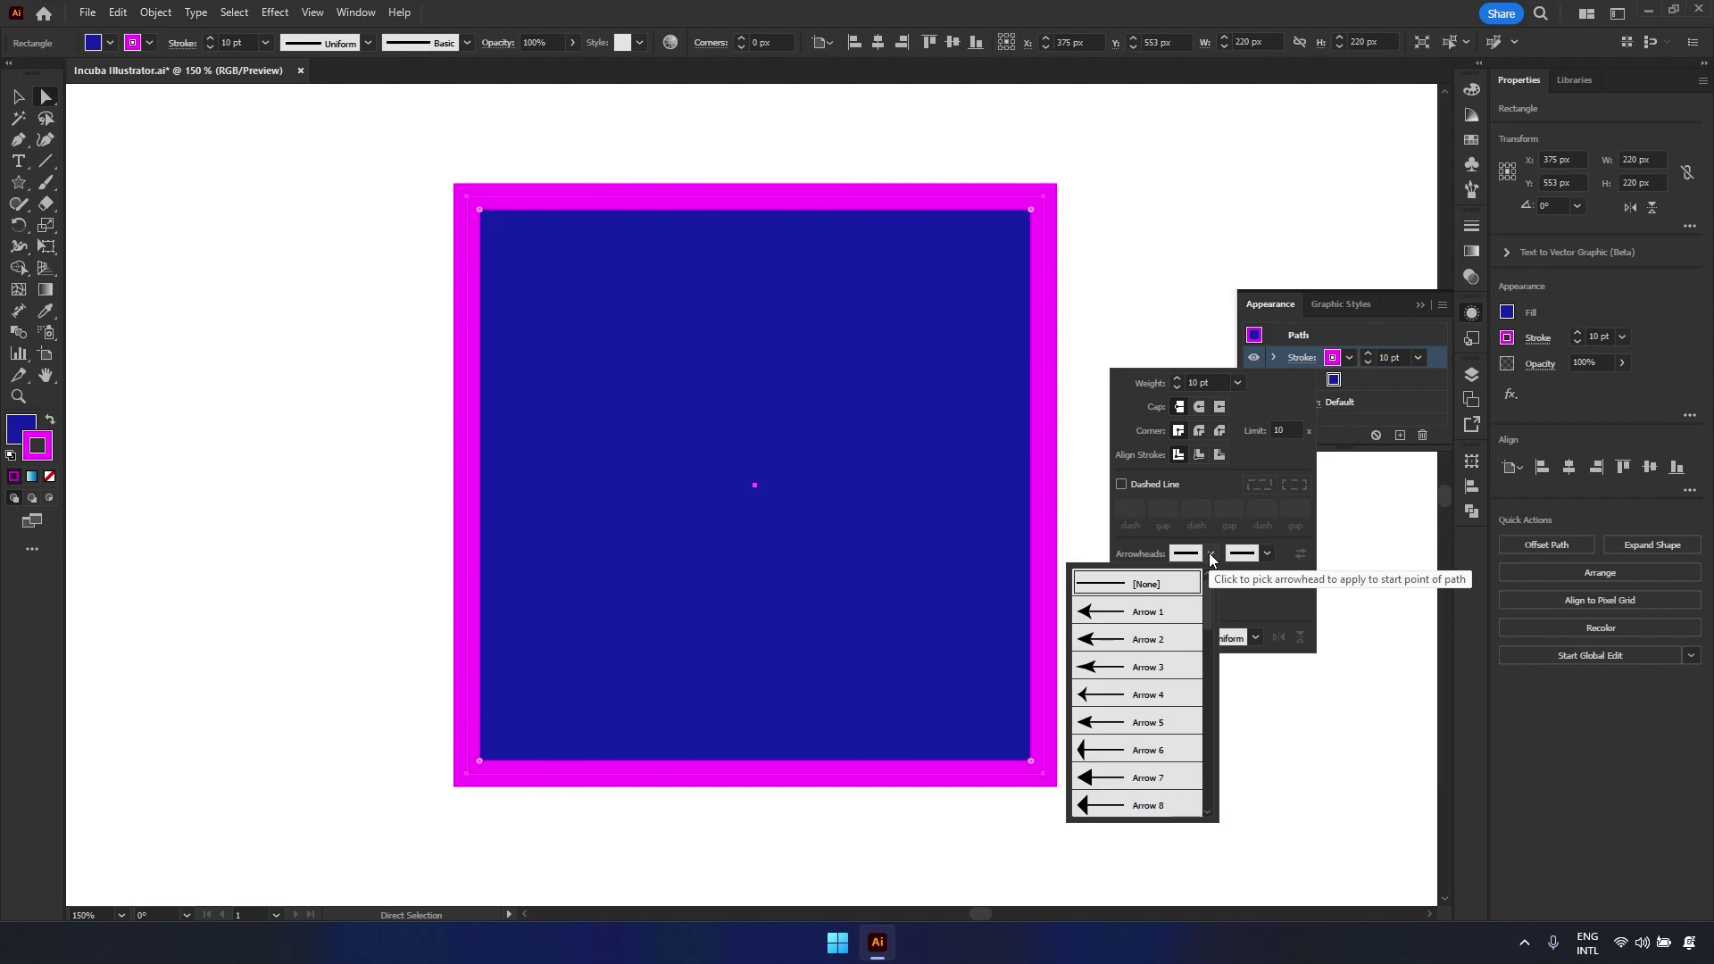
pyautogui.click(1269, 554)
pyautogui.click(1268, 555)
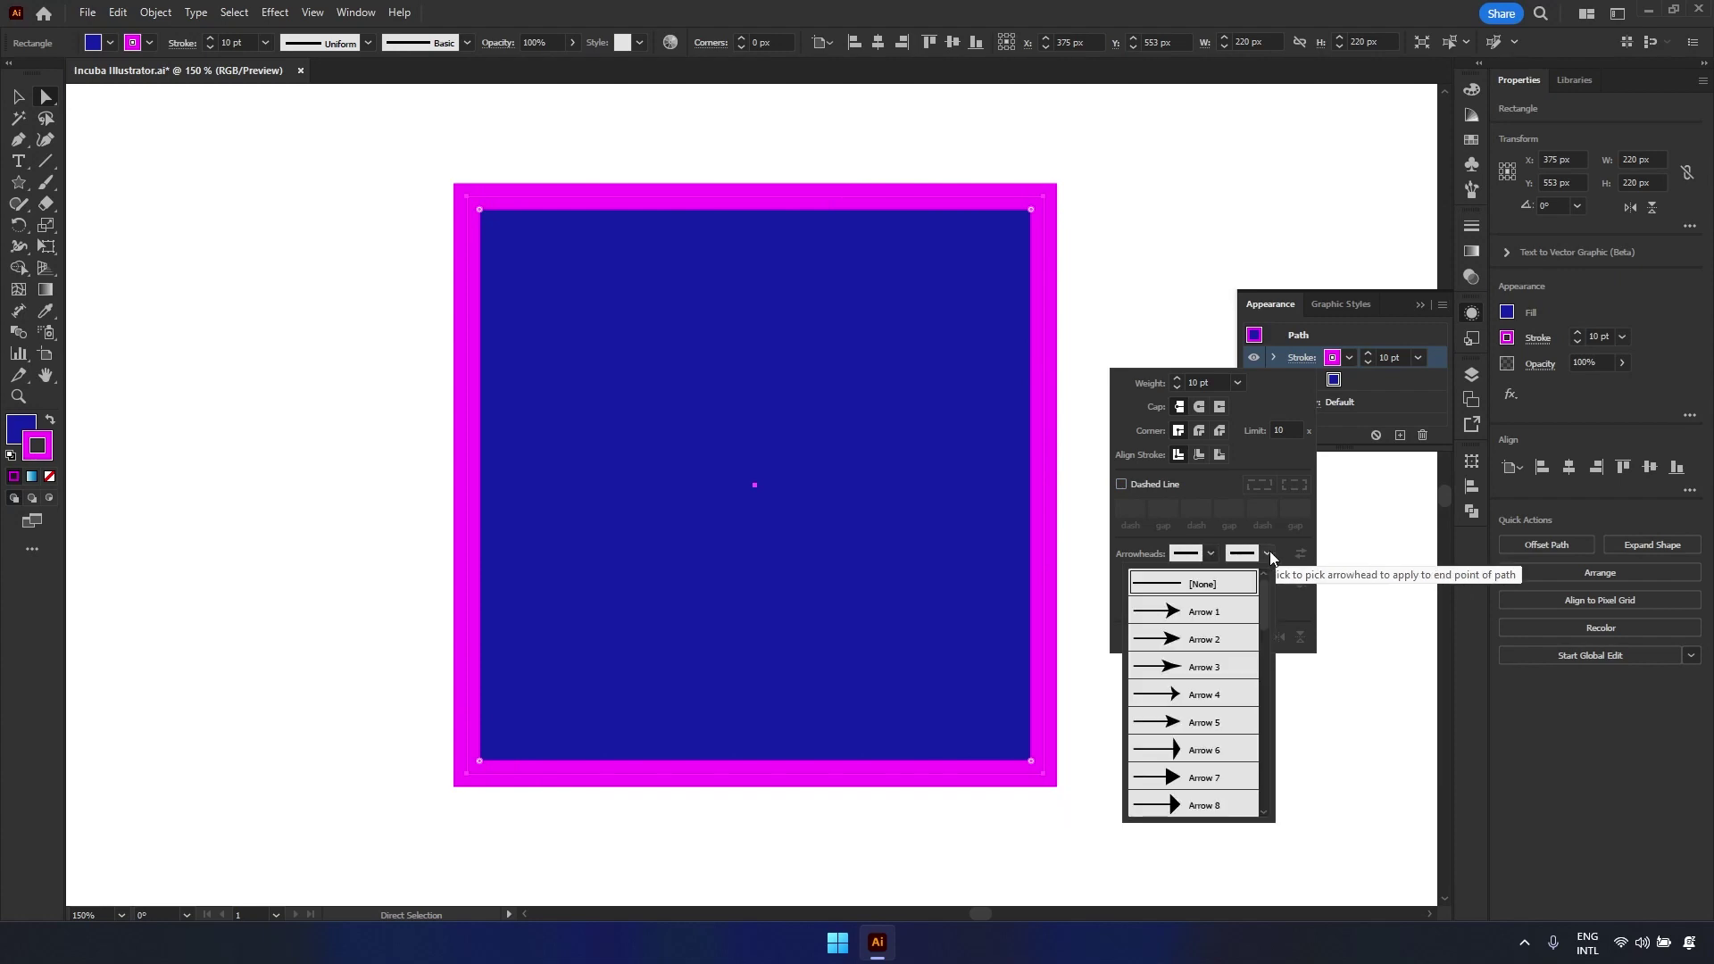
pyautogui.click(1268, 554)
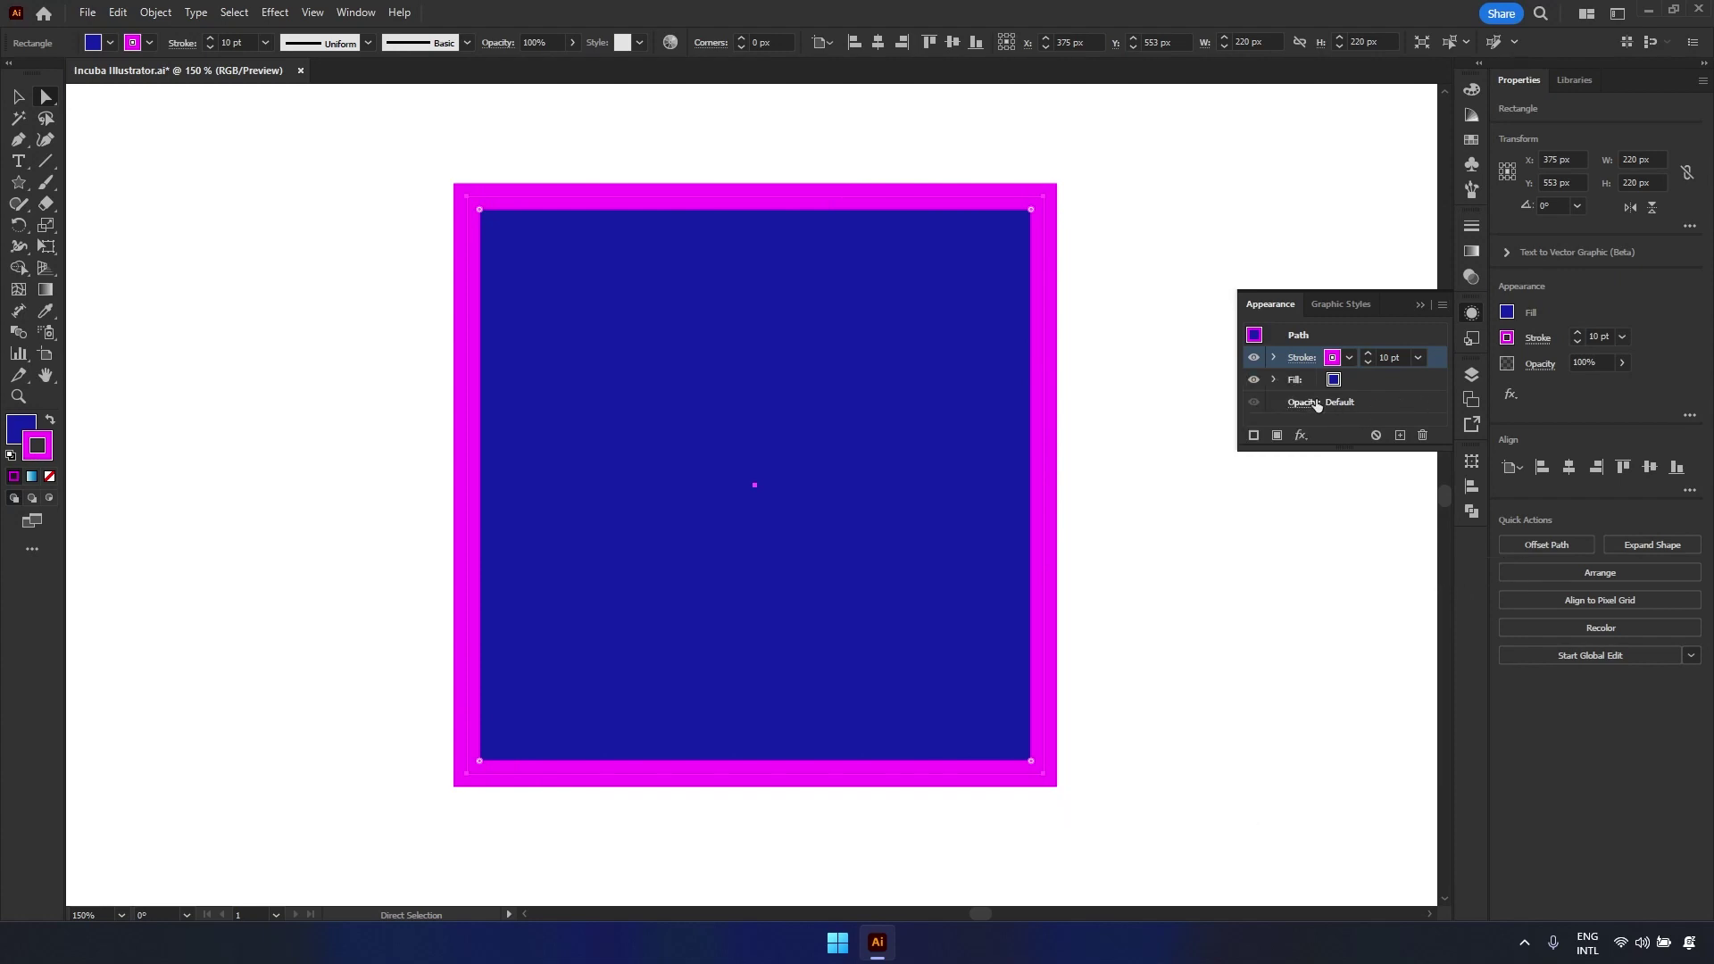
# - Try lowering the whole square's opacity, and return it to 100%
pyautogui.click(1304, 404)
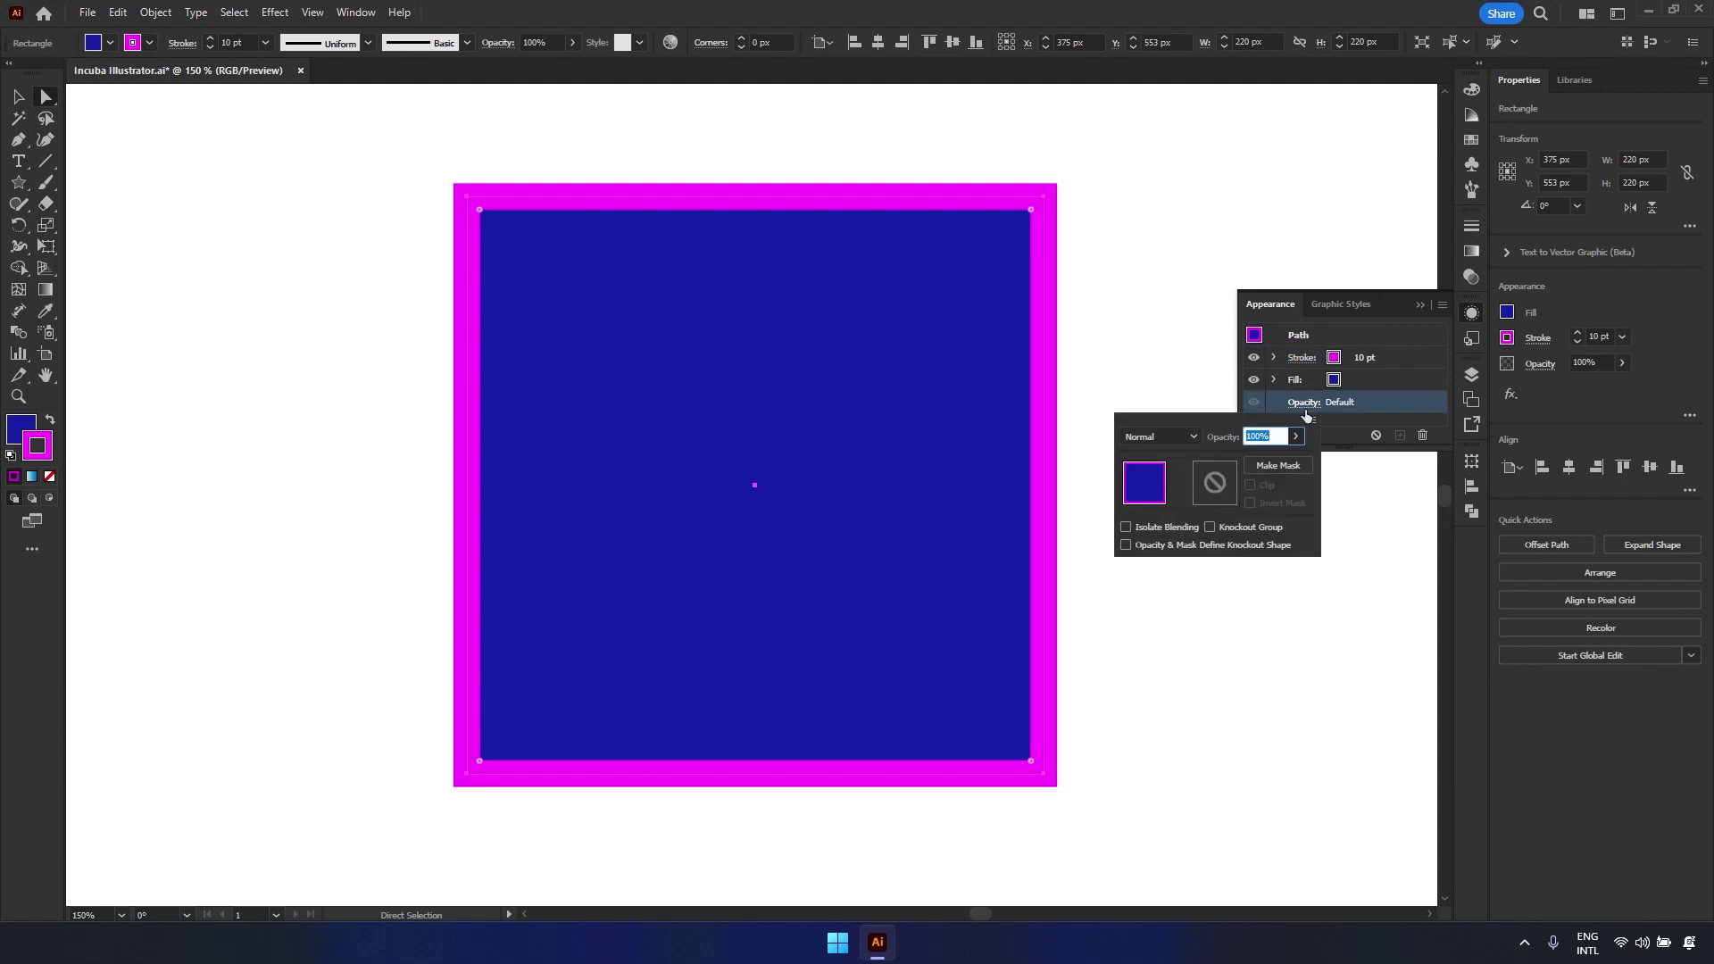
pyautogui.click(1298, 436)
pyautogui.moveTo(1292, 457)
pyautogui.mouseDown()
pyautogui.moveTo(1254, 460)
pyautogui.moveTo(1300, 443)
pyautogui.mouseUp()
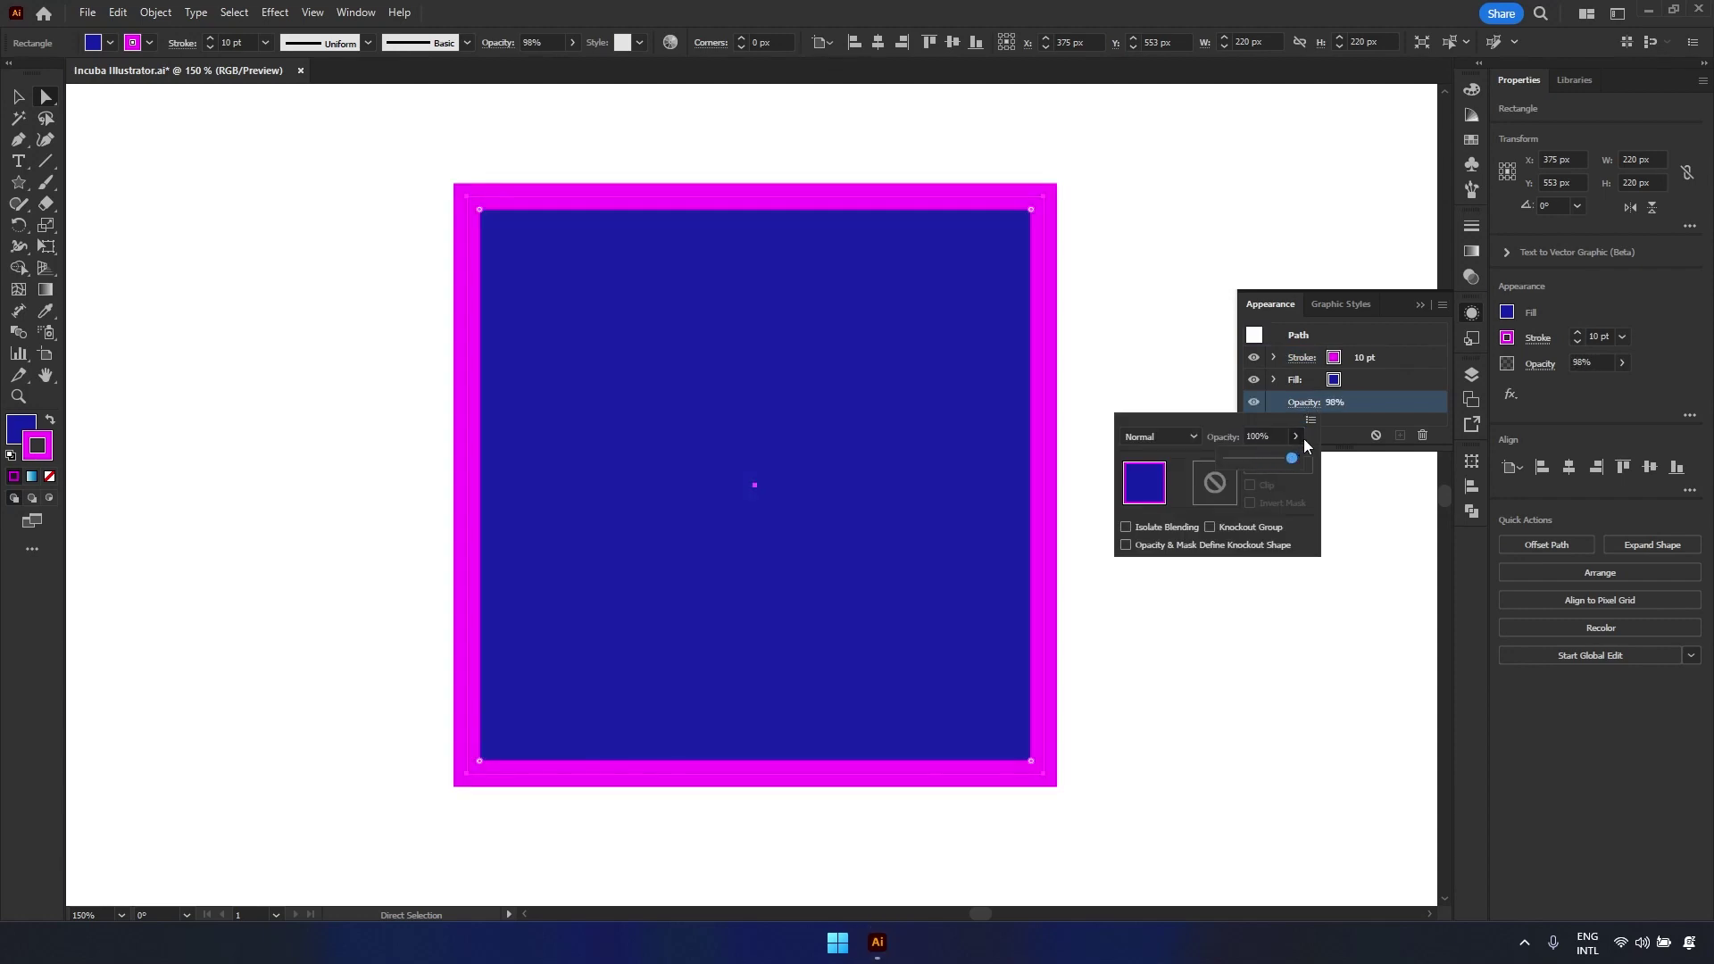
pyautogui.click(1358, 416)
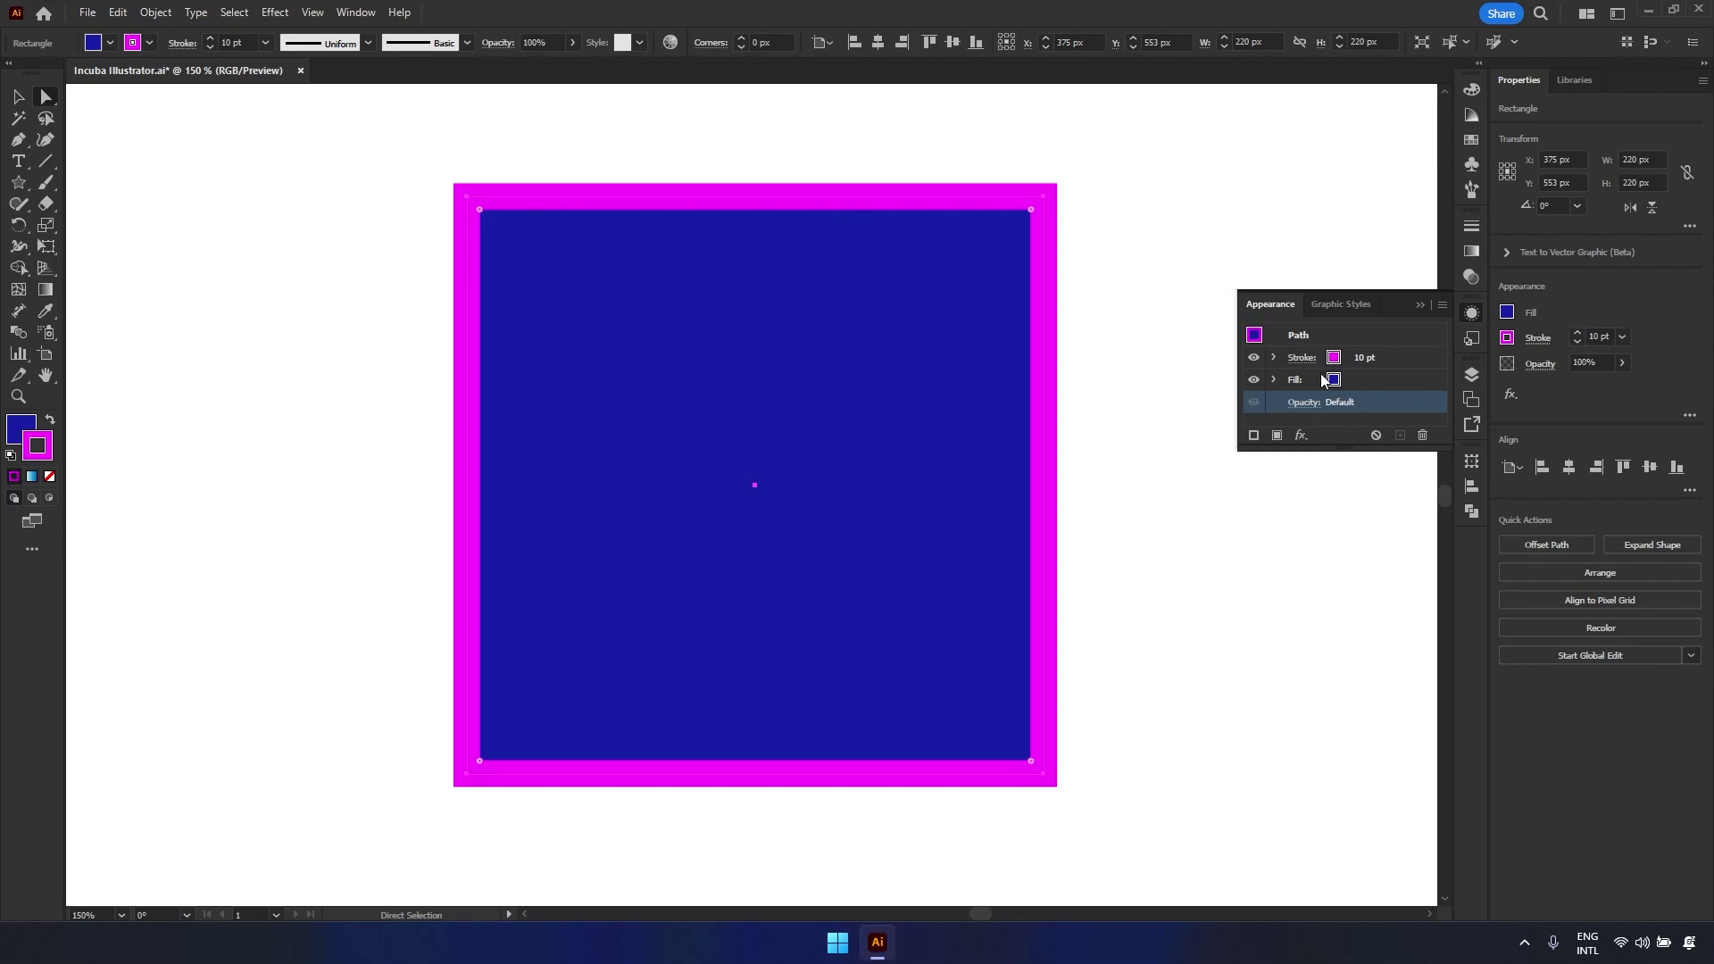
# - Expand the fill's attributes and try lowering only the fill's opacity, returning it to 100%
pyautogui.click(1274, 379)
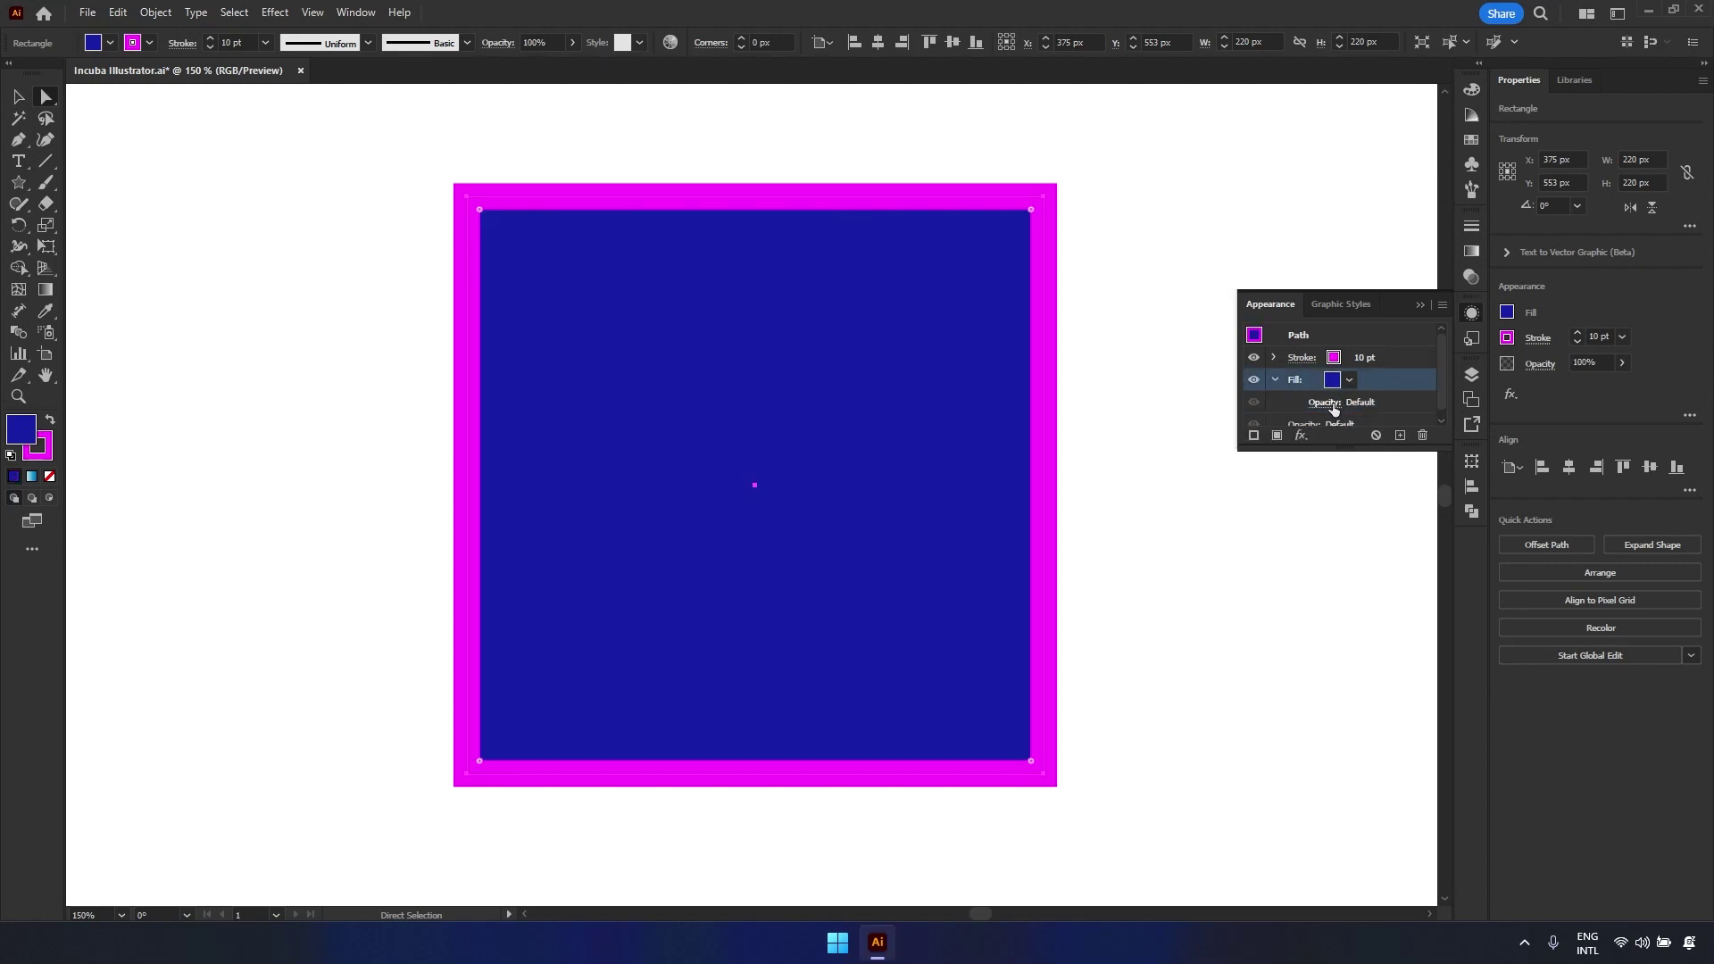
pyautogui.click(1333, 409)
pyautogui.click(1315, 436)
pyautogui.moveTo(1314, 458)
pyautogui.mouseDown()
pyautogui.moveTo(1282, 461)
pyautogui.moveTo(1313, 460)
pyautogui.mouseUp()
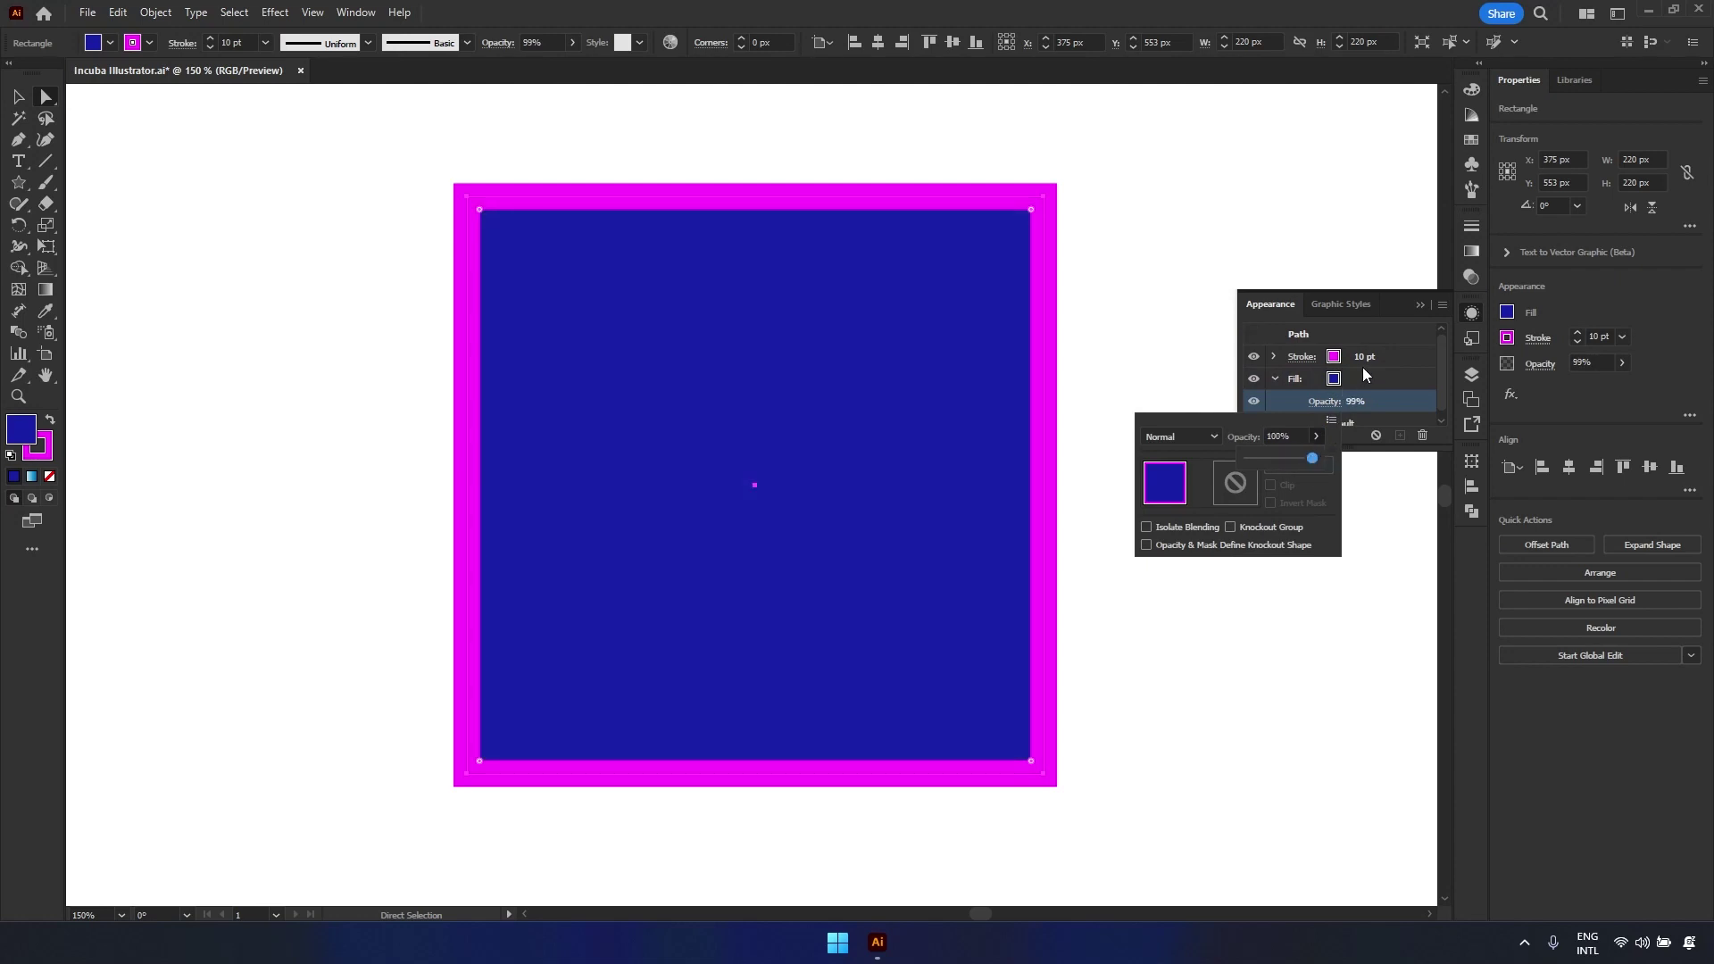
# - Expand the stroke's attributes and try adjusting only the stroke's opacity, leaving it at 100%
pyautogui.click(1276, 356)
pyautogui.click(1329, 381)
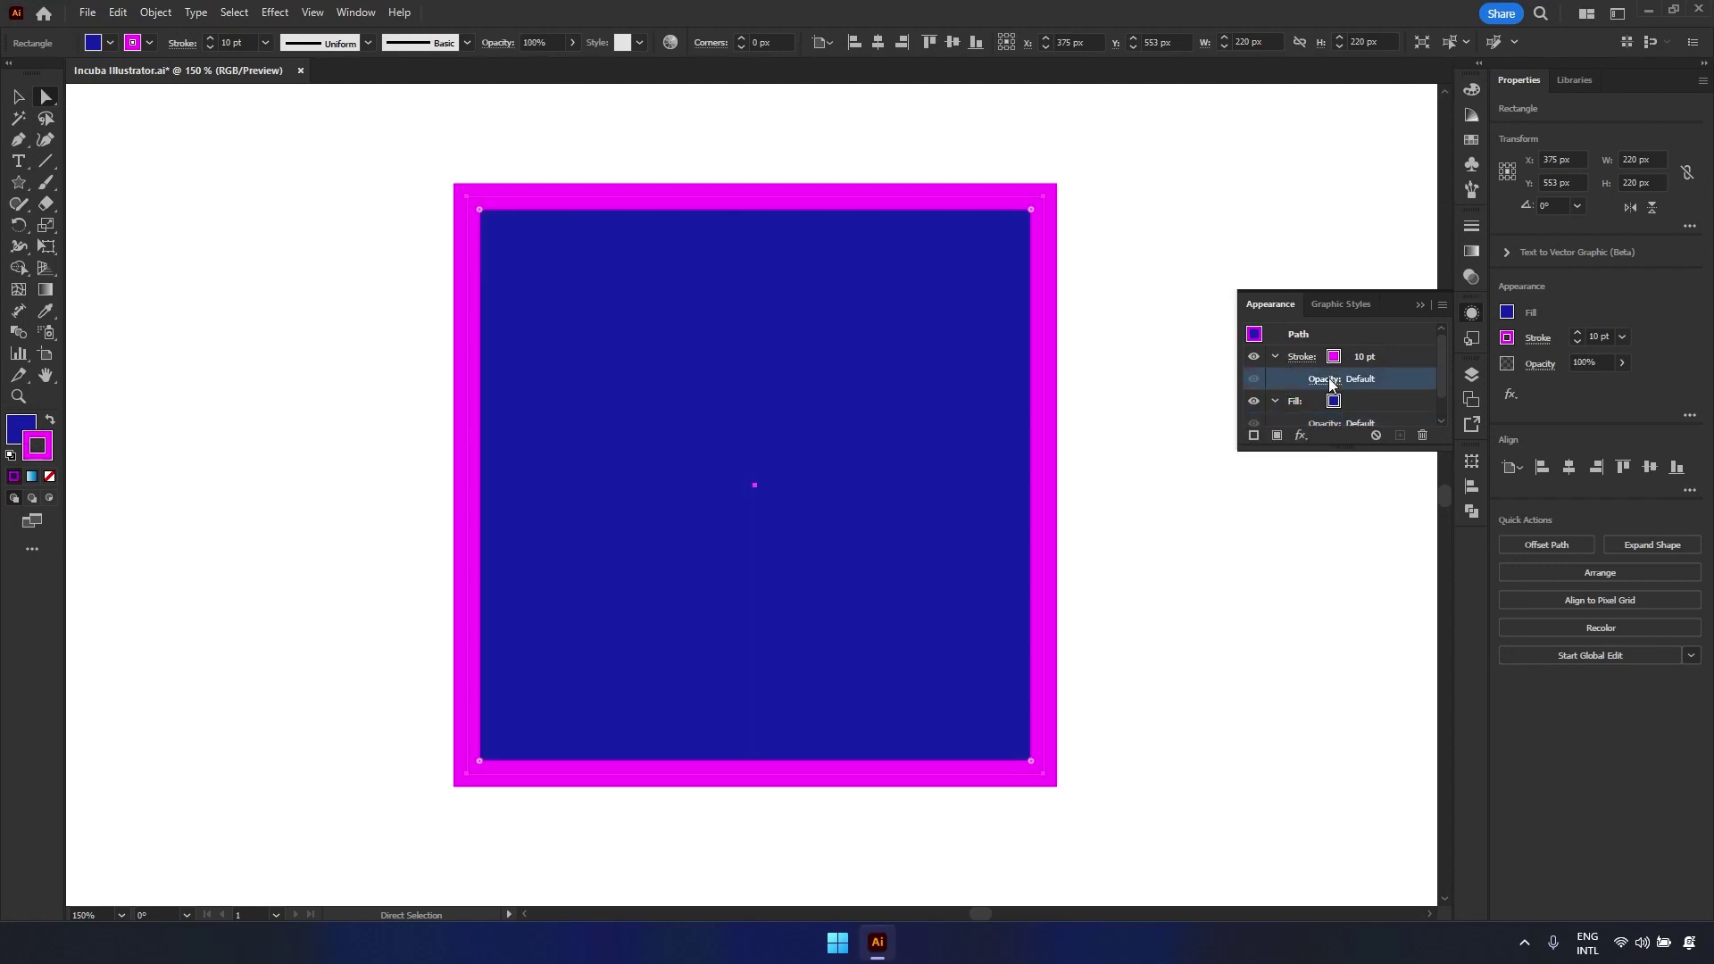
pyautogui.click(1329, 381)
pyautogui.click(1316, 413)
pyautogui.moveTo(1304, 432)
pyautogui.mouseDown()
pyautogui.moveTo(1262, 436)
pyautogui.moveTo(1308, 435)
pyautogui.mouseUp()
pyautogui.press('v')
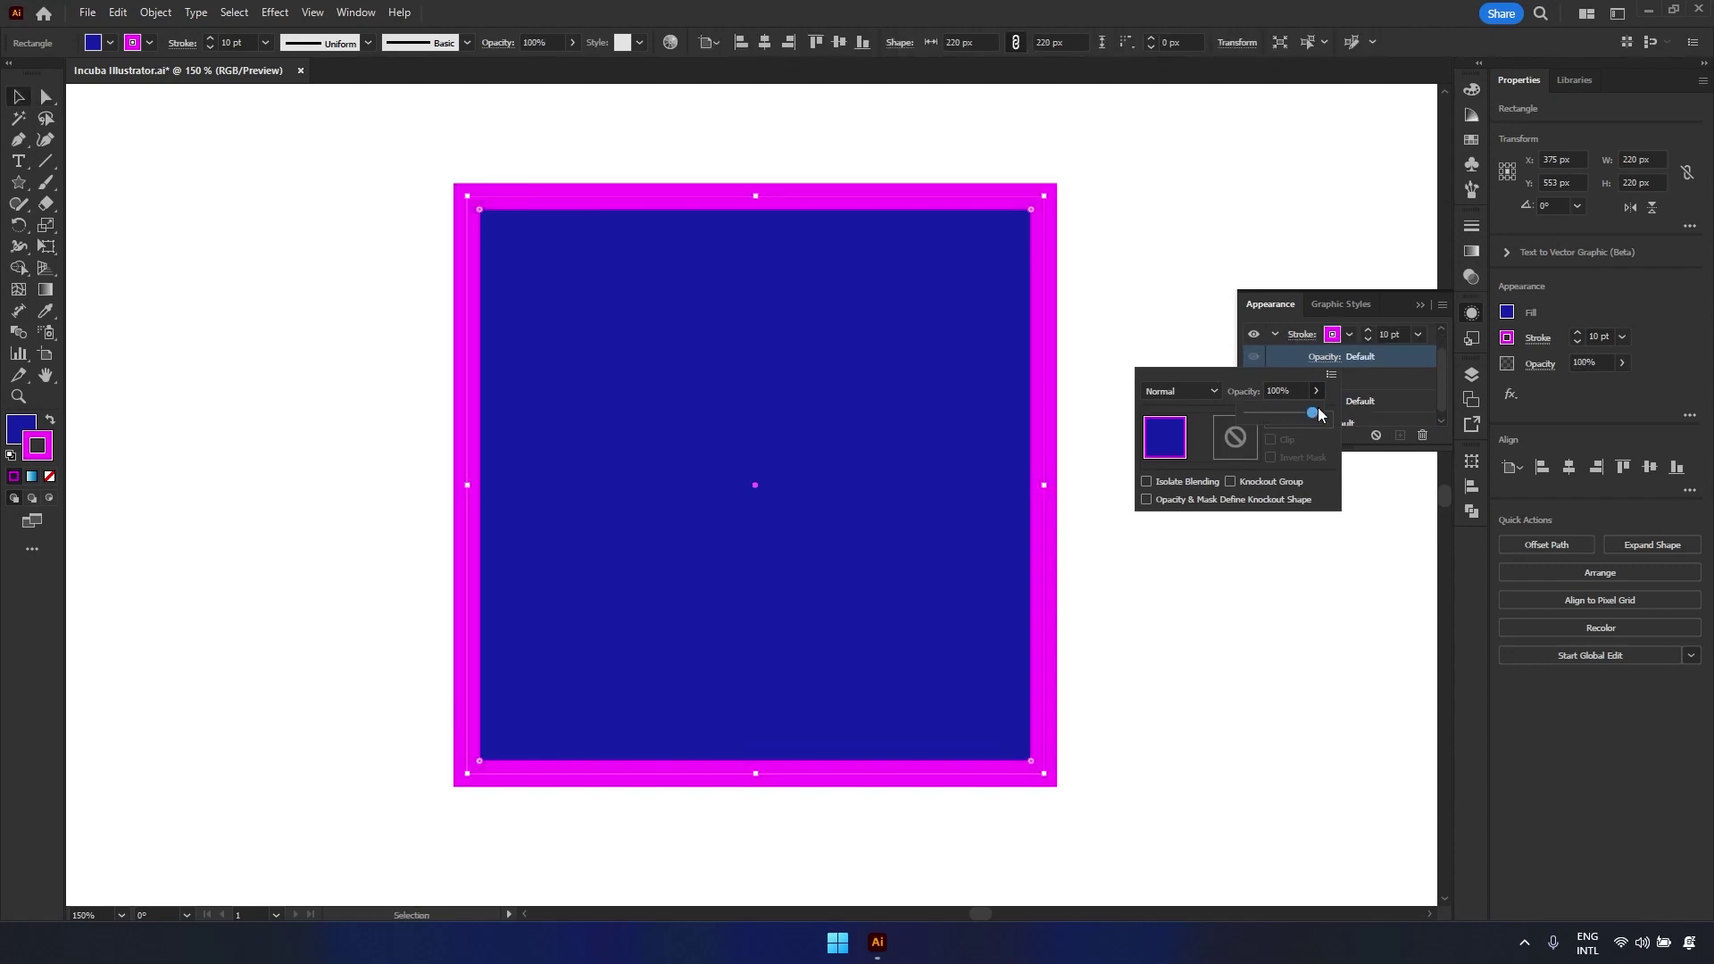
pyautogui.click(1362, 434)
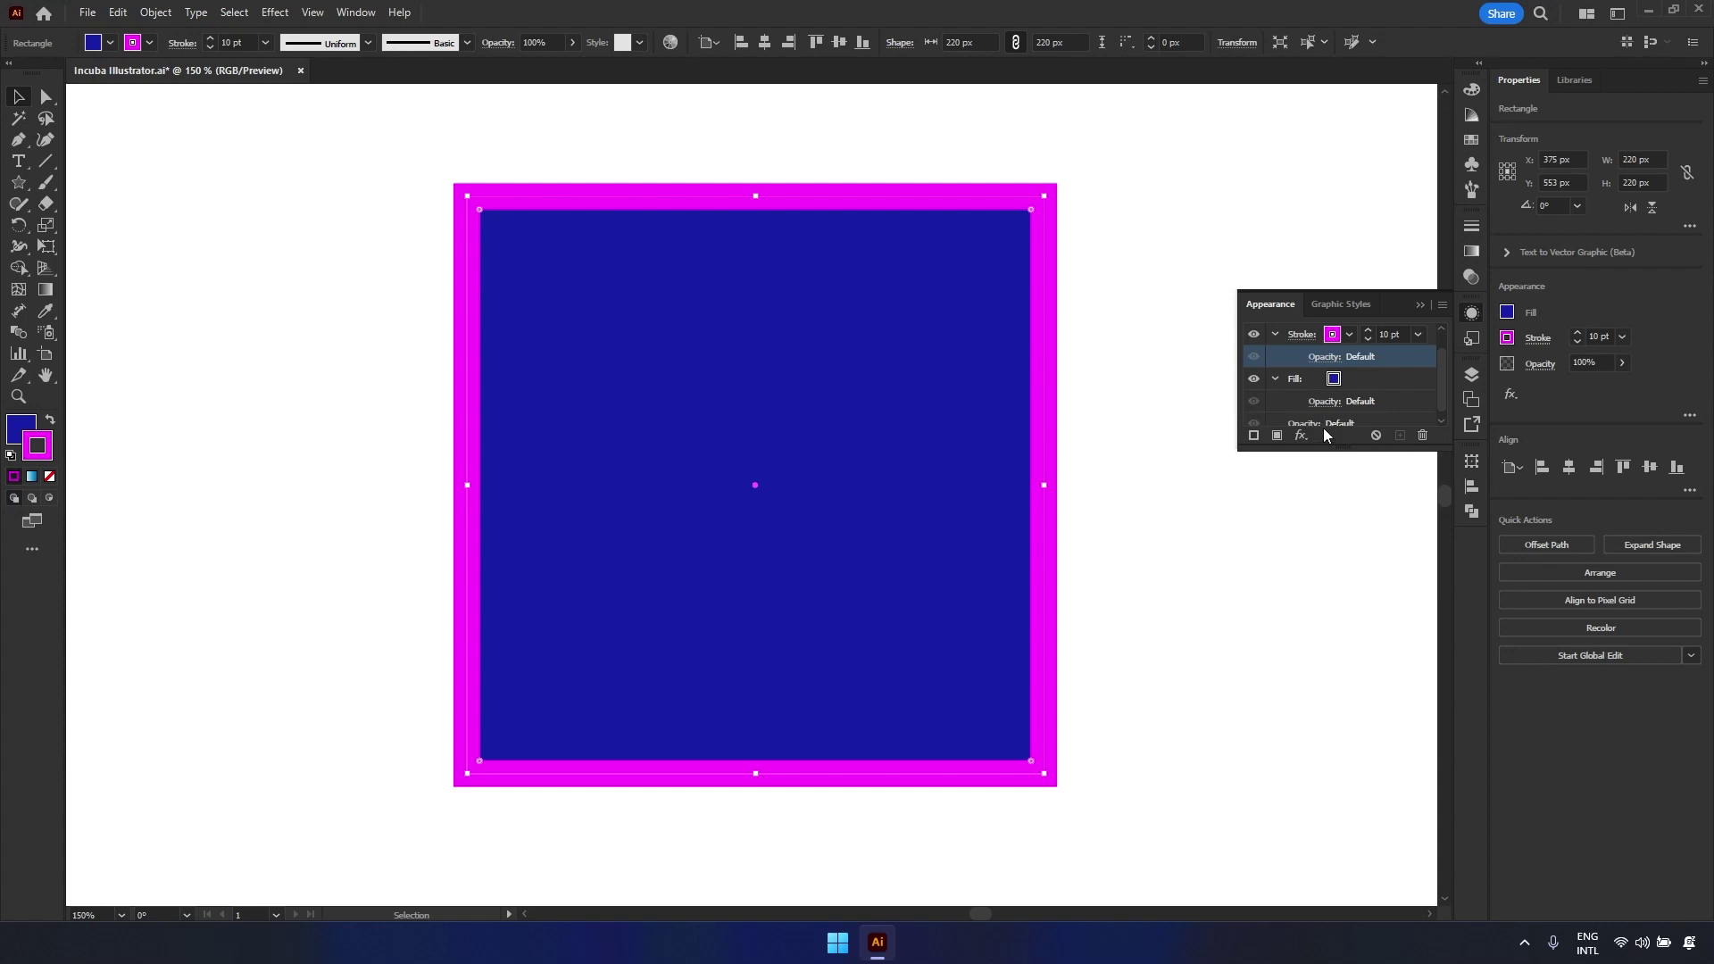
# - Hide and show the square's stroke, and do the same with its fill
pyautogui.click(1254, 334)
pyautogui.click(1254, 334)
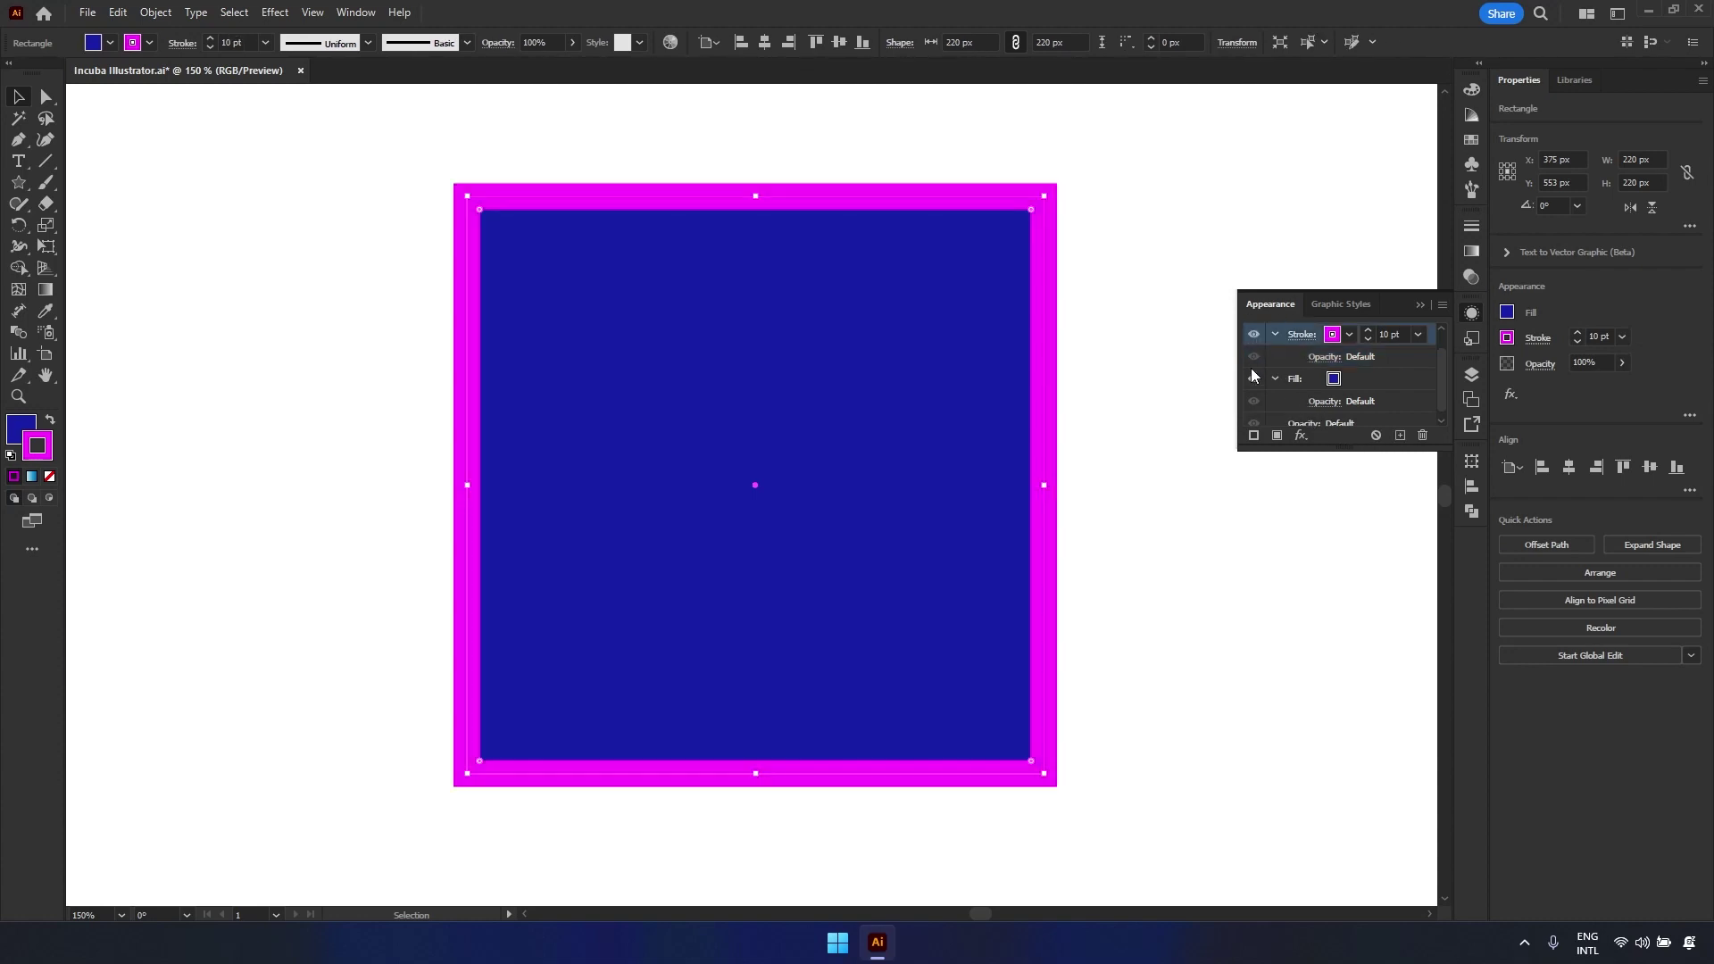
pyautogui.click(1253, 379)
pyautogui.click(1253, 379)
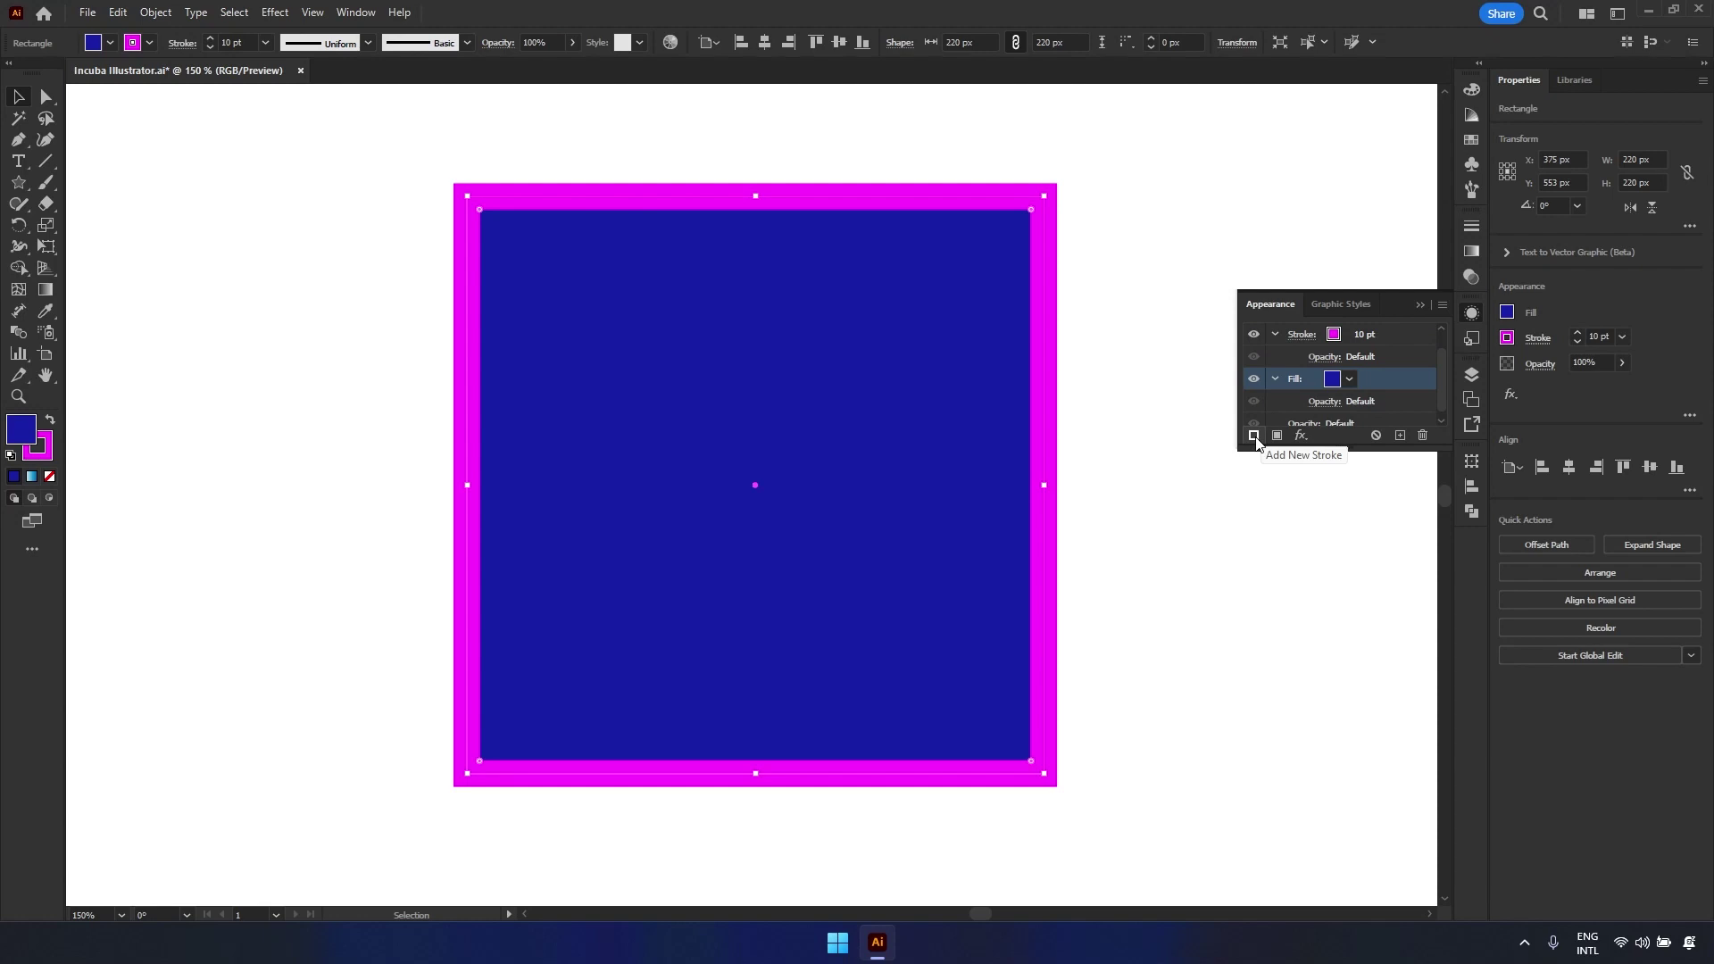
# - Examine the effects that can be added to the square's fill, and close the list without applying any
pyautogui.click(1301, 435)
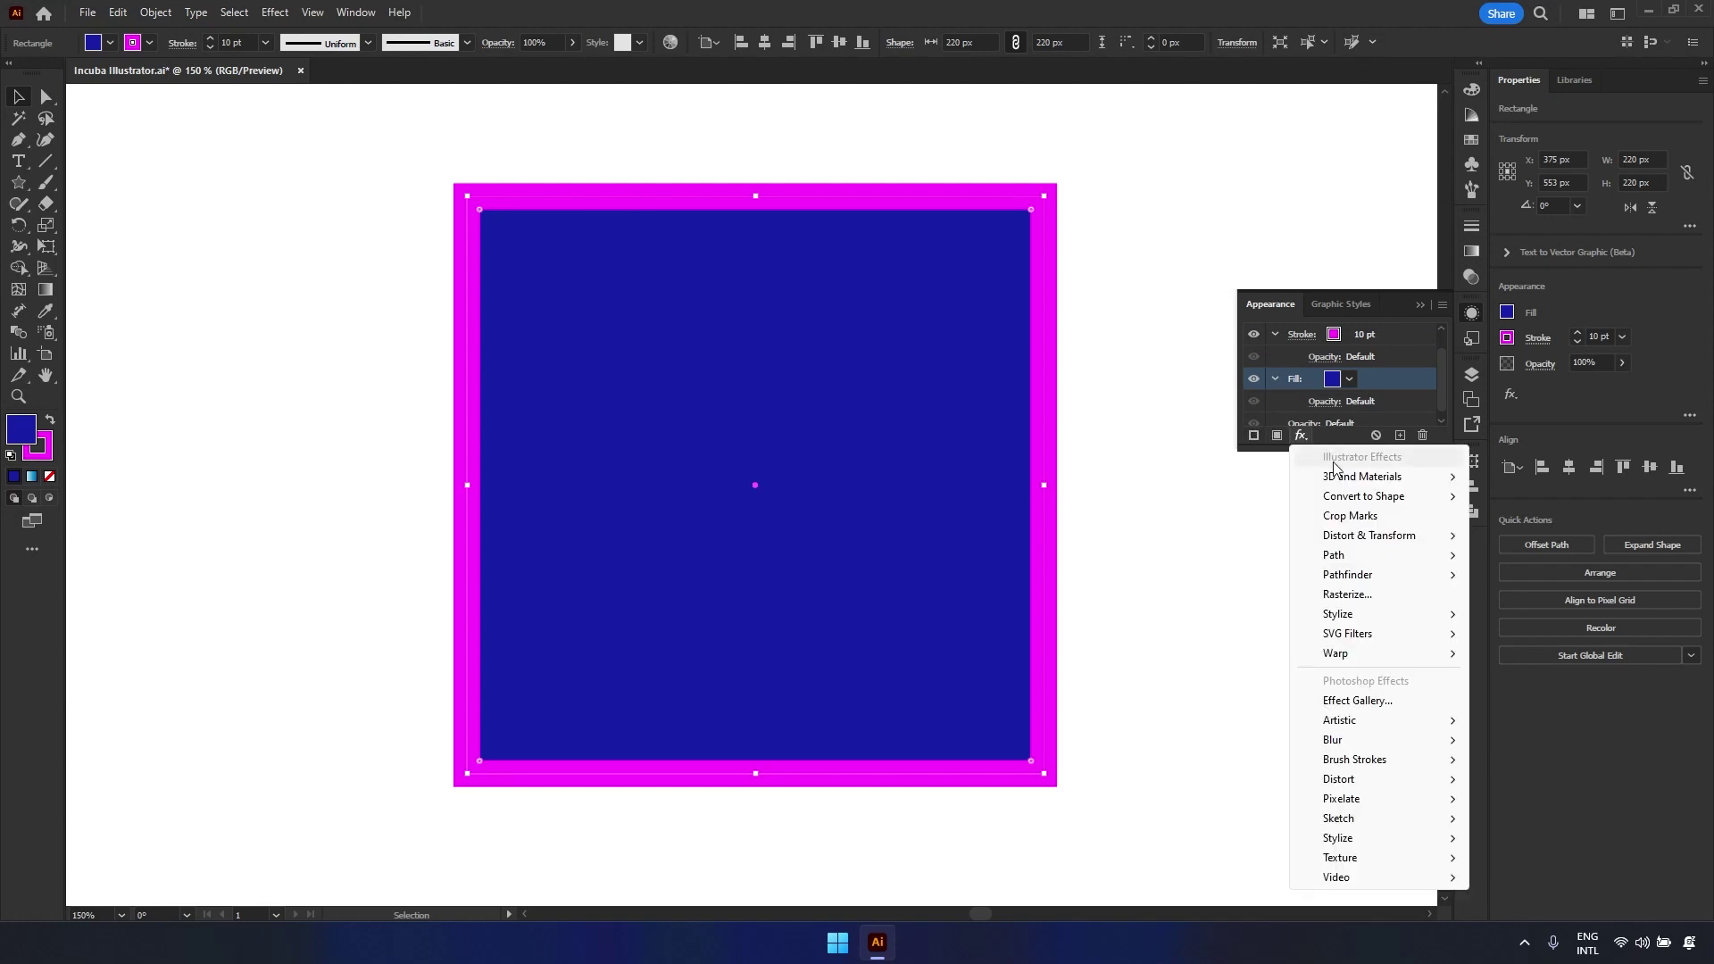
pyautogui.moveTo(1350, 744)
pyautogui.click(1343, 432)
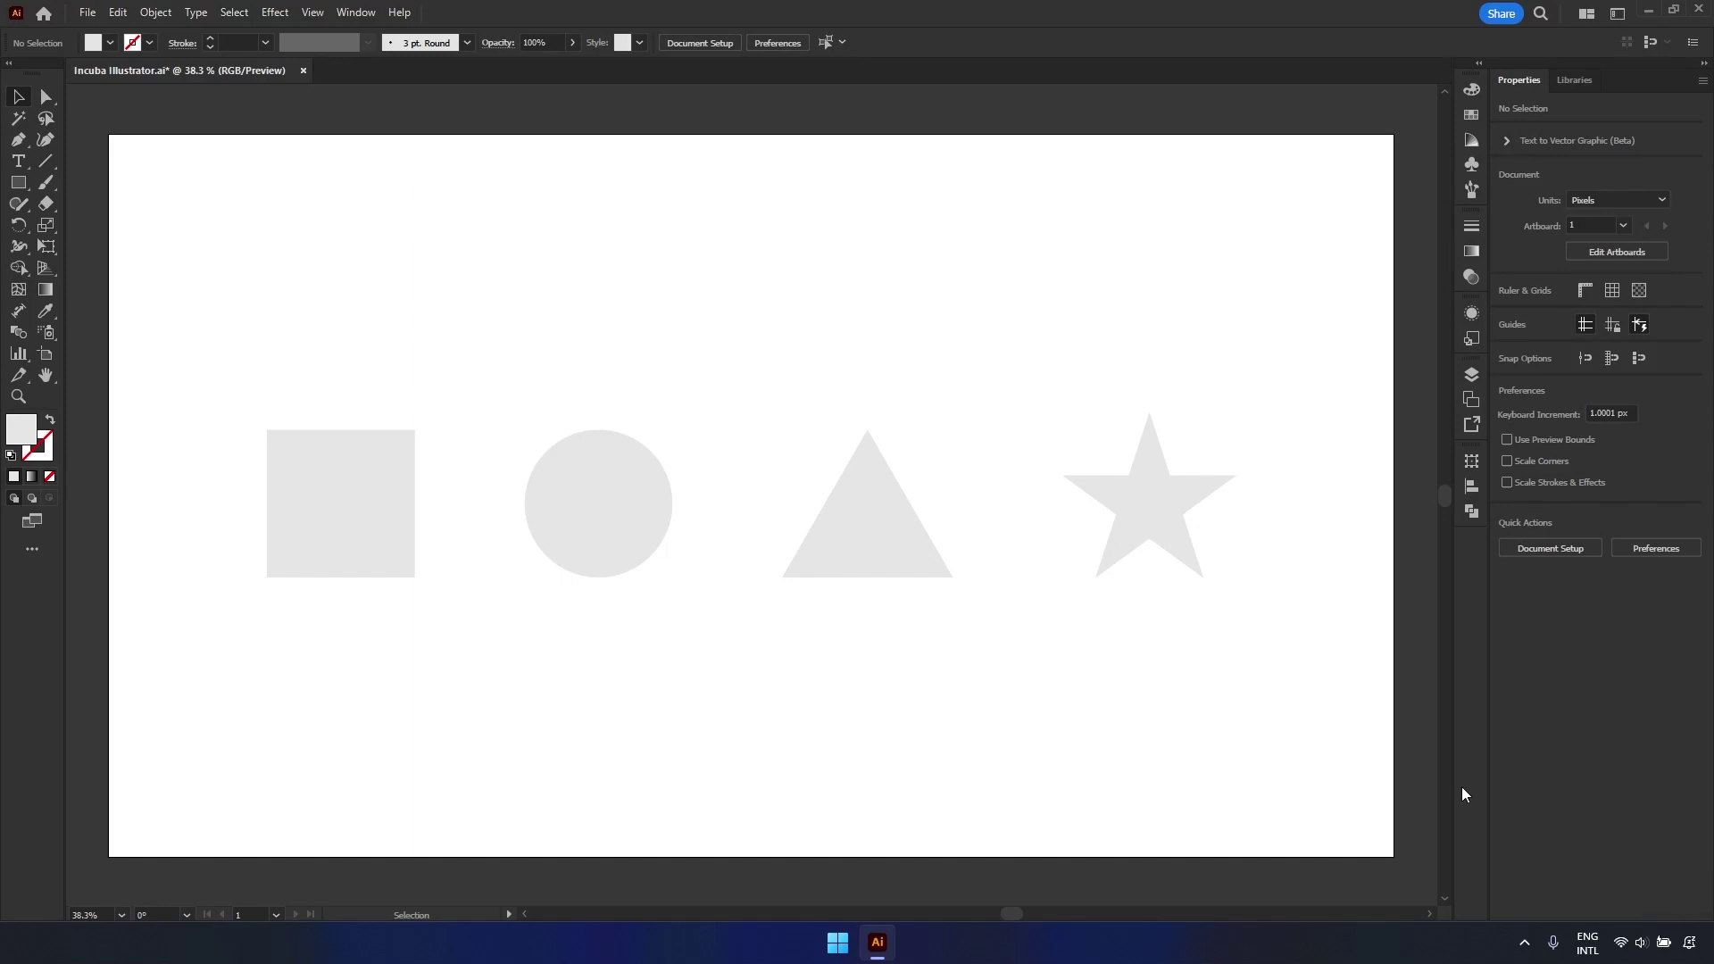
# - Recolor the light gray square's fill to blue #123ddb with the Color Picker, adjusting its saturation and hue
pyautogui.click(366, 526)
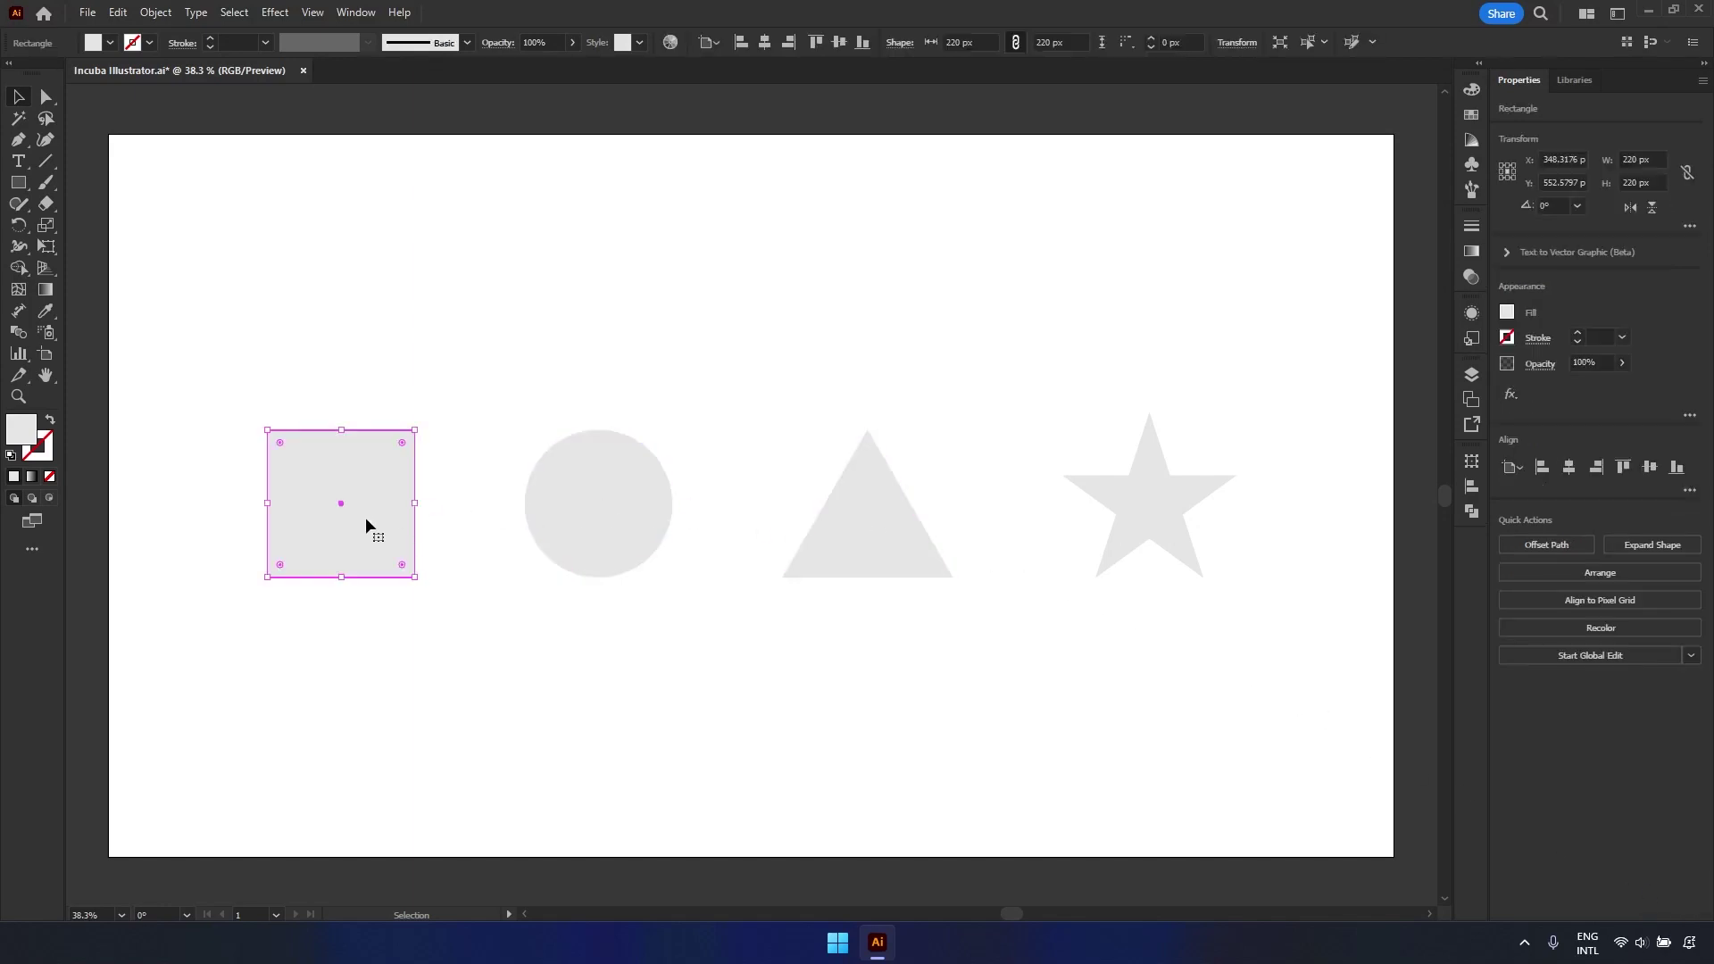
pyautogui.doubleClick(28, 436)
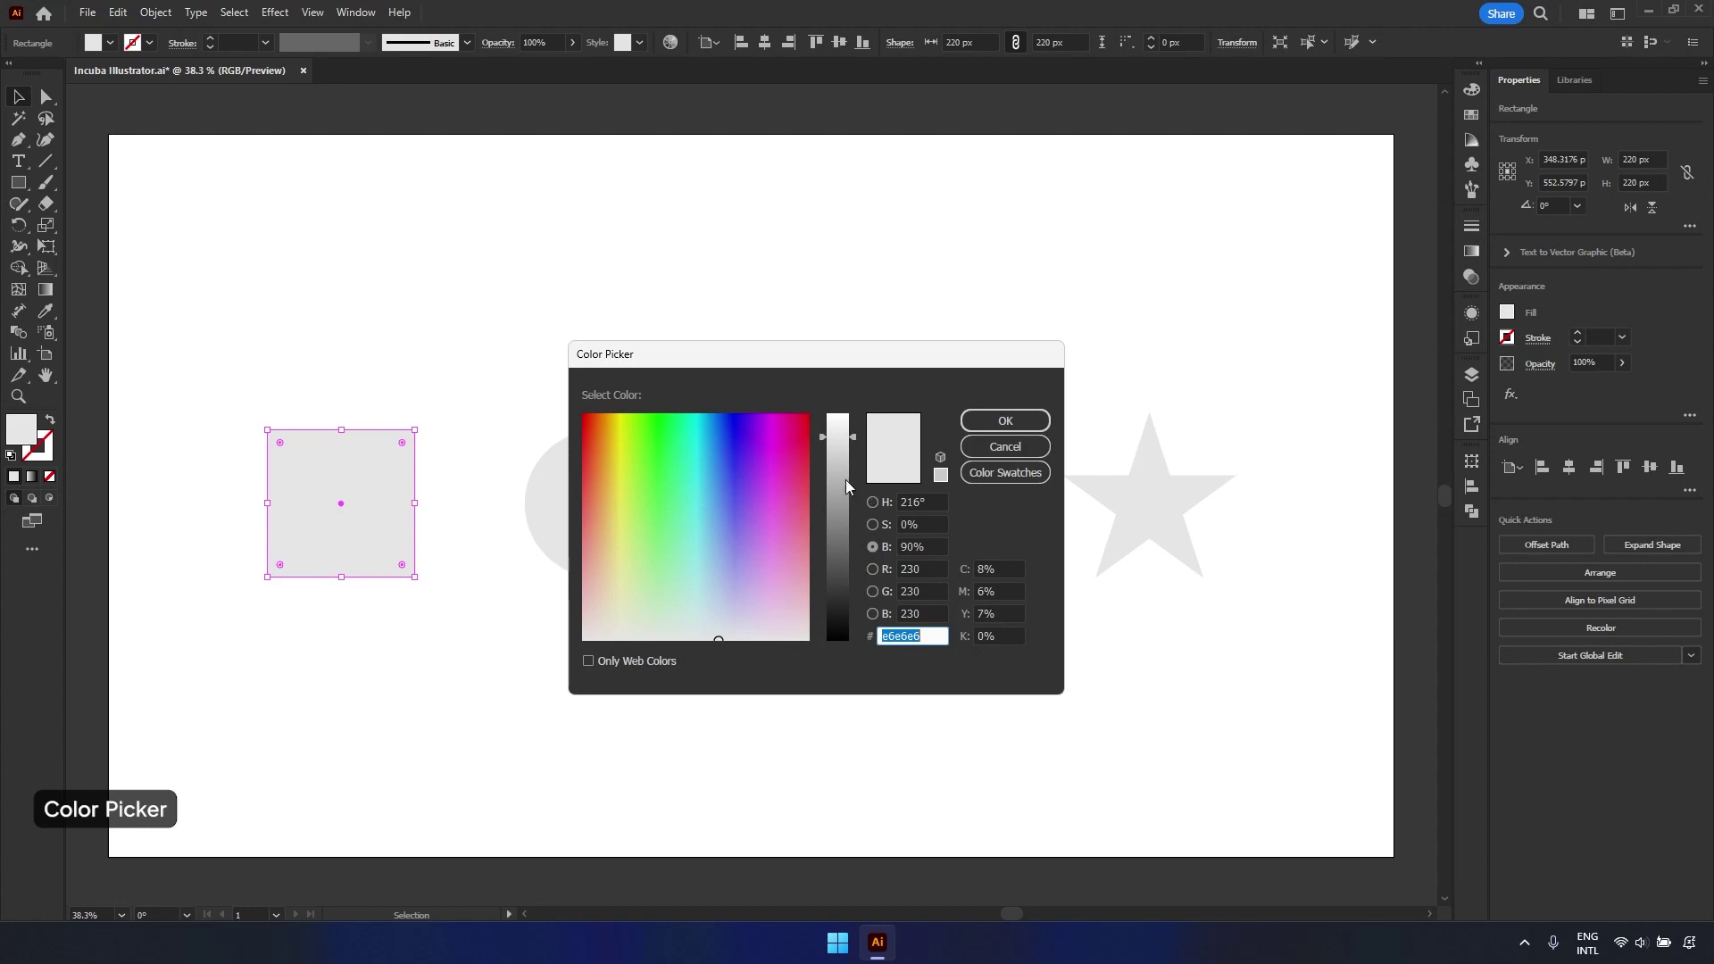
pyautogui.moveTo(854, 438)
pyautogui.mouseDown()
pyautogui.moveTo(859, 546)
pyautogui.moveTo(860, 447)
pyautogui.mouseUp()
pyautogui.click(872, 524)
pyautogui.moveTo(848, 616); pyautogui.dragTo(857, 432)
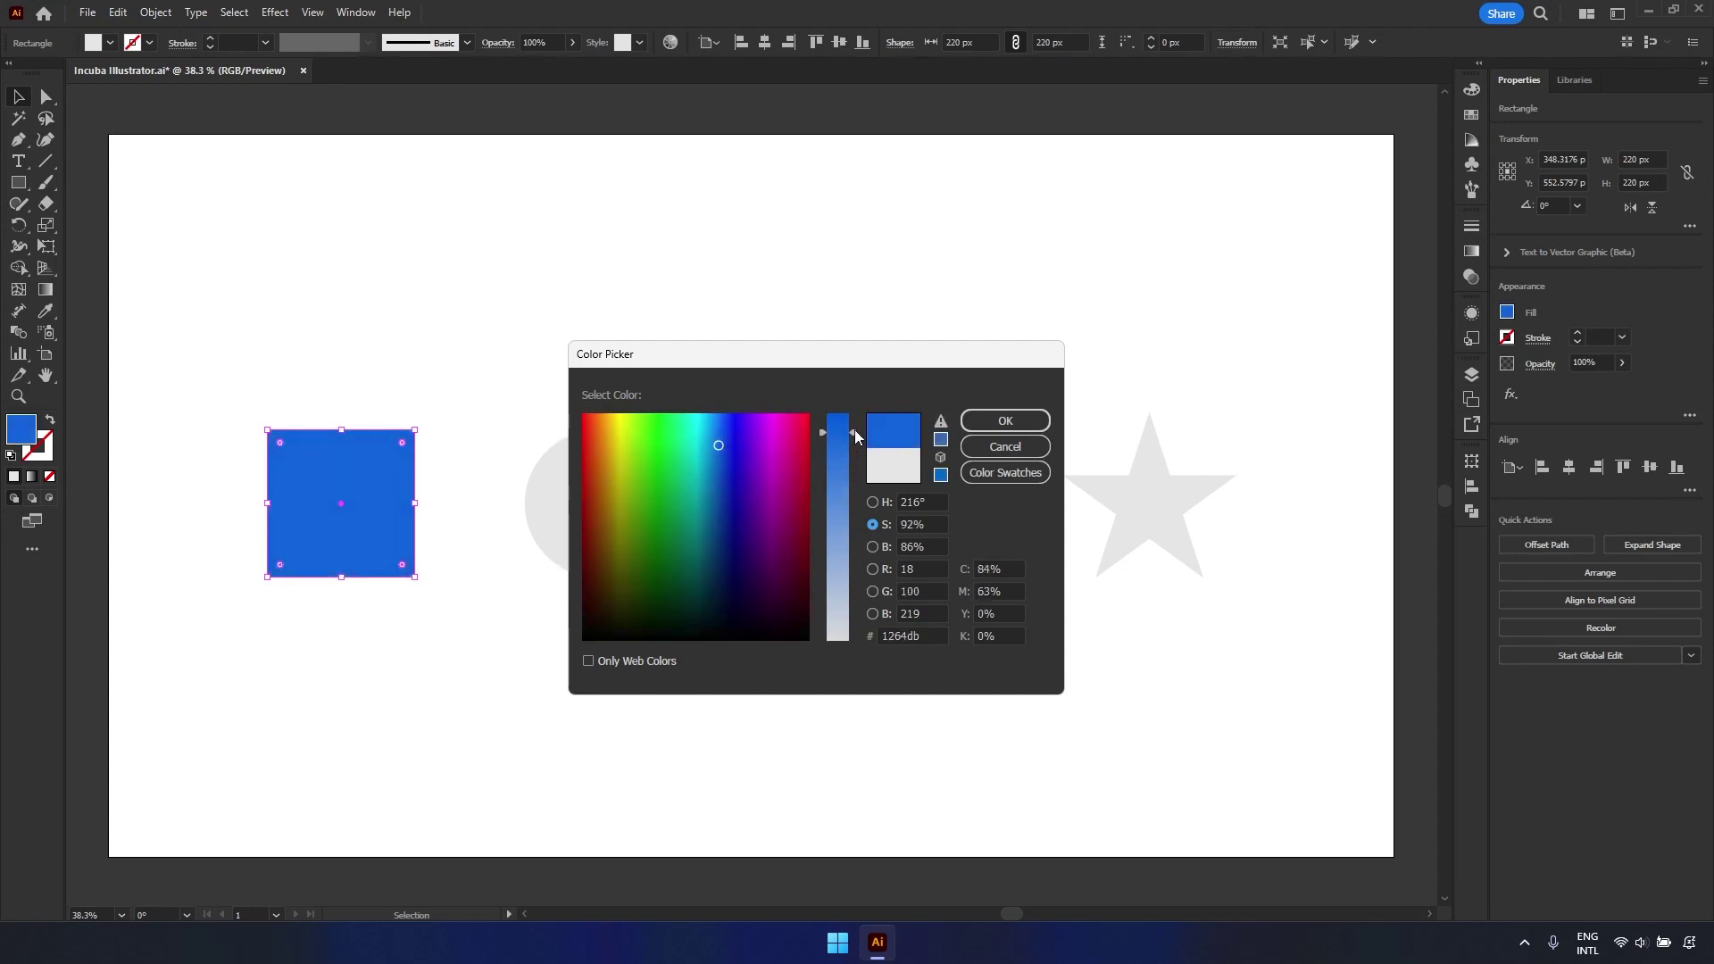
pyautogui.click(872, 501)
pyautogui.click(854, 532)
pyautogui.moveTo(853, 532); pyautogui.dragTo(859, 497)
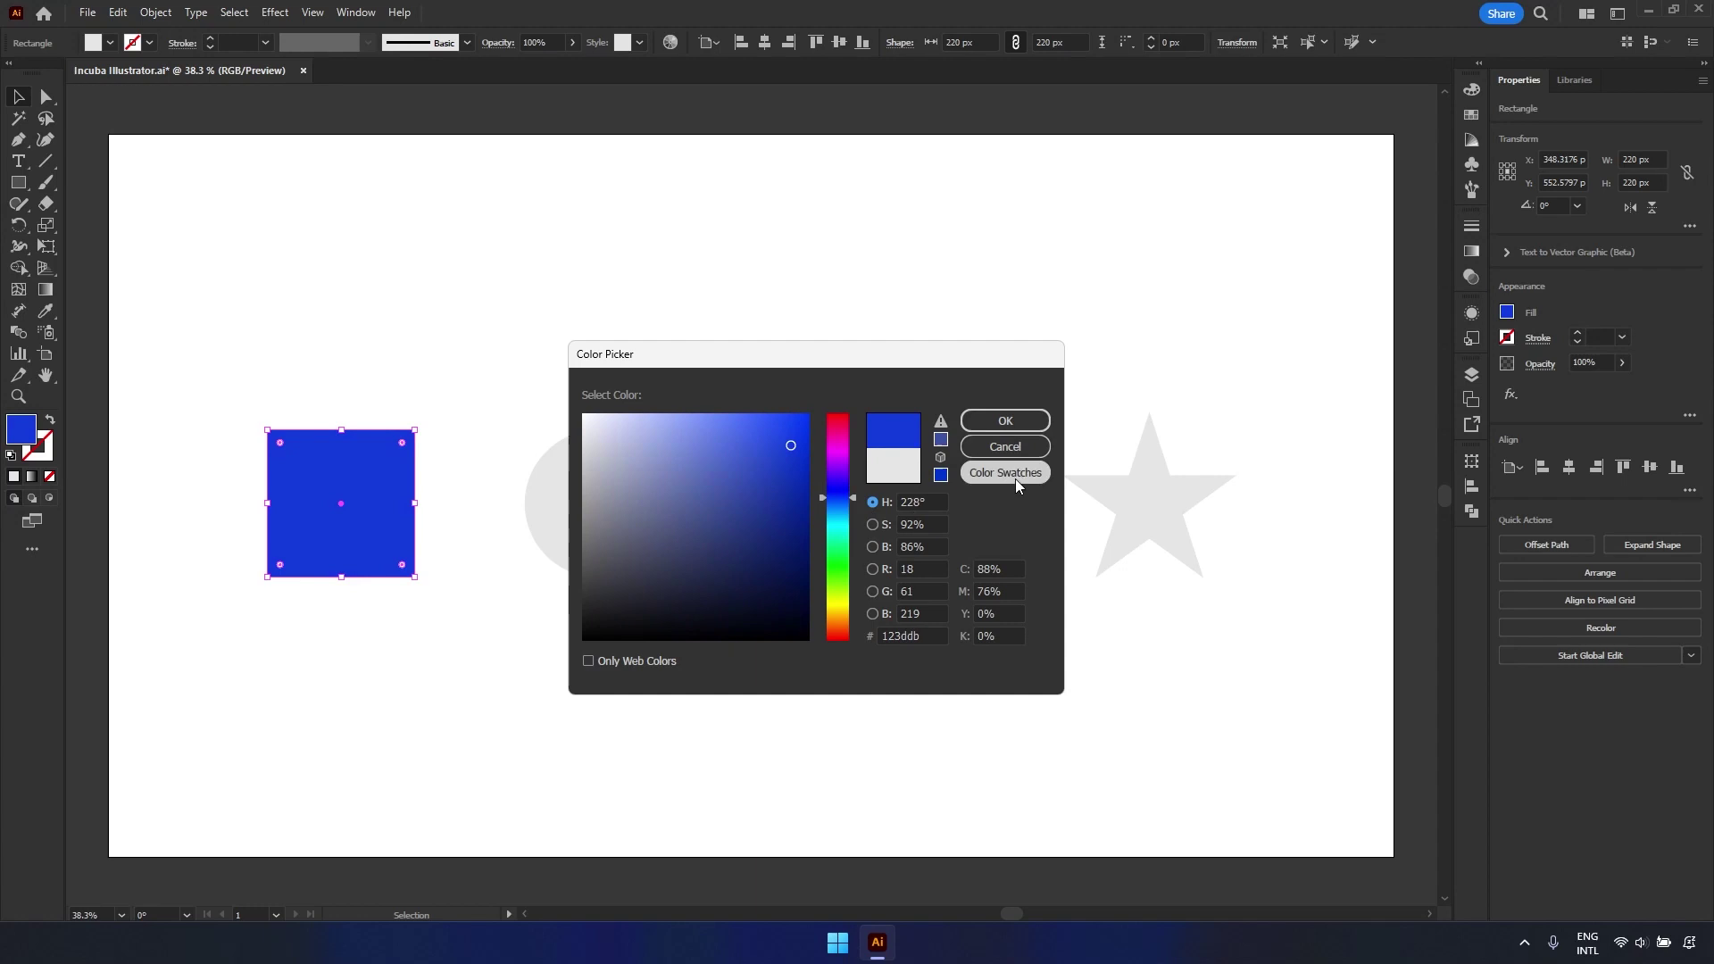
pyautogui.click(1021, 419)
# - Recolor the circle's fill to blue #0059d7 by picking a spectrum color and adjusting its RGB values
pyautogui.click(605, 516)
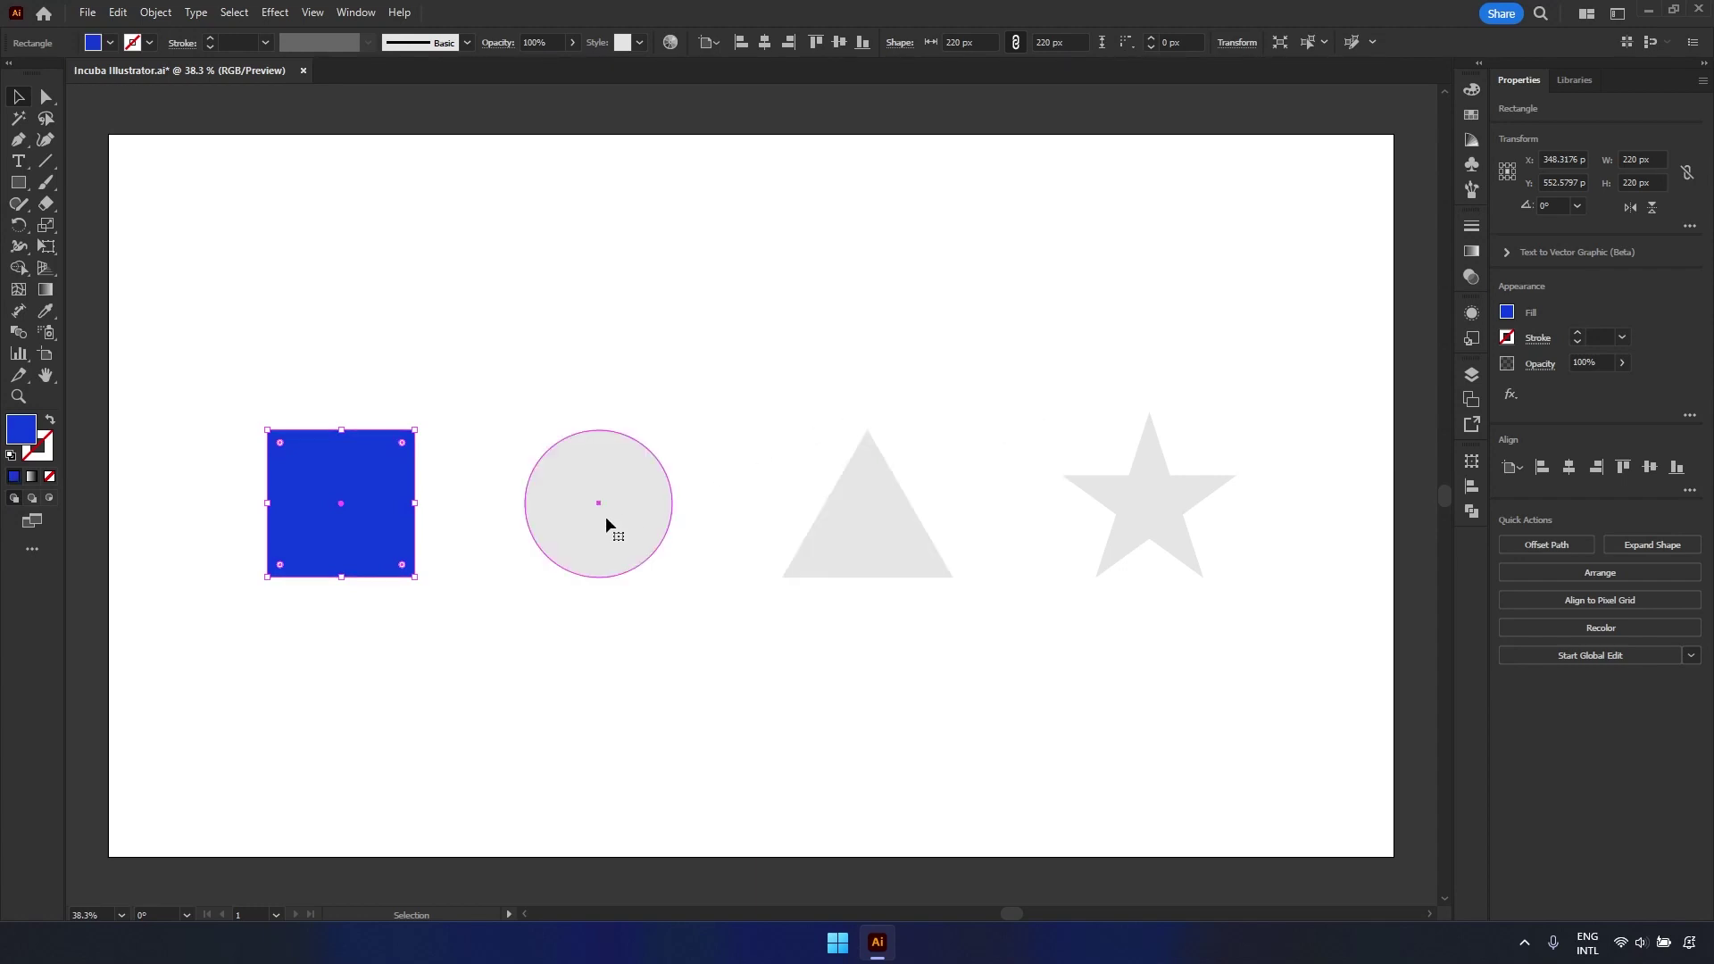
pyautogui.click(1507, 314)
pyautogui.moveTo(1441, 501); pyautogui.dragTo(1434, 500)
pyautogui.moveTo(1439, 441); pyautogui.dragTo(1399, 410)
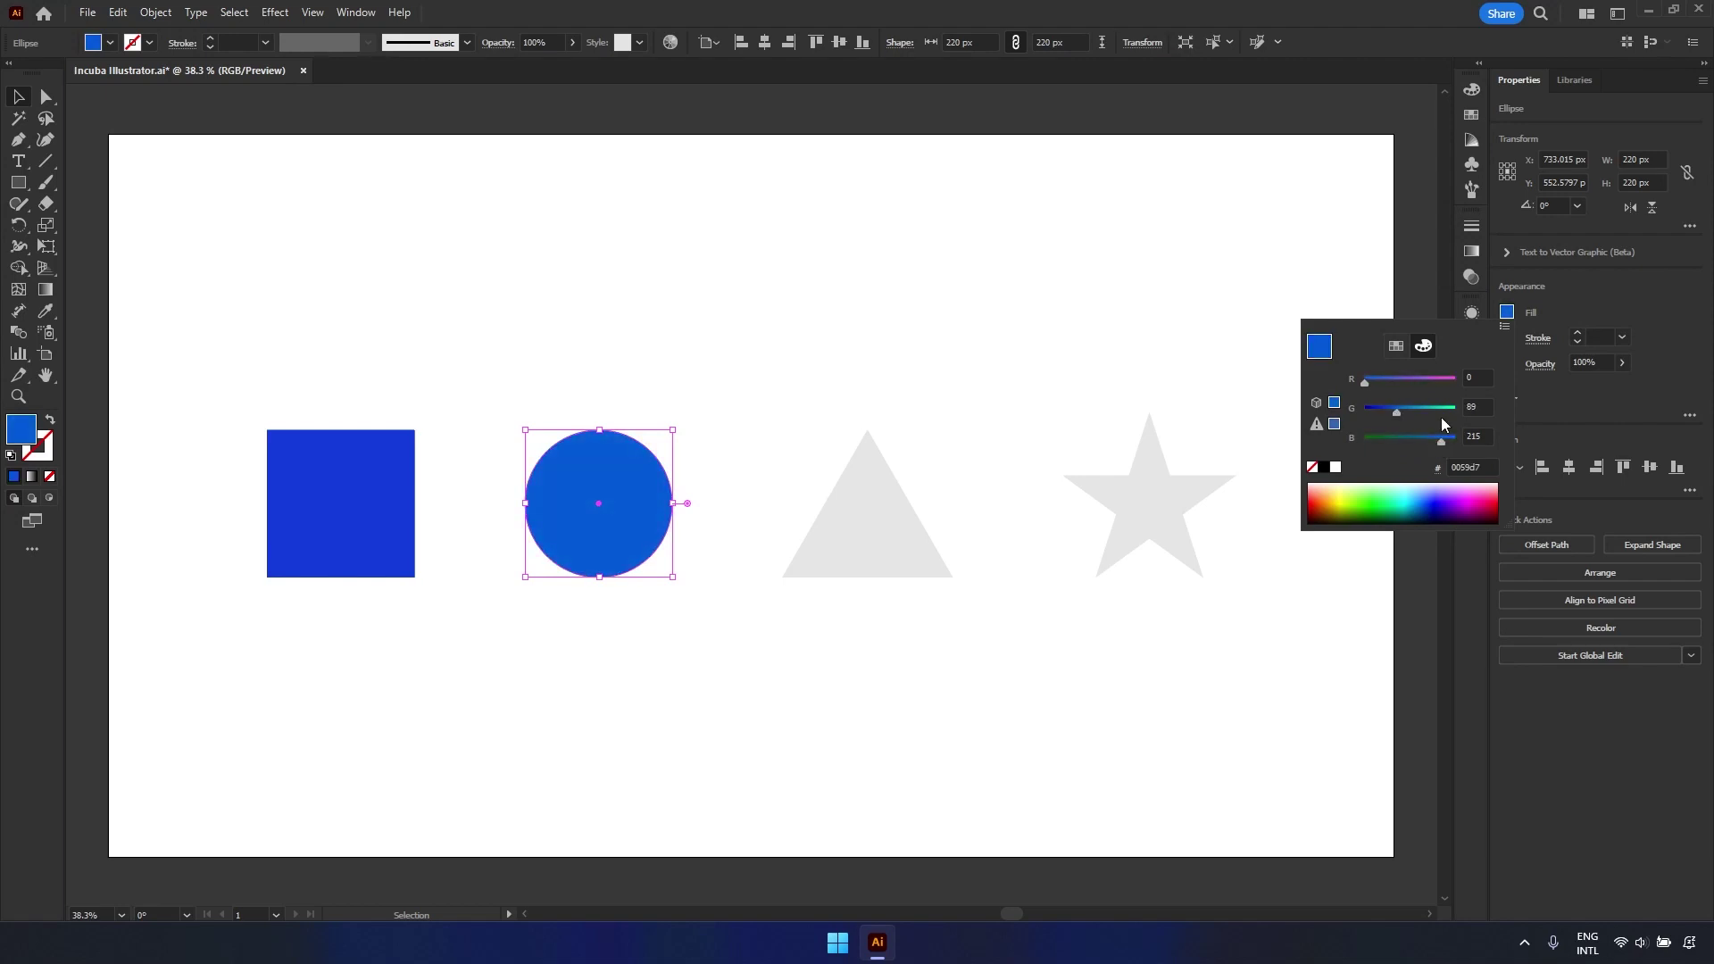
pyautogui.click(1584, 412)
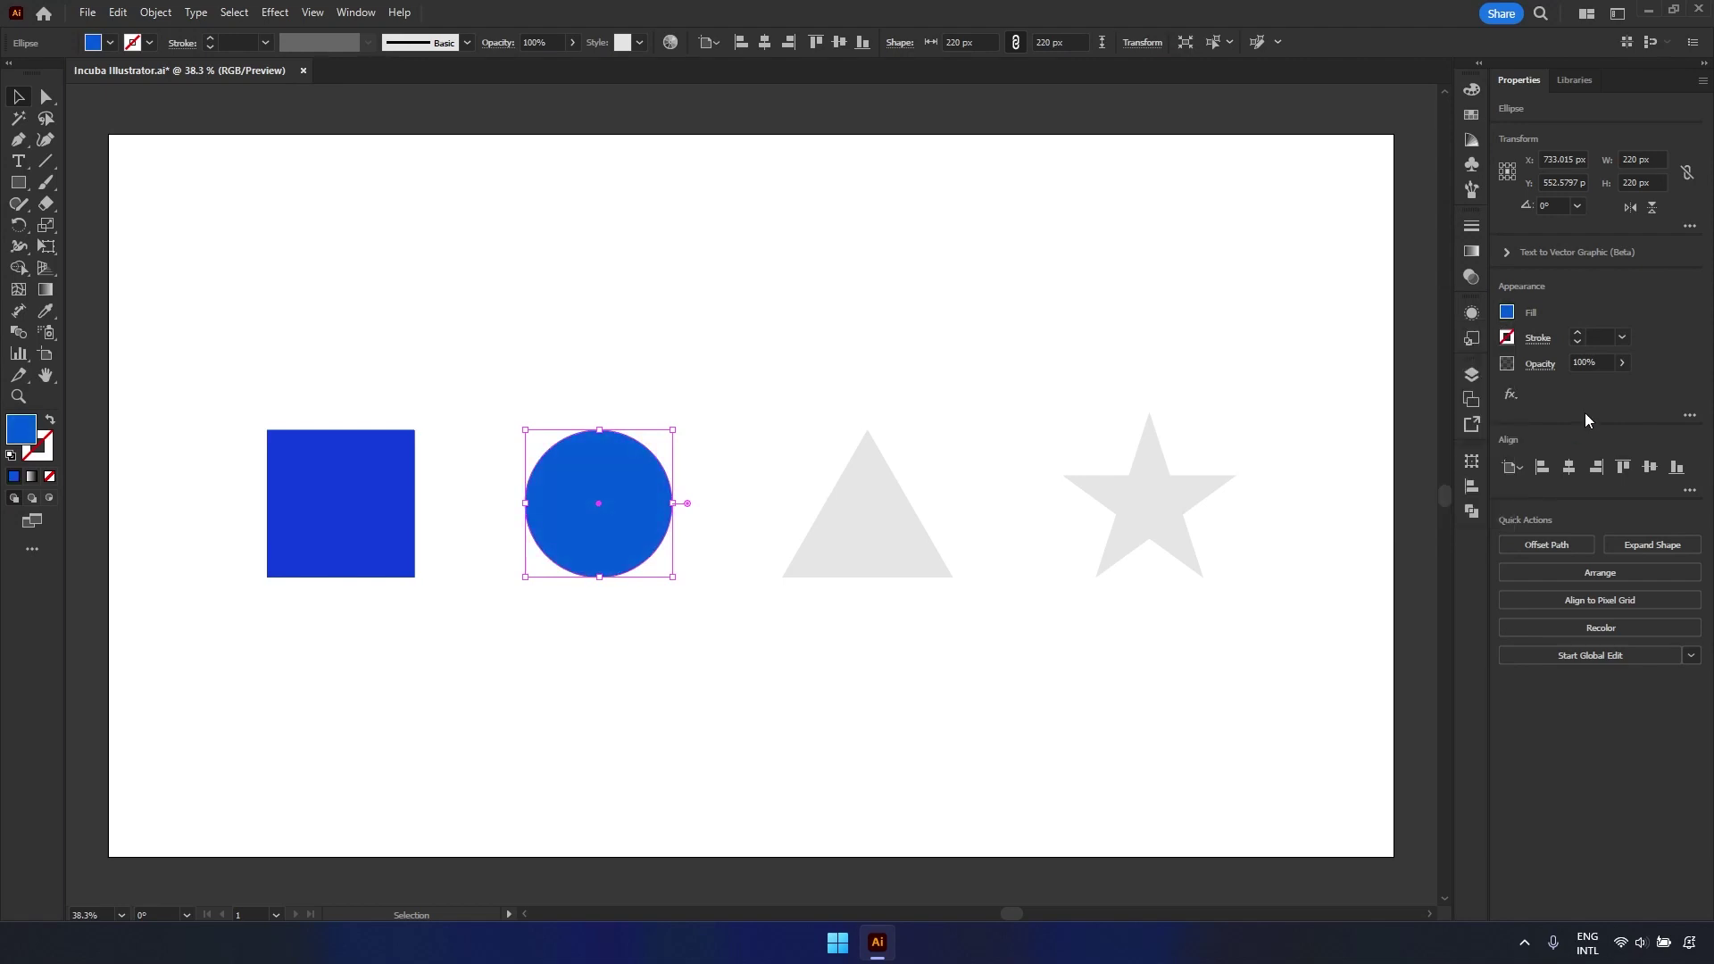
# - Recolor the triangle's fill to teal #0098b9 with the Color panel's spectrum and RGB sliders
pyautogui.click(918, 551)
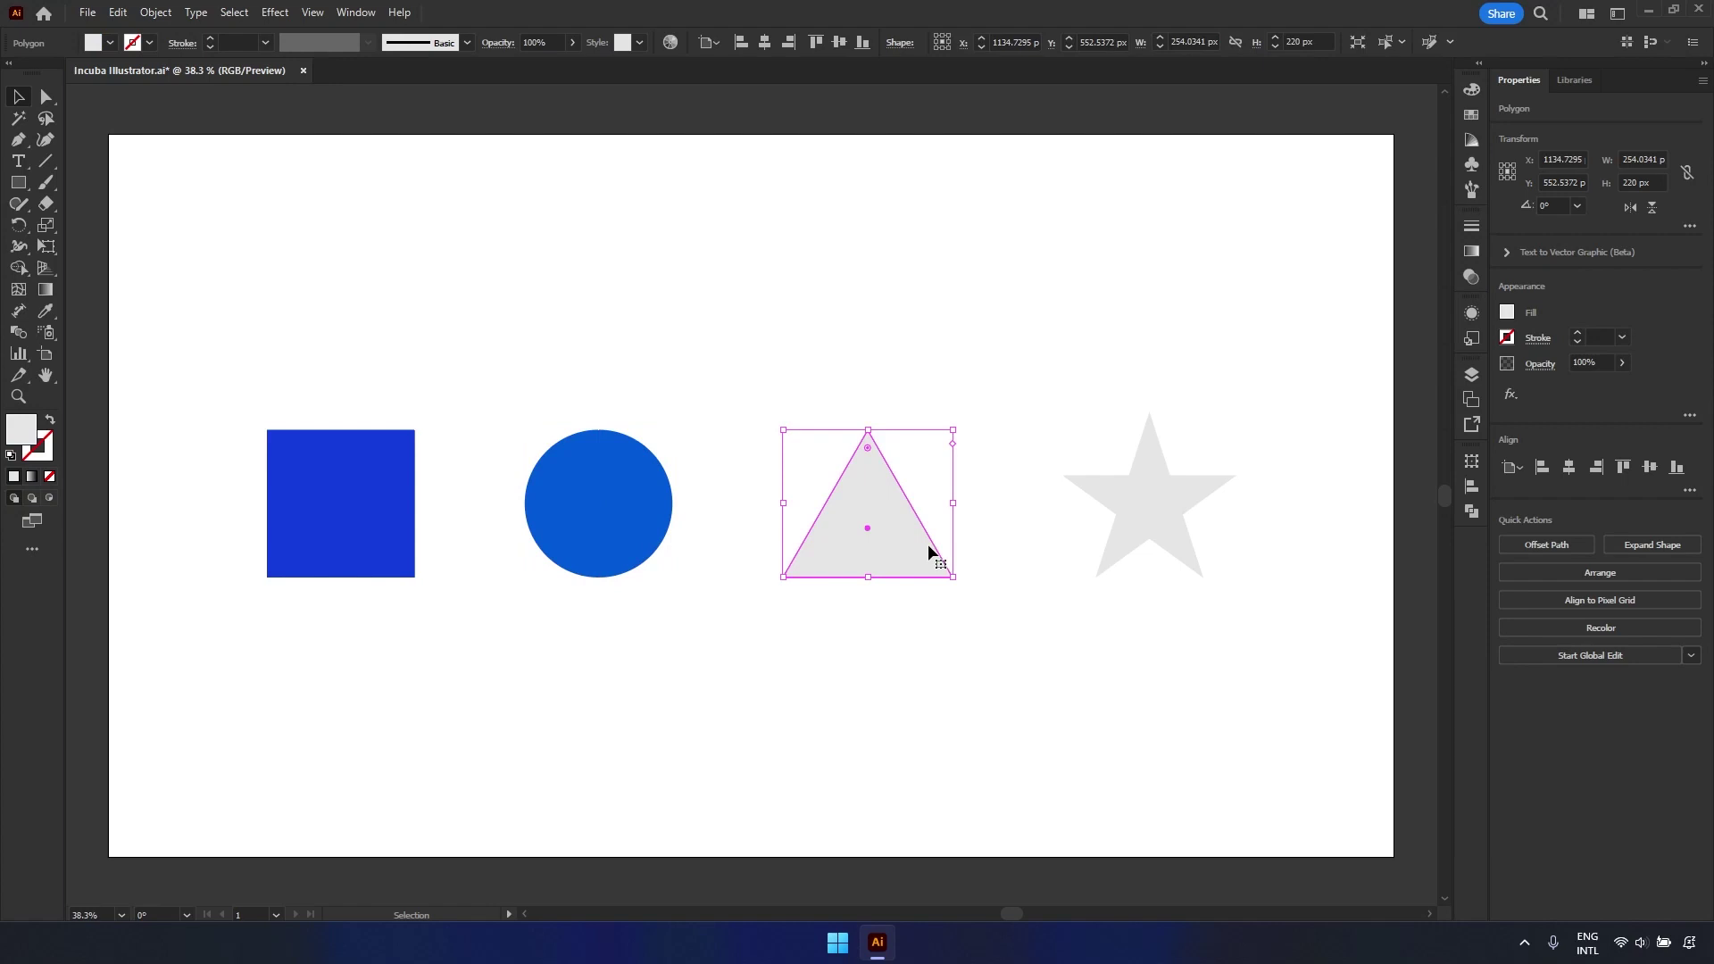
pyautogui.click(1471, 90)
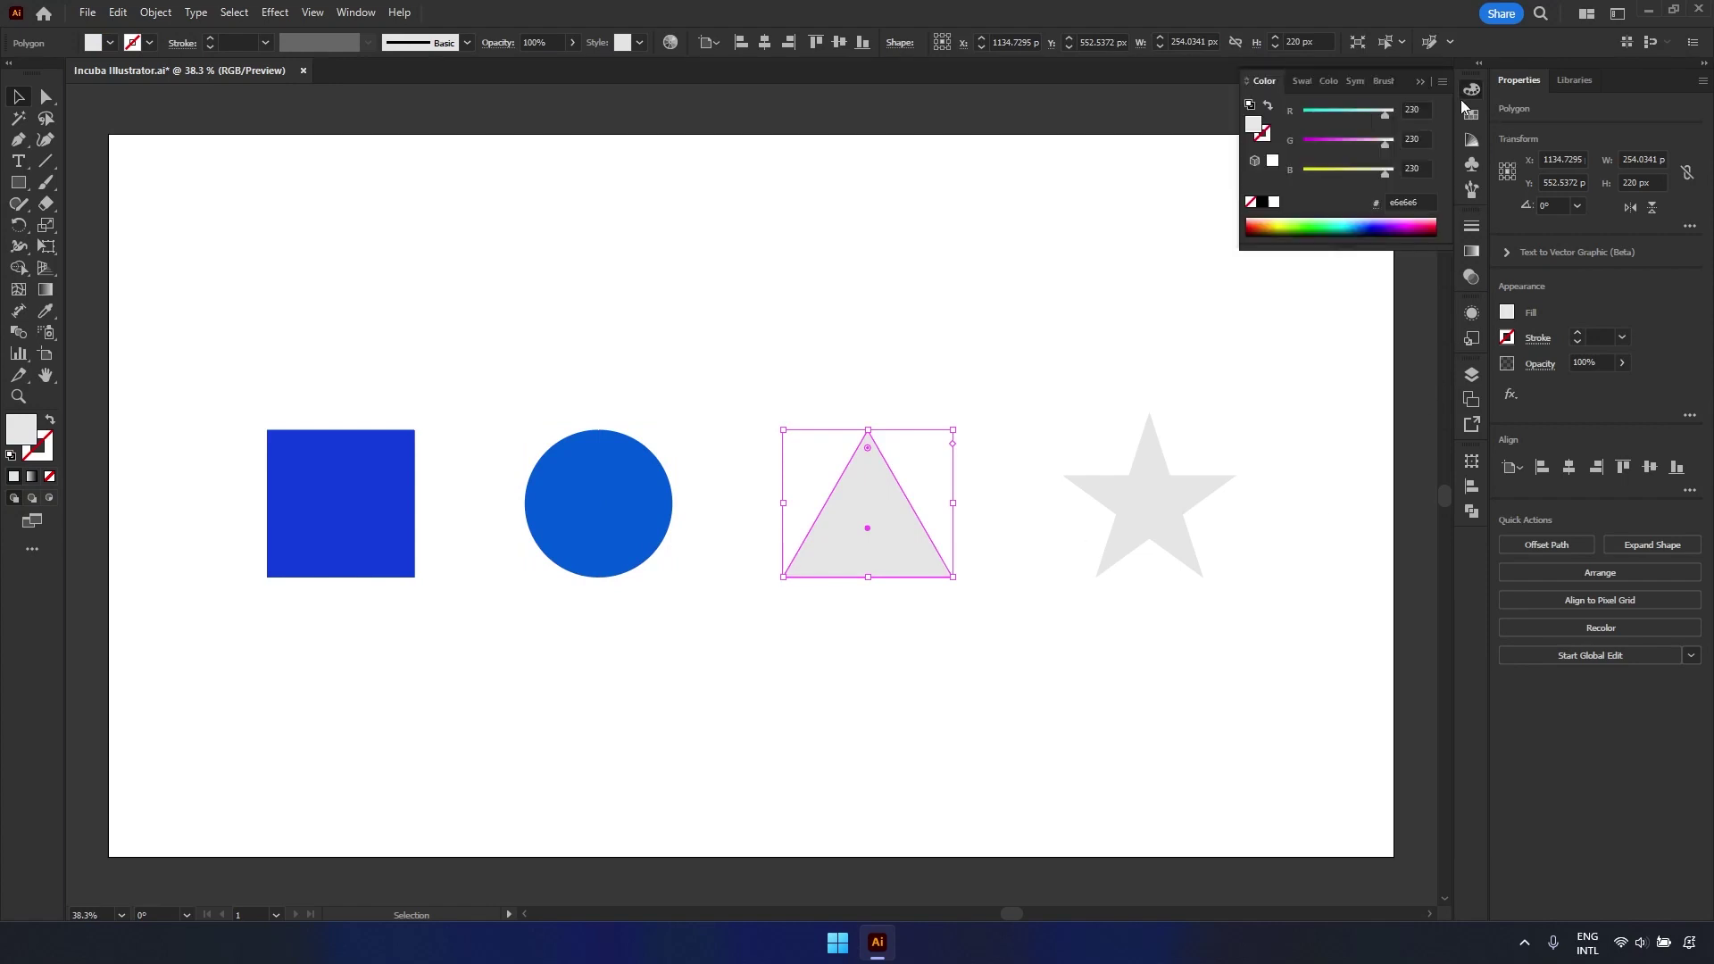
pyautogui.click(344, 12)
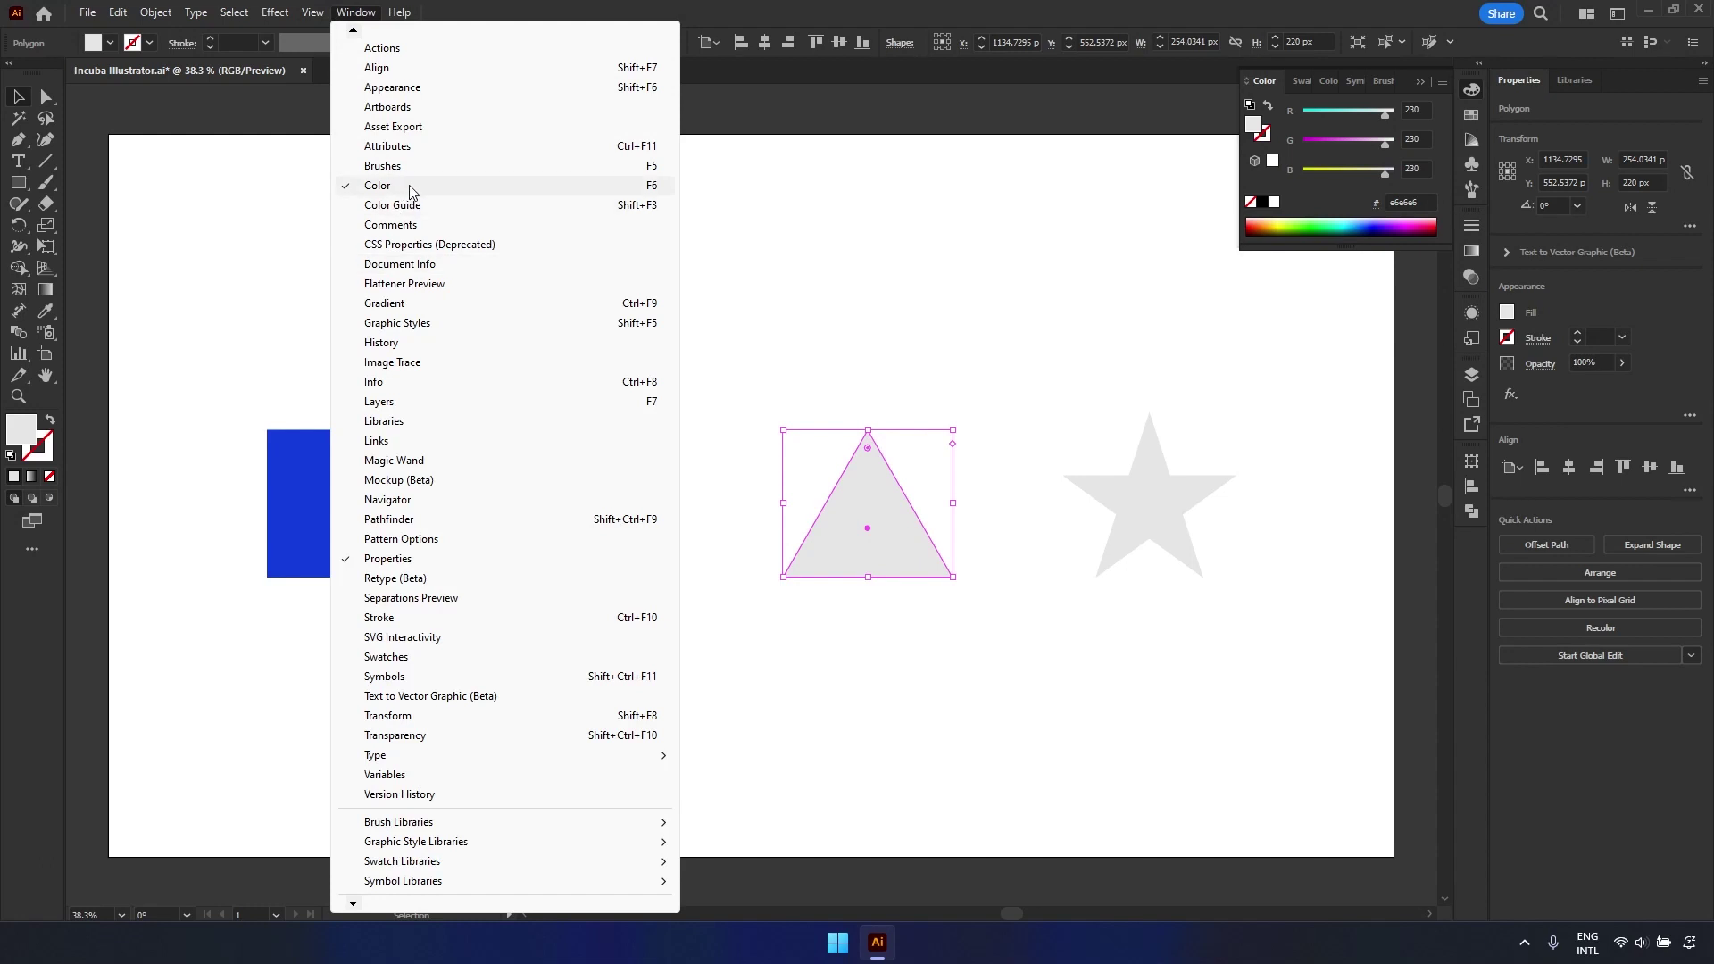
pyautogui.click(883, 277)
pyautogui.click(882, 541)
pyautogui.moveTo(1379, 226)
pyautogui.mouseDown()
pyautogui.moveTo(1326, 226)
pyautogui.moveTo(1360, 222)
pyautogui.mouseUp()
pyautogui.moveTo(1340, 144); pyautogui.dragTo(1357, 144)
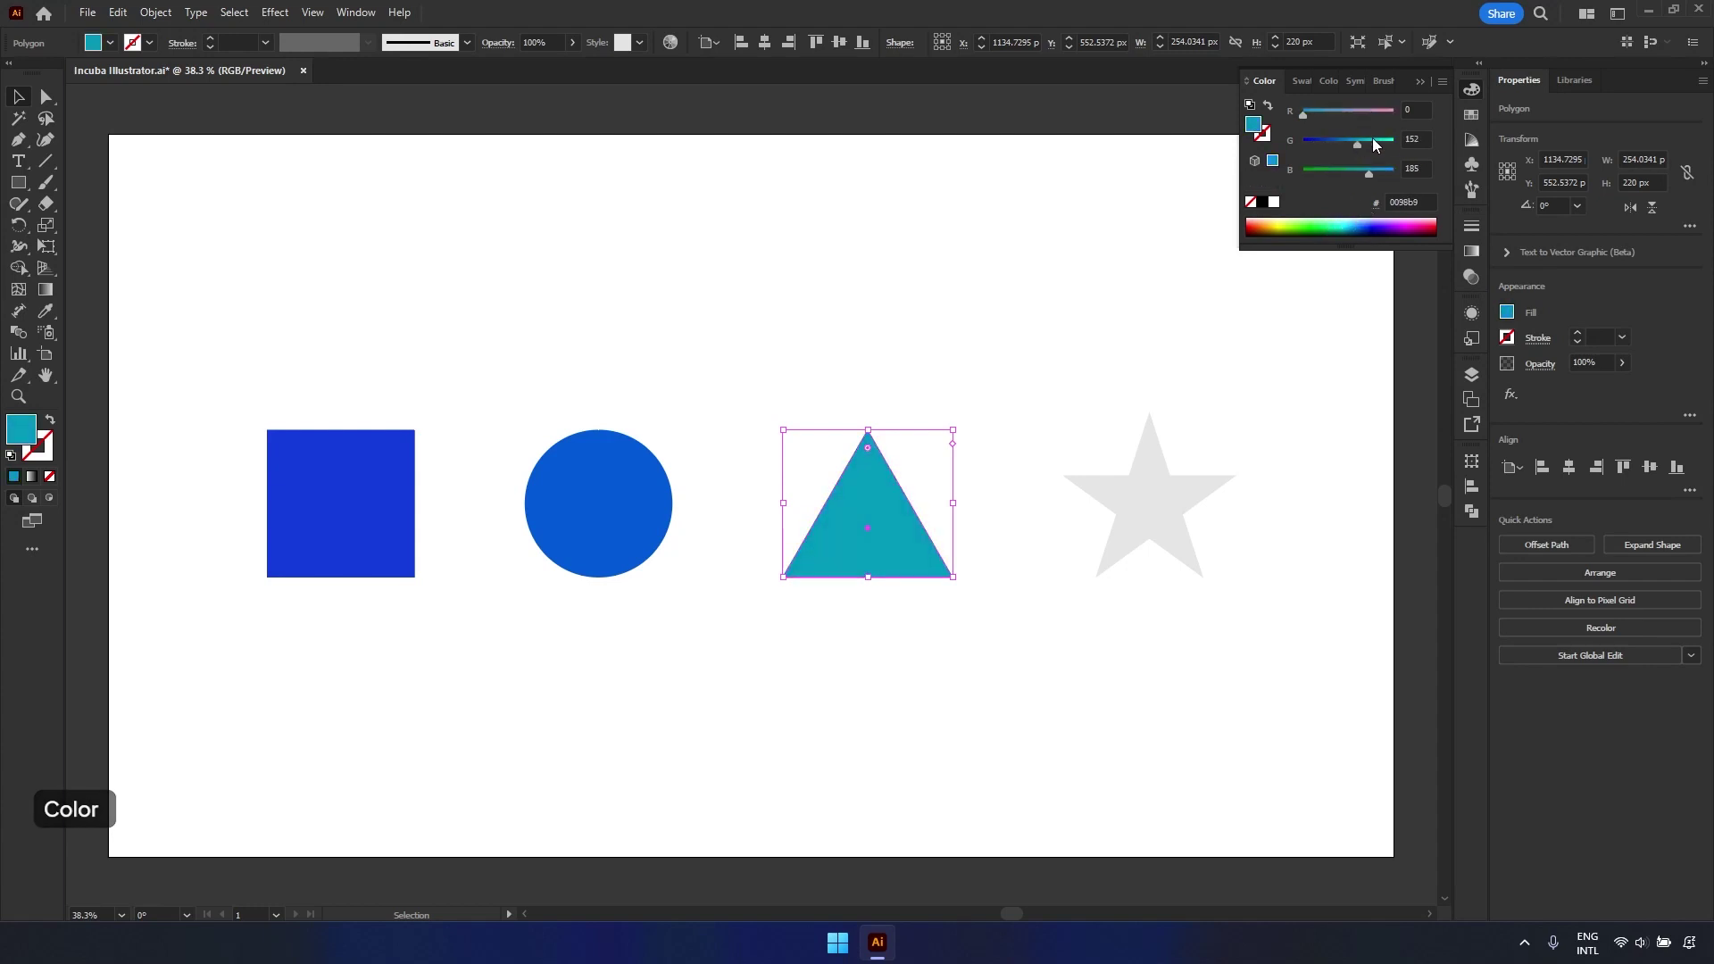
# - Hide the Color panel's options and show them again
pyautogui.click(1442, 82)
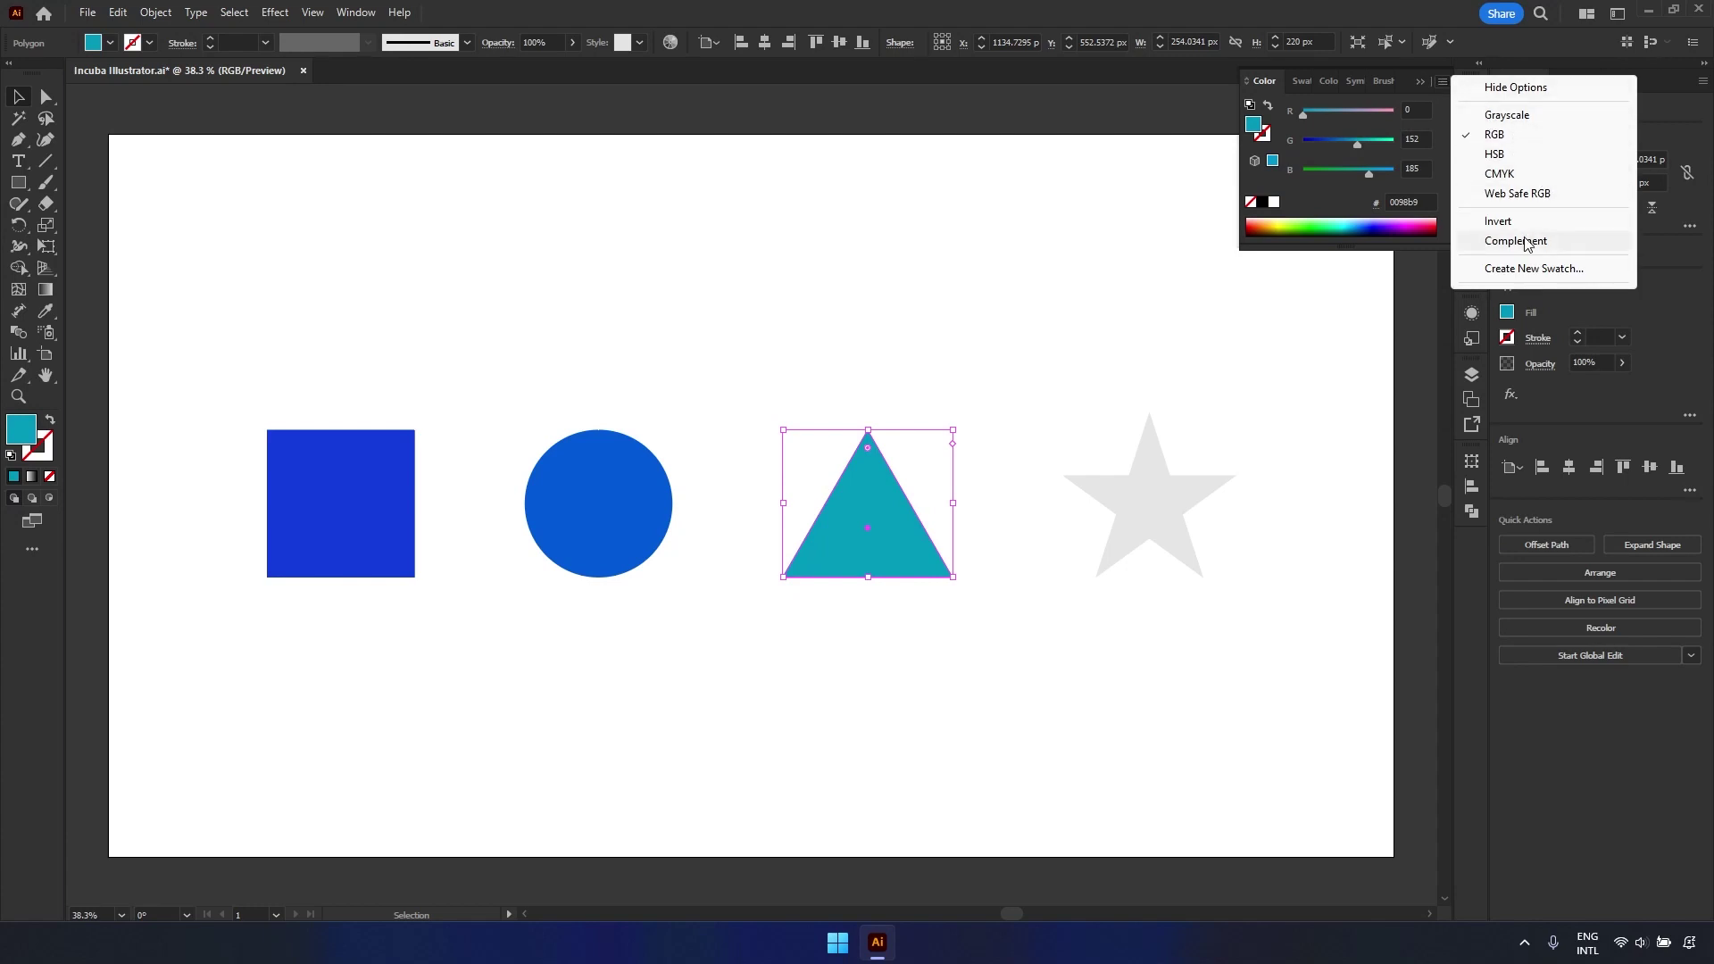
pyautogui.click(1488, 88)
pyautogui.click(1443, 81)
pyautogui.click(1488, 88)
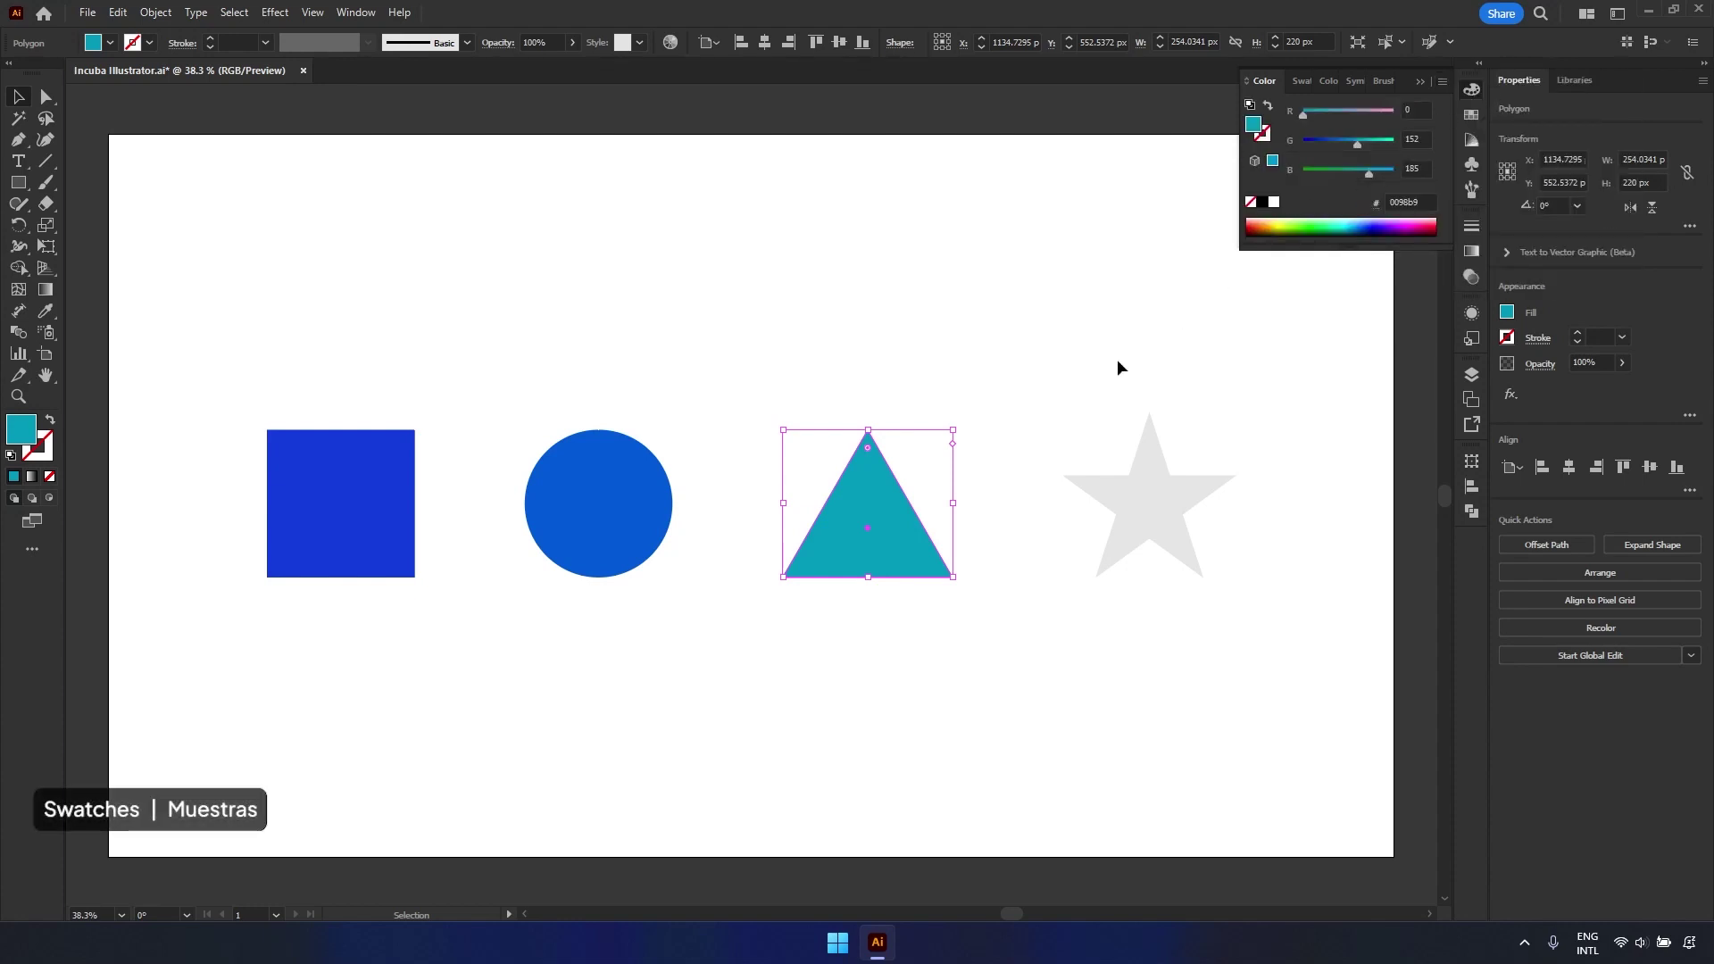
# - Save the square's blue fill as a new swatch by dropping the square onto the Swatches panel
pyautogui.click(1301, 82)
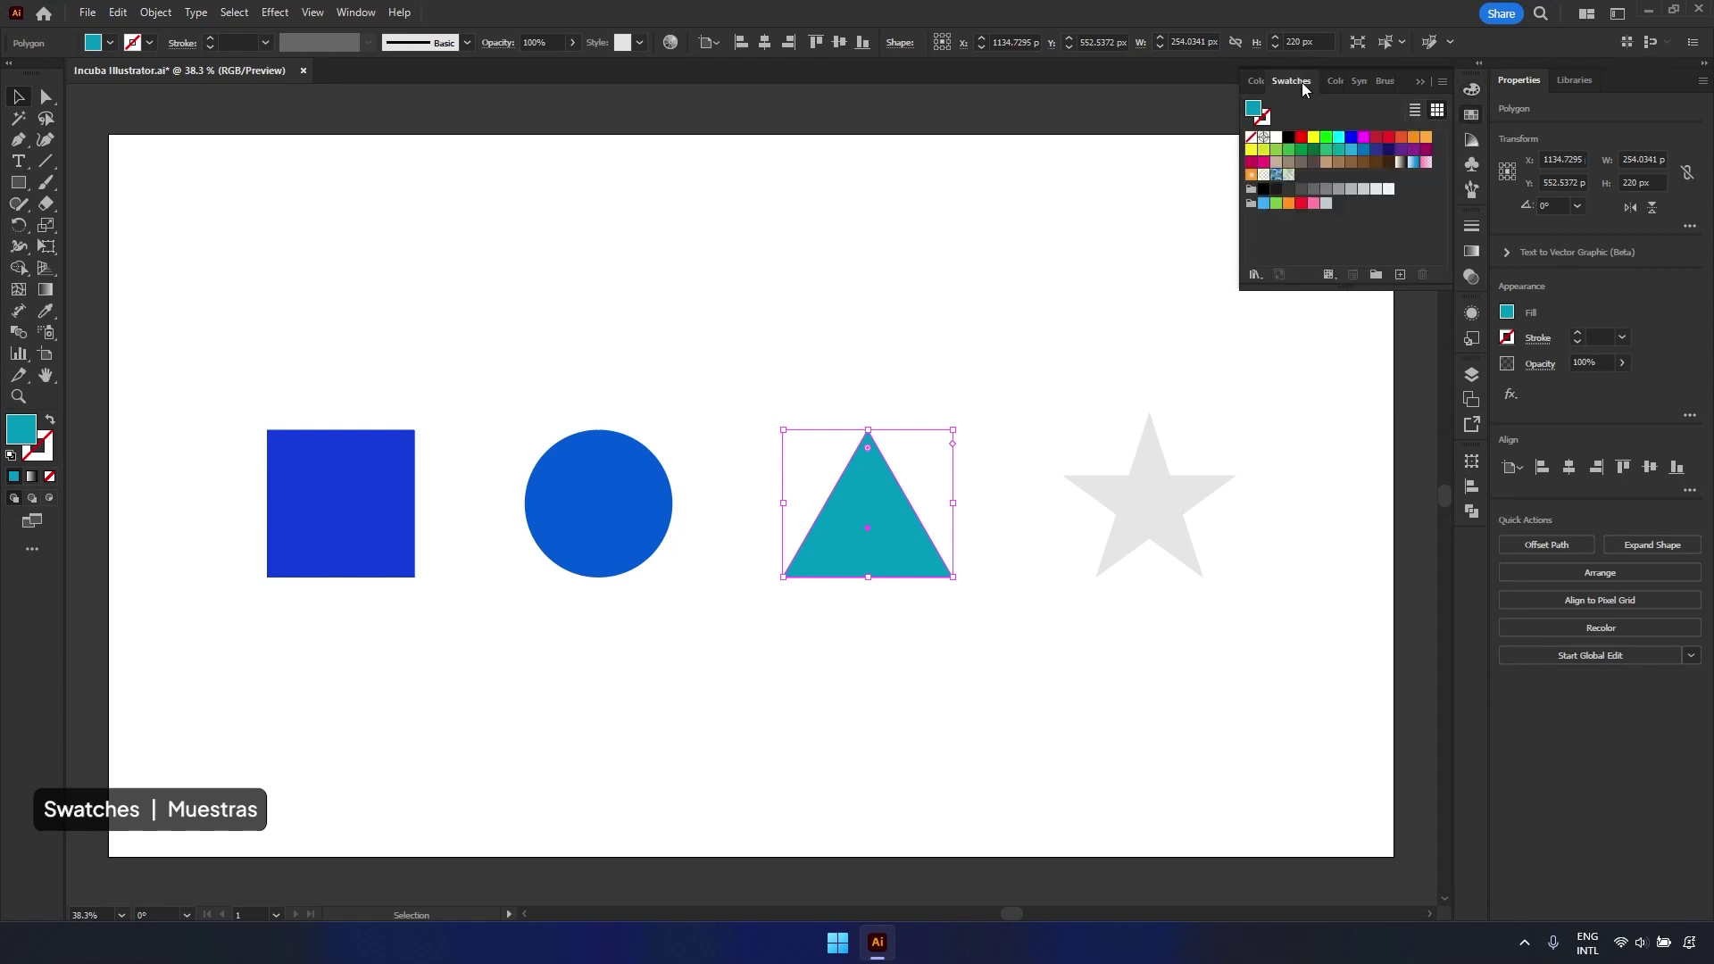
pyautogui.click(379, 532)
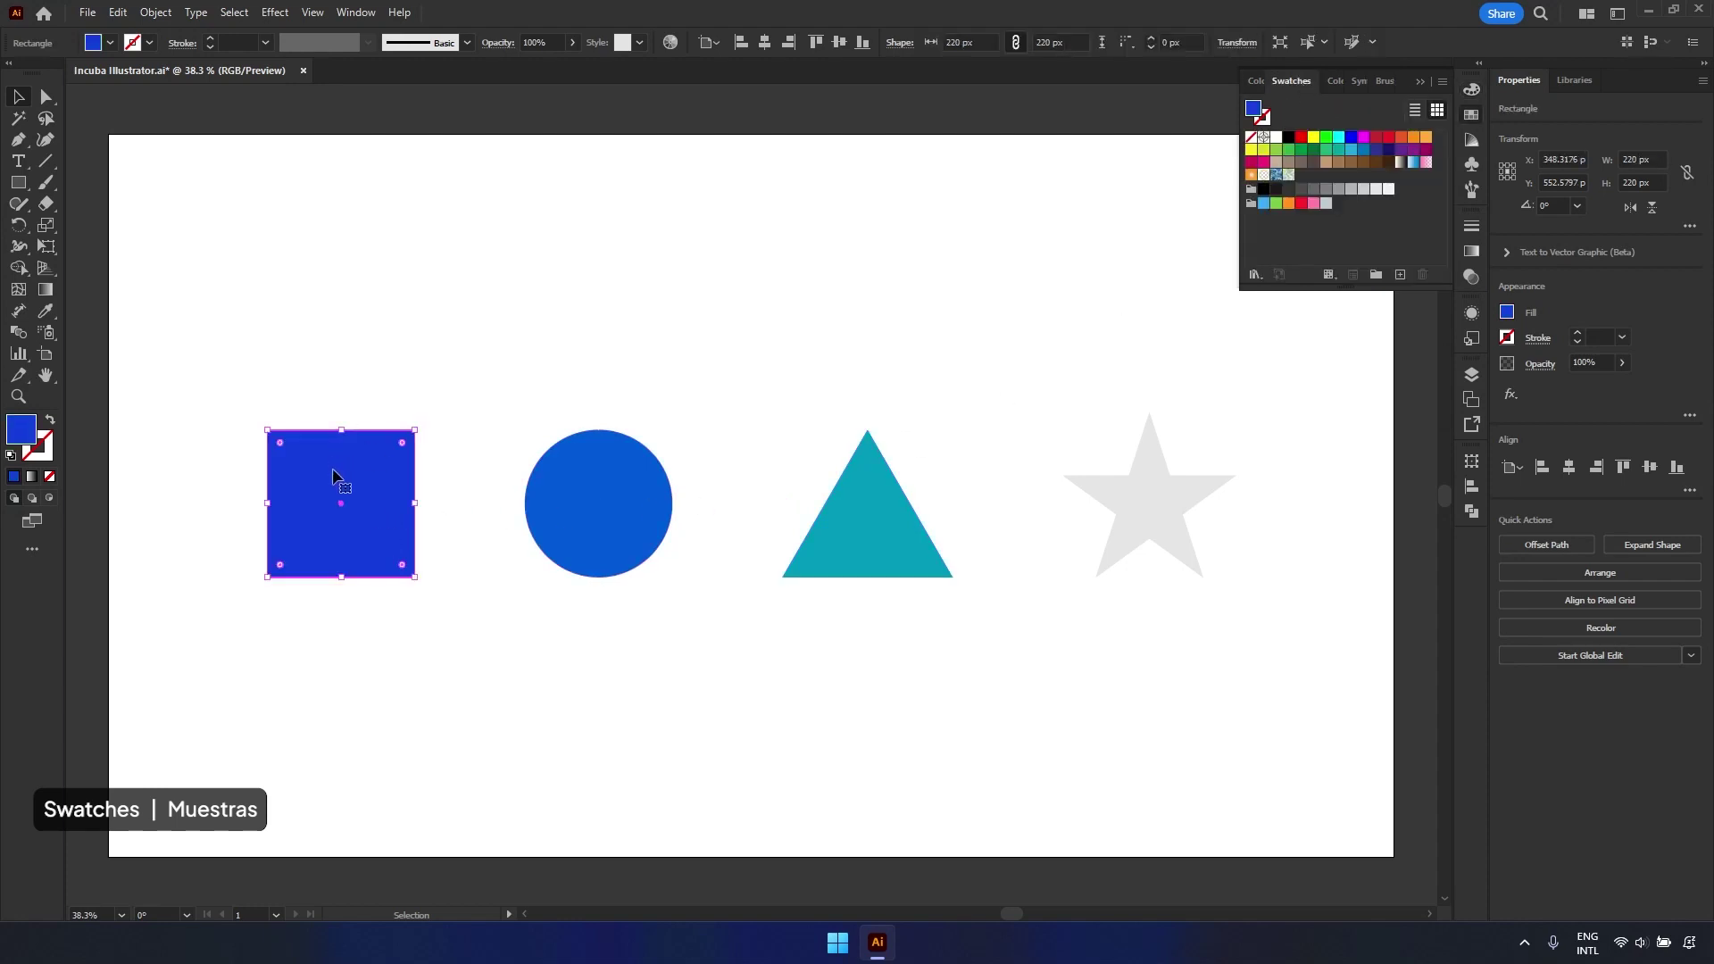
pyautogui.moveTo(340, 486); pyautogui.dragTo(1389, 239)
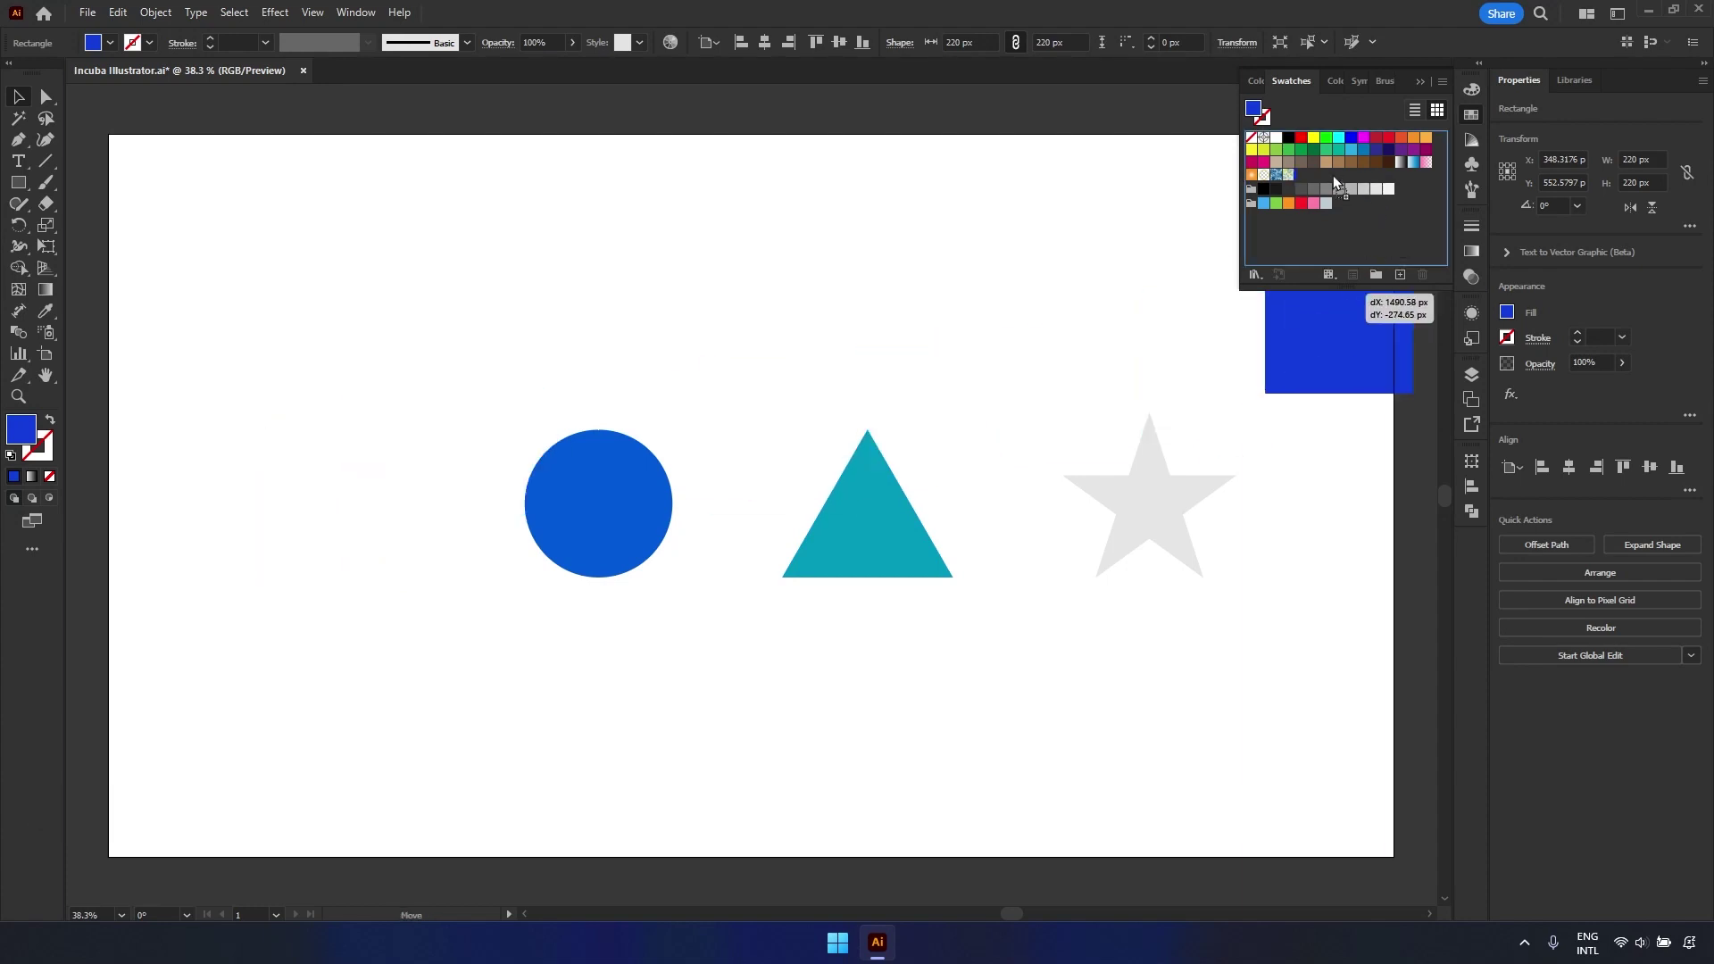
pyautogui.moveTo(1331, 174); pyautogui.dragTo(1331, 173)
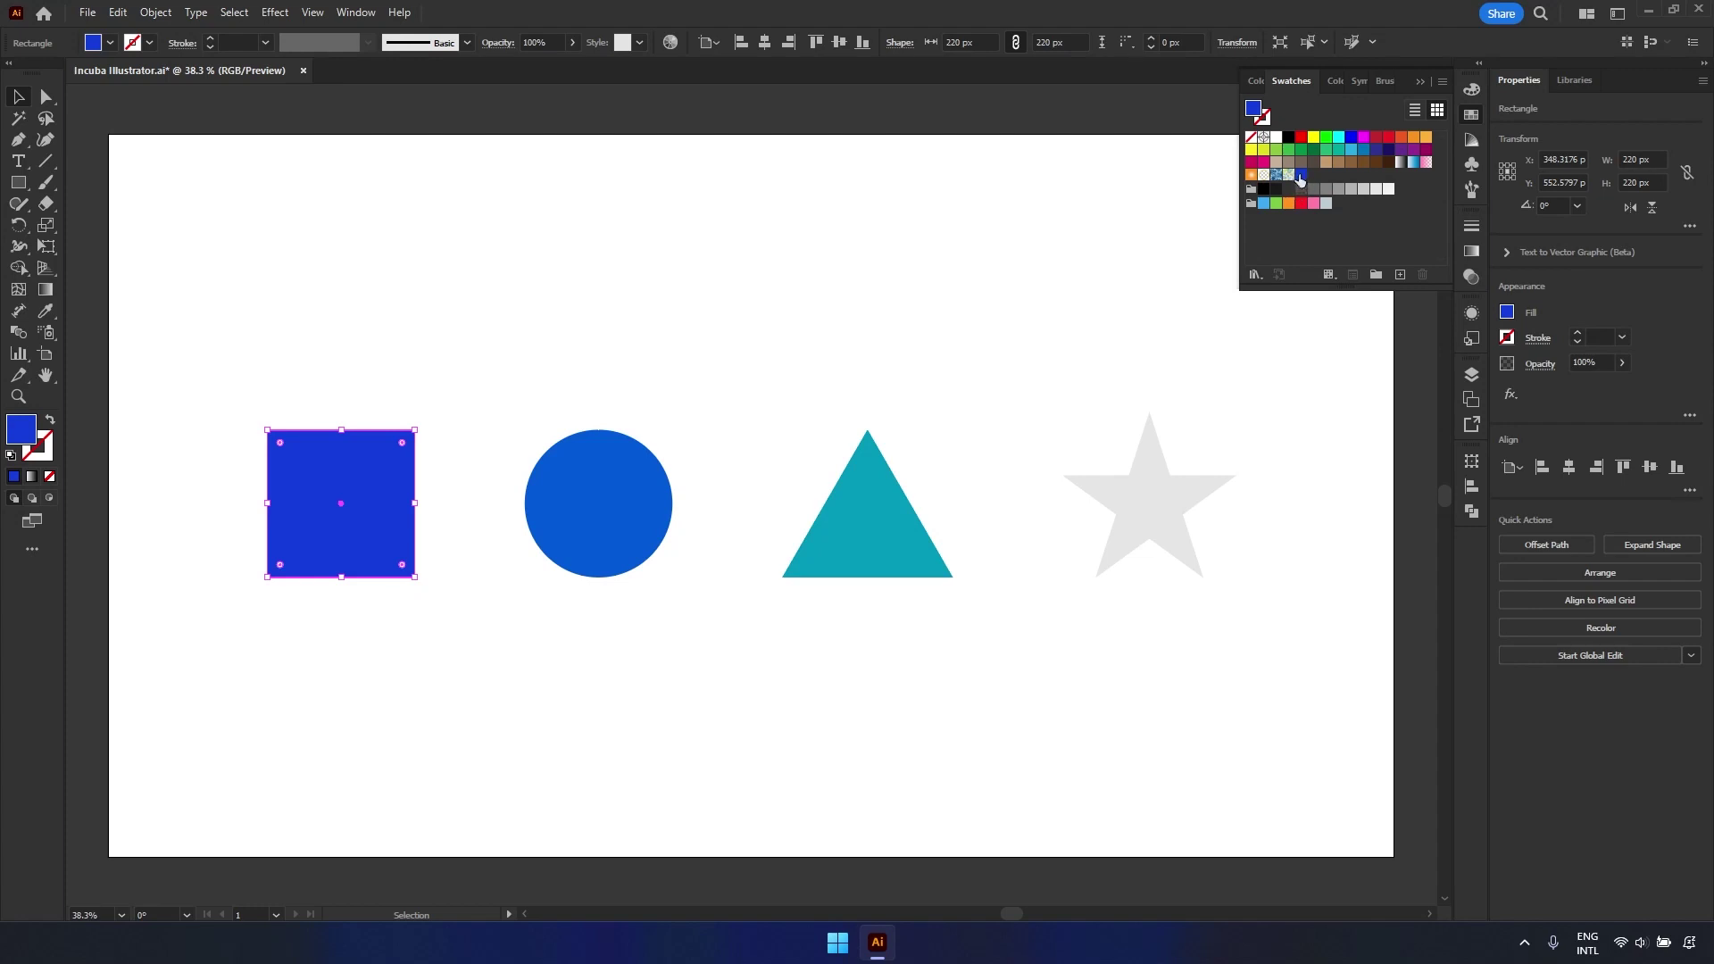
# - Apply the newly saved blue swatch to the star's fill
pyautogui.click(1154, 487)
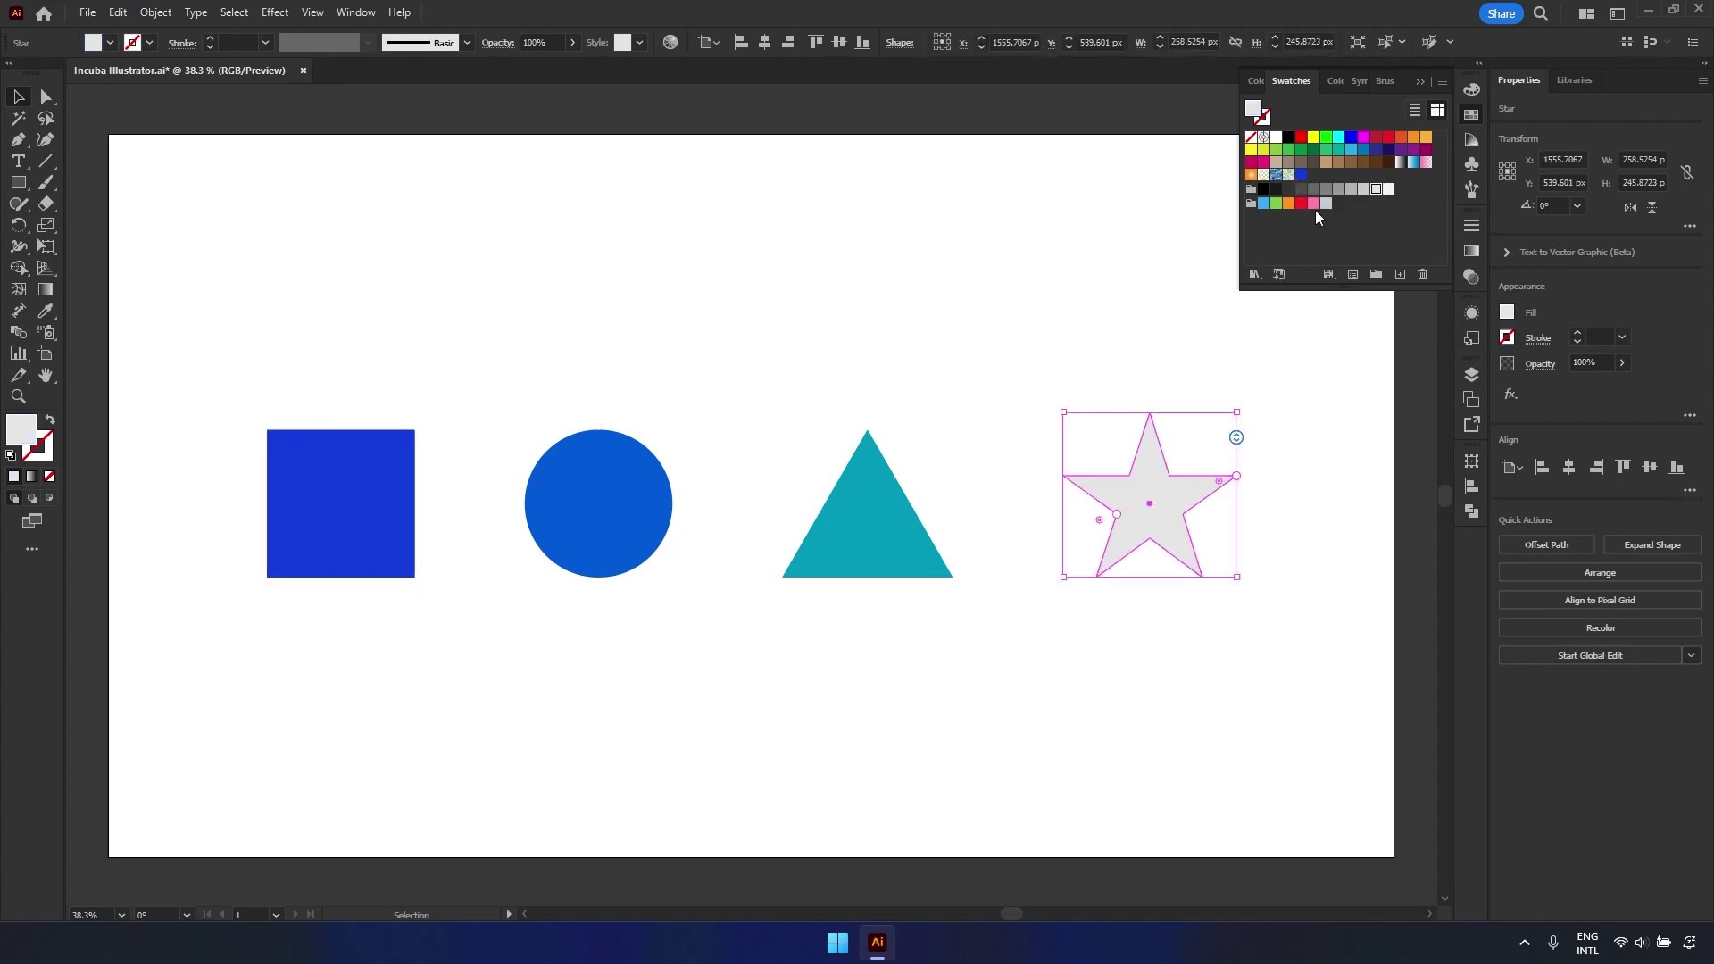
pyautogui.click(1302, 174)
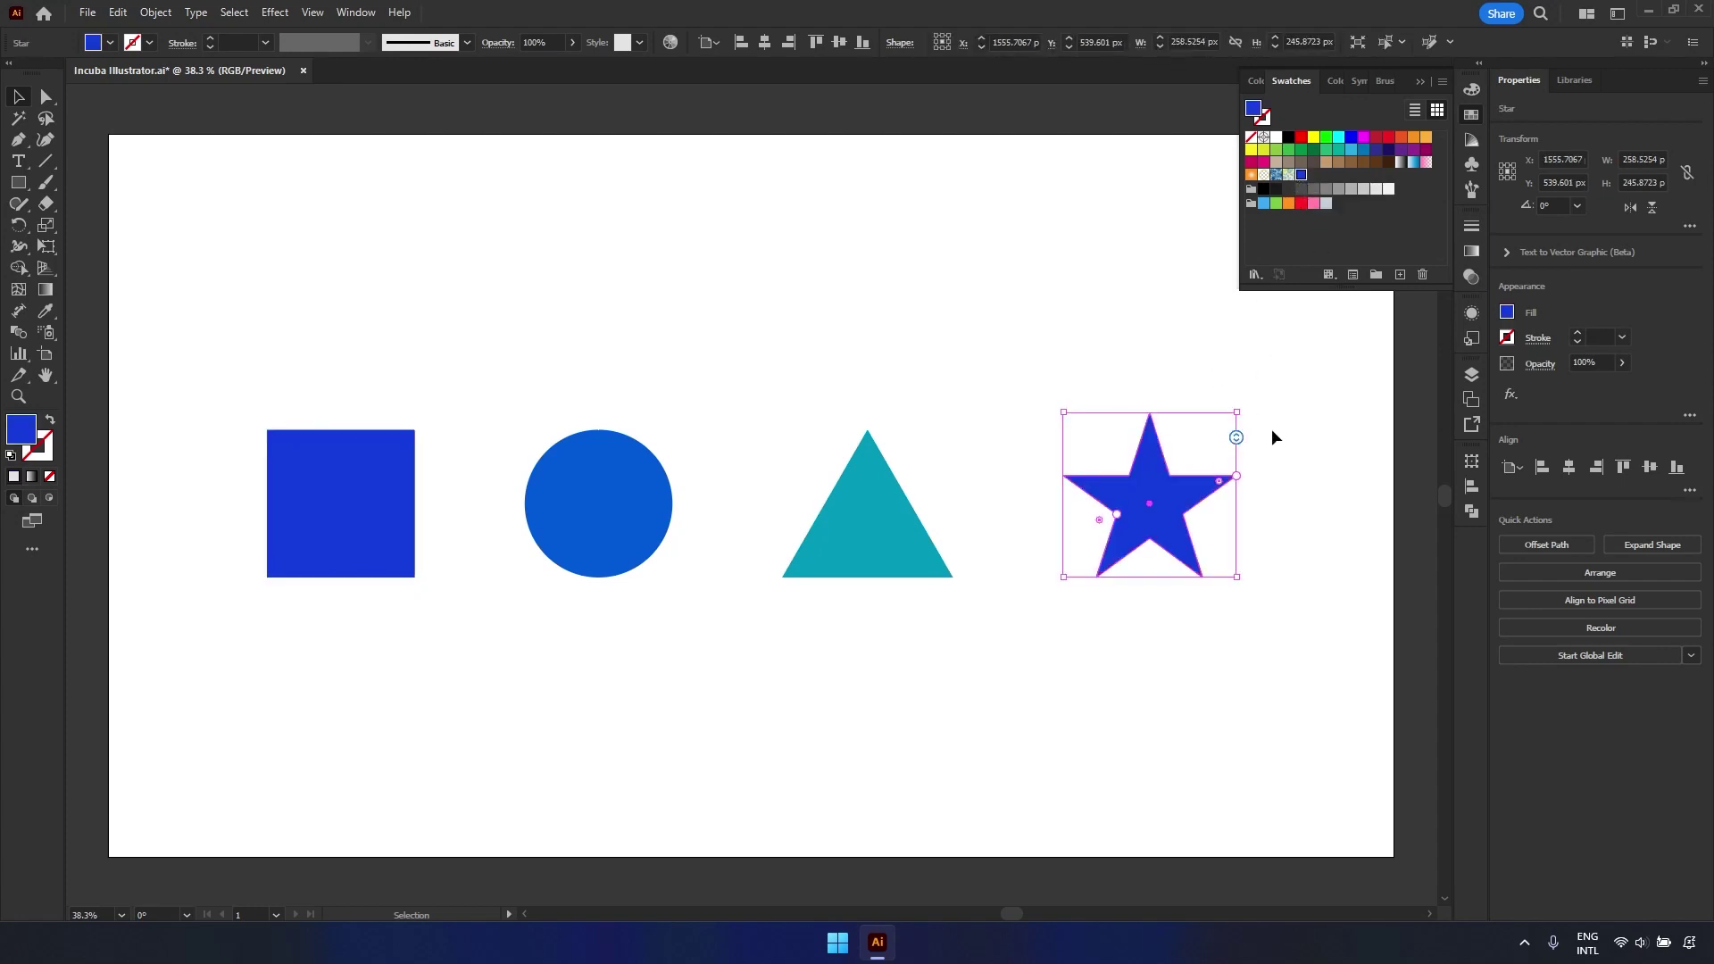
pyautogui.click(1358, 242)
# - Try the blue, pink and orange gradient swatches and the pattern swatches on the square, and reapply its saved blue swatch
pyautogui.click(353, 516)
pyautogui.click(1414, 162)
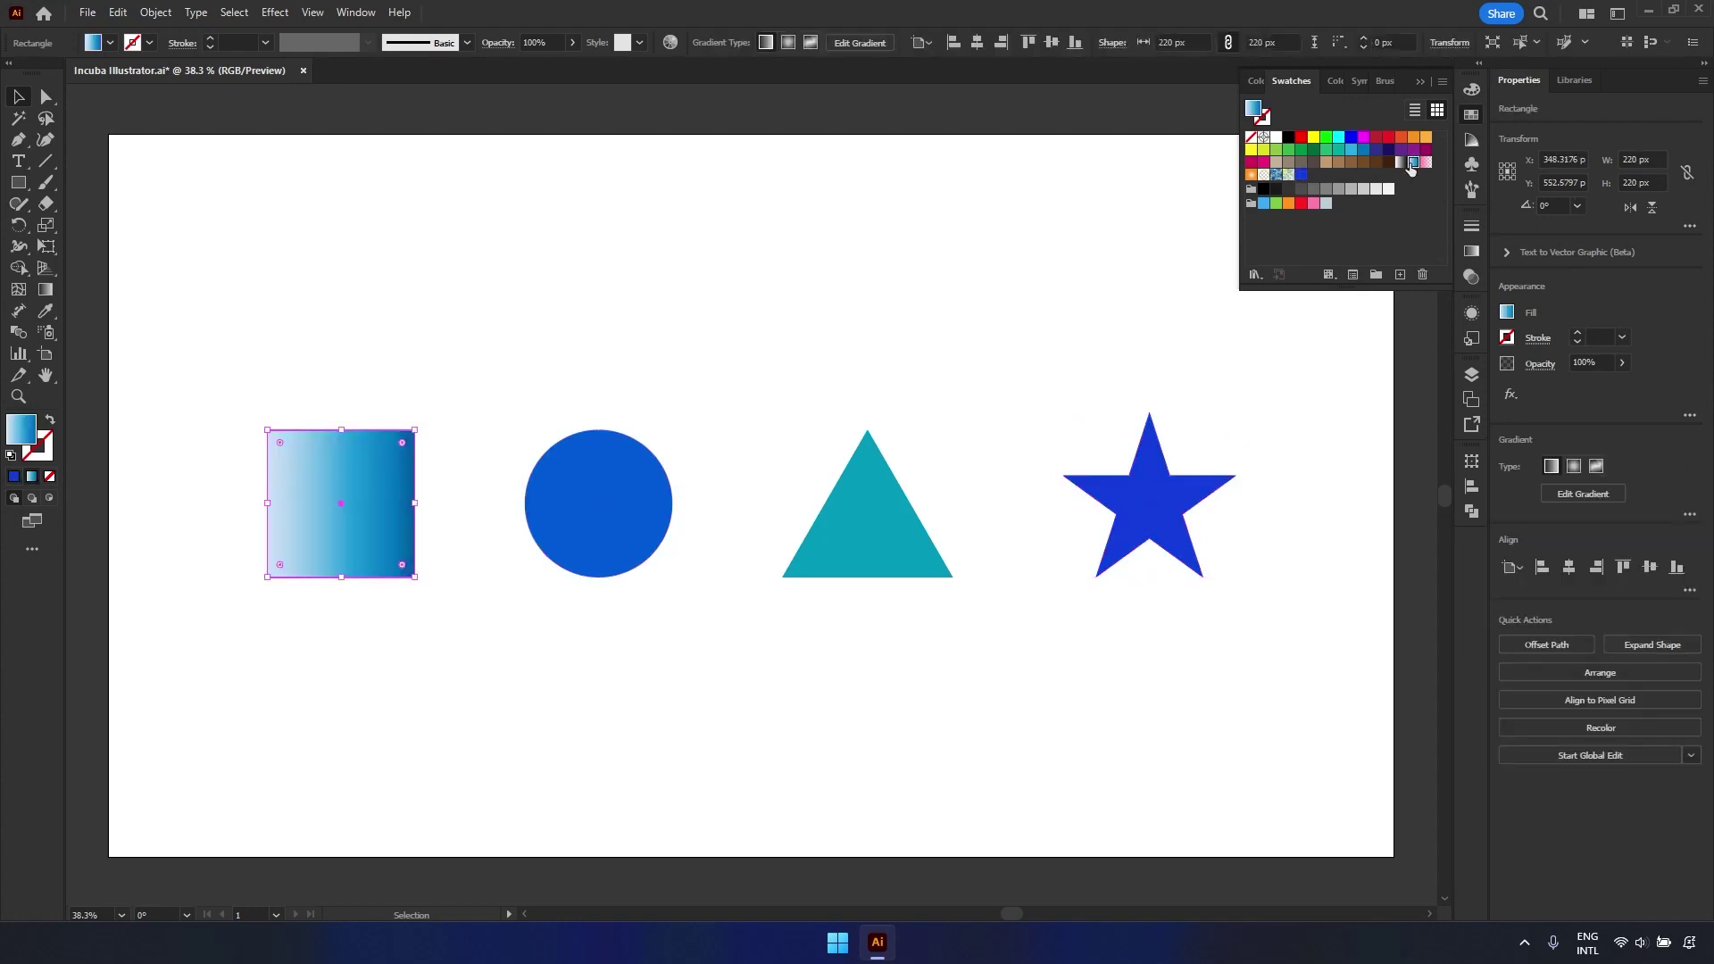
pyautogui.click(1427, 164)
pyautogui.click(1250, 174)
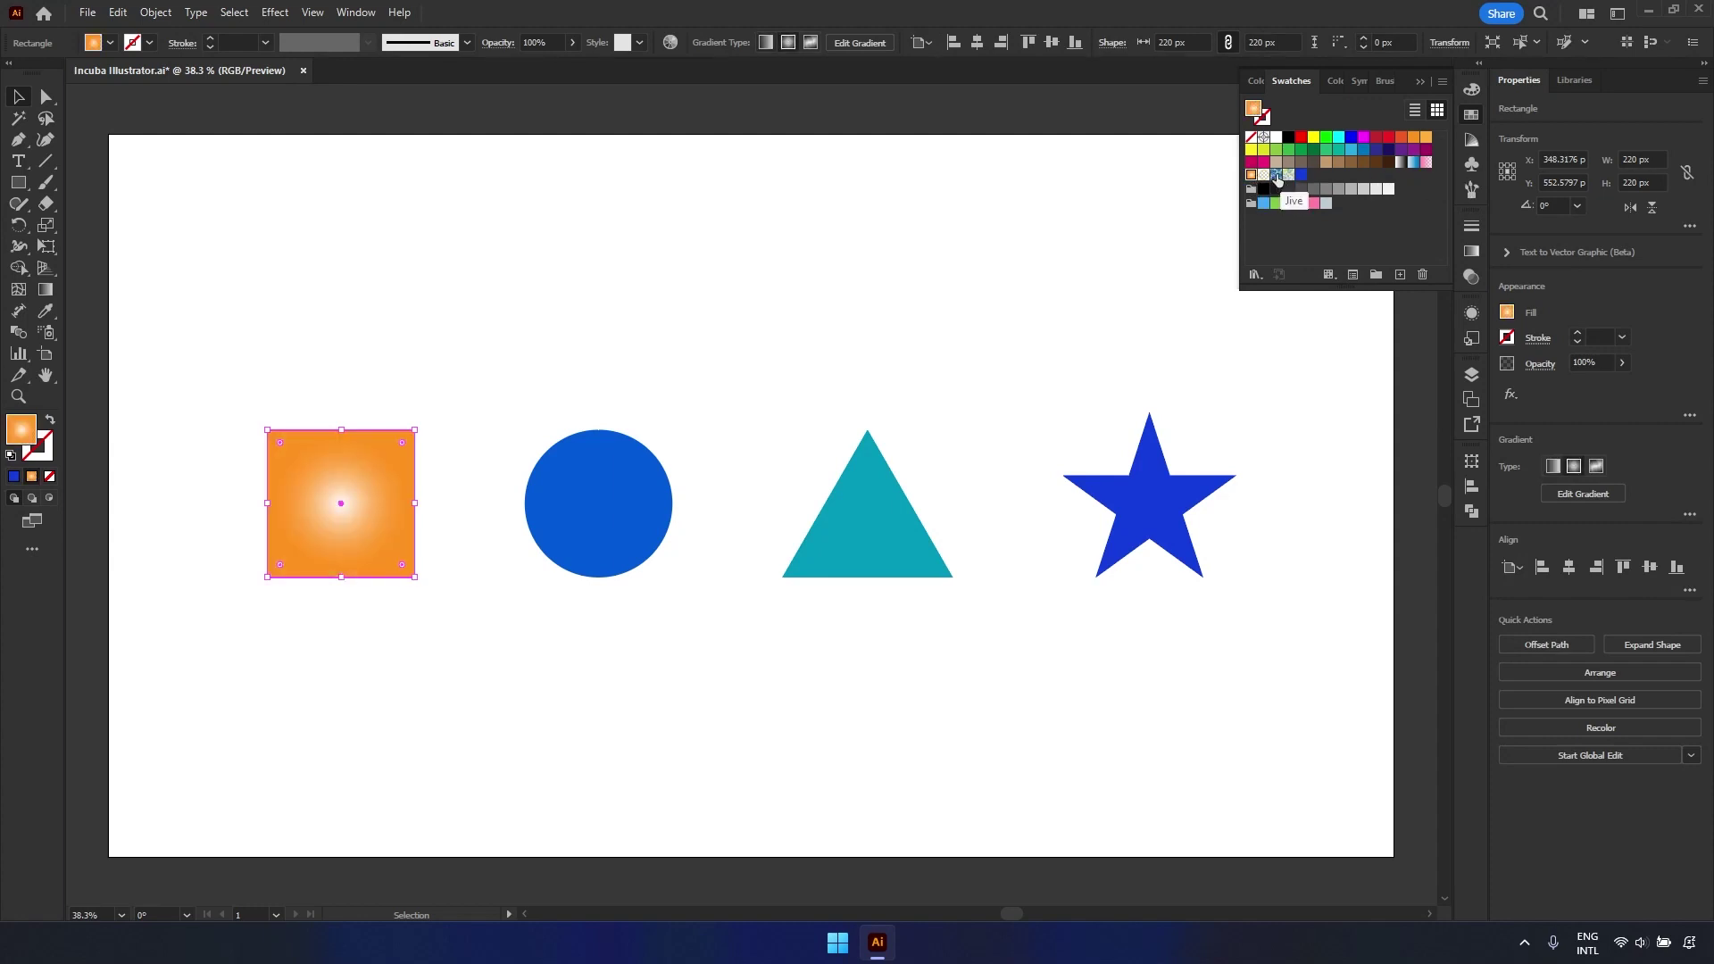
pyautogui.click(1276, 174)
pyautogui.click(1292, 174)
pyautogui.click(1301, 175)
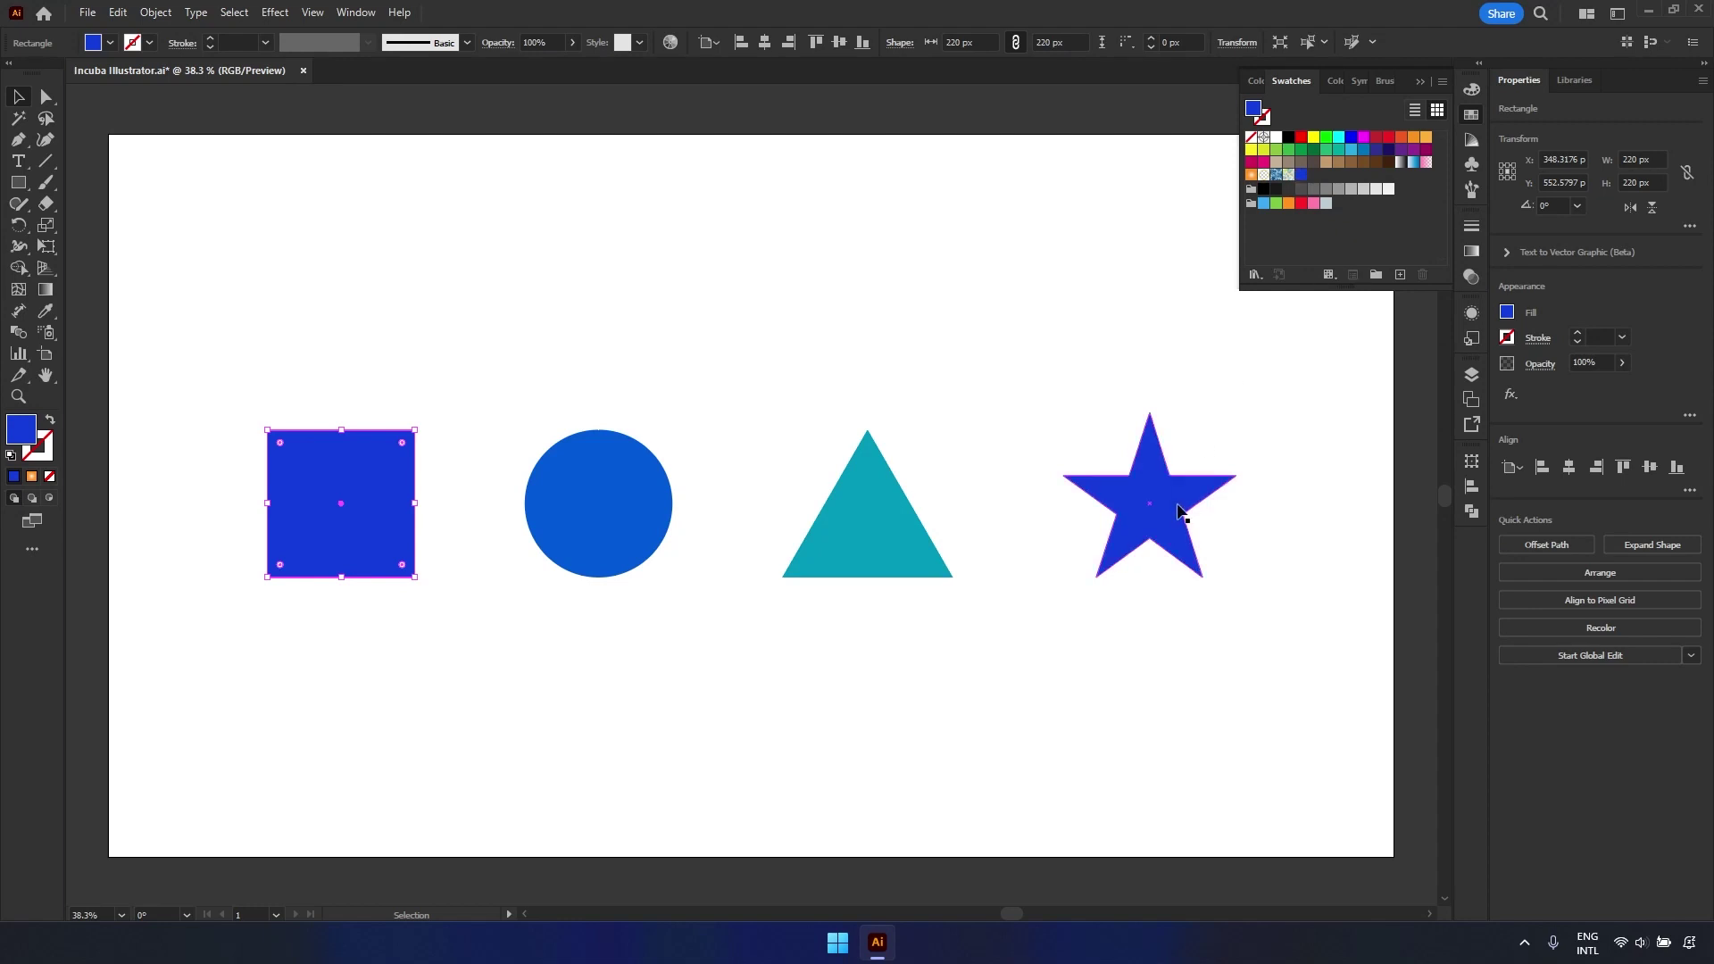
# - Recolor the star with a light teal tint from the Color Guide
pyautogui.click(1126, 547)
pyautogui.click(1336, 81)
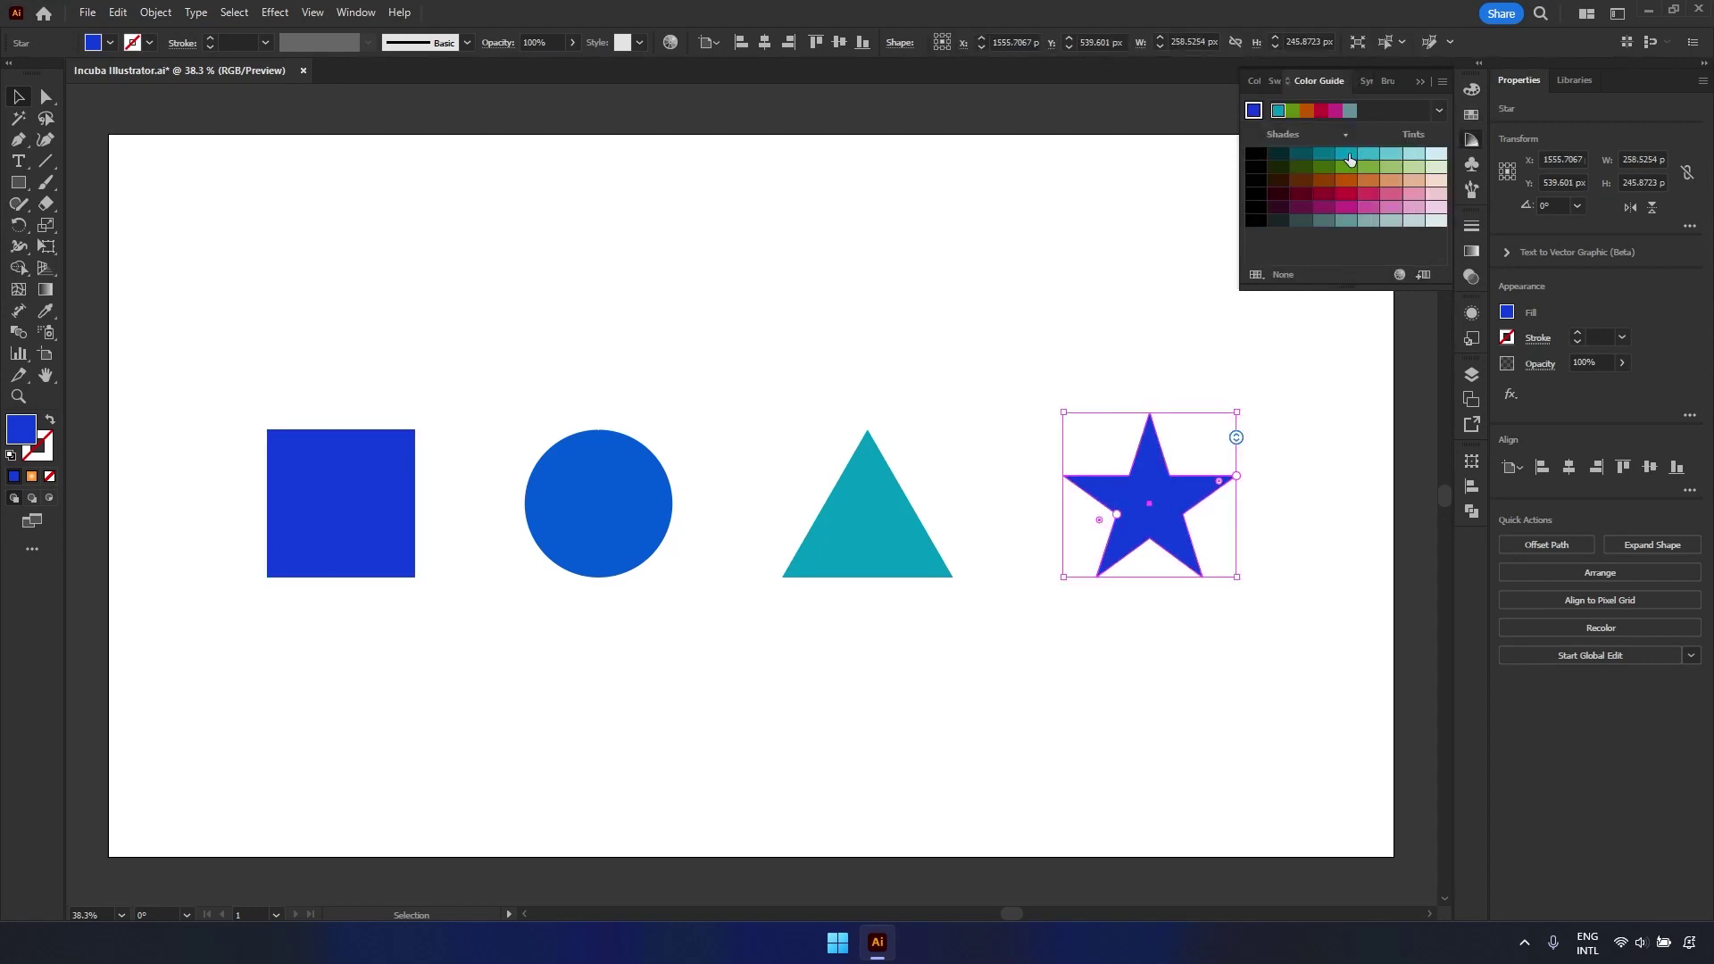
pyautogui.click(1391, 154)
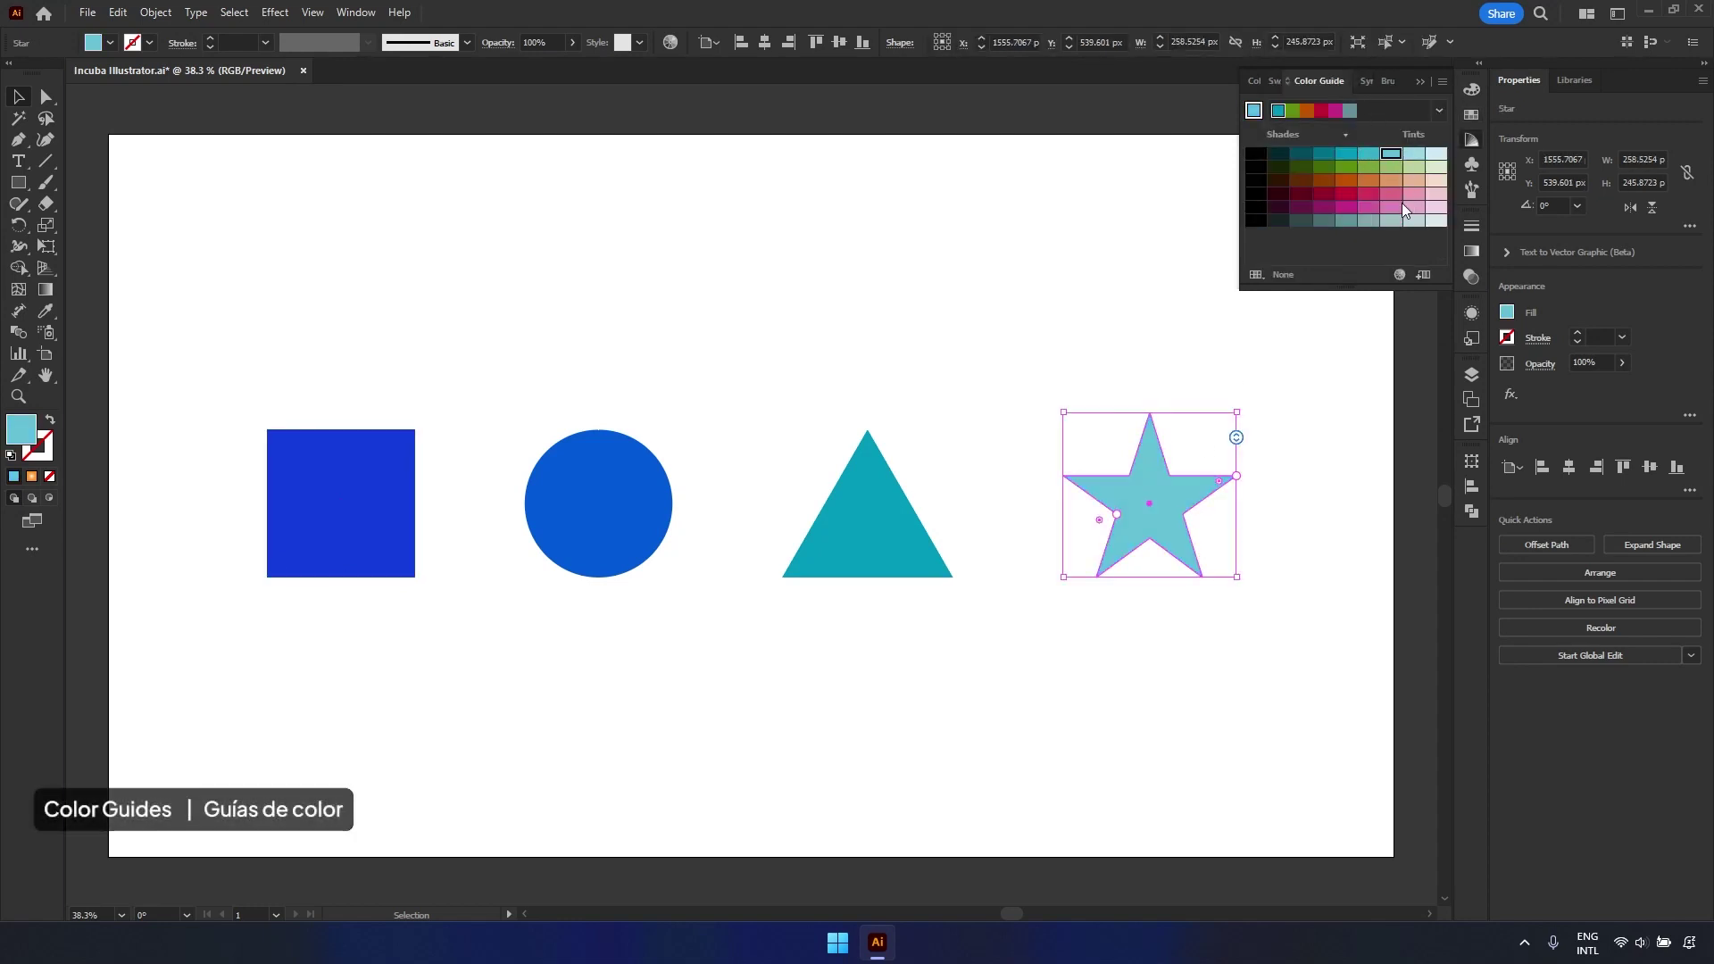
# - Examine the Color Guide's harmony rules, and close the list without choosing one
pyautogui.click(1438, 110)
pyautogui.moveTo(1433, 158)
pyautogui.mouseDown()
pyautogui.moveTo(1437, 286)
pyautogui.moveTo(1448, 148)
pyautogui.mouseUp()
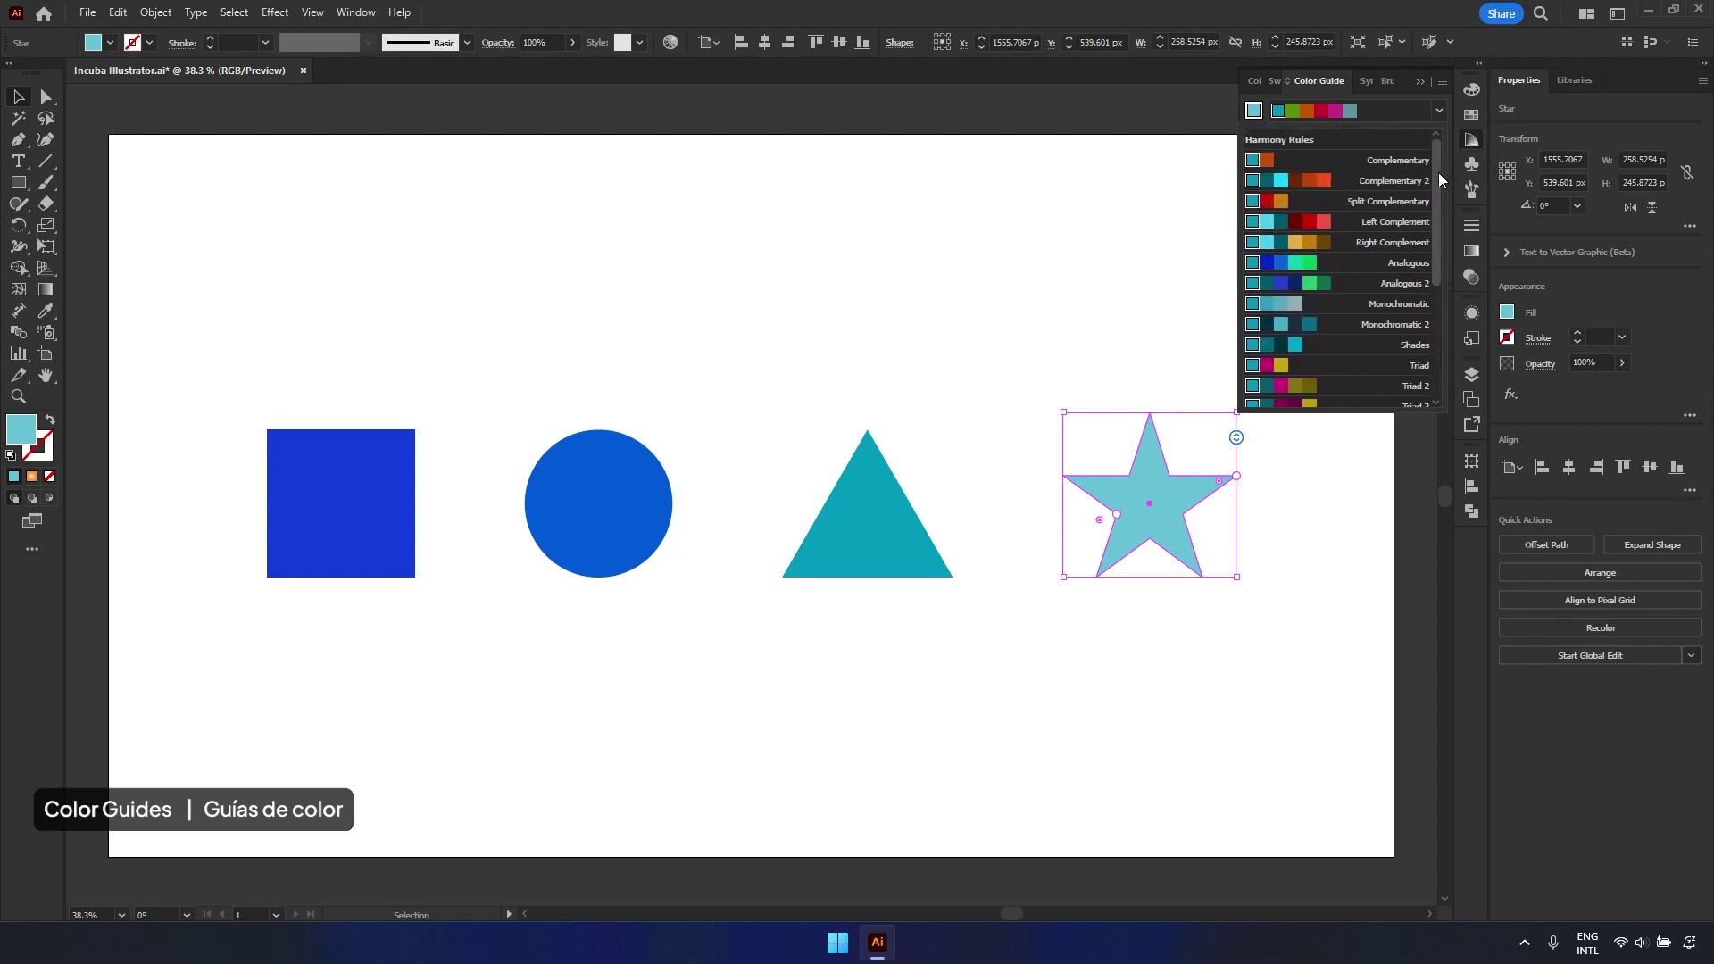
pyautogui.click(1162, 173)
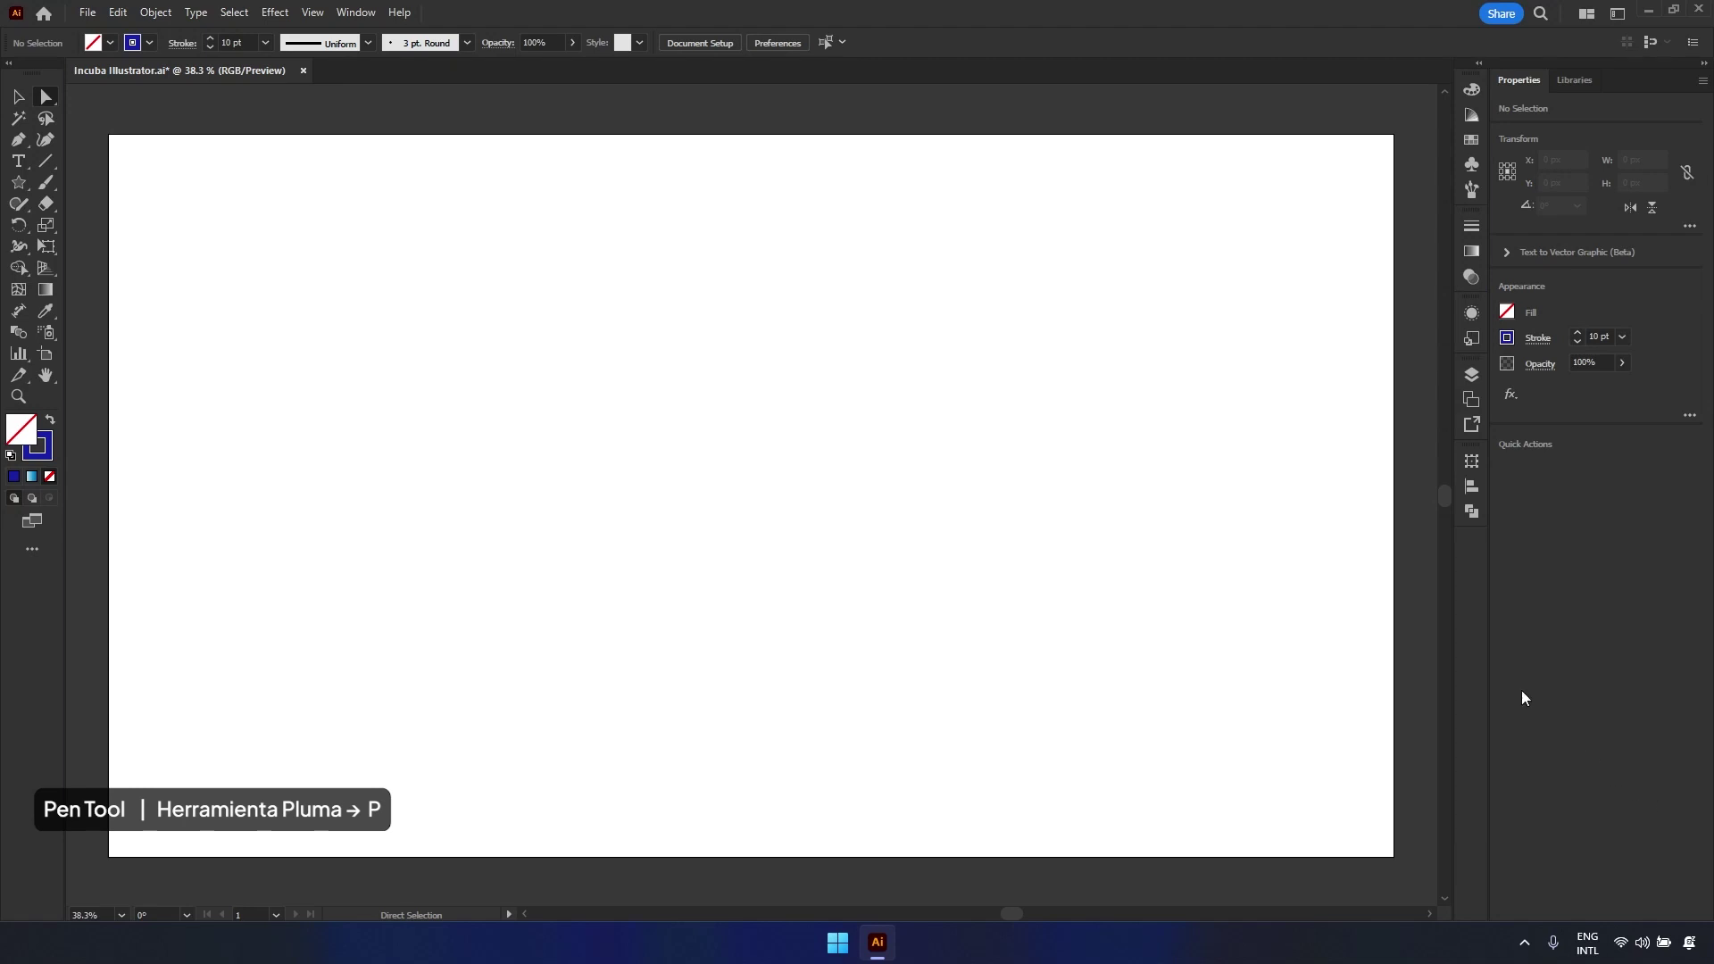
# - Draw a straight horizontal path about 760 px long with the Pen tool, with a middle anchor point, and deselect it
pyautogui.click(19, 141)
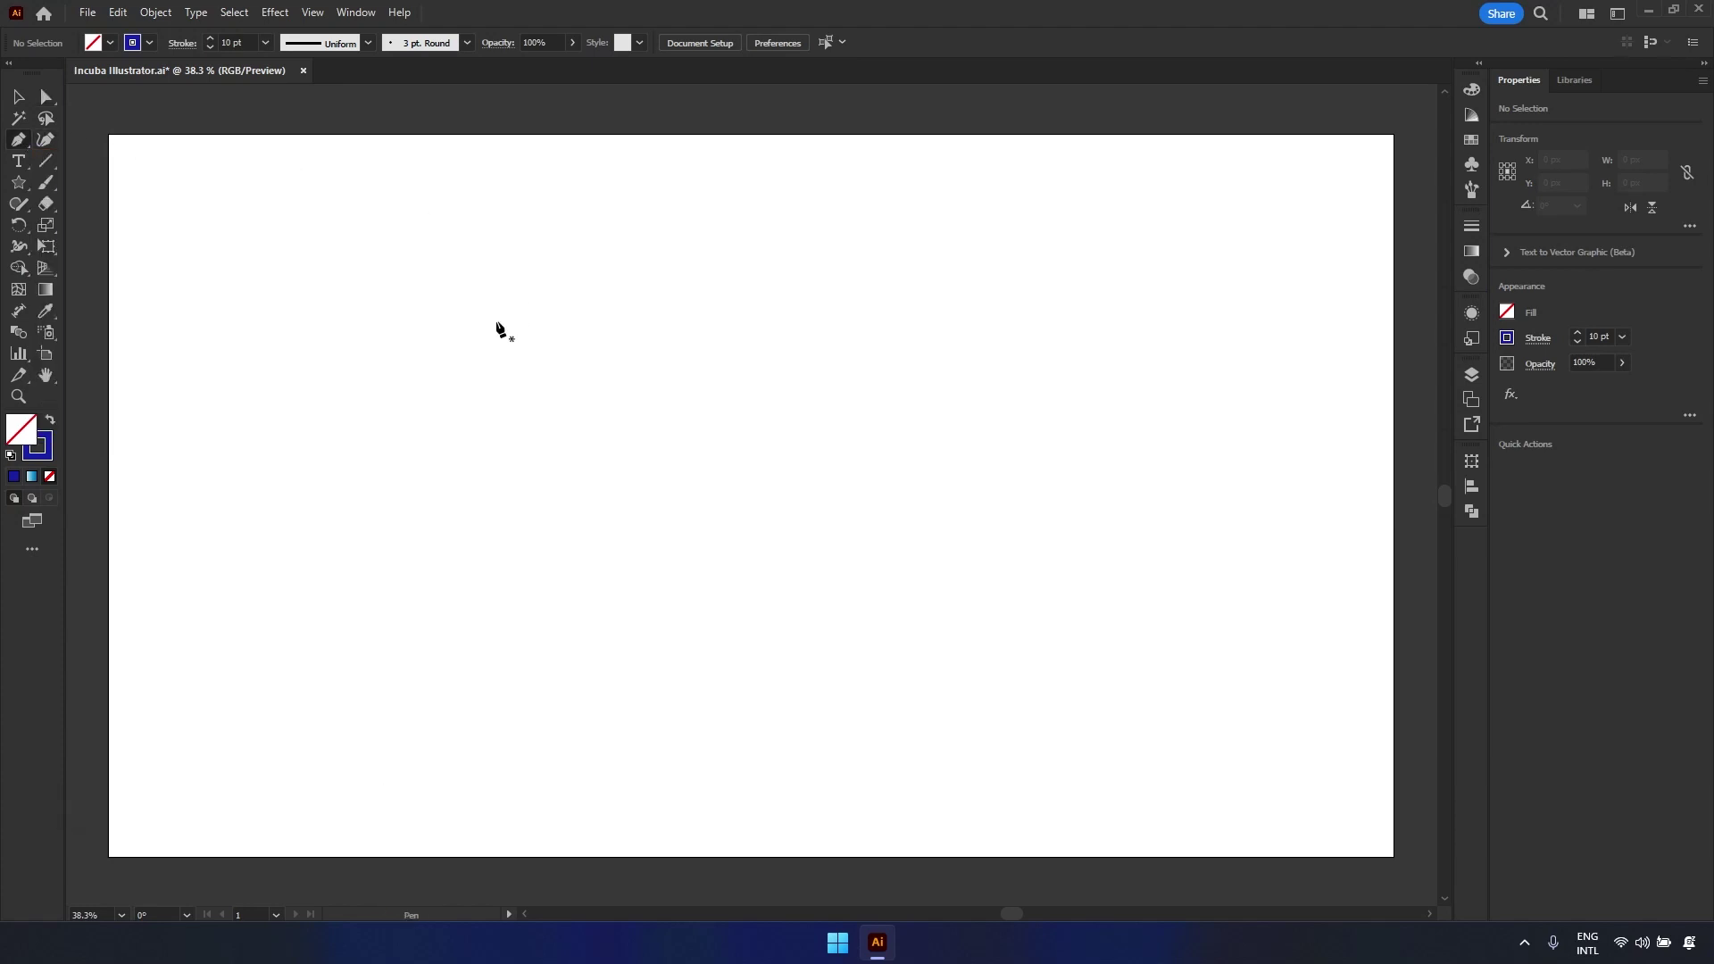
pyautogui.click(455, 303)
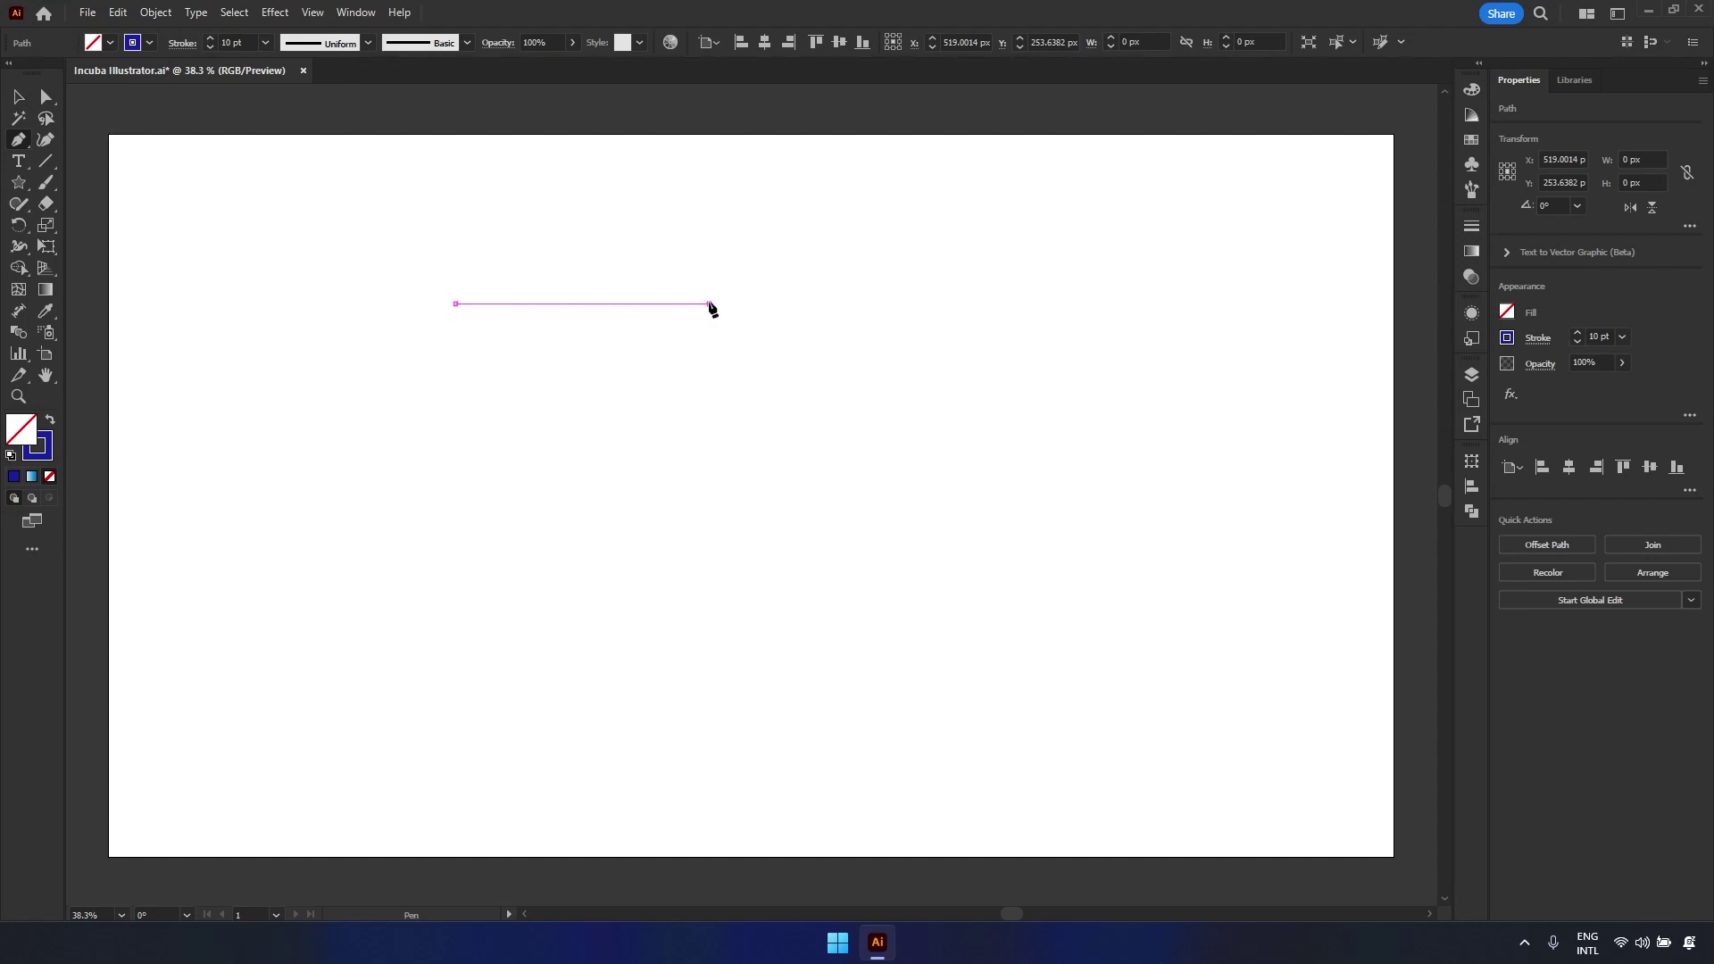
pyautogui.click(711, 305)
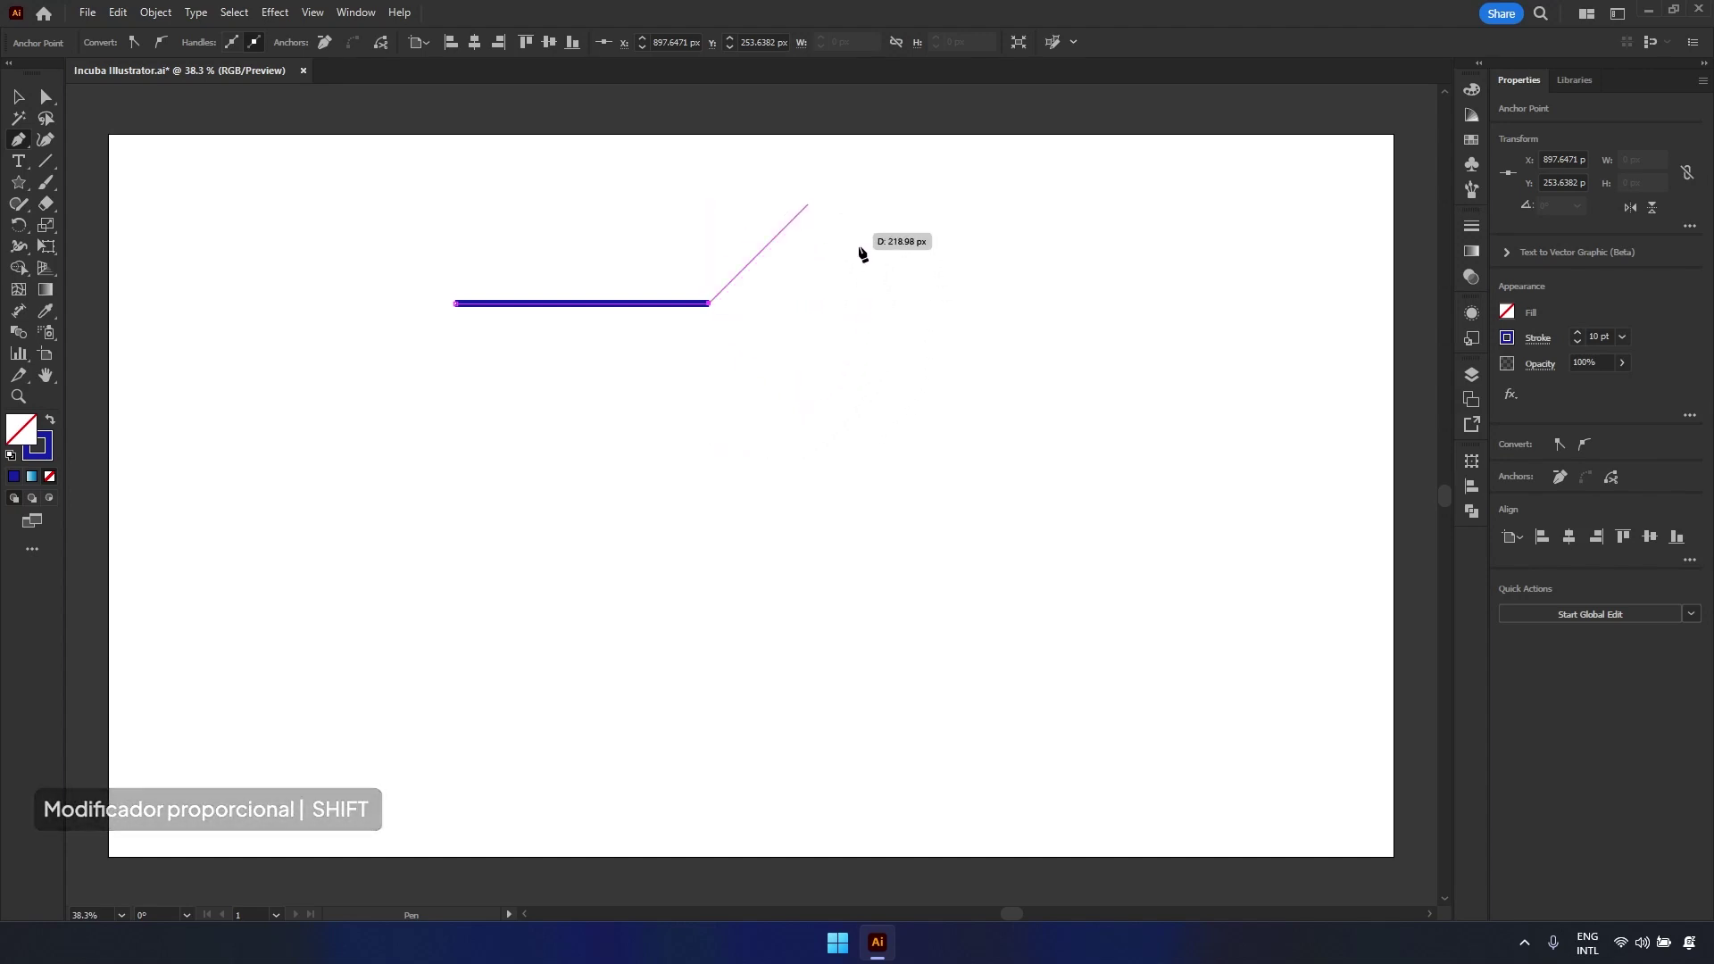
pyautogui.click(965, 305)
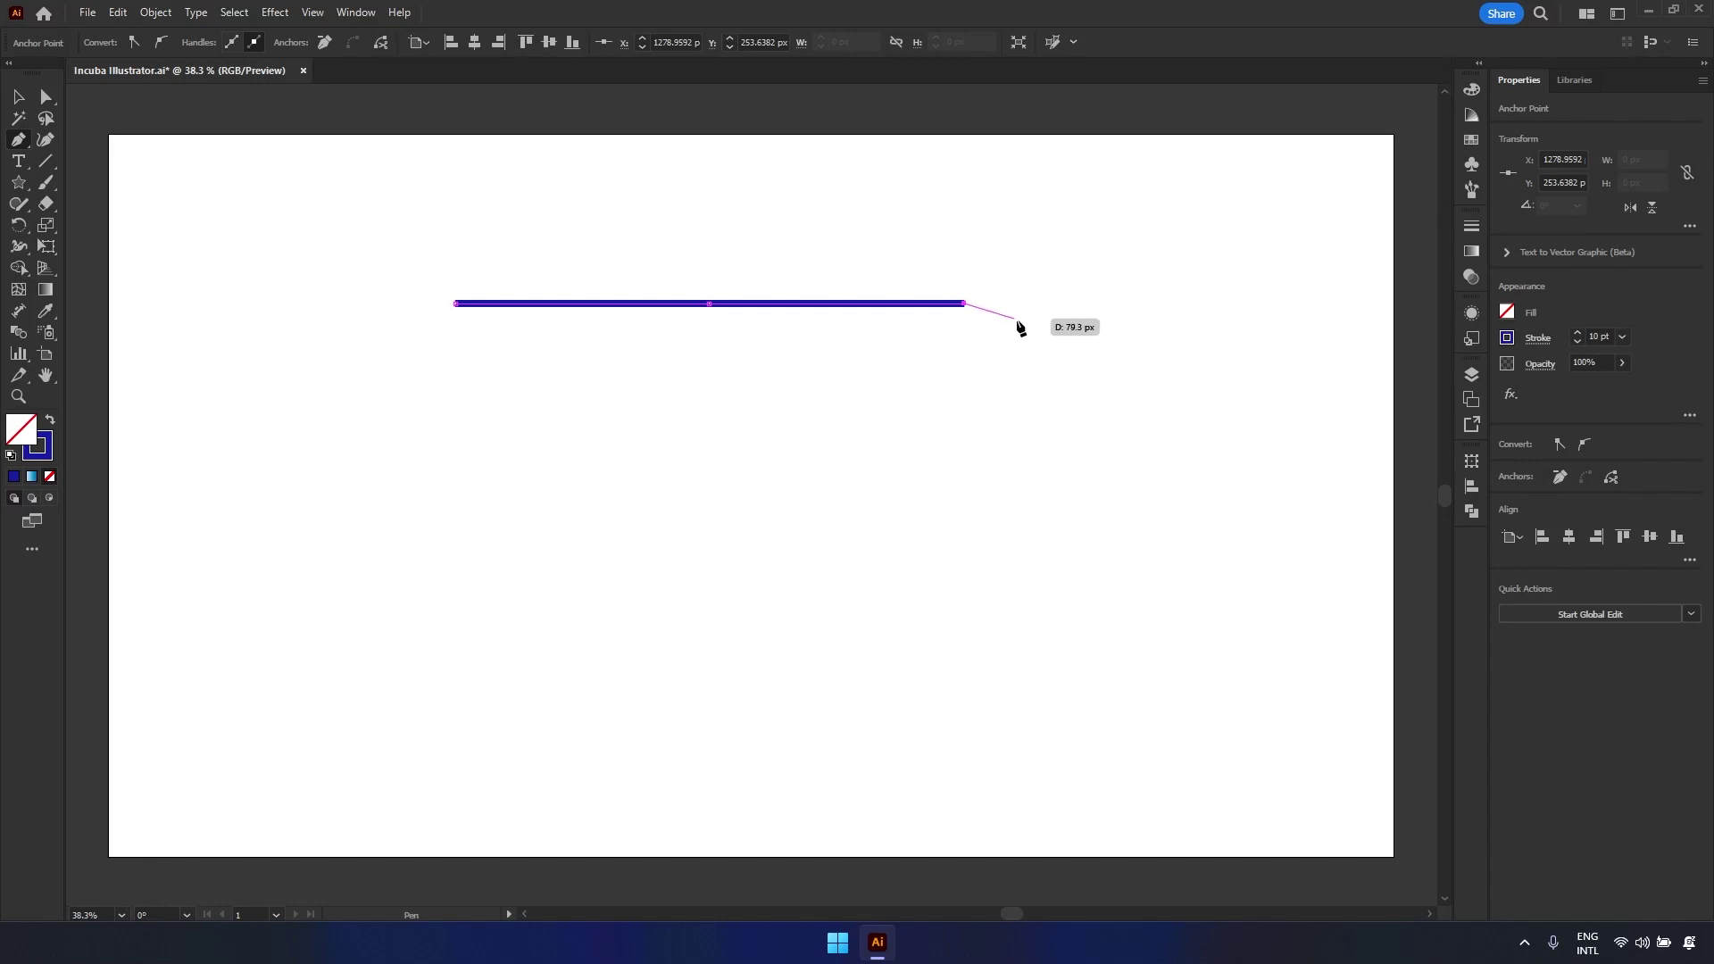
pyautogui.keyDown('ctrl'); pyautogui.click(1048, 380); pyautogui.keyUp('ctrl')
pyautogui.keyDown('ctrl'); pyautogui.click(1048, 379); pyautogui.keyUp('ctrl')
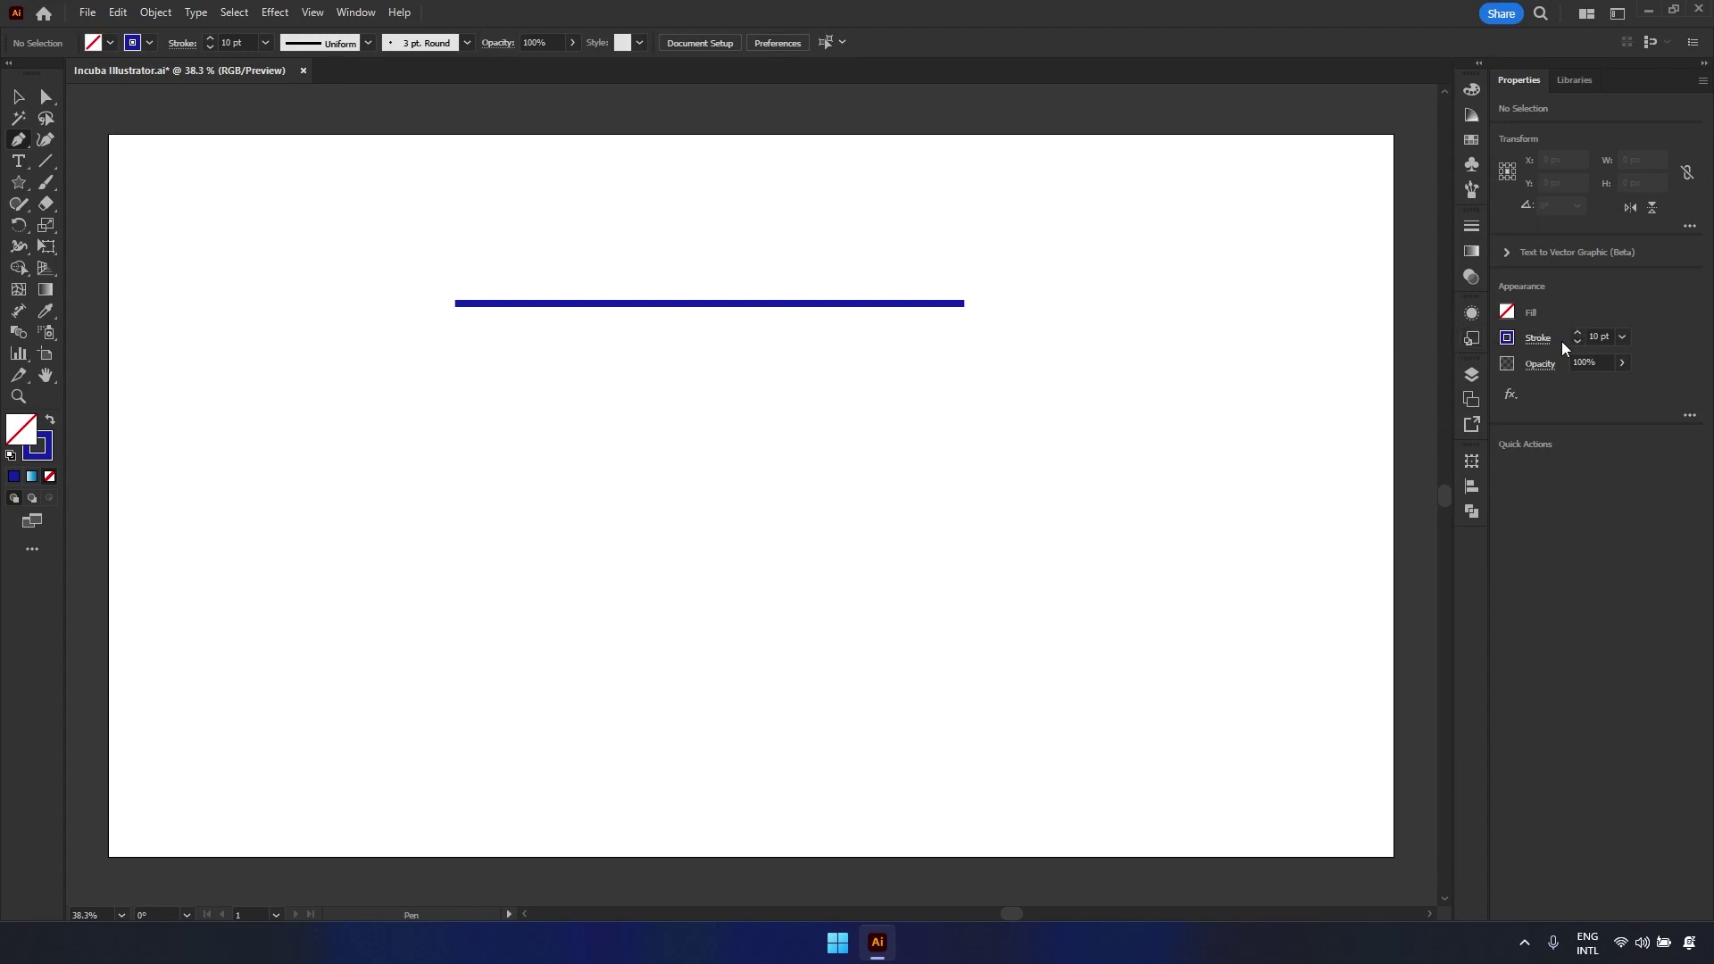
# - Draw a wavy three-point curve about 747 px wide below the straight line with the Pen tool, redoing its middle anchor point as a smooth point
pyautogui.moveTo(1610, 340); pyautogui.dragTo(1589, 339)
pyautogui.moveTo(459, 474); pyautogui.dragTo(533, 411)
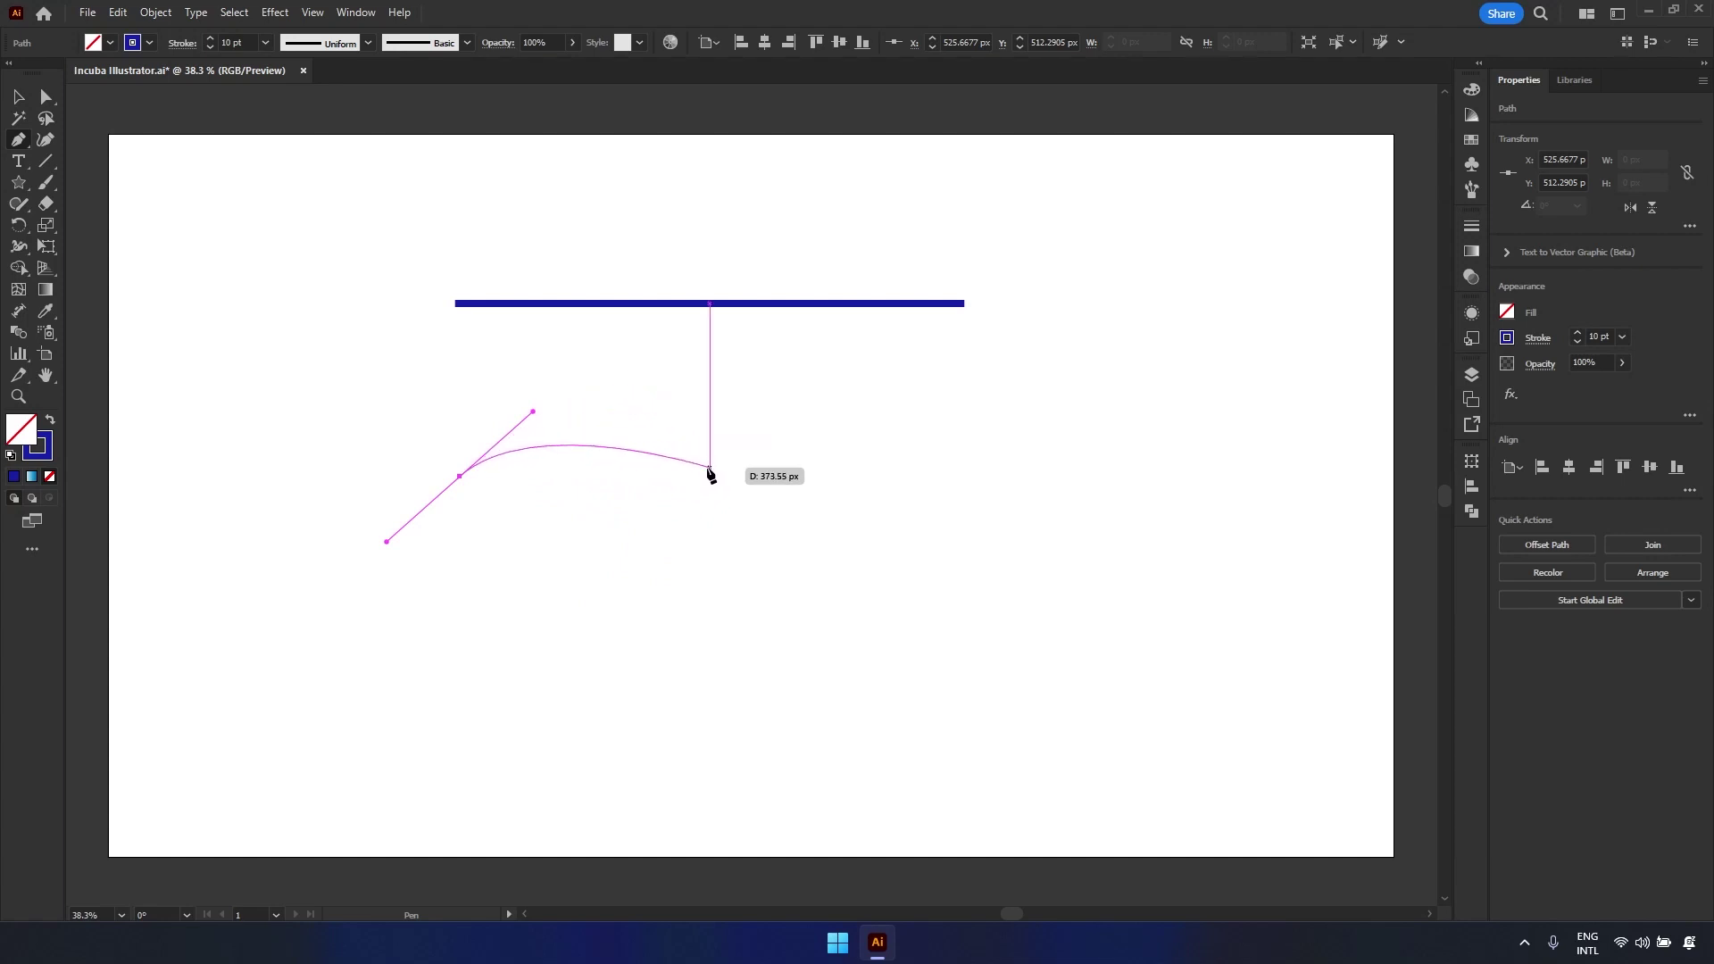
pyautogui.moveTo(710, 469); pyautogui.dragTo(724, 557)
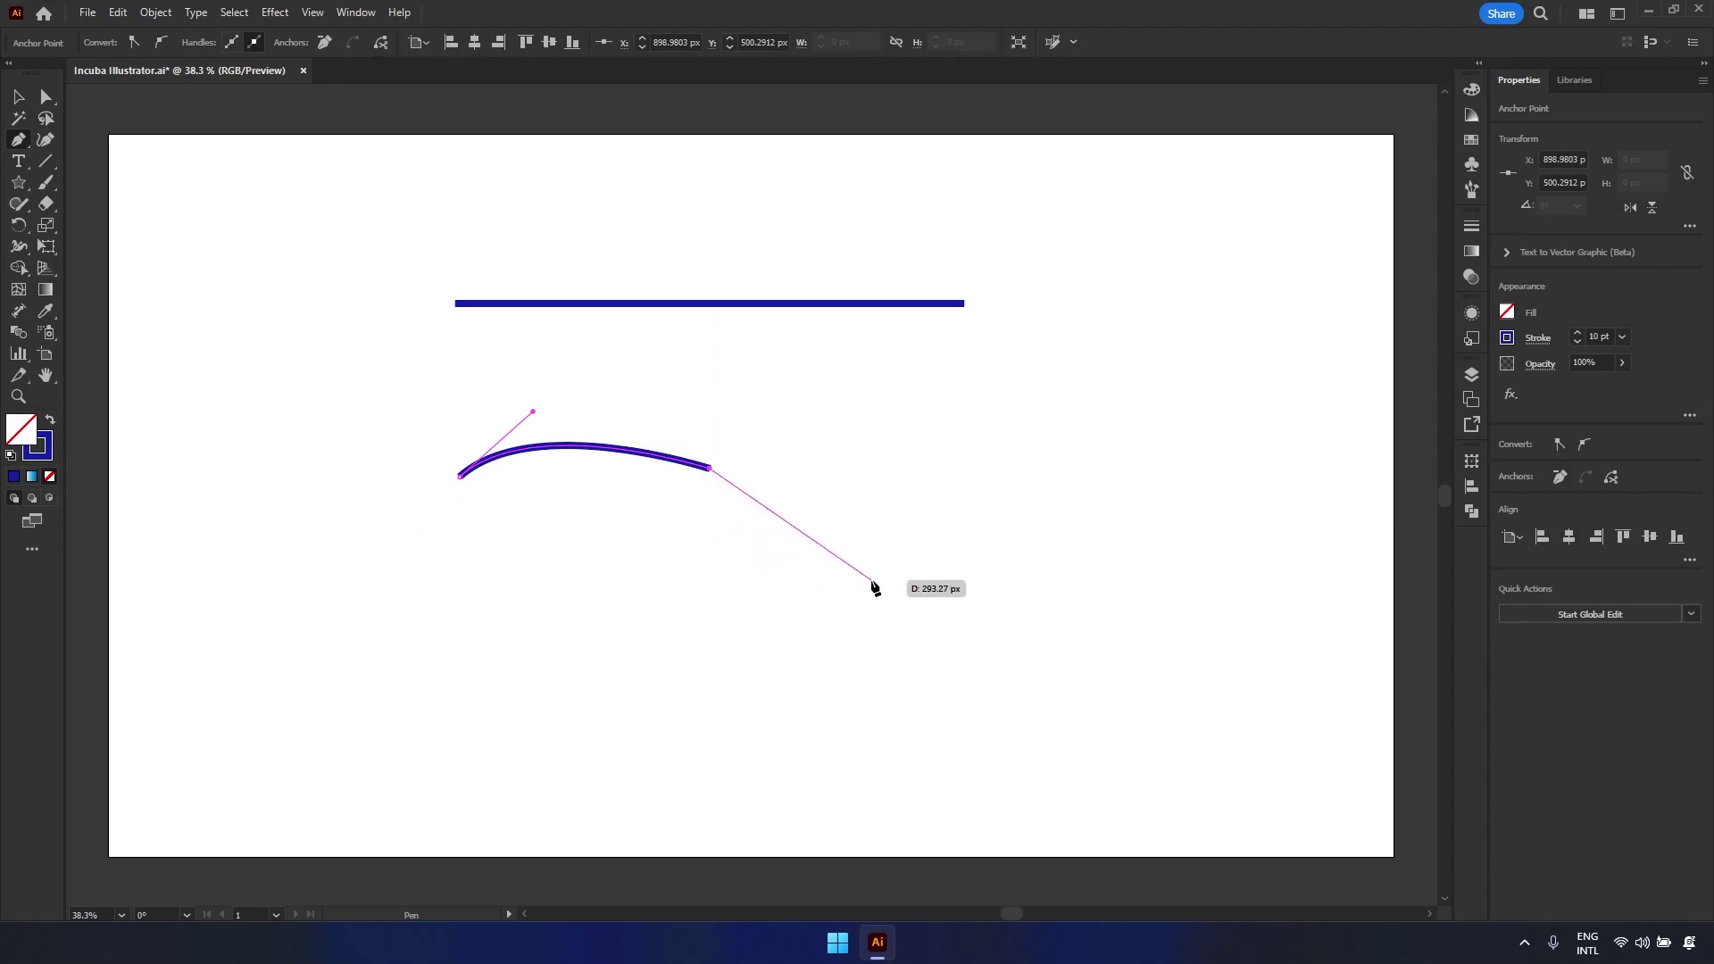
pyautogui.hotkey('ctrl', 'z')
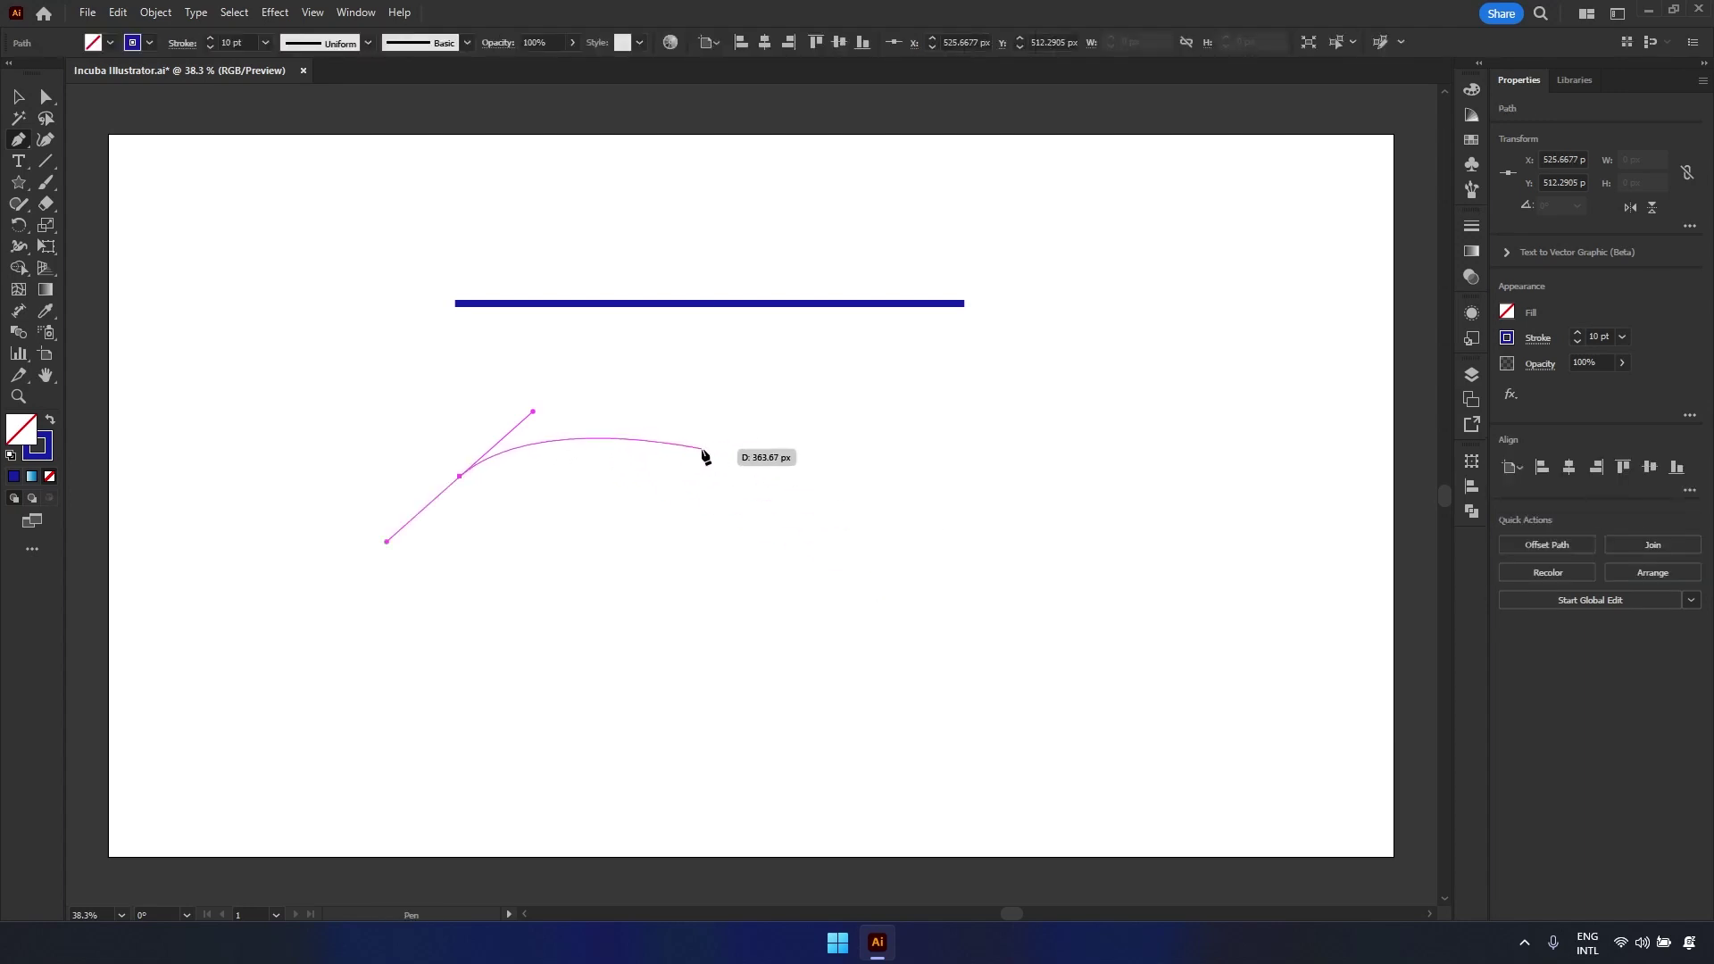
pyautogui.moveTo(711, 478)
pyautogui.mouseDown()
pyautogui.moveTo(753, 504)
pyautogui.moveTo(754, 540)
pyautogui.moveTo(794, 548)
pyautogui.mouseUp()
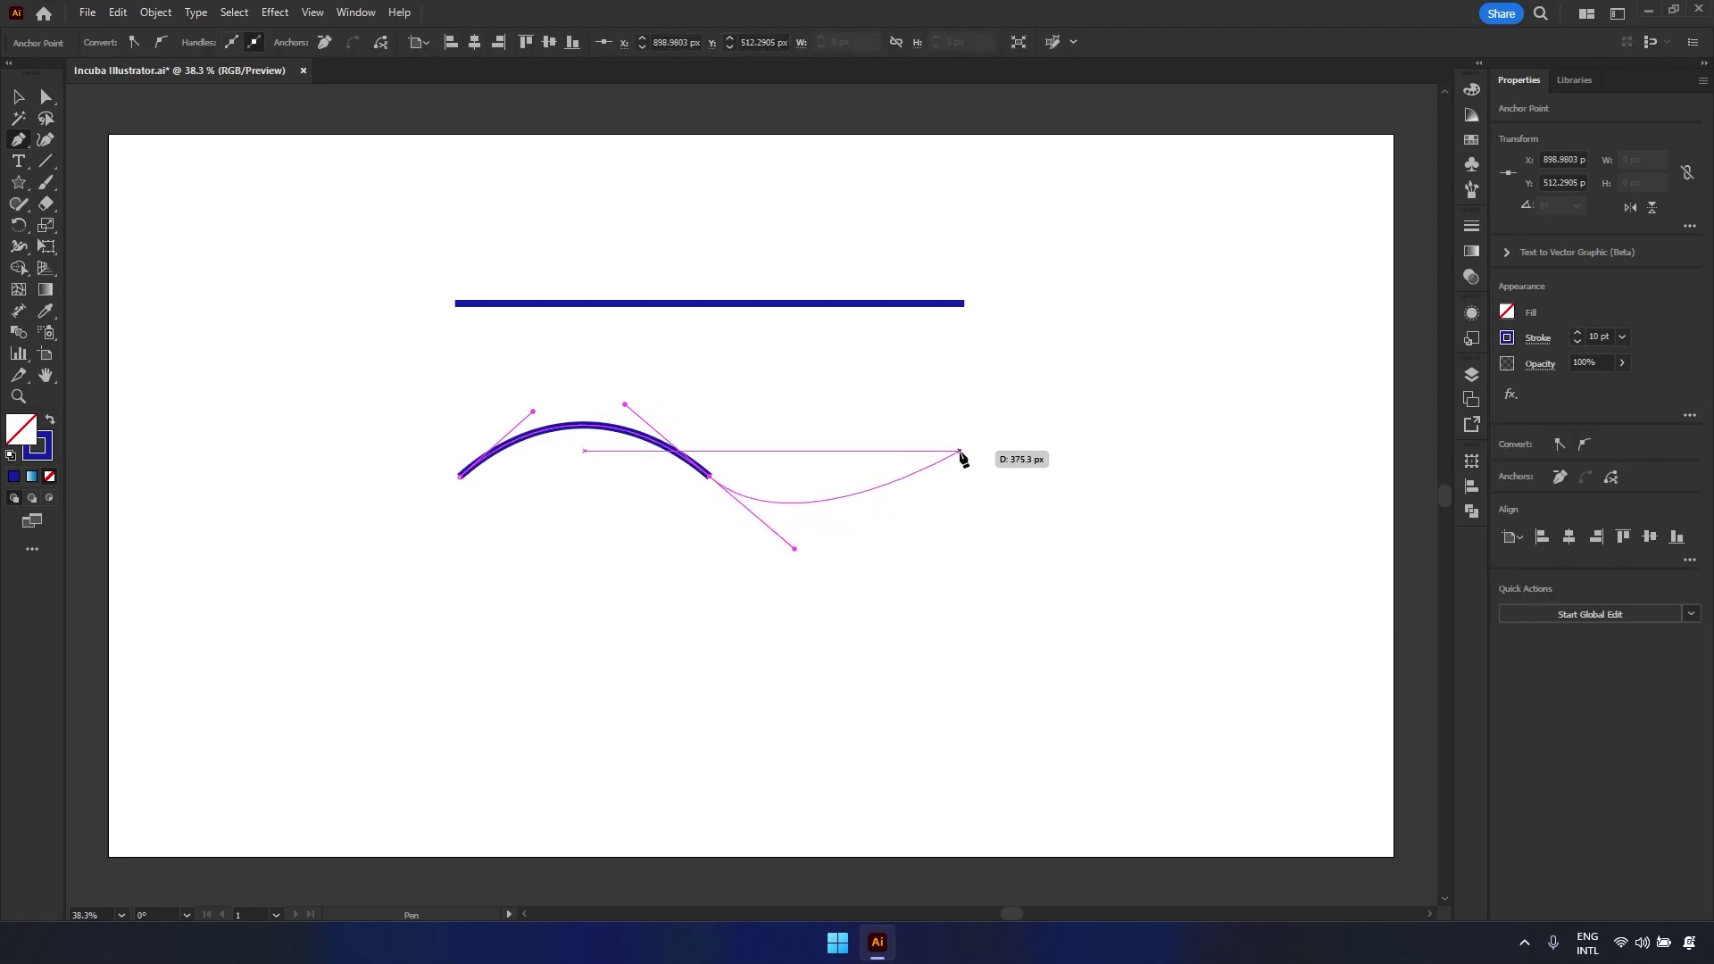
pyautogui.moveTo(959, 451); pyautogui.dragTo(1037, 551)
pyautogui.press('Escape')
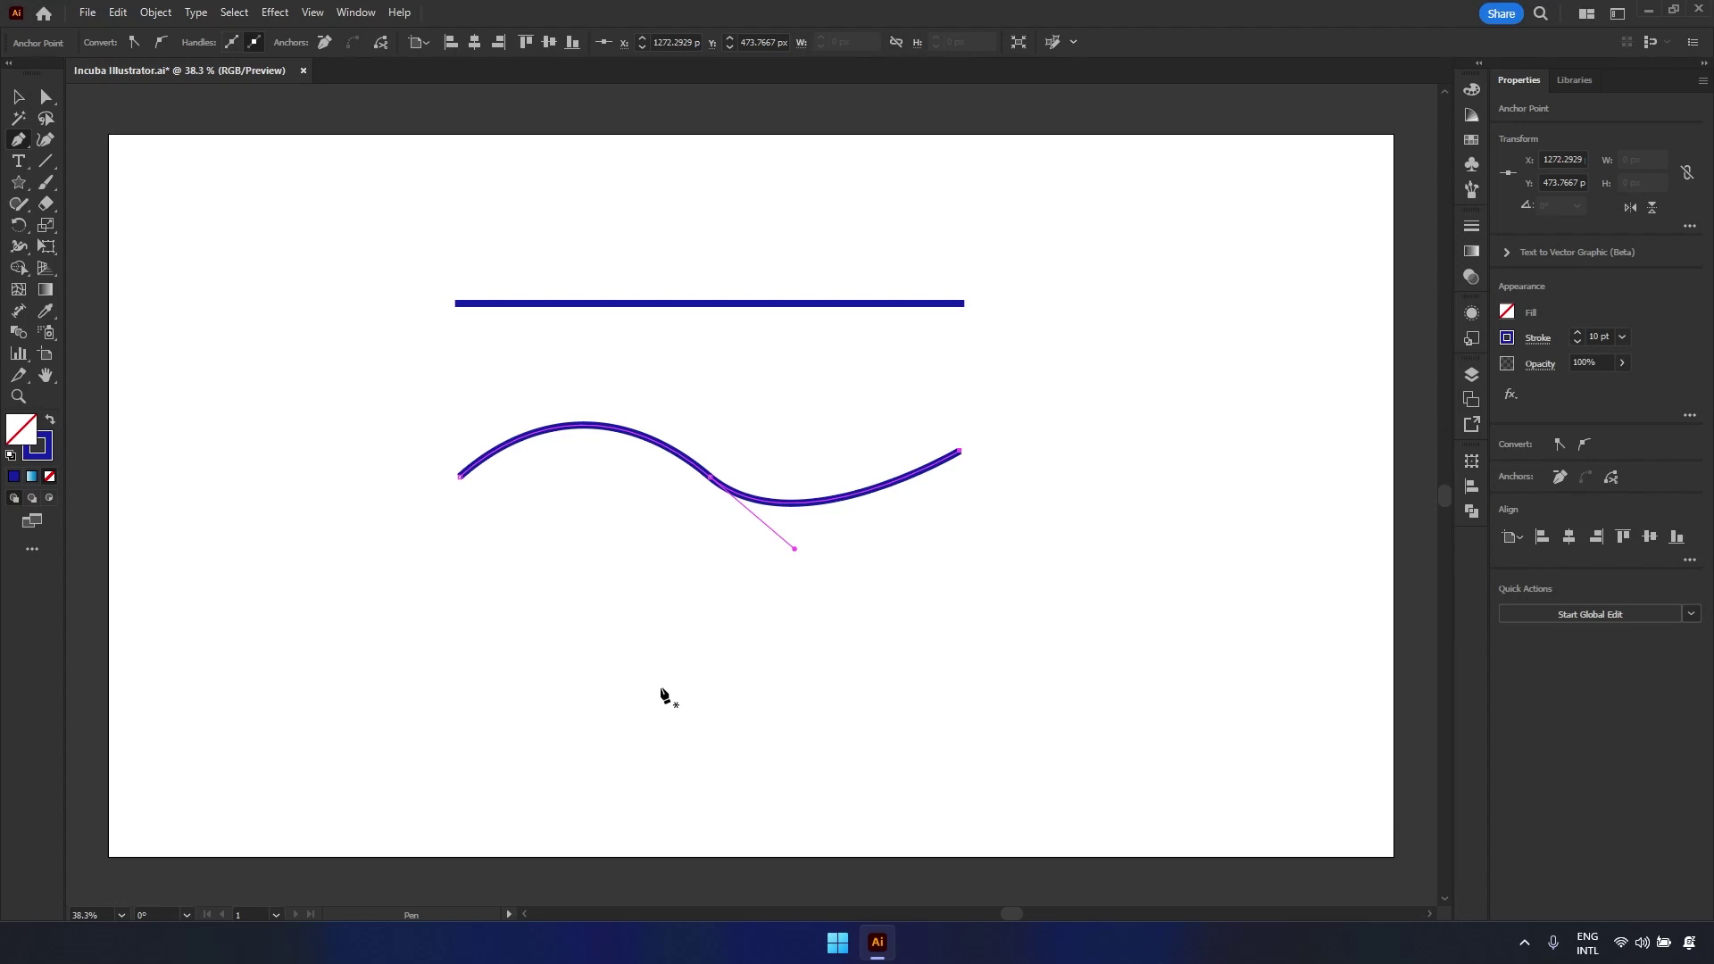
# - Reshape the wavy curve slightly by adjusting the direction handles of its middle and starting anchor points
pyautogui.press('ctrl')
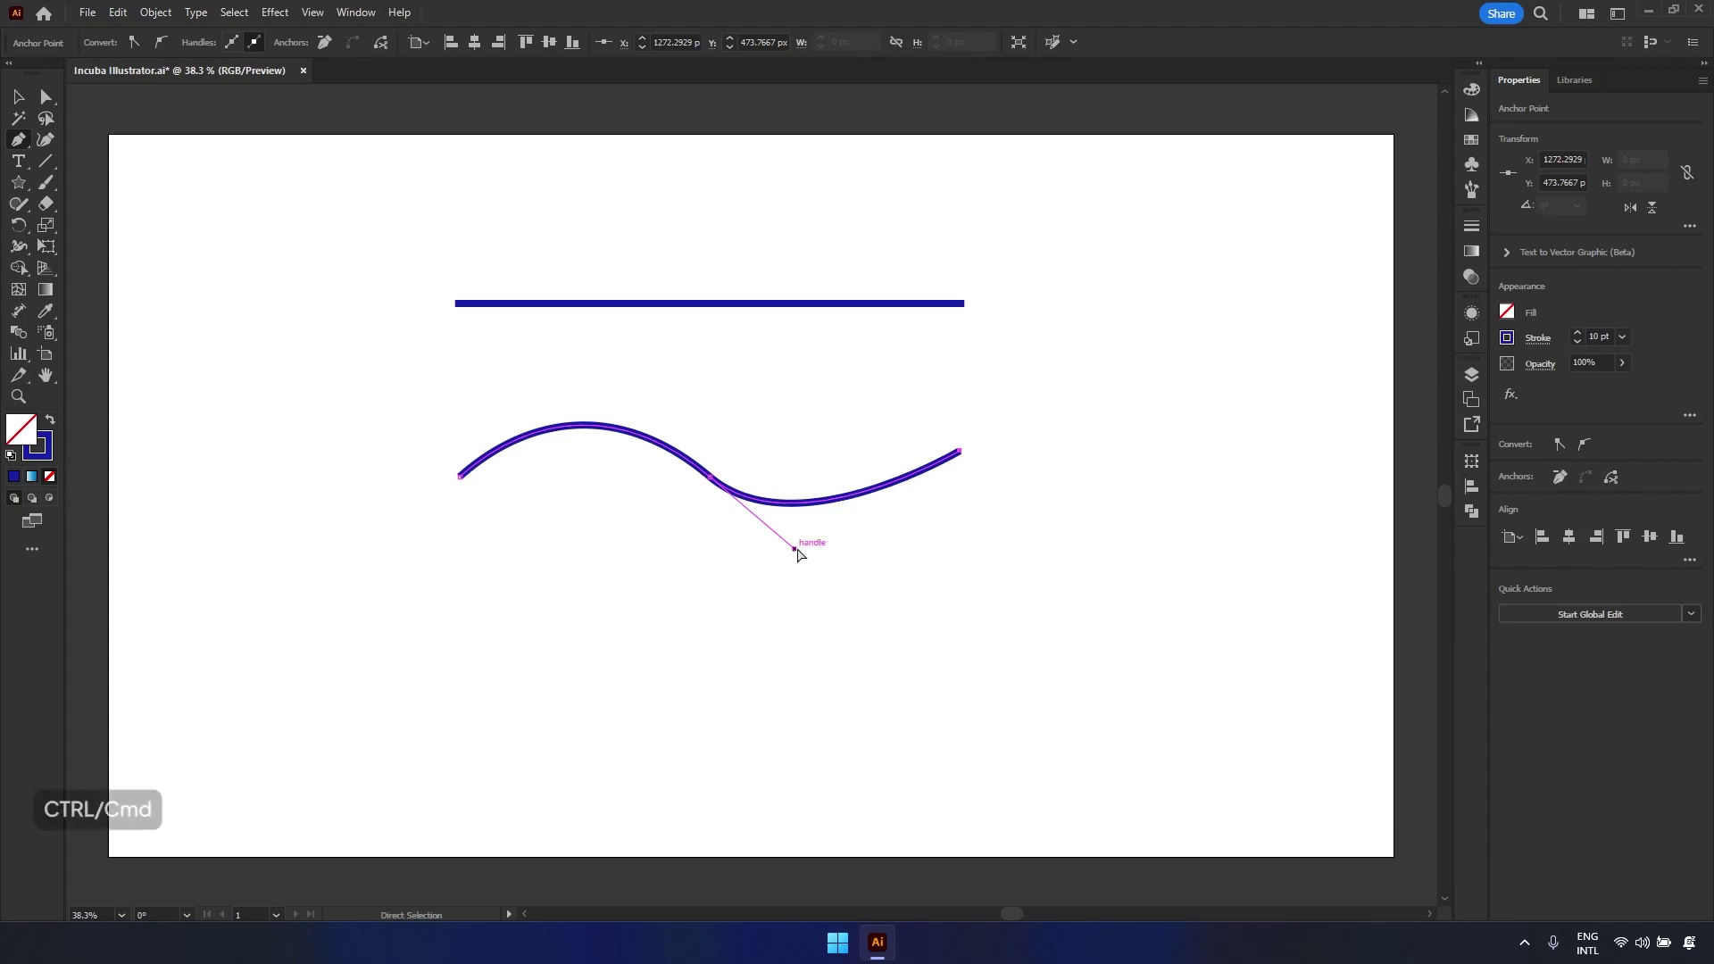
pyautogui.moveTo(795, 547); pyautogui.dragTo(801, 554)
pyautogui.press('ctrl')
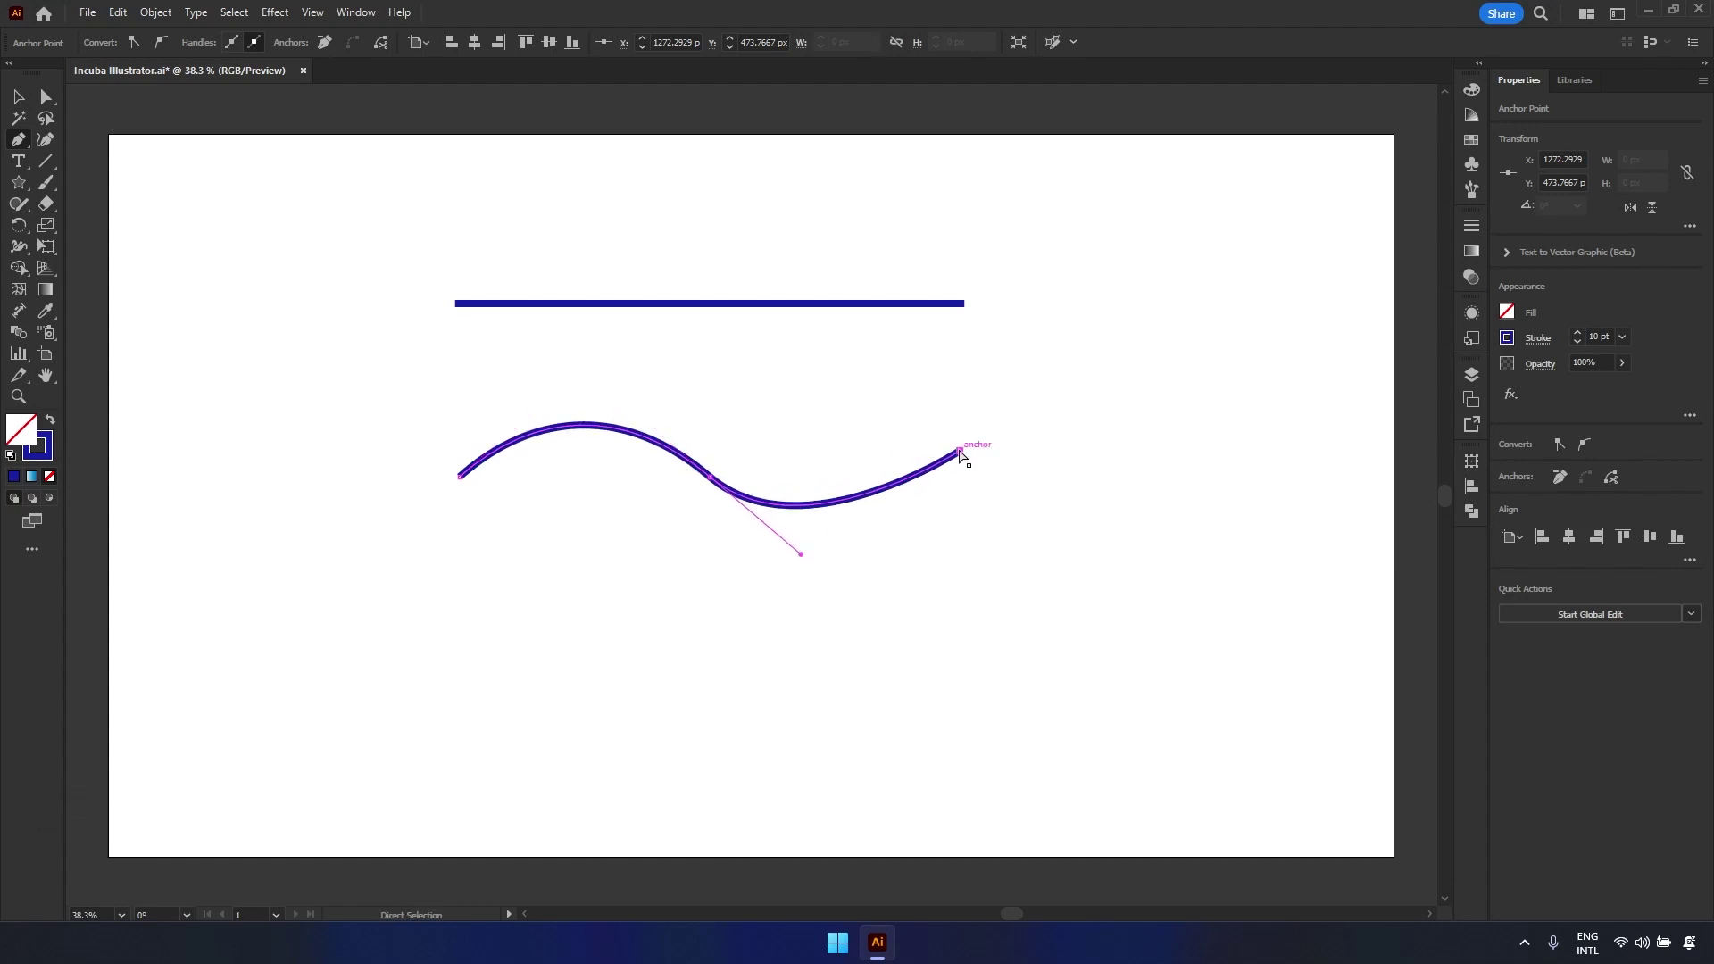
pyautogui.moveTo(960, 453); pyautogui.dragTo(960, 452)
pyautogui.click(458, 479)
pyautogui.moveTo(539, 414); pyautogui.dragTo(626, 403)
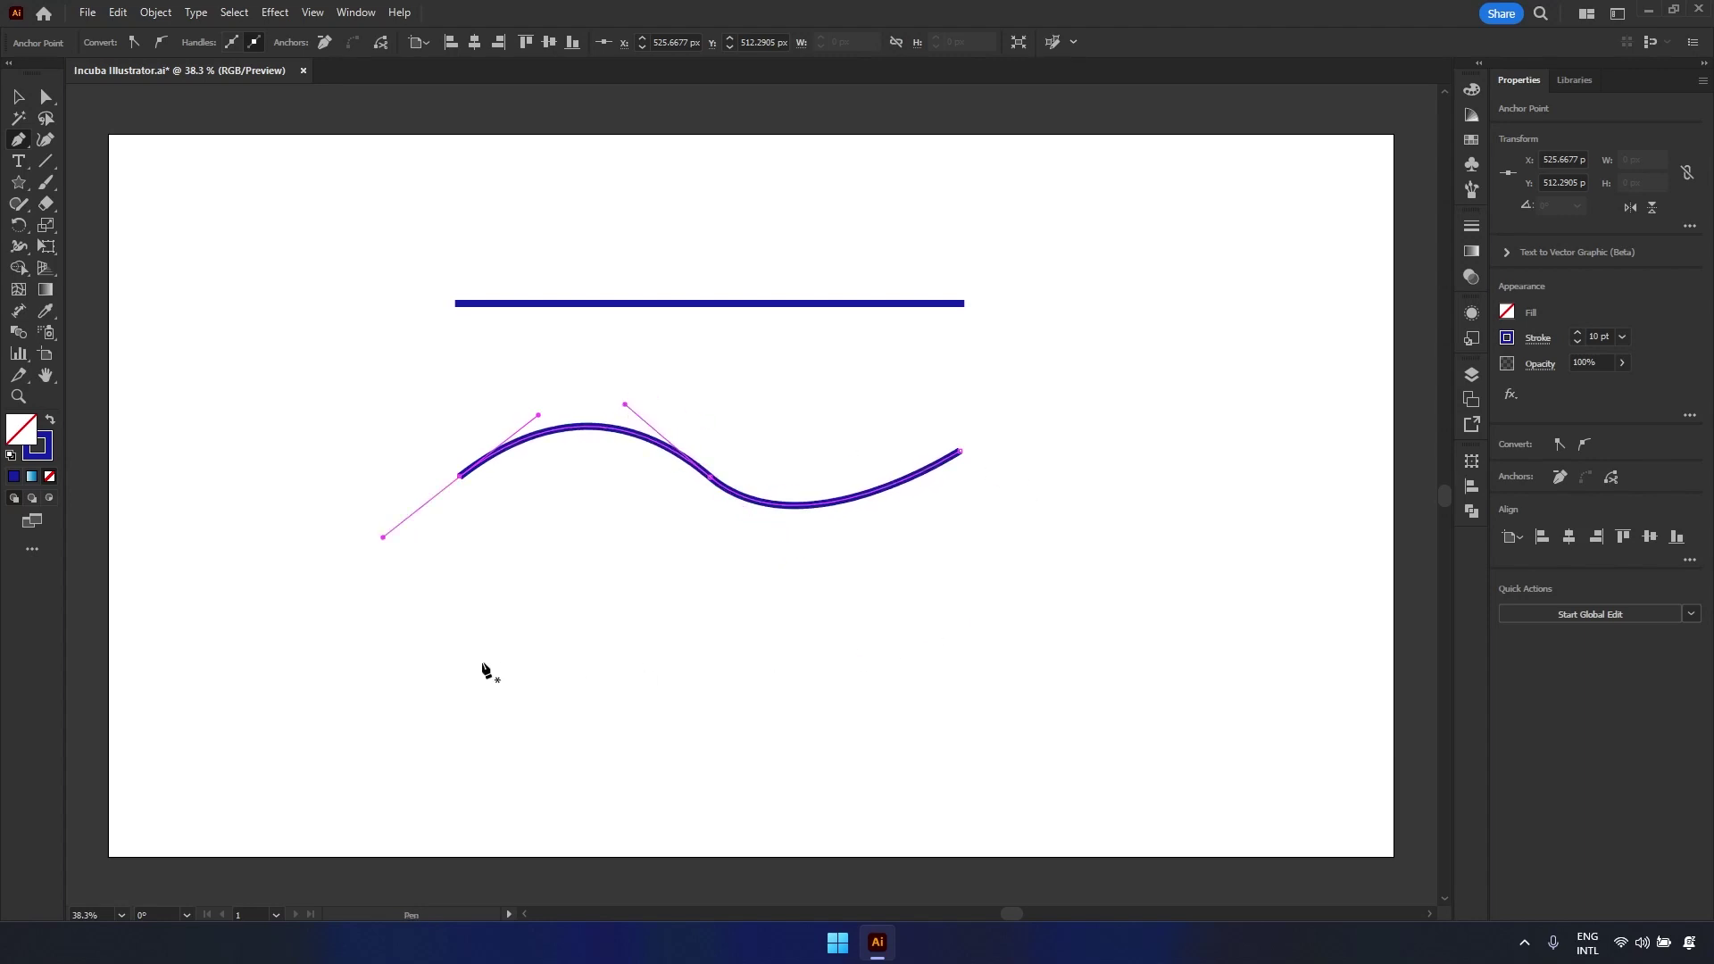
# - Draw a straight horizontal path about 747 px long with four anchor points below the wavy curve, using the Pen tool
pyautogui.click(459, 660)
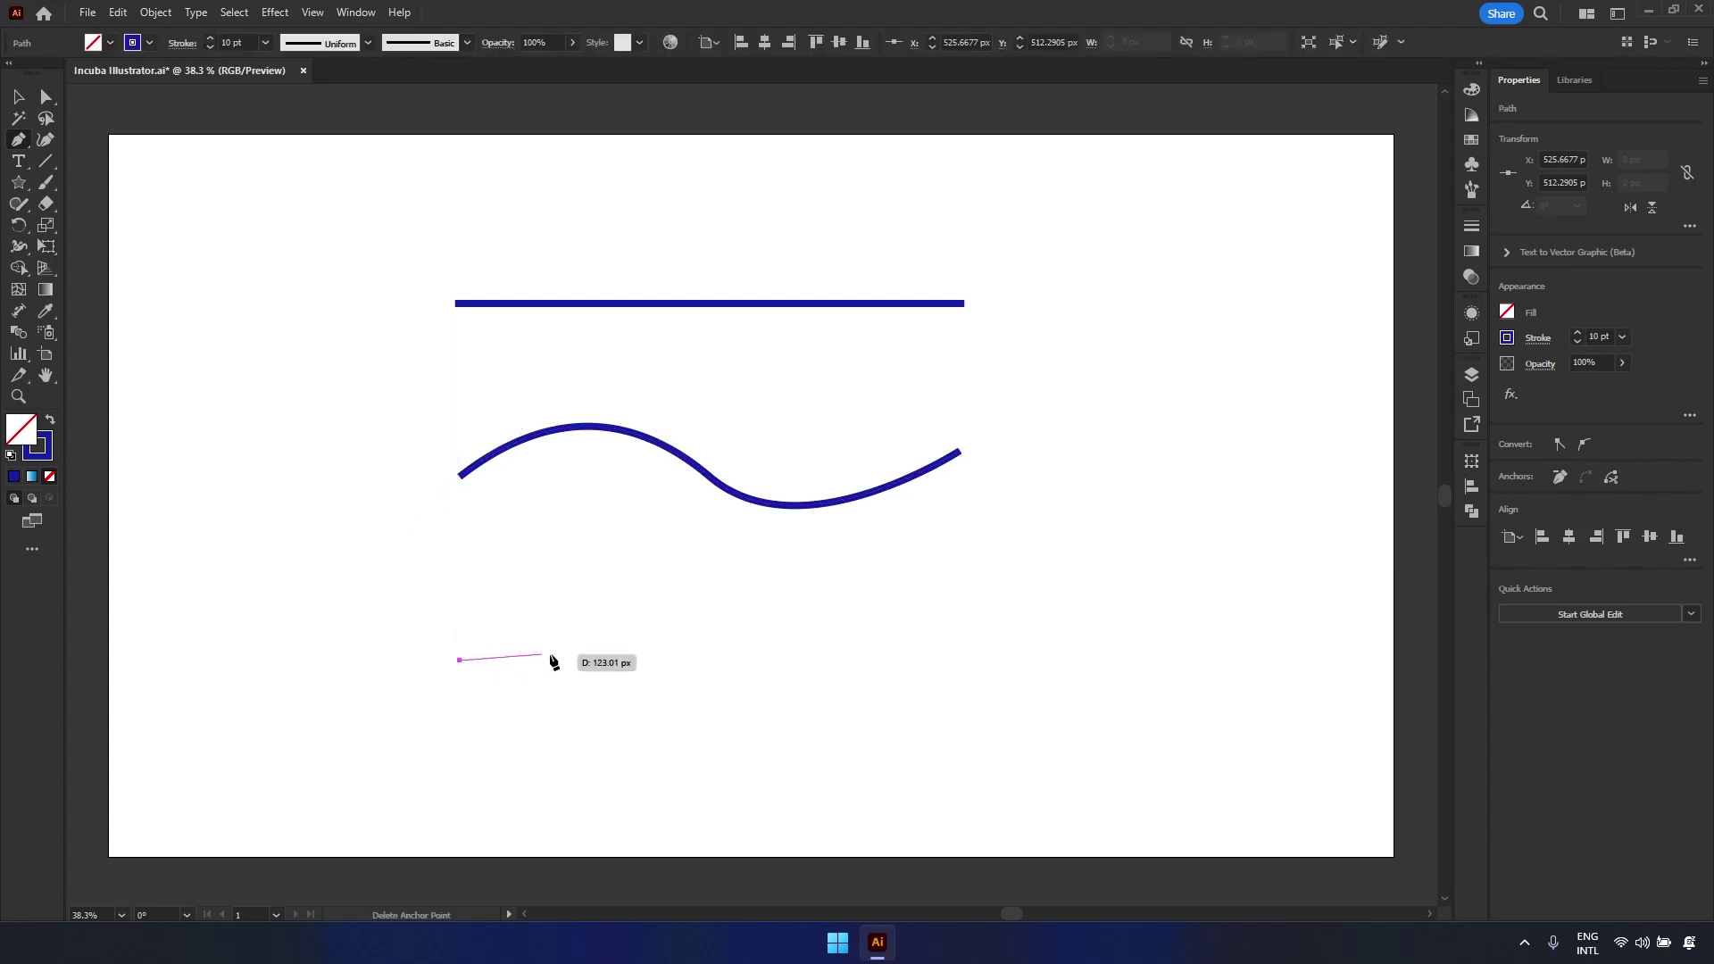
pyautogui.click(614, 661)
pyautogui.click(804, 660)
pyautogui.click(960, 661)
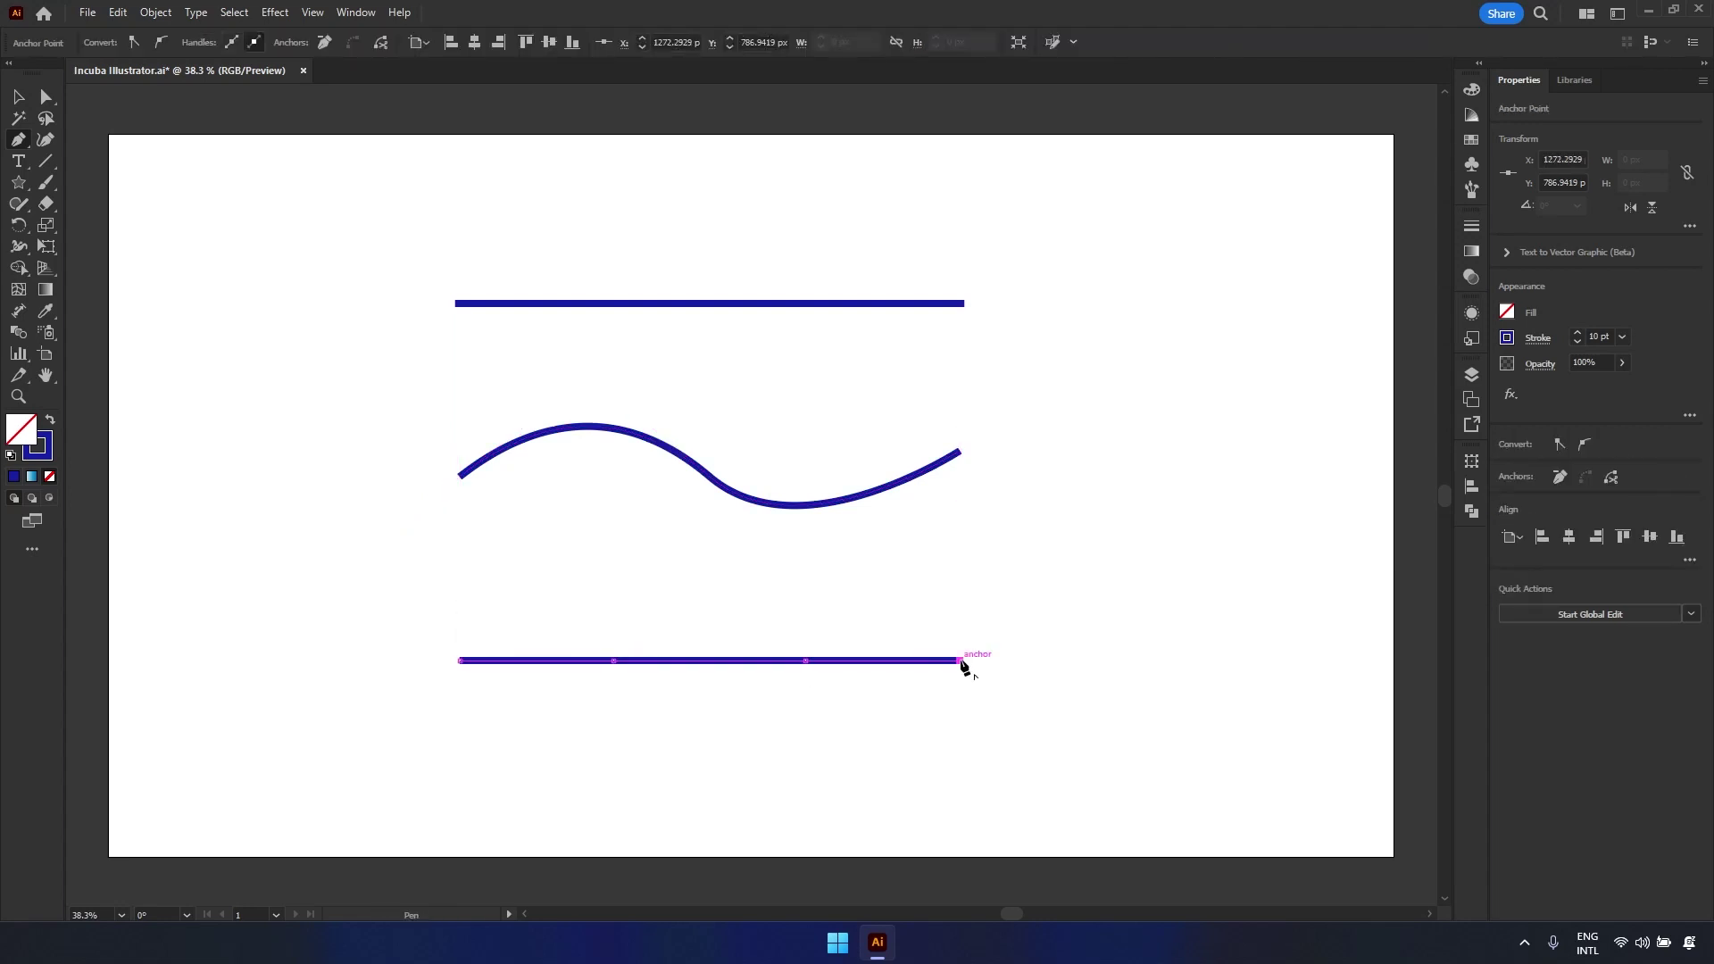
pyautogui.press('Escape')
# - Bend the lowest path's three straight segments into alternating curves: first downward, middle upward, last downward
pyautogui.press('alt')
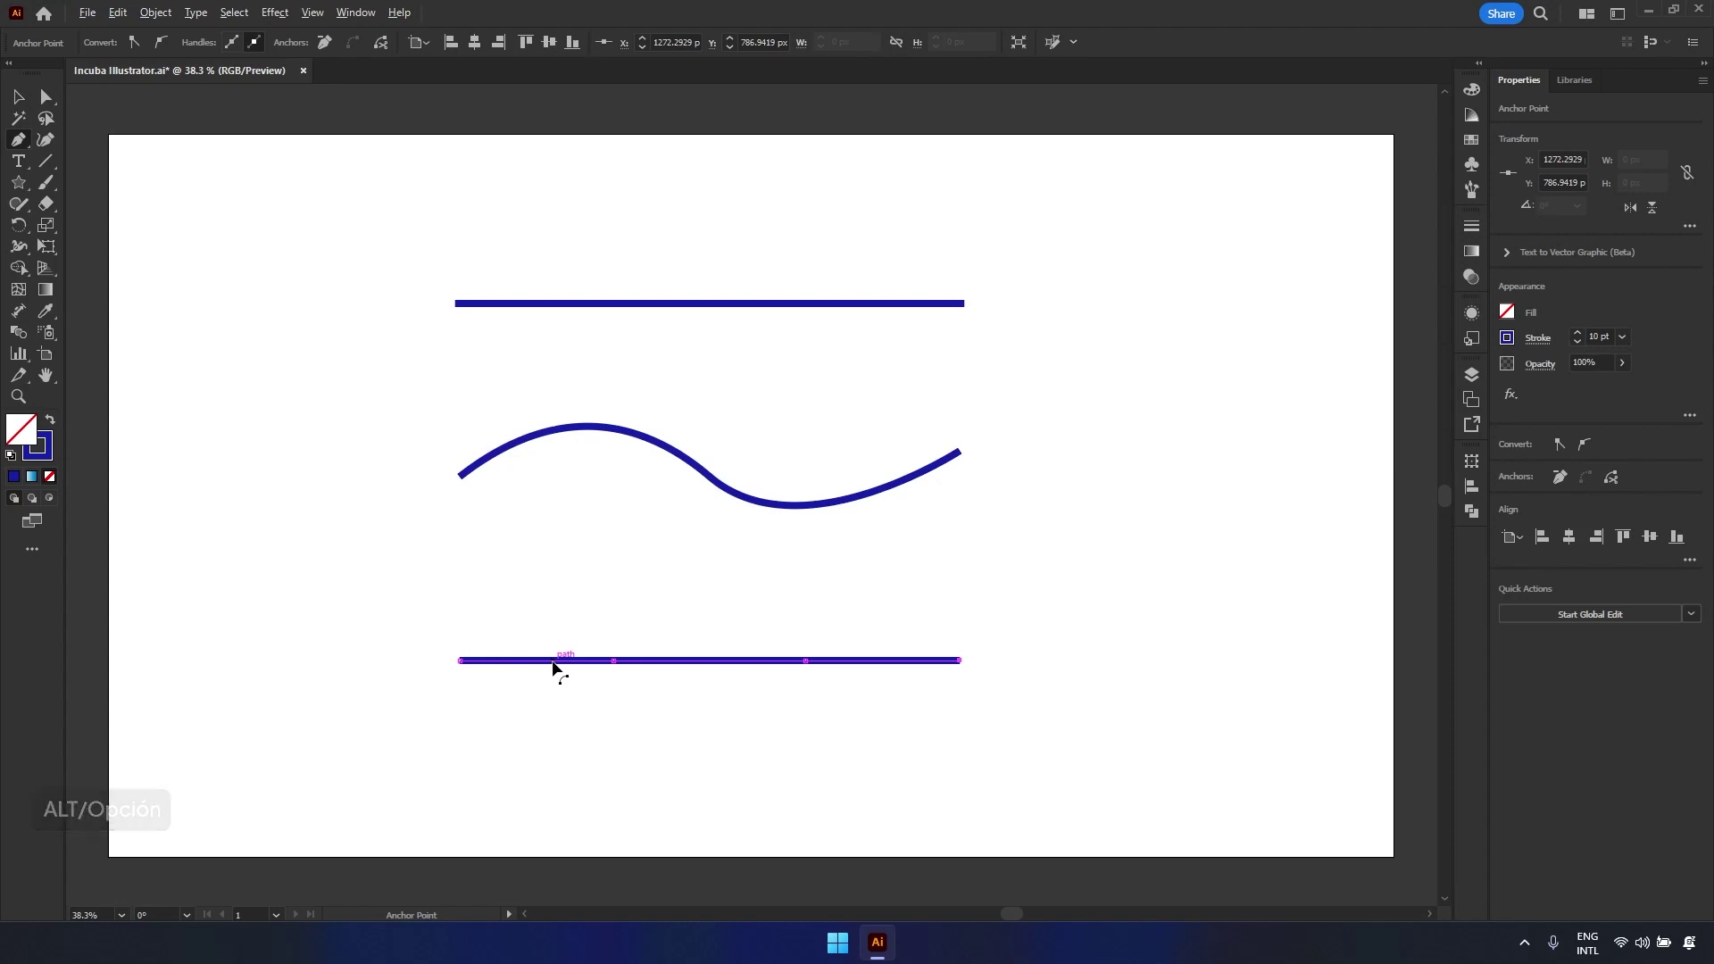
pyautogui.moveTo(553, 665); pyautogui.dragTo(555, 714)
pyautogui.moveTo(711, 661); pyautogui.dragTo(710, 619)
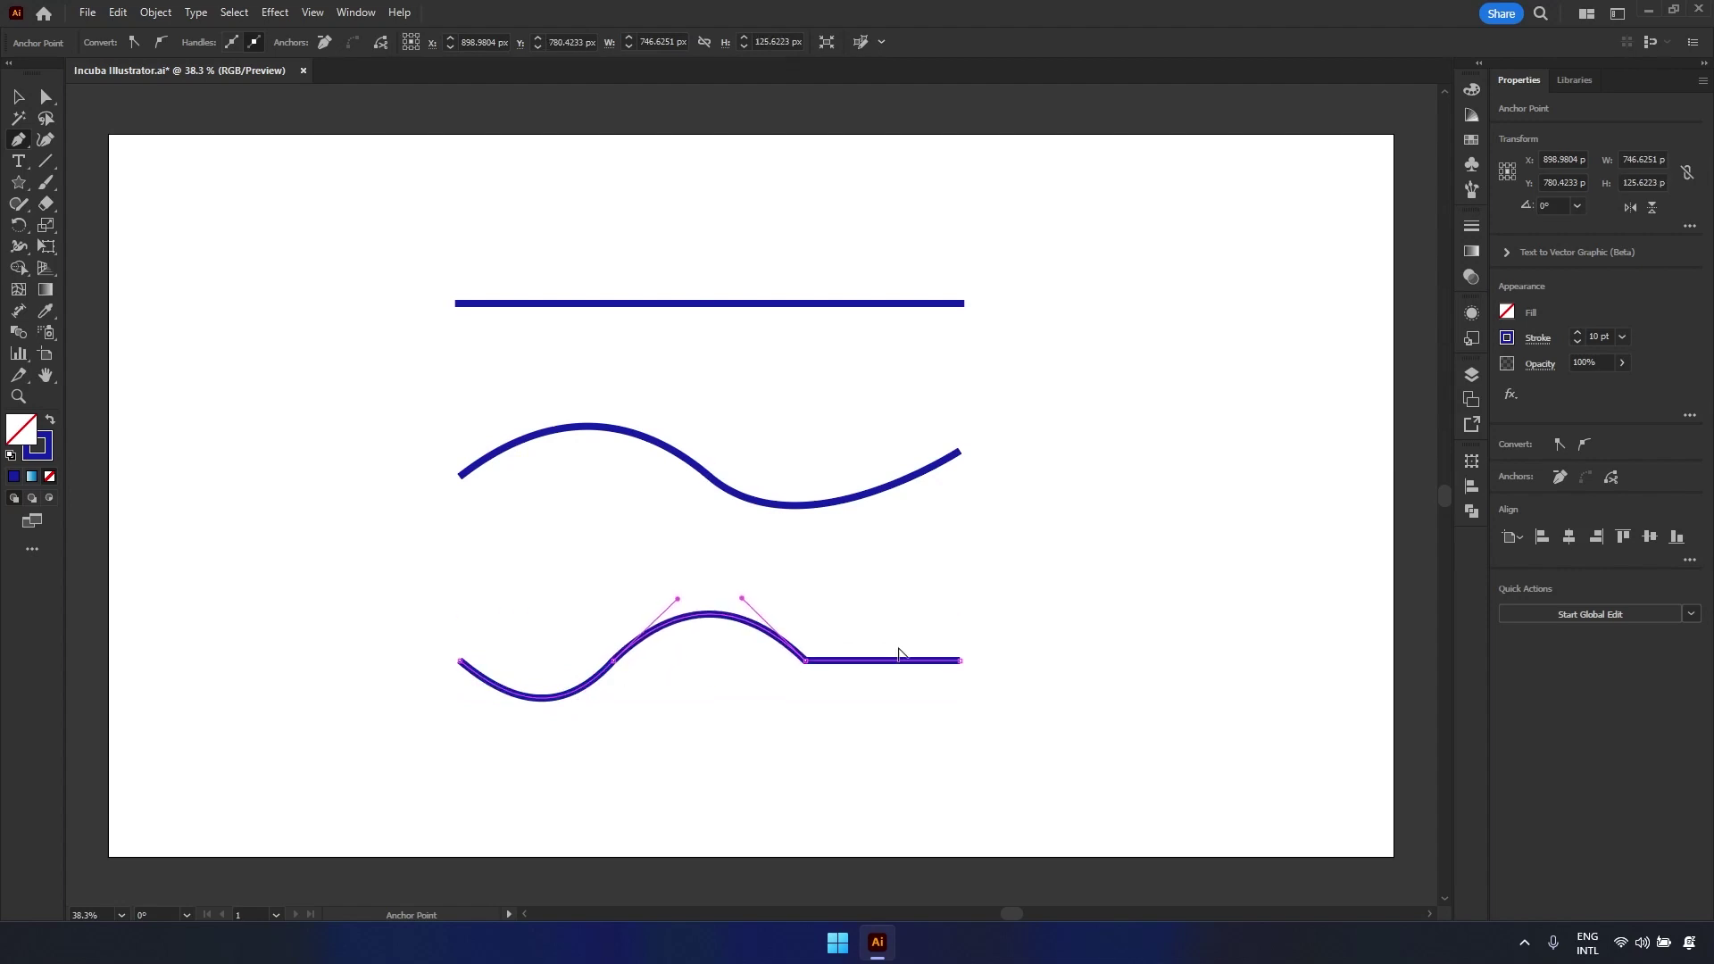
pyautogui.moveTo(899, 669); pyautogui.dragTo(902, 711)
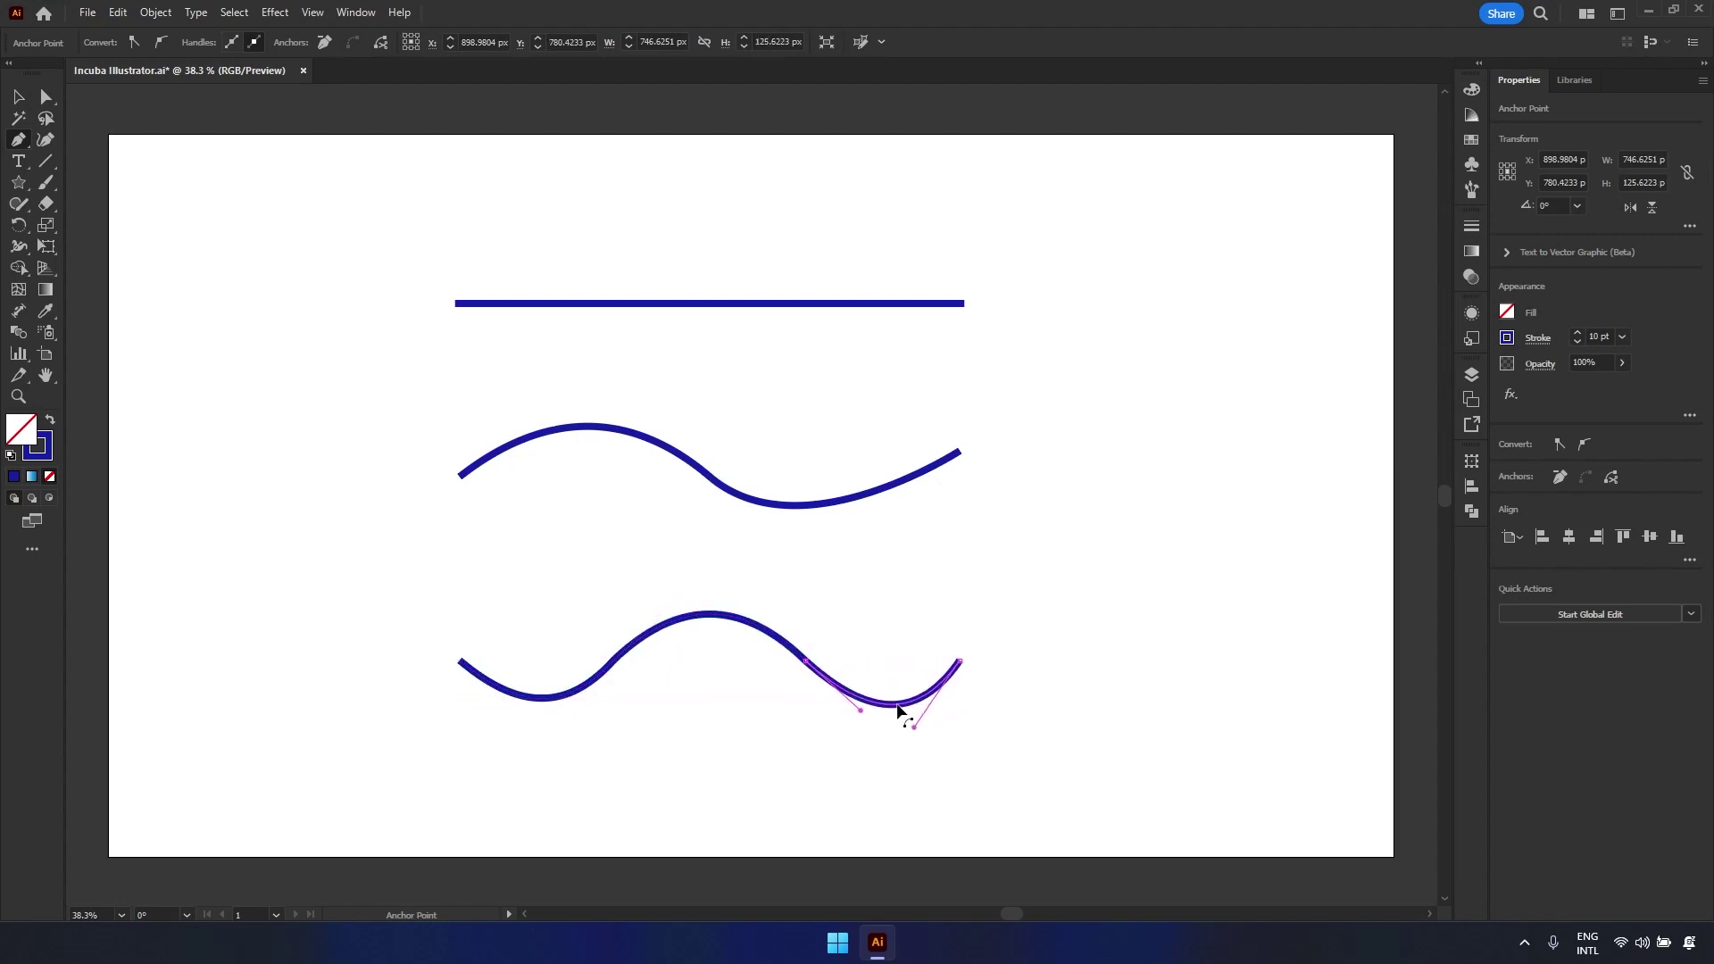
# - Fine-tune the lowest wave by moving its second anchor point slightly and adjusting the middle segment's handle and the end anchor point
pyautogui.moveTo(613, 662); pyautogui.dragTo(628, 660)
pyautogui.moveTo(741, 599); pyautogui.dragTo(697, 601)
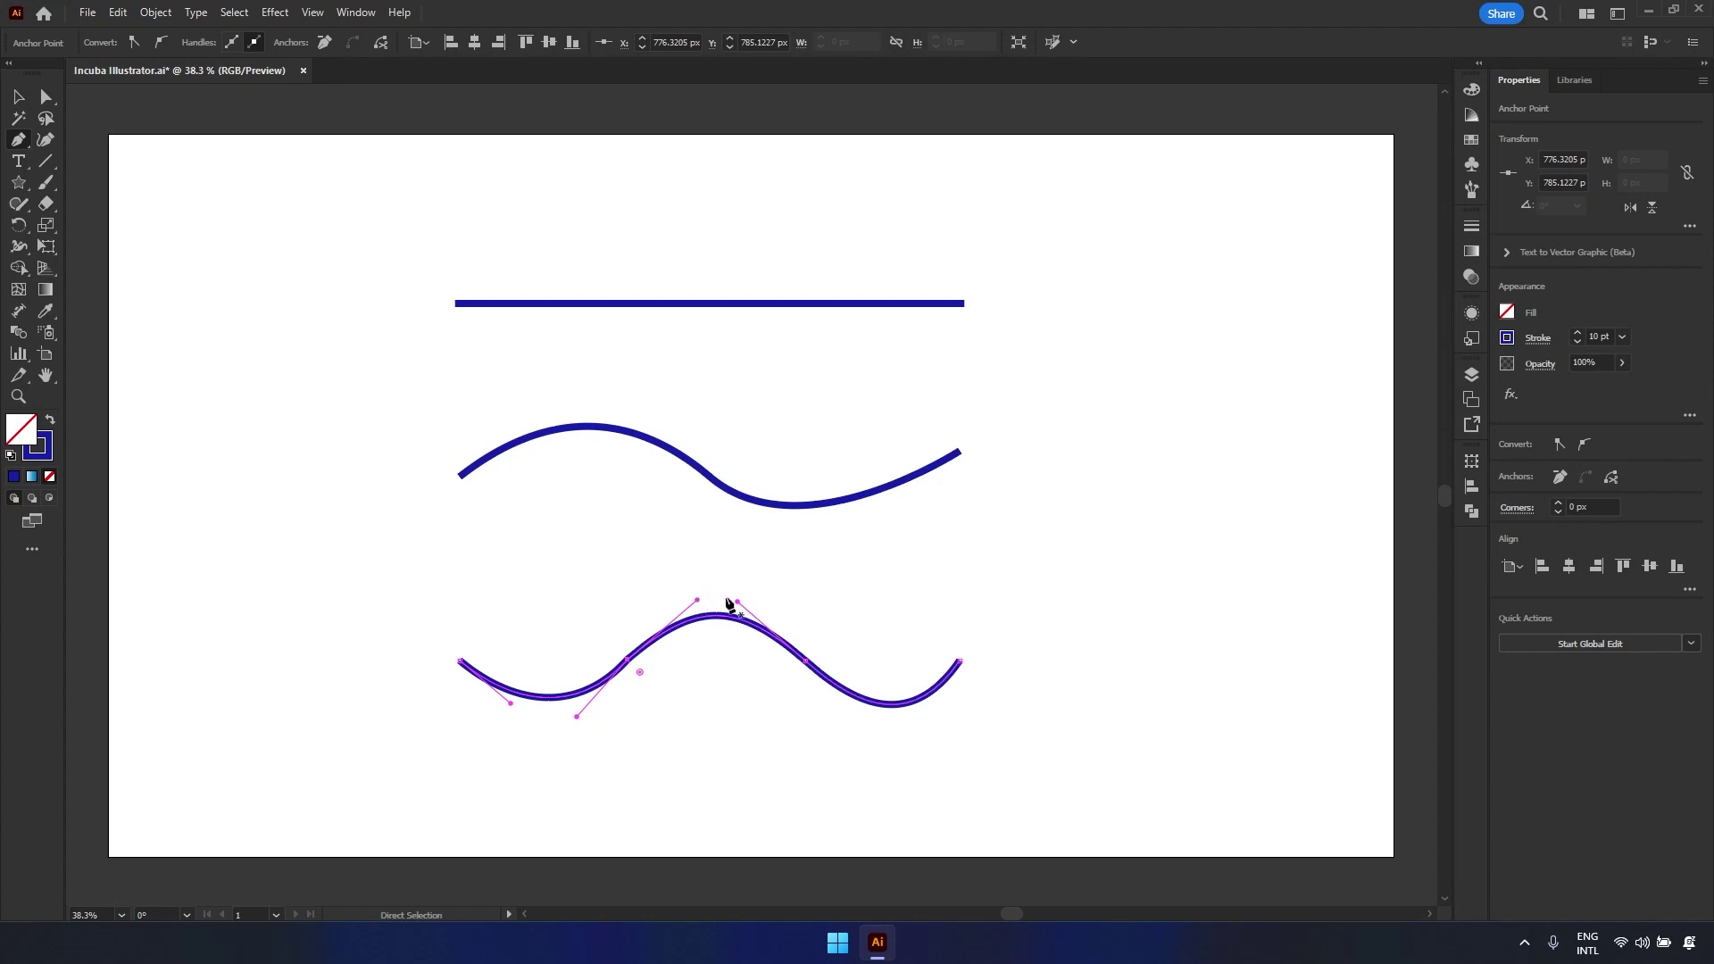
pyautogui.moveTo(962, 664); pyautogui.dragTo(964, 657)
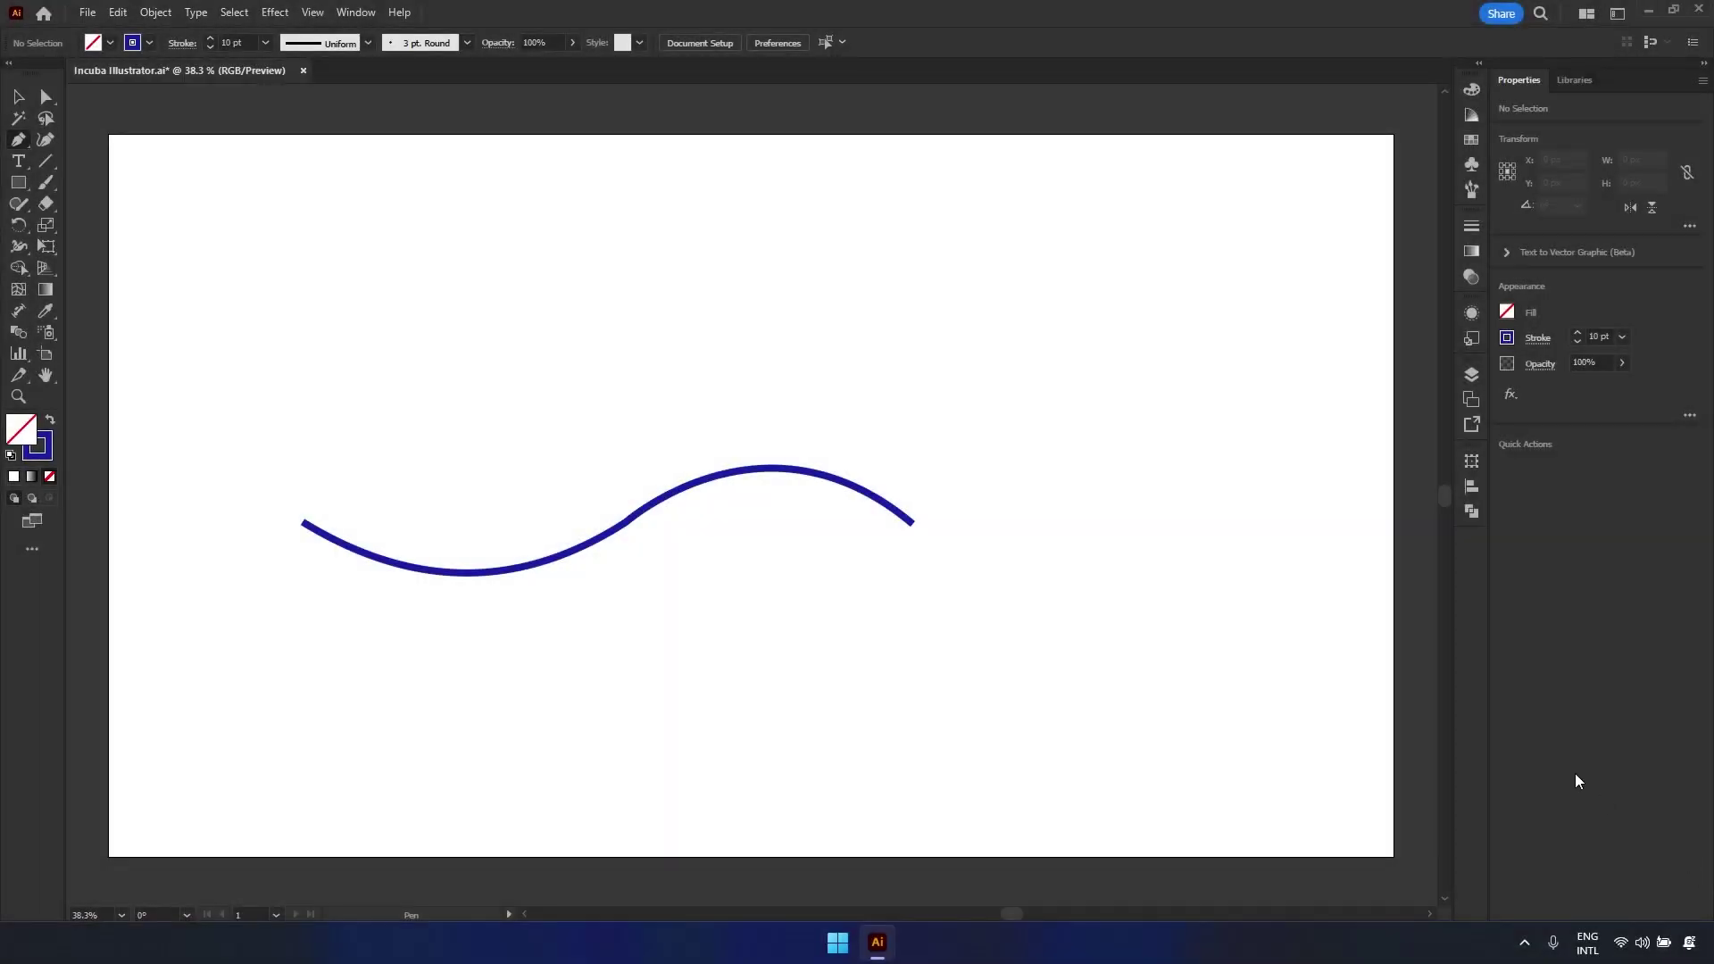
# - Make the two-arc curve's right endpoint a corner and continue the path about 418 px right to a smooth anchor point, forming a downward arc
pyautogui.press('alt')
pyautogui.keyDown('alt'); pyautogui.click(913, 525); pyautogui.keyUp('alt')
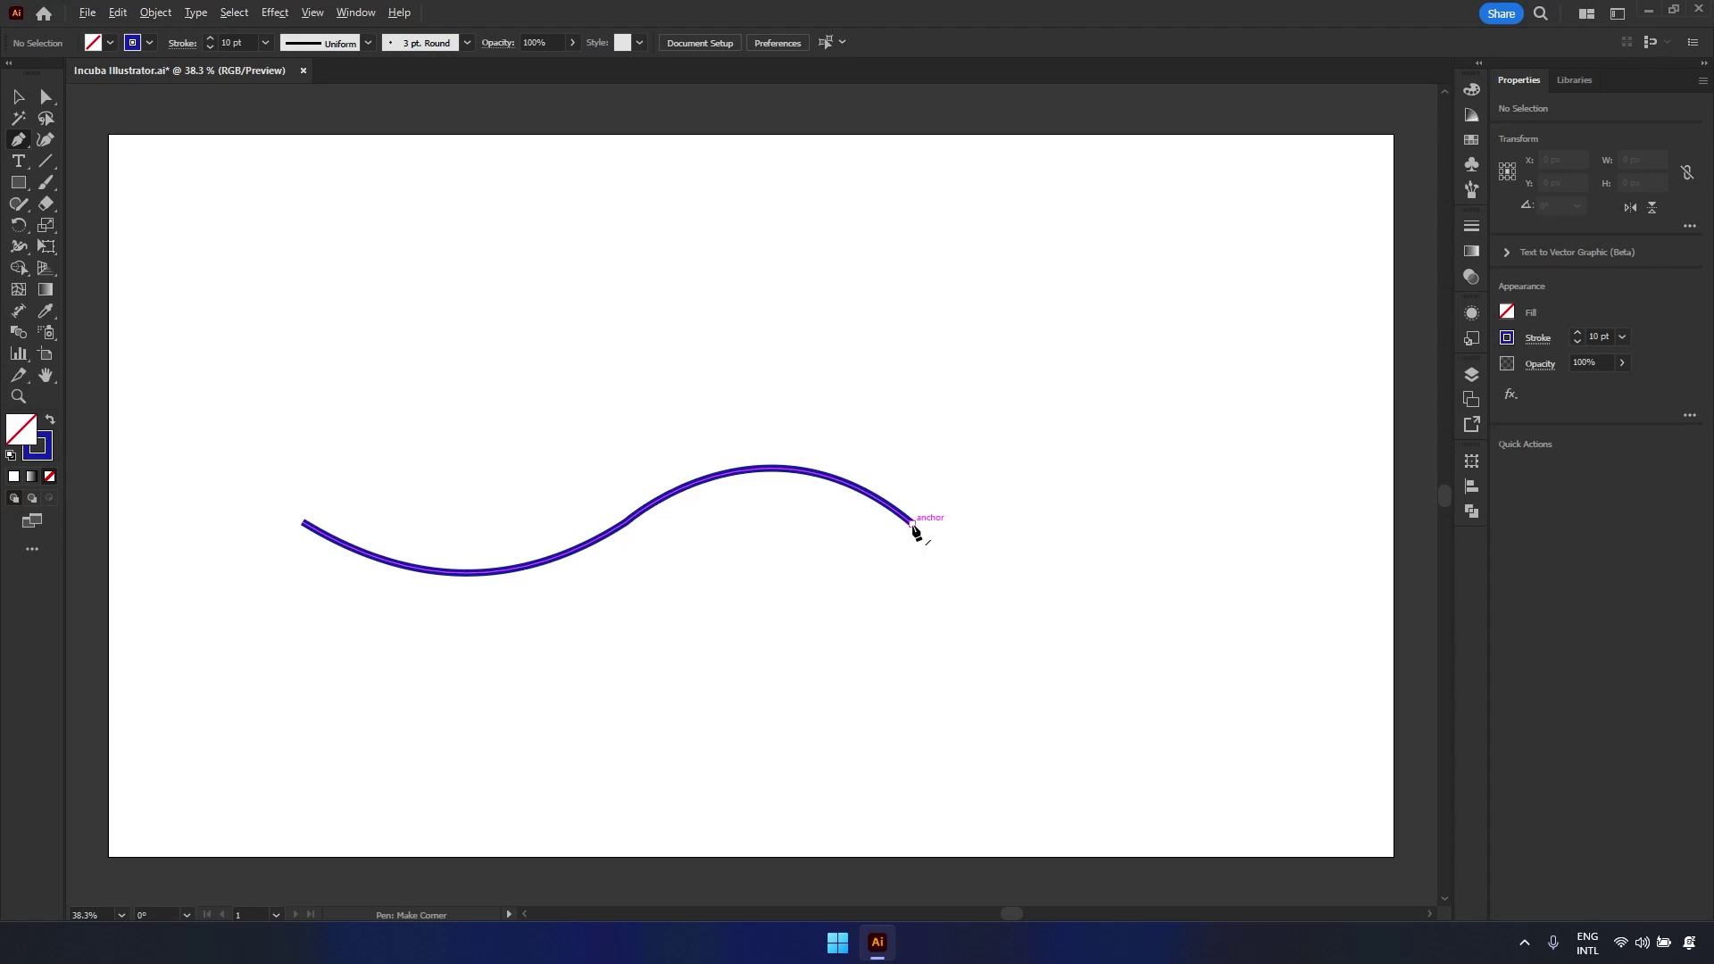
pyautogui.click(912, 525)
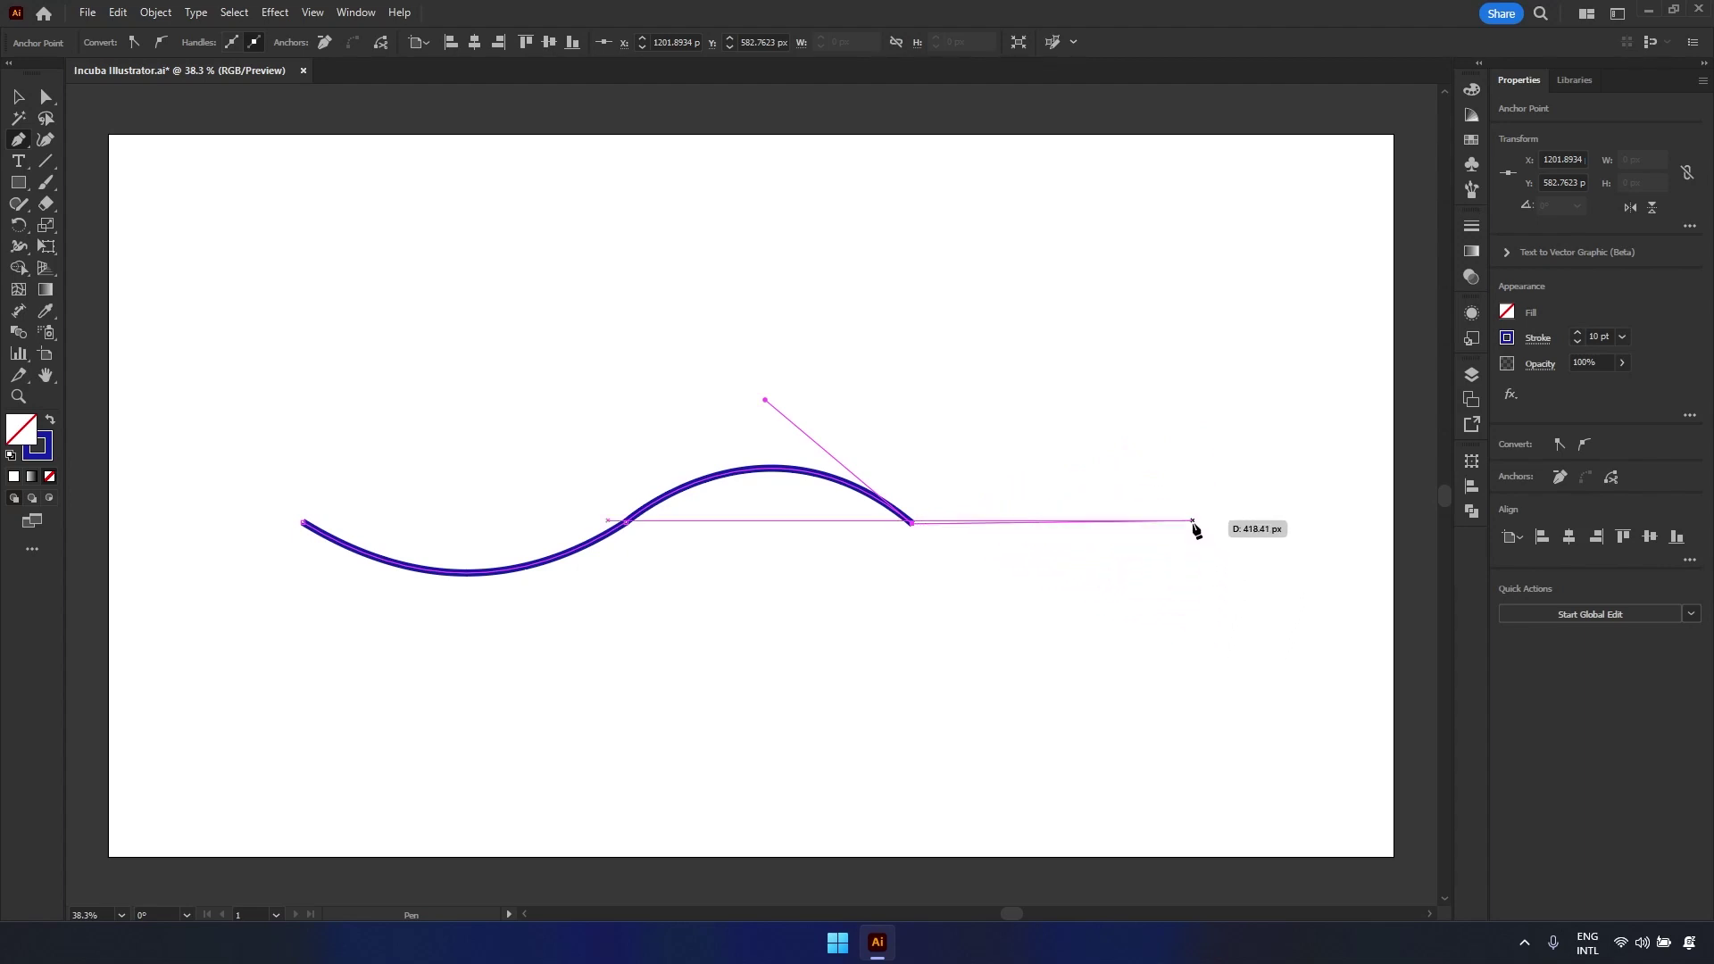
pyautogui.moveTo(1192, 522); pyautogui.dragTo(1351, 424)
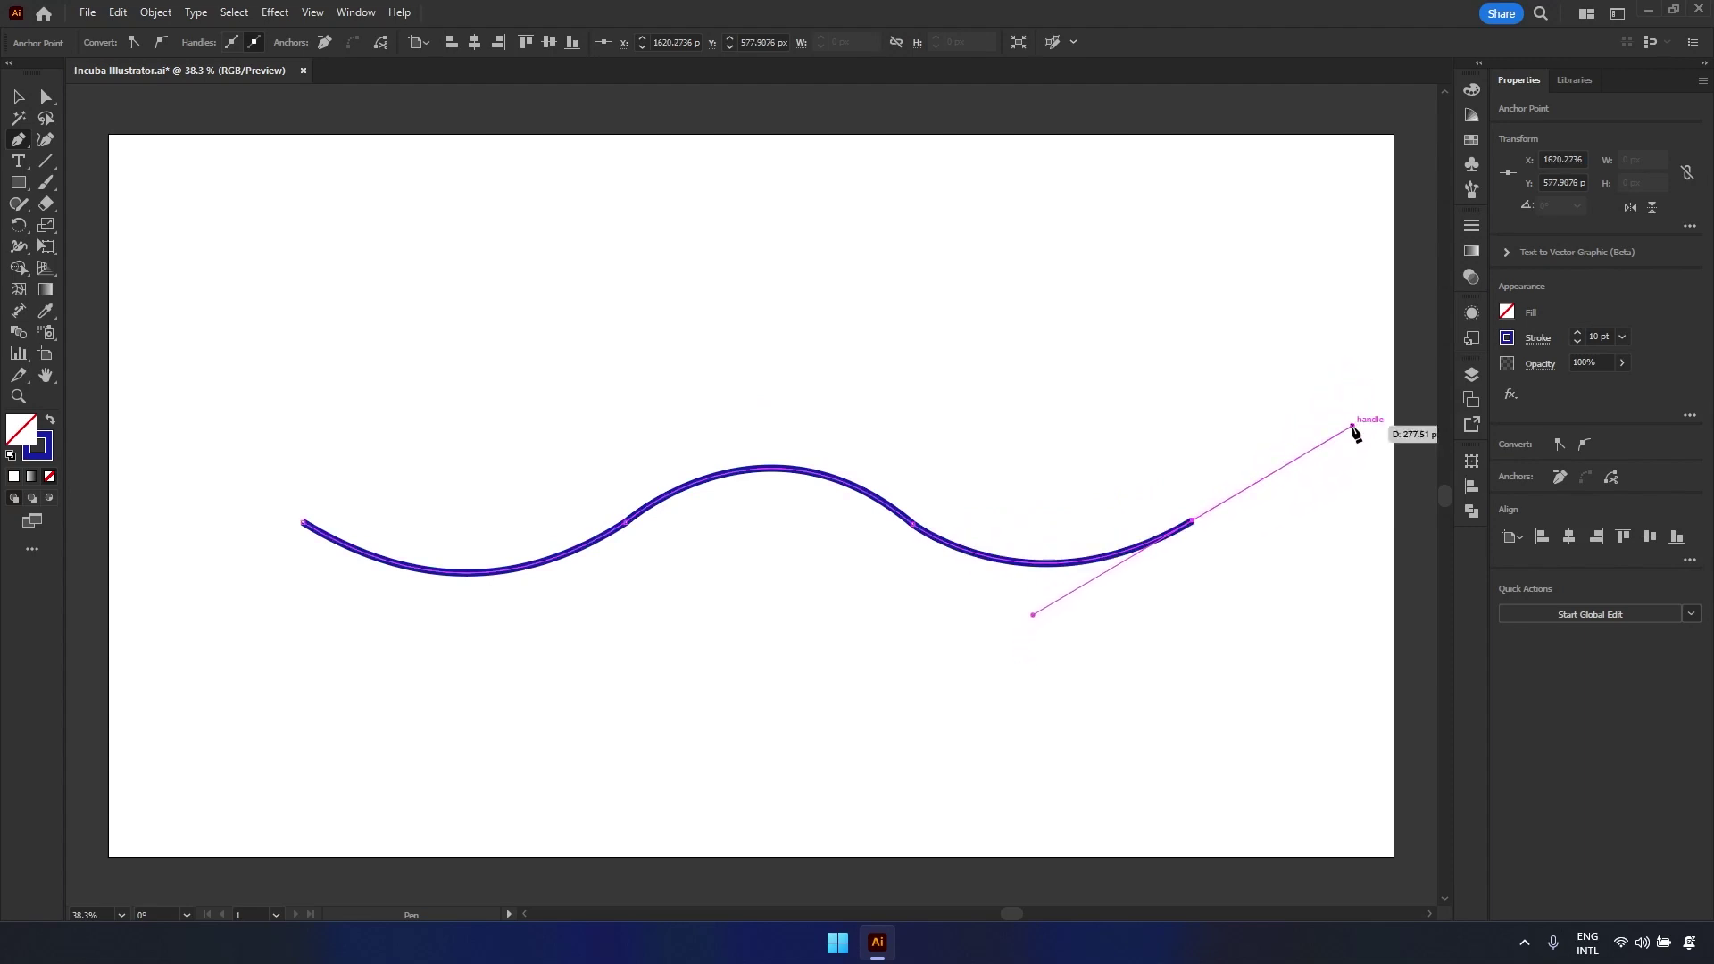
pyautogui.press('Escape')
# - Remove the handles of the wave's third anchor point, then pull out new smooth handles there and at the second anchor point
pyautogui.press('alt')
pyautogui.keyDown('alt'); pyautogui.click(912, 525); pyautogui.keyUp('alt')
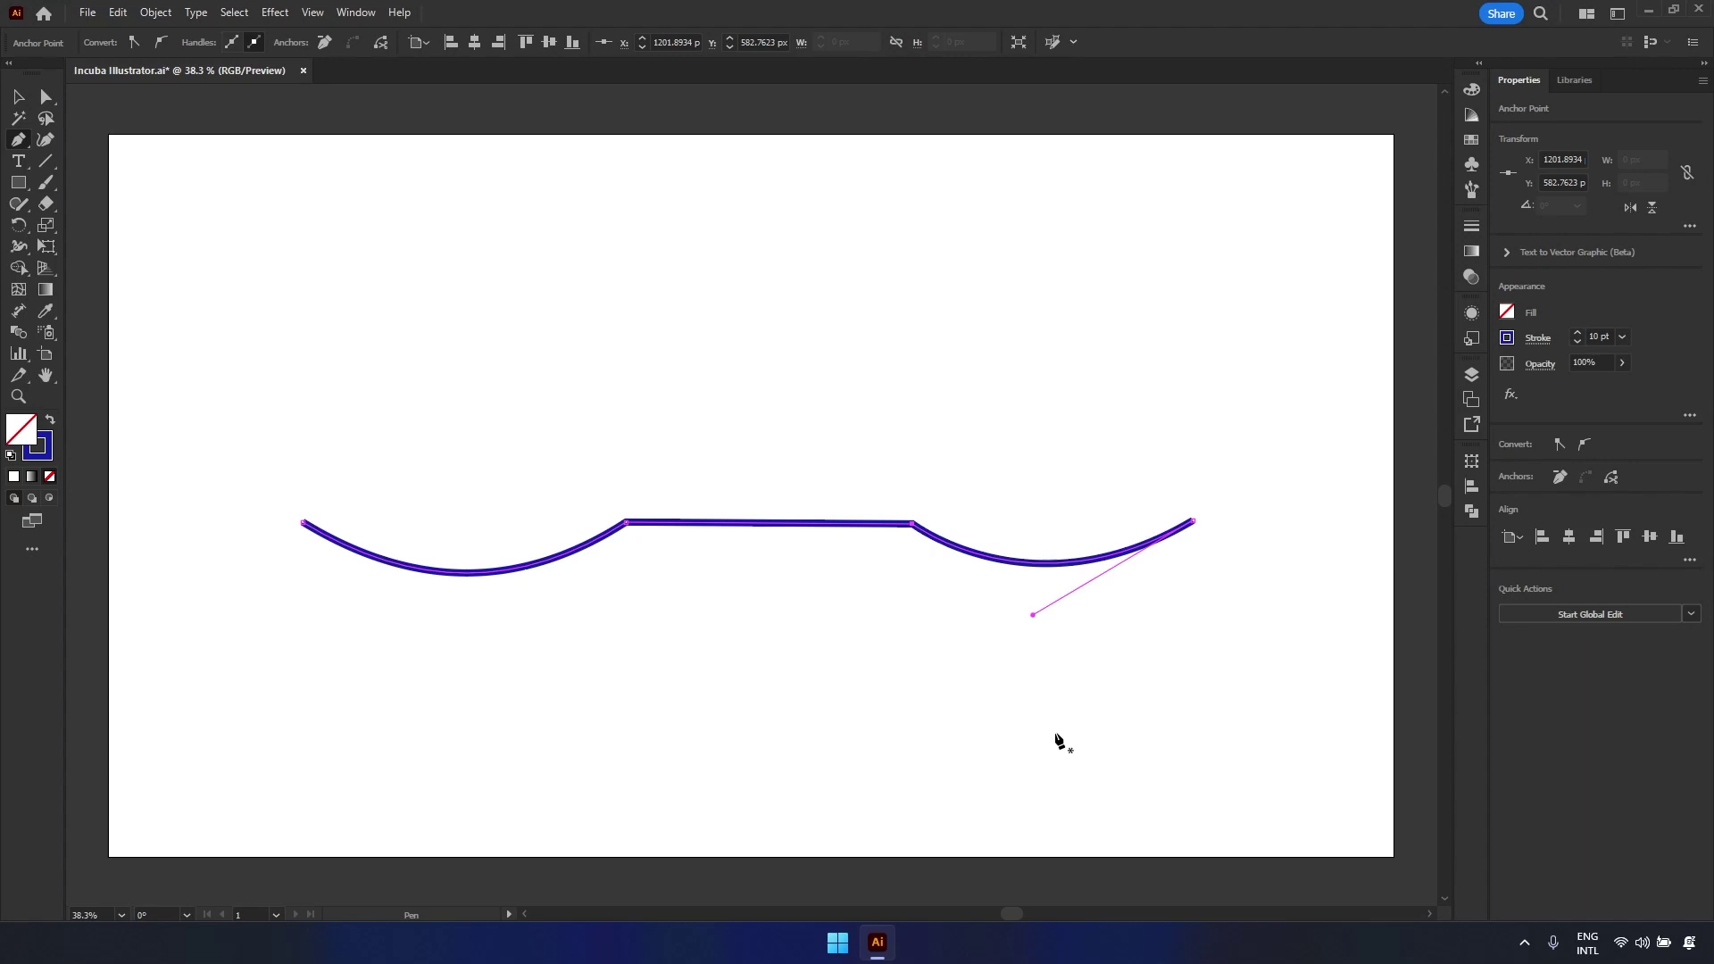
pyautogui.moveTo(912, 525); pyautogui.dragTo(1055, 614)
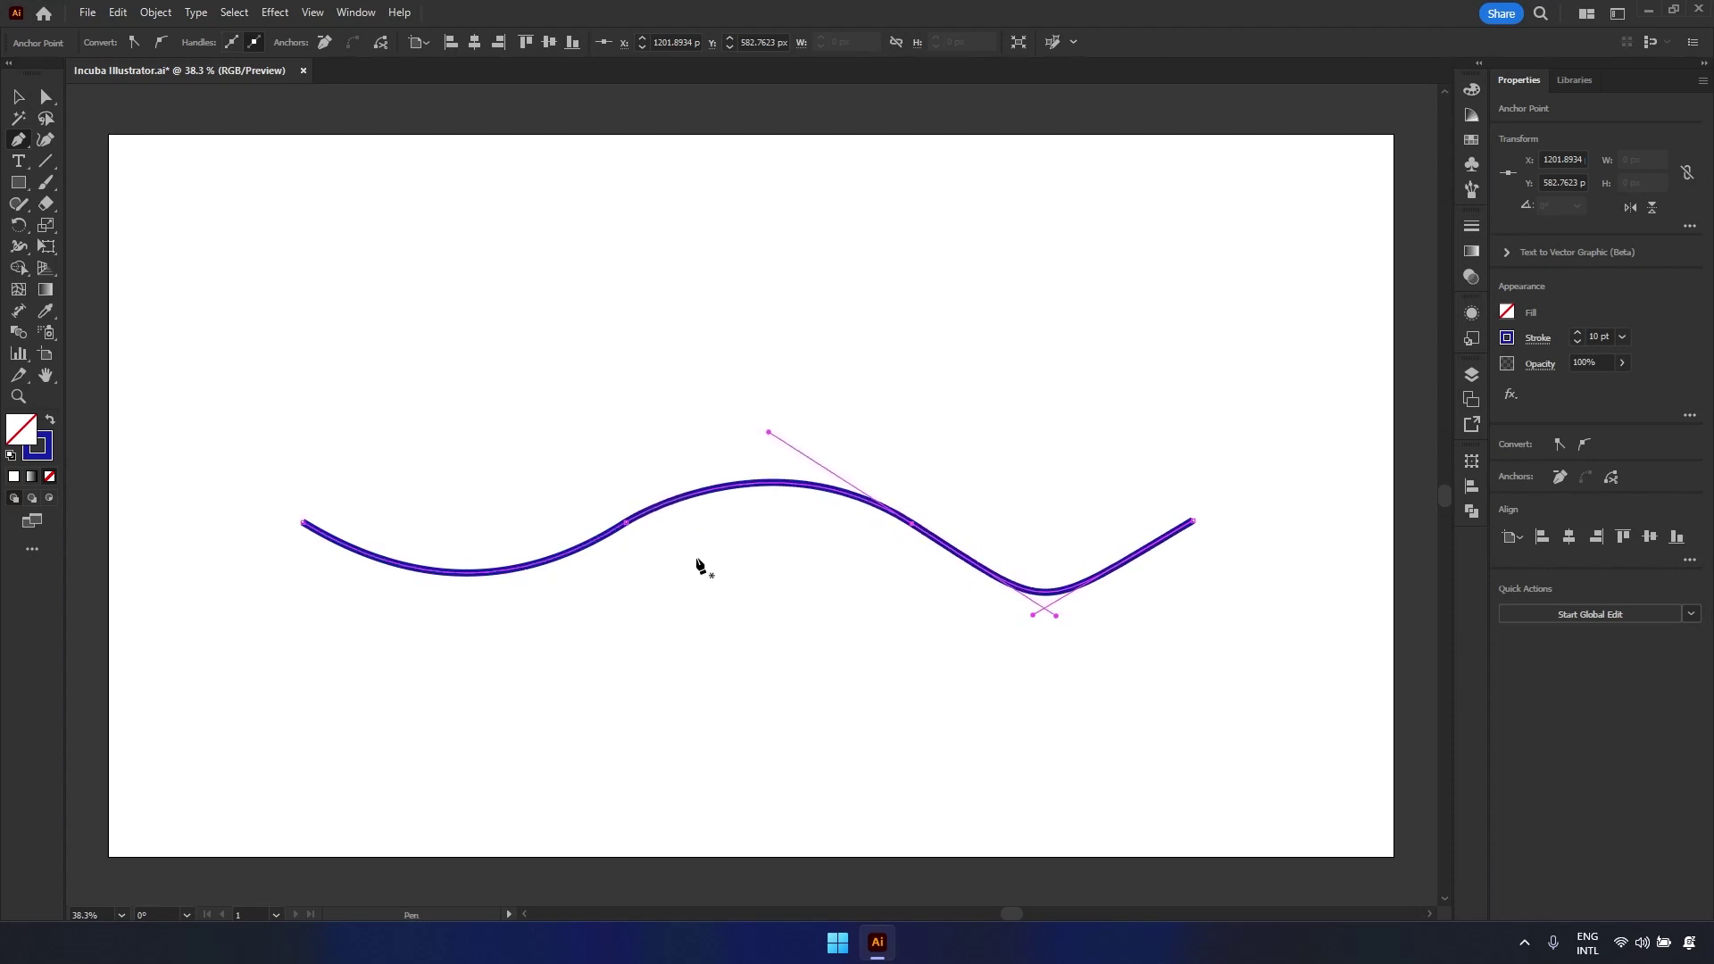
pyautogui.moveTo(625, 524); pyautogui.dragTo(730, 490)
# - Refine the wave by moving its right endpoint outward and adjusting the third anchor point and its direction handles
pyautogui.moveTo(1192, 522); pyautogui.dragTo(1245, 512)
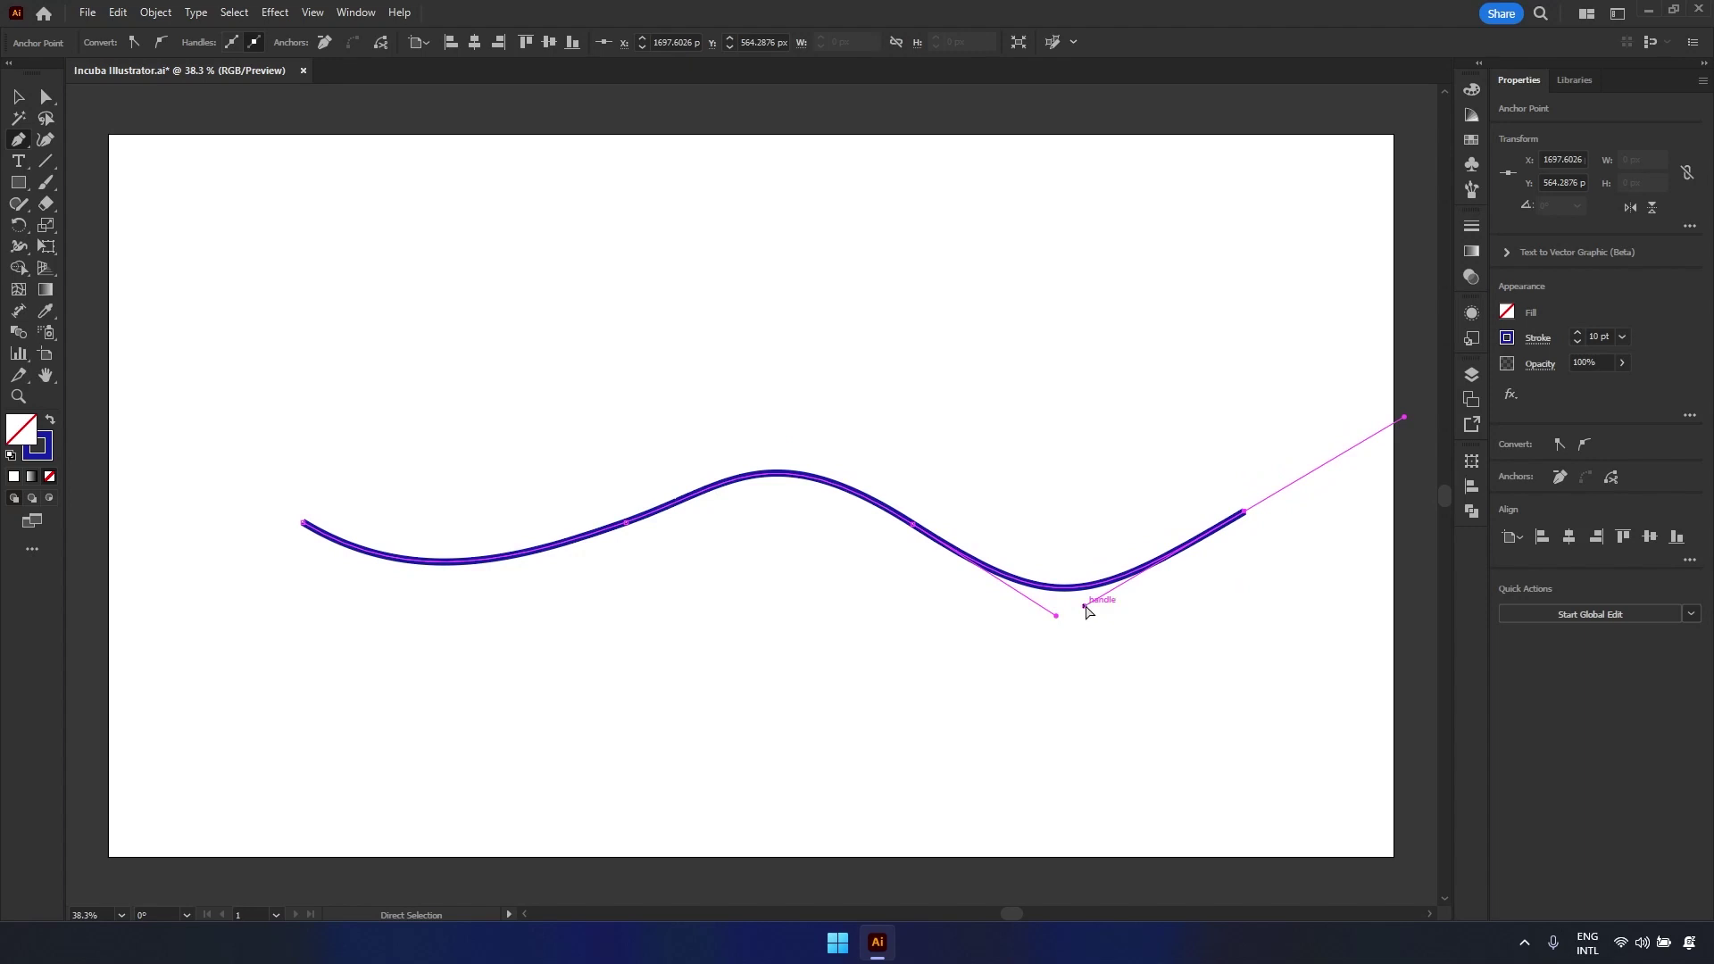
pyautogui.moveTo(1056, 614); pyautogui.dragTo(1069, 616)
pyautogui.moveTo(911, 523); pyautogui.dragTo(911, 515)
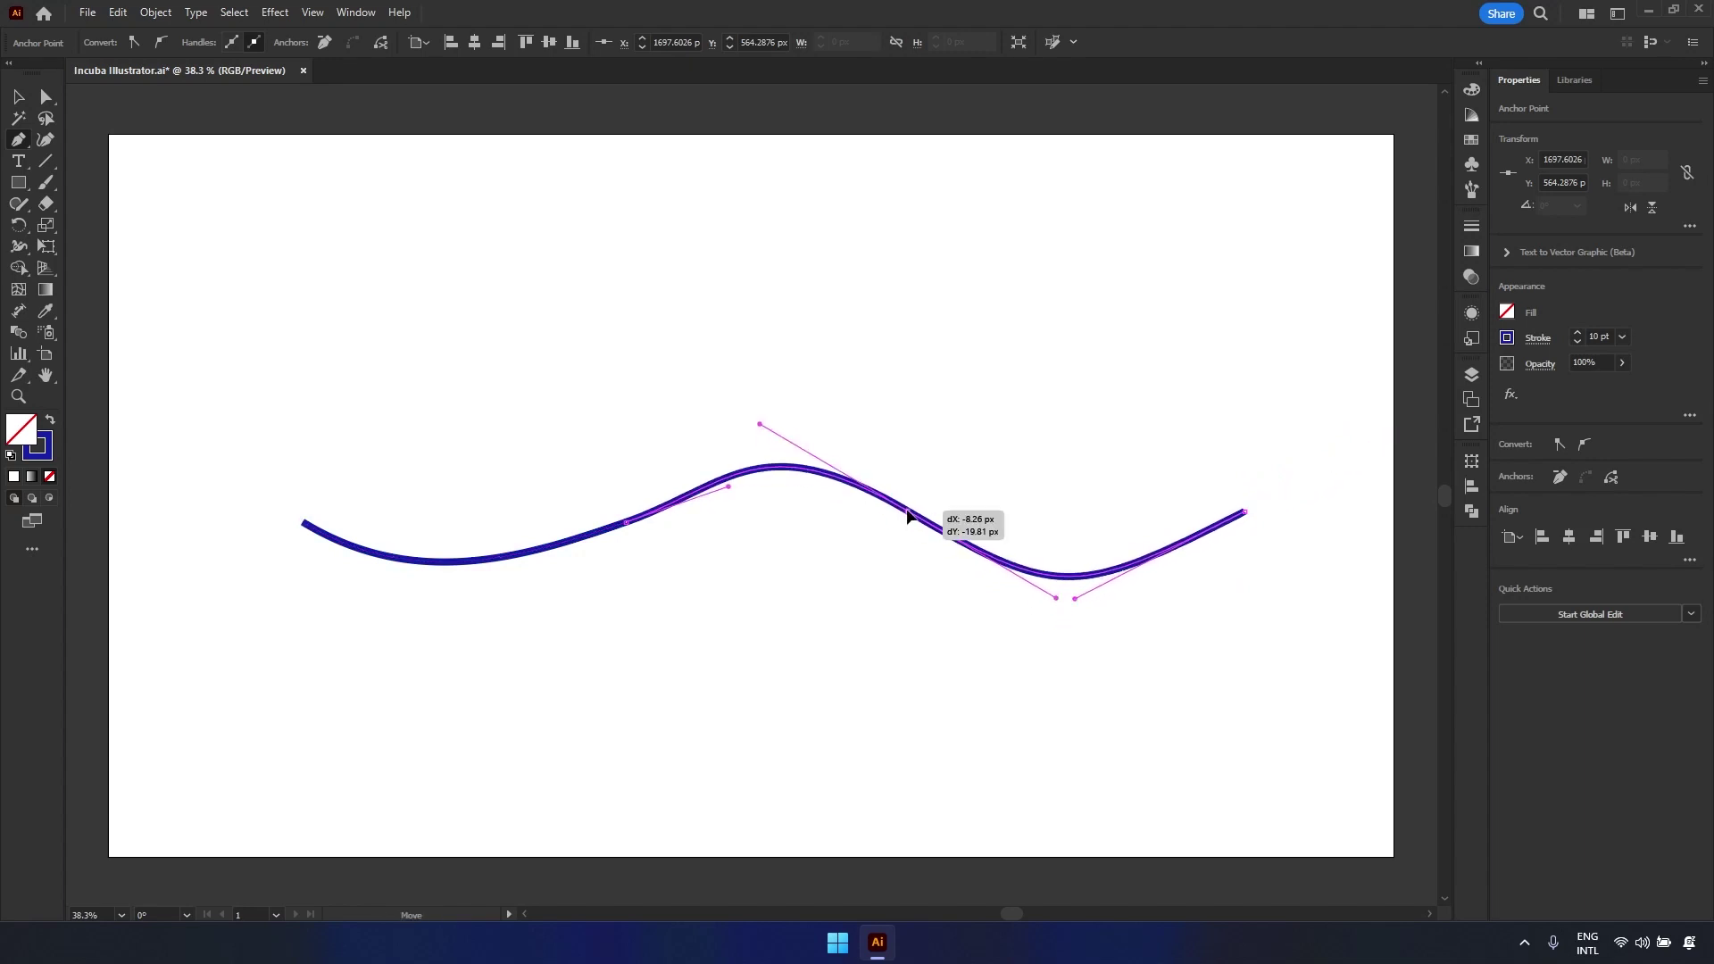
pyautogui.moveTo(765, 432); pyautogui.dragTo(758, 436)
pyautogui.click(1289, 731)
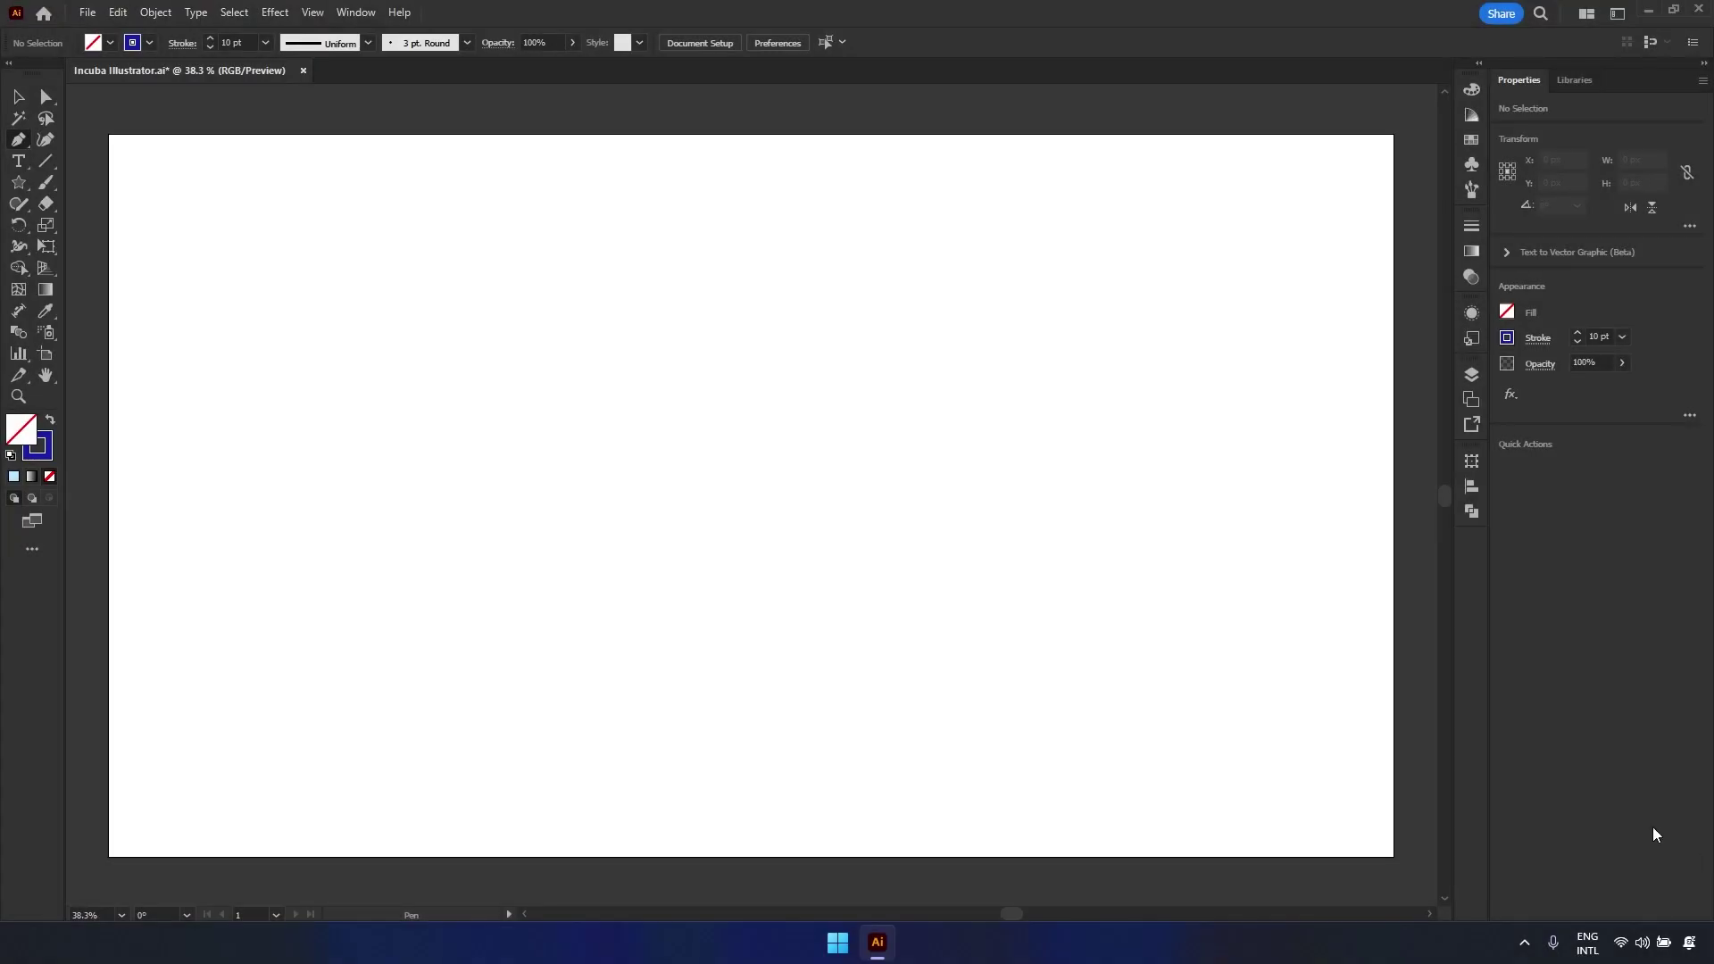
# - Draw a closed five-point house outline about 368 px wide and 411 px high with the Pen tool, using vertical walls and 45° roof lines
pyautogui.click(336, 612)
pyautogui.keyDown('shift'); pyautogui.click(336, 457); pyautogui.keyUp('shift')
pyautogui.keyDown('shift'); pyautogui.click(490, 378); pyautogui.keyUp('shift')
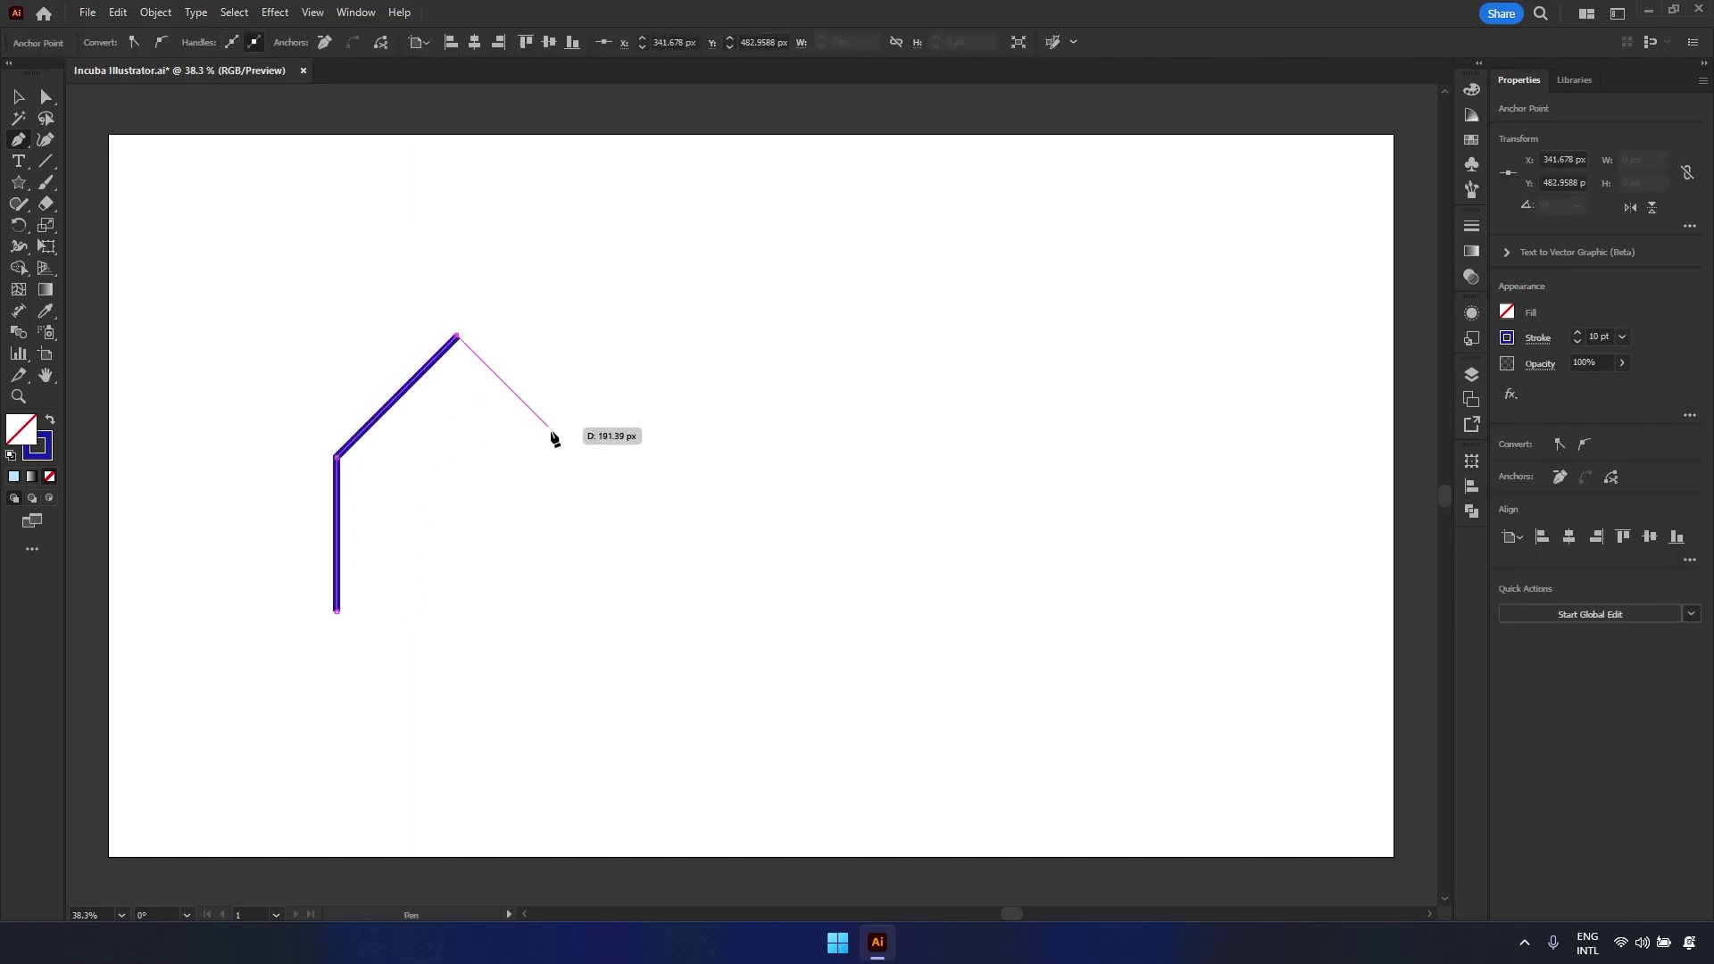
pyautogui.keyDown('shift'); pyautogui.click(580, 466); pyautogui.keyUp('shift')
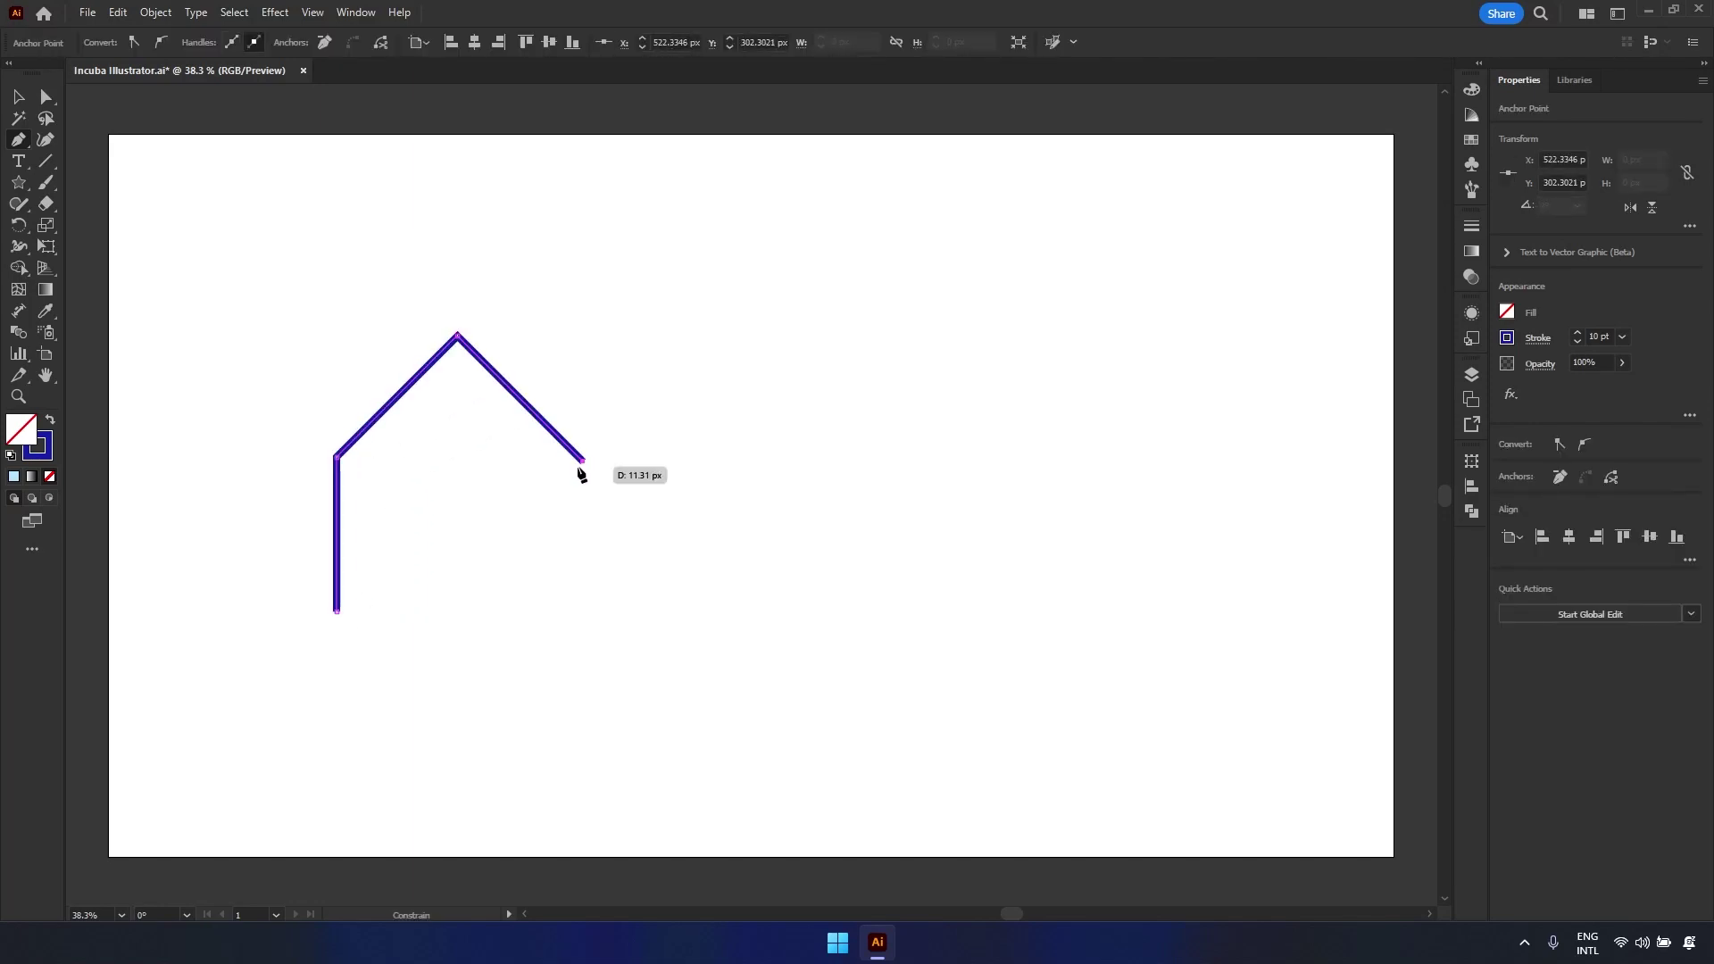
pyautogui.keyDown('shift'); pyautogui.click(582, 612); pyautogui.keyUp('shift')
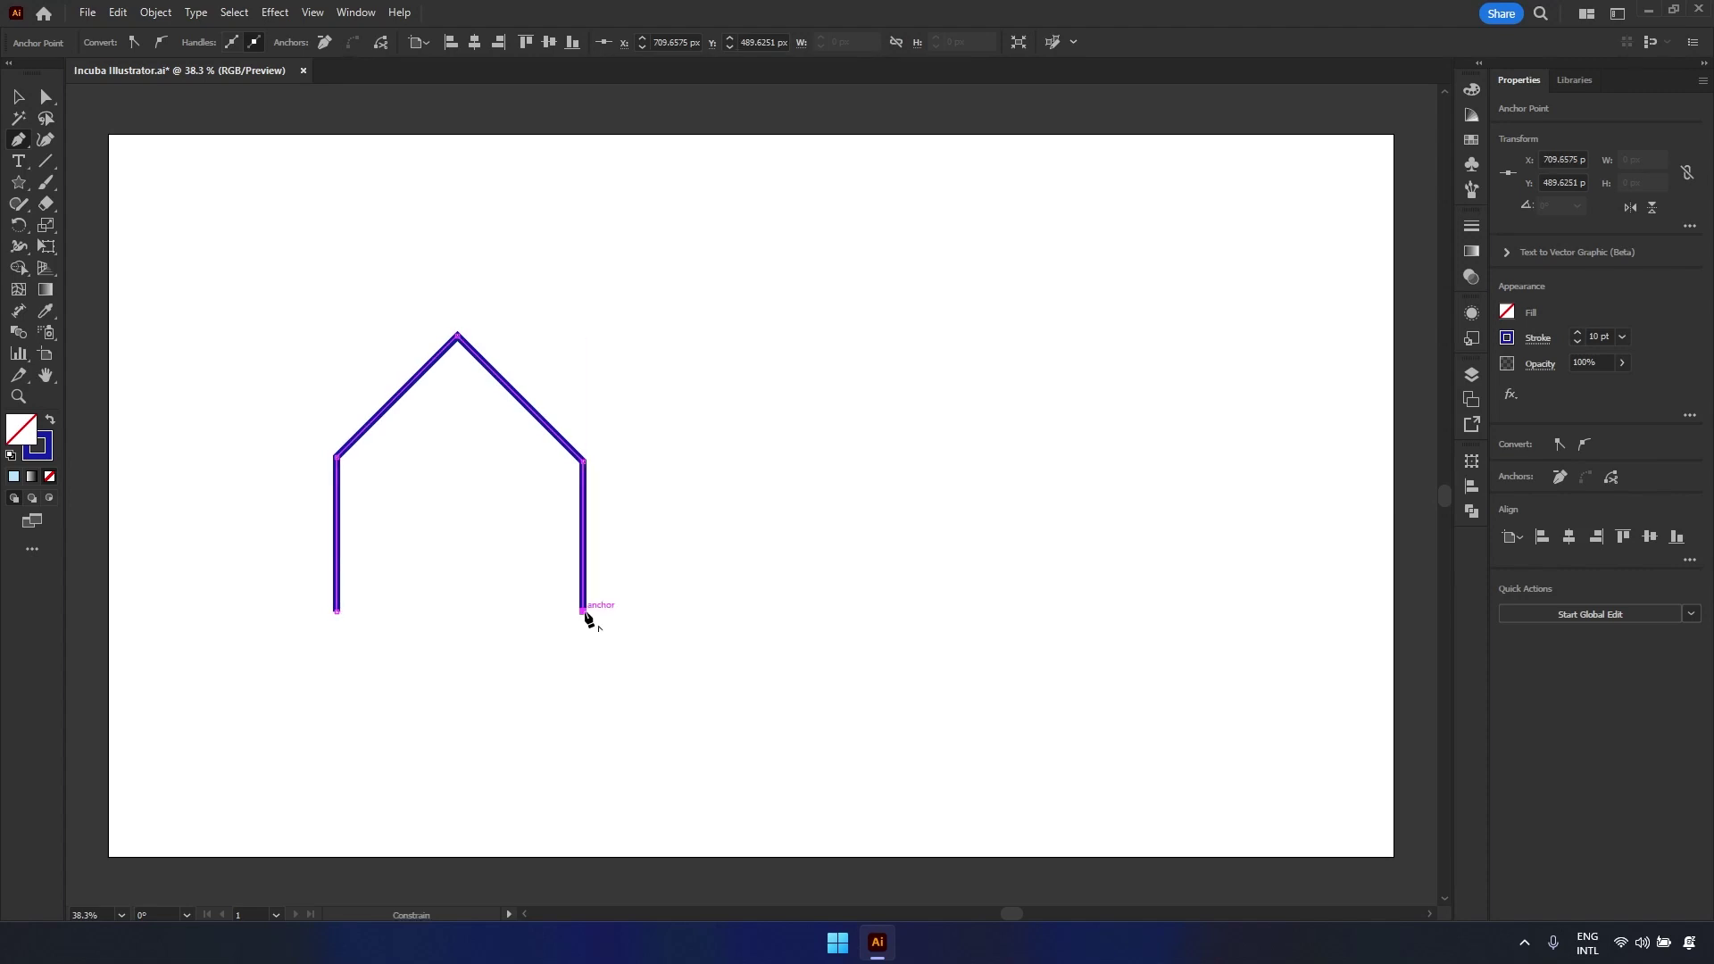
pyautogui.click(336, 612)
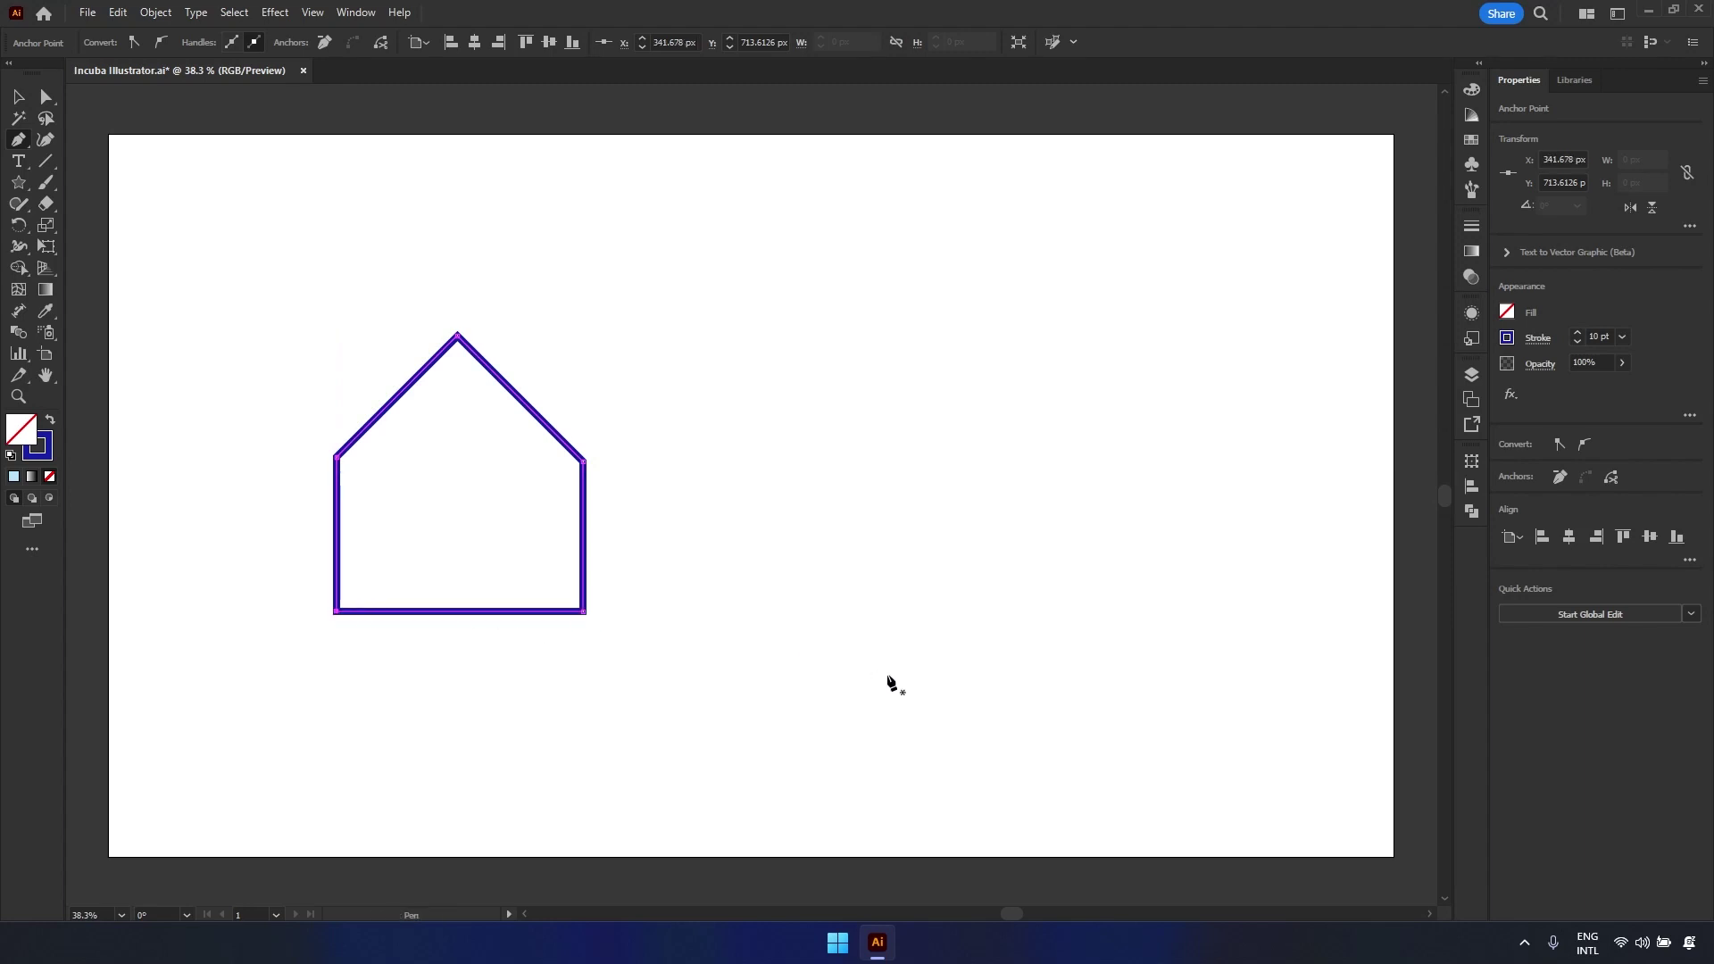
# - Fill the house shape with light blue, #84c1f4
pyautogui.doubleClick(21, 430)
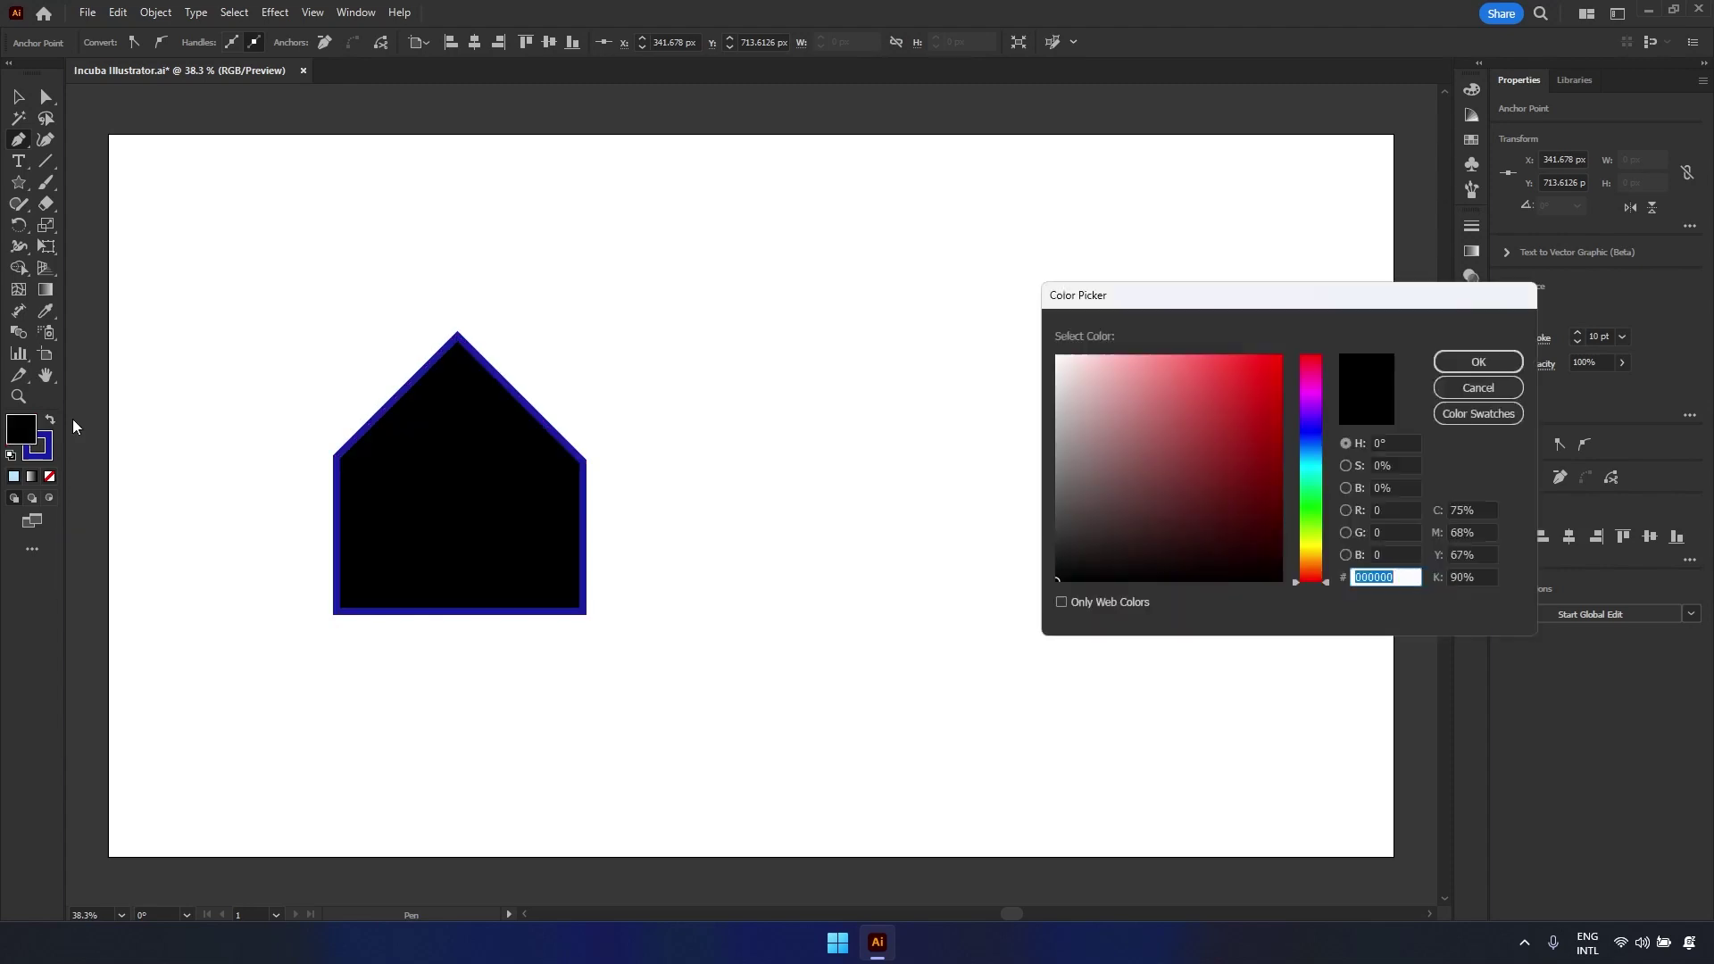
pyautogui.click(1312, 451)
pyautogui.moveTo(1178, 375); pyautogui.dragTo(1159, 364)
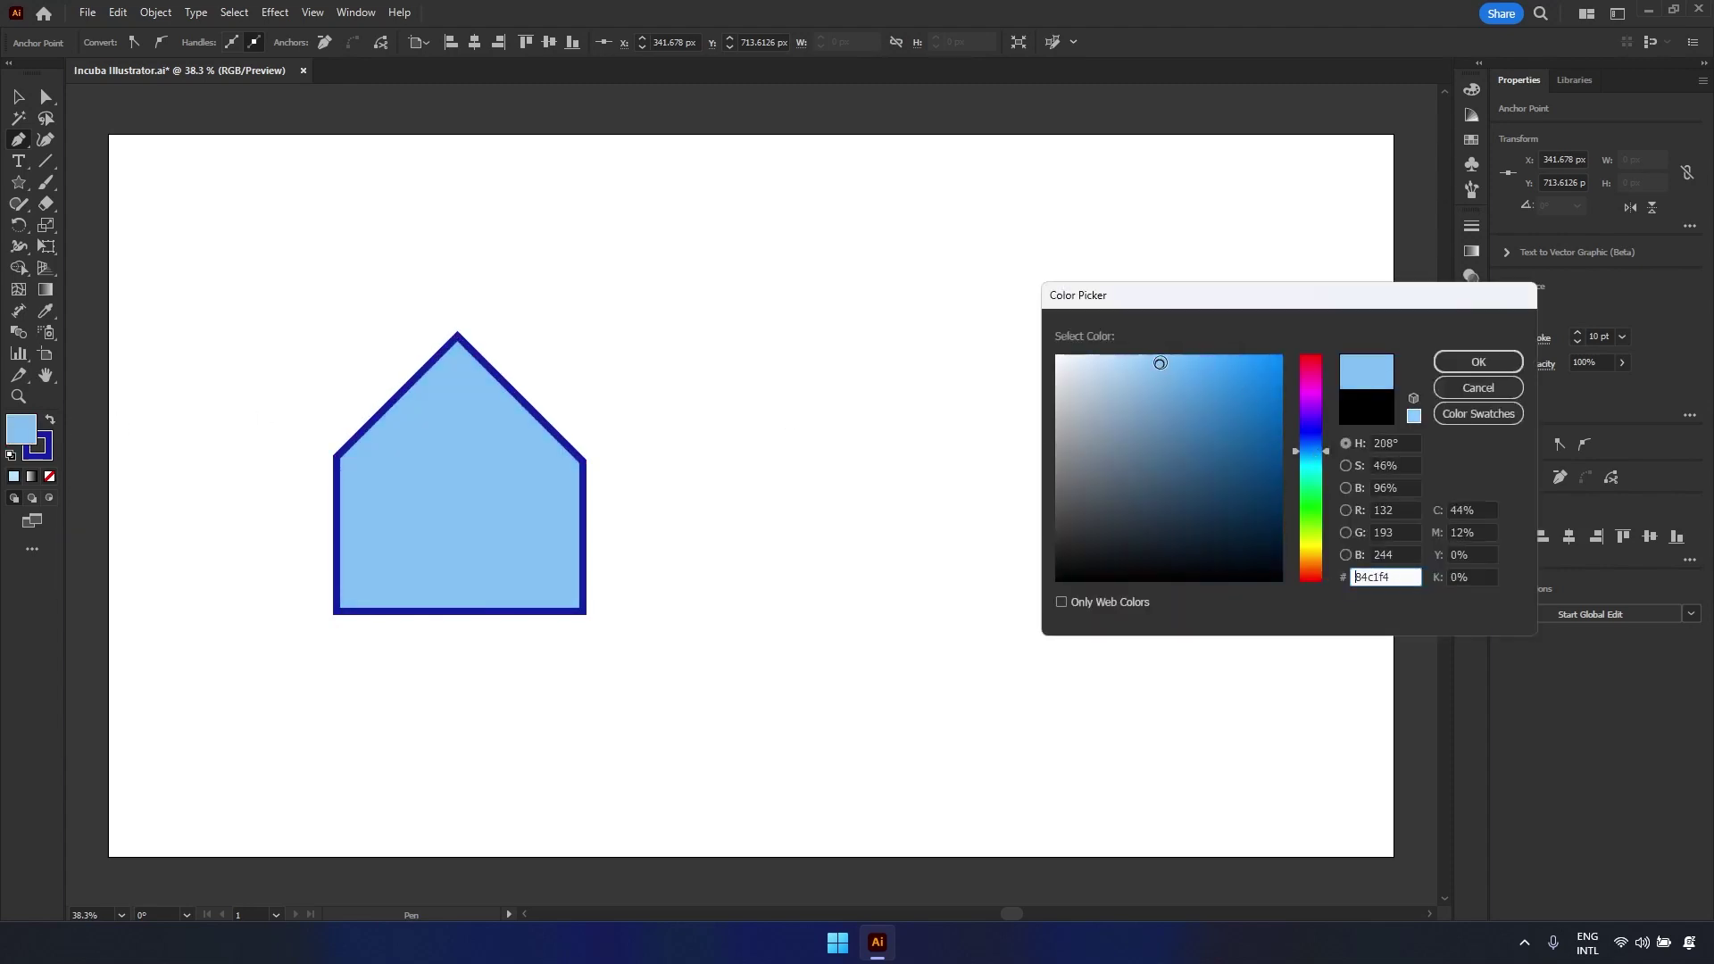
pyautogui.click(1478, 361)
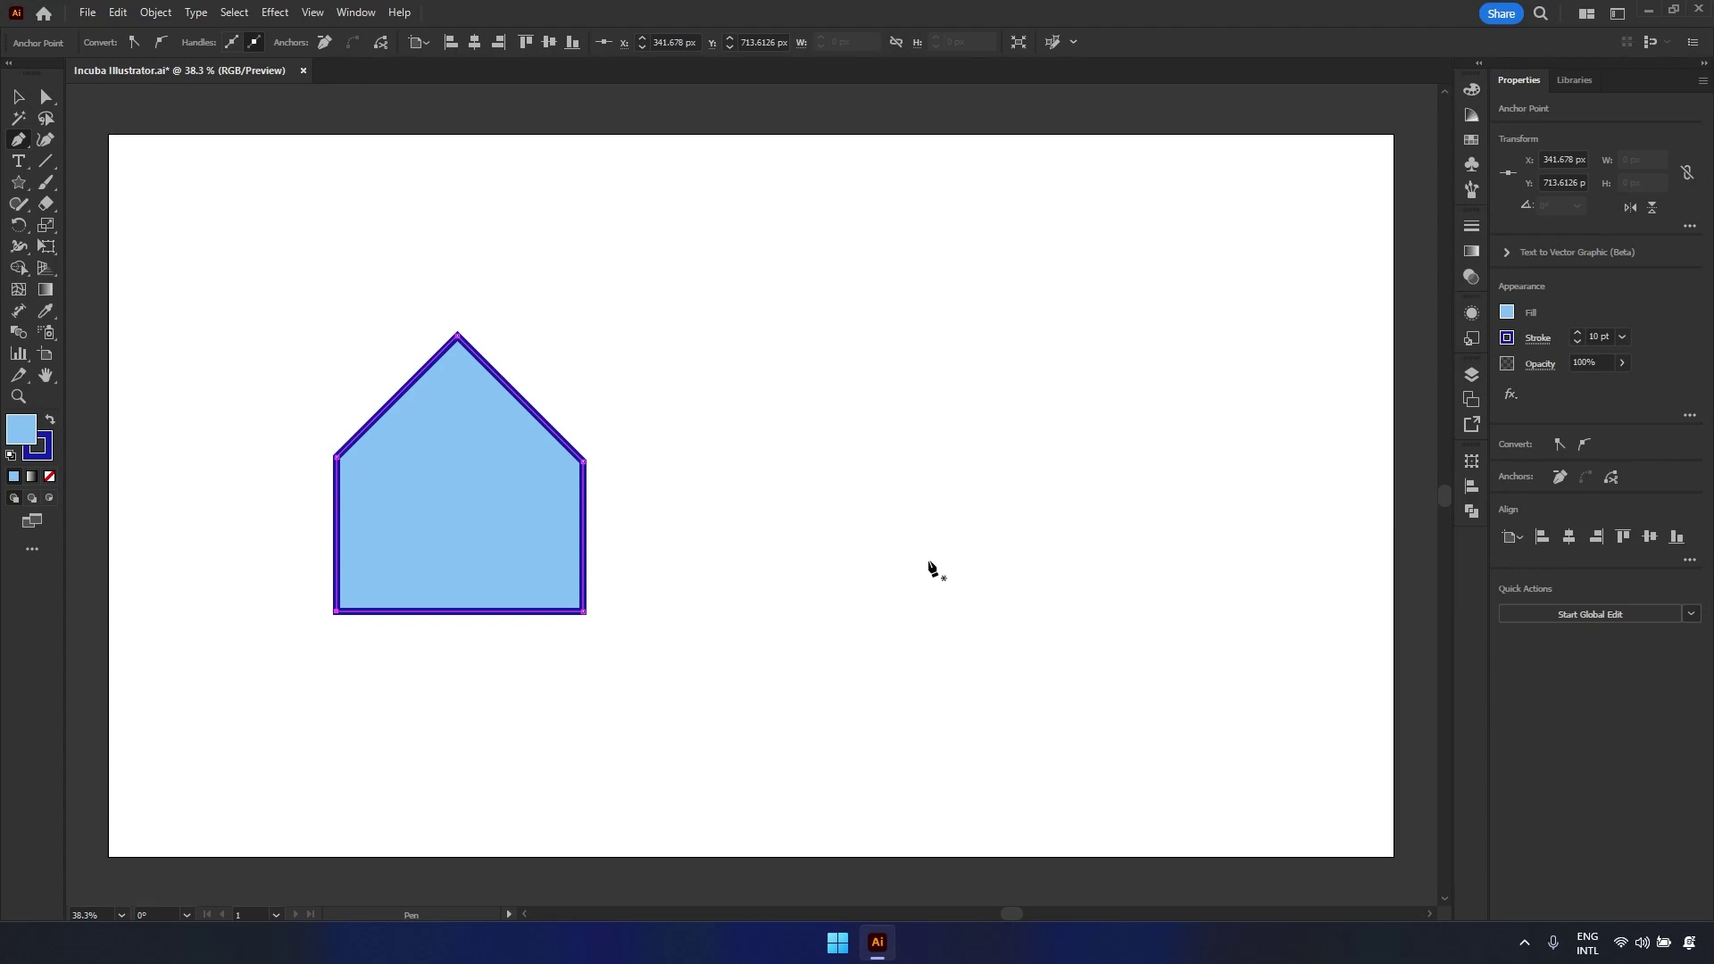
# - Draw a second house outline beside the first with the Pen tool, placing its walls and roof while leaving the base open
pyautogui.click(879, 603)
pyautogui.click(879, 453)
pyautogui.click(1000, 333)
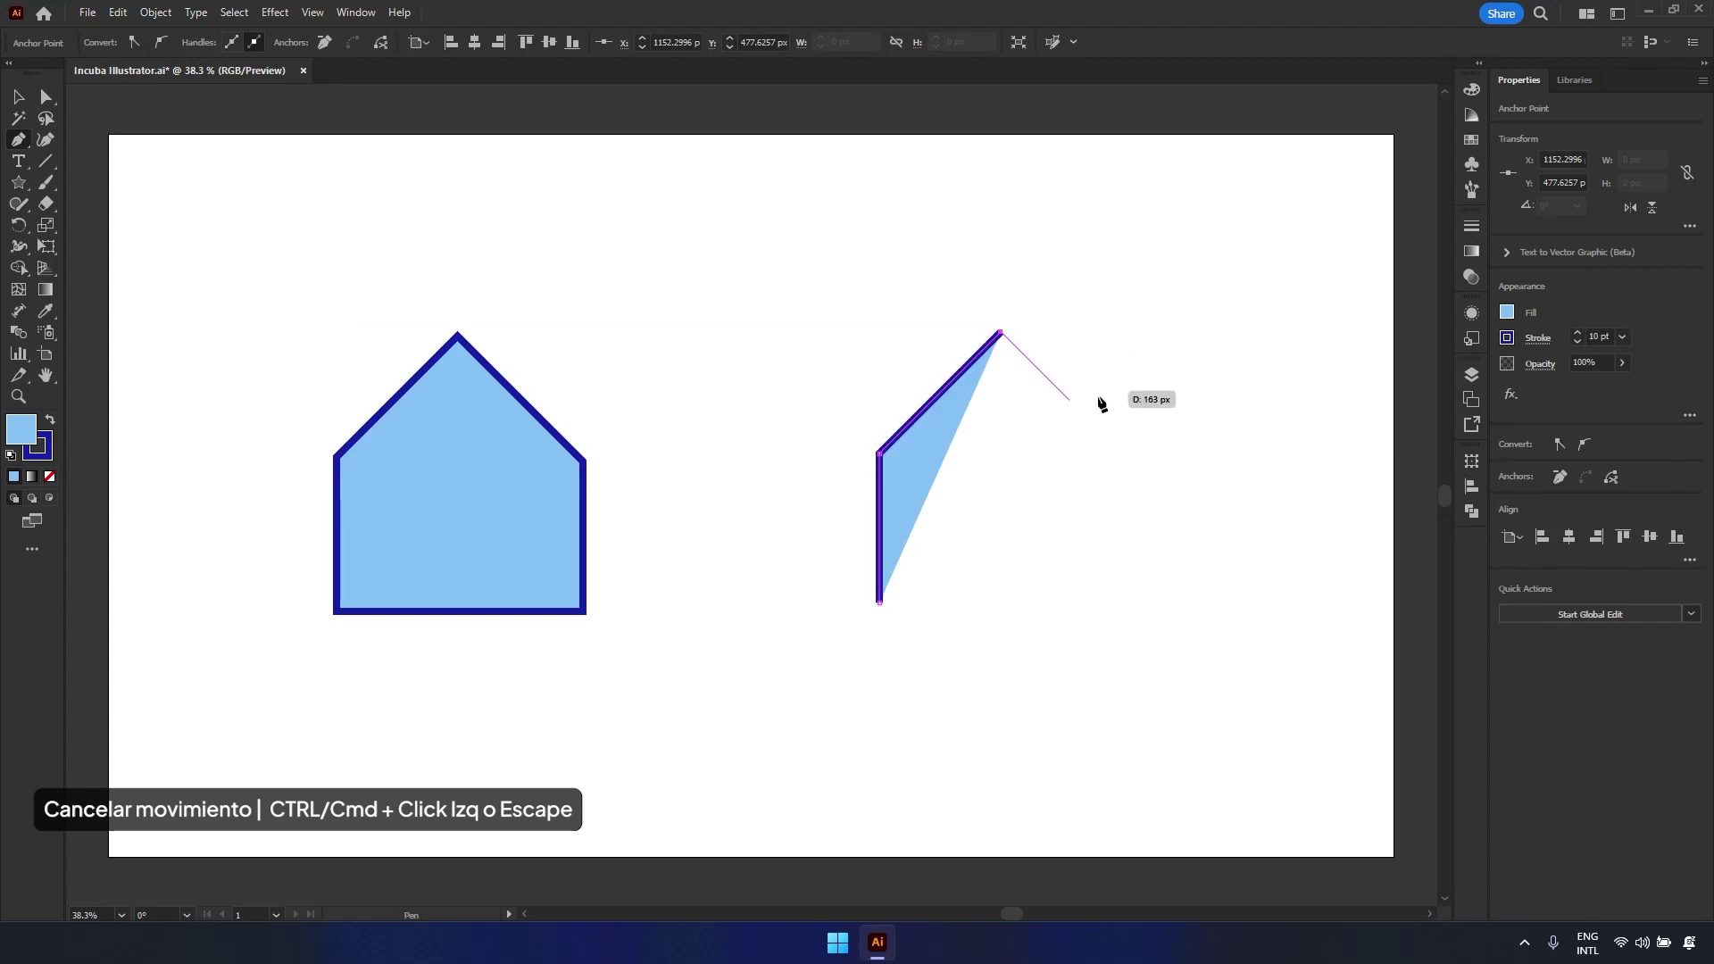
pyautogui.keyDown('shift'); pyautogui.click(1116, 444); pyautogui.keyUp('shift')
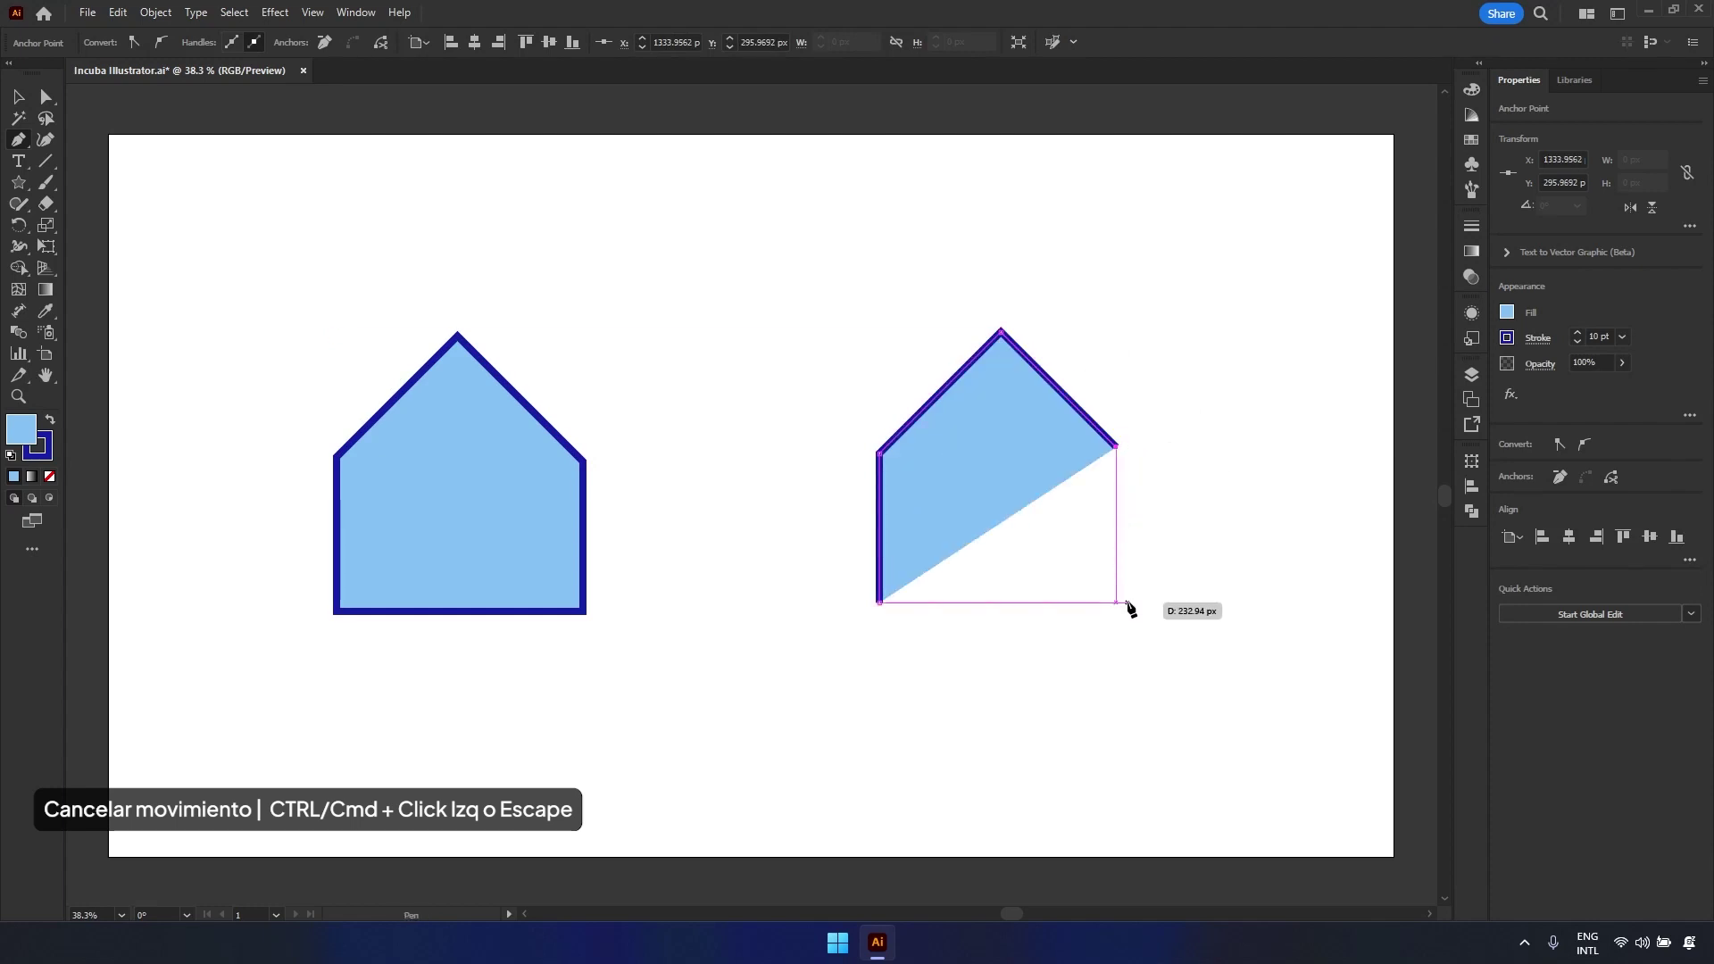
pyautogui.keyDown('shift'); pyautogui.click(1126, 604); pyautogui.keyUp('shift')
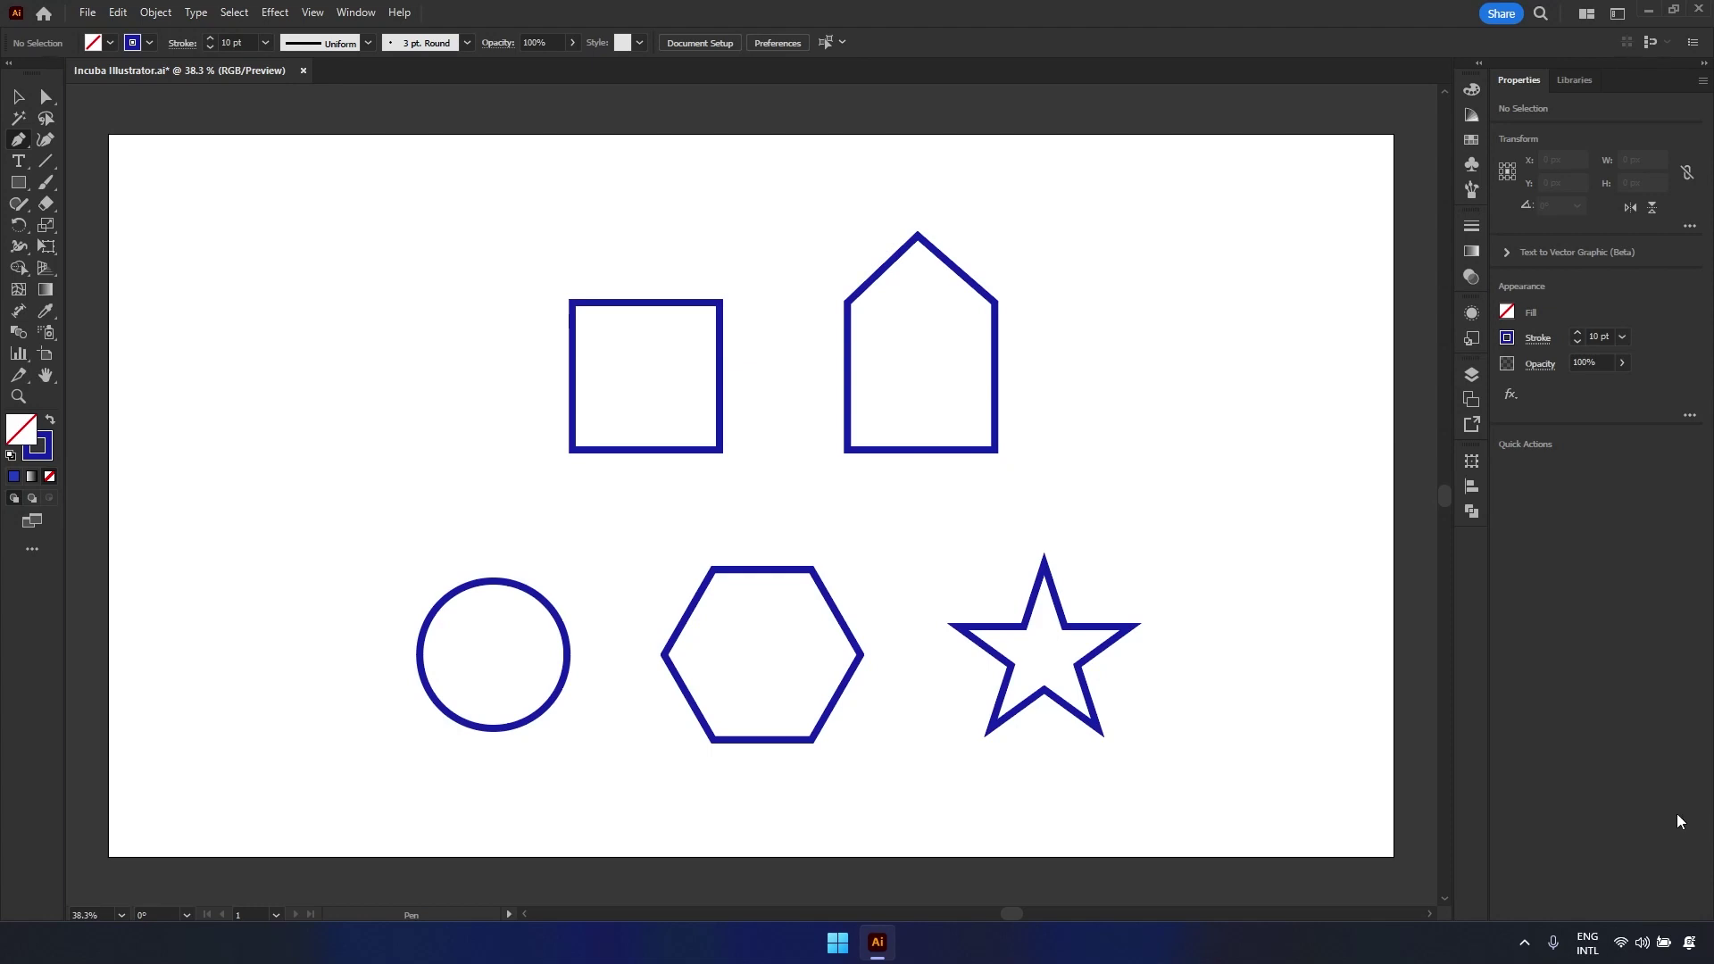
# - Add an anchor point at the middle of the square's upper edge and raise it about 100 px to form a roof peak
pyautogui.keyDown('ctrl'); pyautogui.click(667, 305); pyautogui.keyUp('ctrl')
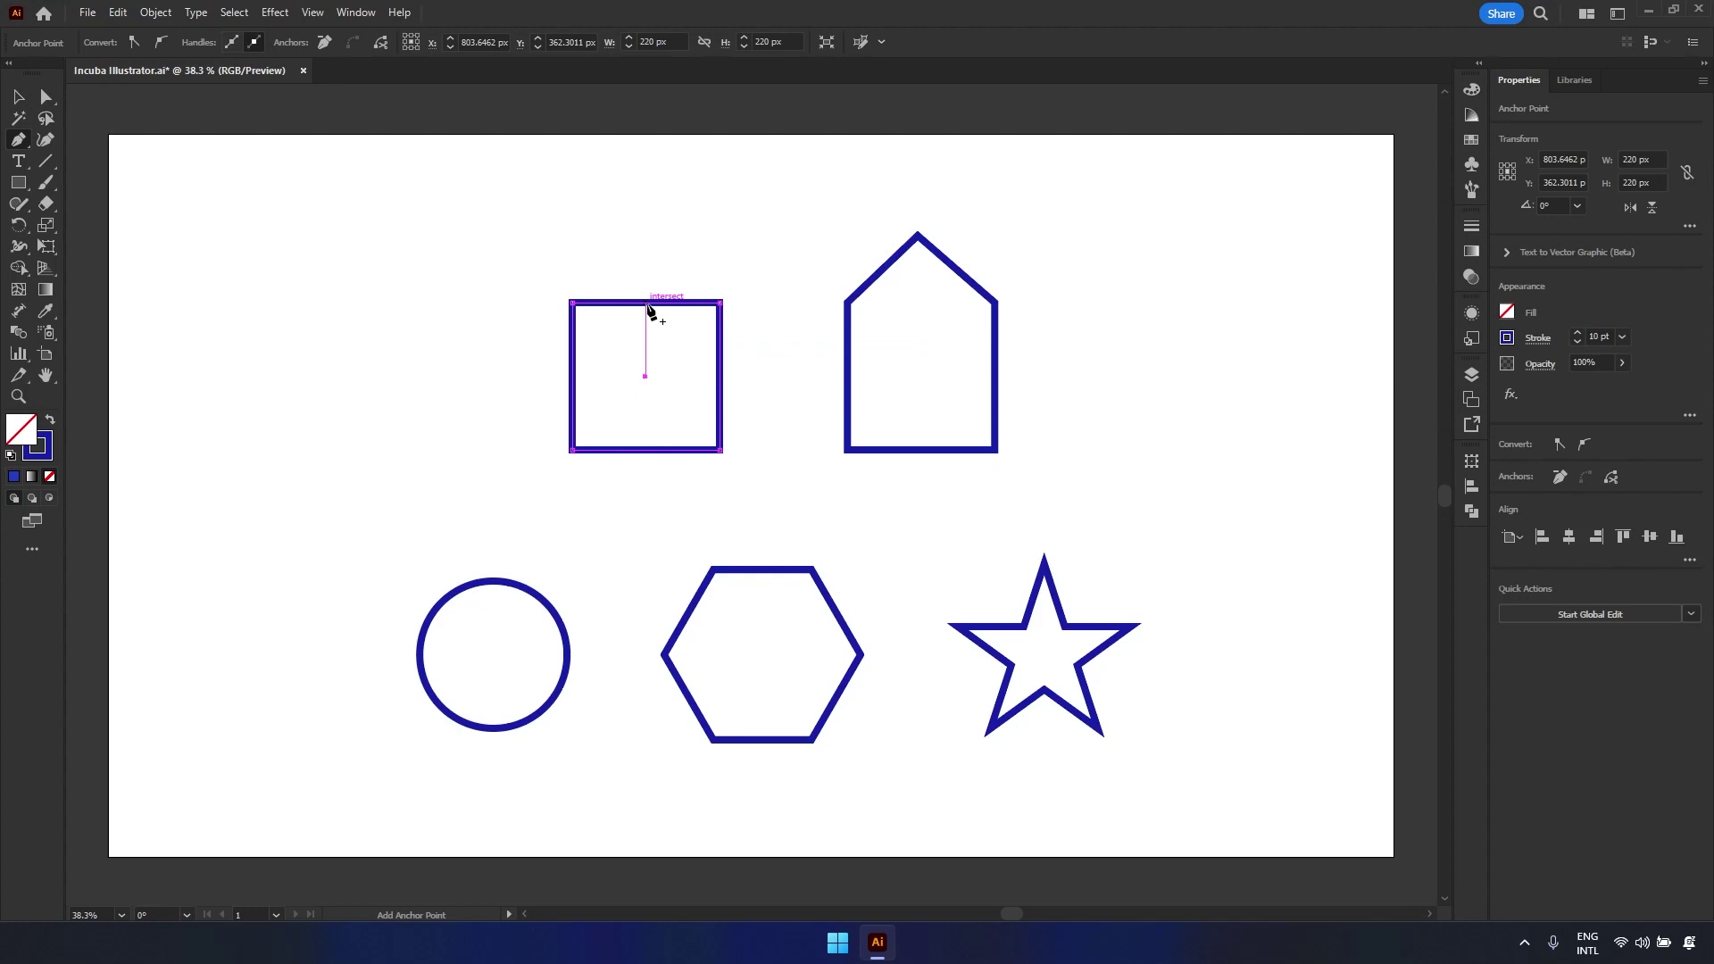
pyautogui.click(646, 303)
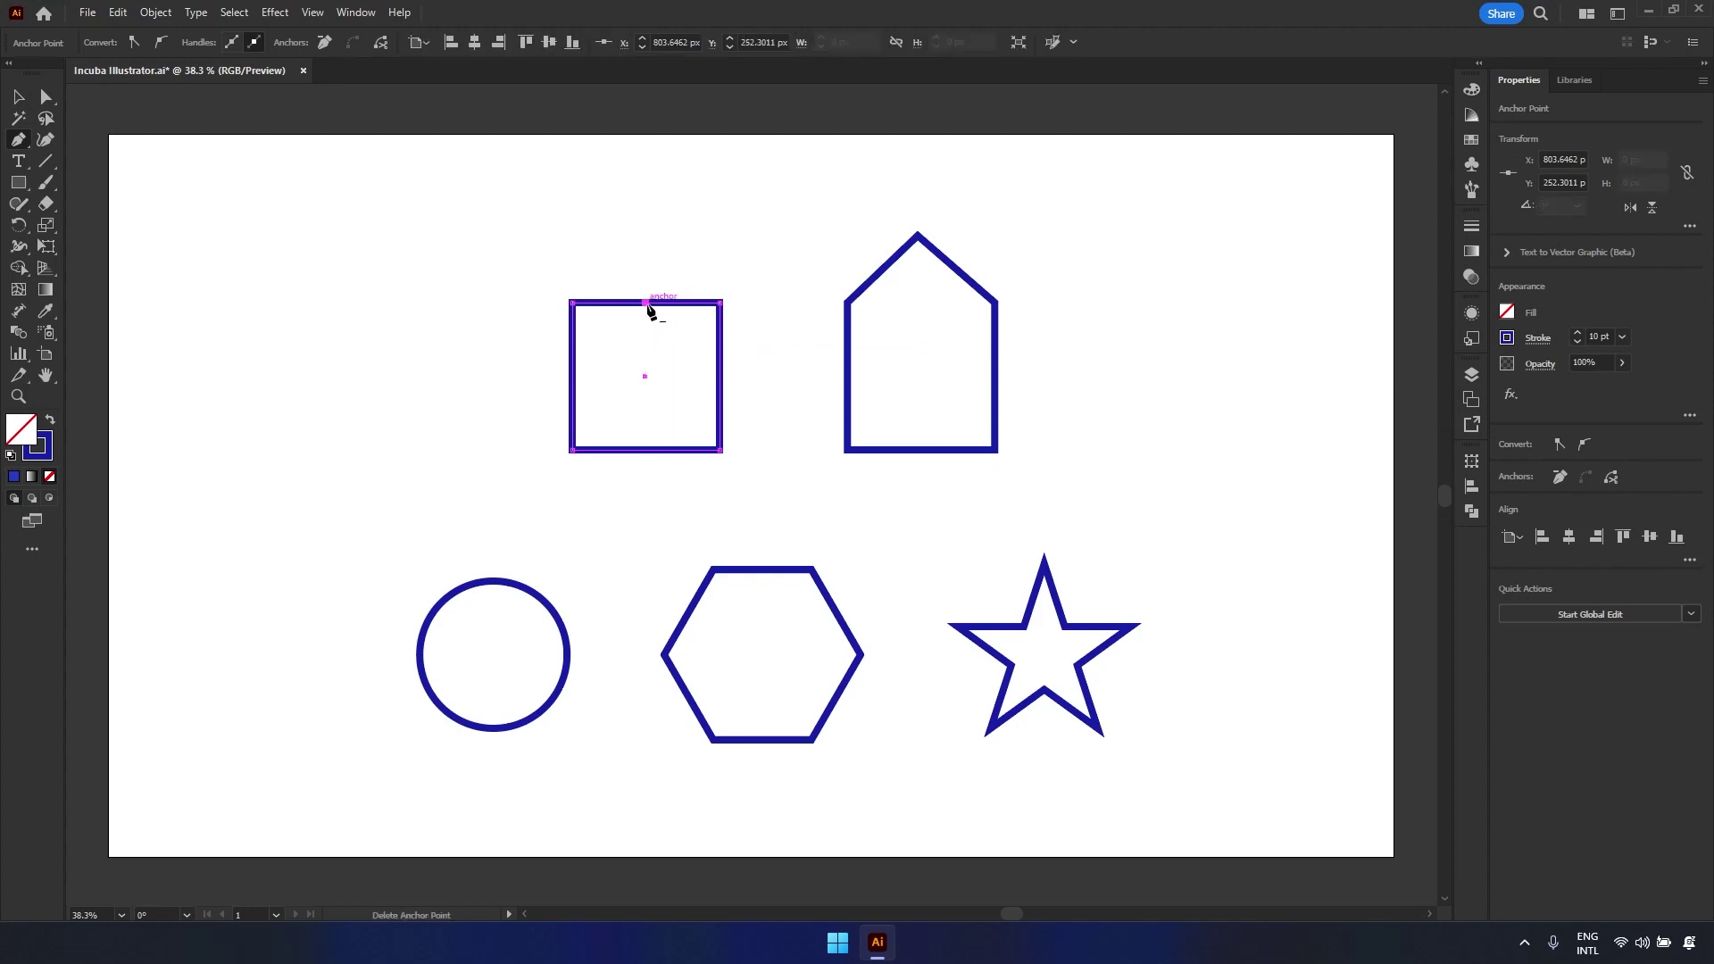
pyautogui.moveTo(646, 304); pyautogui.dragTo(646, 234)
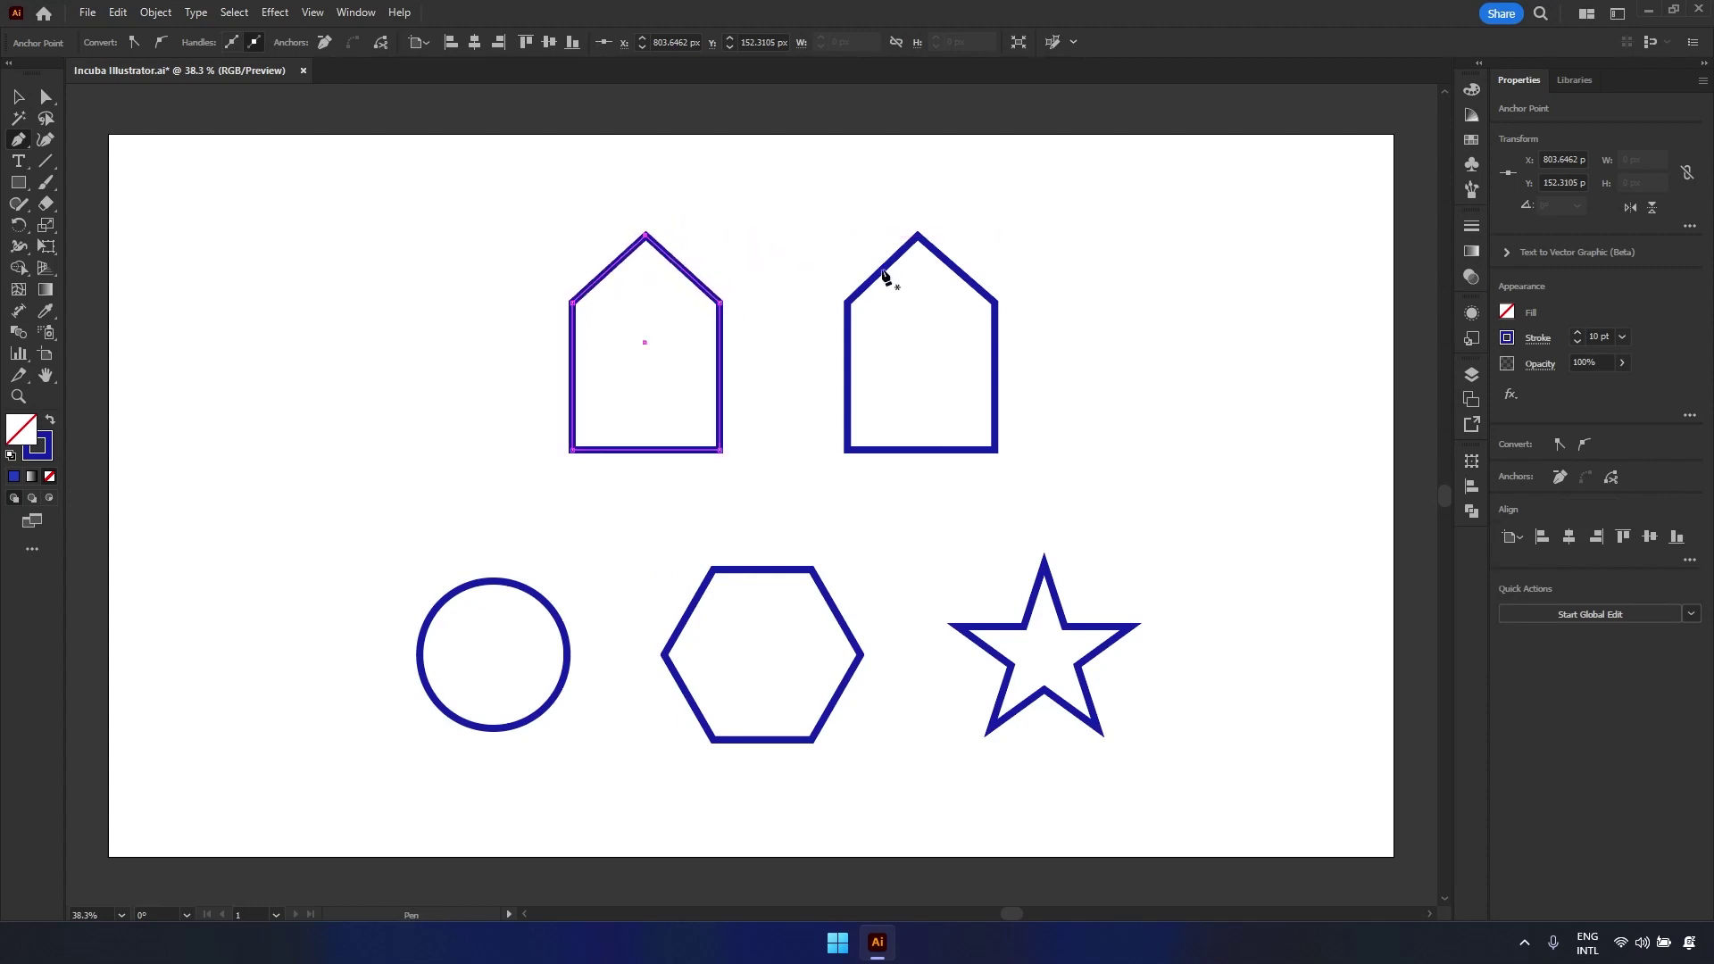
# - Delete the roof peak anchor point of the other house outline and the uppermost and lowest anchor points of the circle
pyautogui.keyDown('ctrl'); pyautogui.click(970, 286); pyautogui.keyUp('ctrl')
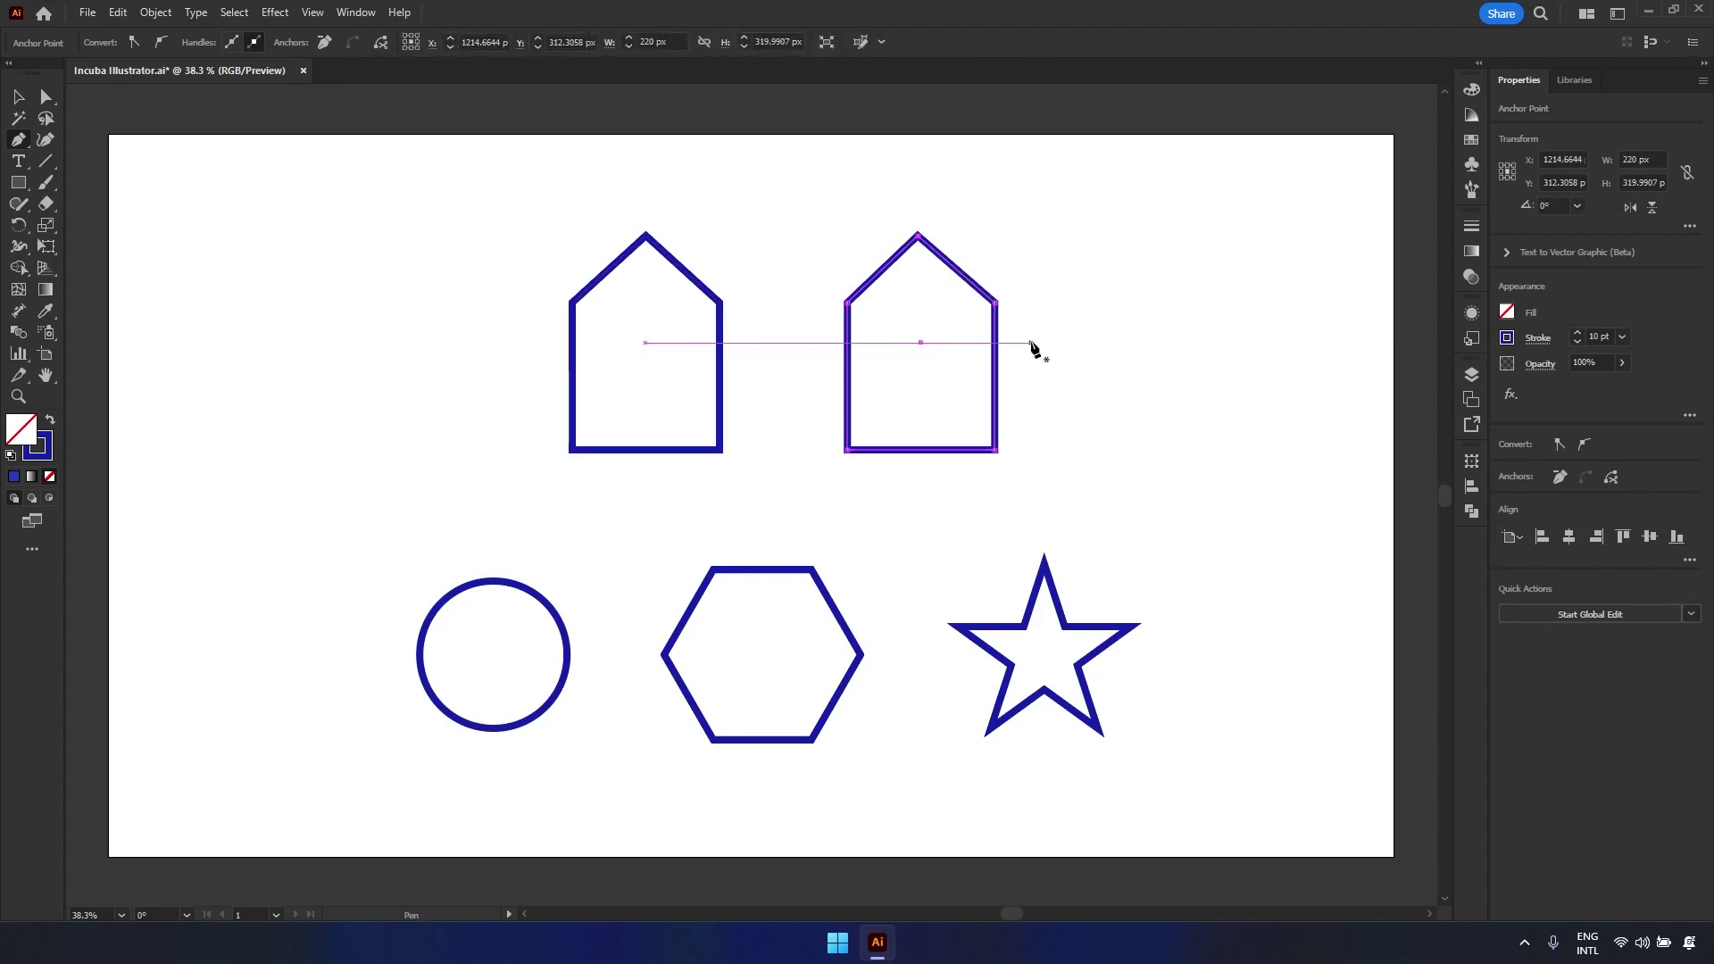
pyautogui.click(919, 239)
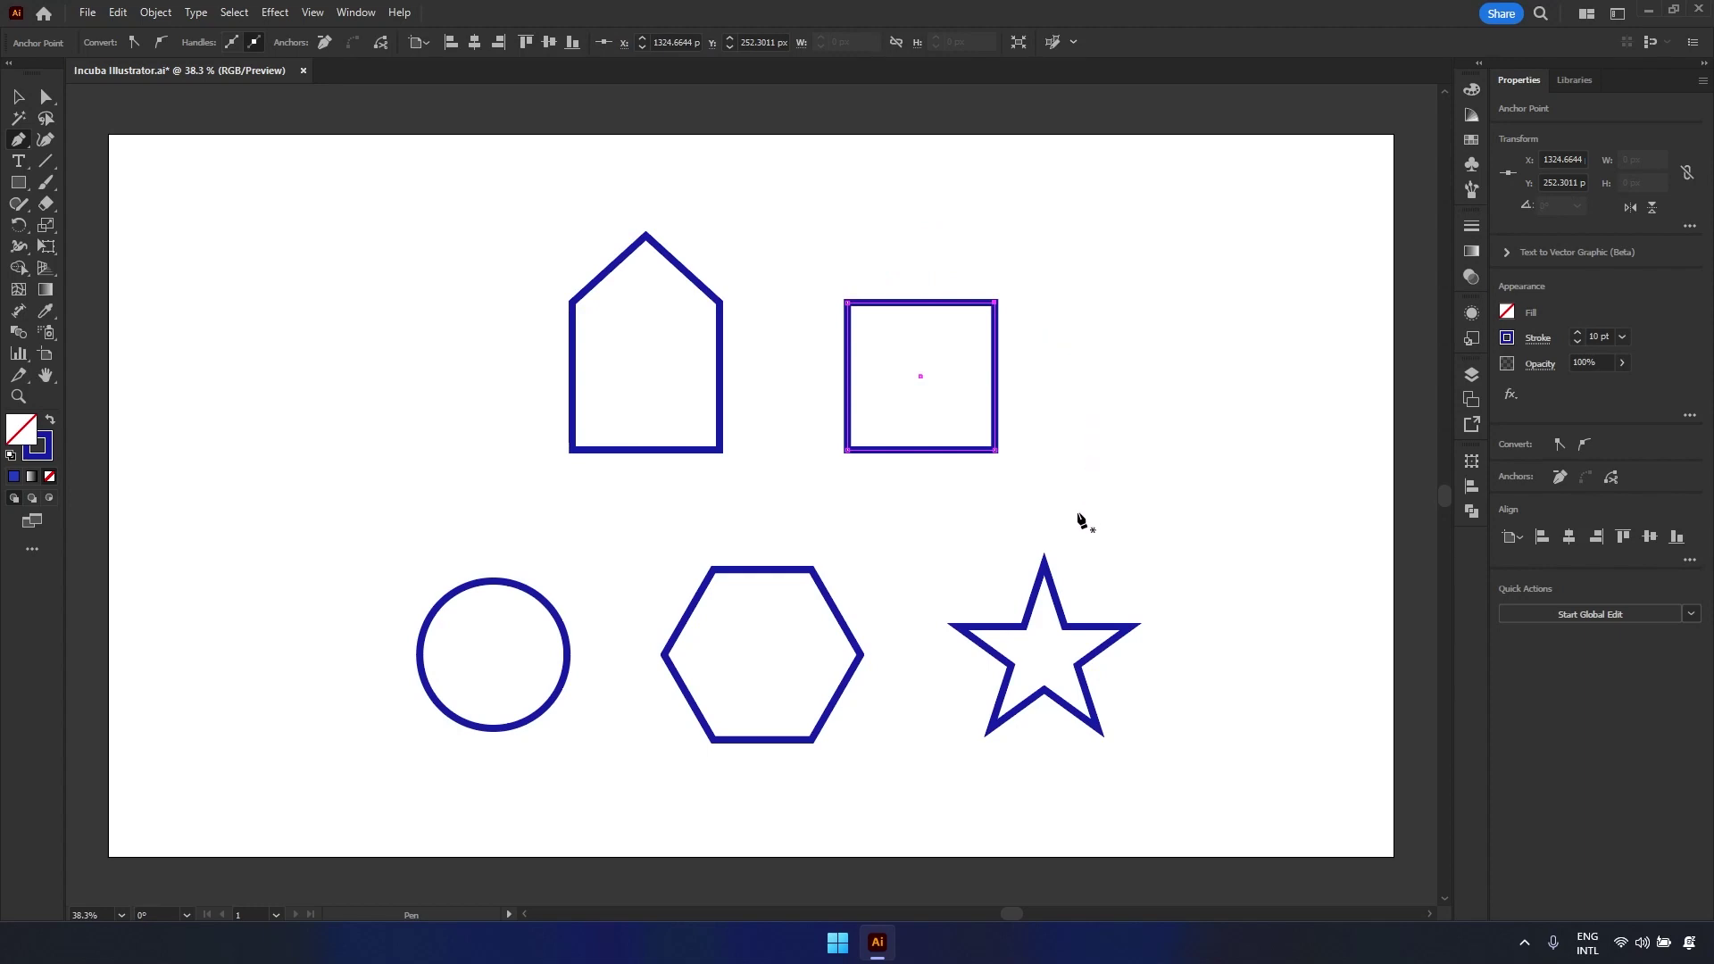
pyautogui.keyDown('ctrl'); pyautogui.click(546, 600); pyautogui.keyUp('ctrl')
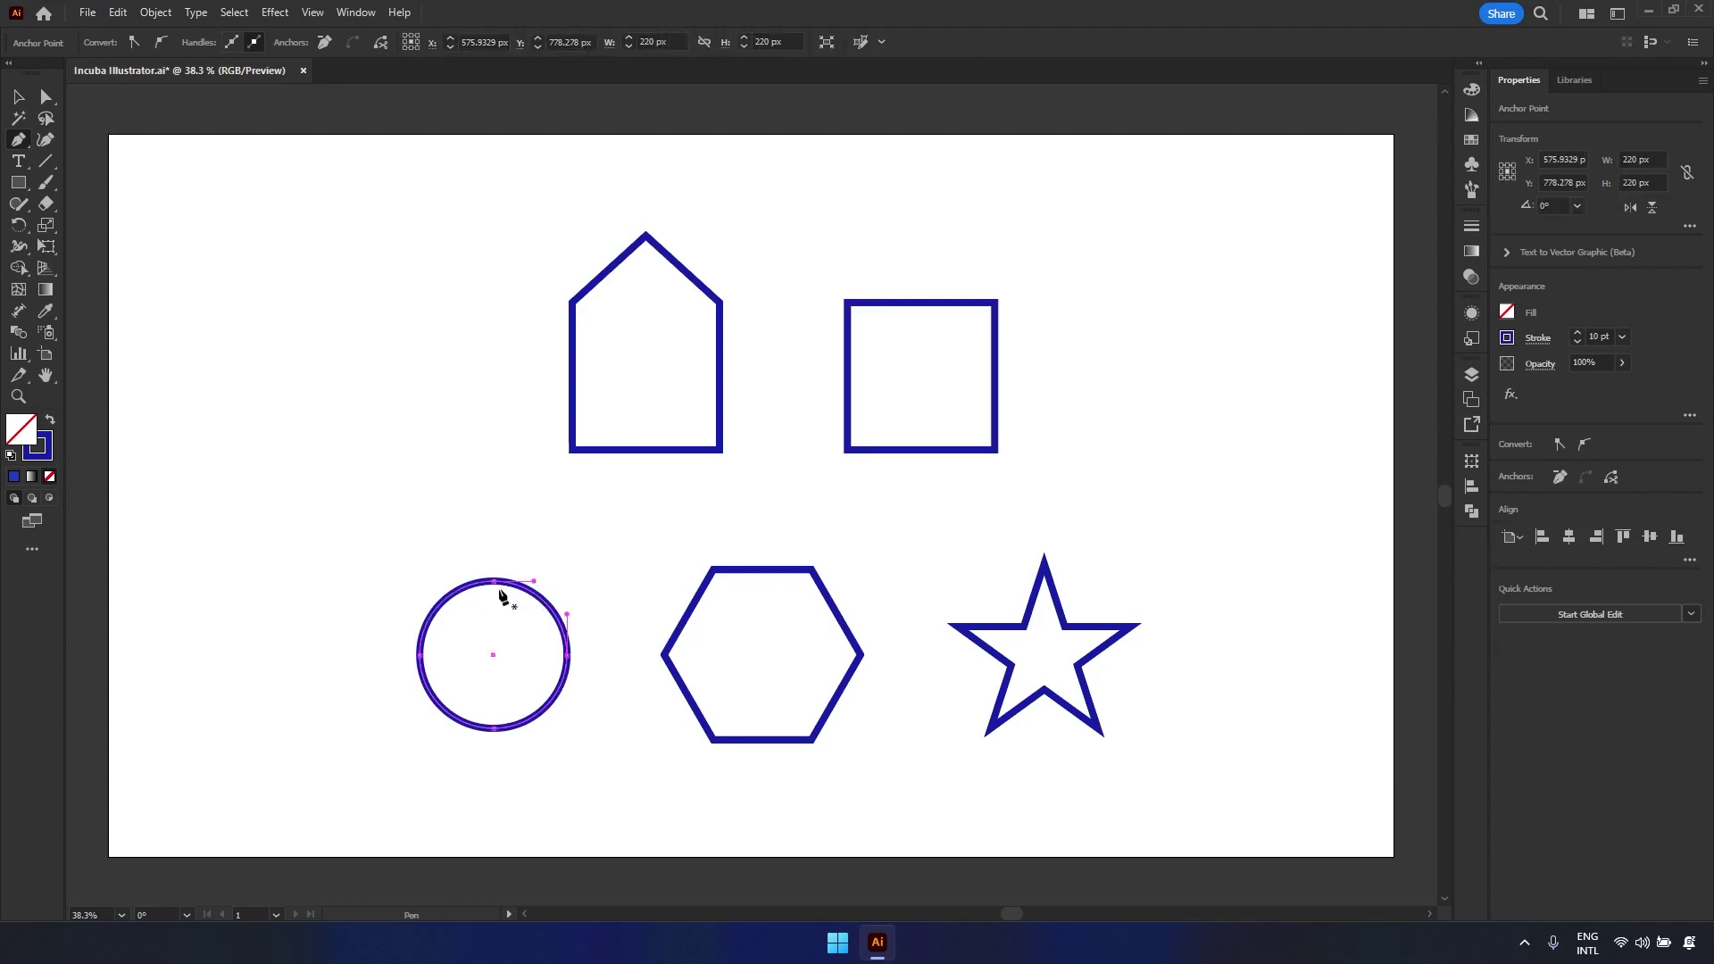
pyautogui.click(493, 585)
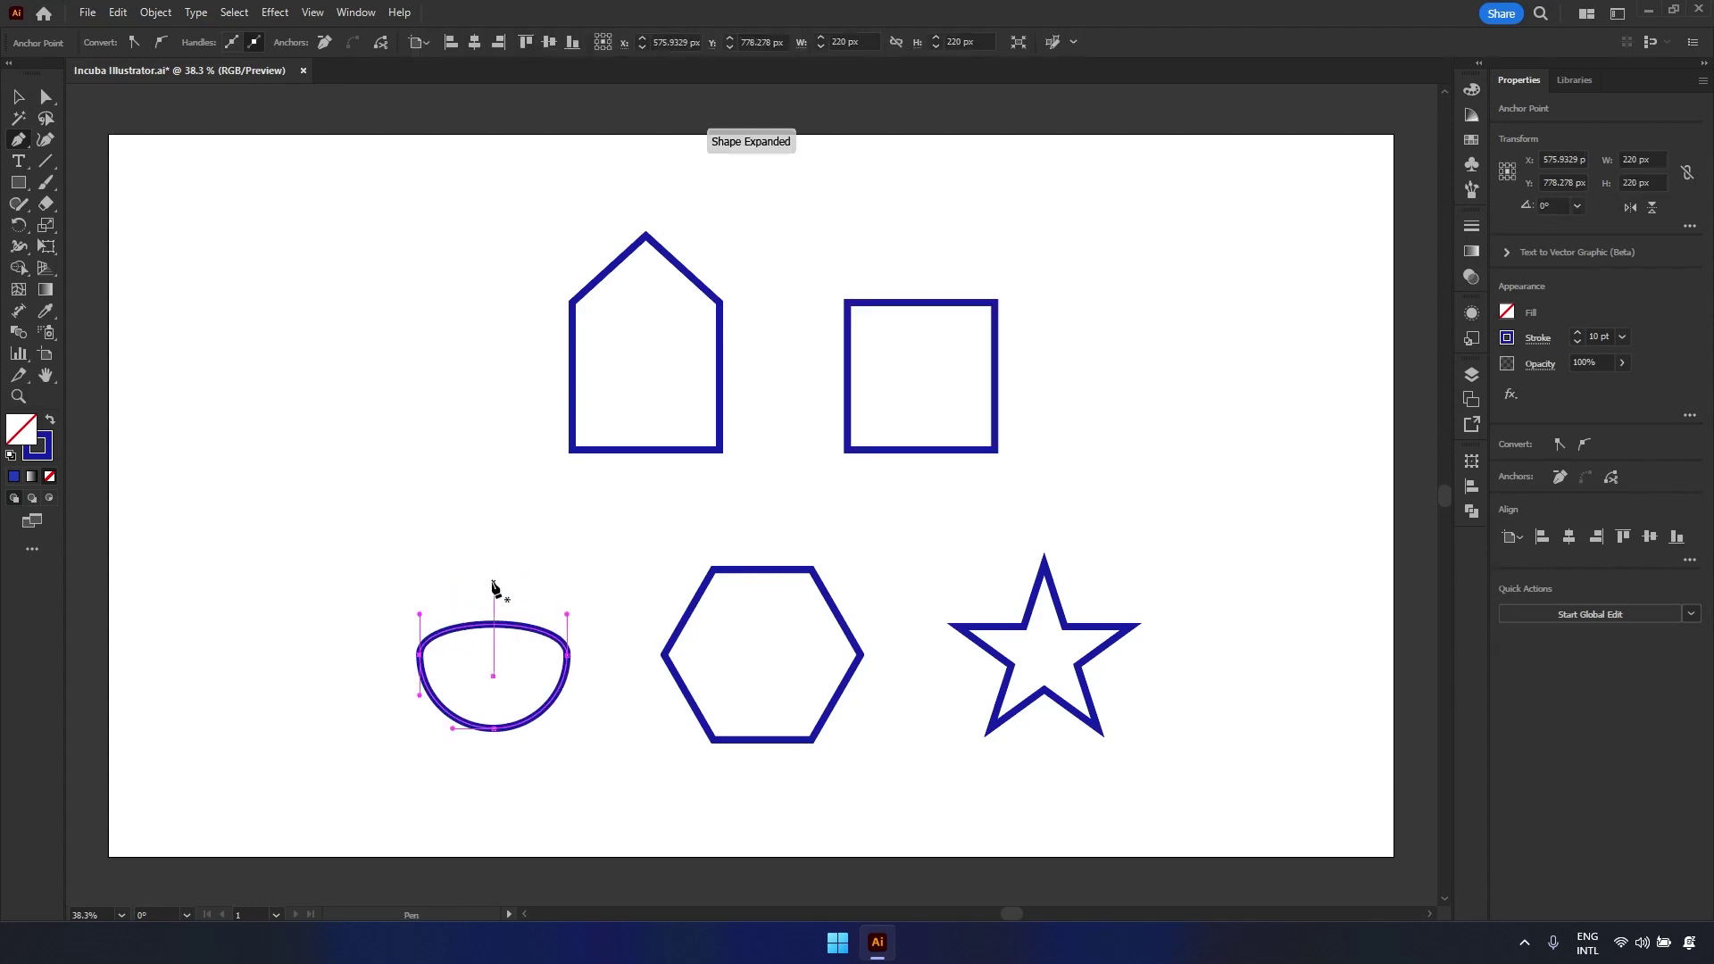
pyautogui.click(494, 729)
# - Delete the hexagon's two outer side anchor points to turn it into a rectangle
pyautogui.keyDown('ctrl'); pyautogui.click(845, 625); pyautogui.keyUp('ctrl')
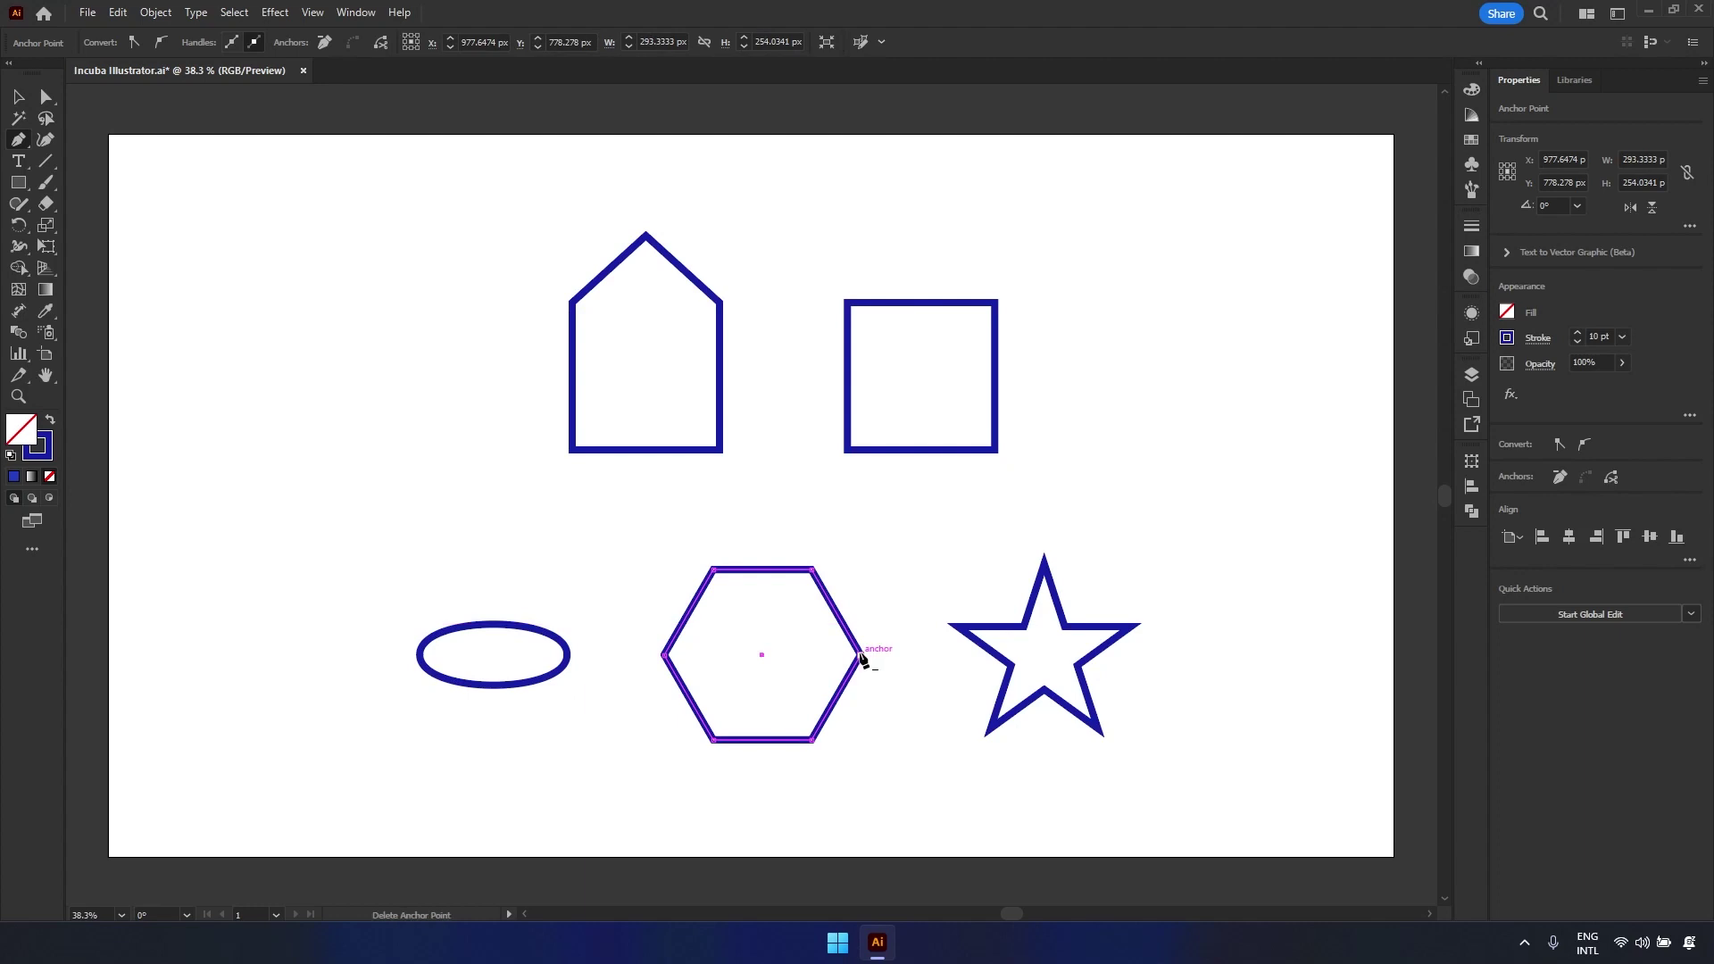
pyautogui.click(860, 656)
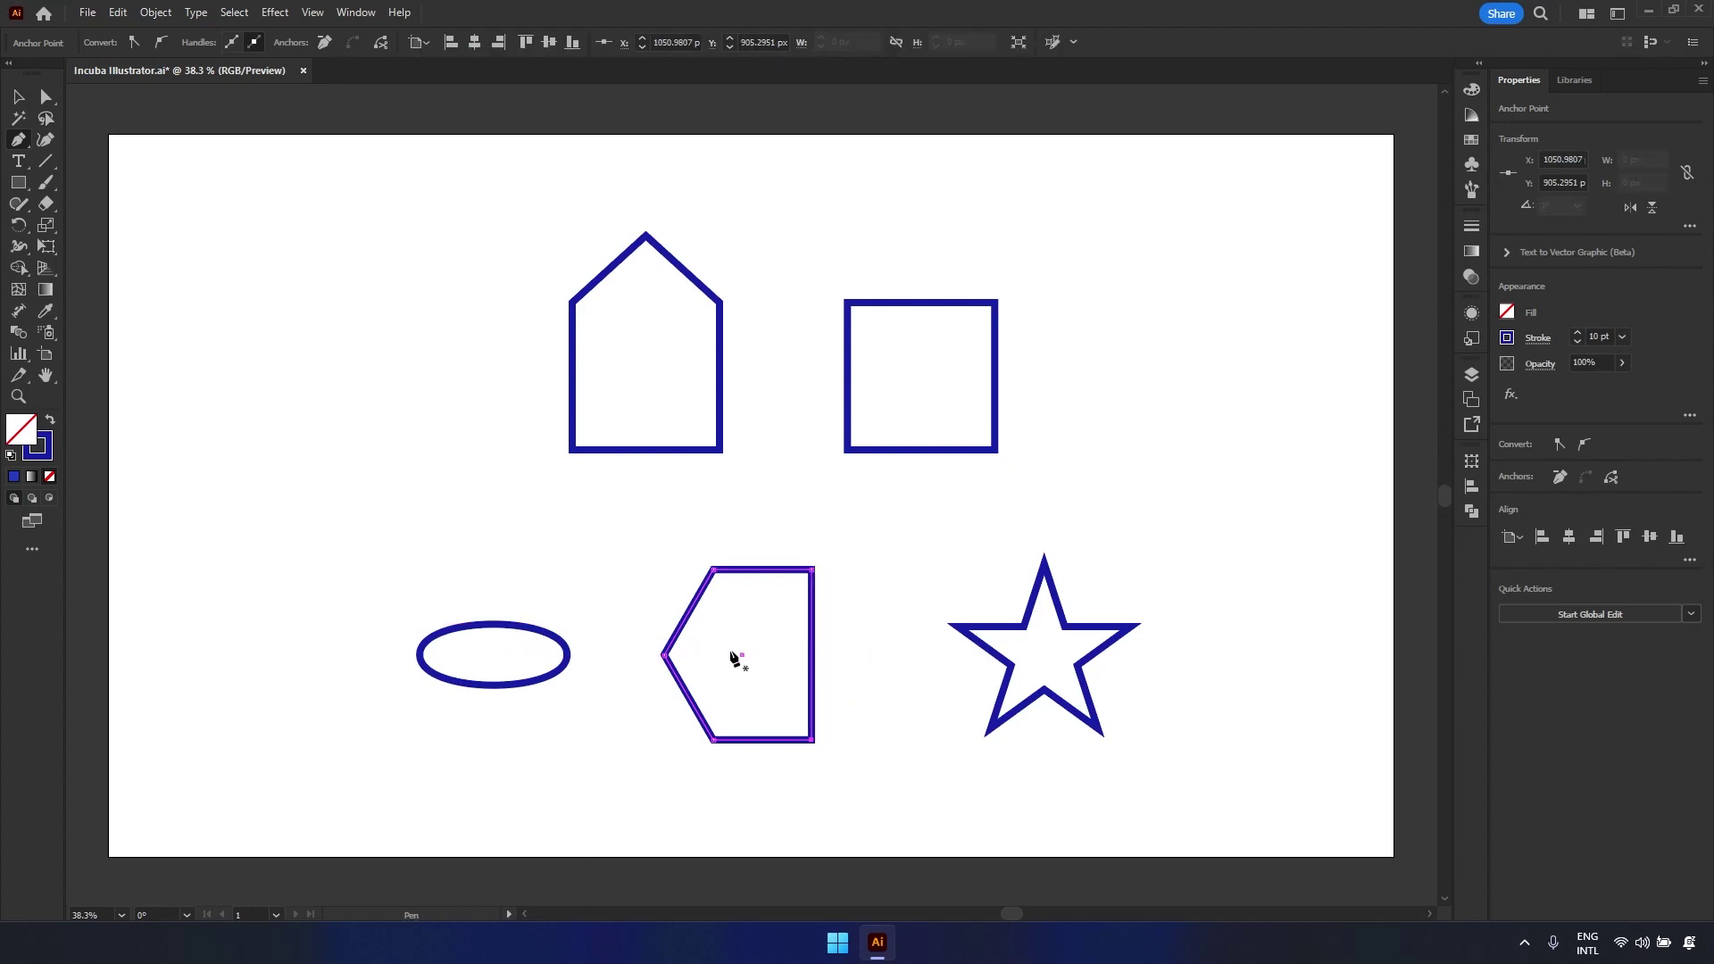
pyautogui.click(663, 655)
# - Delete the star's uppermost anchor point and its lower-right tip anchor point, leaving the shape deselected
pyautogui.keyDown('ctrl'); pyautogui.click(1006, 631); pyautogui.keyUp('ctrl')
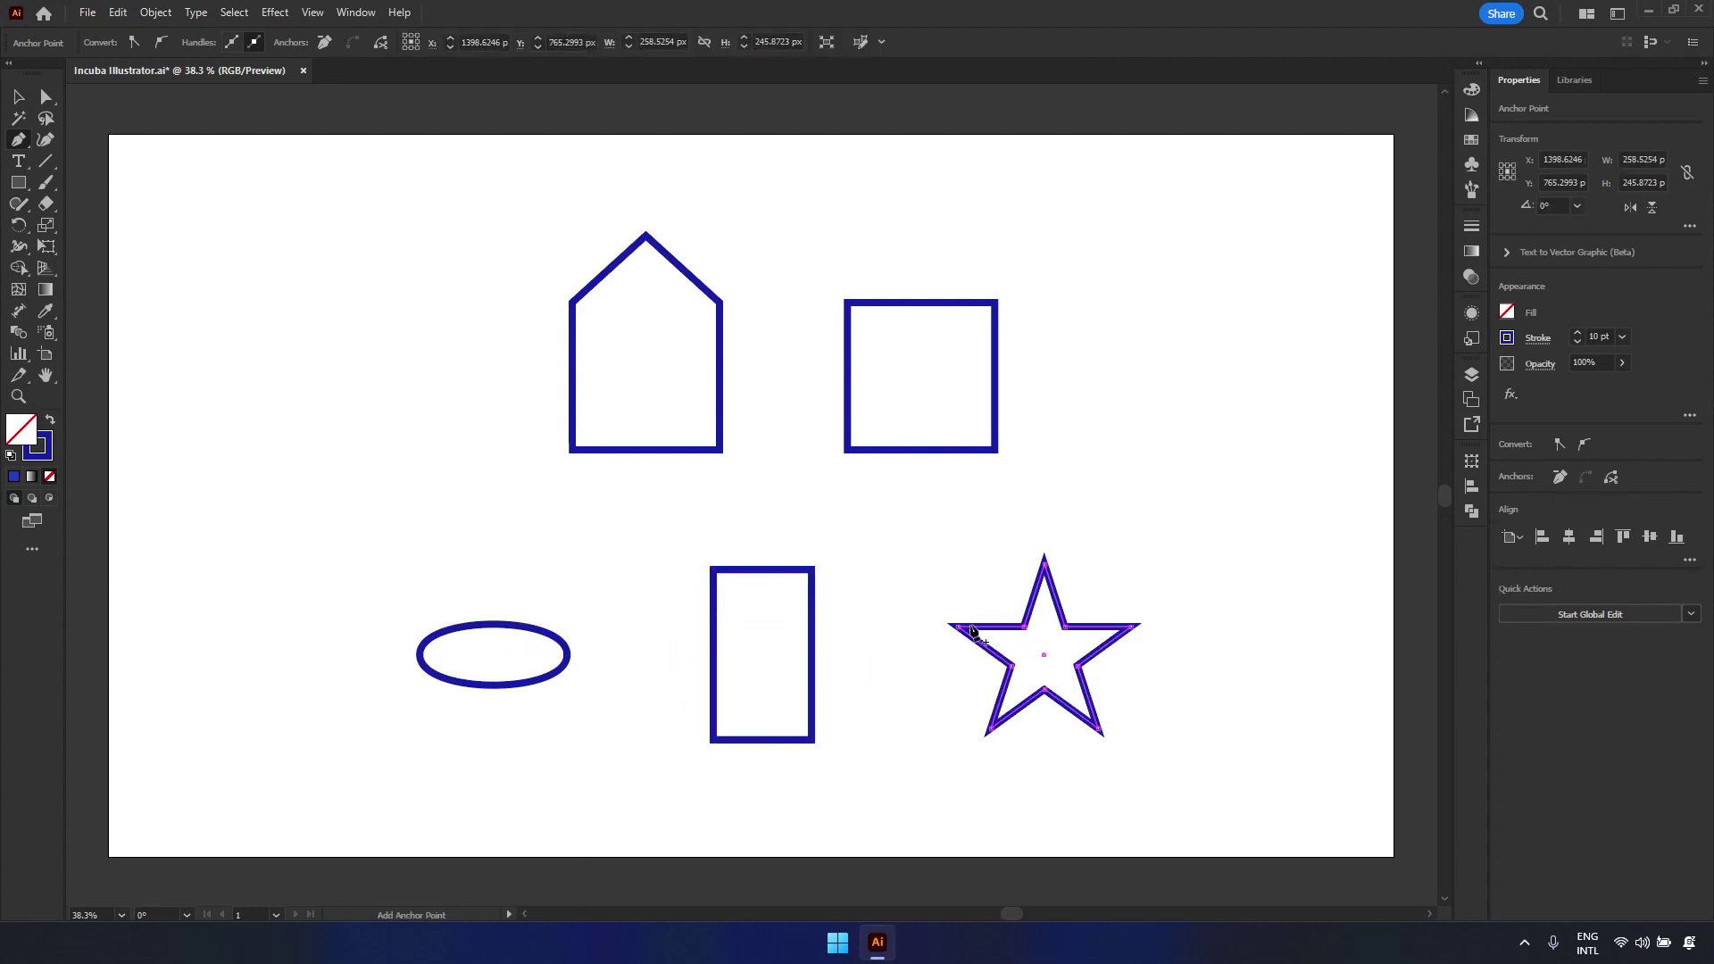
pyautogui.click(1045, 560)
pyautogui.click(1101, 732)
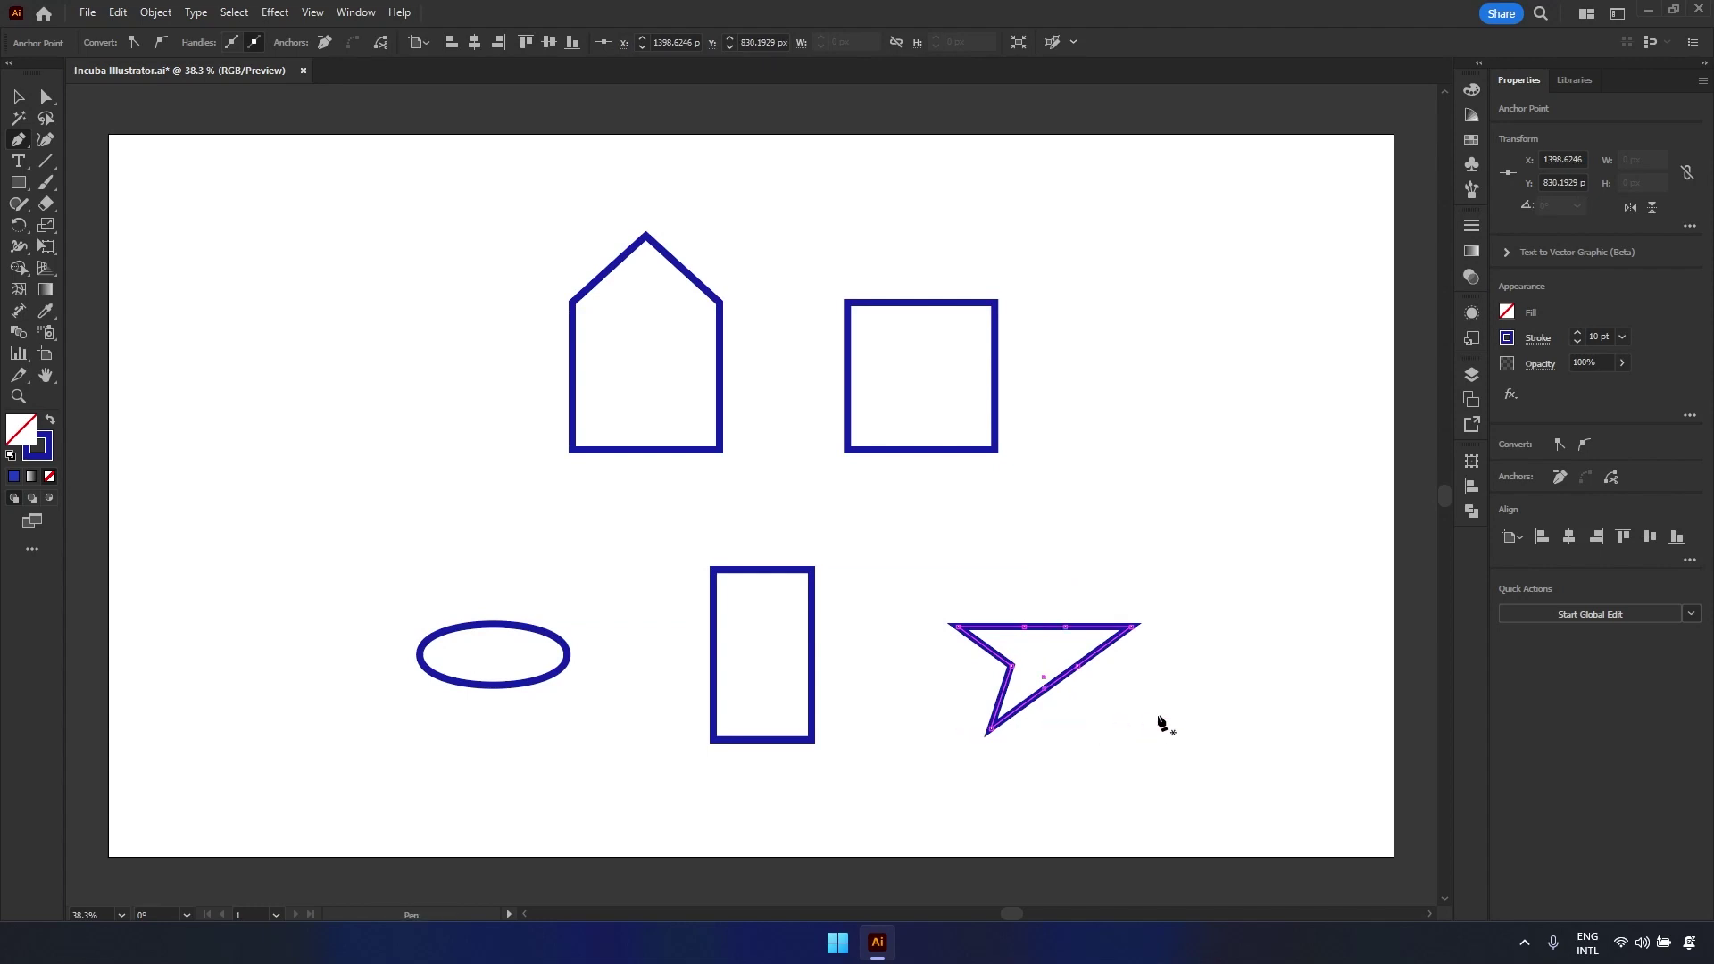
pyautogui.keyDown('ctrl'); pyautogui.click(1390, 609); pyautogui.keyUp('ctrl')
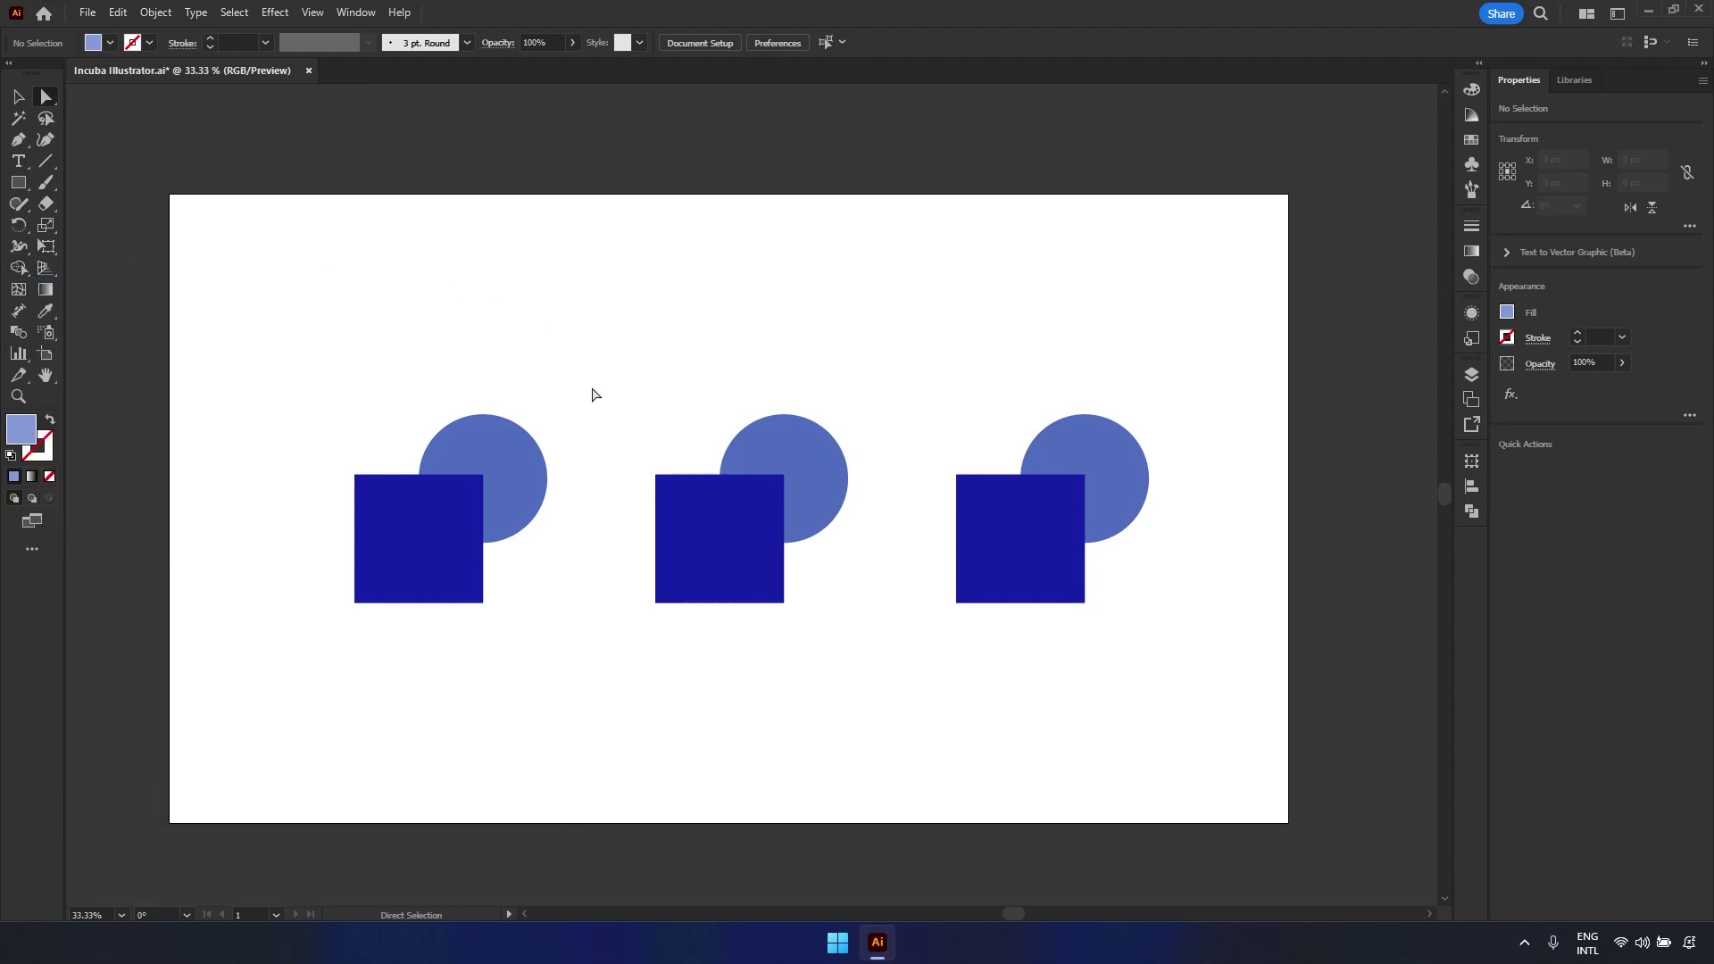
# - Split the first square-and-circle pair with the Shape Builder tool and move the cut circle piece slightly away from the square
pyautogui.click(18, 97)
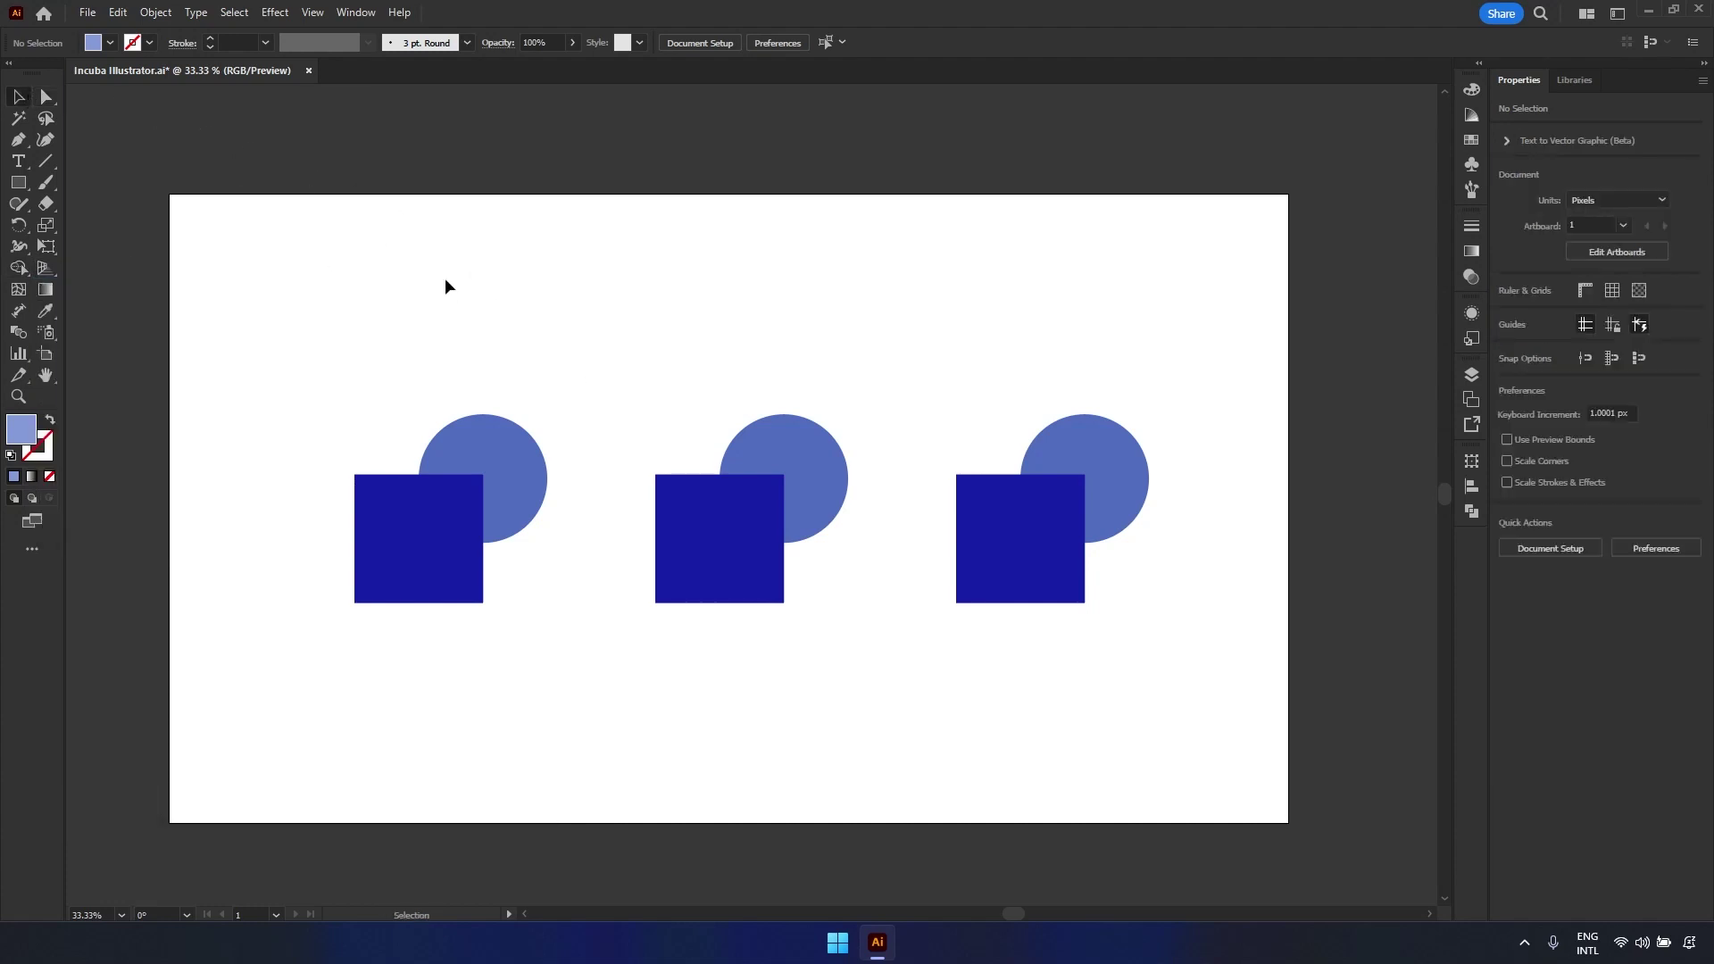
pyautogui.moveTo(570, 395); pyautogui.dragTo(324, 642)
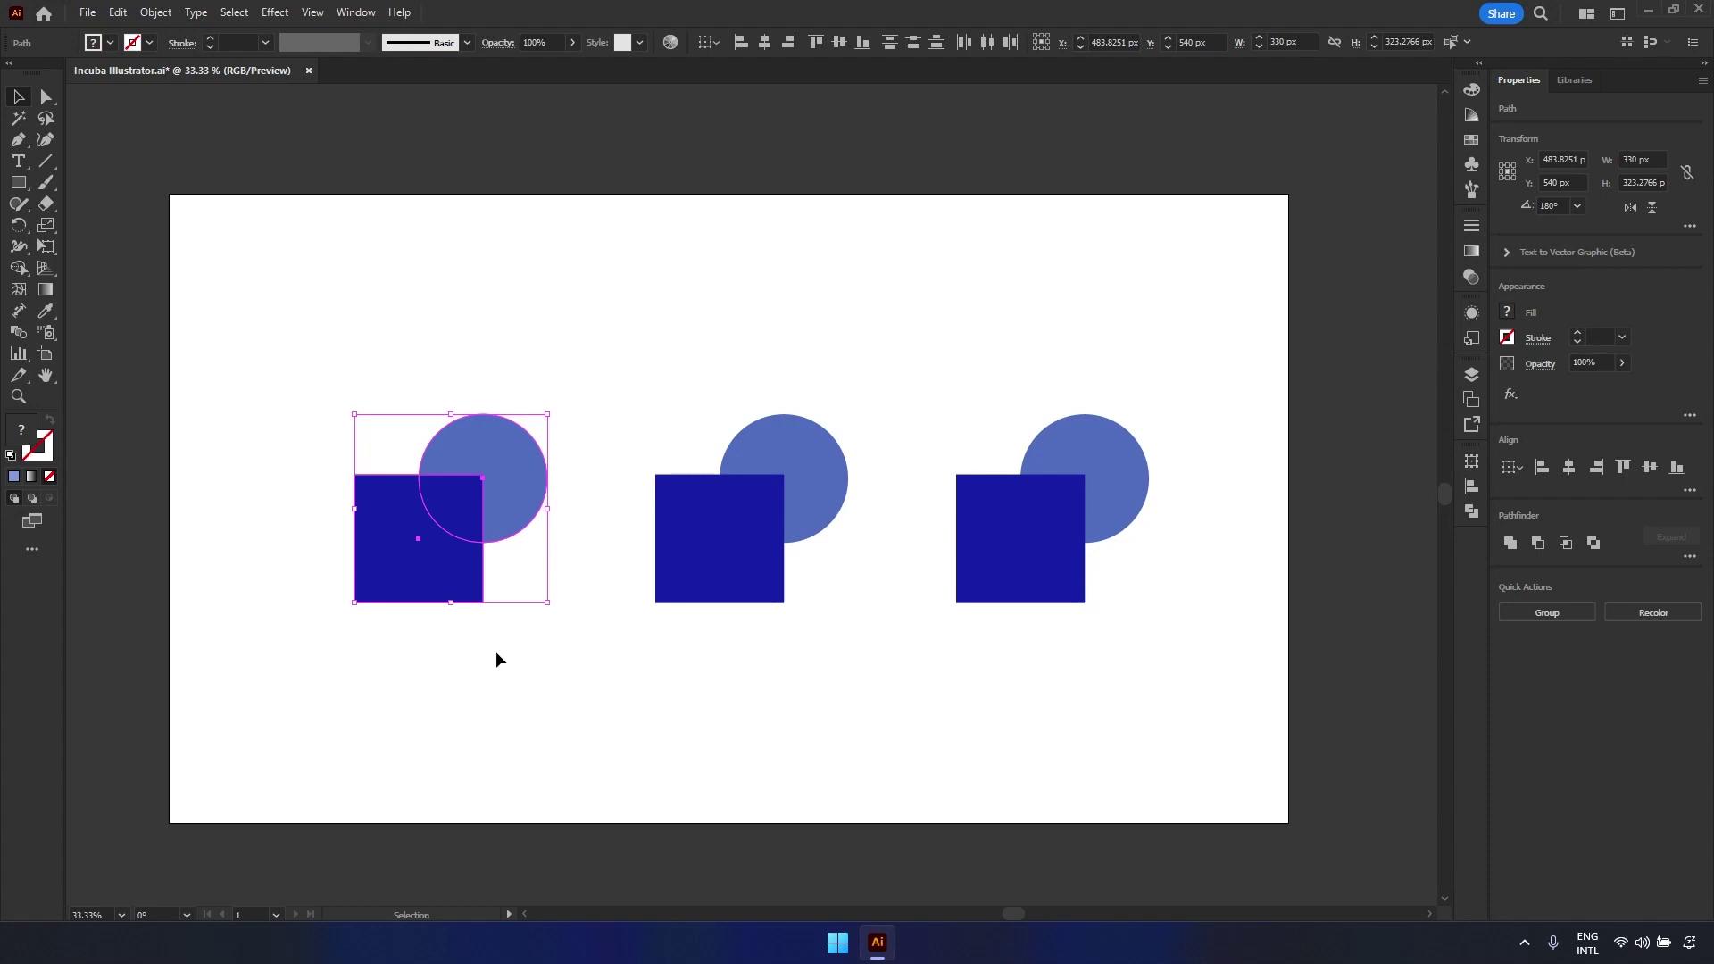
pyautogui.click(20, 269)
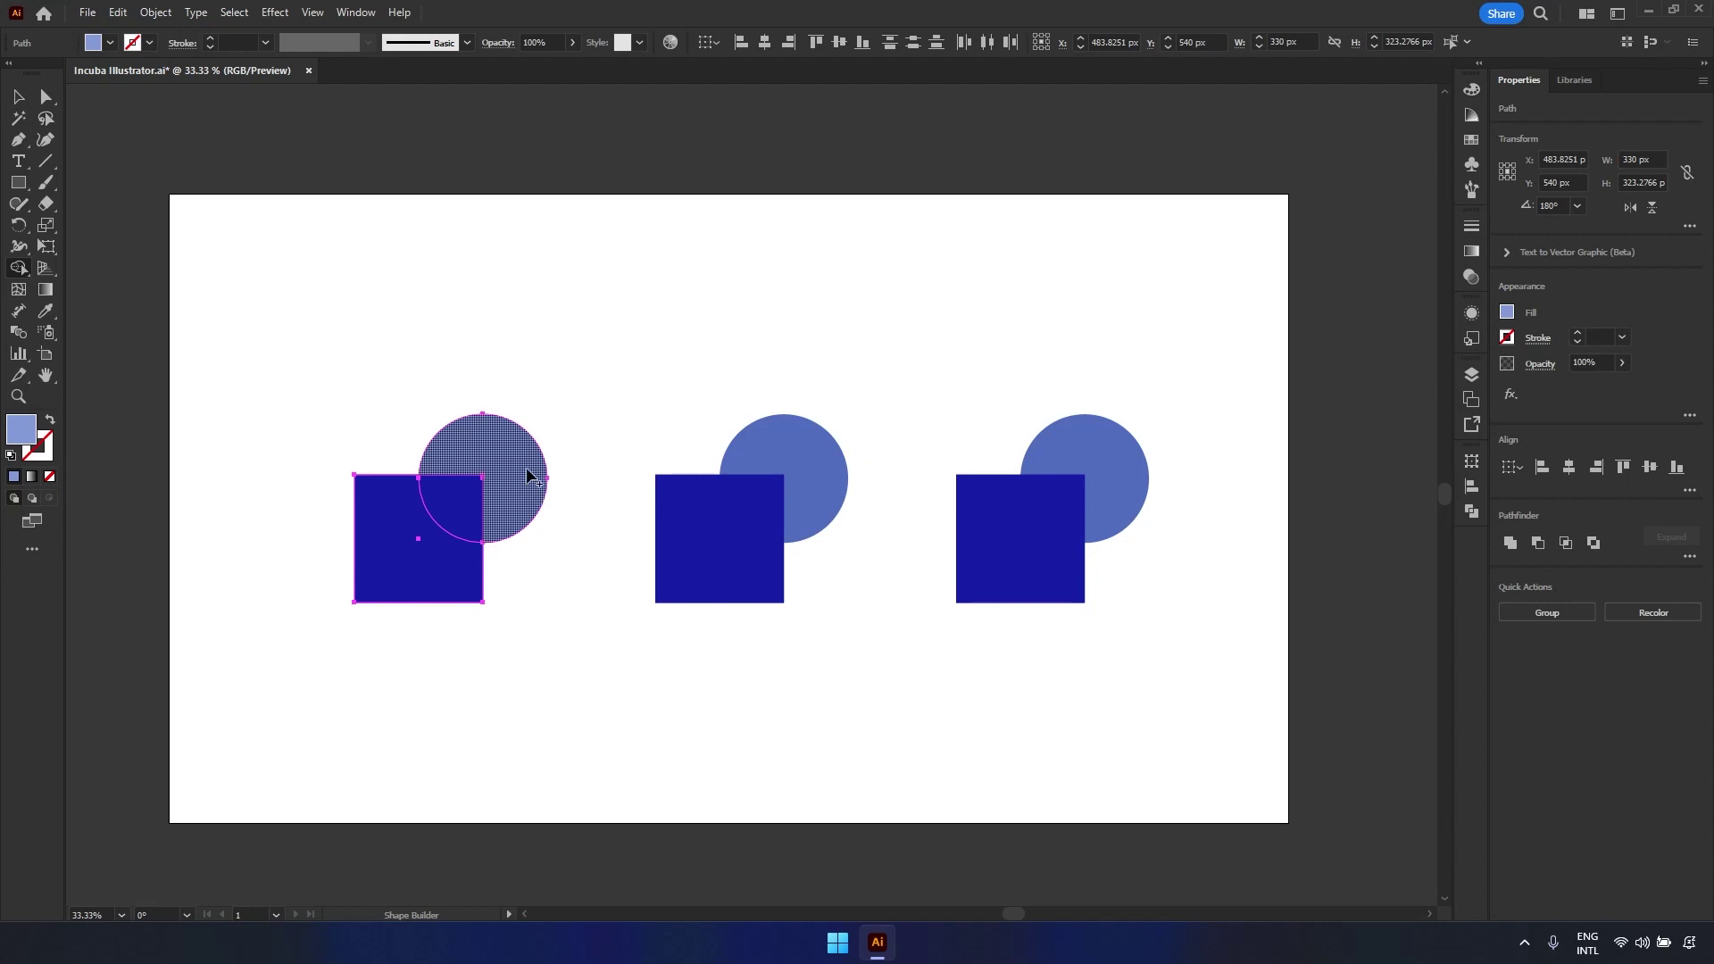
pyautogui.click(501, 459)
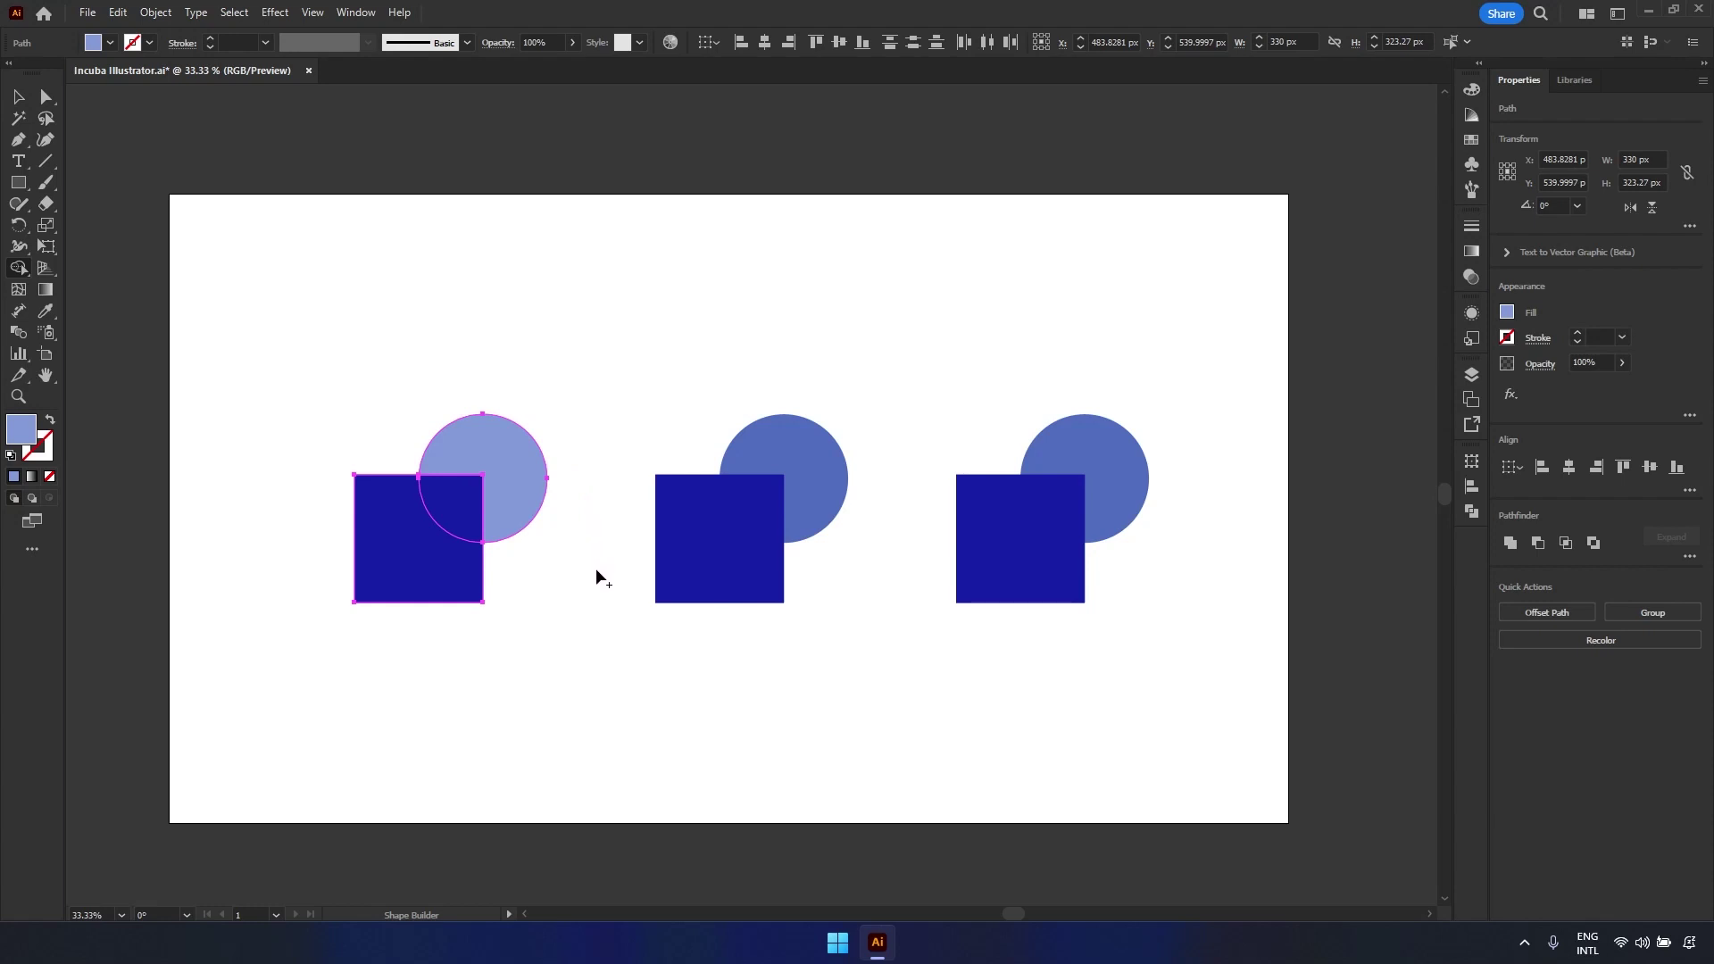
pyautogui.click(18, 96)
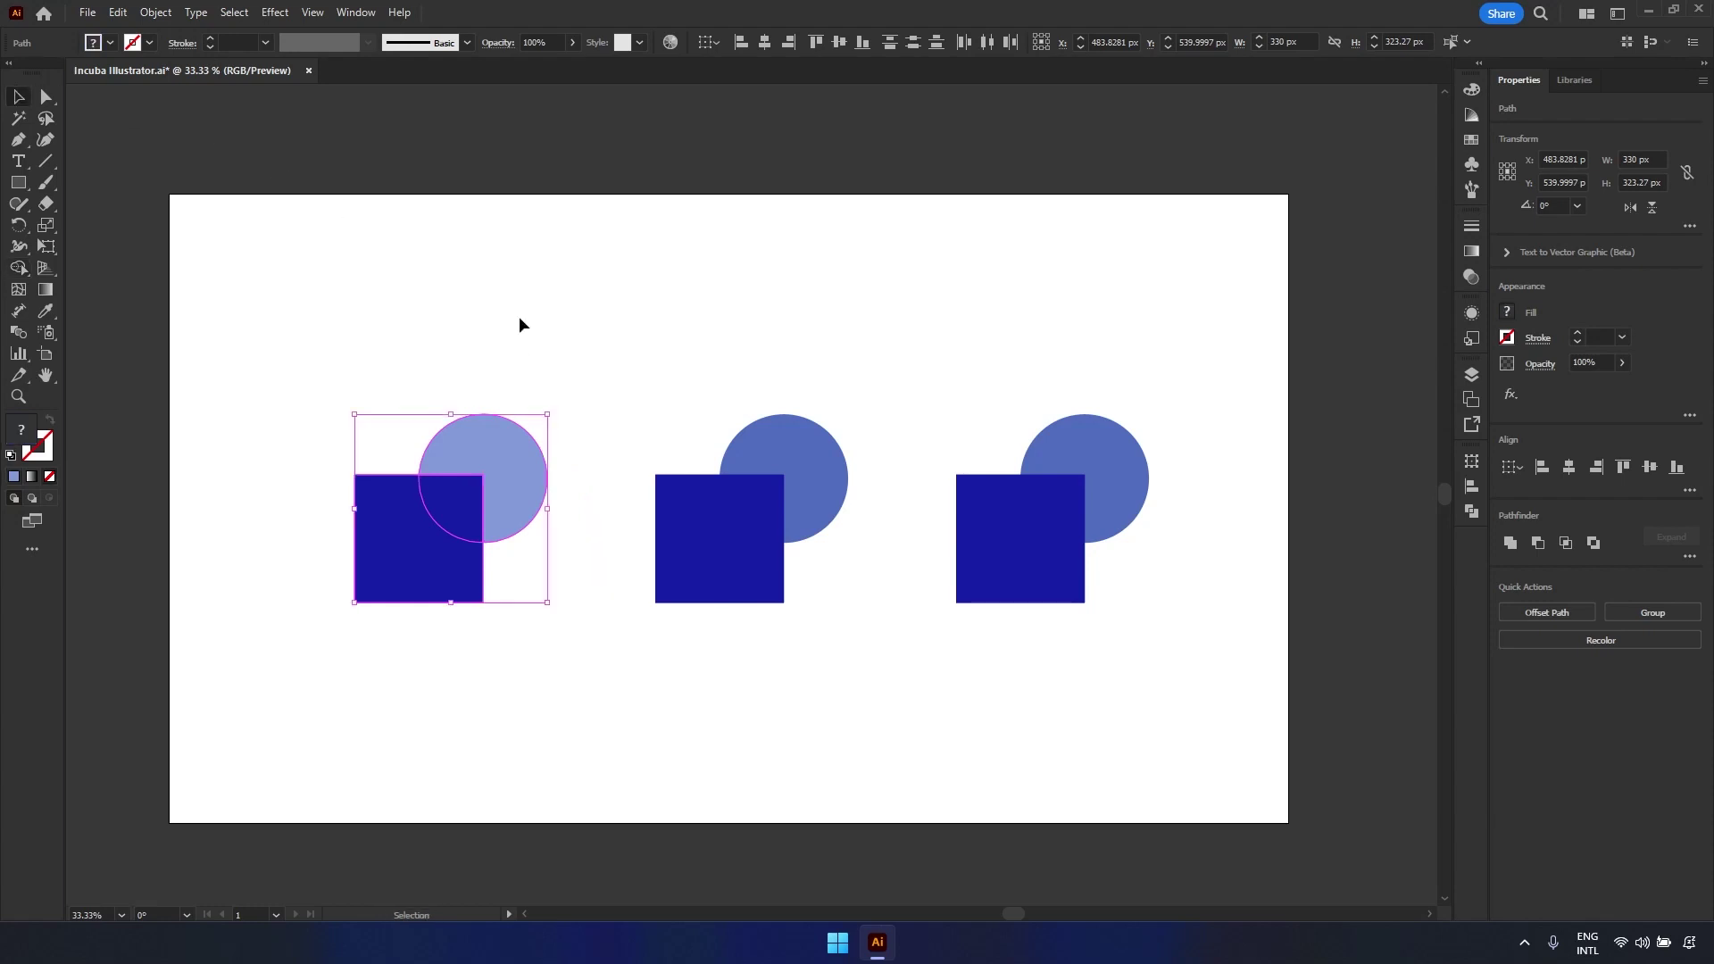
pyautogui.click(536, 375)
pyautogui.moveTo(532, 461); pyautogui.dragTo(555, 435)
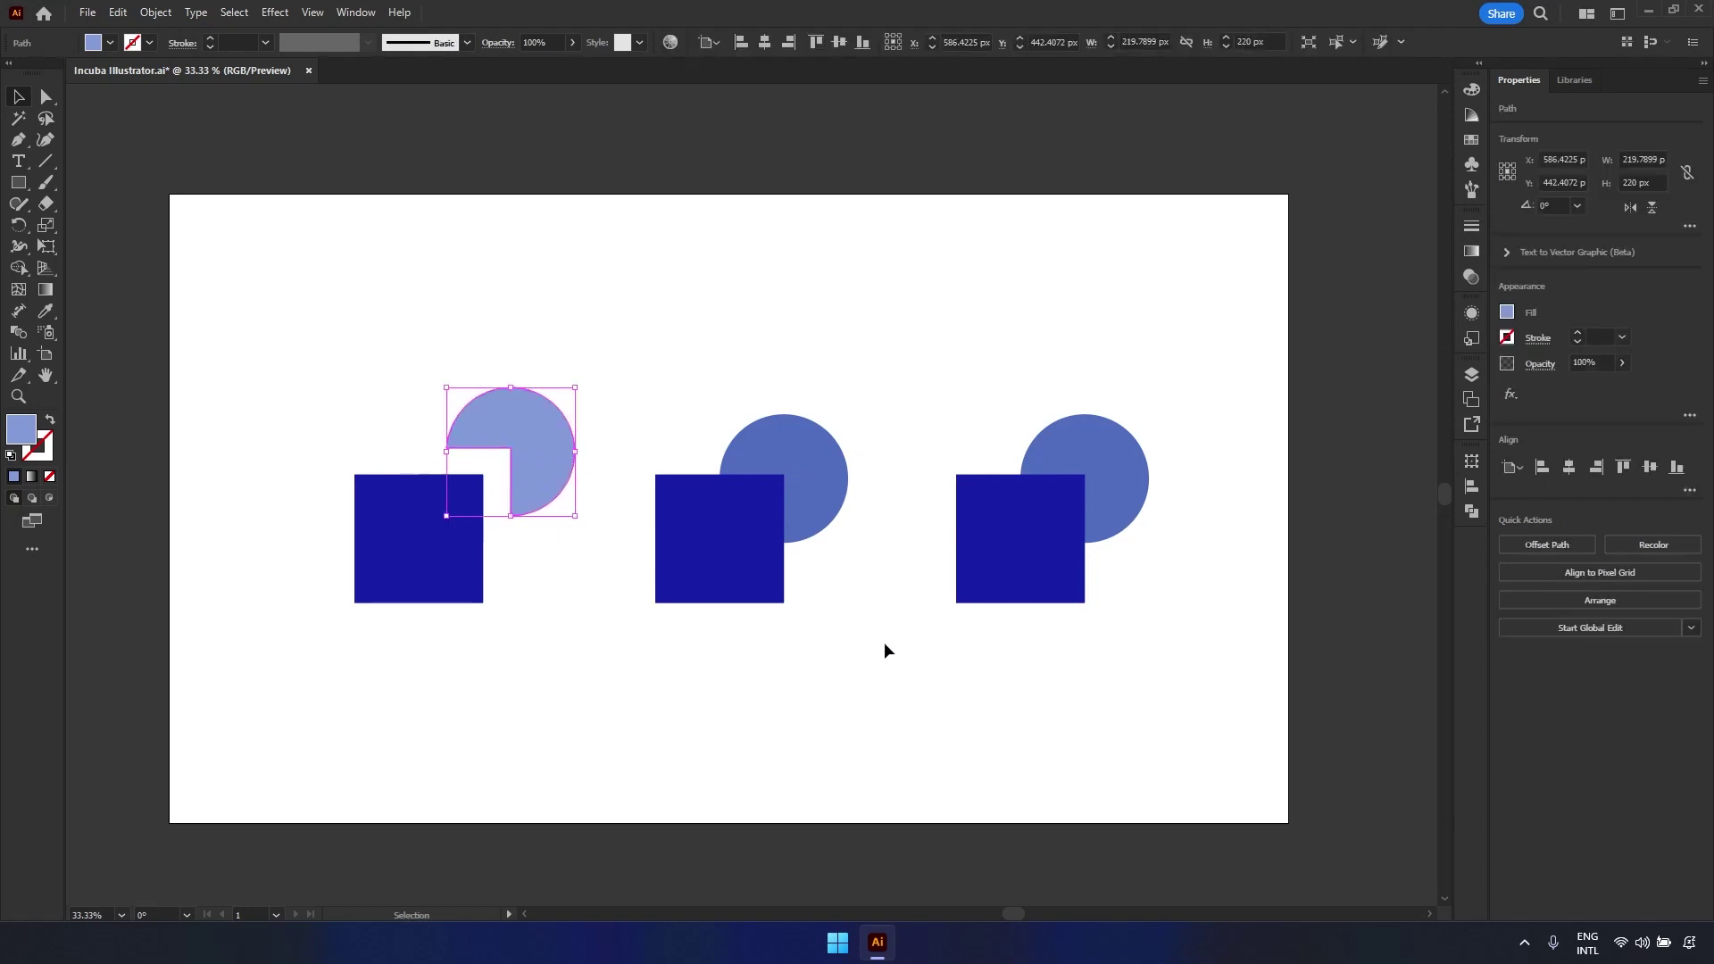
# - Merge the middle square and circle into one light blue shape with the Shape Builder tool
pyautogui.moveTo(871, 380); pyautogui.dragTo(613, 630)
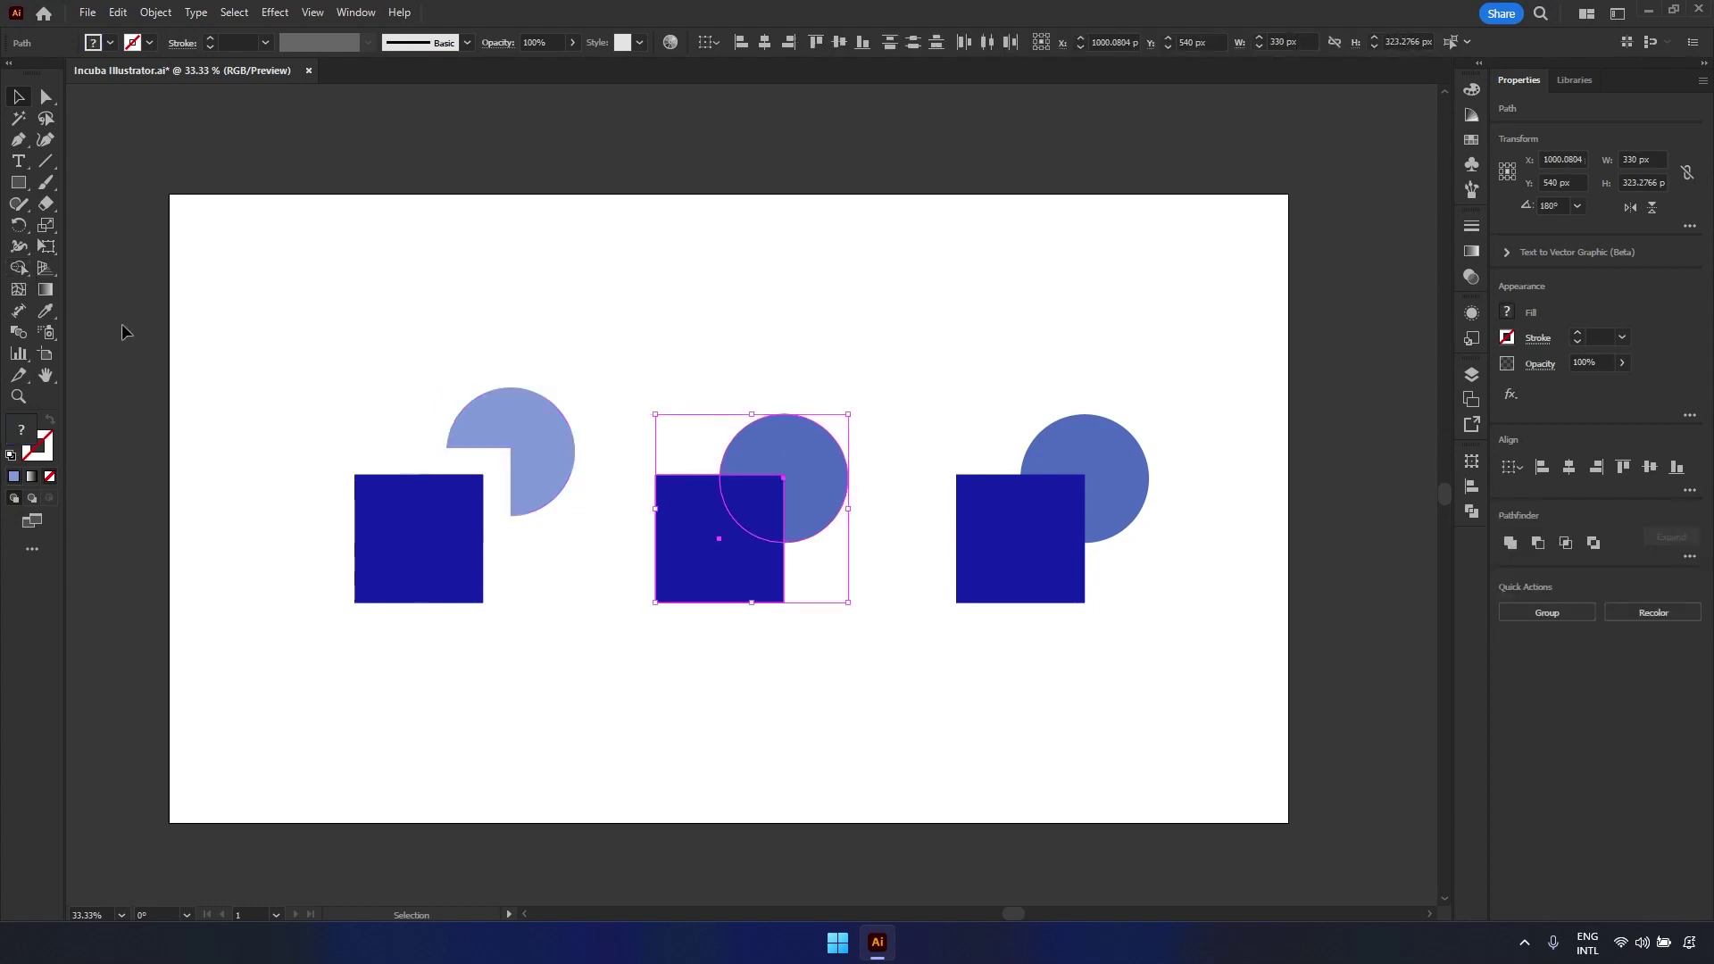
pyautogui.click(18, 265)
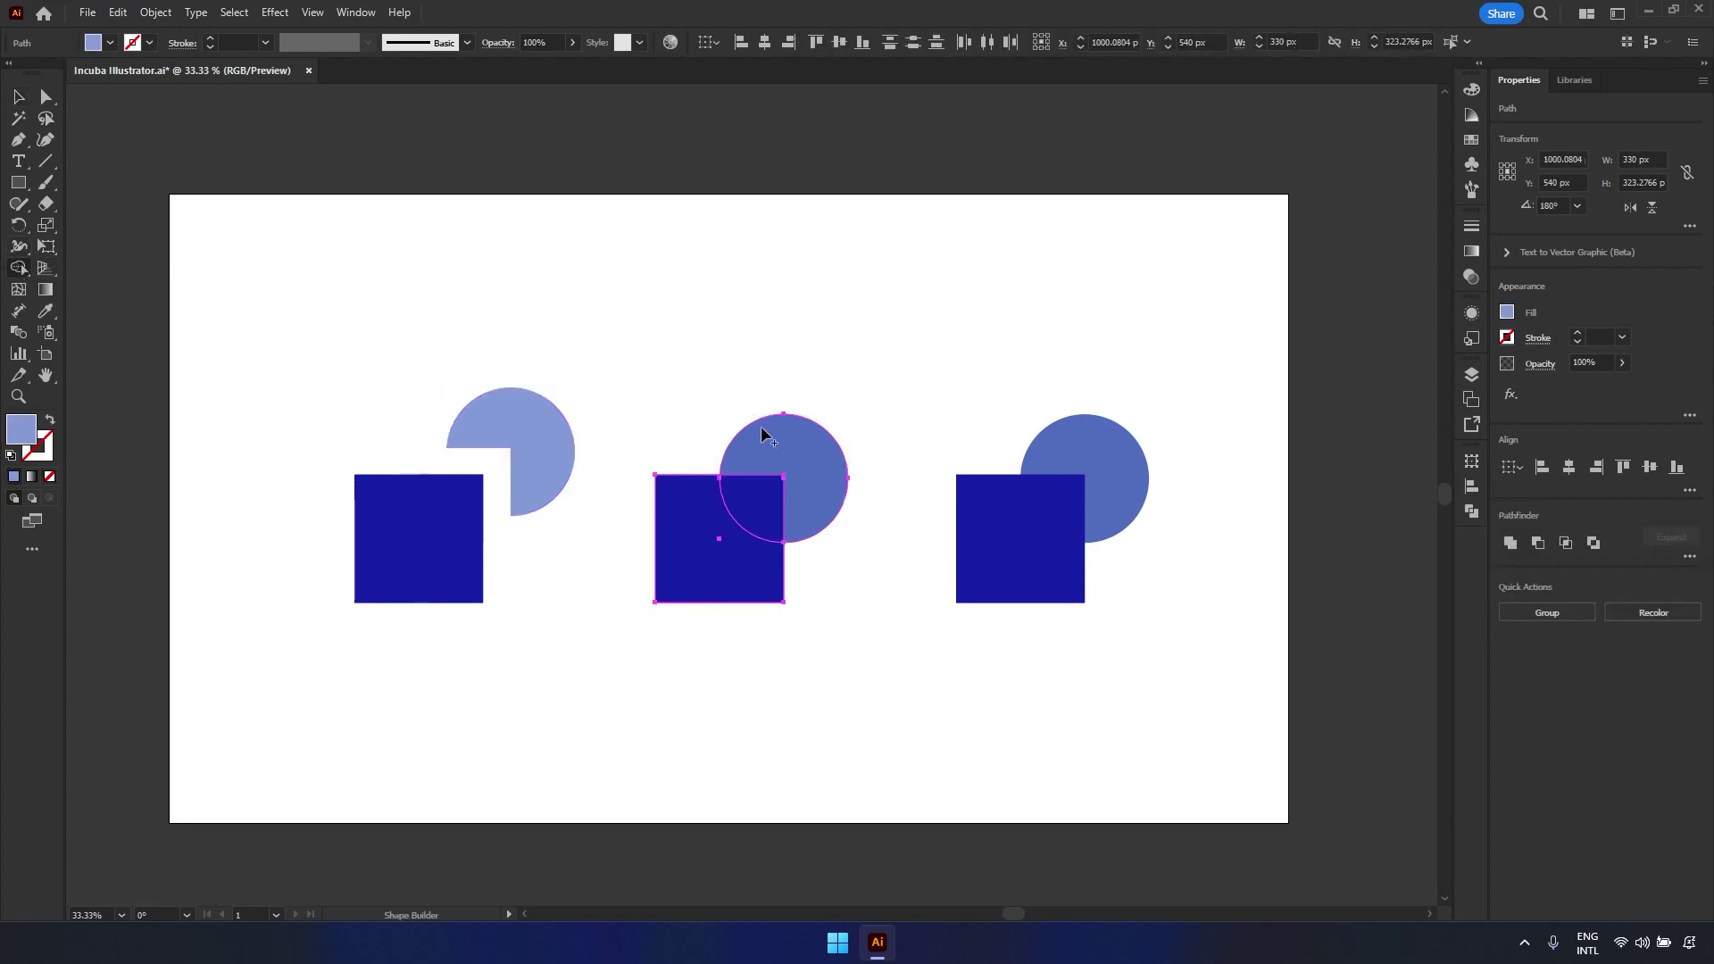
pyautogui.moveTo(812, 469); pyautogui.dragTo(692, 559)
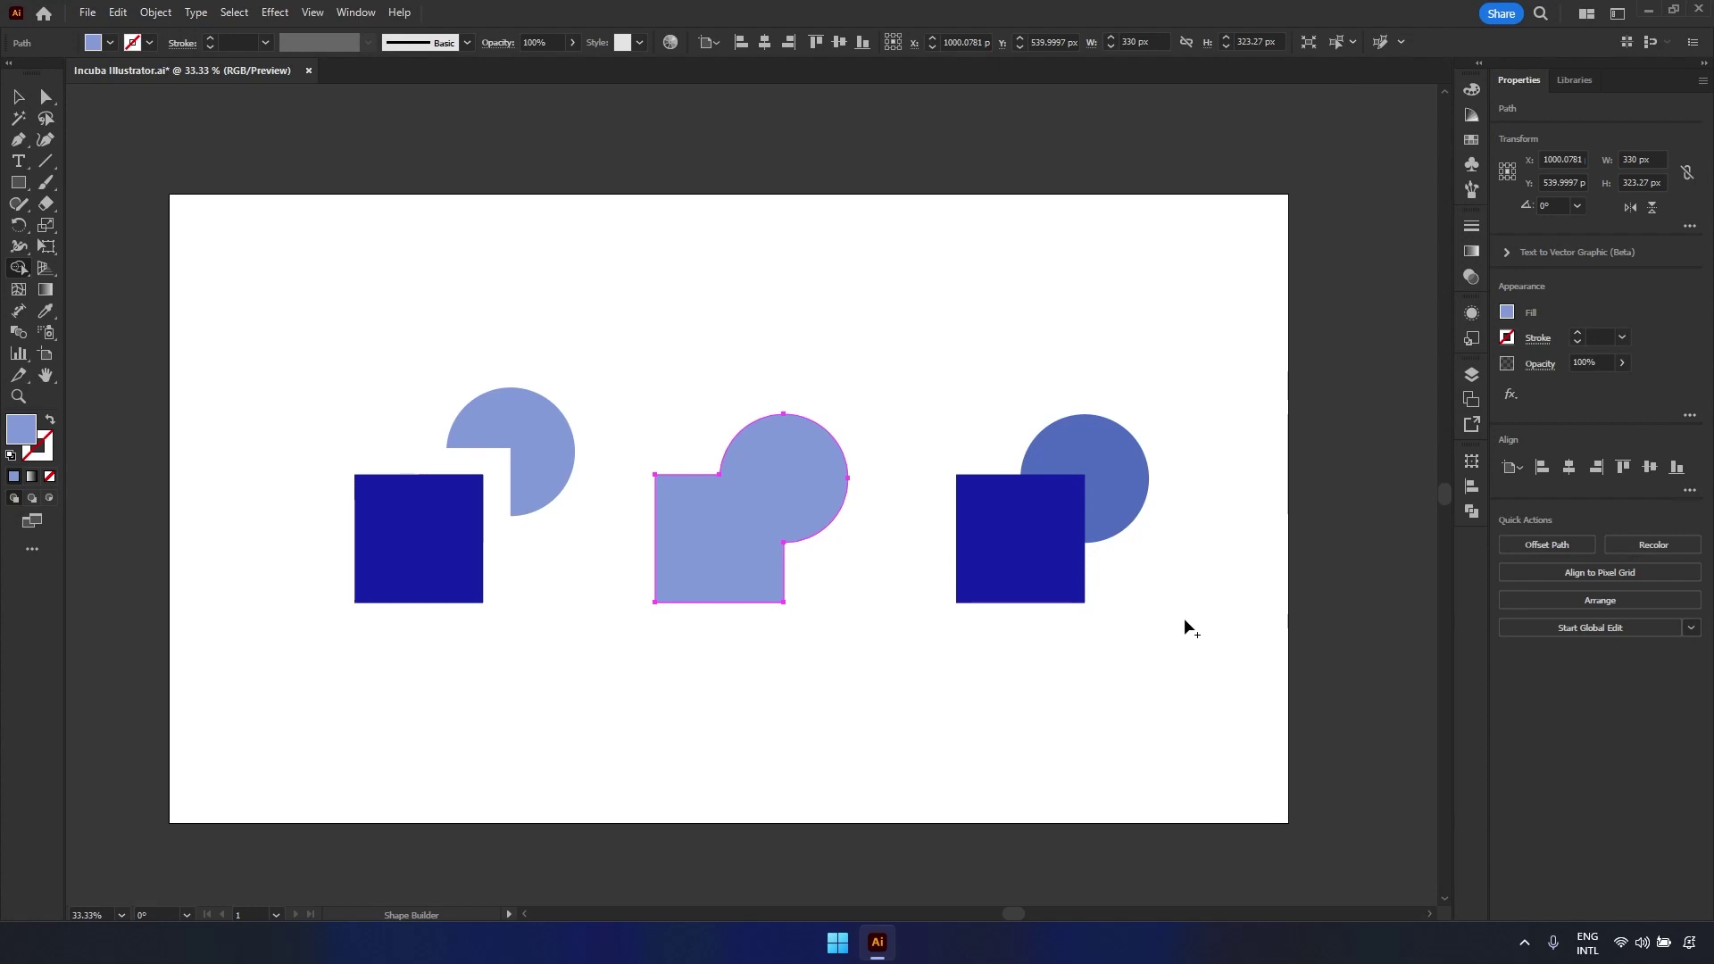
pyautogui.press('v')
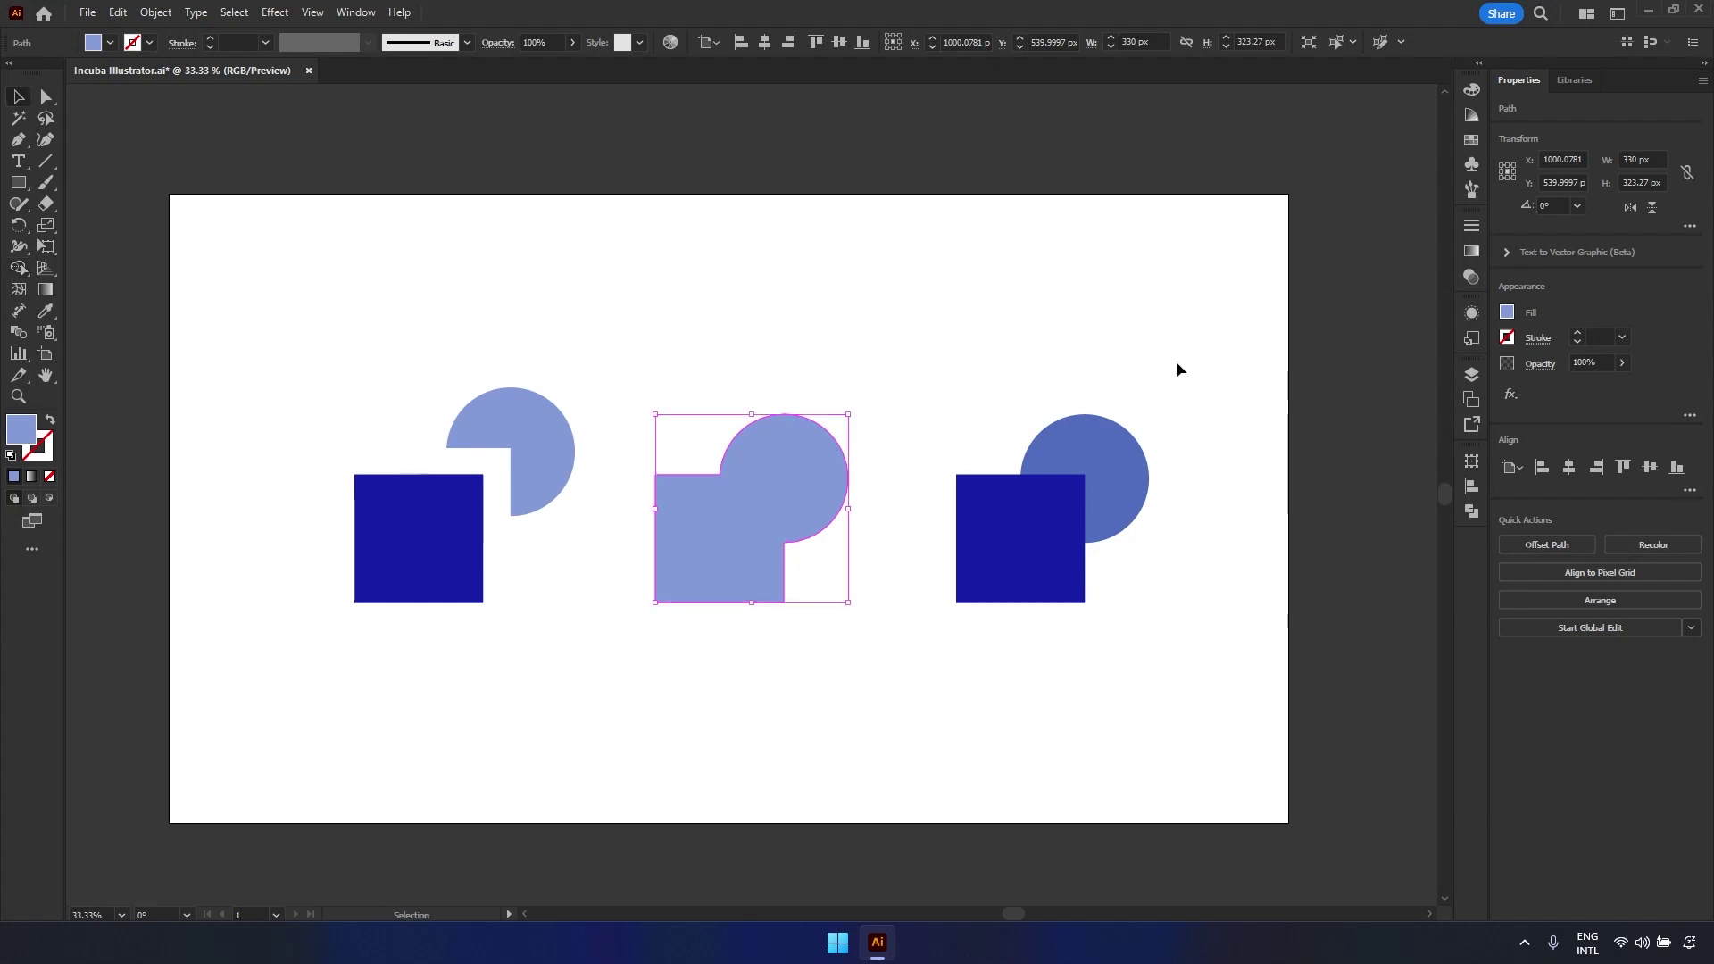
# - Remove the third pair's circle, including its overlap with the square, using the Shape Builder tool
pyautogui.moveTo(1149, 417); pyautogui.dragTo(919, 644)
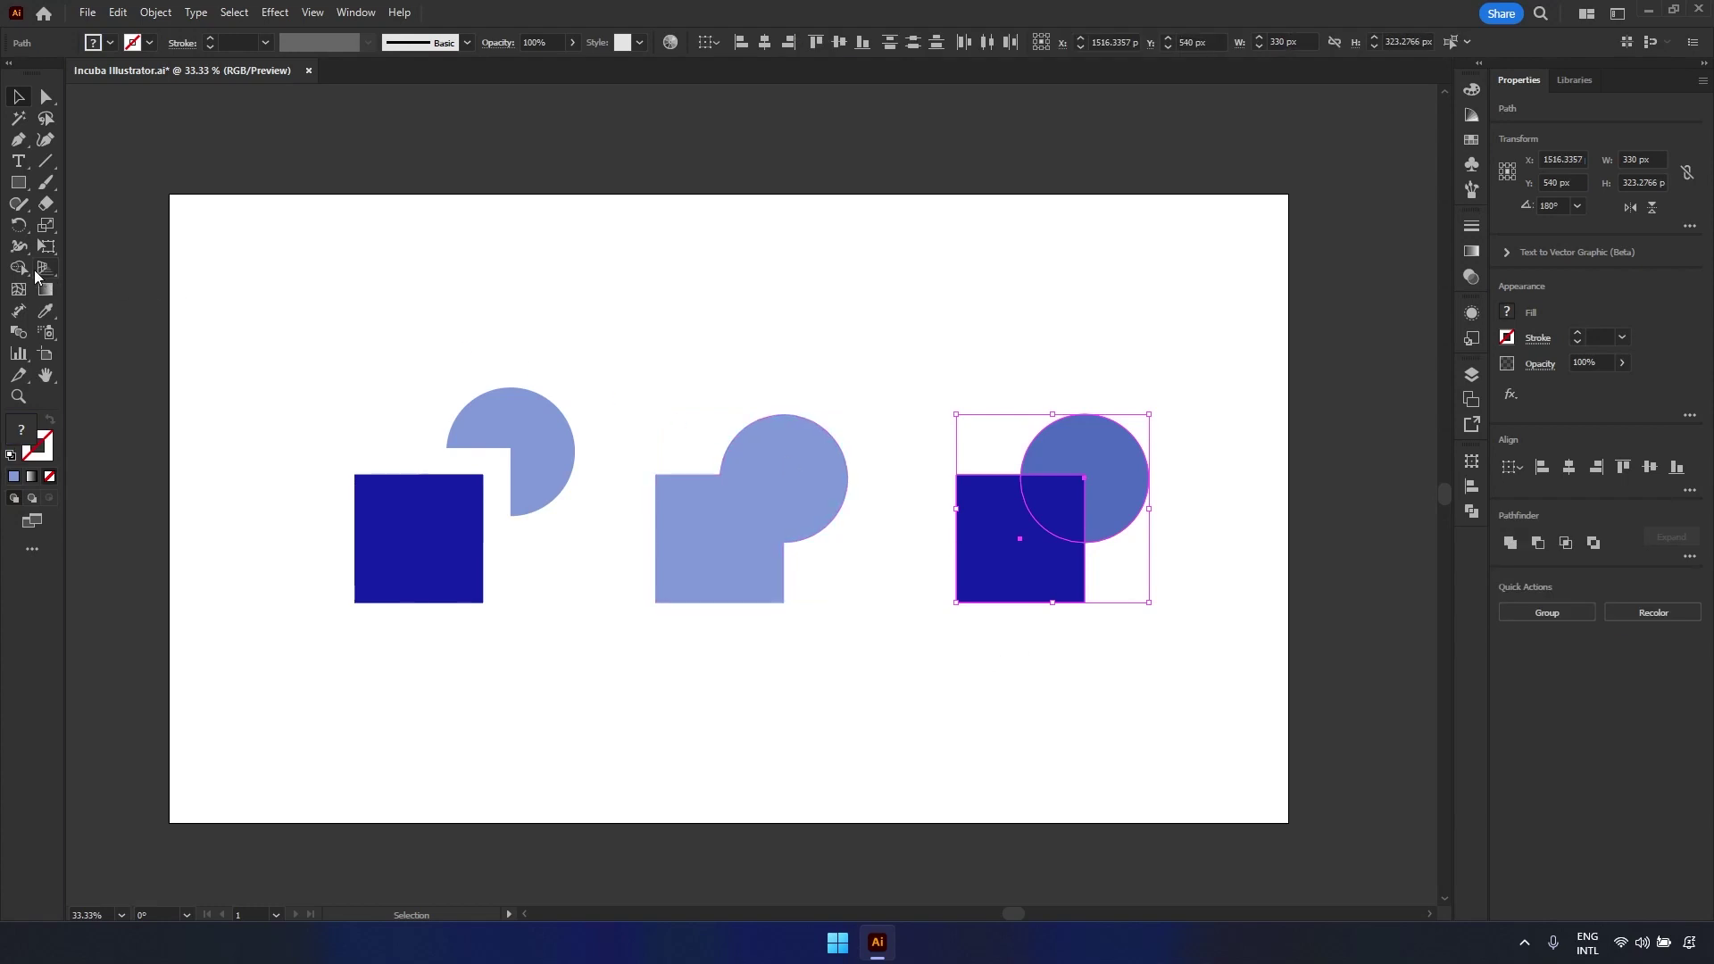
pyautogui.hotkey('shift', 'm')
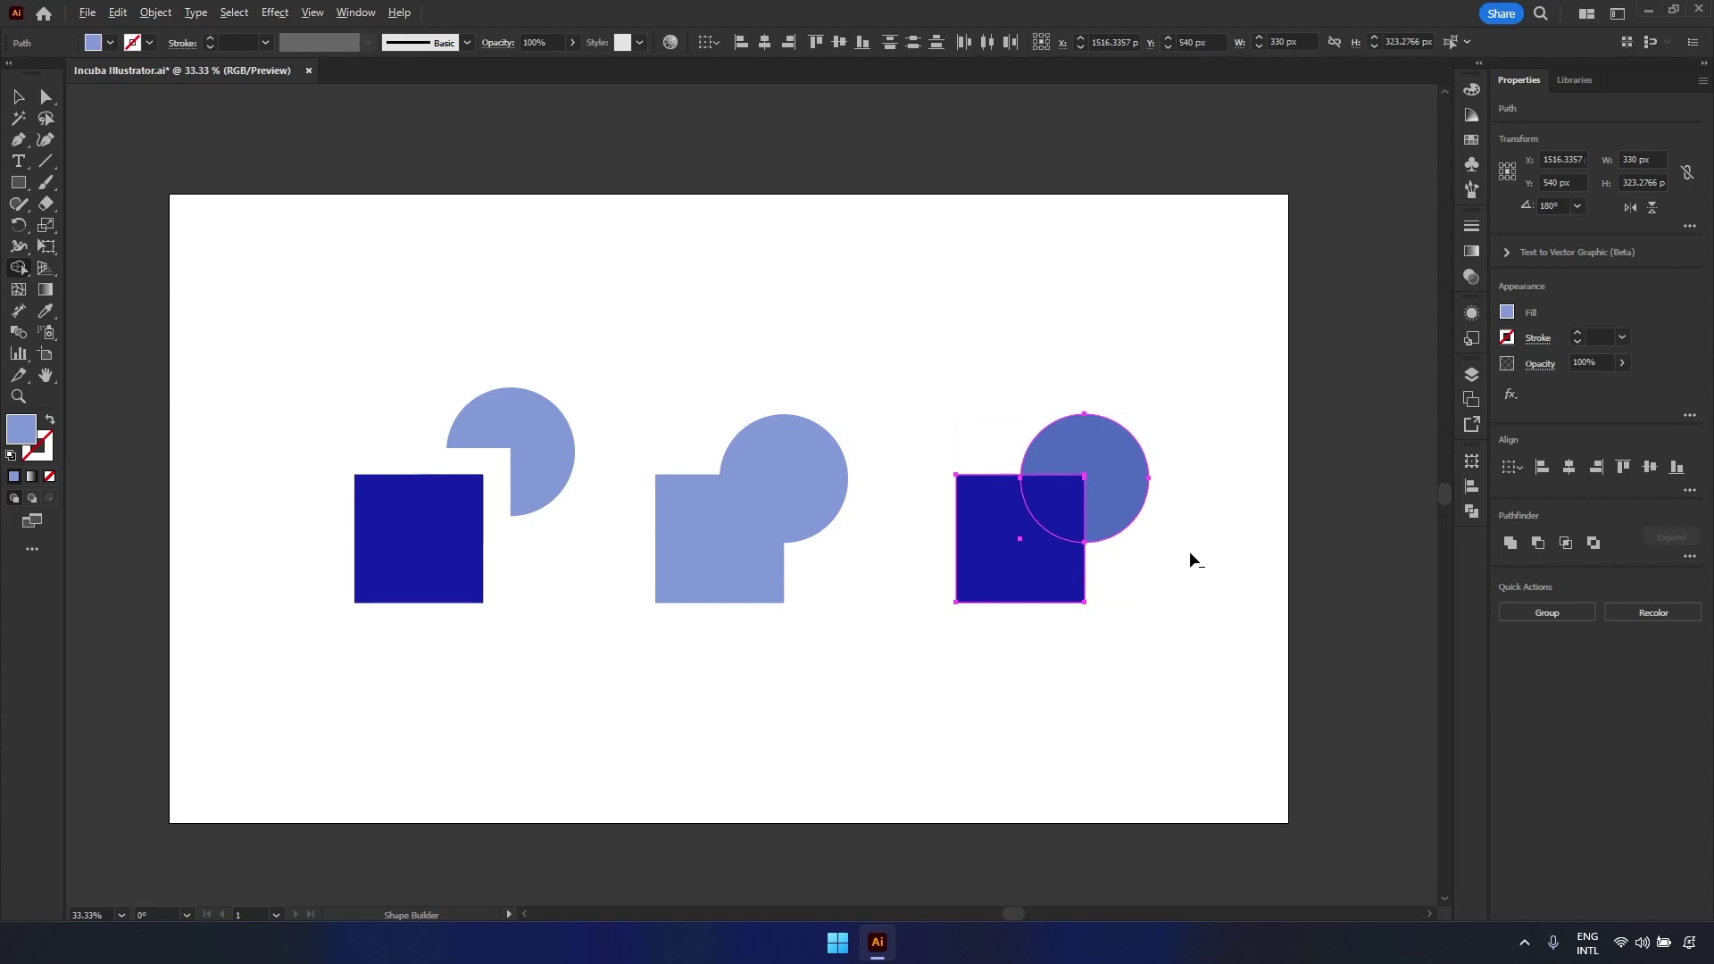
pyautogui.moveTo(1110, 457); pyautogui.dragTo(1050, 507)
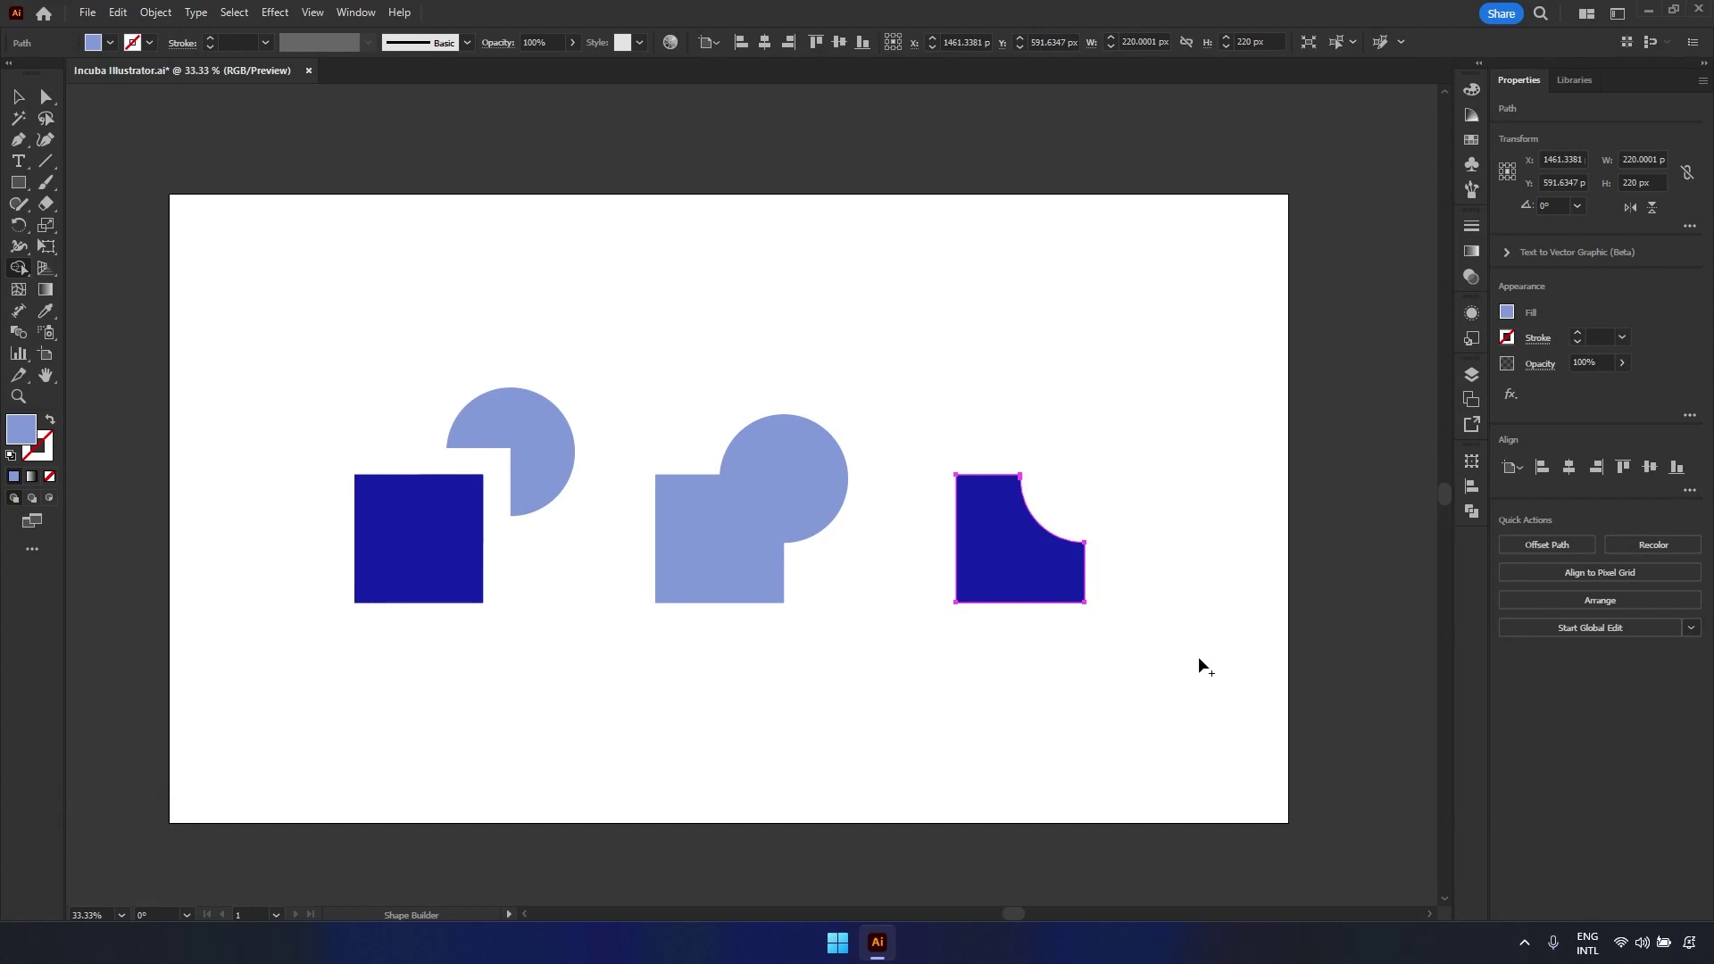
pyautogui.press('v')
pyautogui.click(1206, 679)
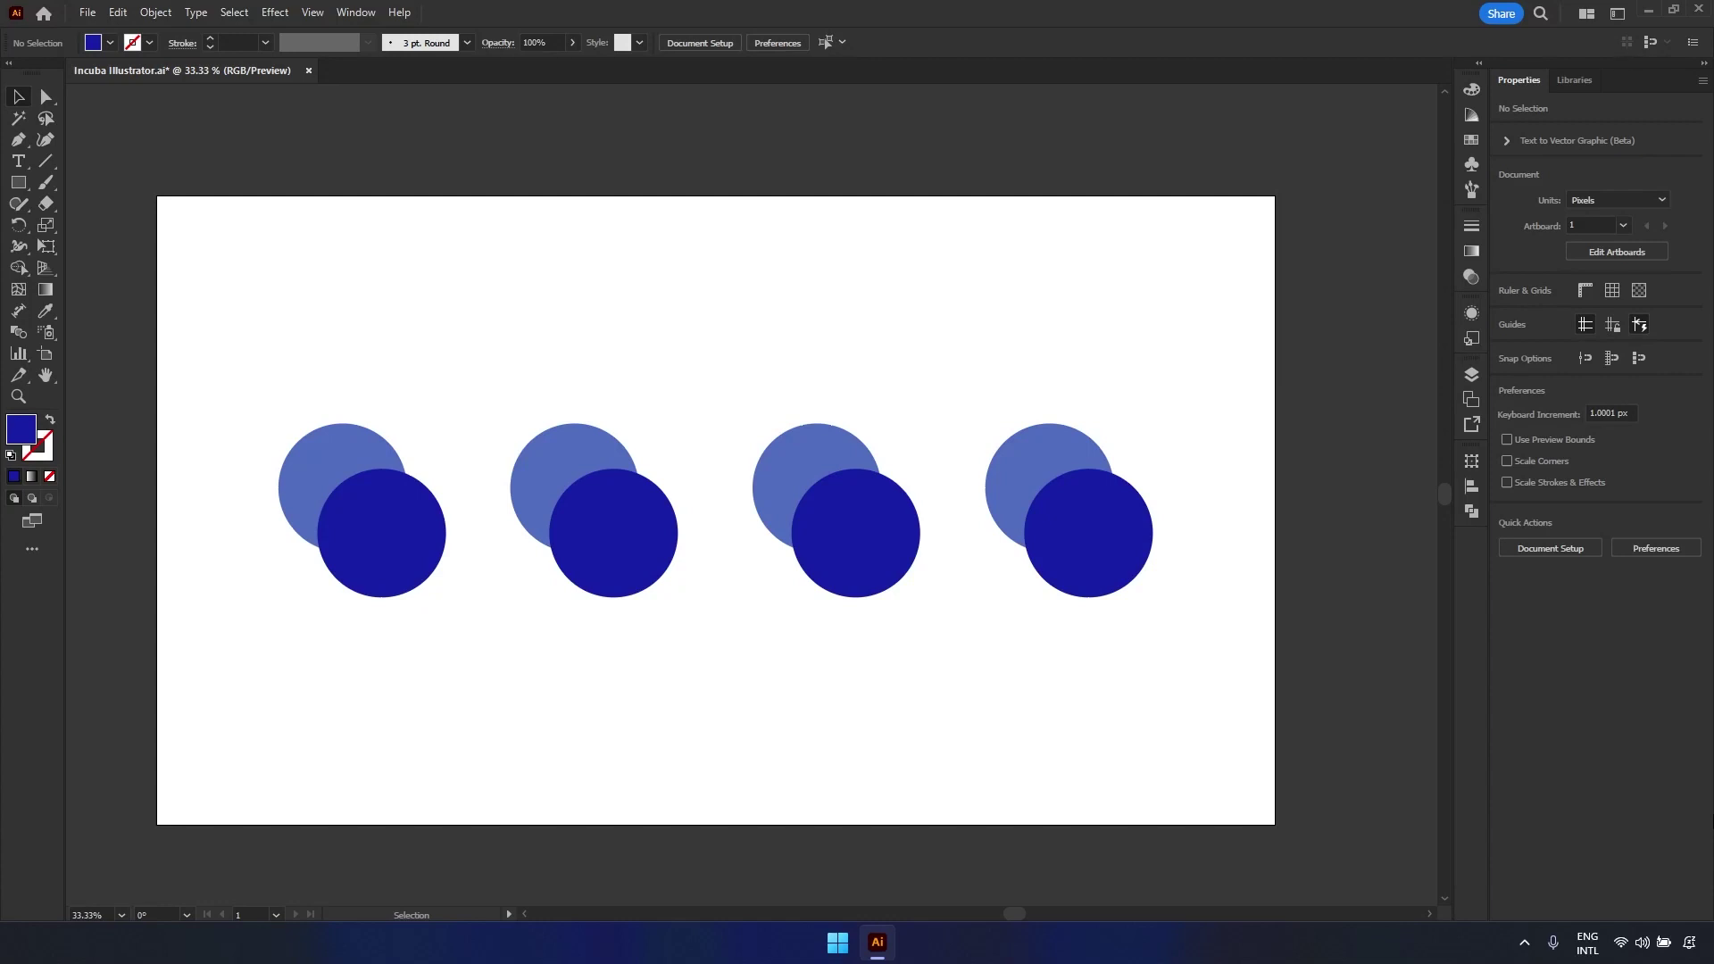
# - Select the first pair of overlapping circles and show the full Pathfinder options
pyautogui.moveTo(455, 407); pyautogui.dragTo(291, 611)
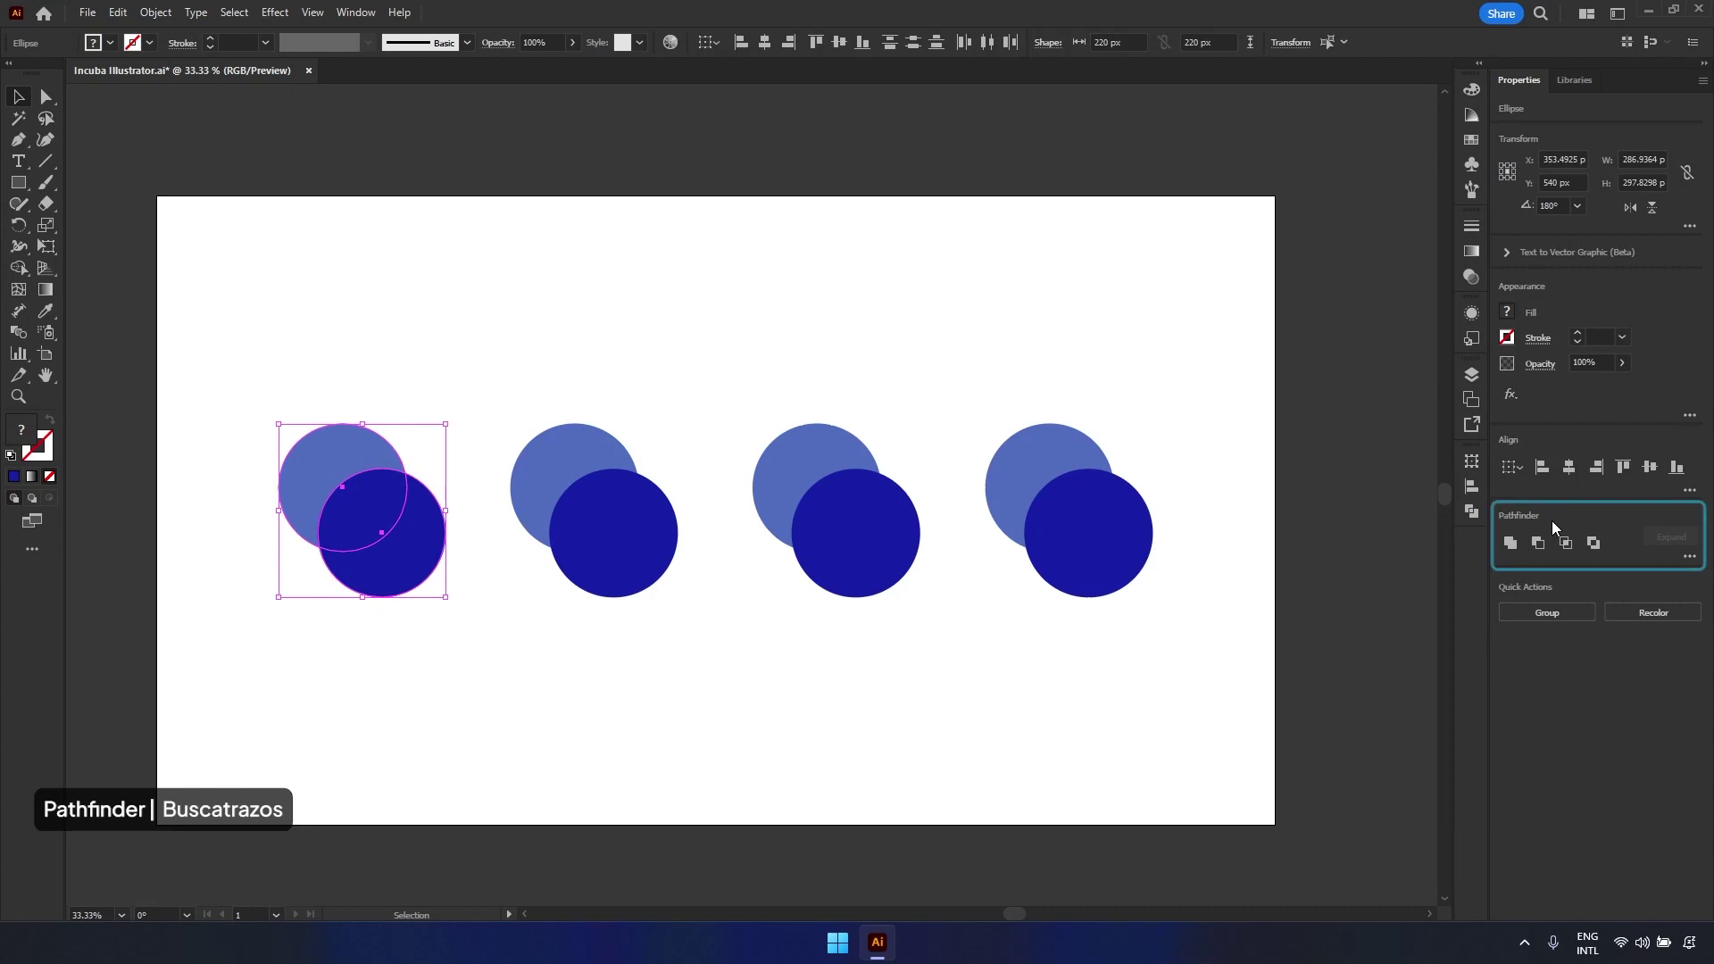
pyautogui.click(356, 11)
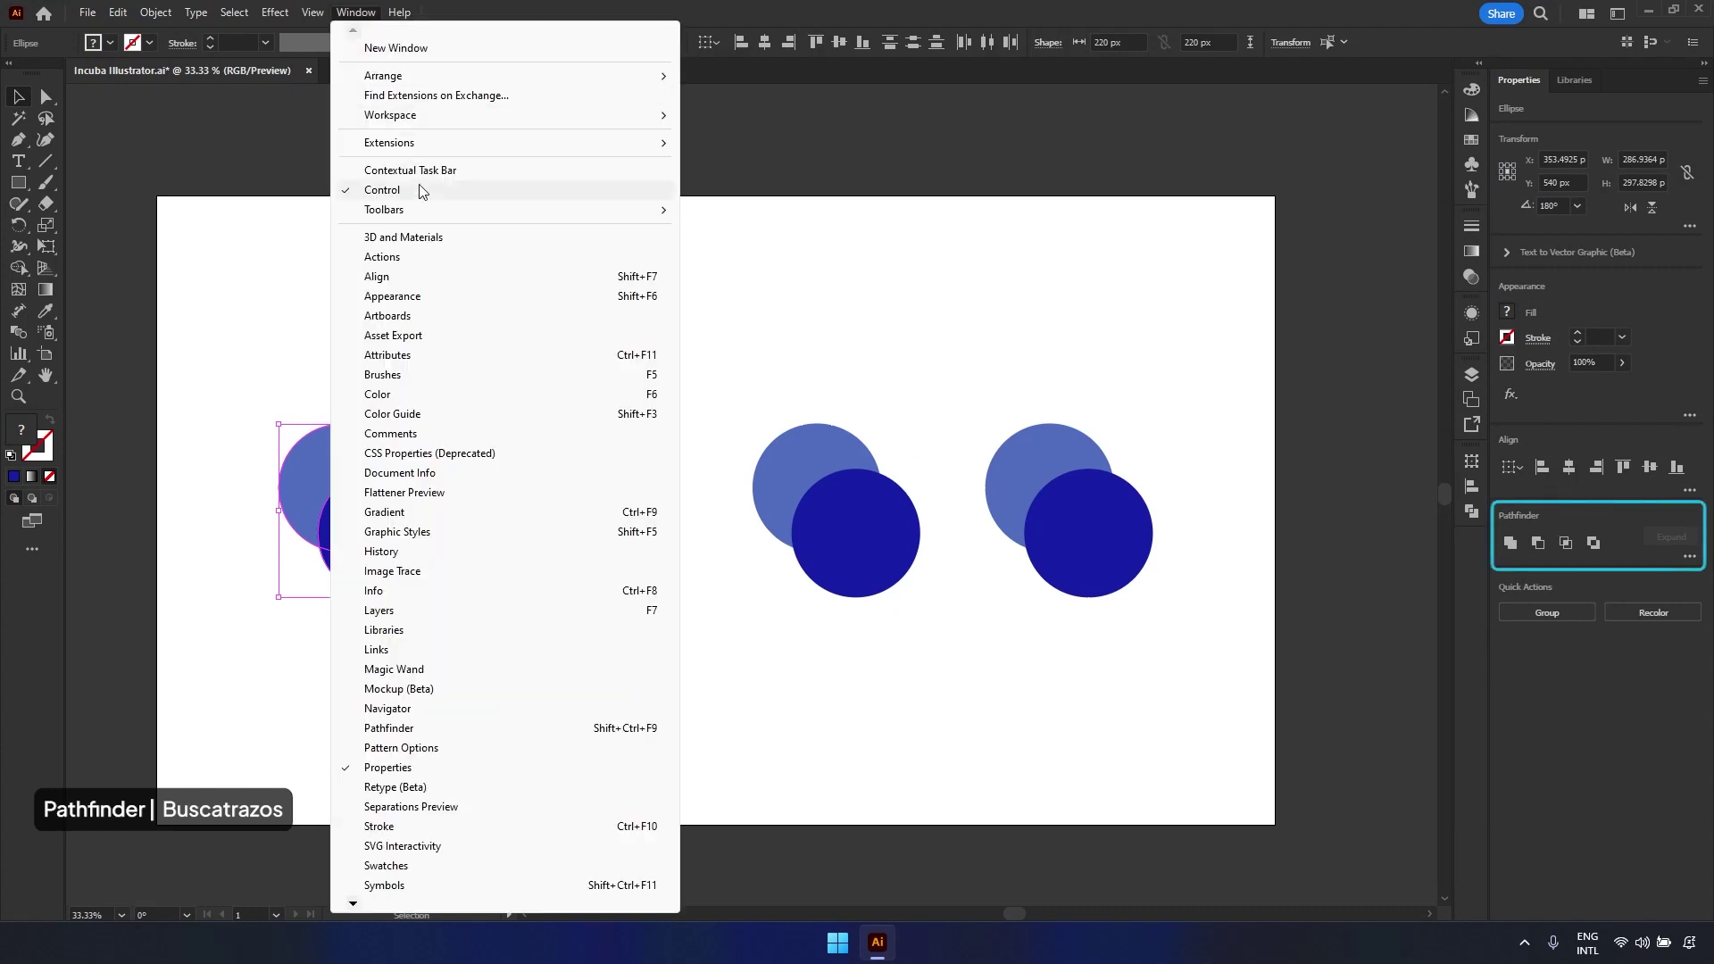
pyautogui.click(455, 734)
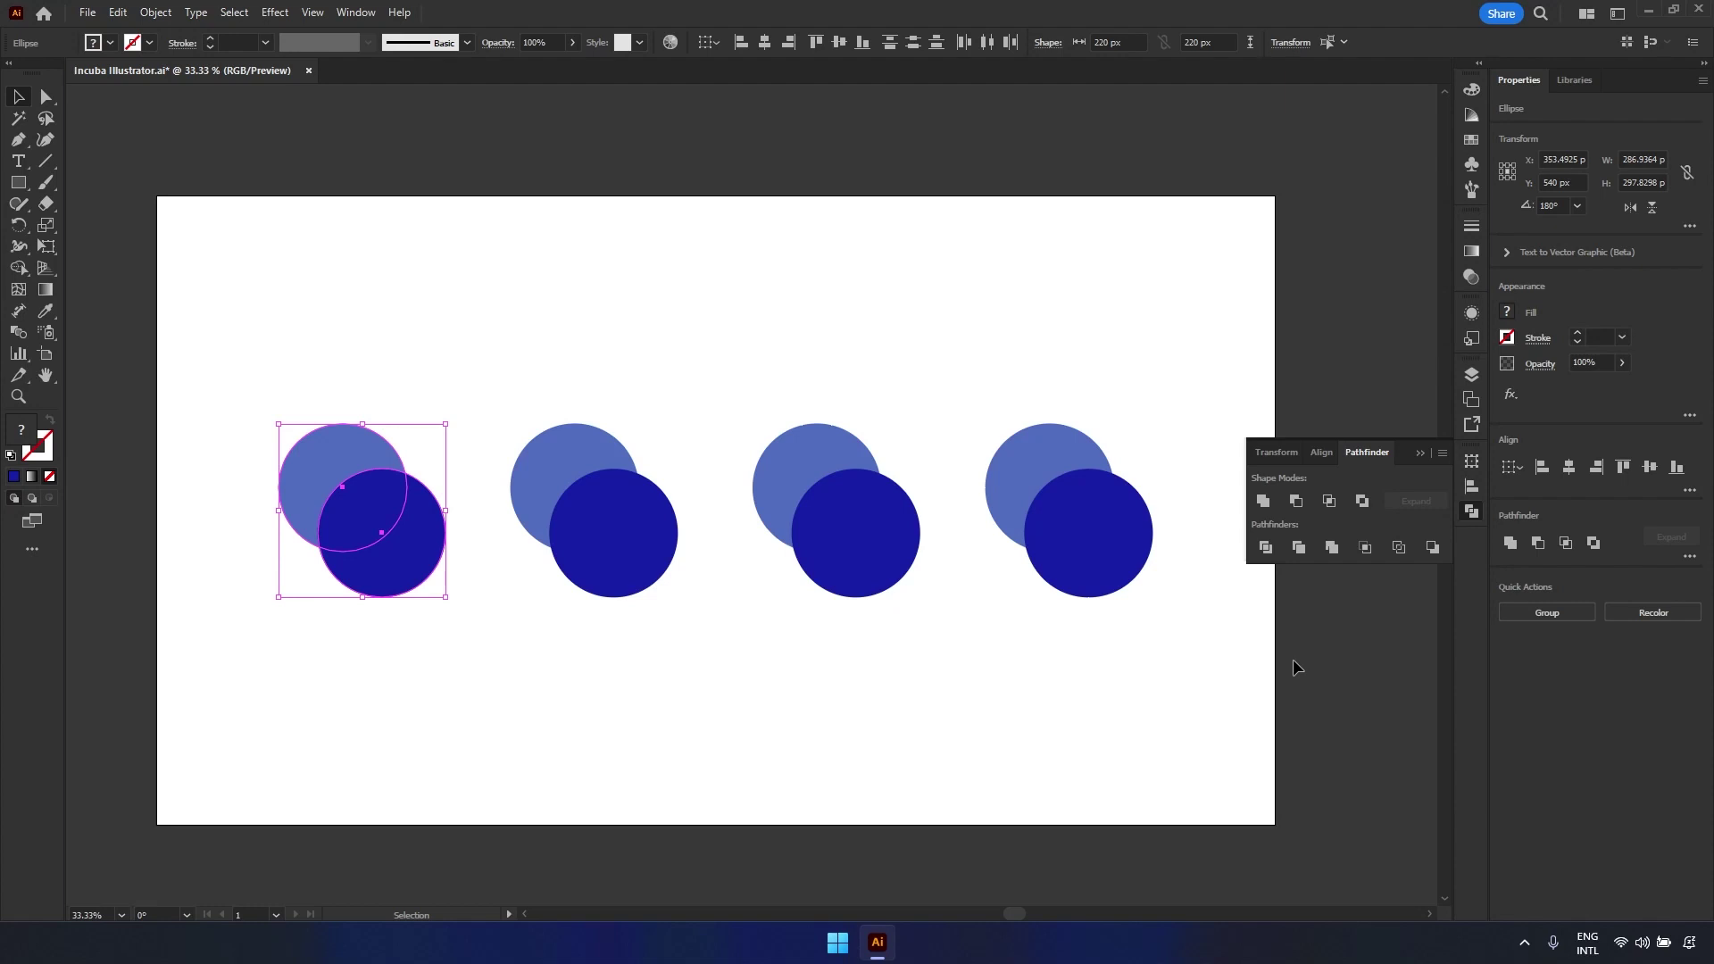
# - Examine the stacking order of the circles in layer Formas 1 by selecting its ellipses one at a time
pyautogui.click(1471, 374)
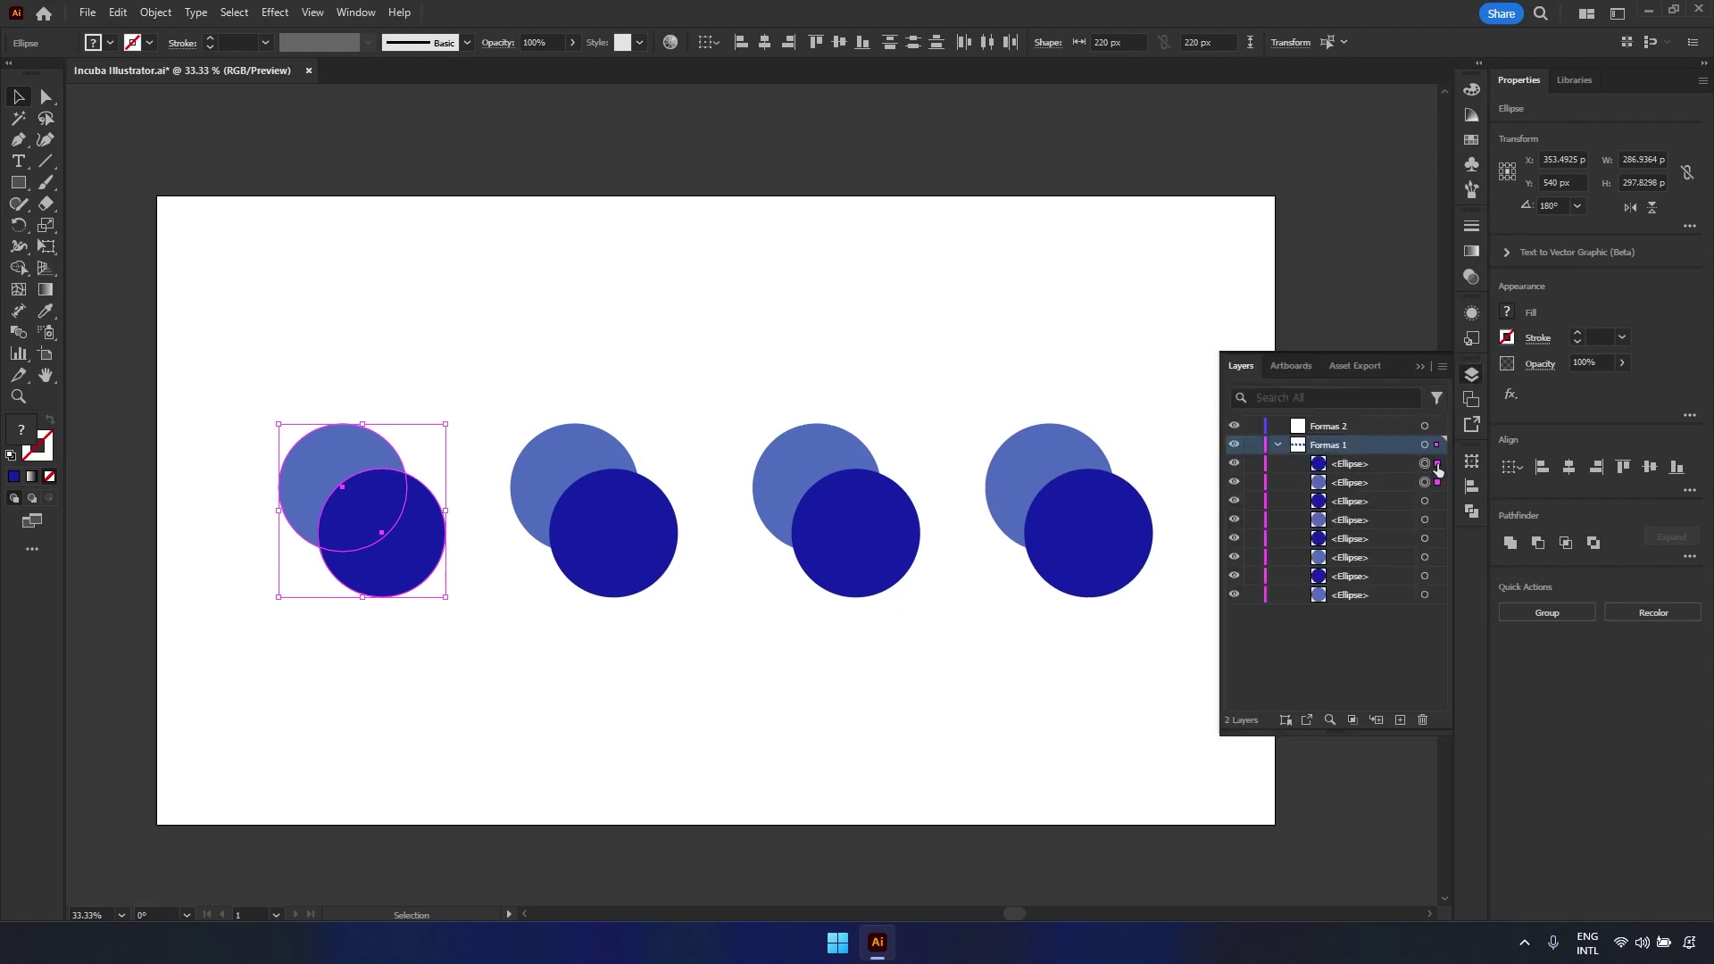
pyautogui.click(1436, 464)
pyautogui.click(1436, 483)
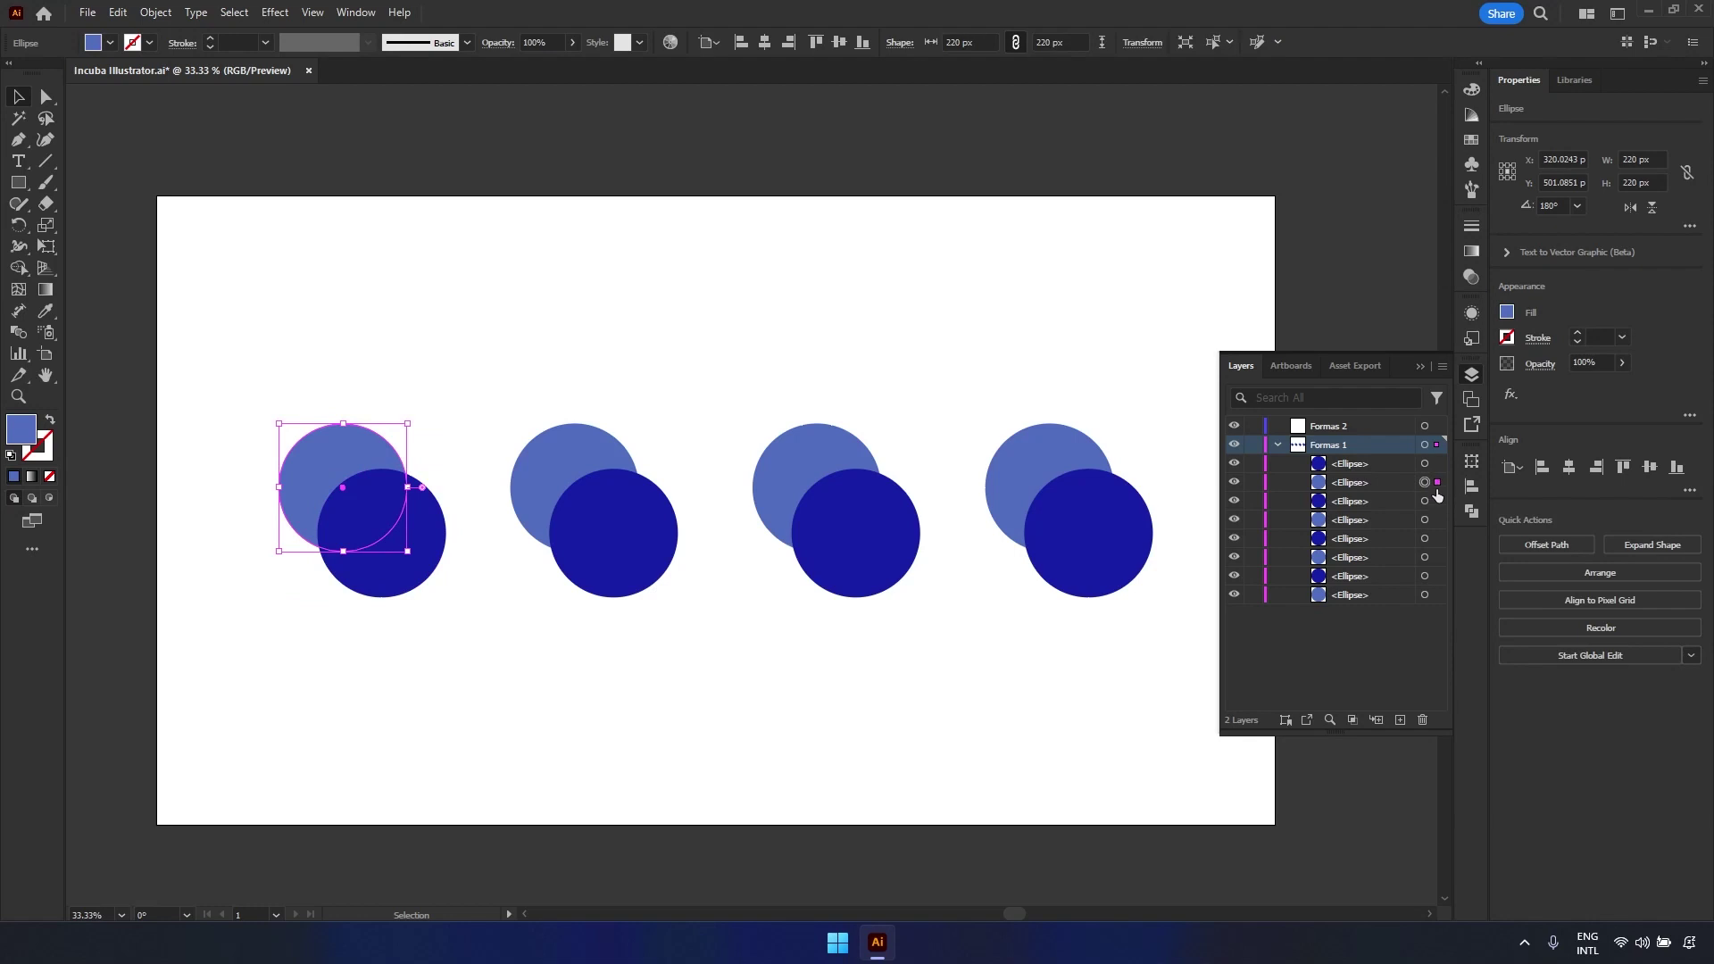
pyautogui.click(1437, 502)
pyautogui.click(1438, 520)
pyautogui.click(1439, 539)
pyautogui.click(1437, 557)
pyautogui.click(1437, 576)
pyautogui.click(1437, 596)
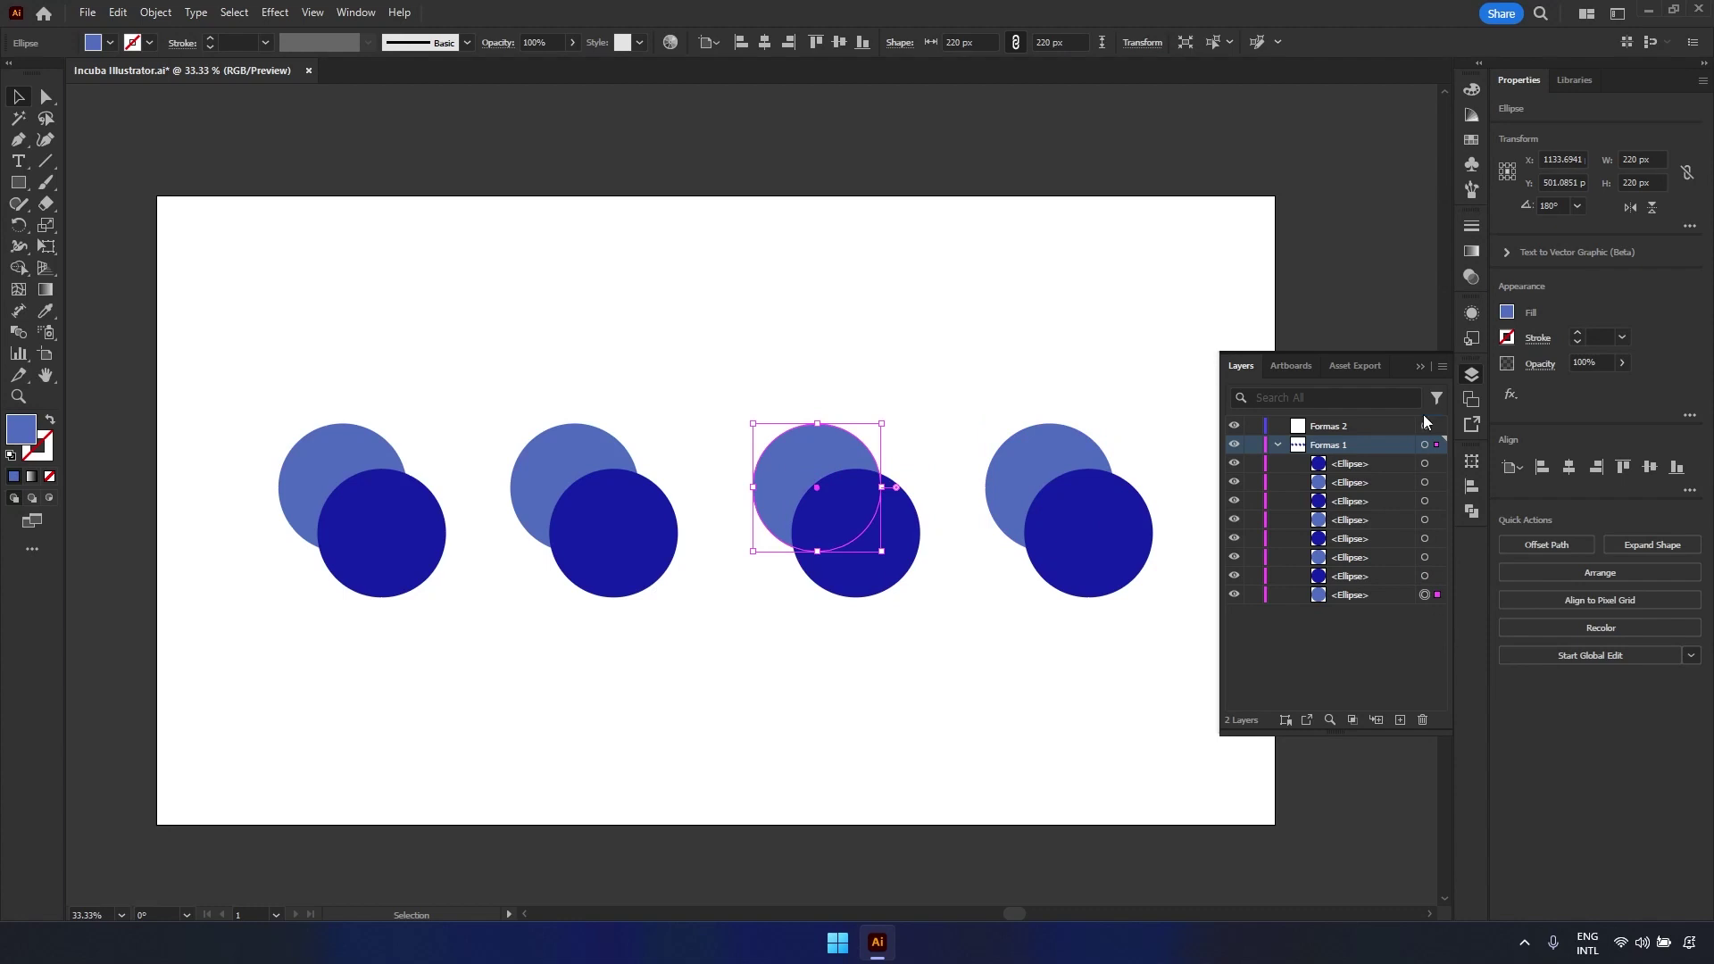
pyautogui.click(1419, 367)
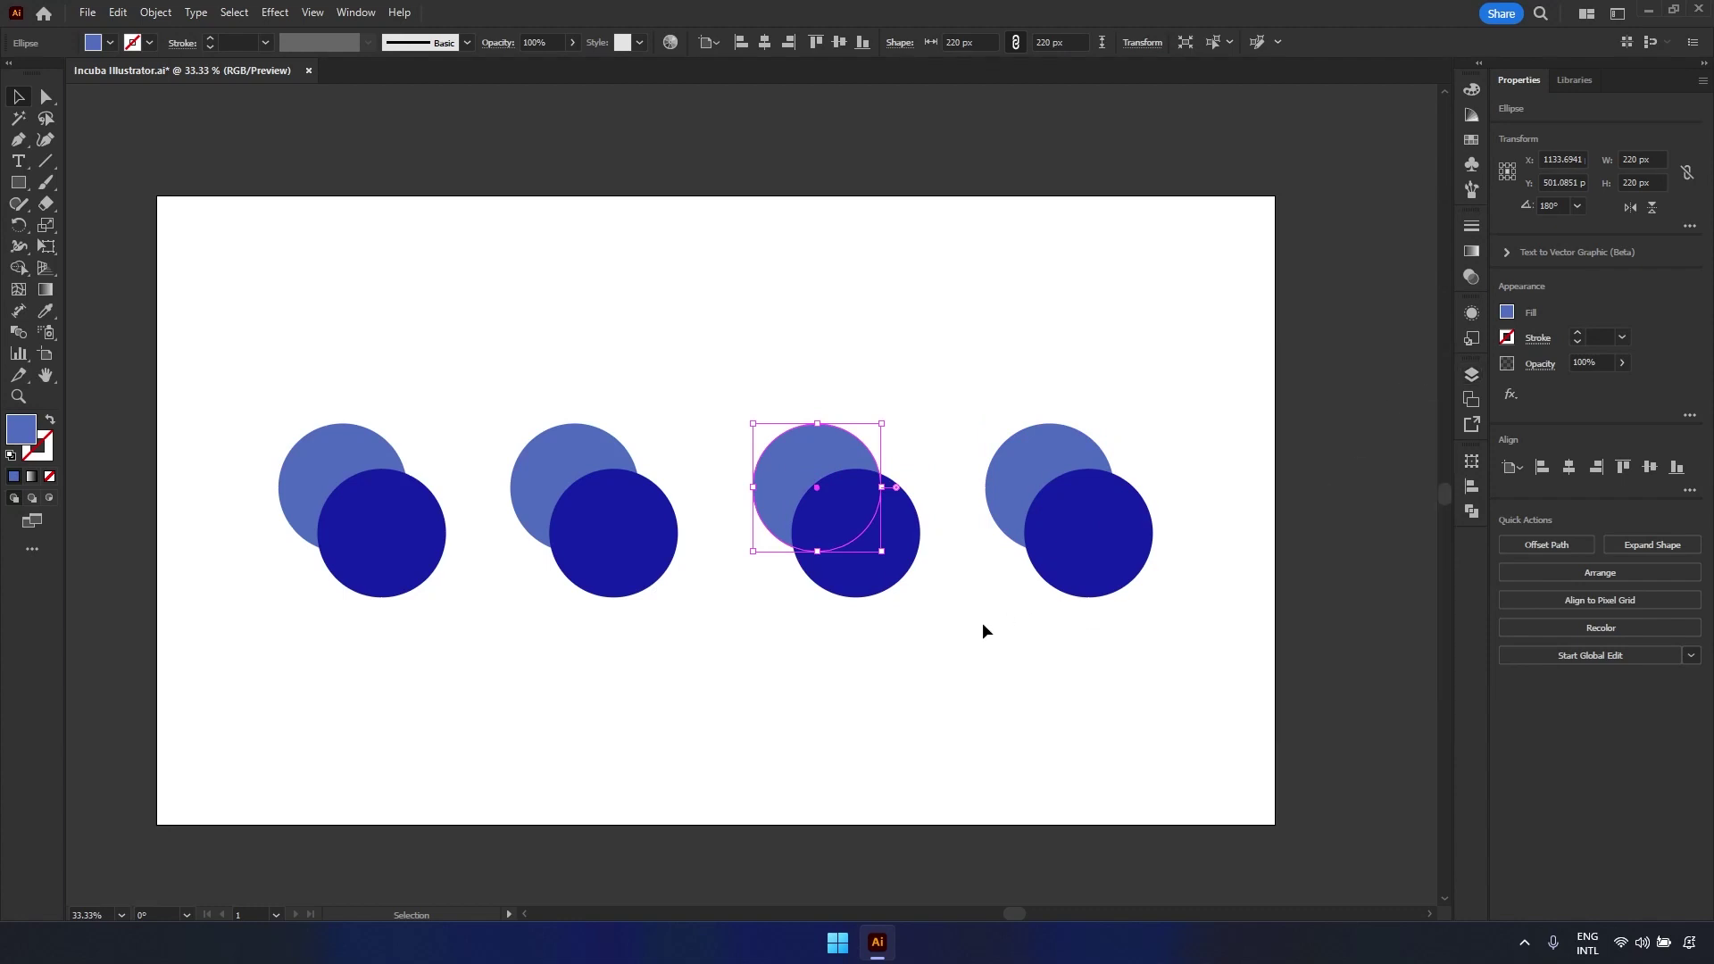
pyautogui.click(893, 681)
# - Unite the first pair of circles into a single shape with Pathfinder
pyautogui.moveTo(453, 394); pyautogui.dragTo(257, 597)
pyautogui.click(1472, 512)
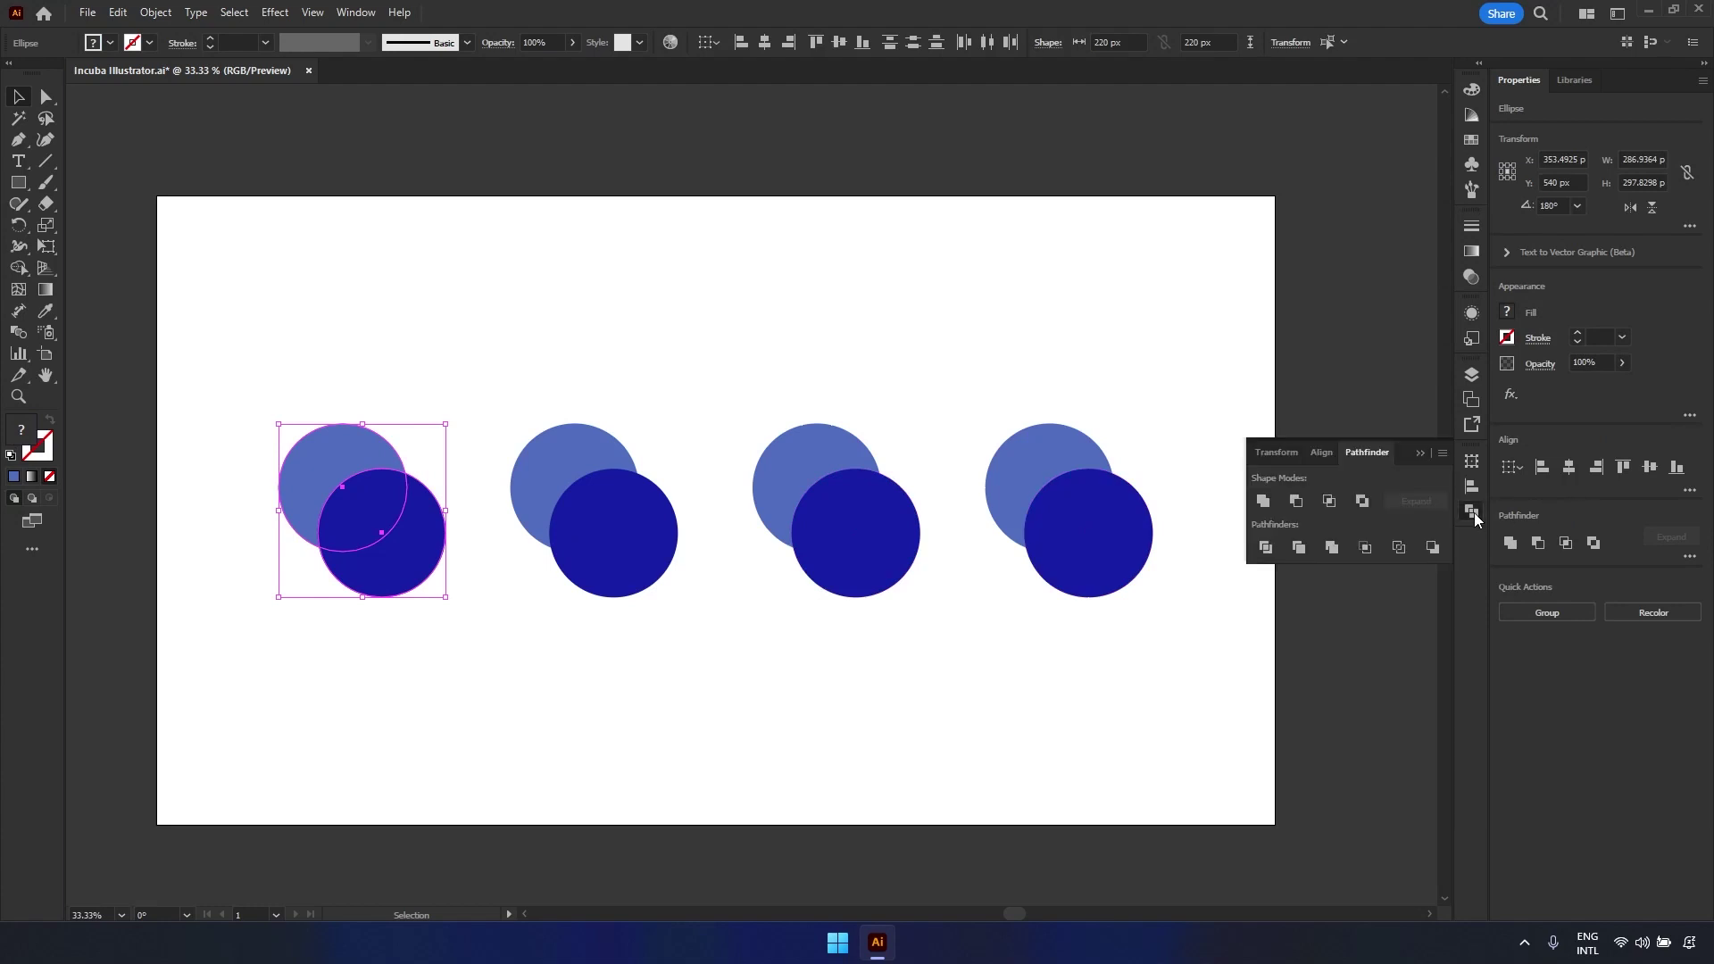
pyautogui.click(1263, 502)
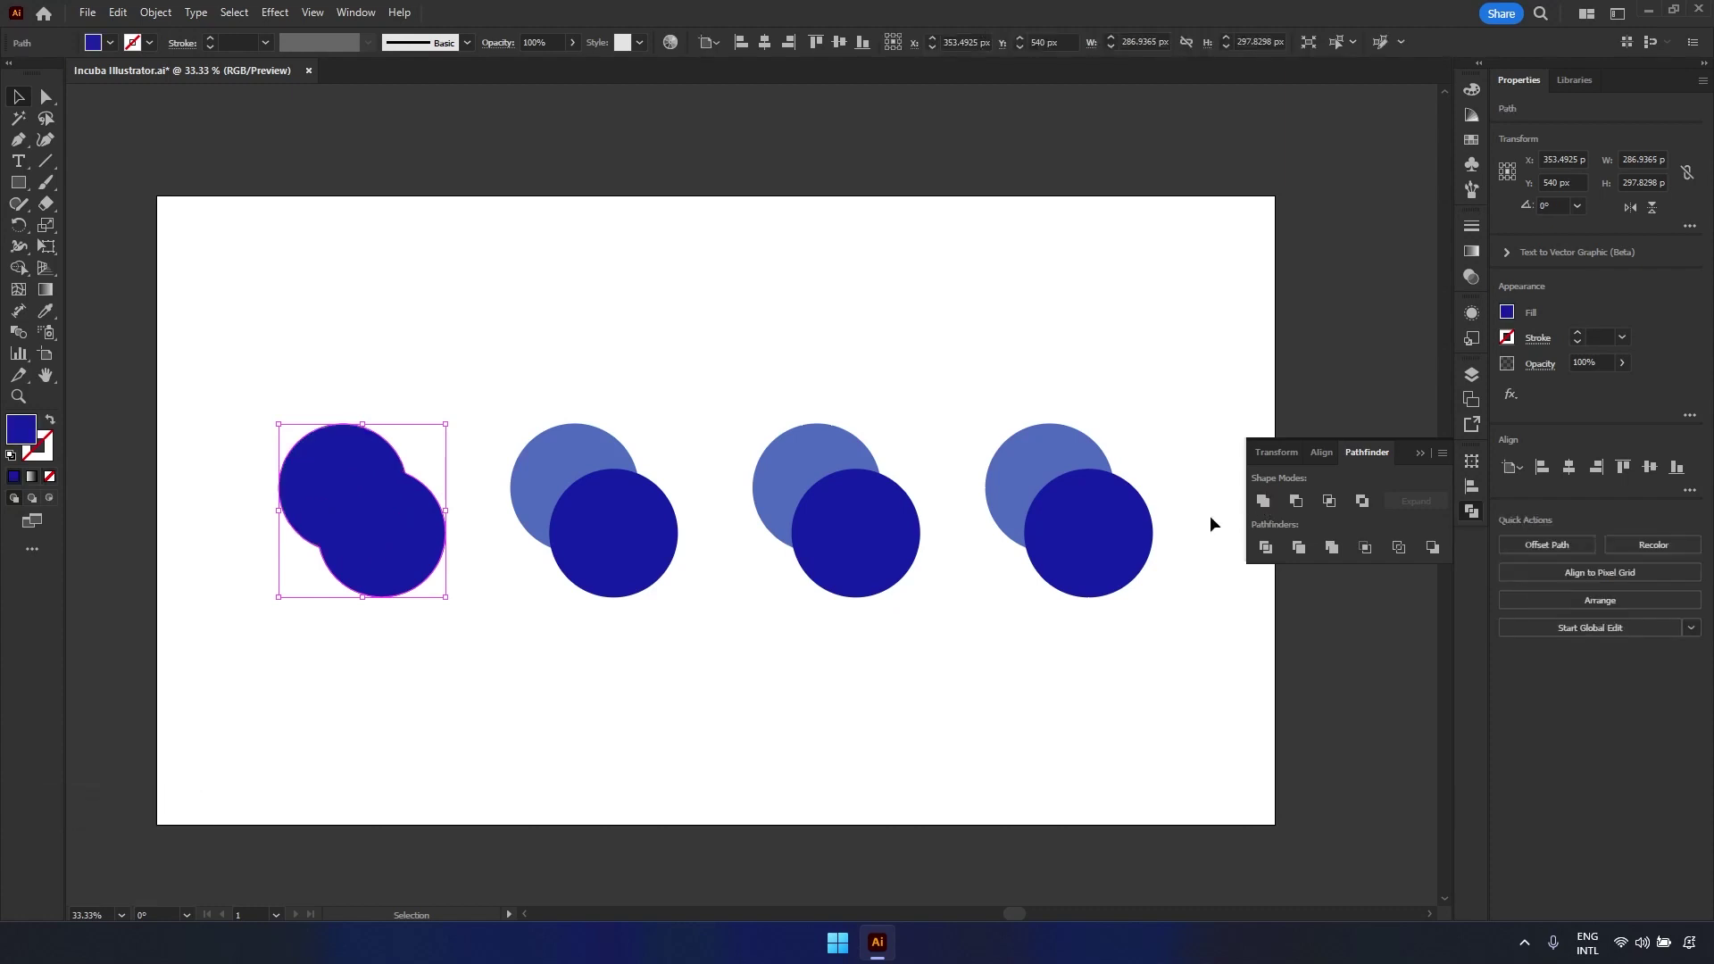
pyautogui.click(732, 641)
# - Subtract the front circle from the back circle in the second pair with Pathfinder's Minus Front
pyautogui.moveTo(698, 403); pyautogui.dragTo(484, 623)
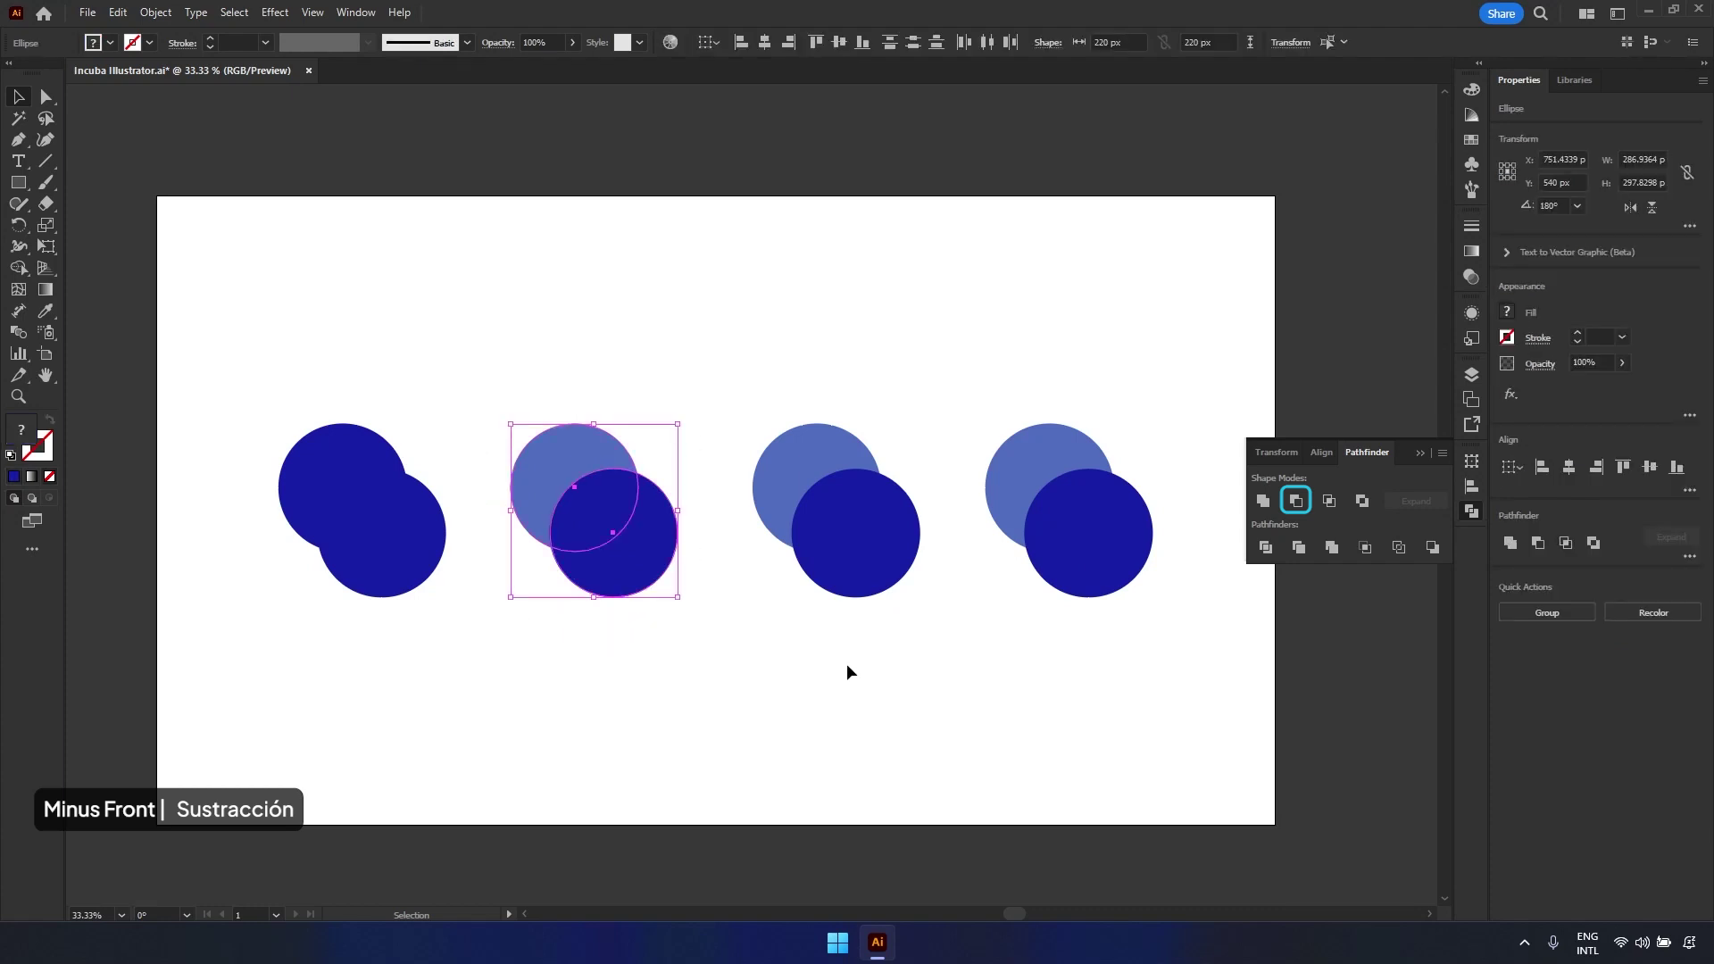
pyautogui.click(1296, 500)
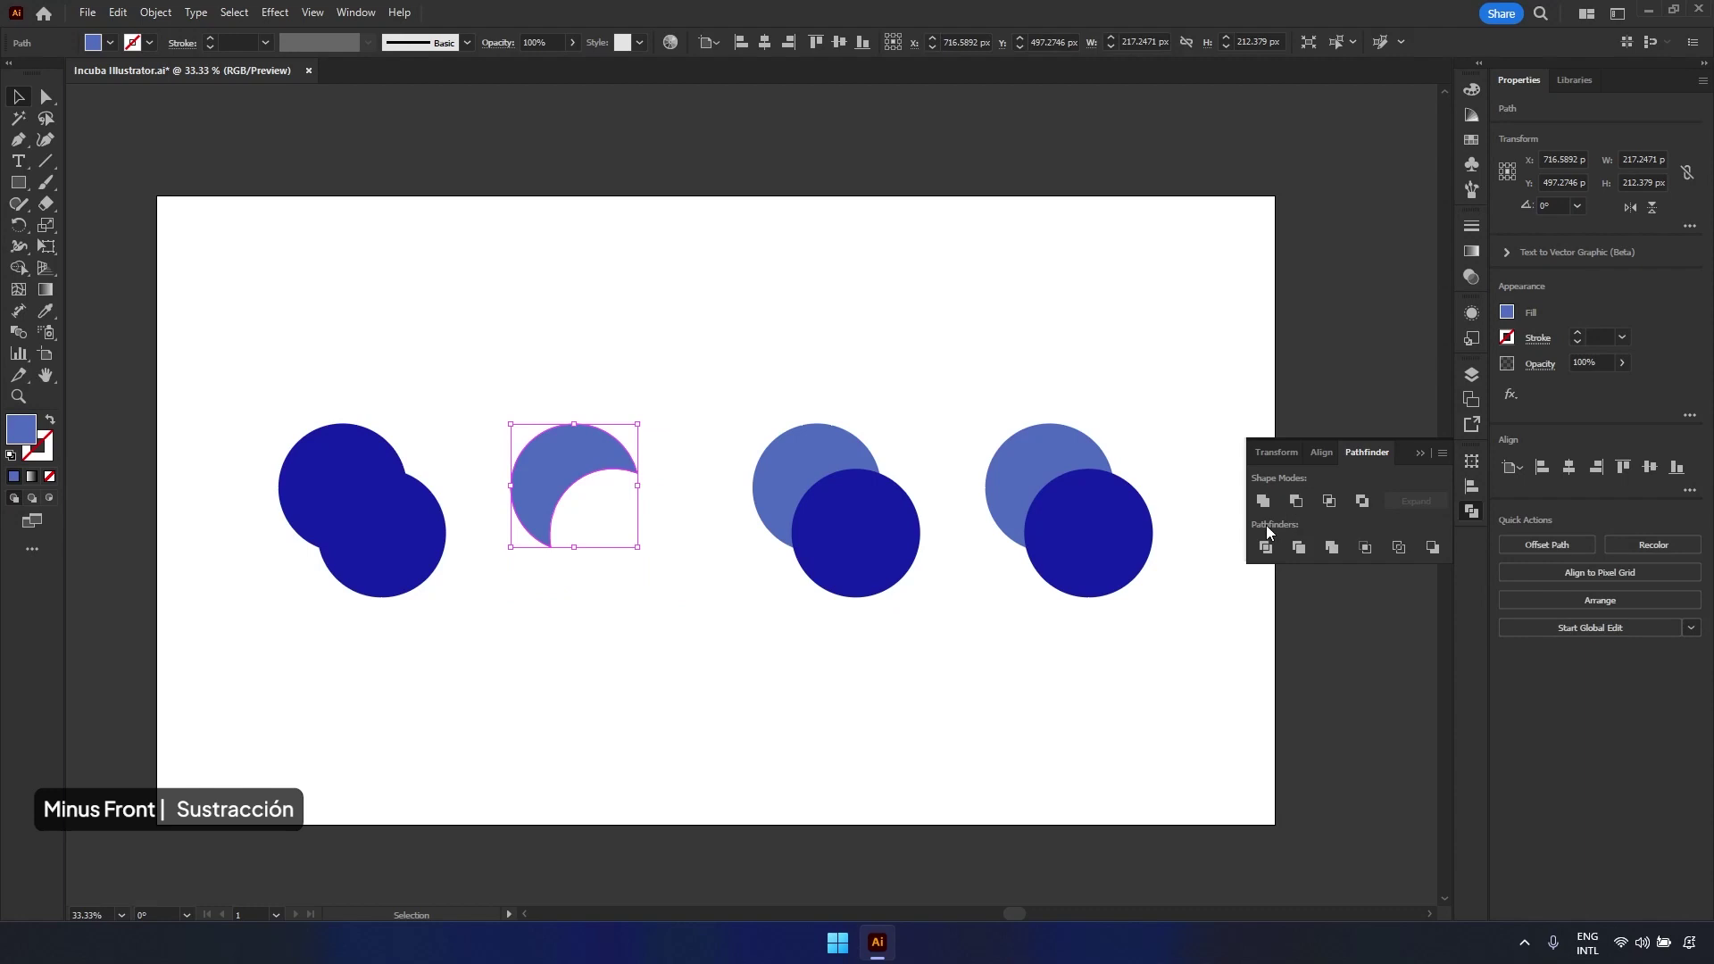
pyautogui.click(993, 646)
# - Reduce the third pair of circles to their overlapping area with Pathfinder's Intersect
pyautogui.moveTo(951, 389); pyautogui.dragTo(715, 623)
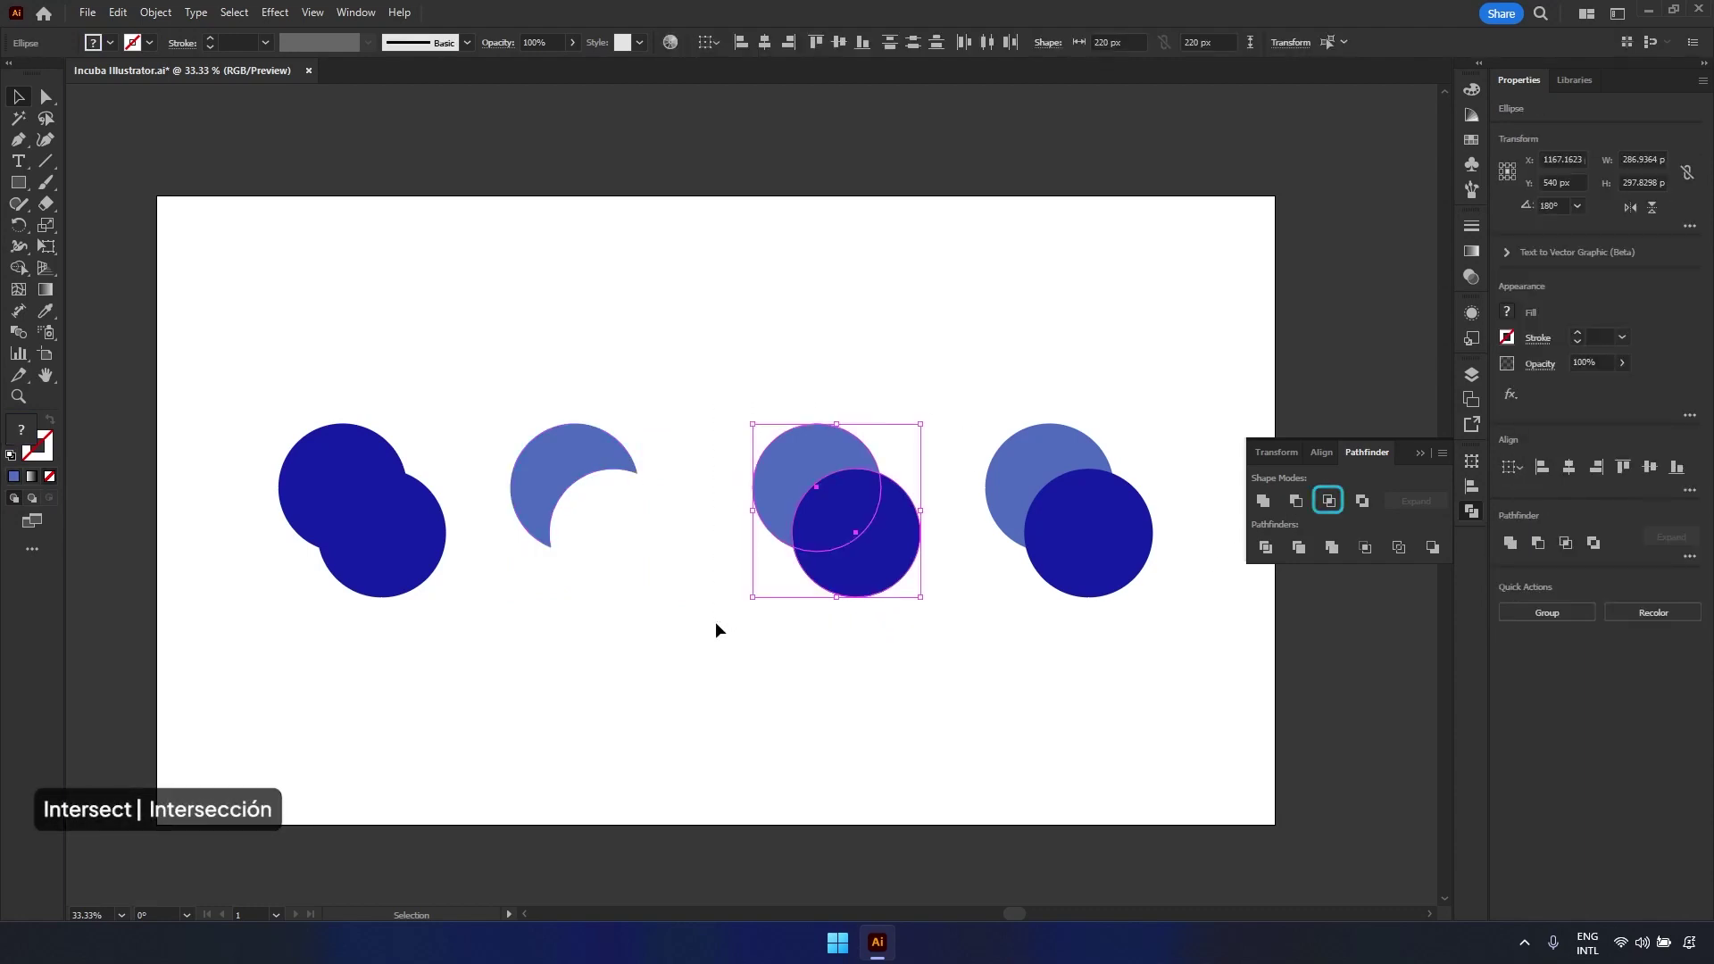
pyautogui.click(1332, 501)
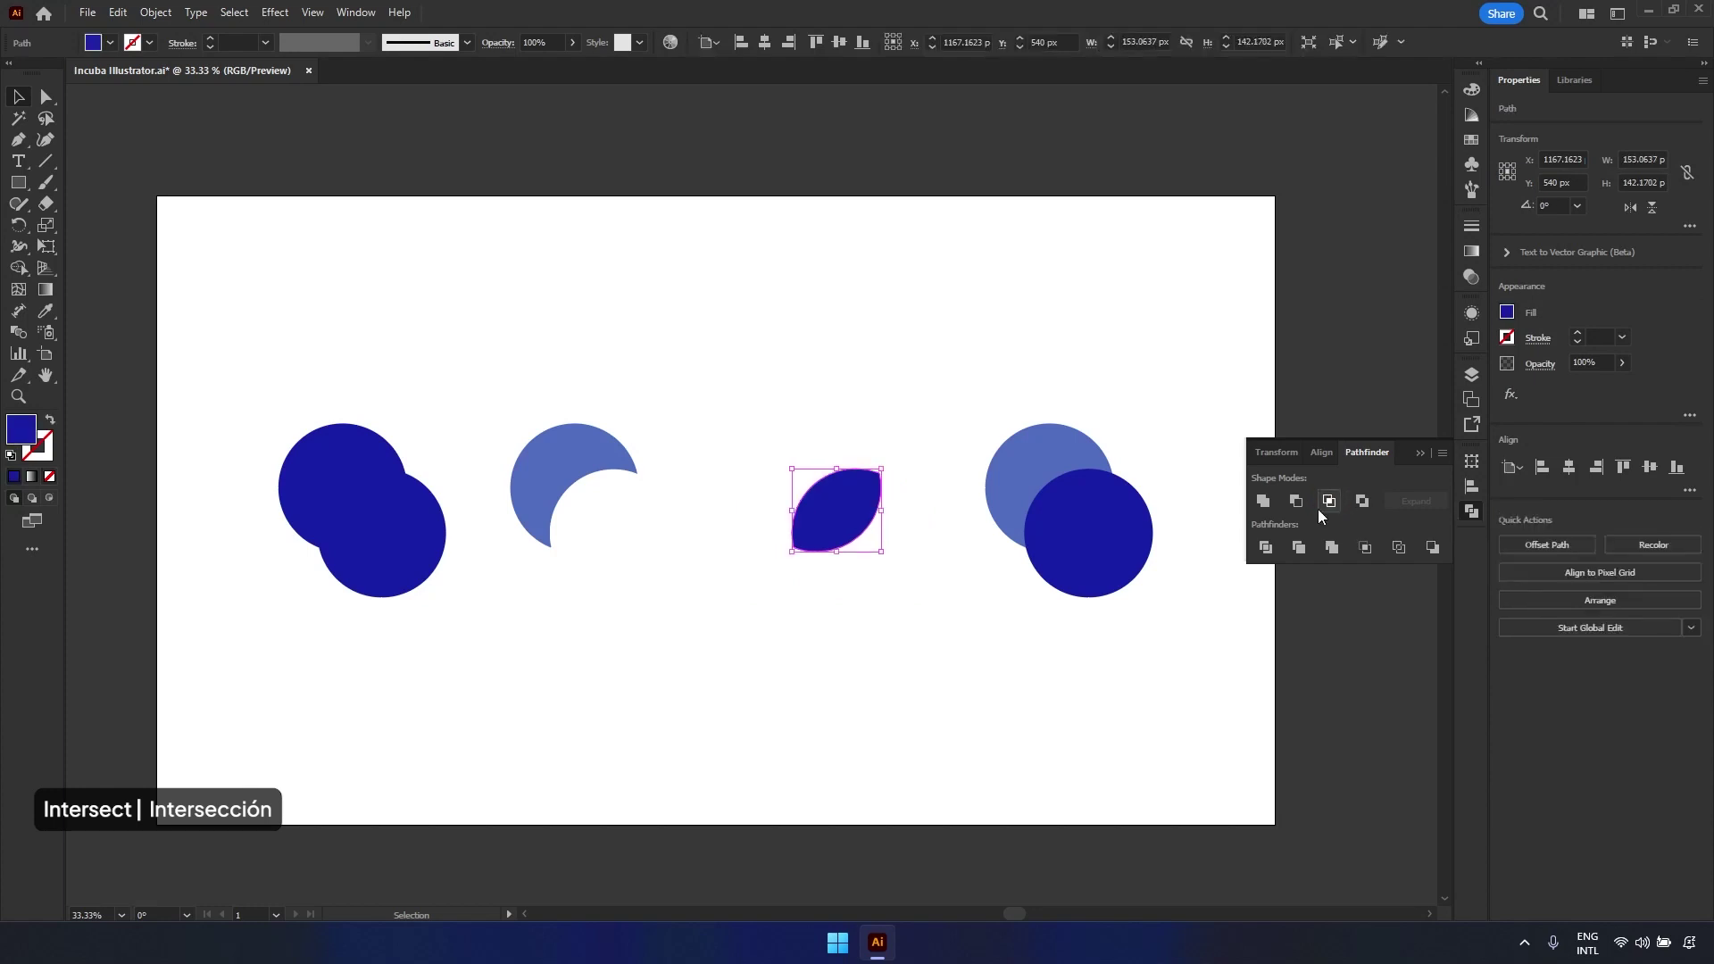
pyautogui.click(1036, 652)
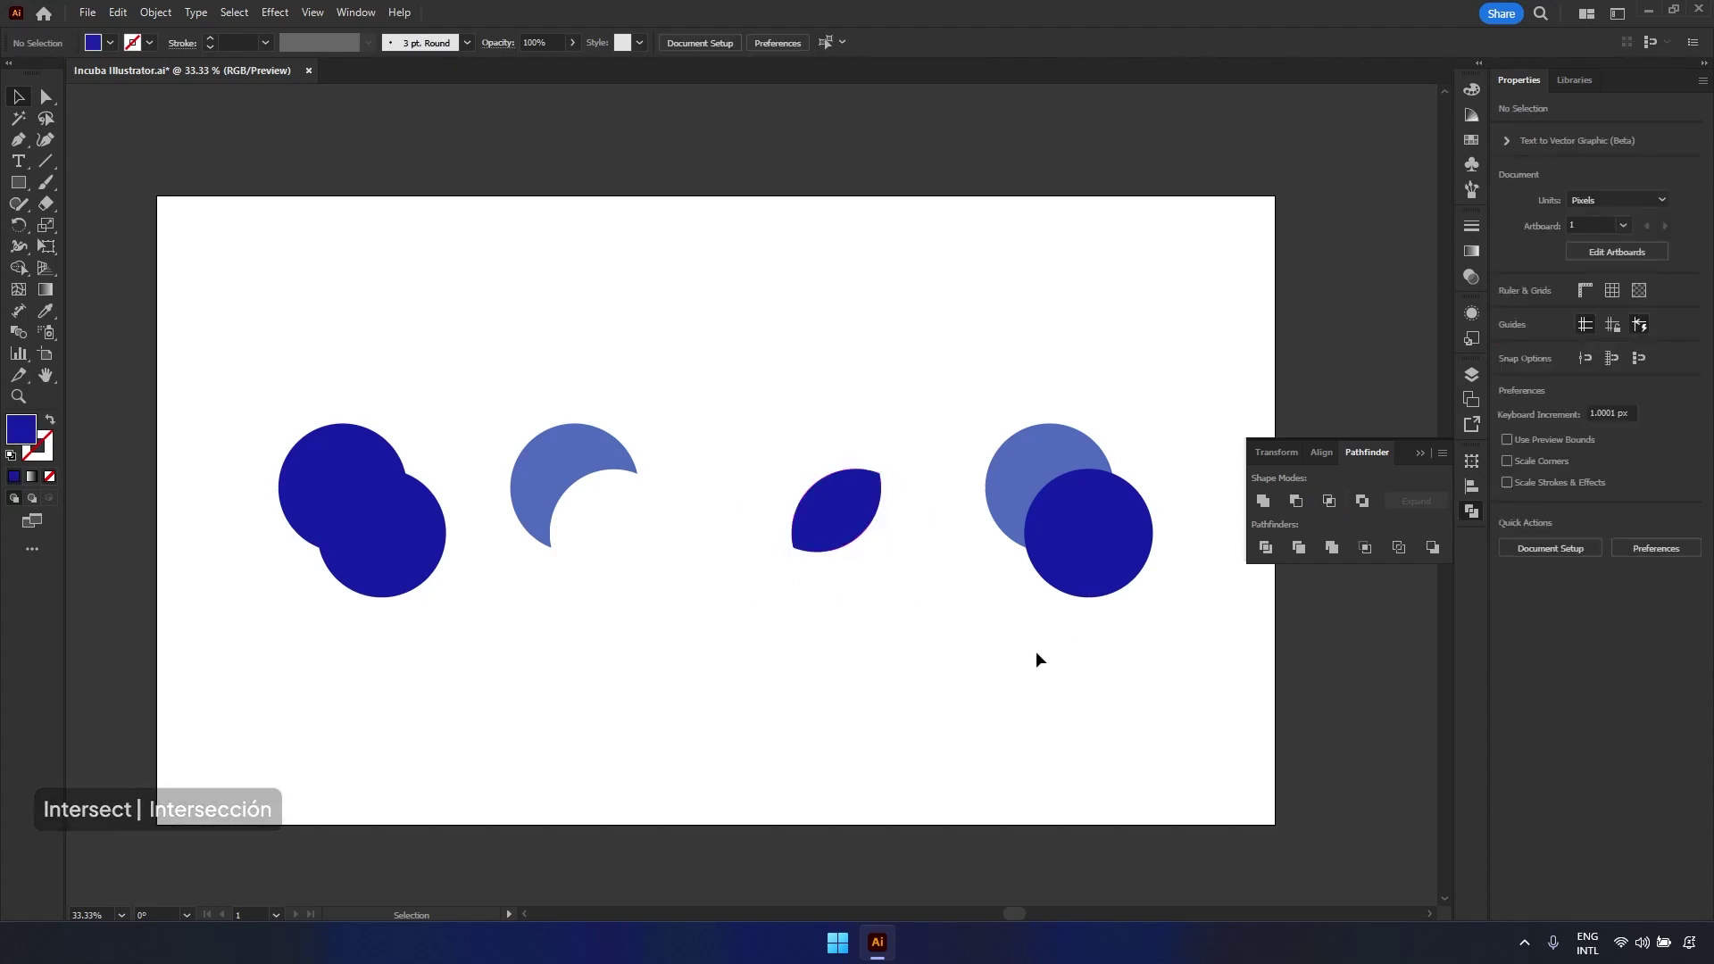
# - Cut the overlapping area out of the fourth pair of circles with Pathfinder's Exclude
pyautogui.moveTo(952, 391); pyautogui.dragTo(1183, 643)
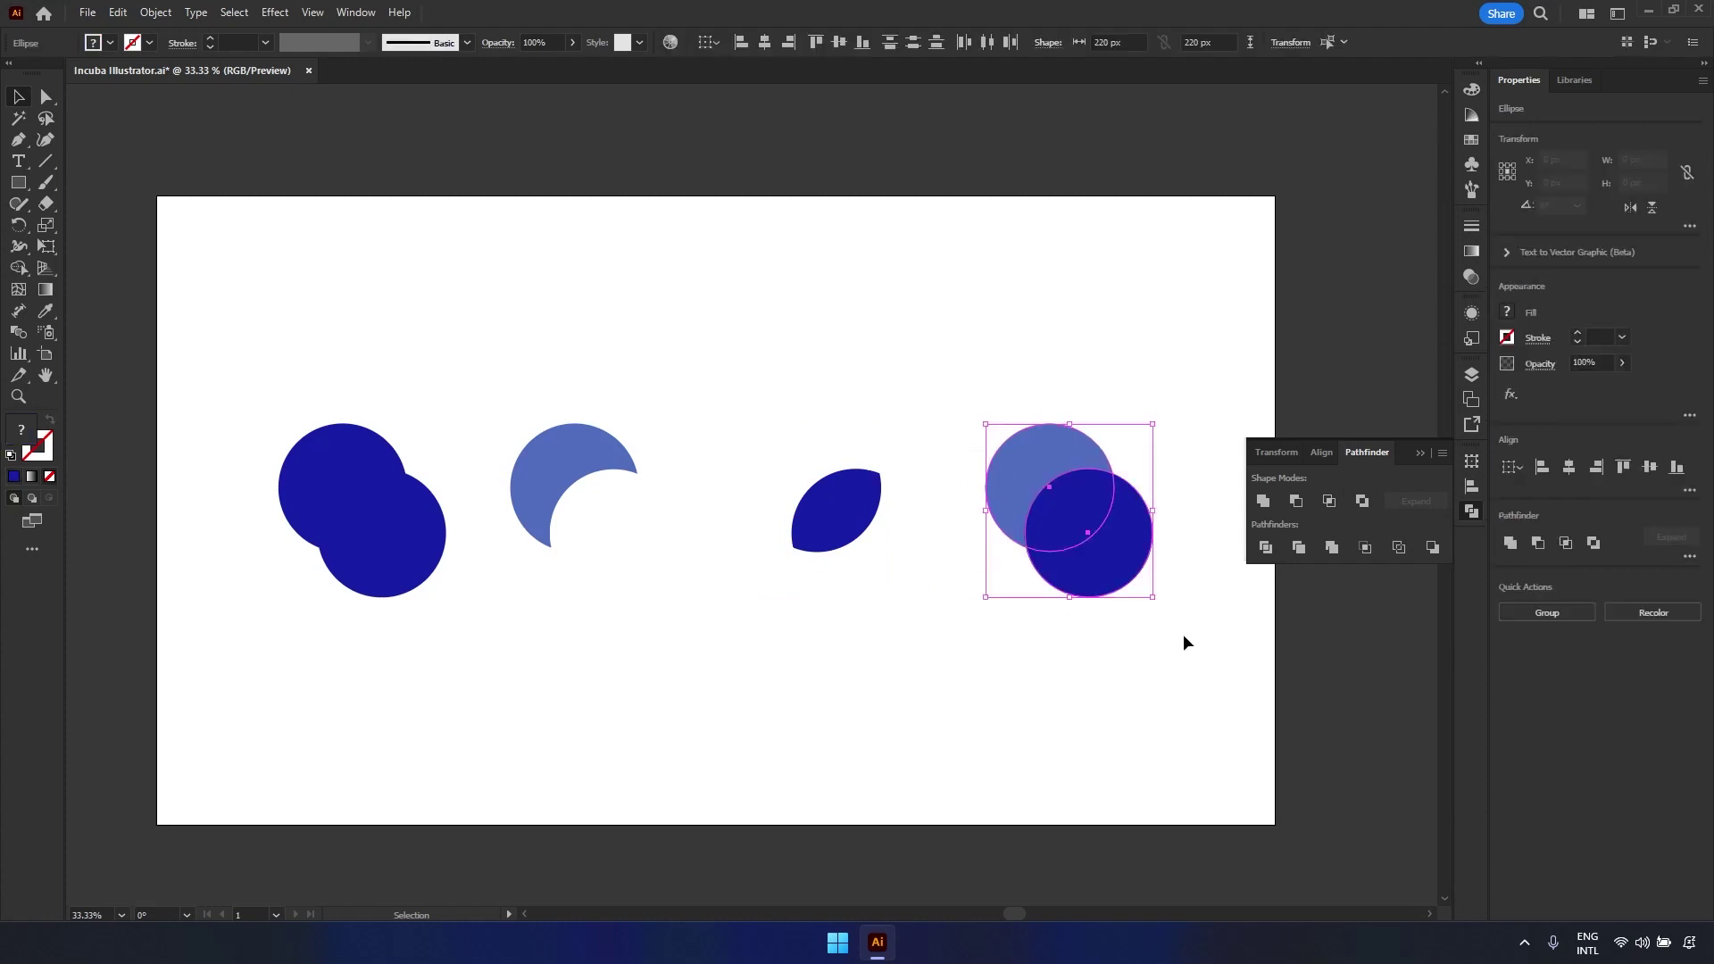
pyautogui.click(1361, 501)
pyautogui.click(1165, 689)
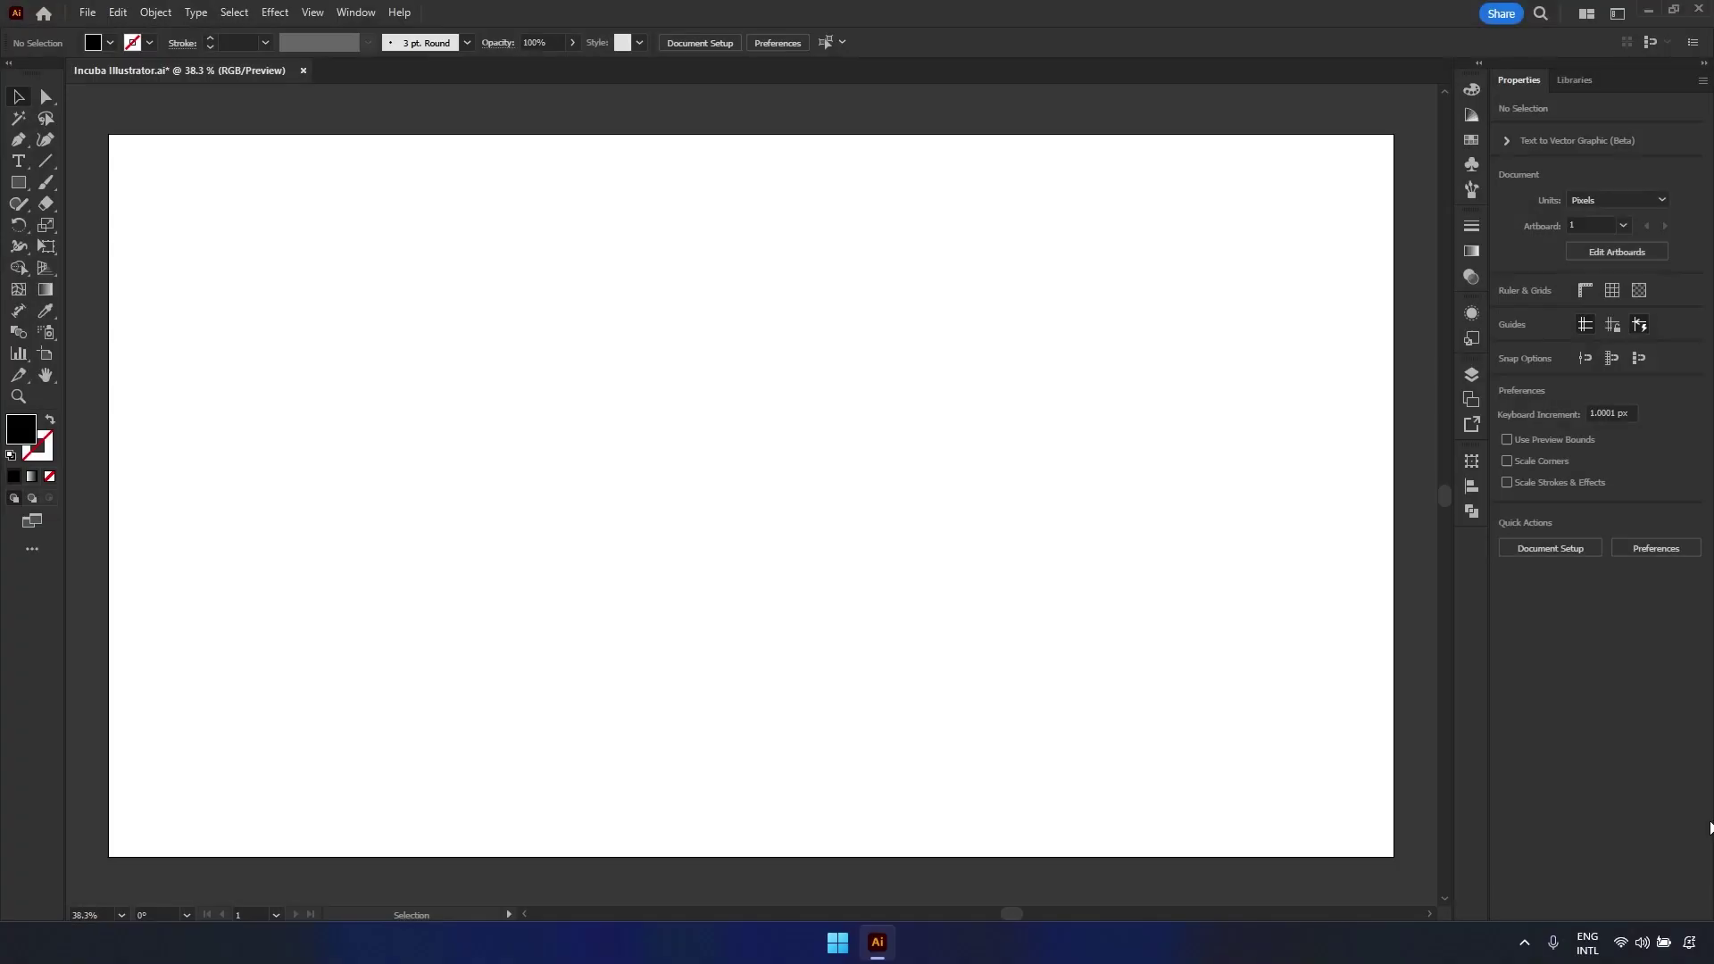
# - Add the placeholder text "Lorem ipsum" as point type on the left half of the artboard
pyautogui.click(19, 164)
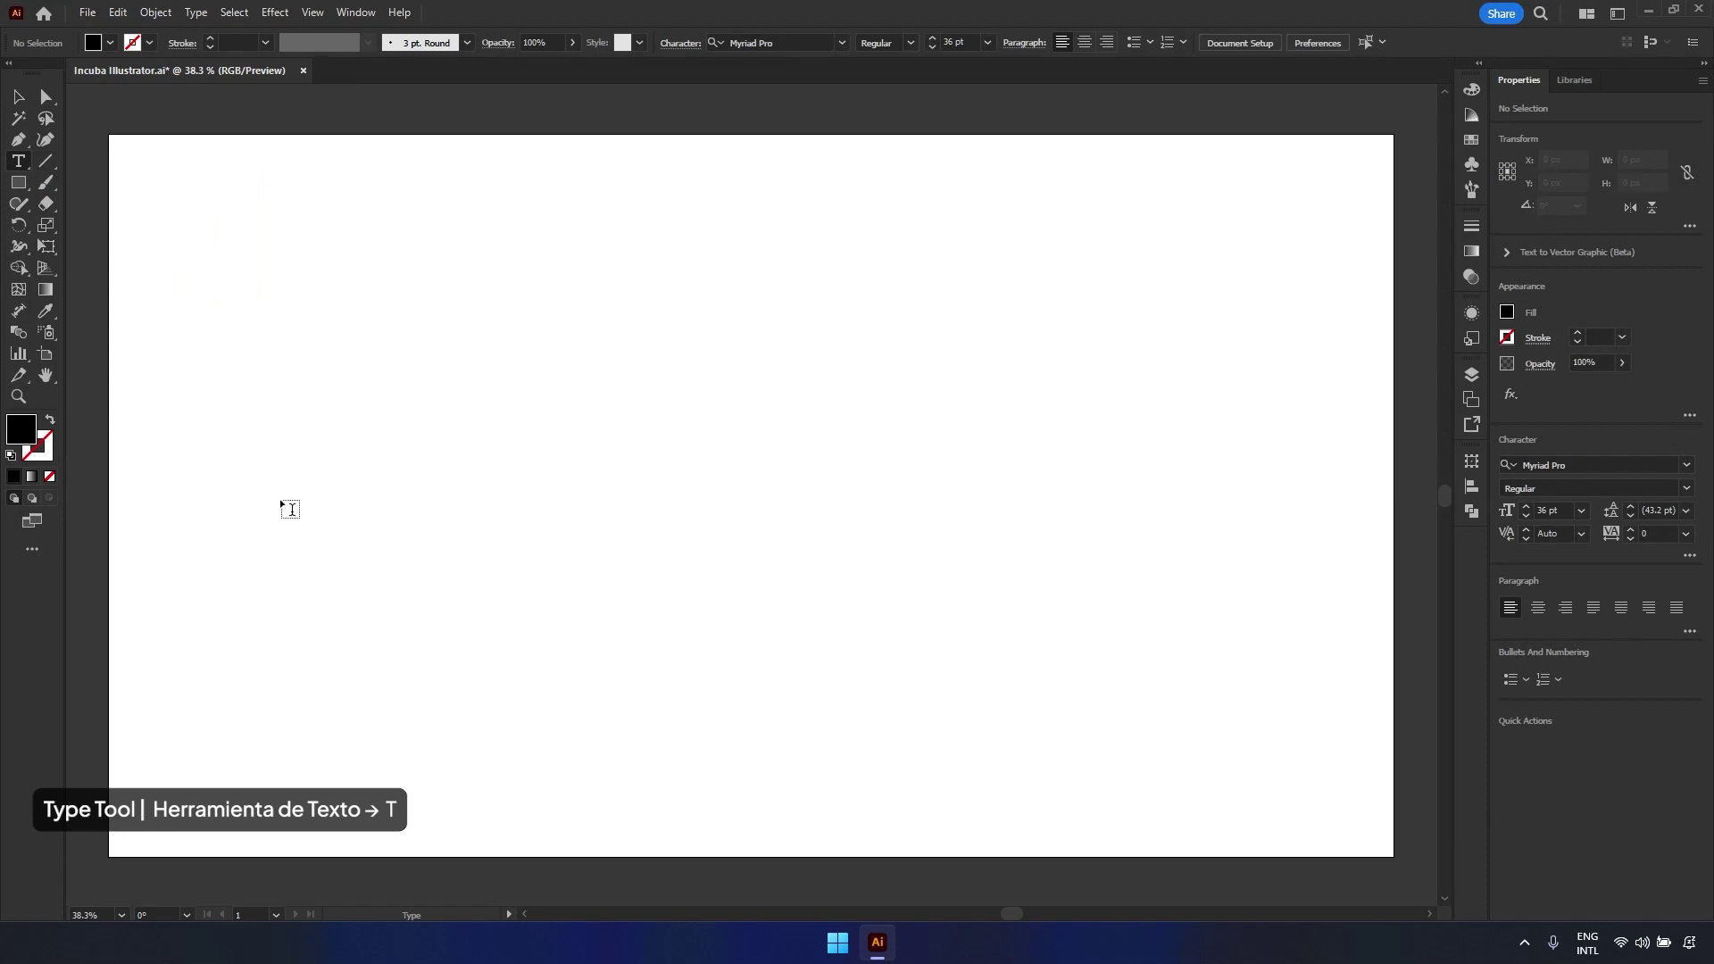
pyautogui.click(342, 500)
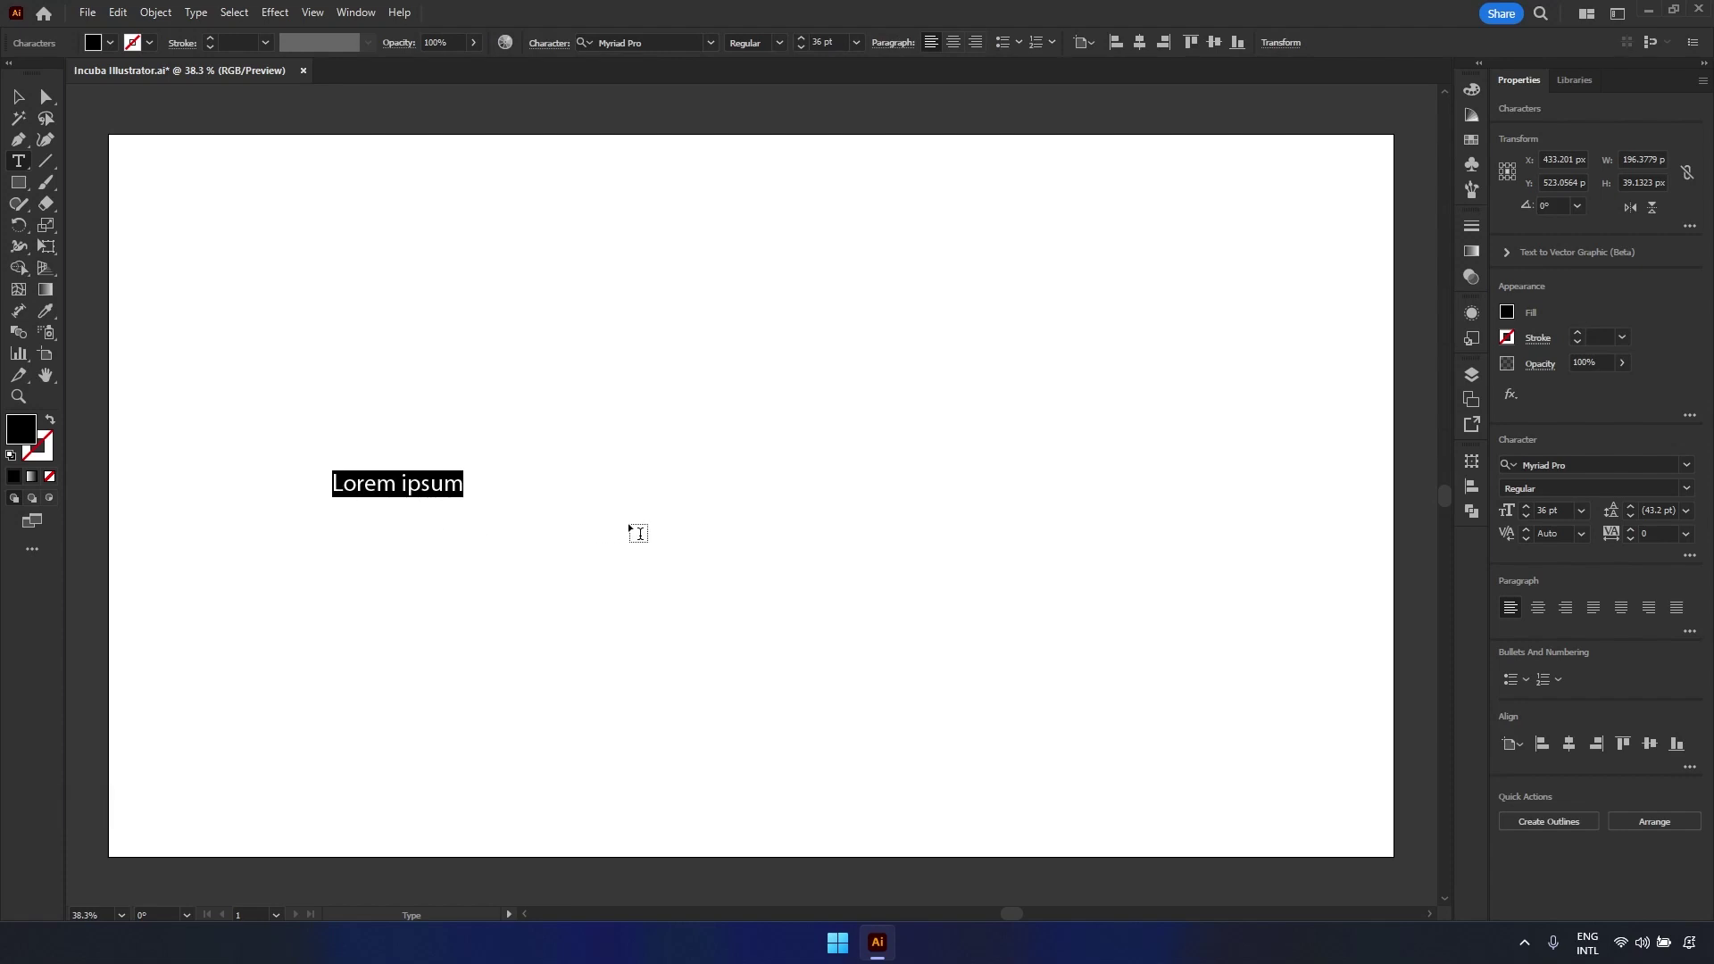
pyautogui.click(472, 488)
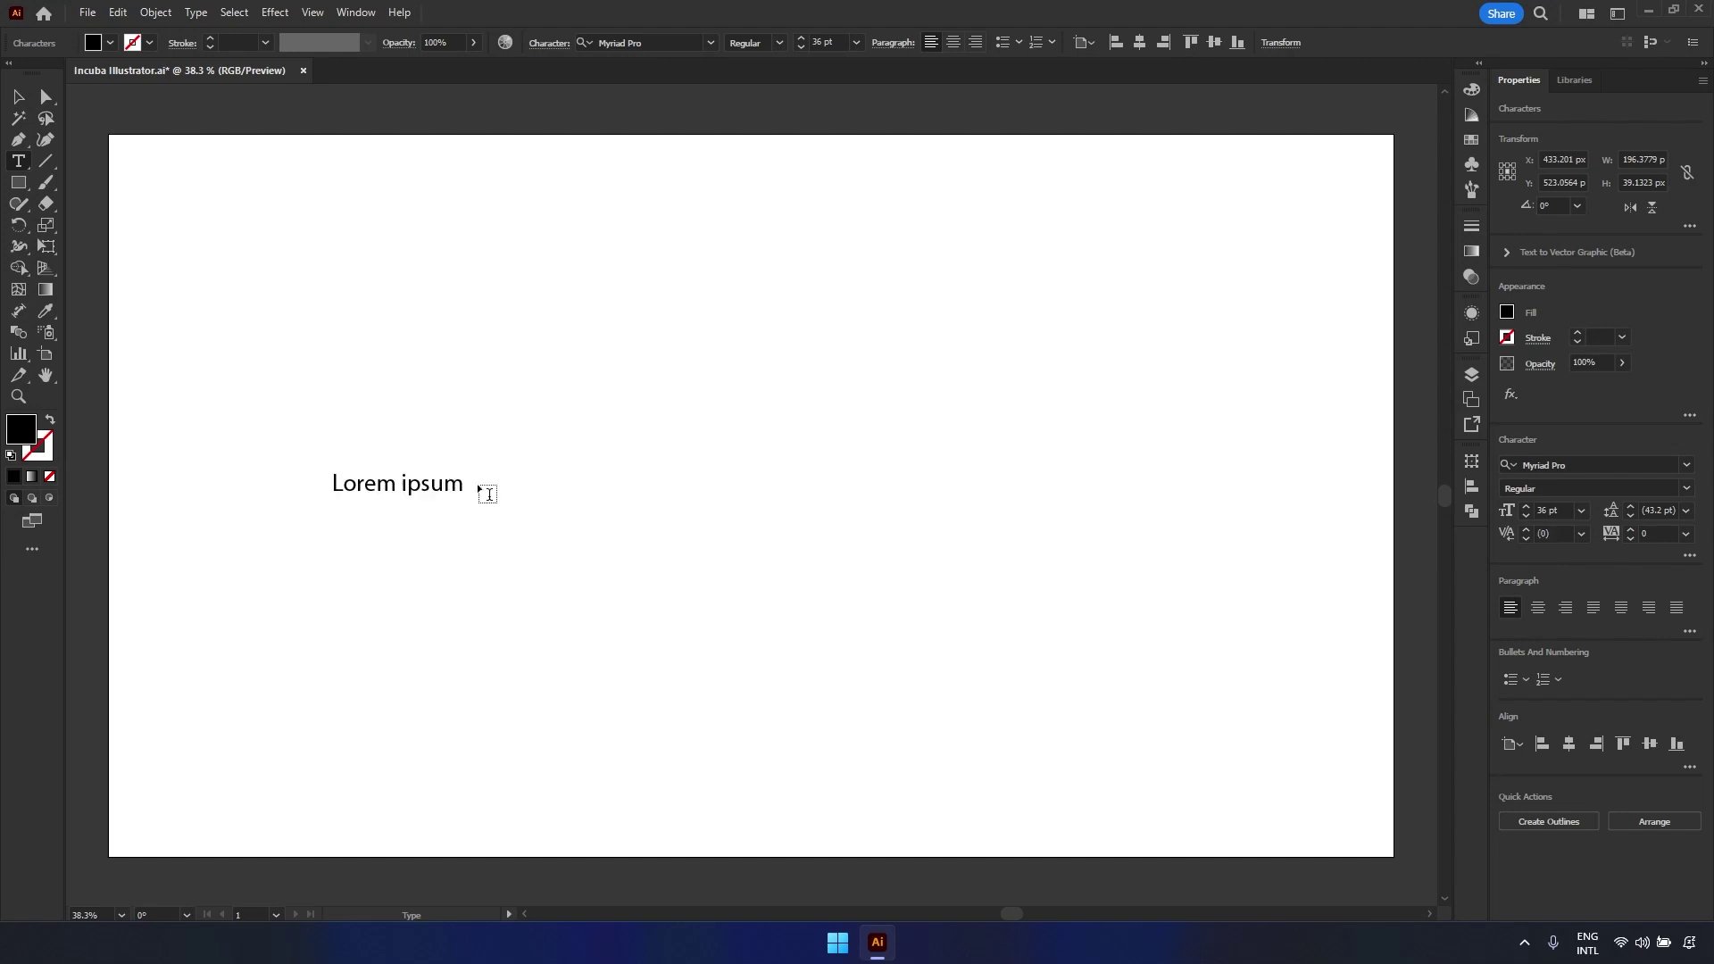
pyautogui.press('Left')
# - Examine the available type panels and the font family, style and size options for the text
pyautogui.click(361, 13)
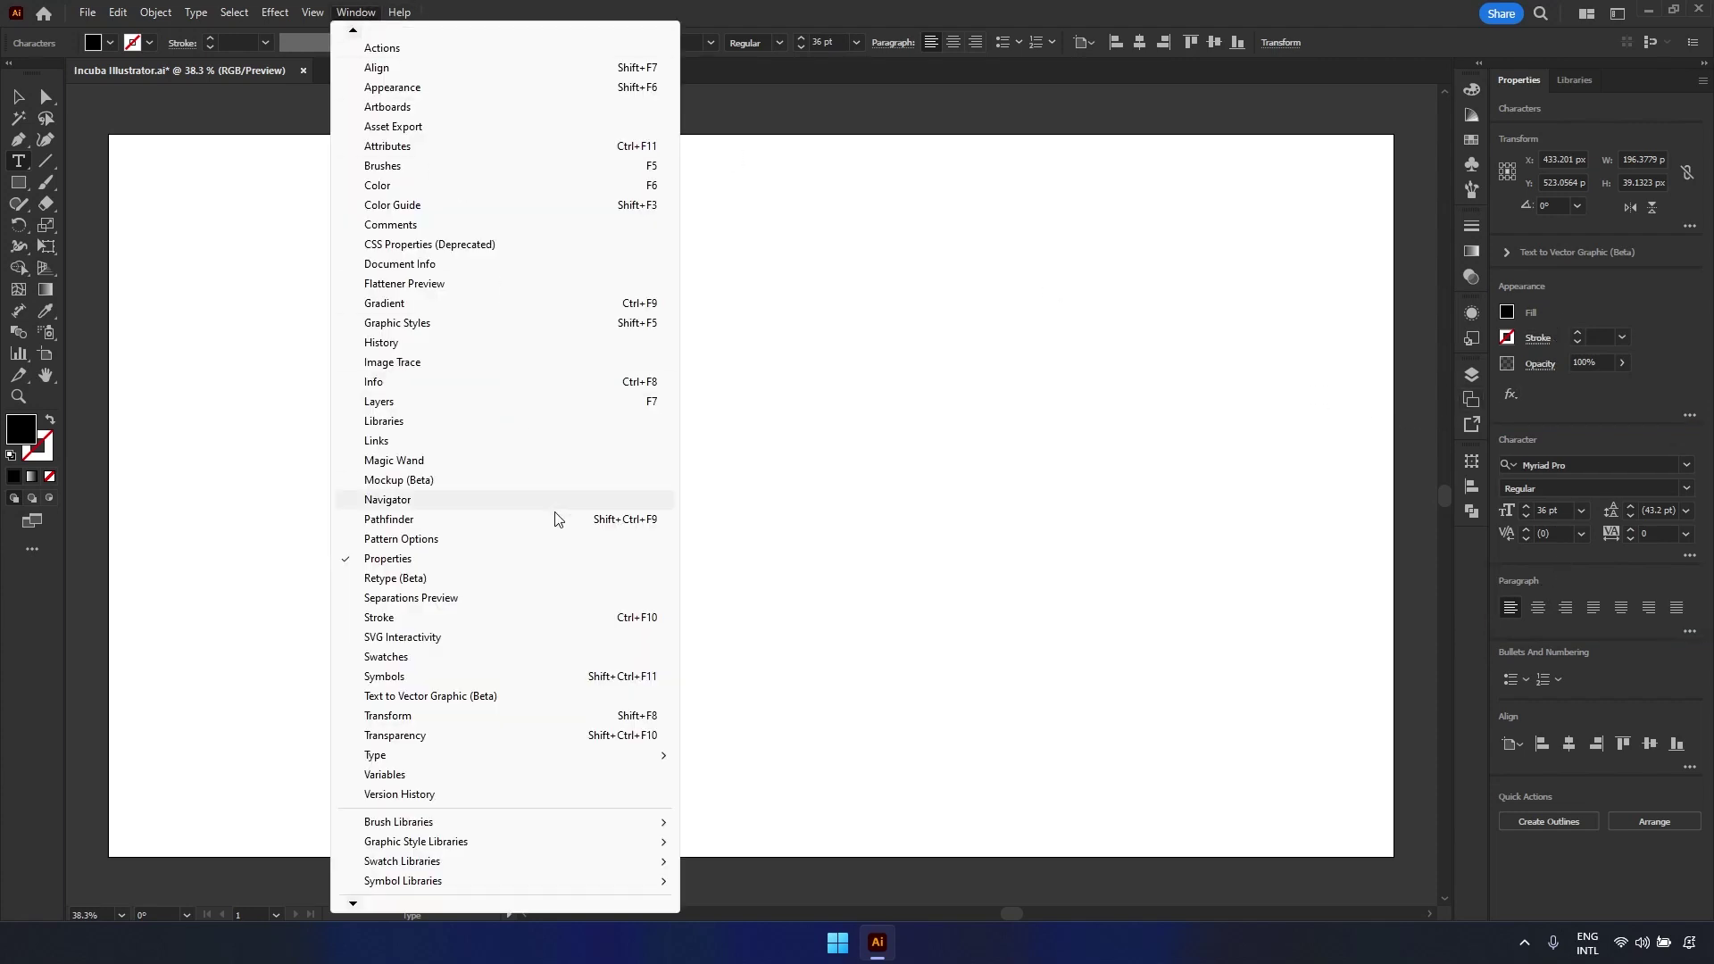
pyautogui.moveTo(600, 754)
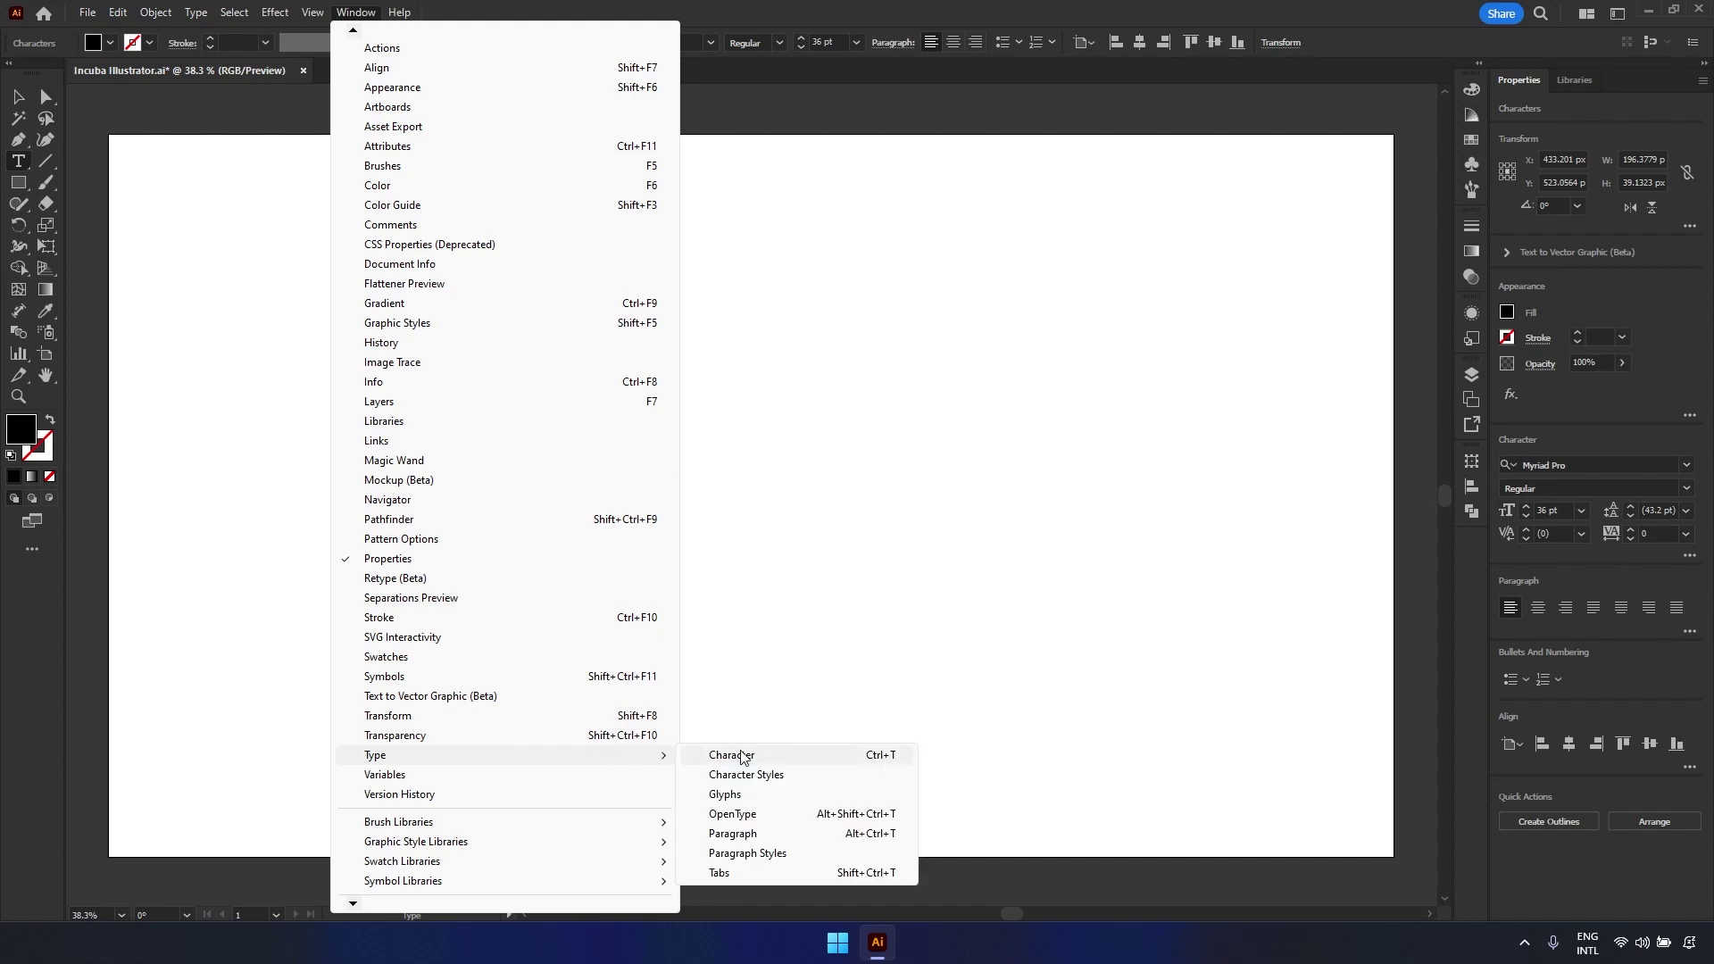
pyautogui.click(1057, 703)
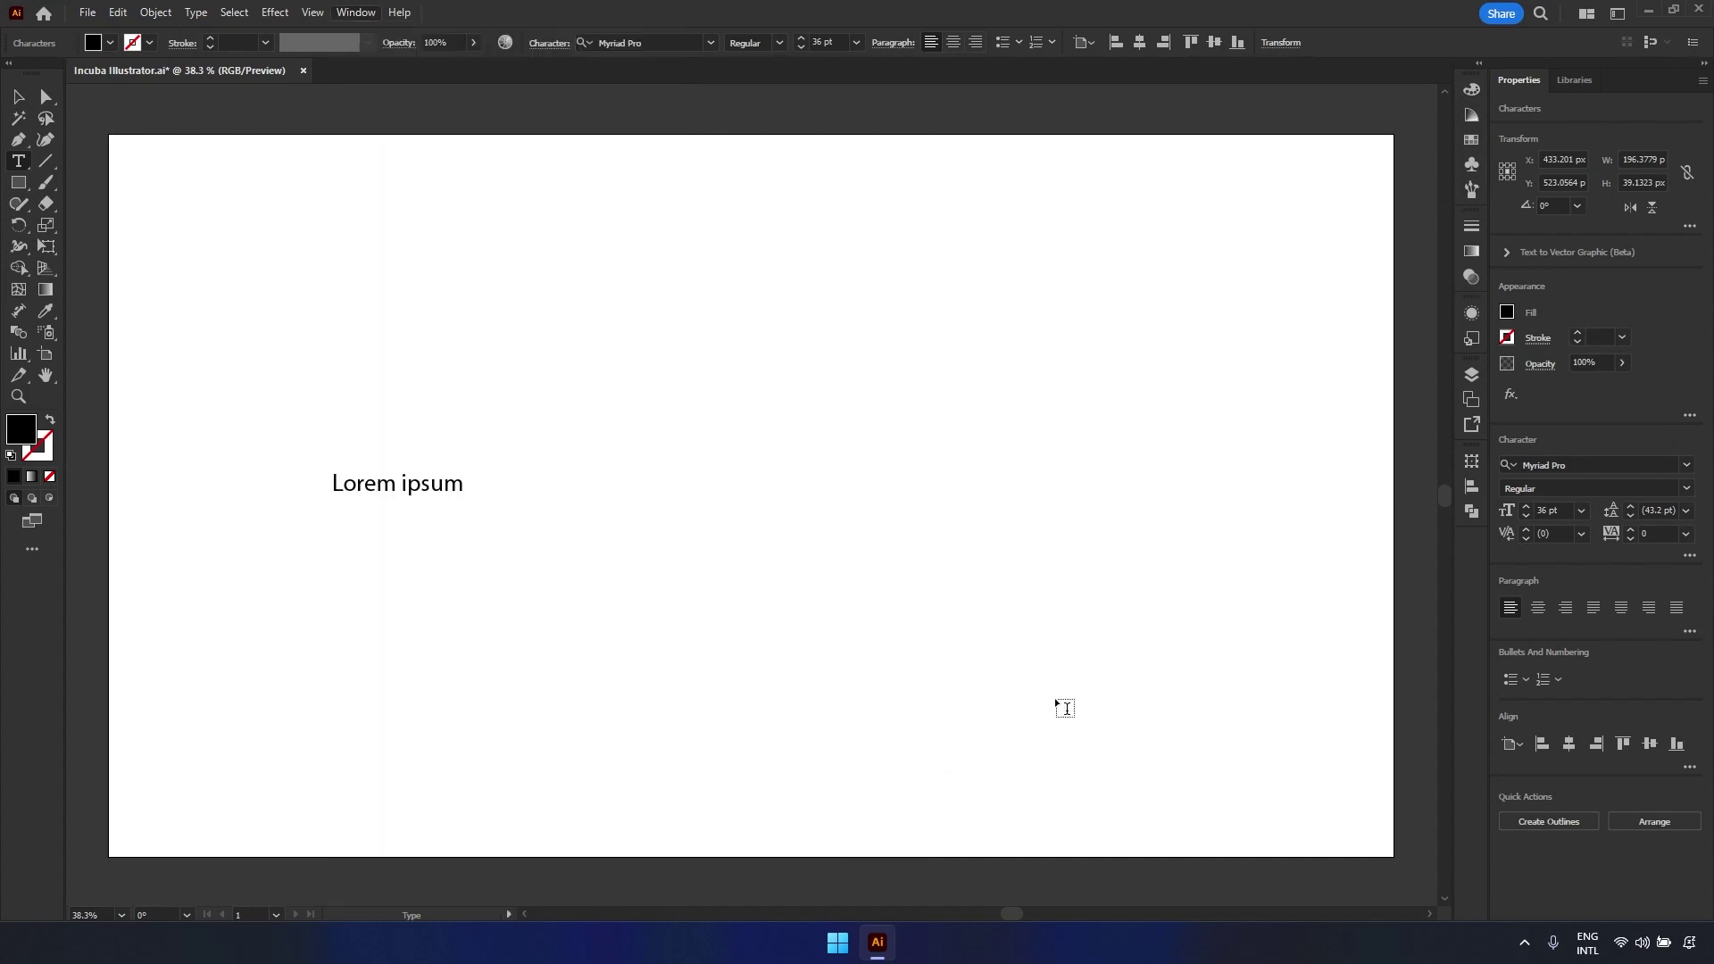
pyautogui.click(1686, 466)
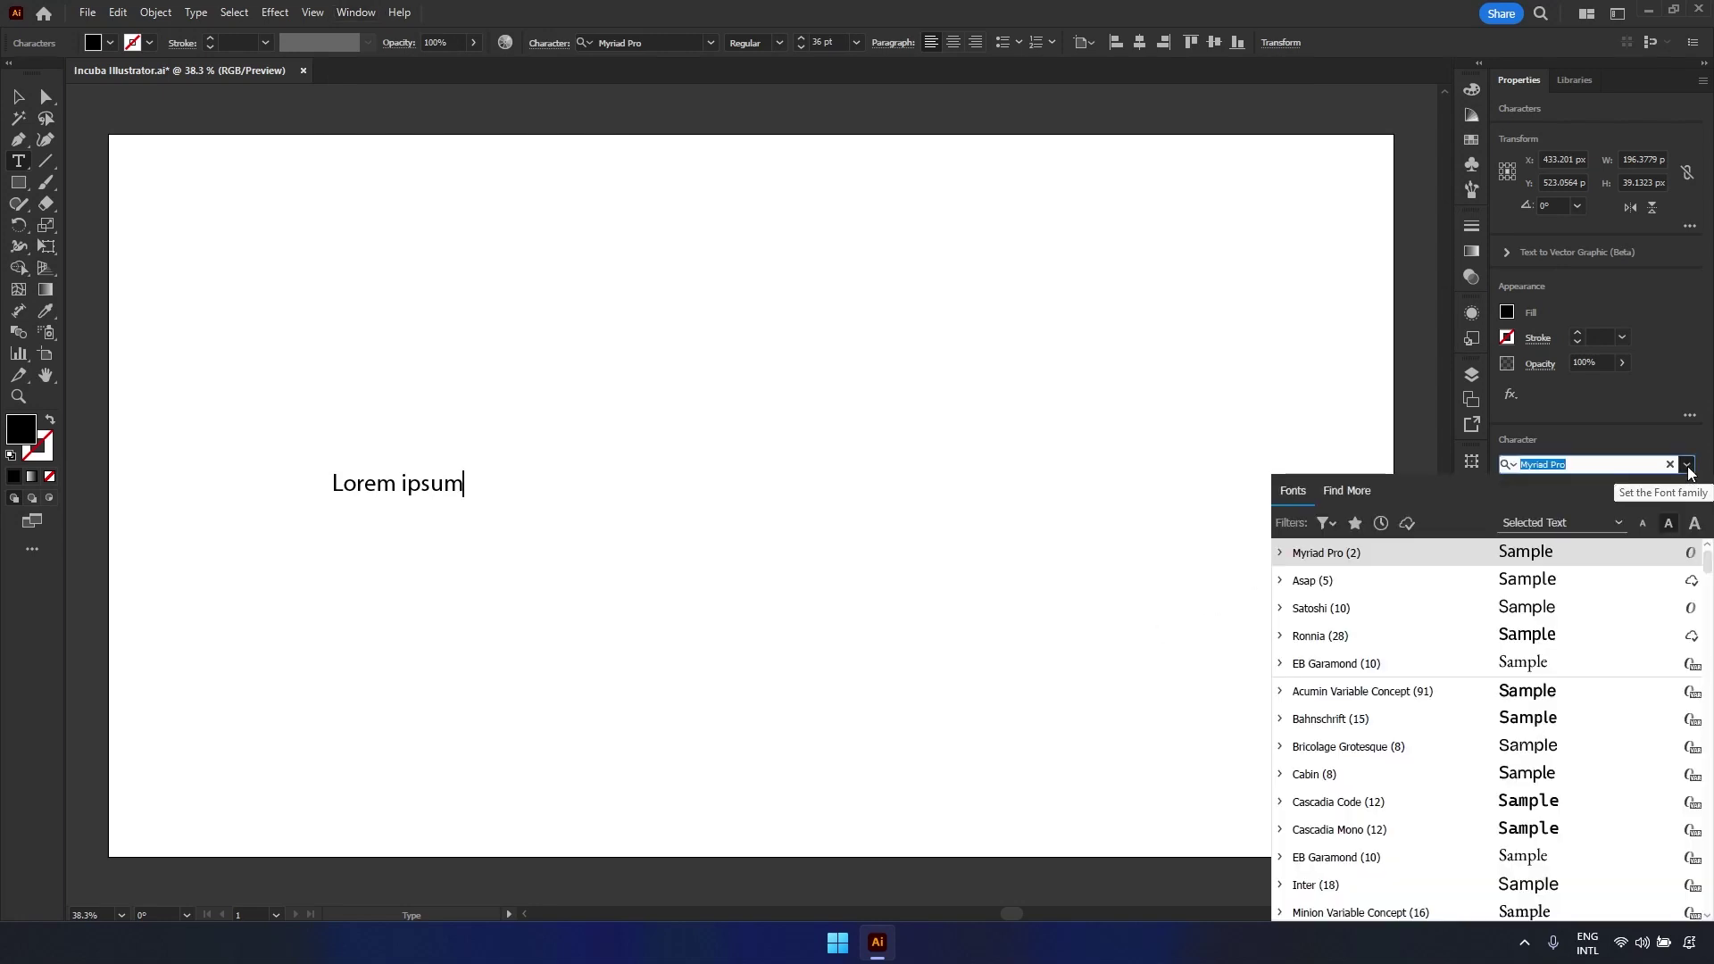
pyautogui.click(1688, 468)
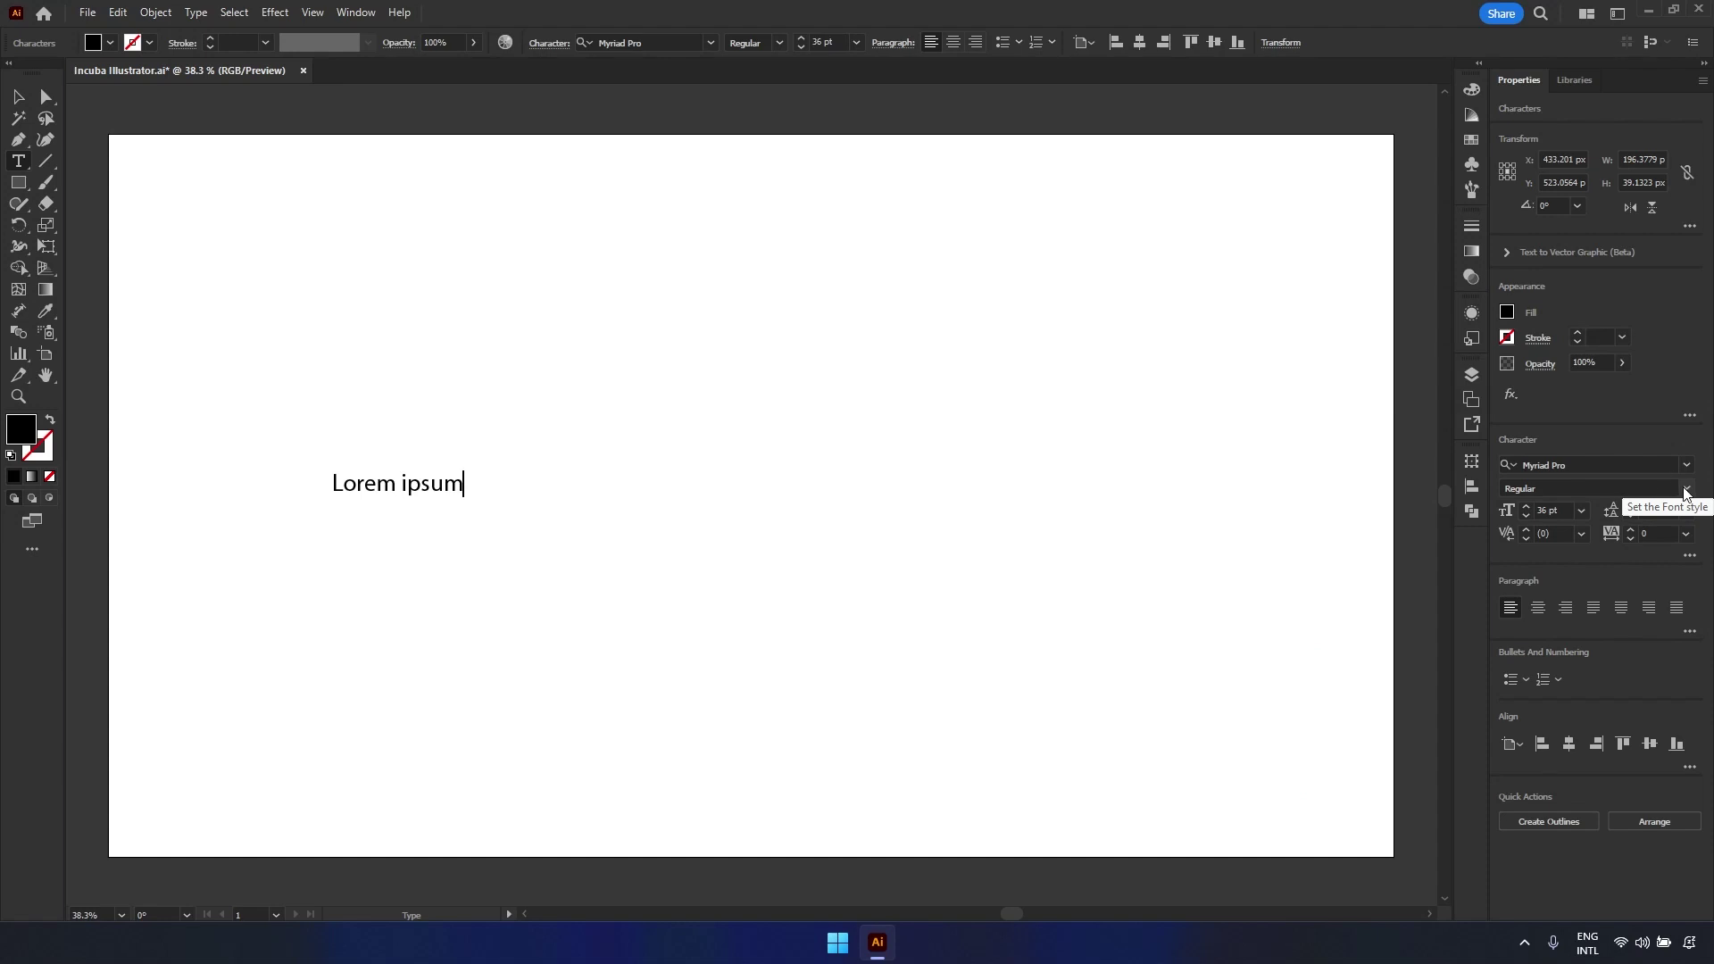
pyautogui.click(1685, 489)
pyautogui.click(1688, 489)
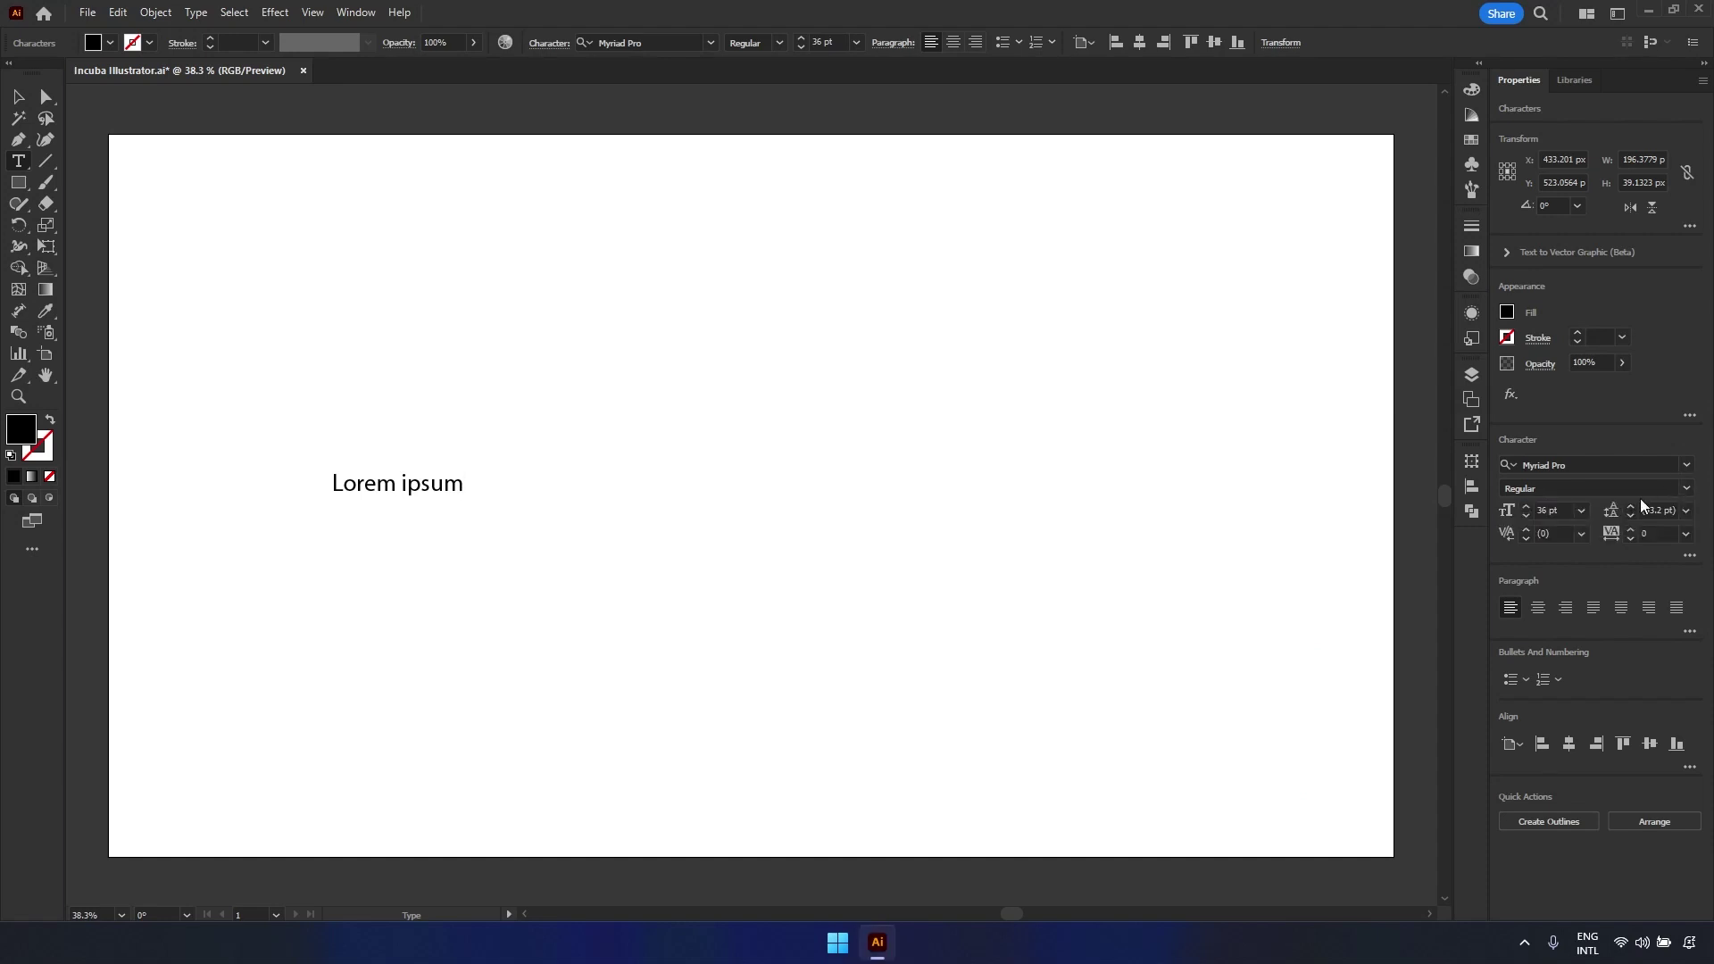
pyautogui.click(1583, 512)
# - Create an area type frame of about 633 by 521 px with placeholder text on the artboard's right half
pyautogui.moveTo(774, 307); pyautogui.dragTo(1198, 656)
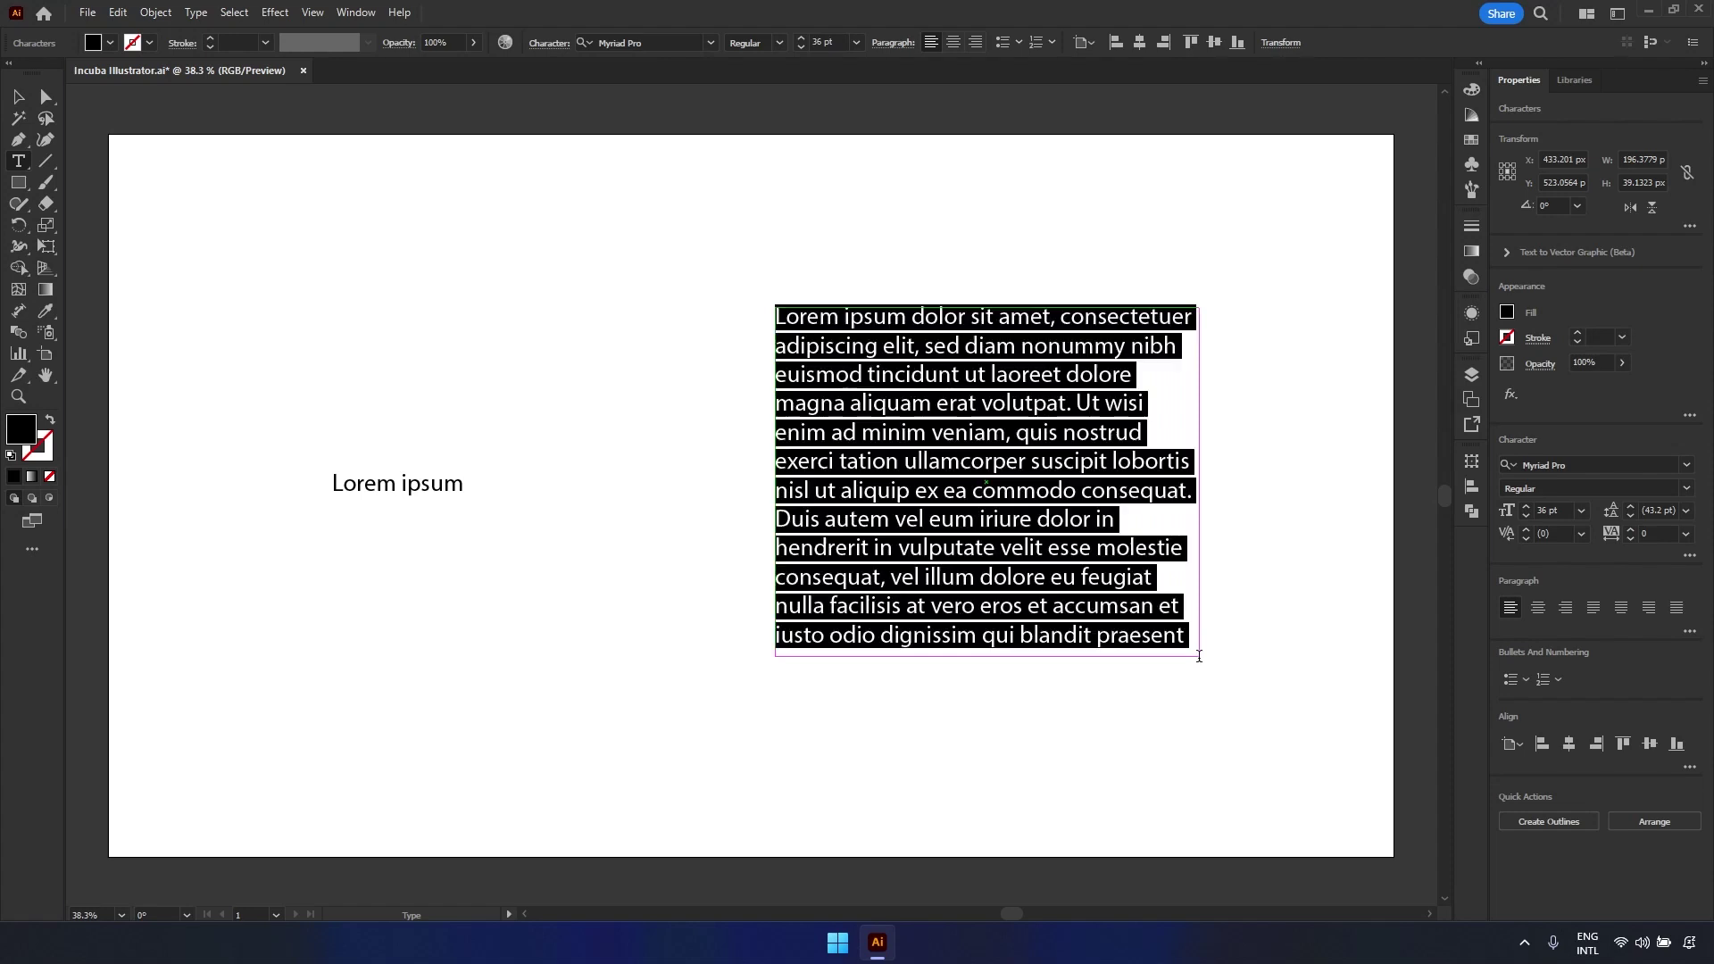
pyautogui.click(1153, 603)
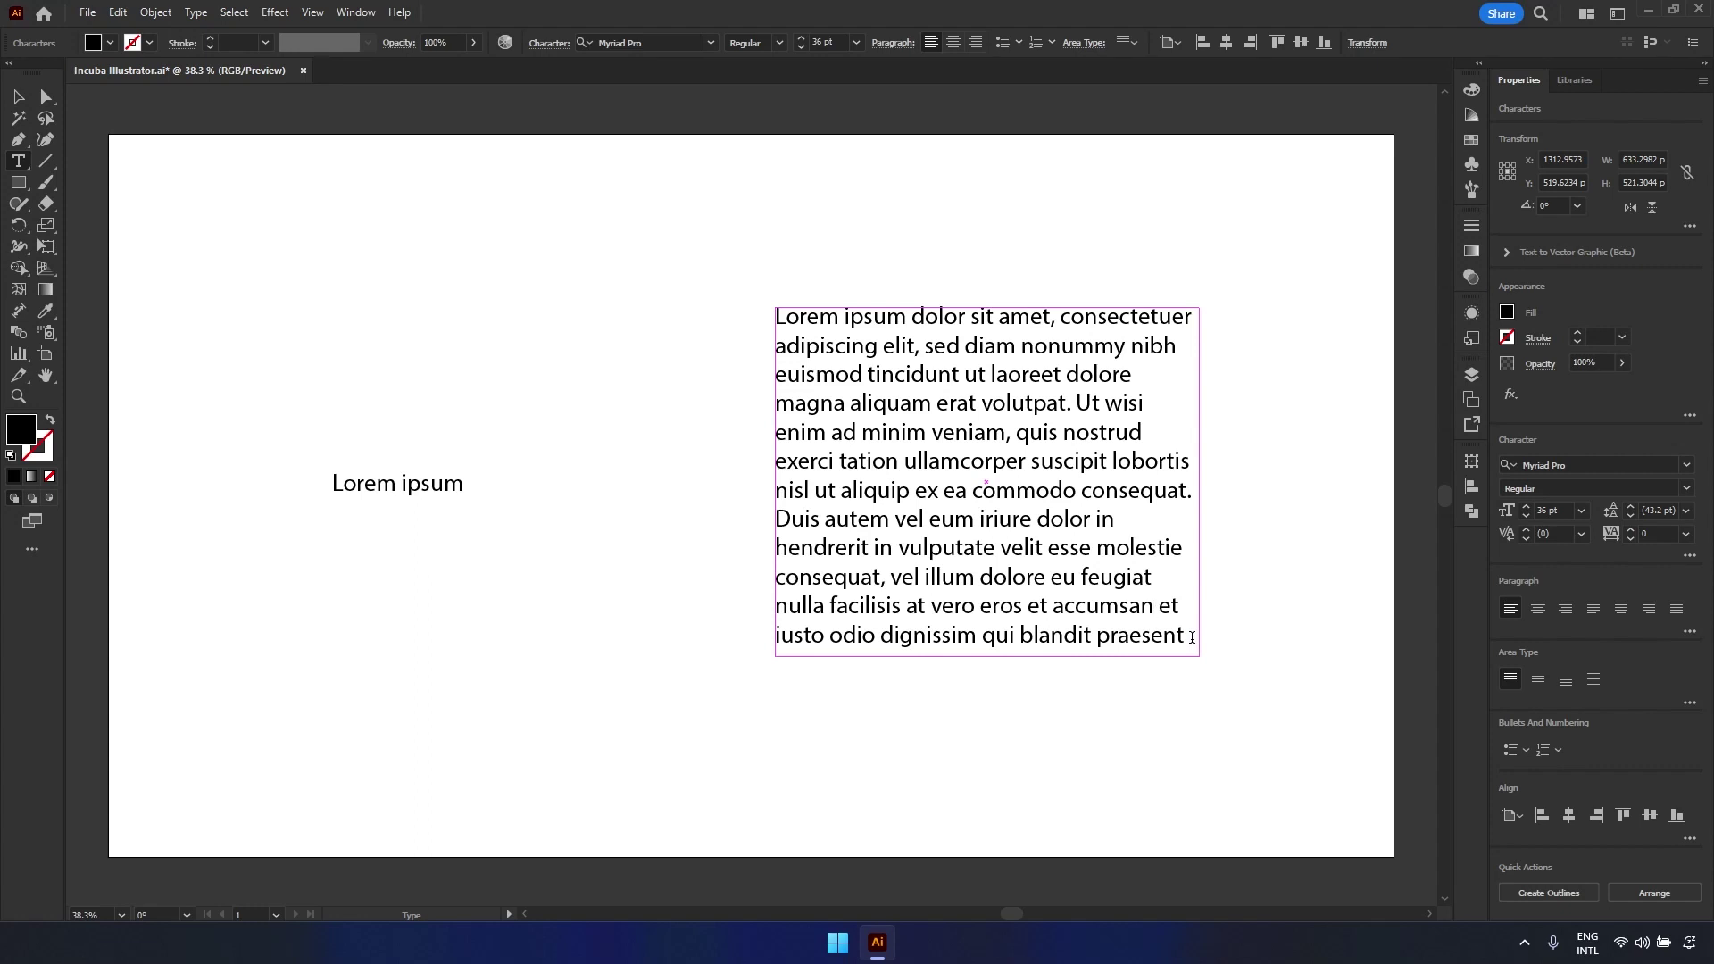
pyautogui.click(19, 97)
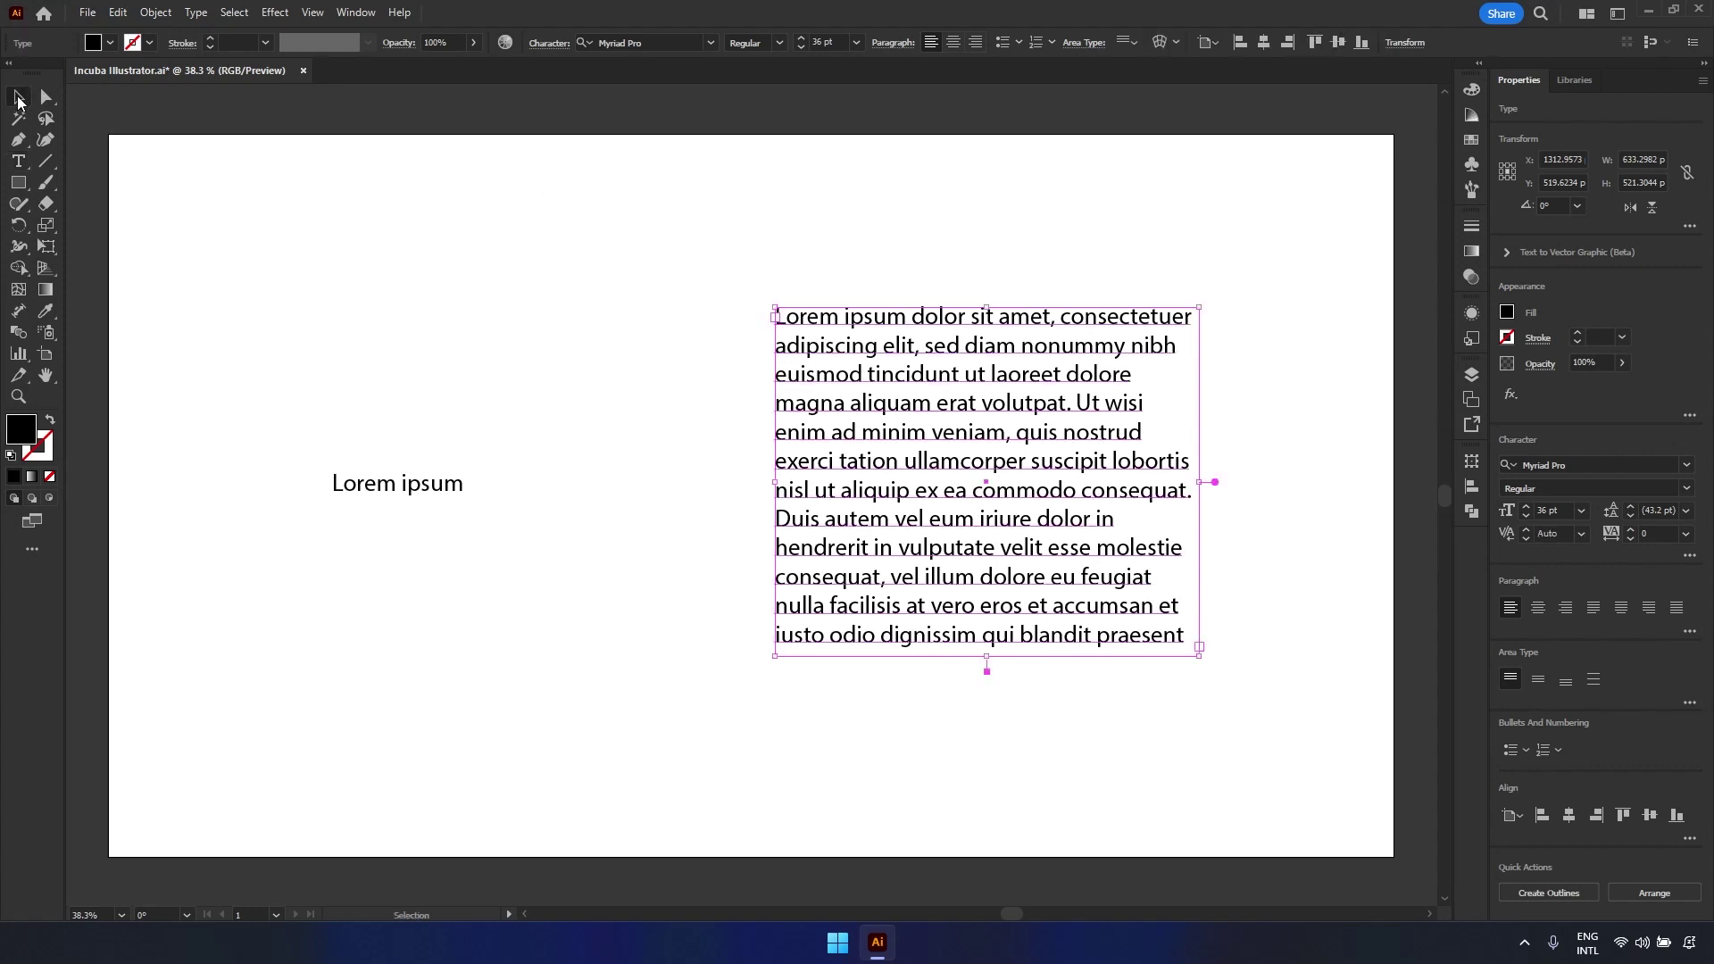
# - Scale the "Lorem ipsum" point type up proportionally to about 44.5 pt
pyautogui.click(635, 499)
pyautogui.click(444, 487)
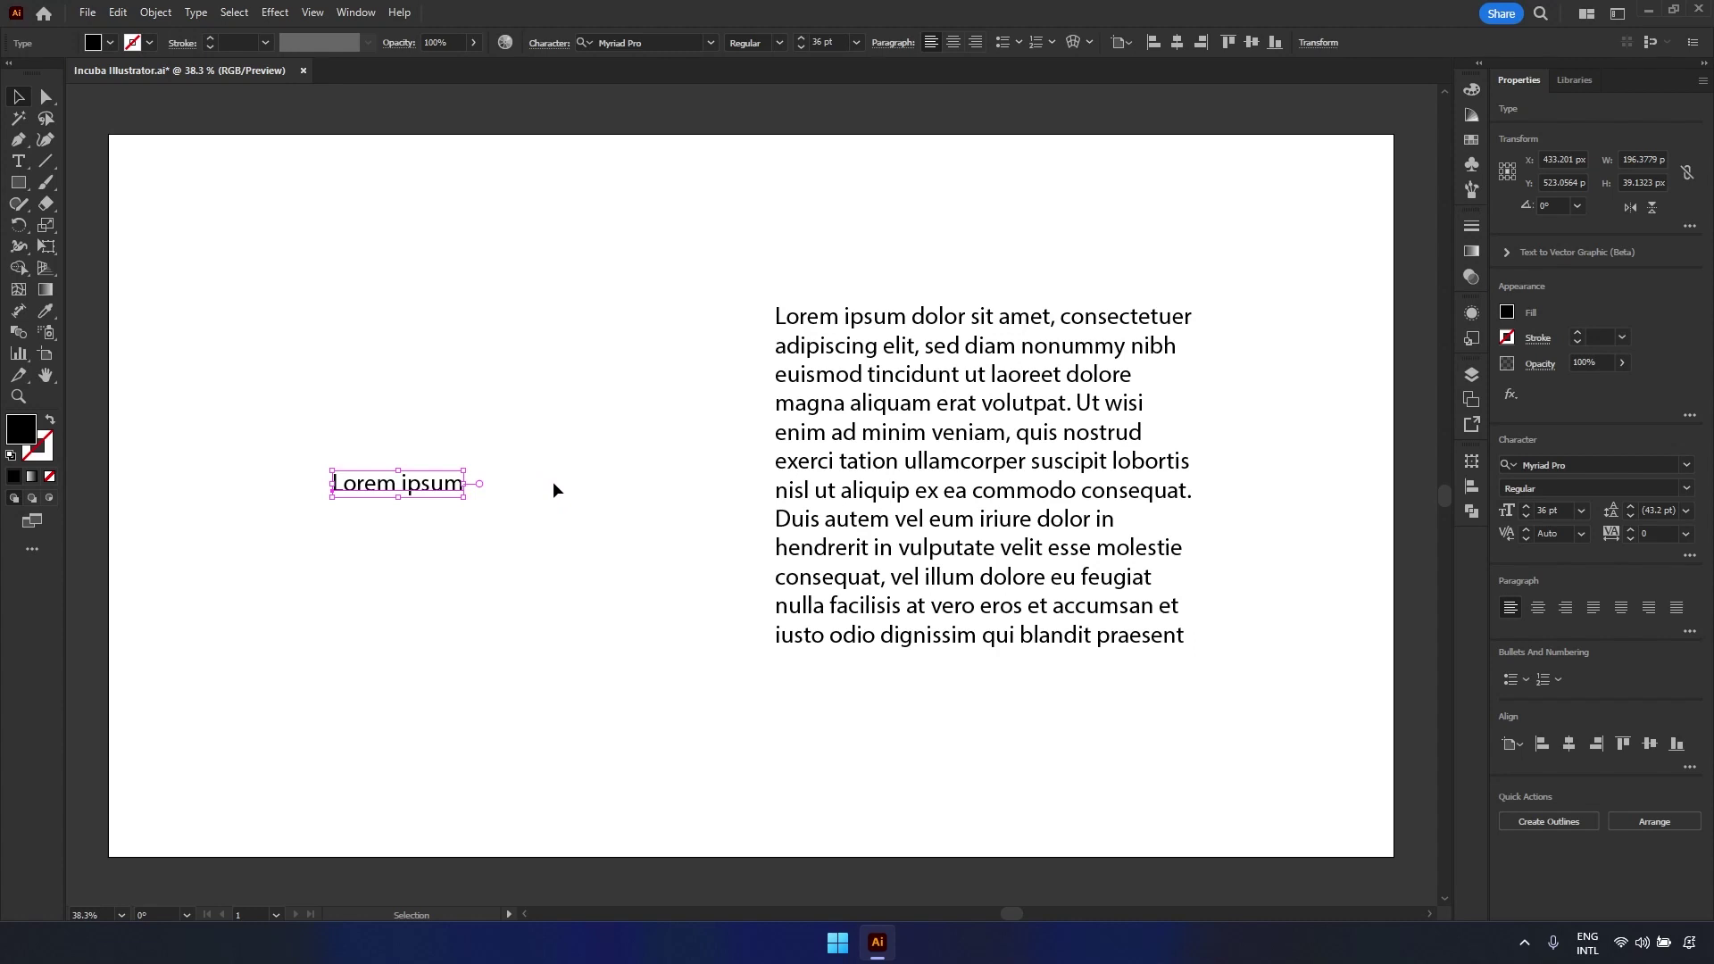
pyautogui.moveTo(470, 461); pyautogui.dragTo(496, 383)
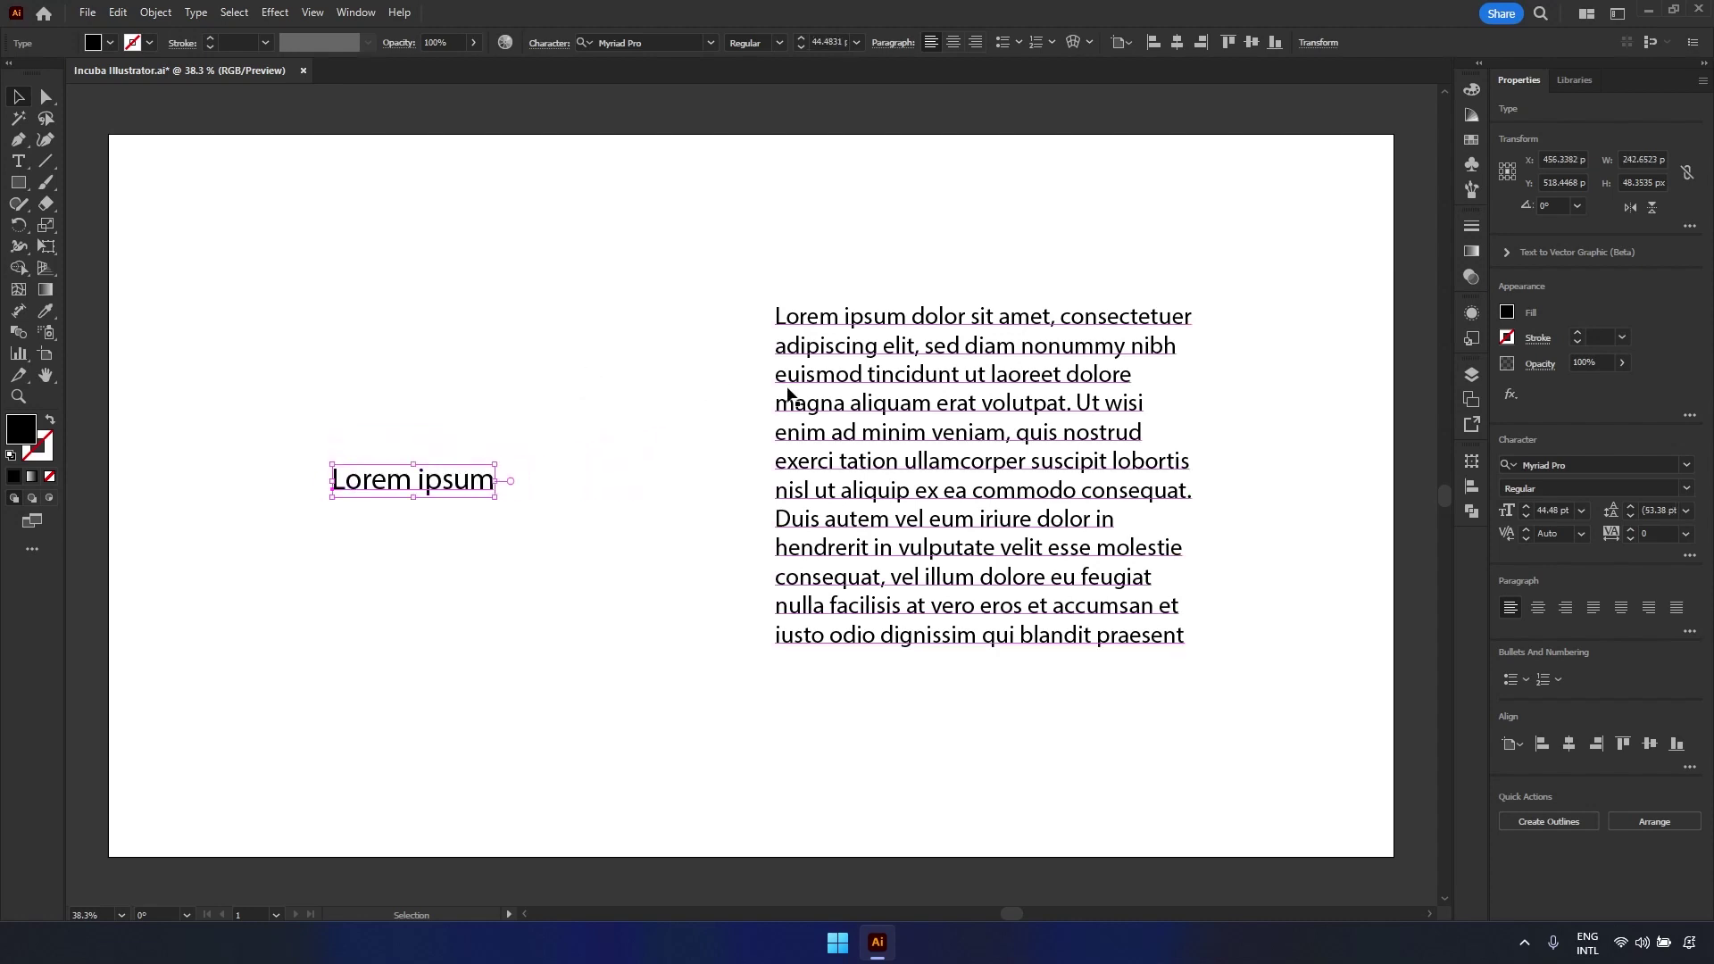
# - Widen the paragraph's area type frame to about 696 px so its text reflows
pyautogui.click(888, 431)
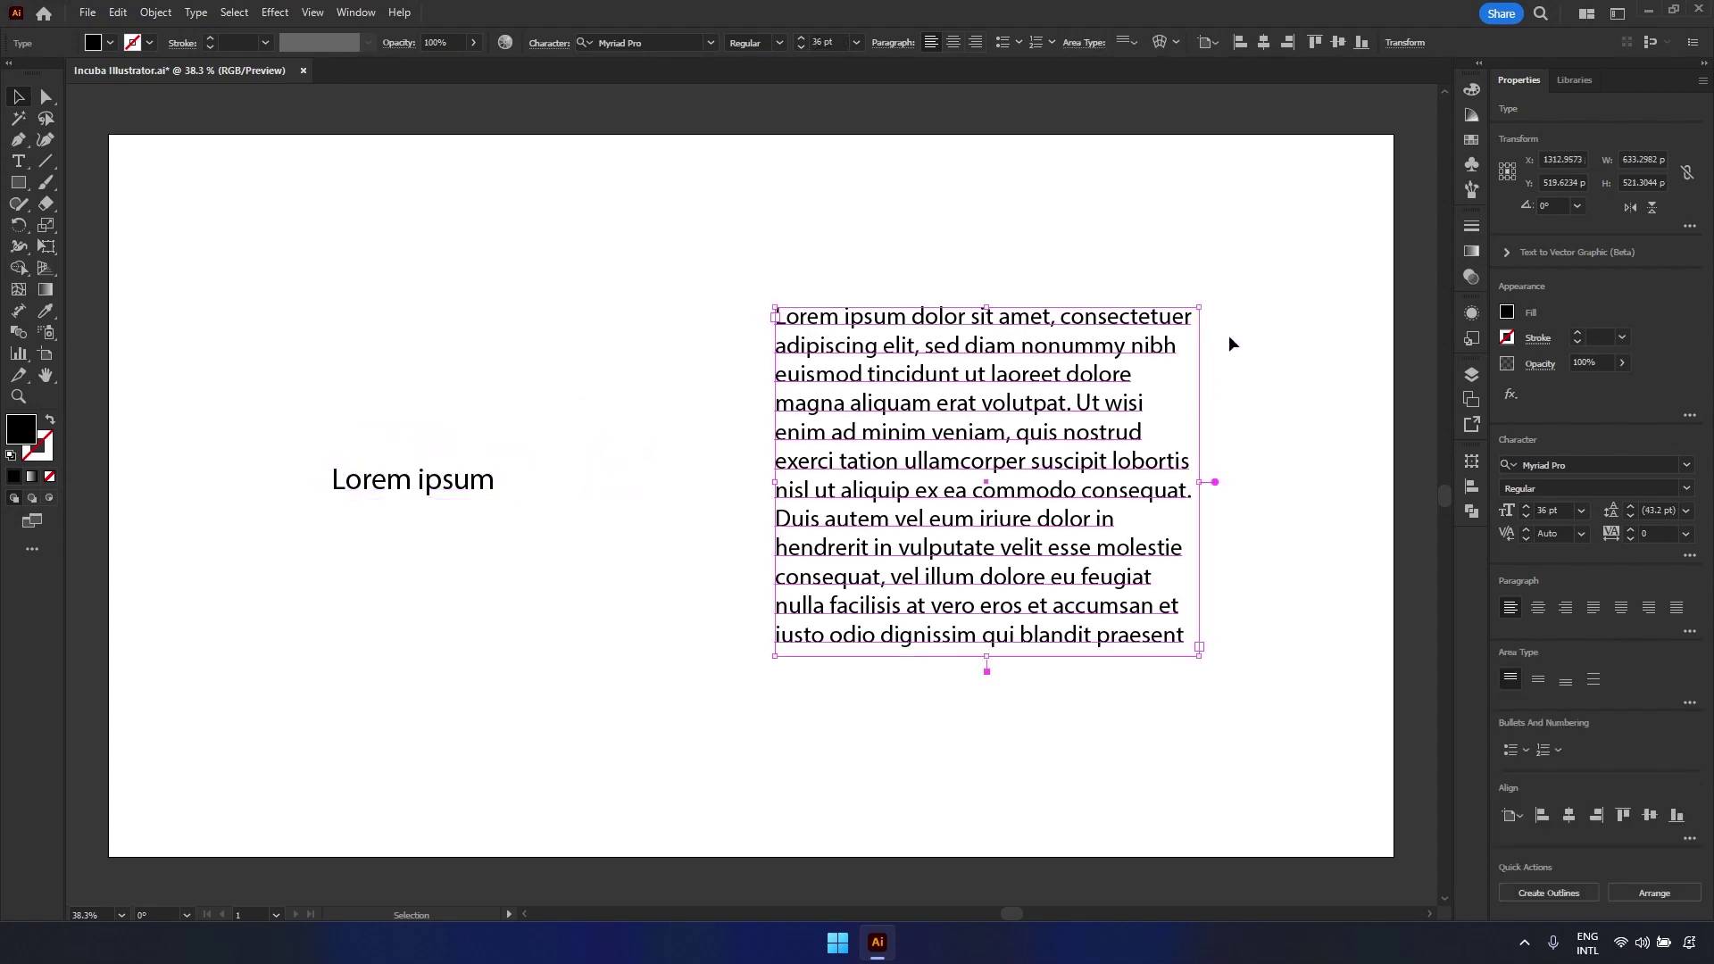
pyautogui.moveTo(1202, 307); pyautogui.dragTo(1275, 273)
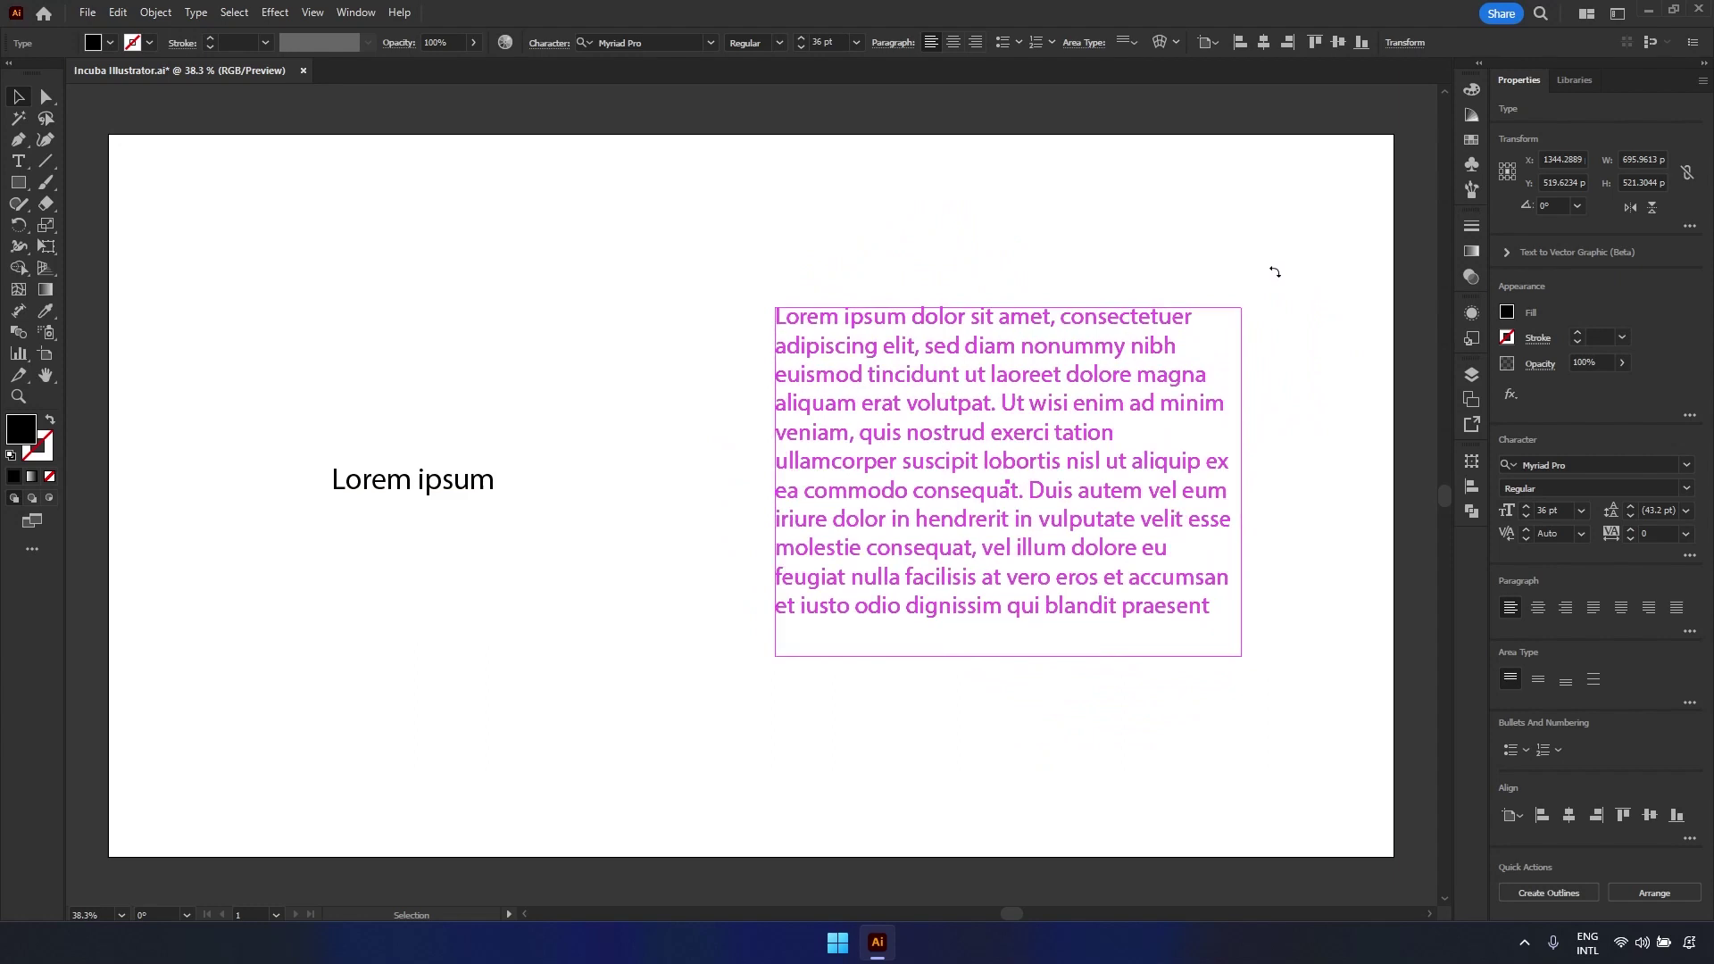
pyautogui.click(1291, 496)
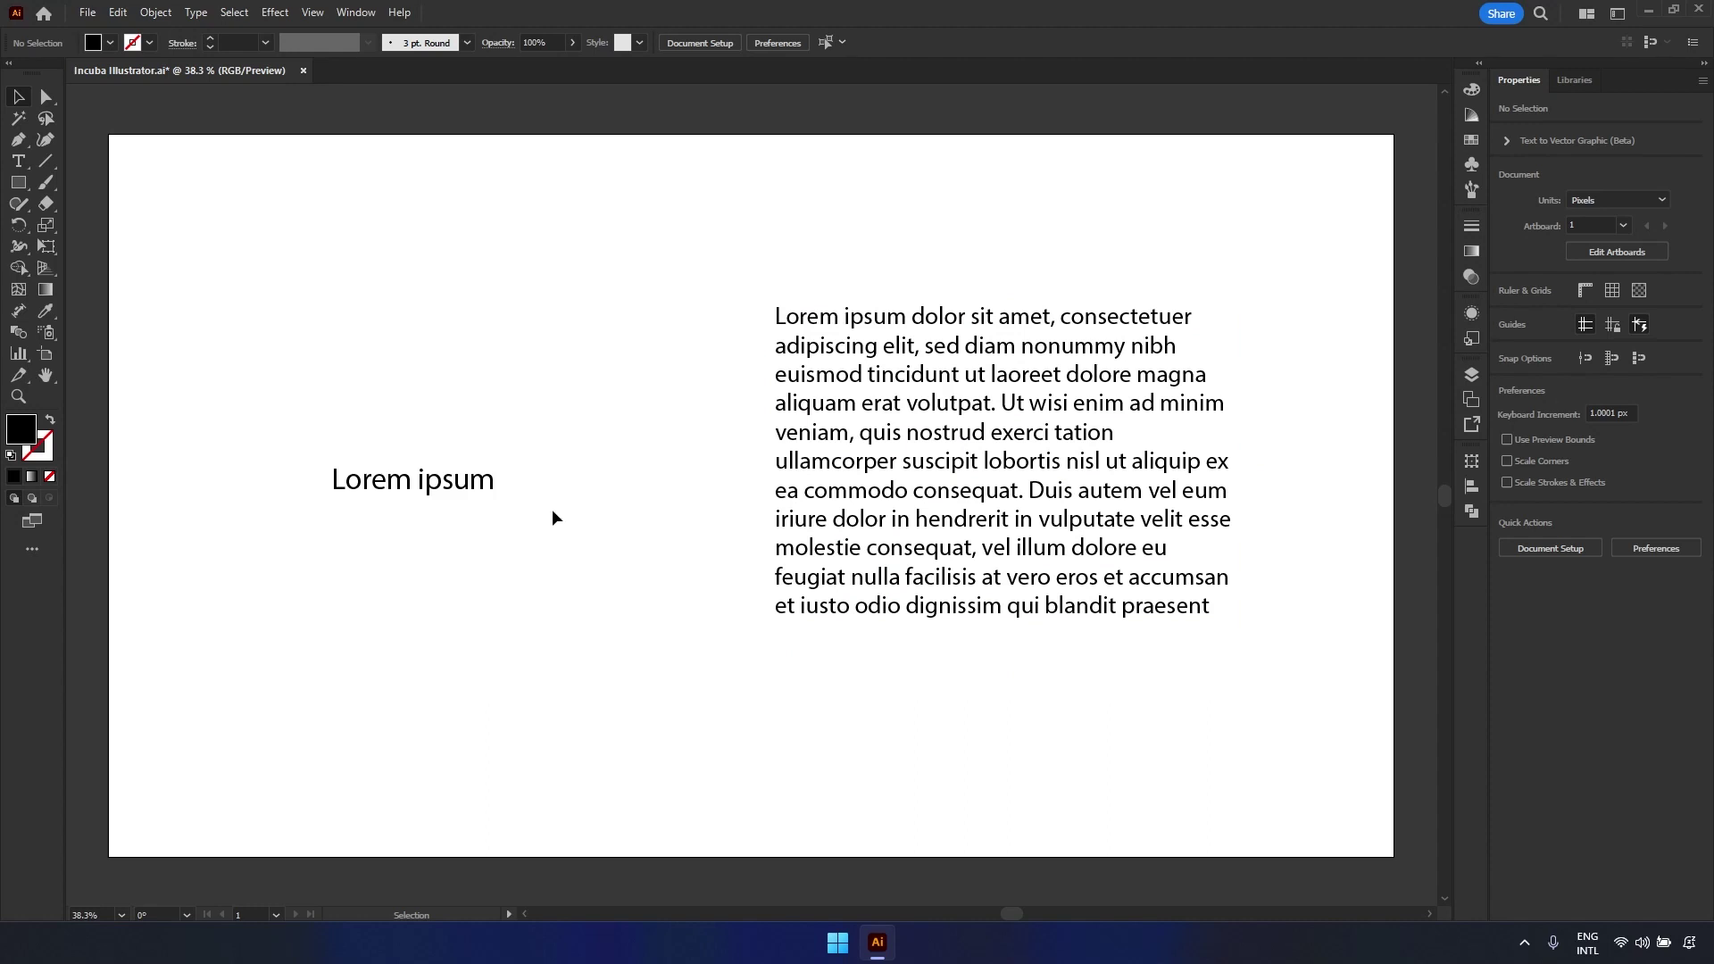
# - Convert "Lorem ipsum" to area type and enlarge its frame to about 336 by 94 px
pyautogui.click(487, 479)
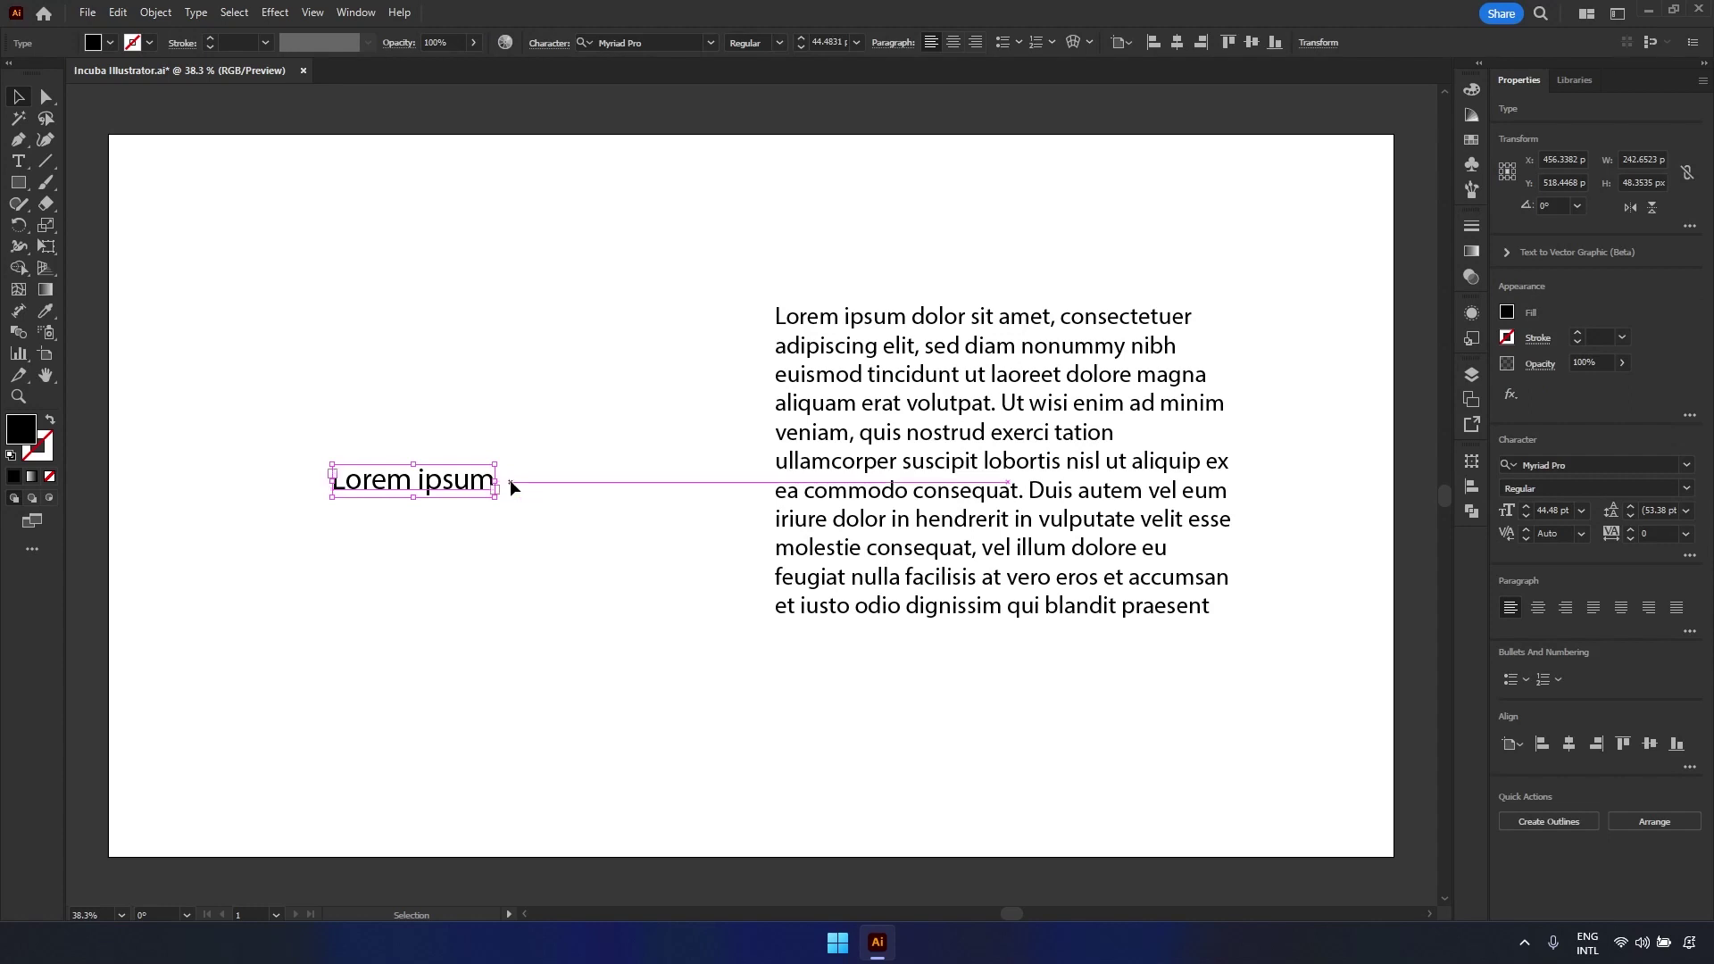
pyautogui.doubleClick(510, 481)
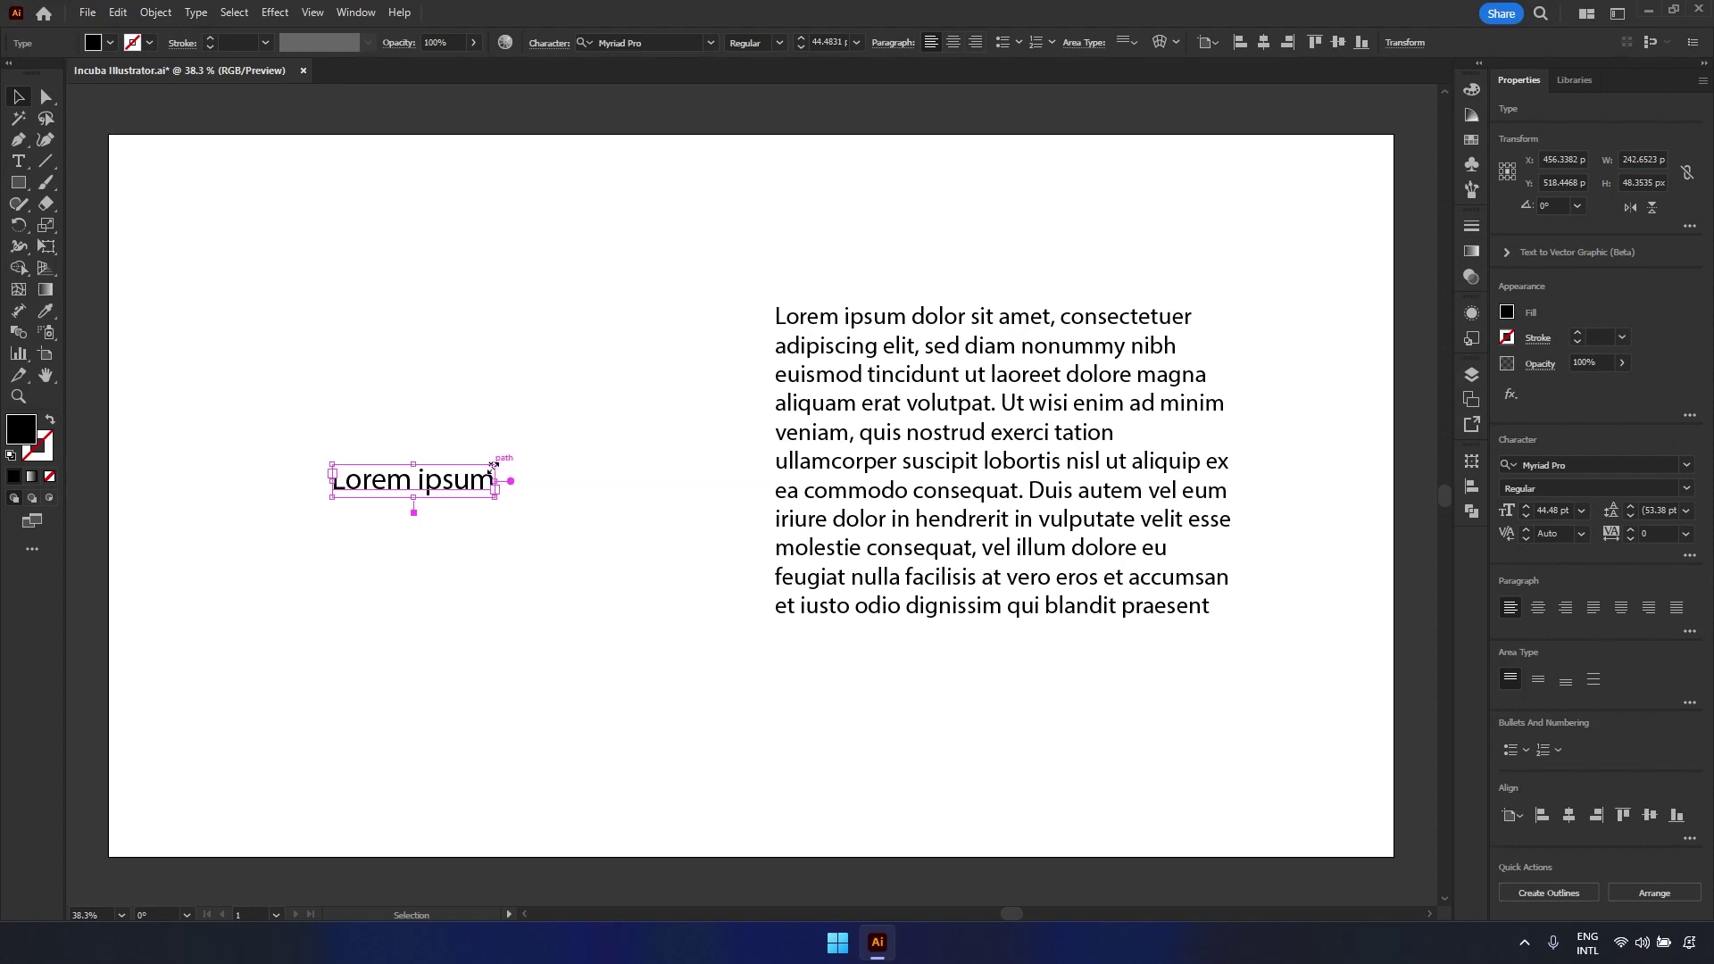
pyautogui.moveTo(493, 465); pyautogui.dragTo(596, 425)
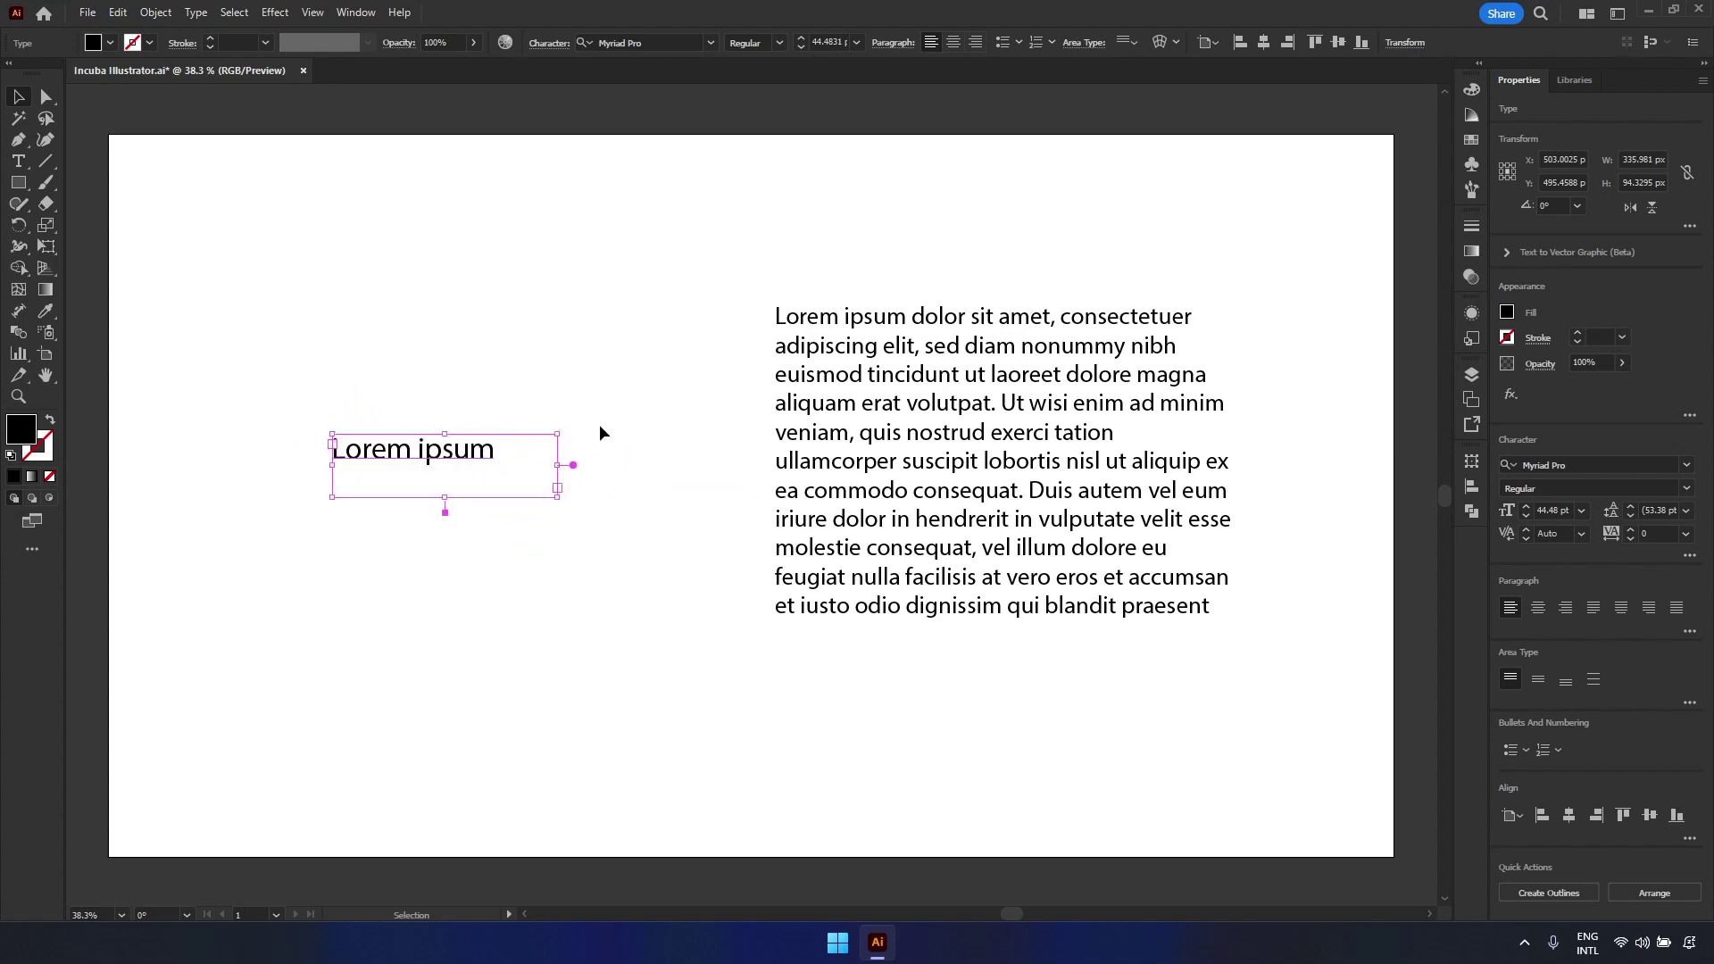
pyautogui.click(596, 425)
# - Convert the paragraph to point type and scale it down from its upper-right corner
pyautogui.click(870, 467)
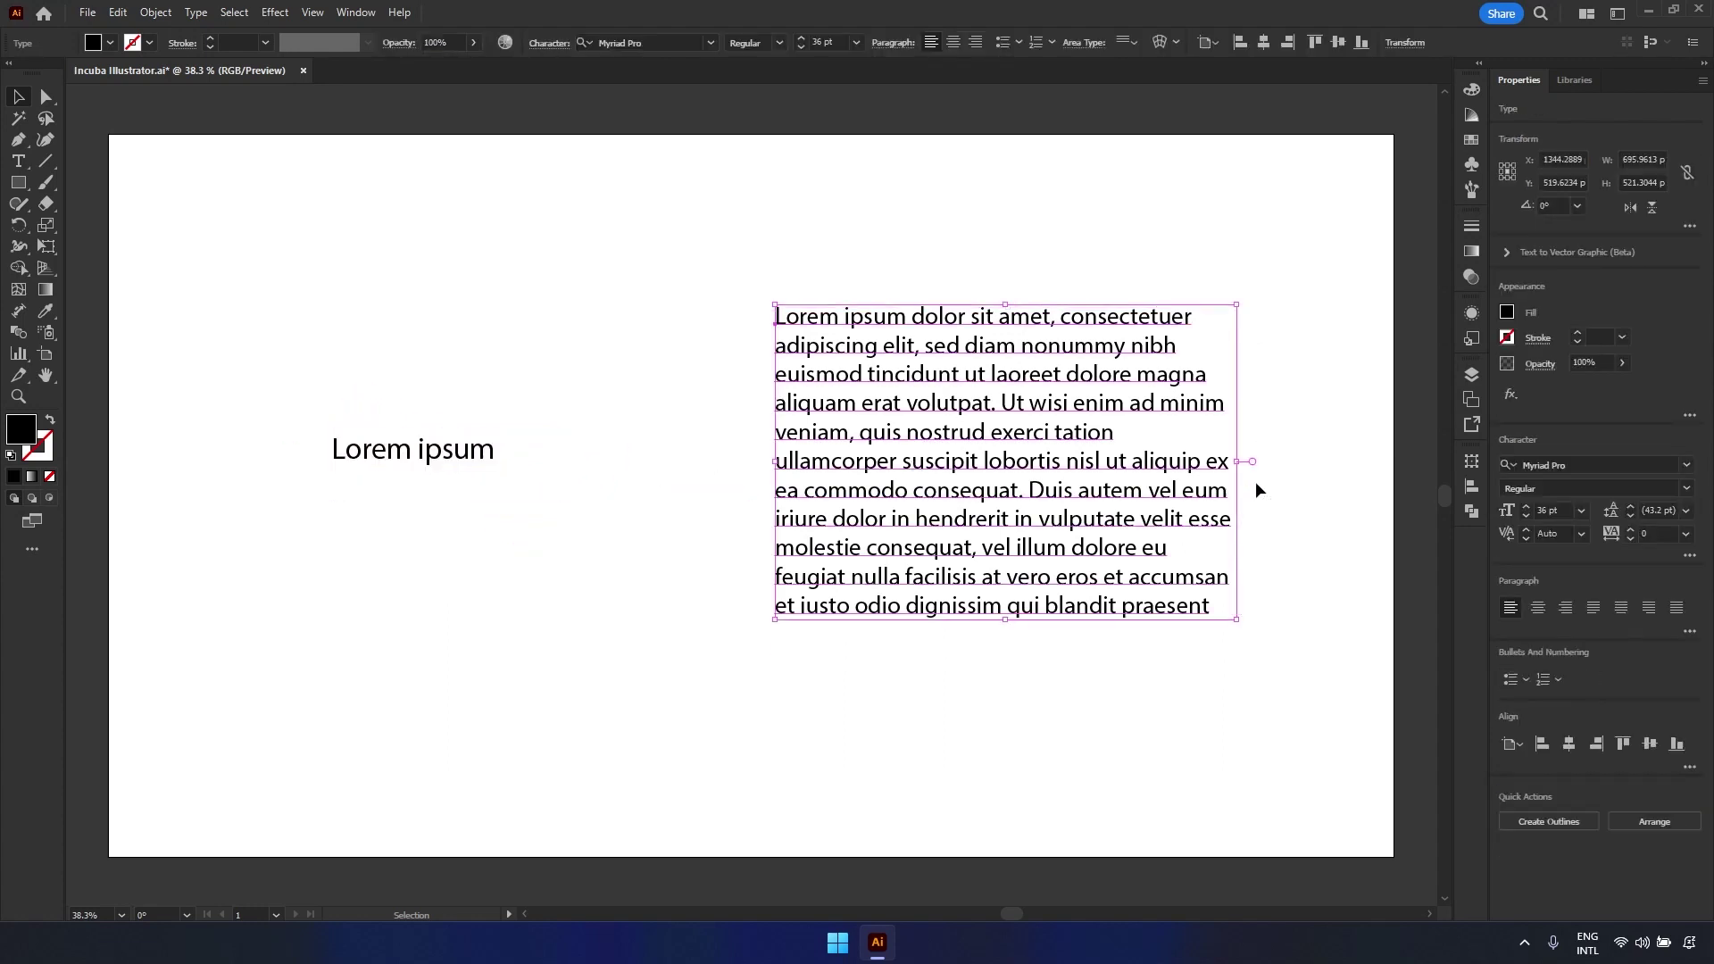
pyautogui.moveTo(1239, 307); pyautogui.dragTo(1182, 341)
pyautogui.click(1229, 618)
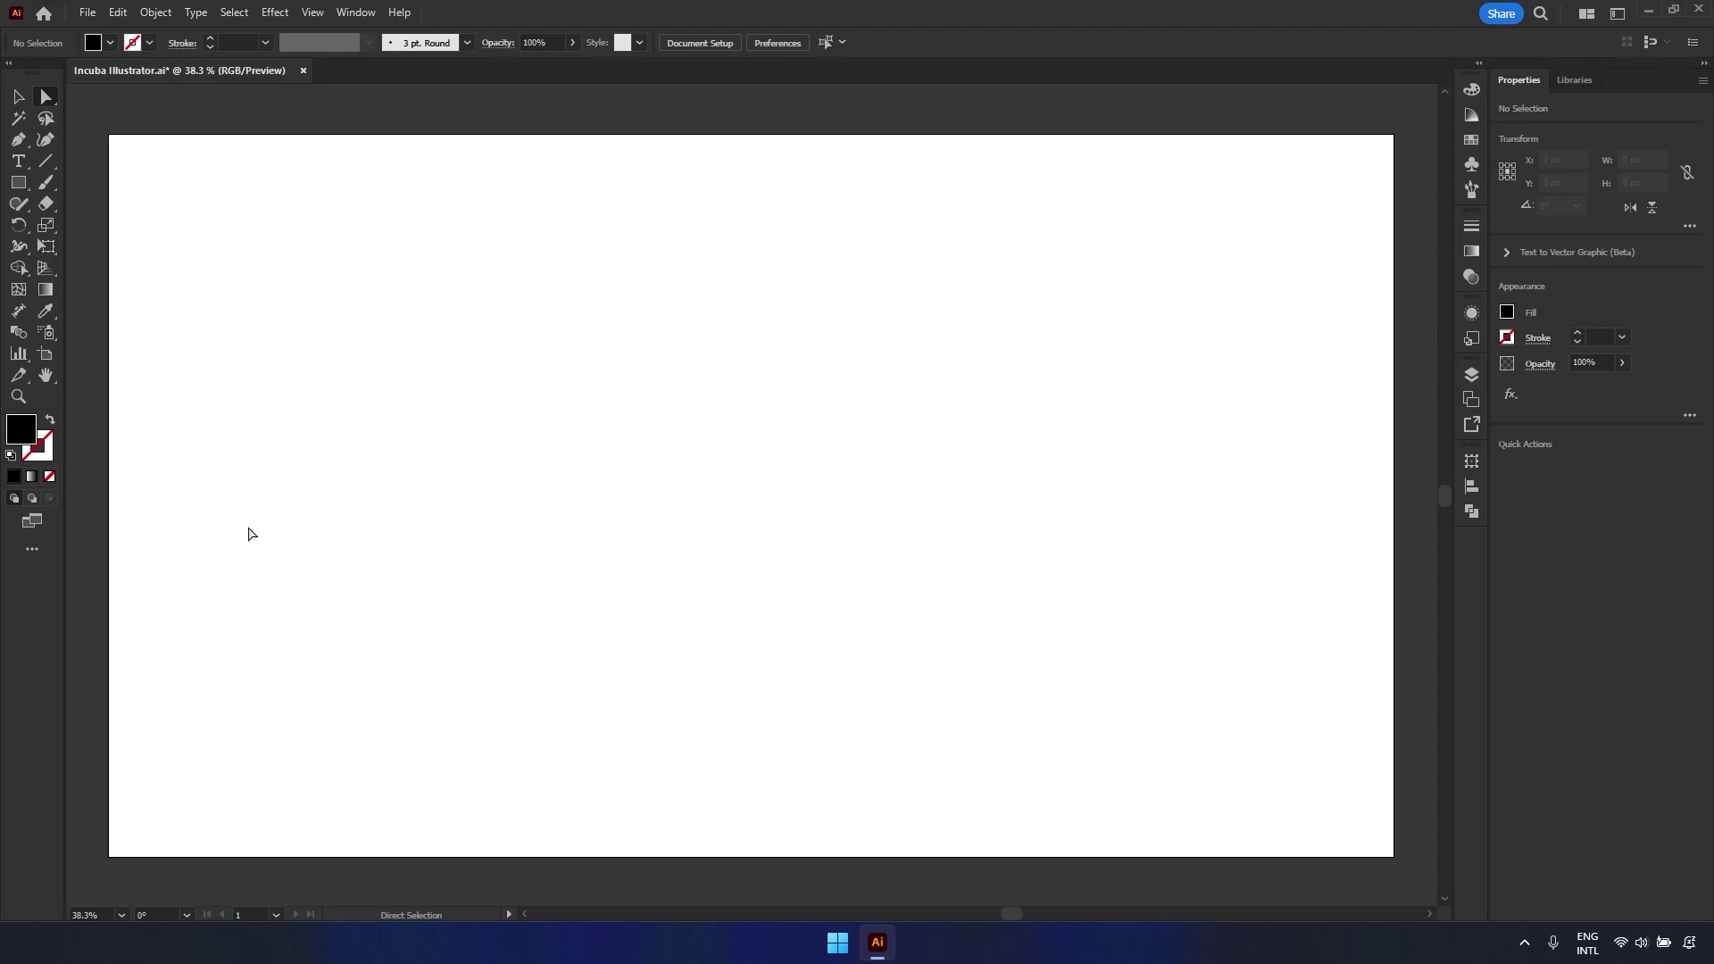
# - Add the point text "abc" and center it horizontally and vertically on the artboard
pyautogui.press('t')
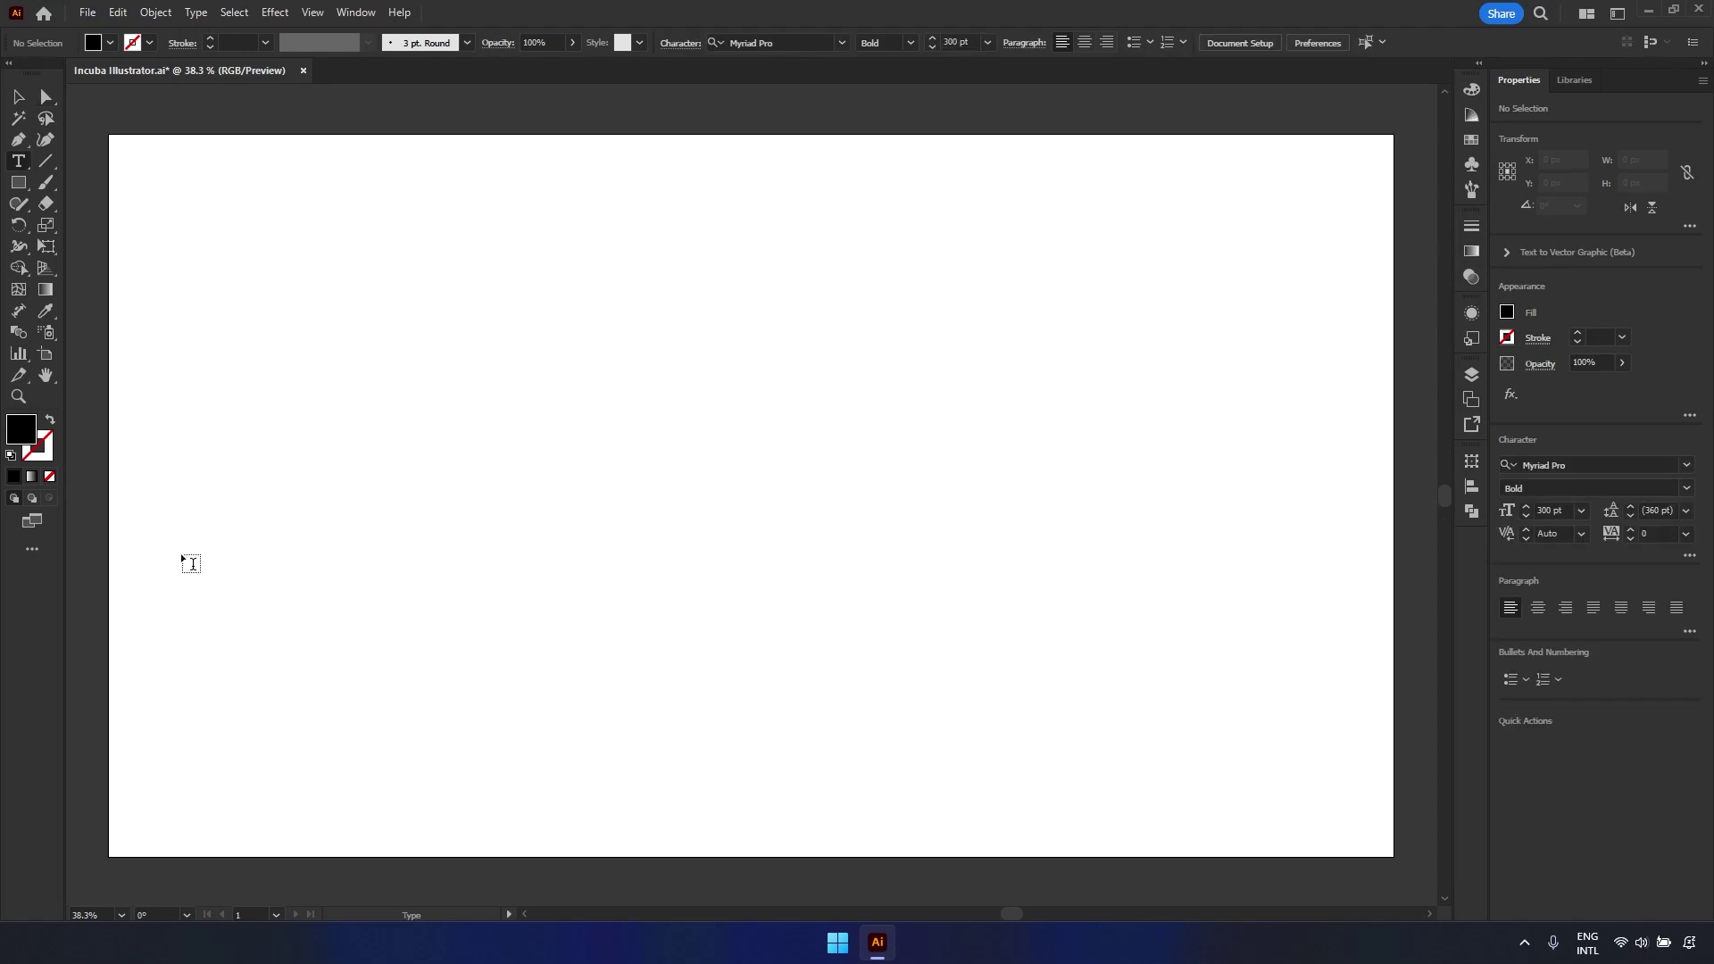
pyautogui.click(180, 558)
pyautogui.write('abc')
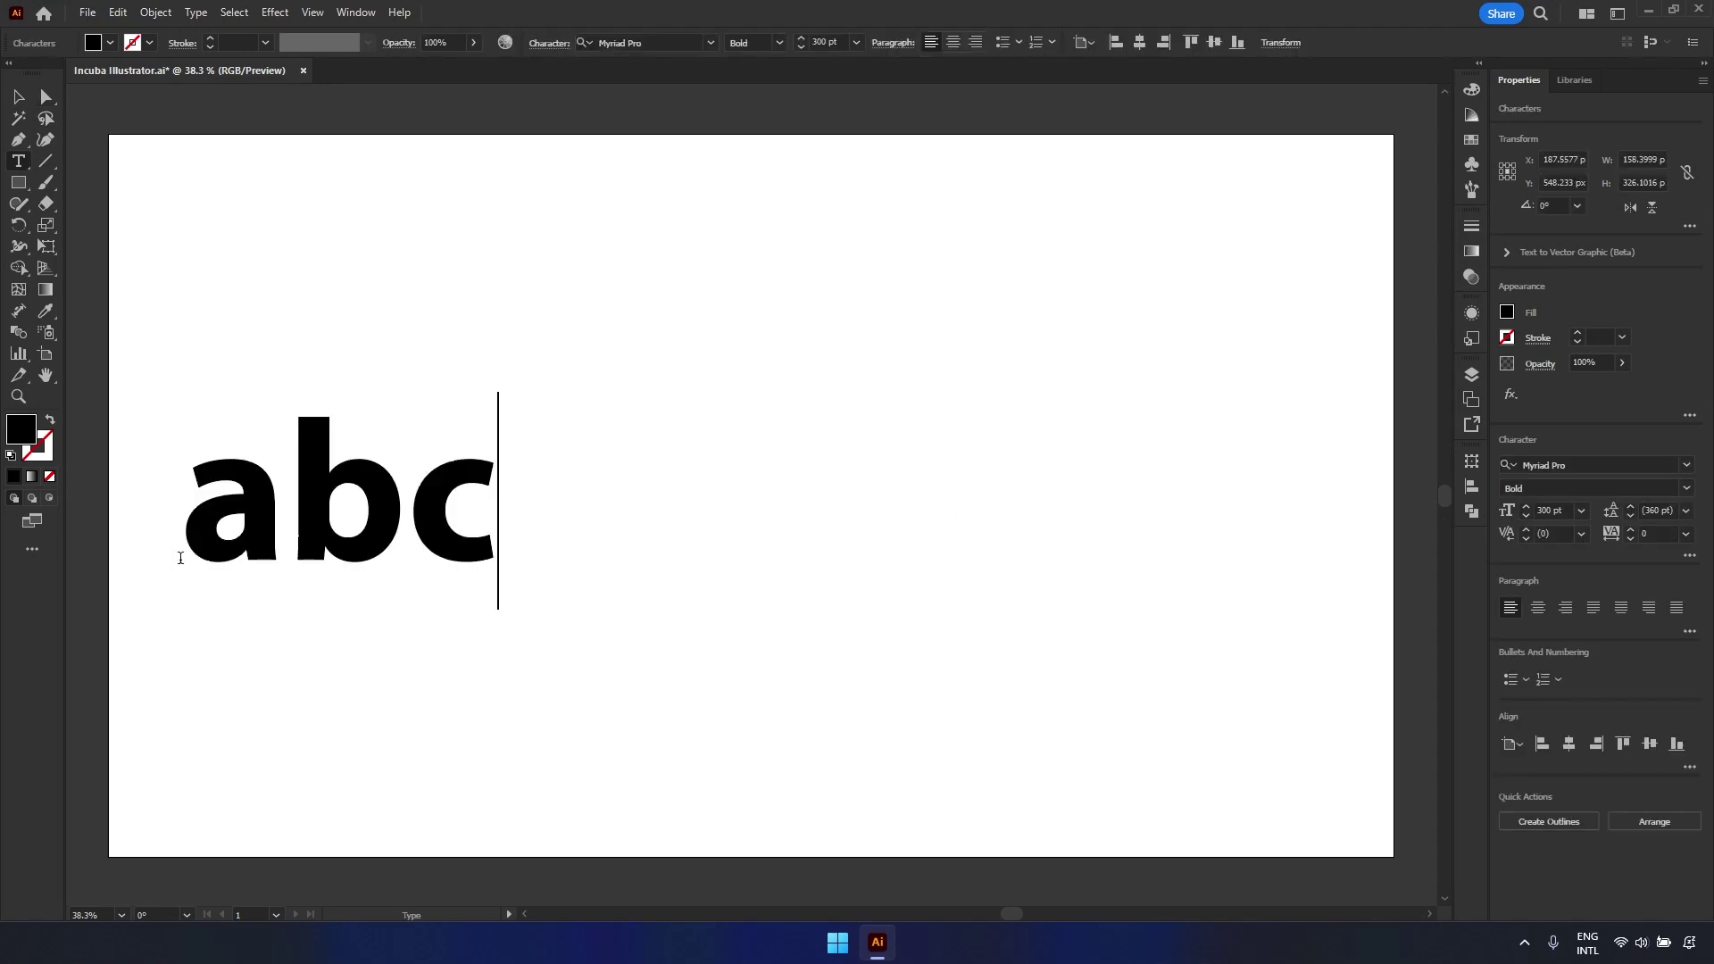
pyautogui.press('Escape')
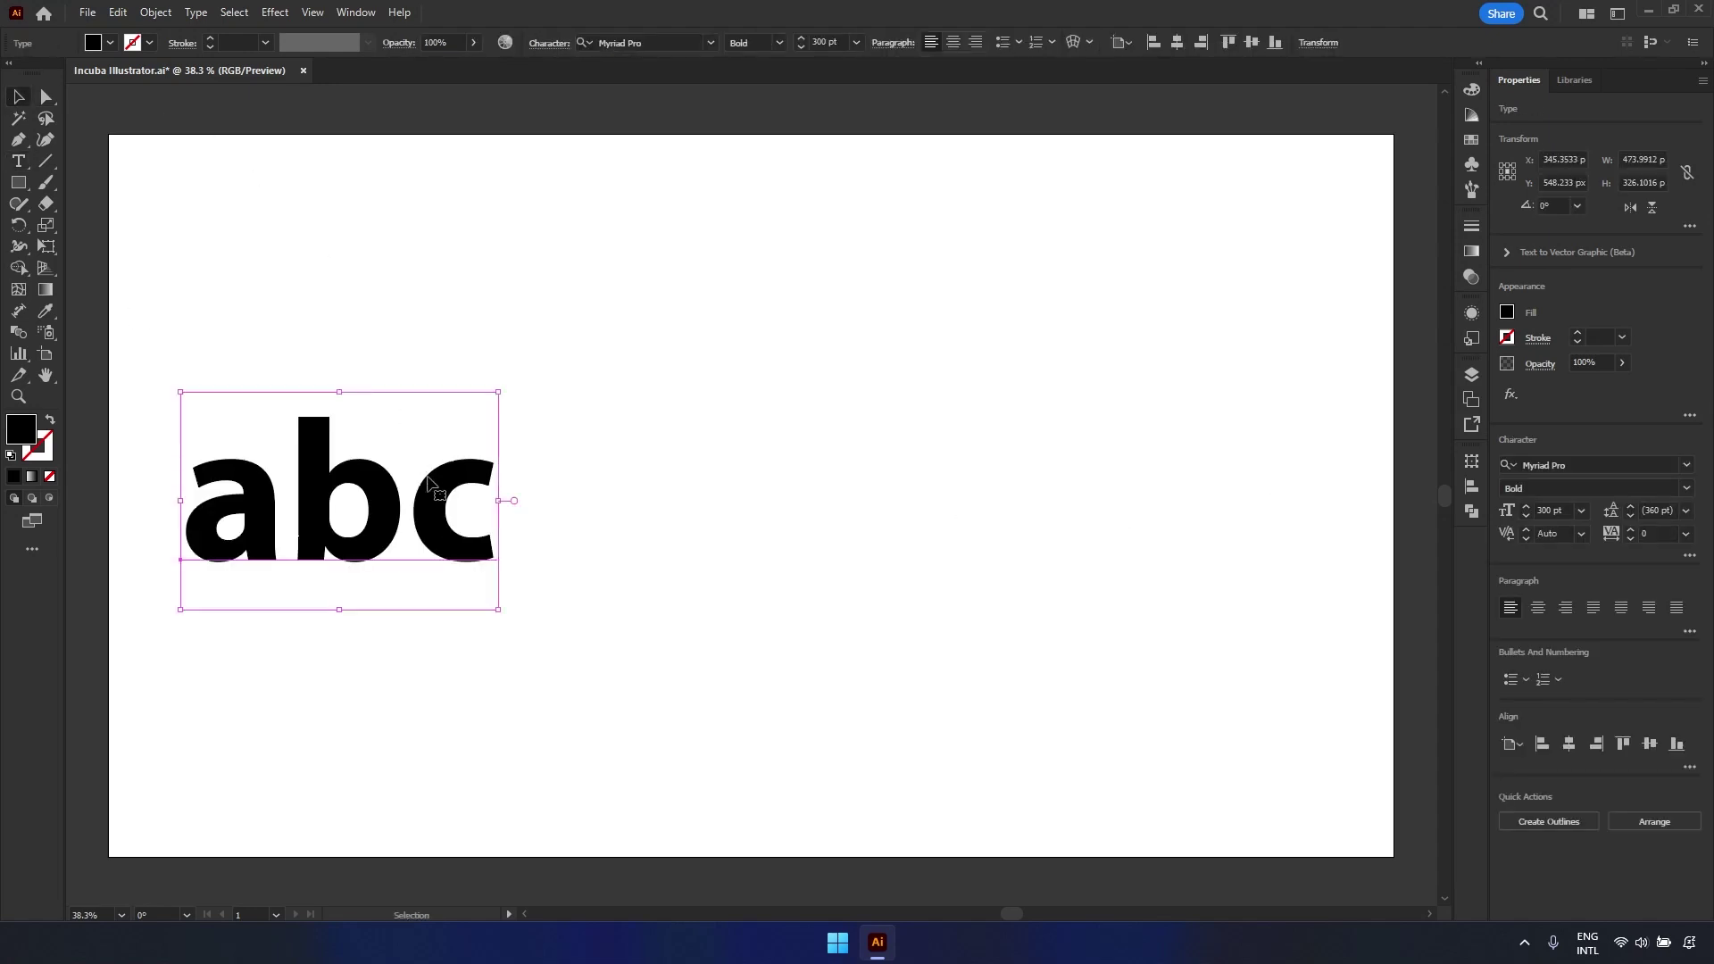
pyautogui.click(1649, 744)
pyautogui.click(1569, 745)
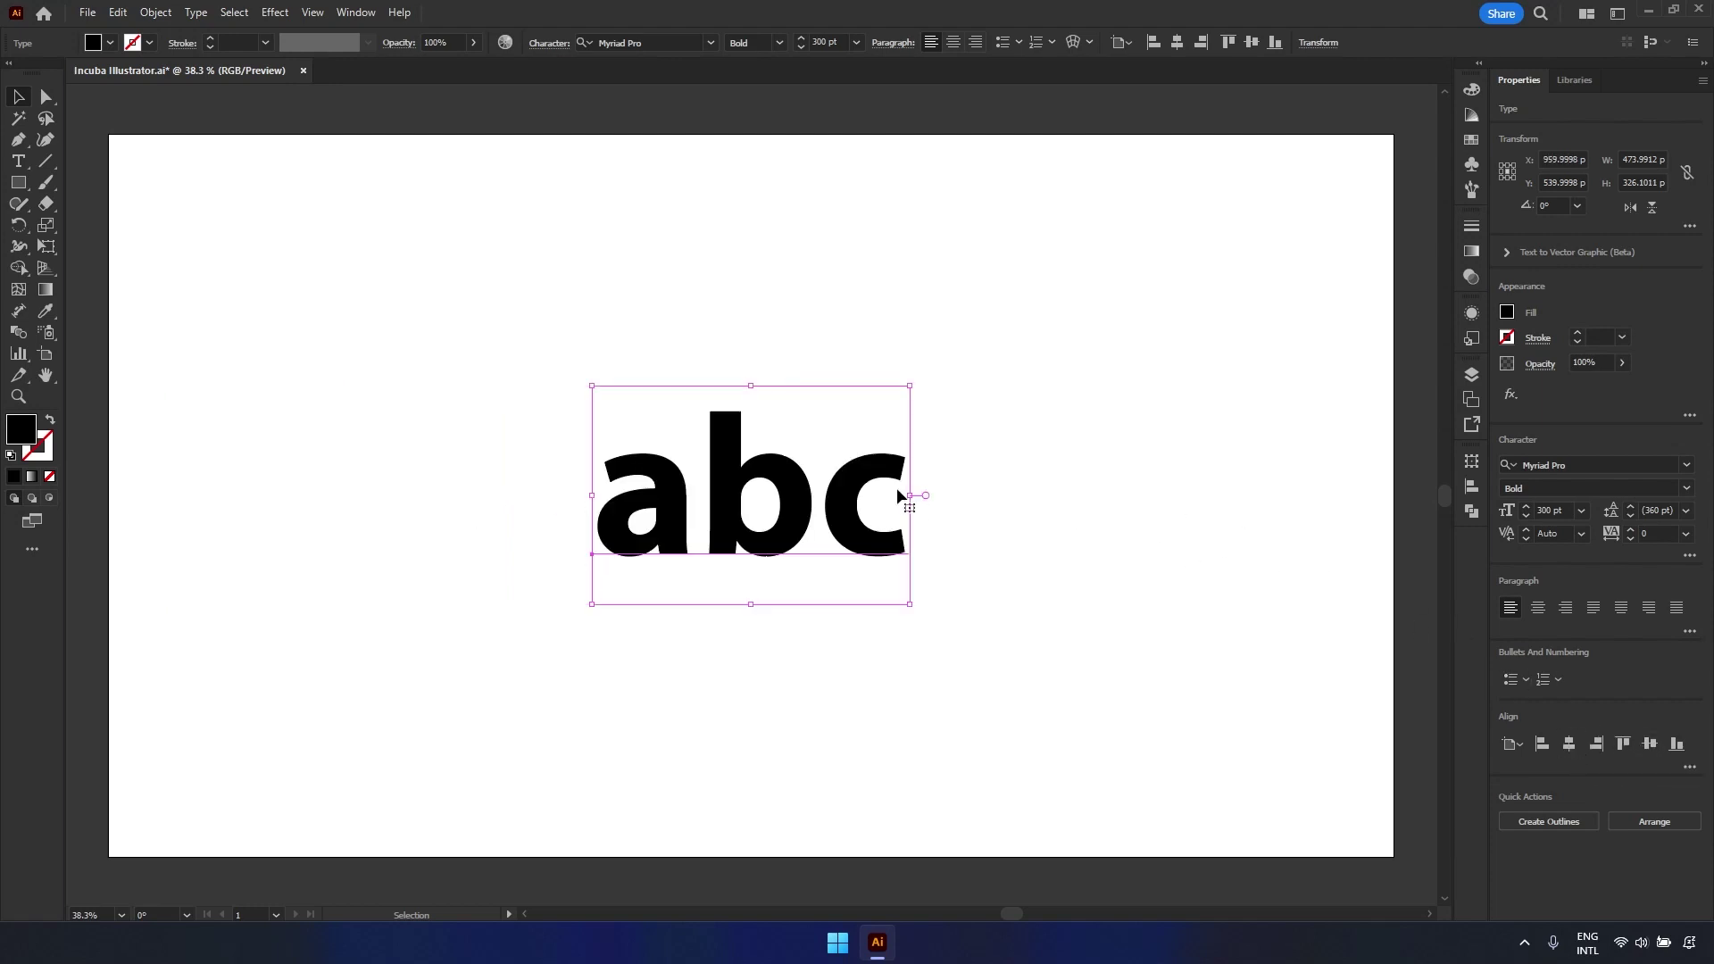
# - Convert the "abc" text to outlines and check the letter b's anchor points with the Direct Selection tool
pyautogui.rightClick(848, 498)
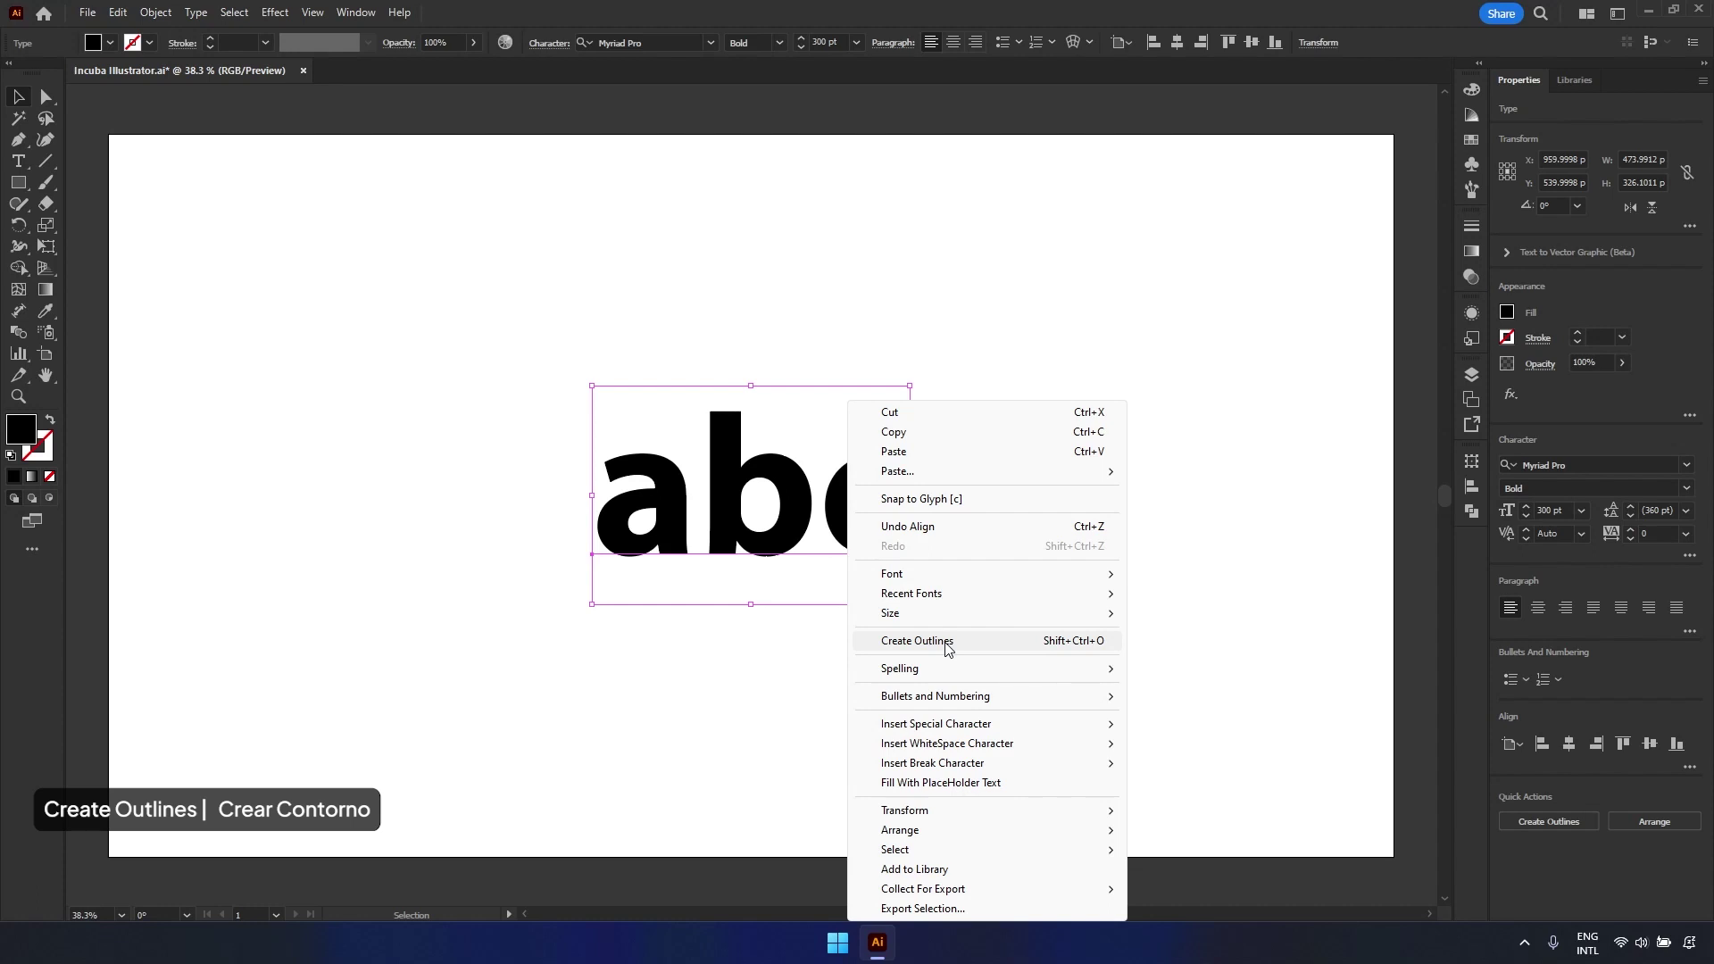
pyautogui.click(916, 641)
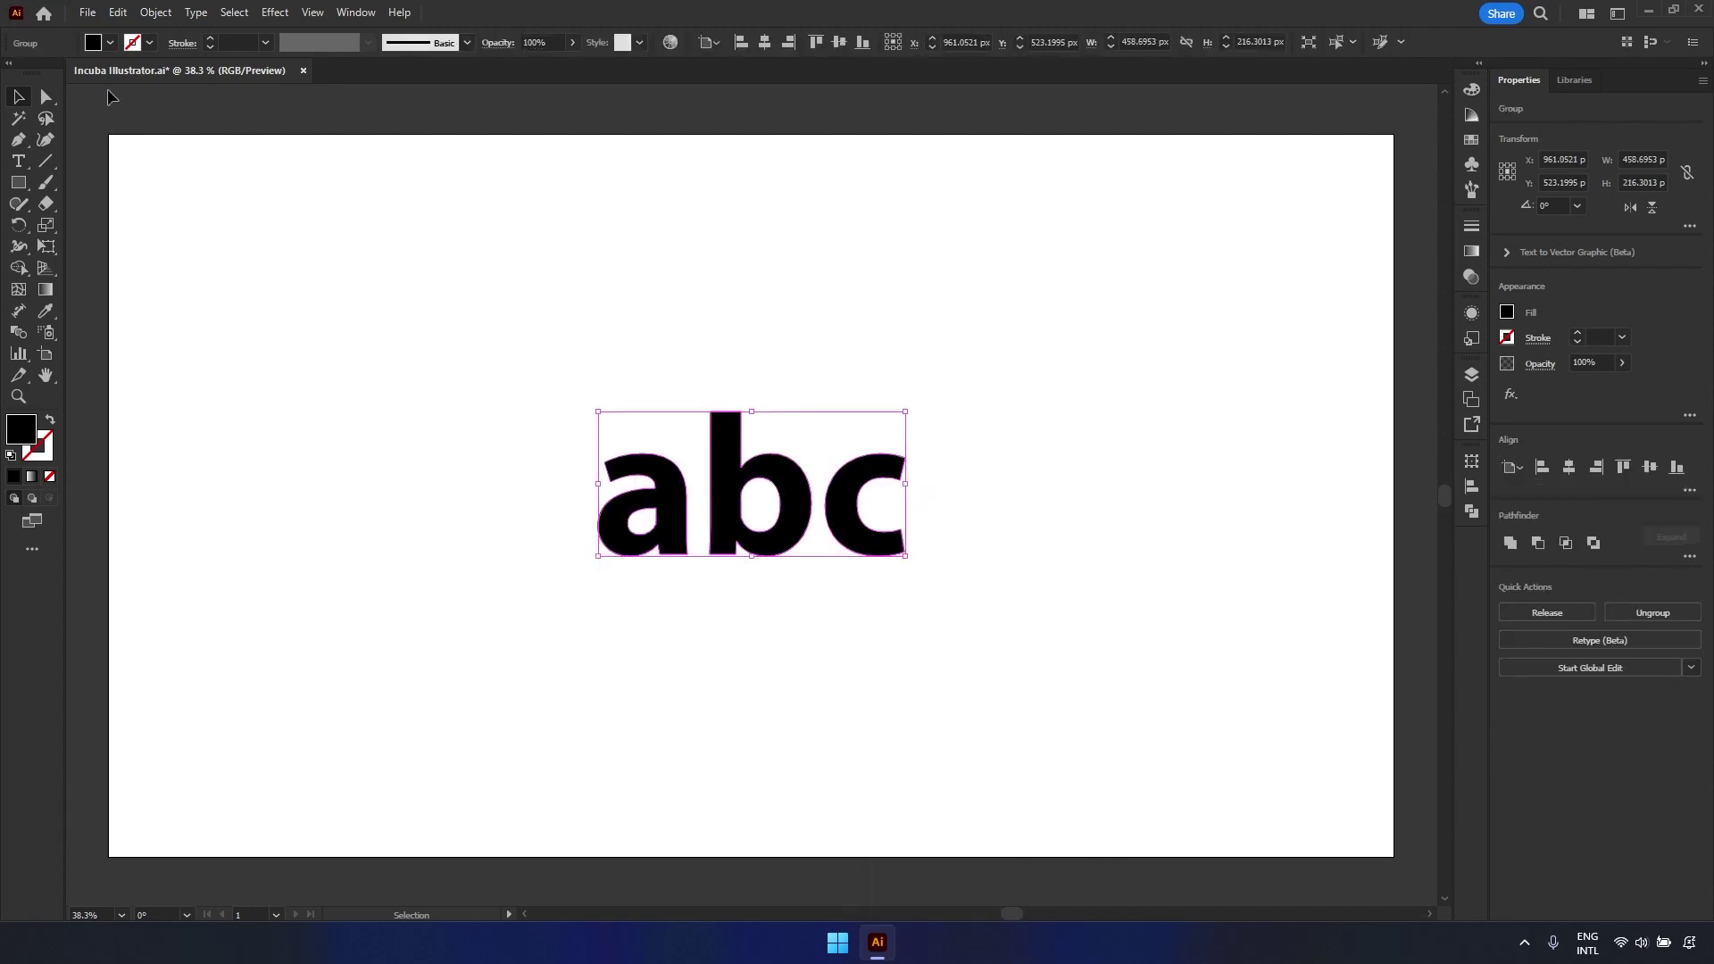
pyautogui.click(47, 97)
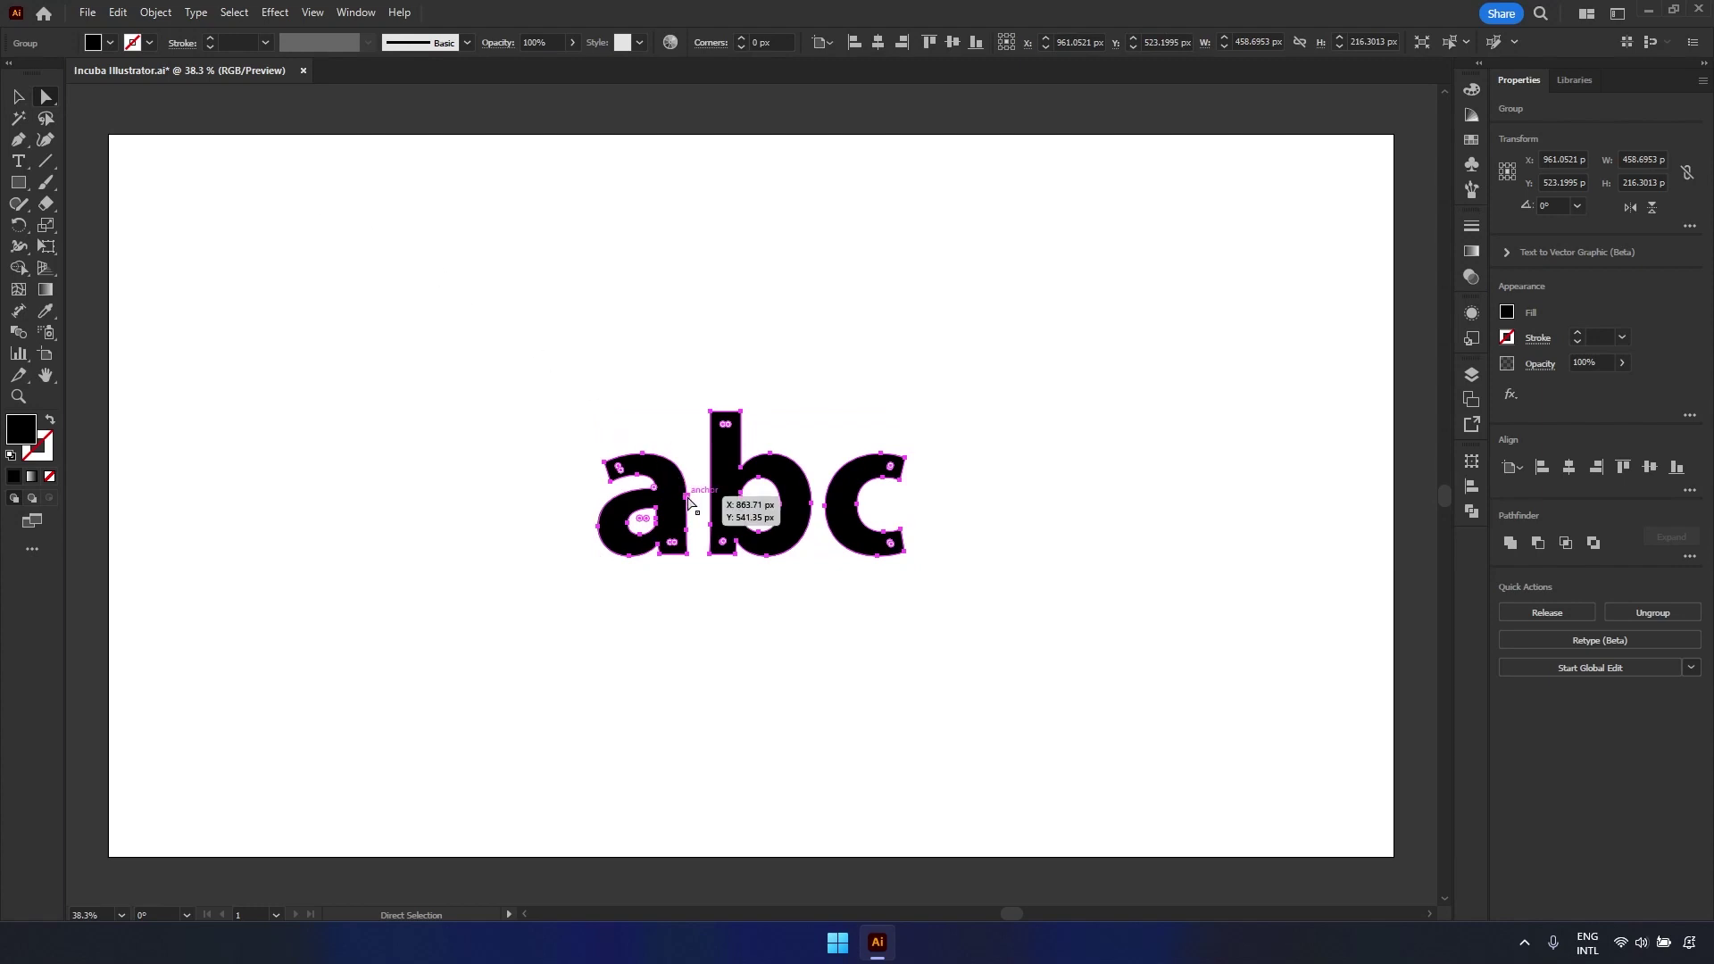
pyautogui.moveTo(694, 396); pyautogui.dragTo(728, 416)
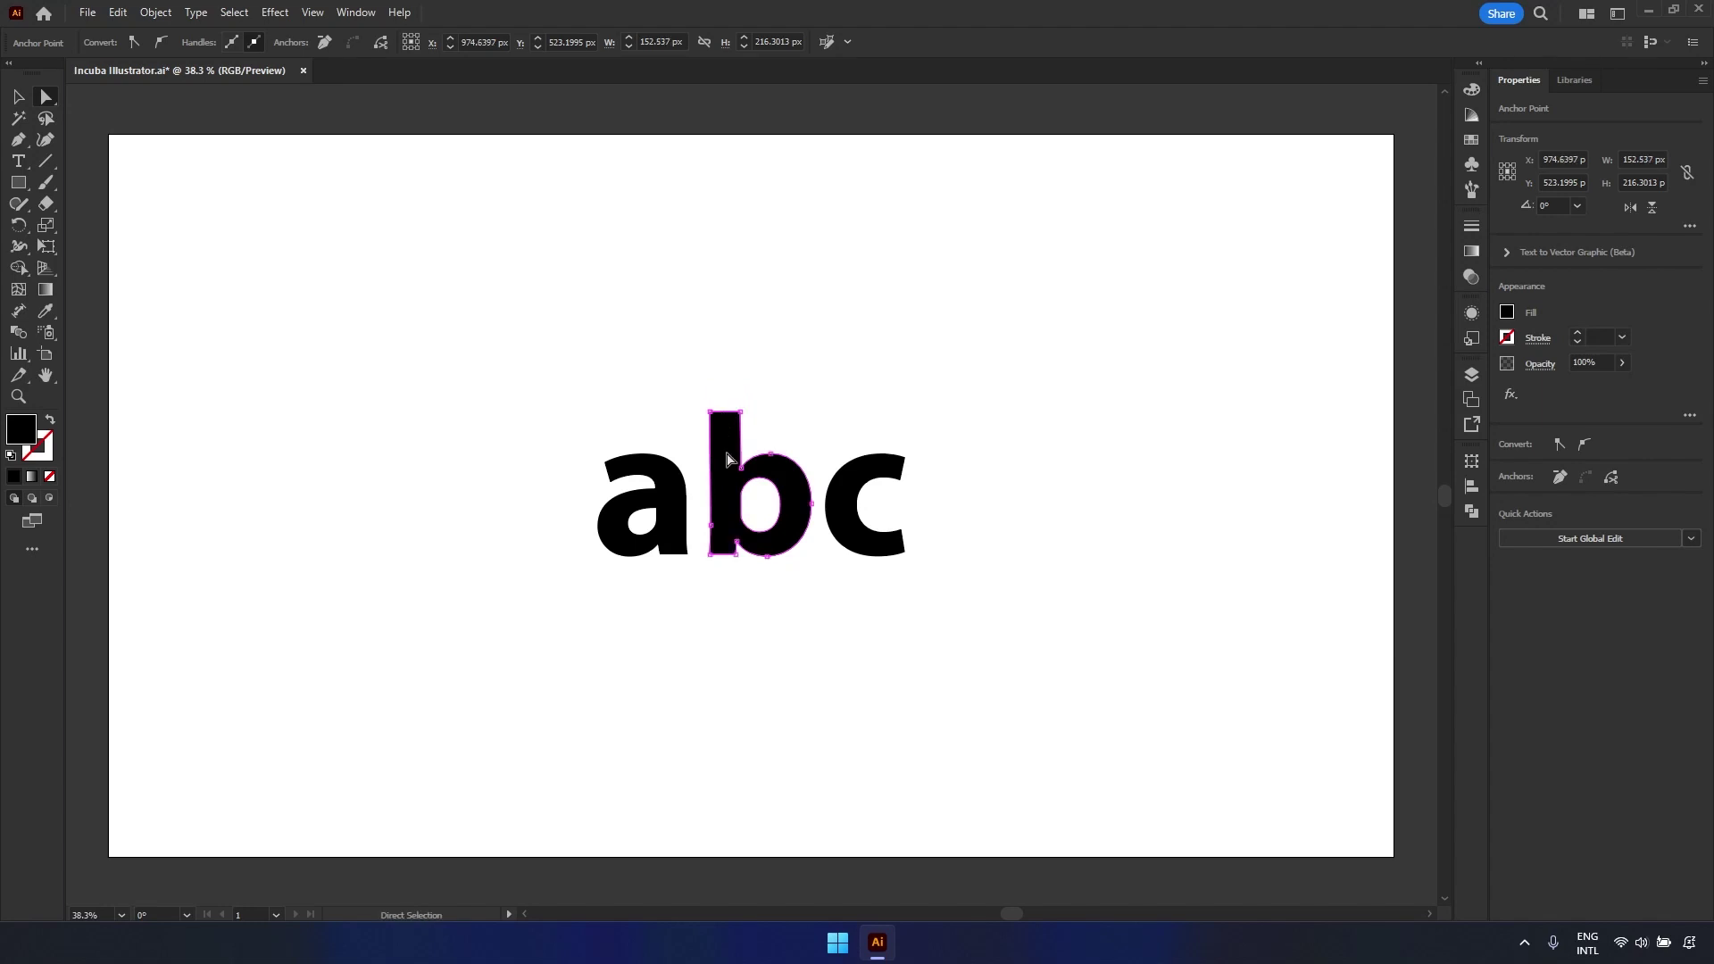
pyautogui.click(982, 631)
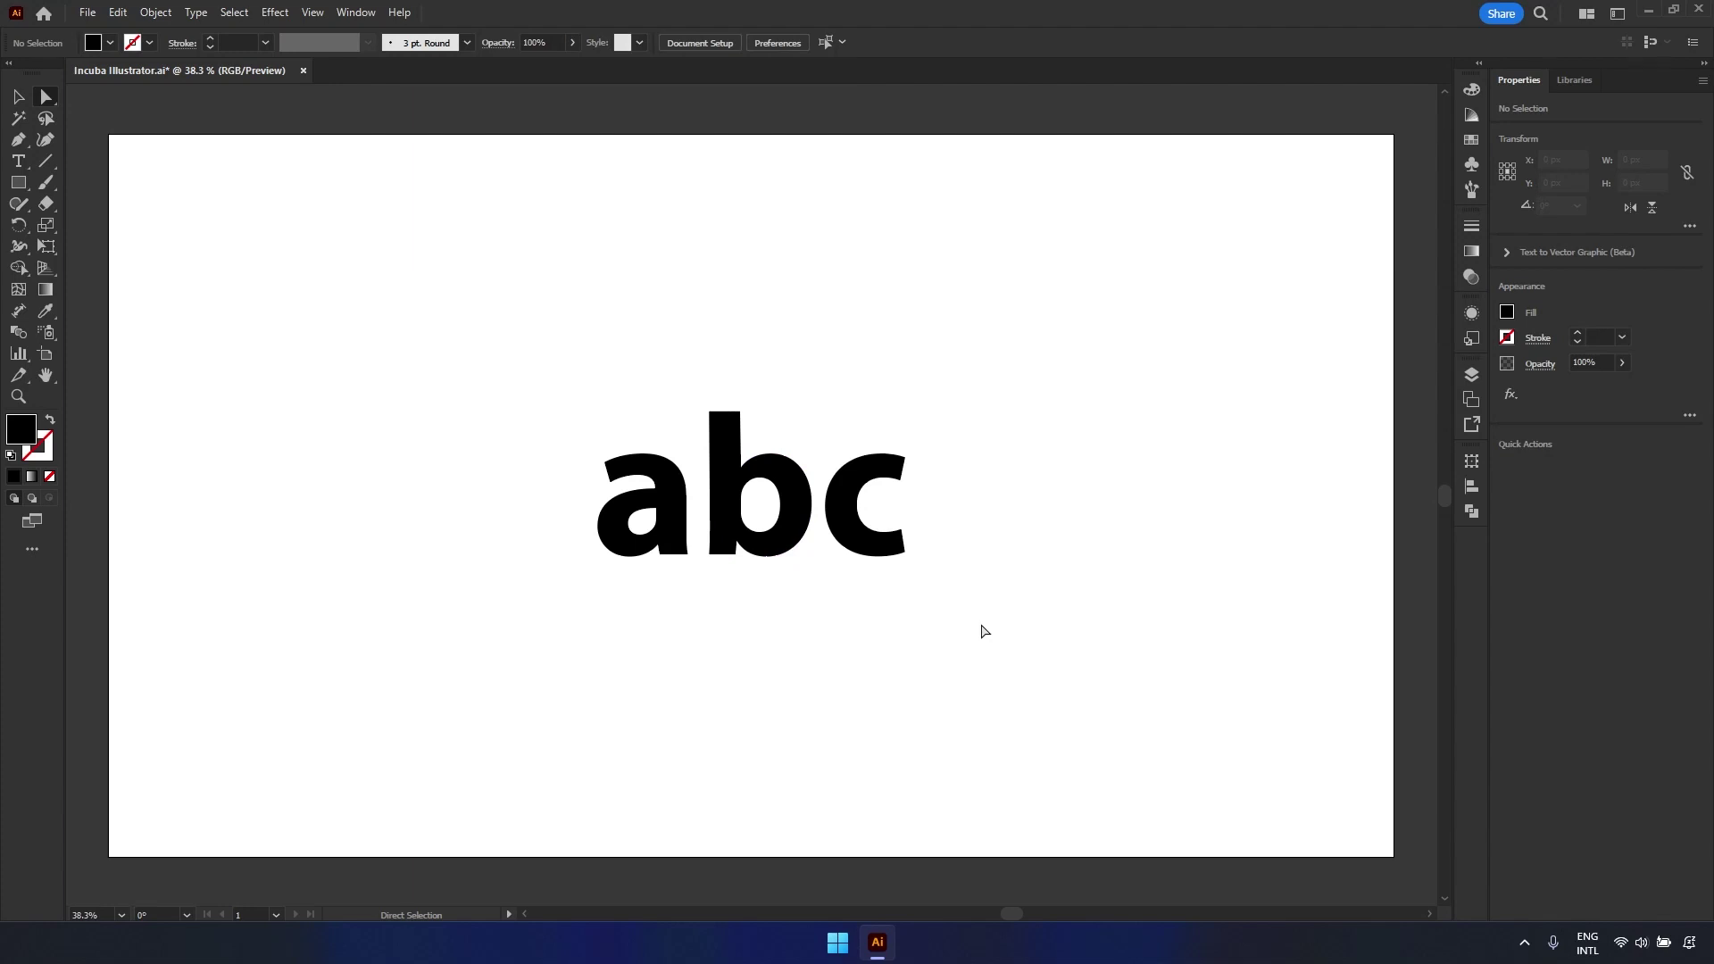
# - Draw a dark blue rectangle of about 928 by 468 px covering the abc letters
pyautogui.click(19, 183)
pyautogui.click(1507, 312)
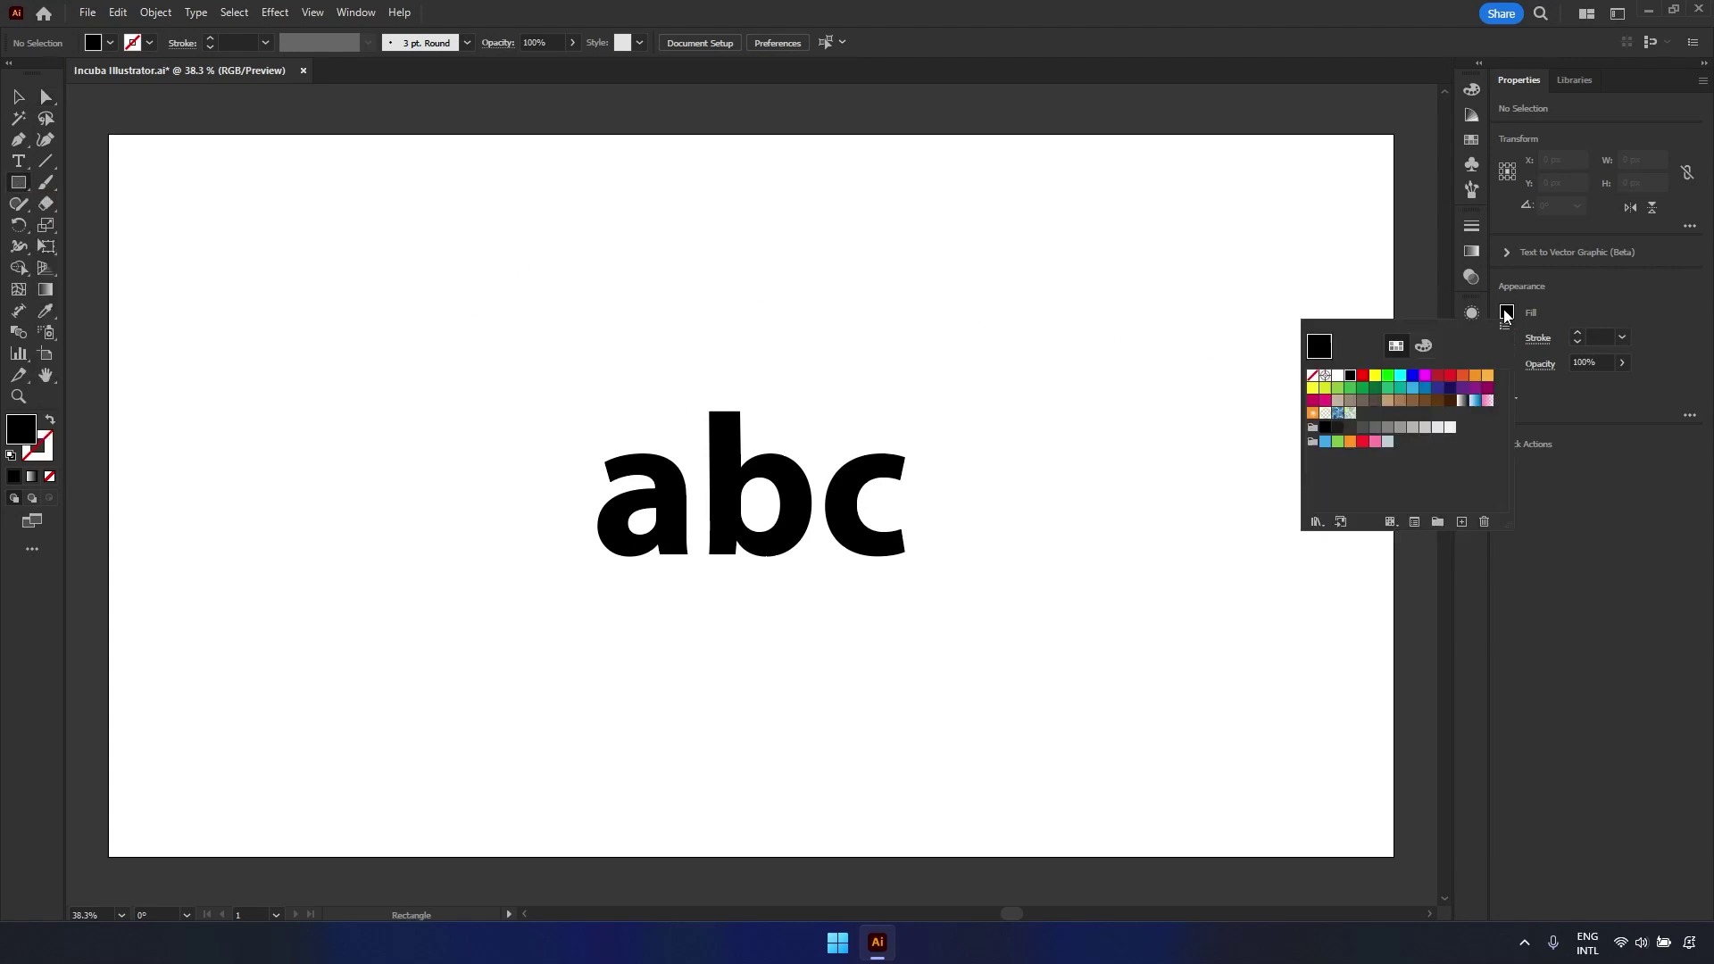
pyautogui.click(1437, 388)
pyautogui.click(510, 371)
pyautogui.moveTo(456, 344)
pyautogui.mouseDown()
pyautogui.moveTo(560, 413)
pyautogui.moveTo(1078, 656)
pyautogui.mouseUp()
# - Cut the letters a, b and c out of the blue rectangle with the Shape Builder tool
pyautogui.press('v')
pyautogui.moveTo(1170, 238); pyautogui.dragTo(319, 734)
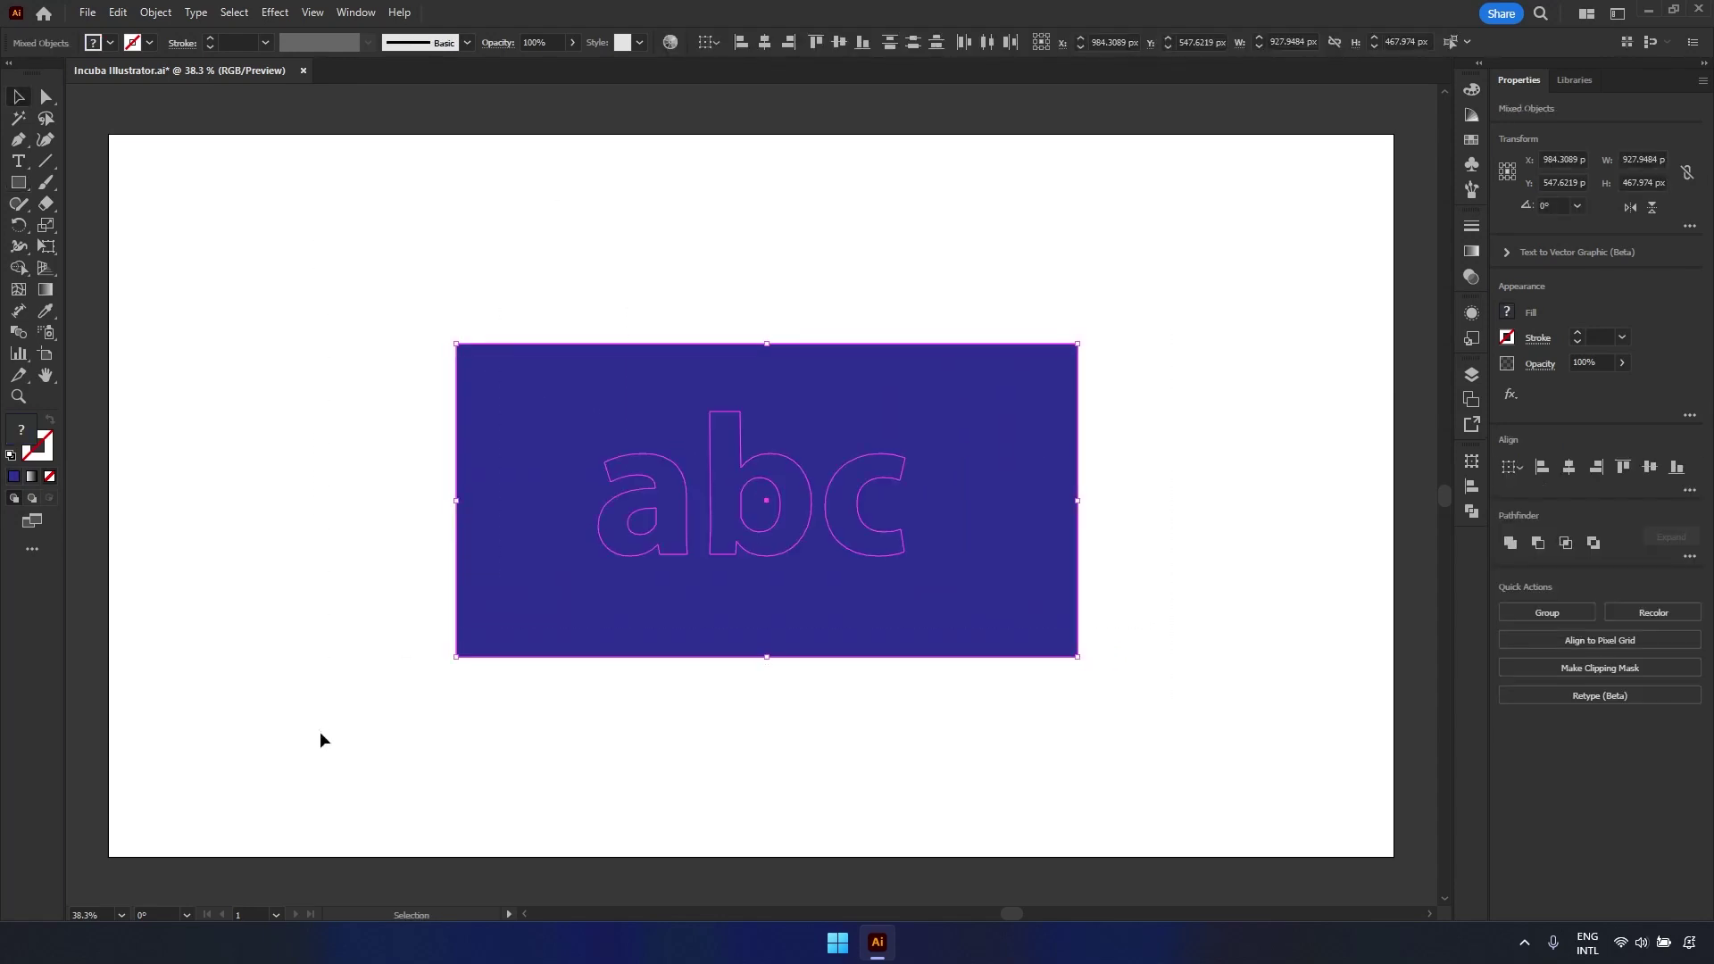
pyautogui.click(18, 268)
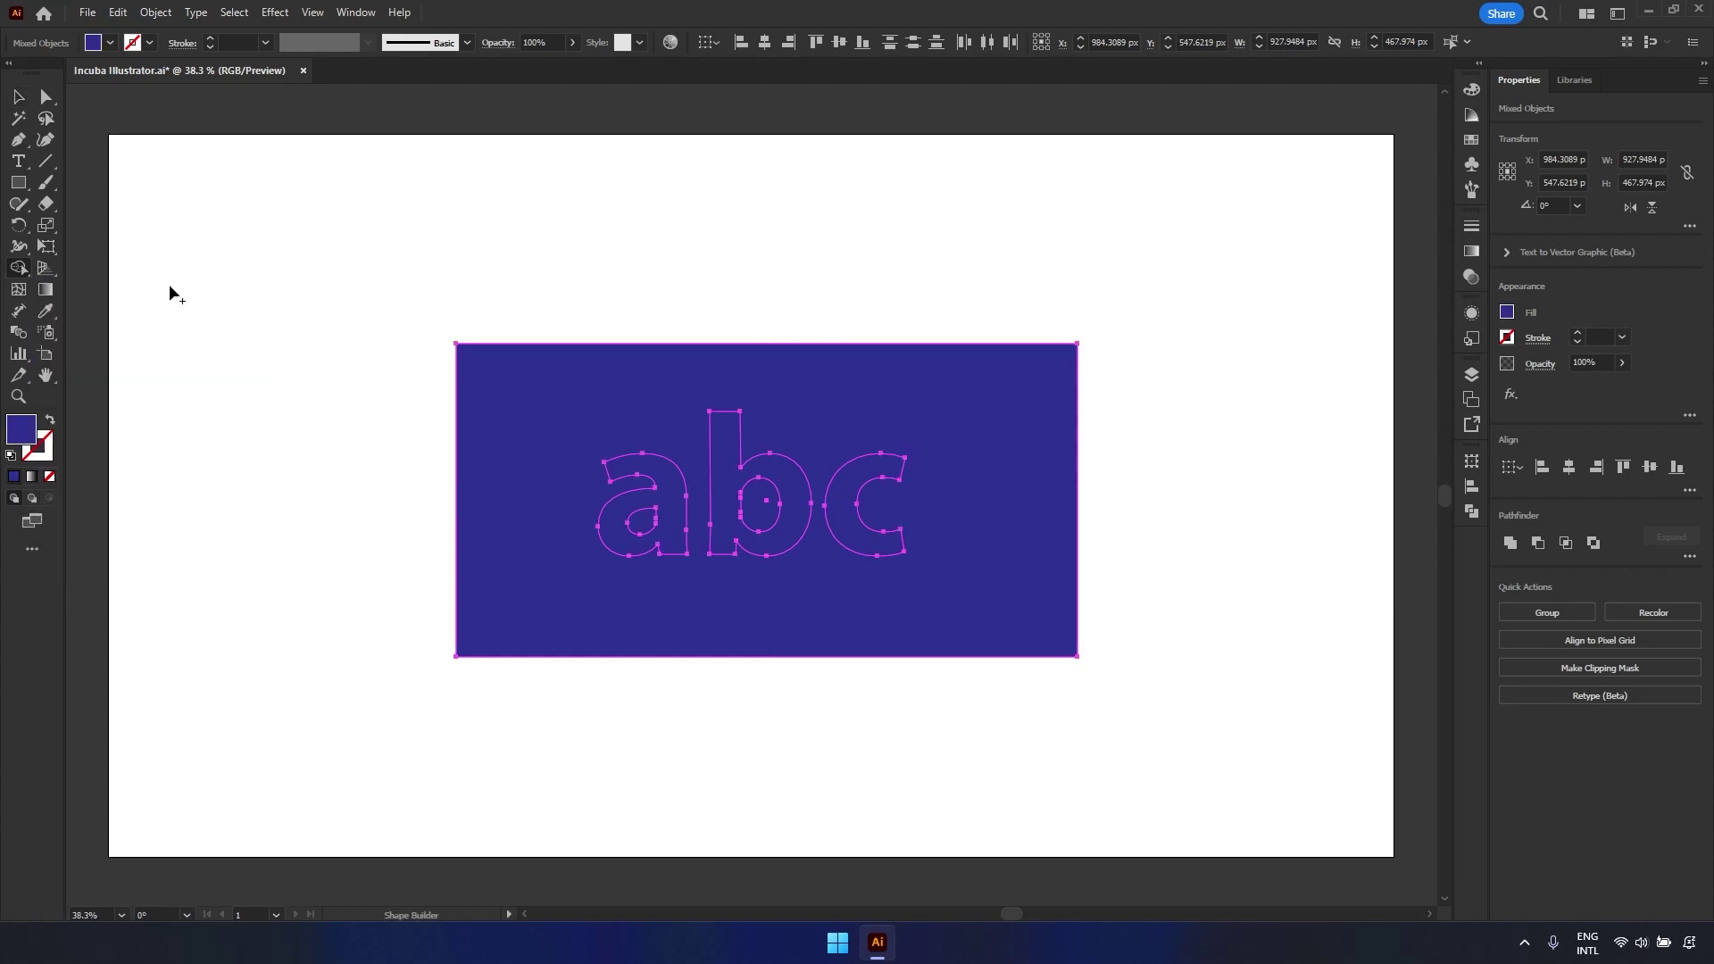
pyautogui.keyDown('alt'); pyautogui.click(853, 484); pyautogui.keyUp('alt')
pyautogui.keyDown('alt'); pyautogui.click(785, 491); pyautogui.keyUp('alt')
pyautogui.keyDown('alt'); pyautogui.click(671, 518); pyautogui.keyUp('alt')
pyautogui.click(18, 96)
pyautogui.click(1310, 771)
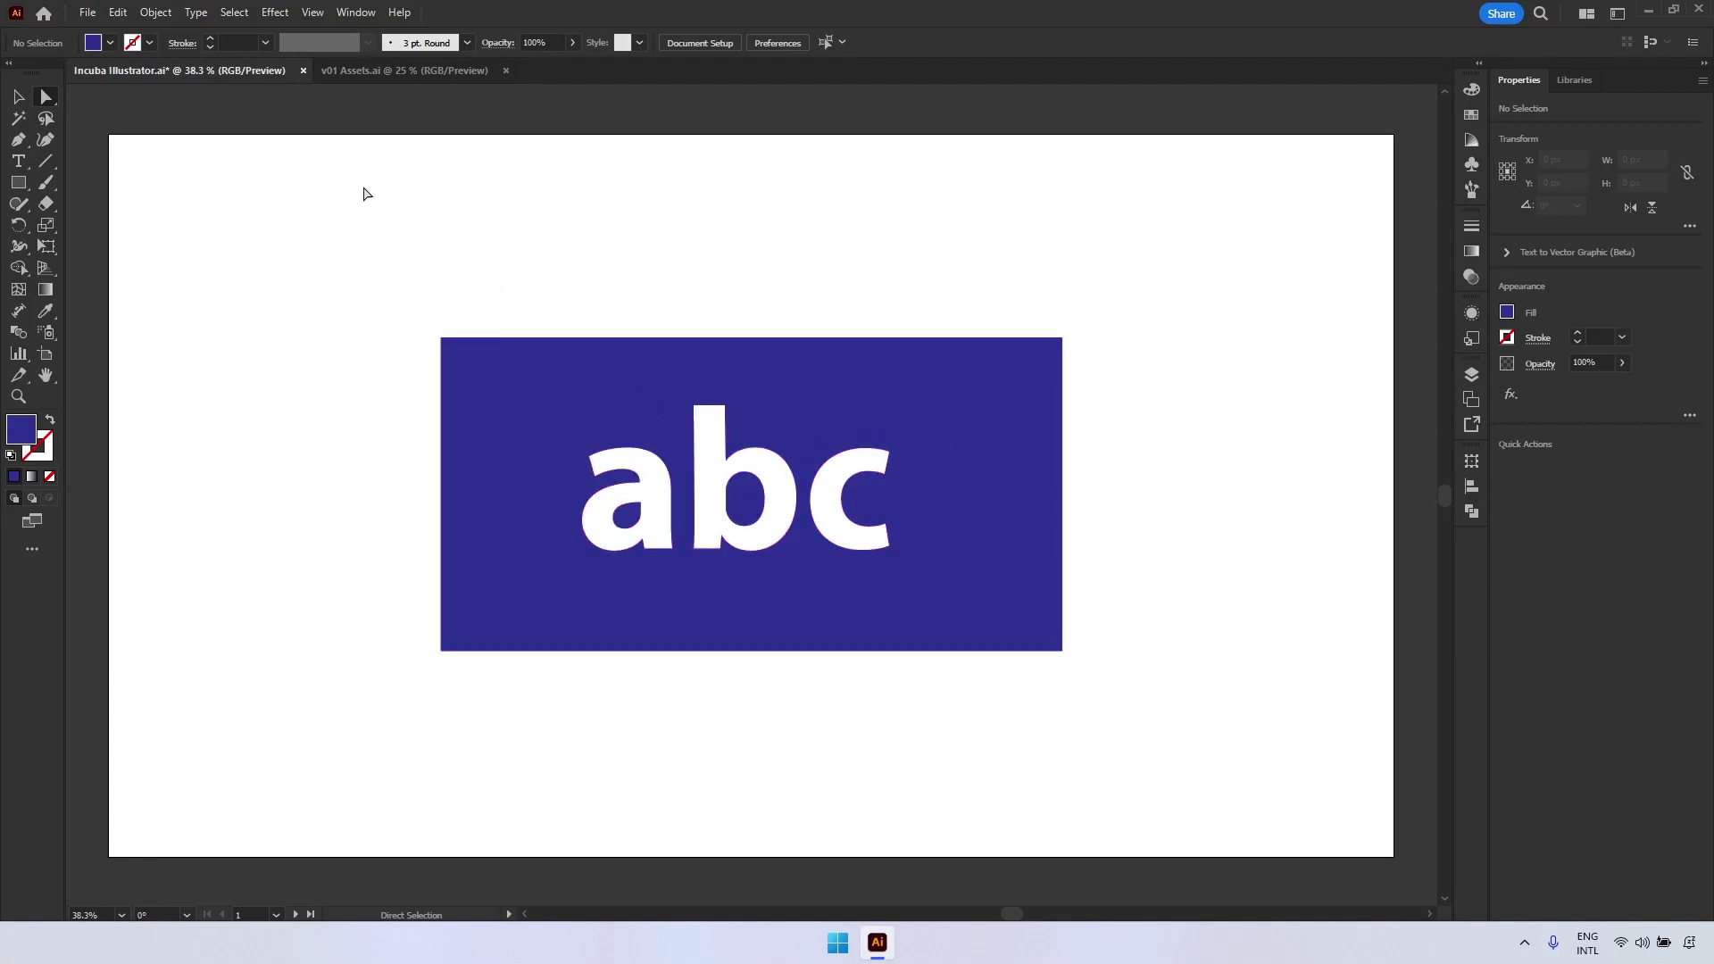
# - Set up an Export As of the document in PNG format with the file name Incuba Illustrator.png
pyautogui.click(86, 16)
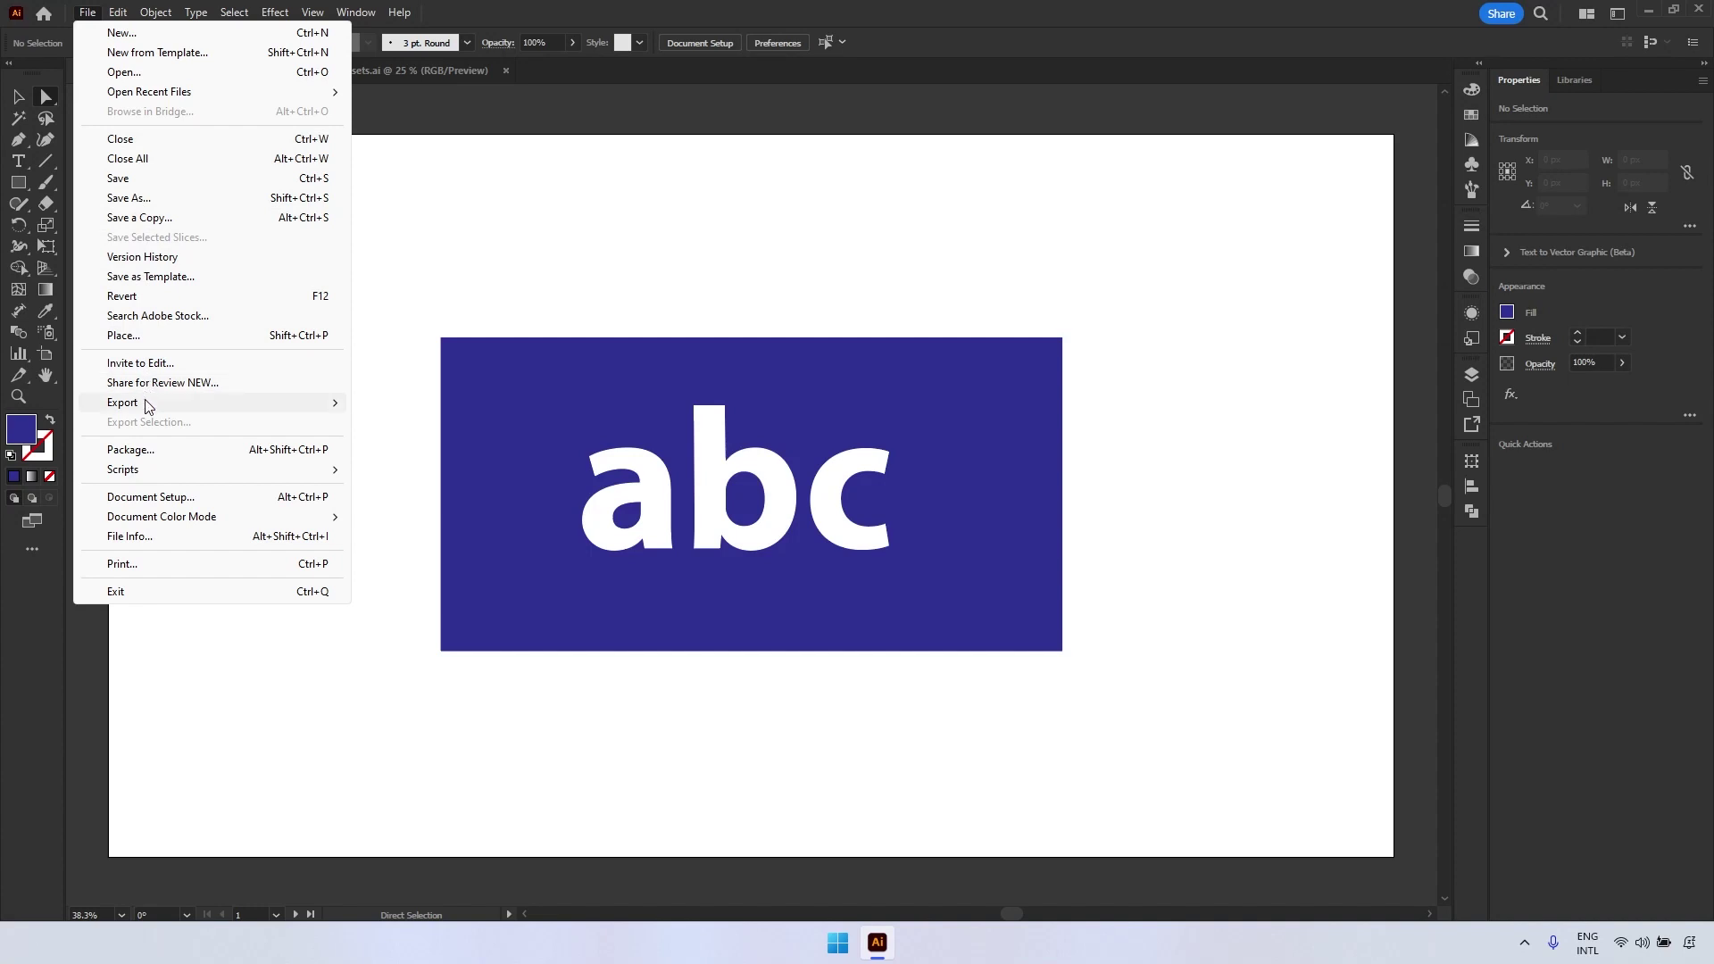
pyautogui.moveTo(185, 406)
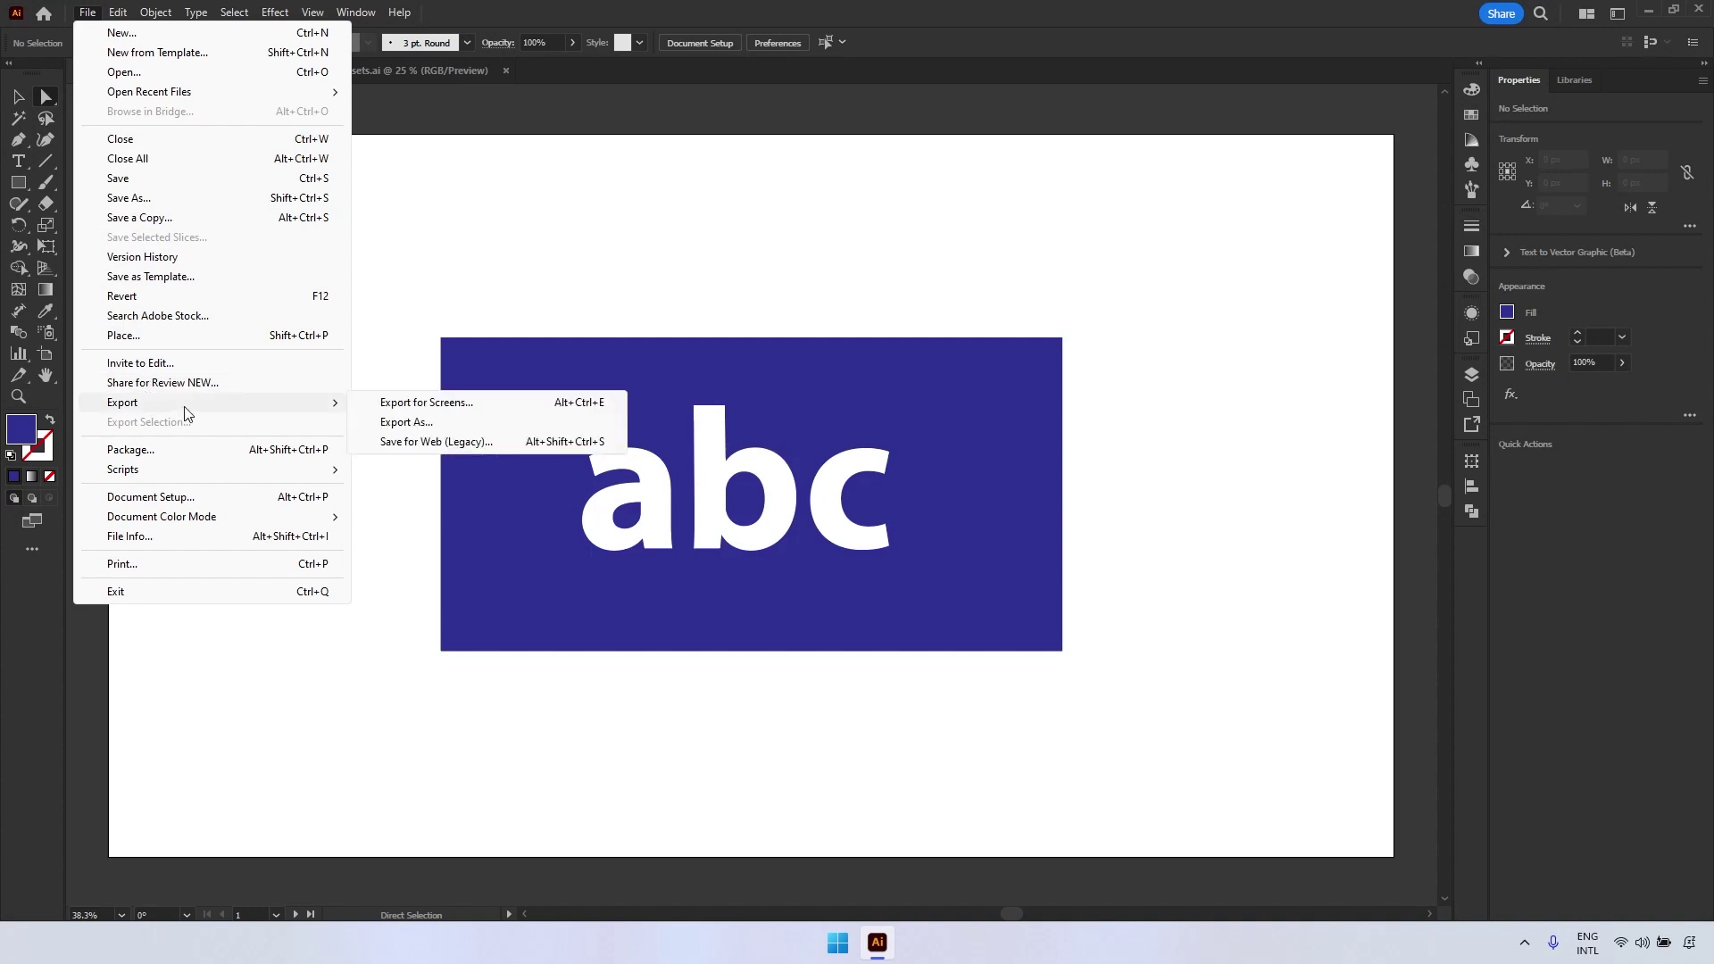
pyautogui.click(476, 424)
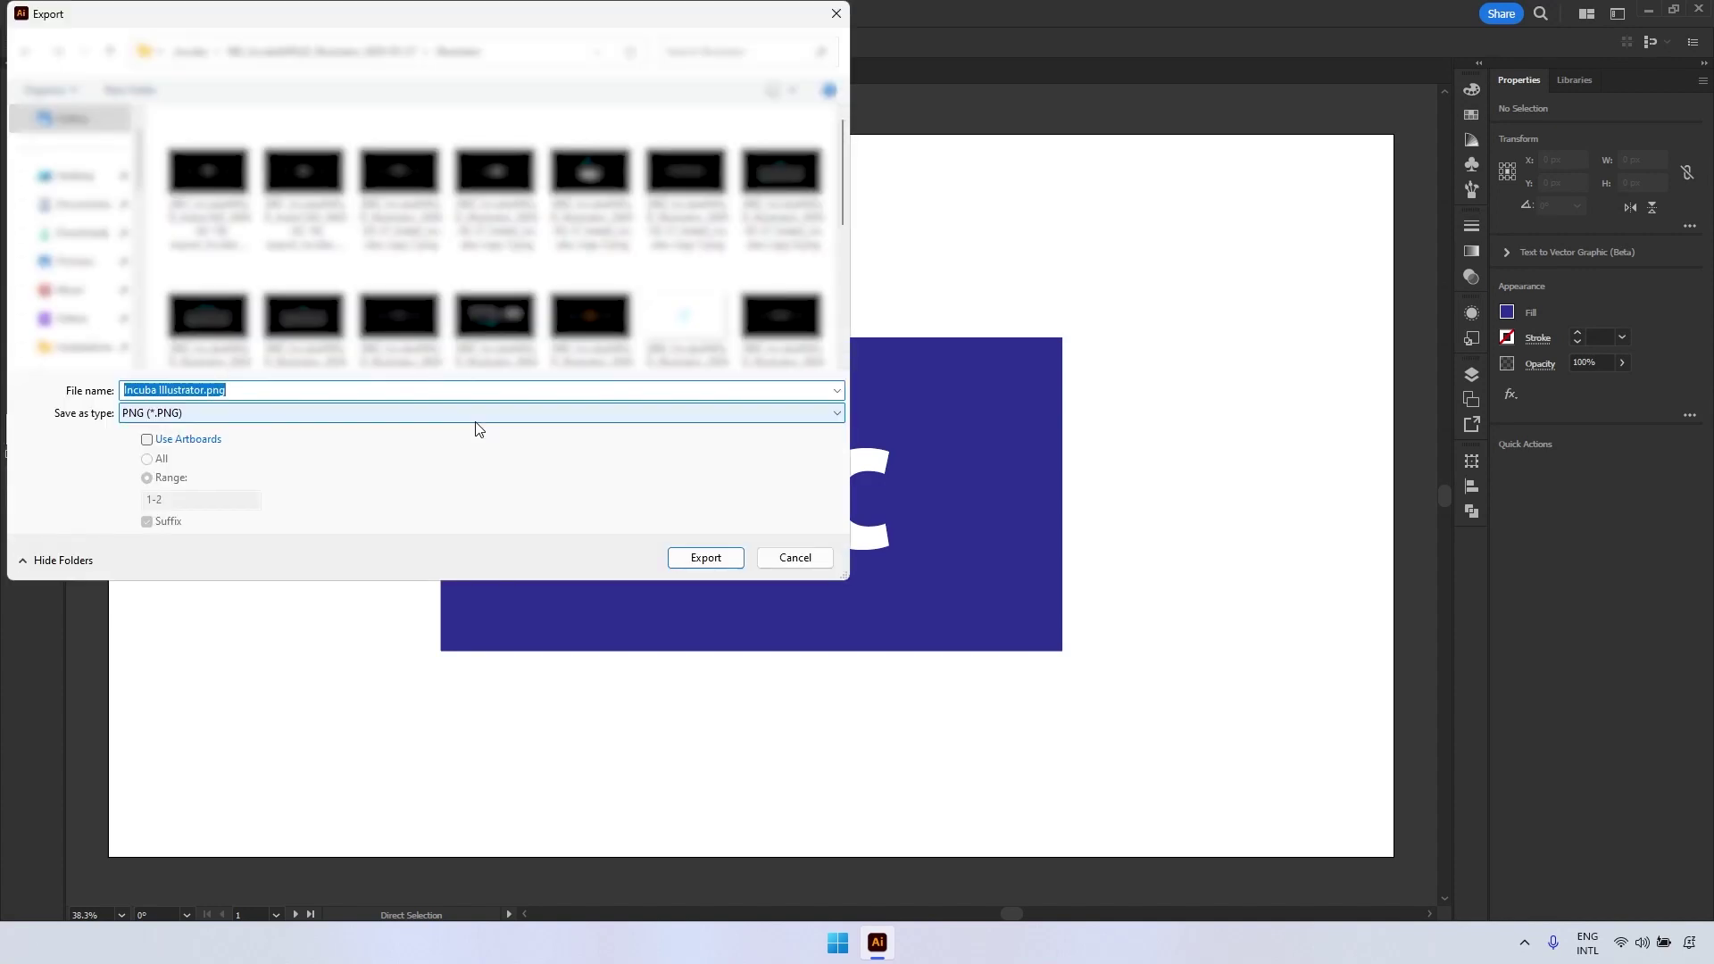
pyautogui.click(472, 415)
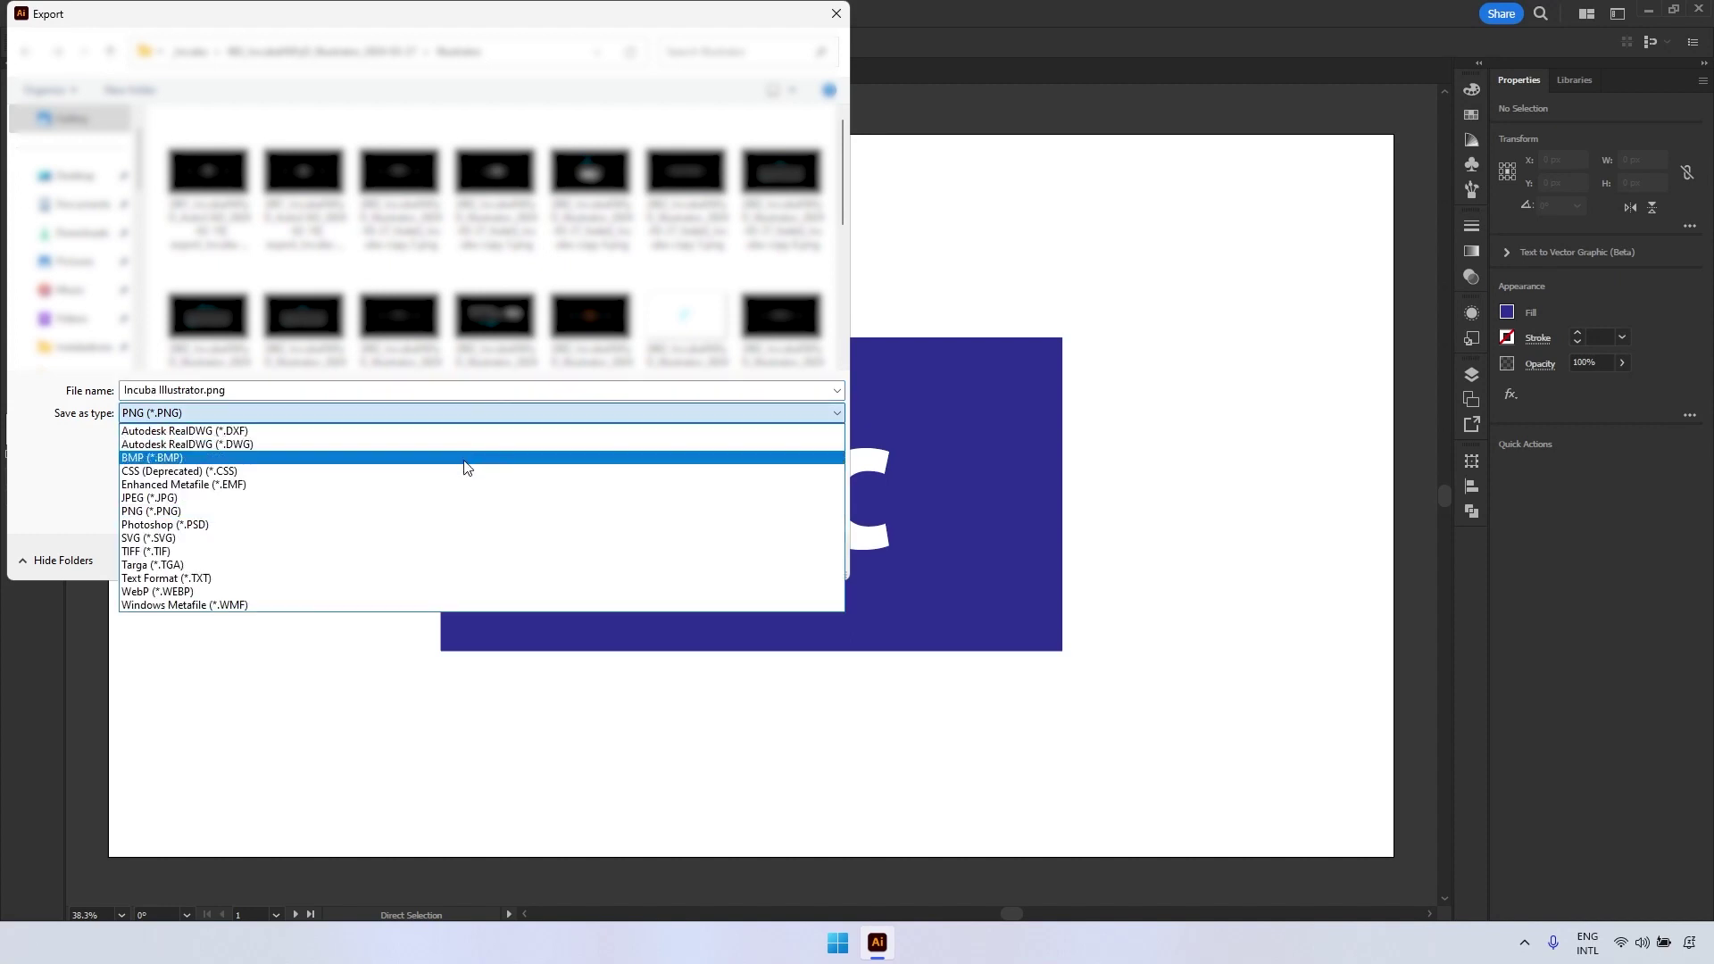
pyautogui.click(459, 511)
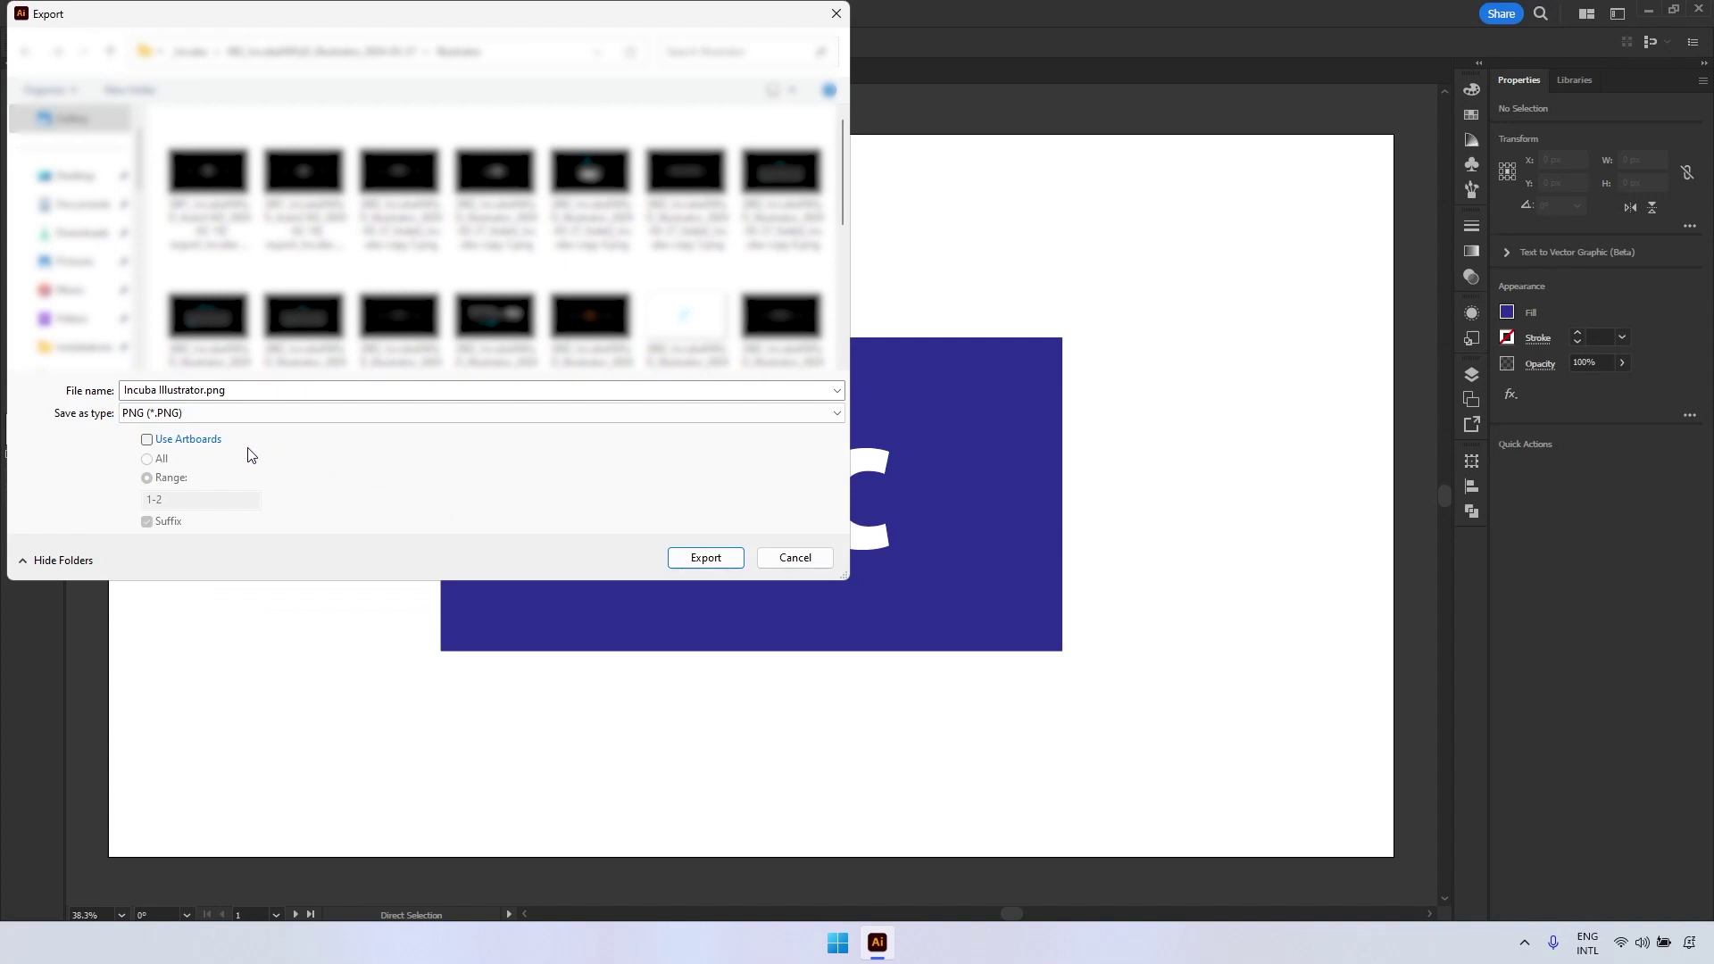
# - Limit the export to artboard 1 using the artboard range and export the PNG at High (300 ppi) with a white background
pyautogui.click(147, 440)
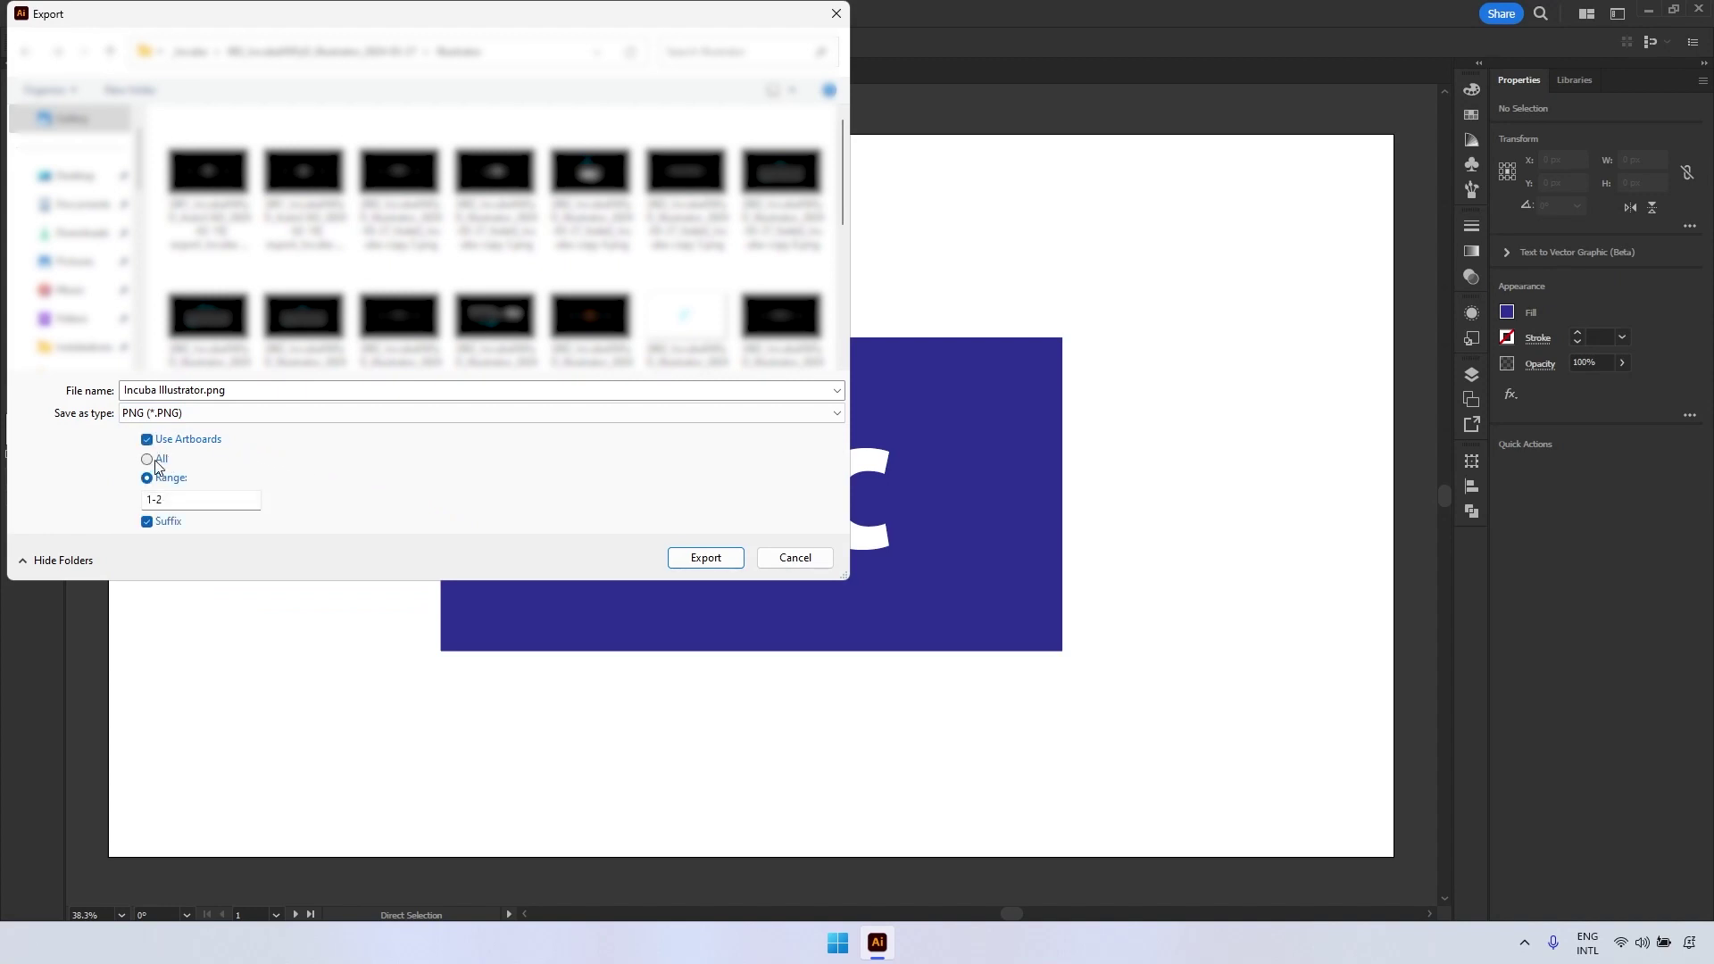
pyautogui.click(148, 460)
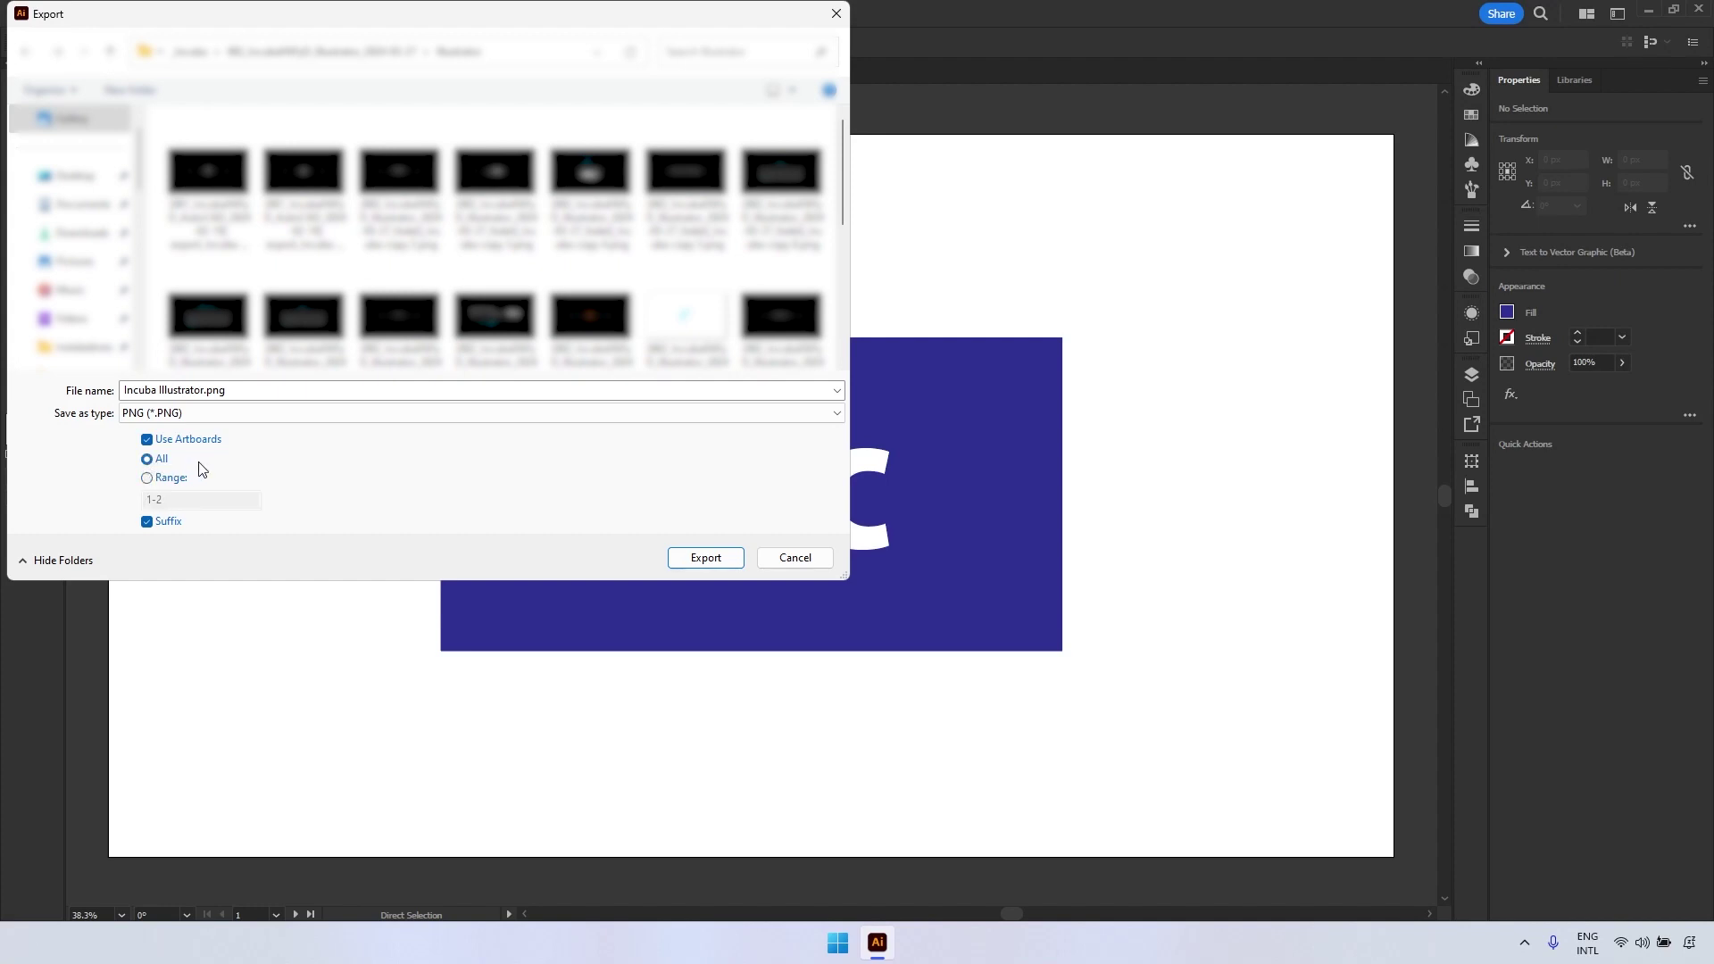
pyautogui.click(147, 479)
pyautogui.click(171, 501)
pyautogui.moveTo(172, 501); pyautogui.dragTo(154, 502)
pyautogui.press('BackSpace')
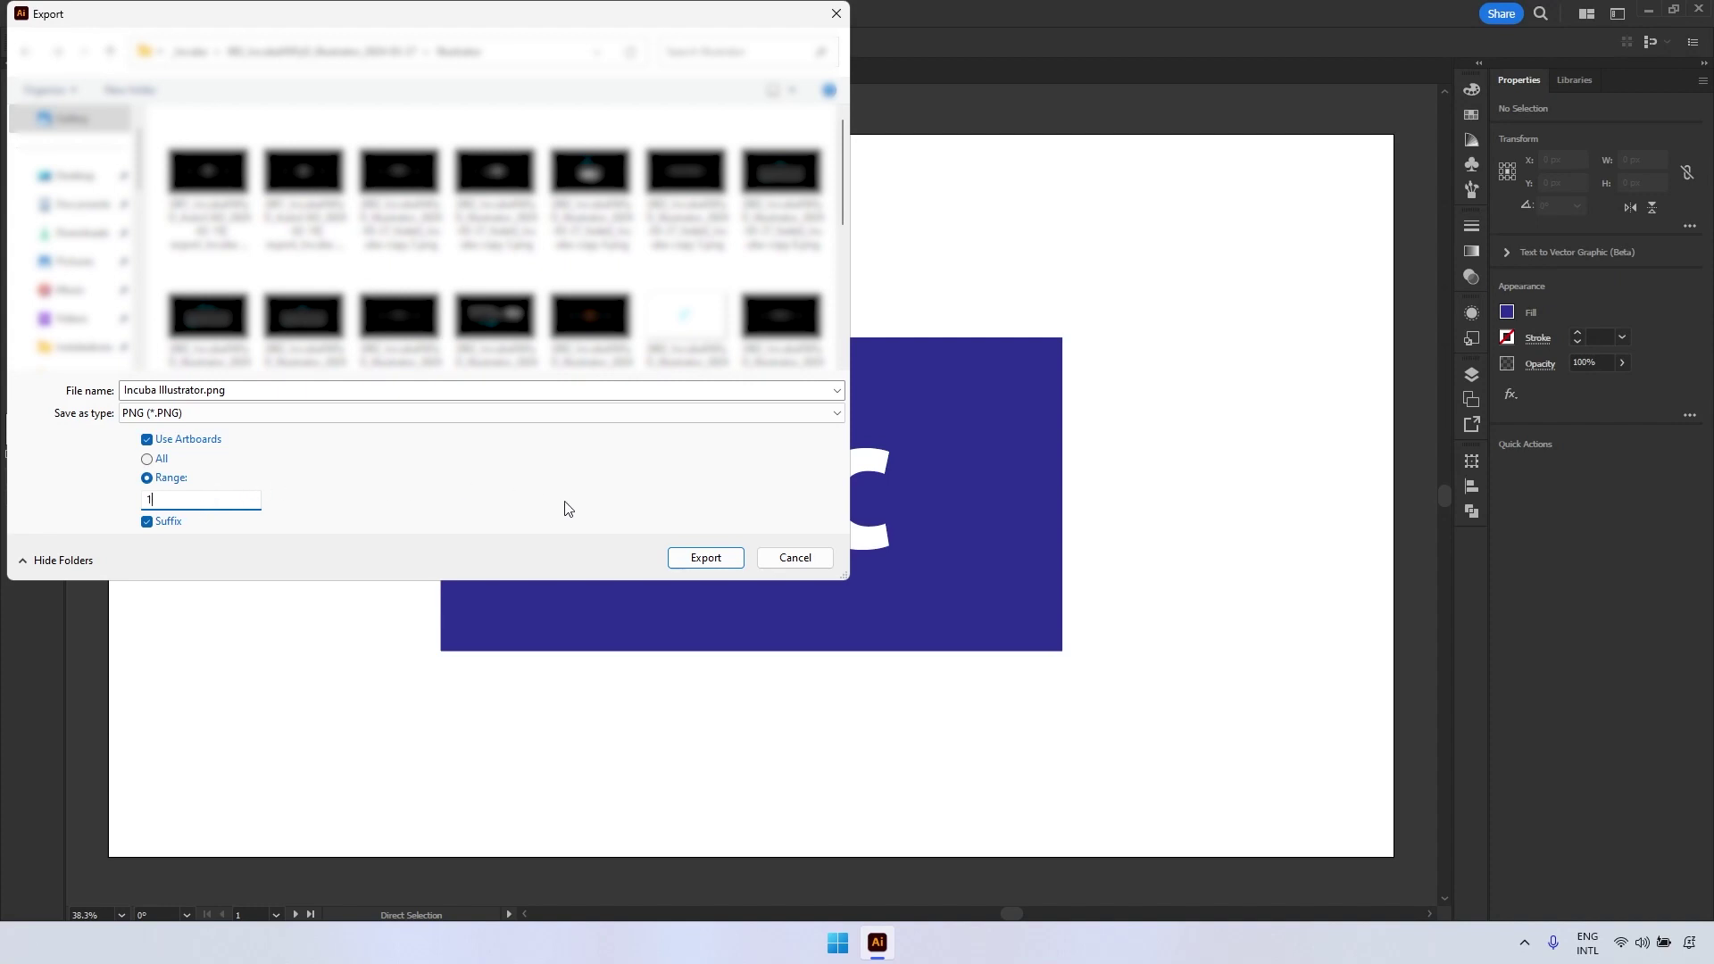
pyautogui.click(702, 556)
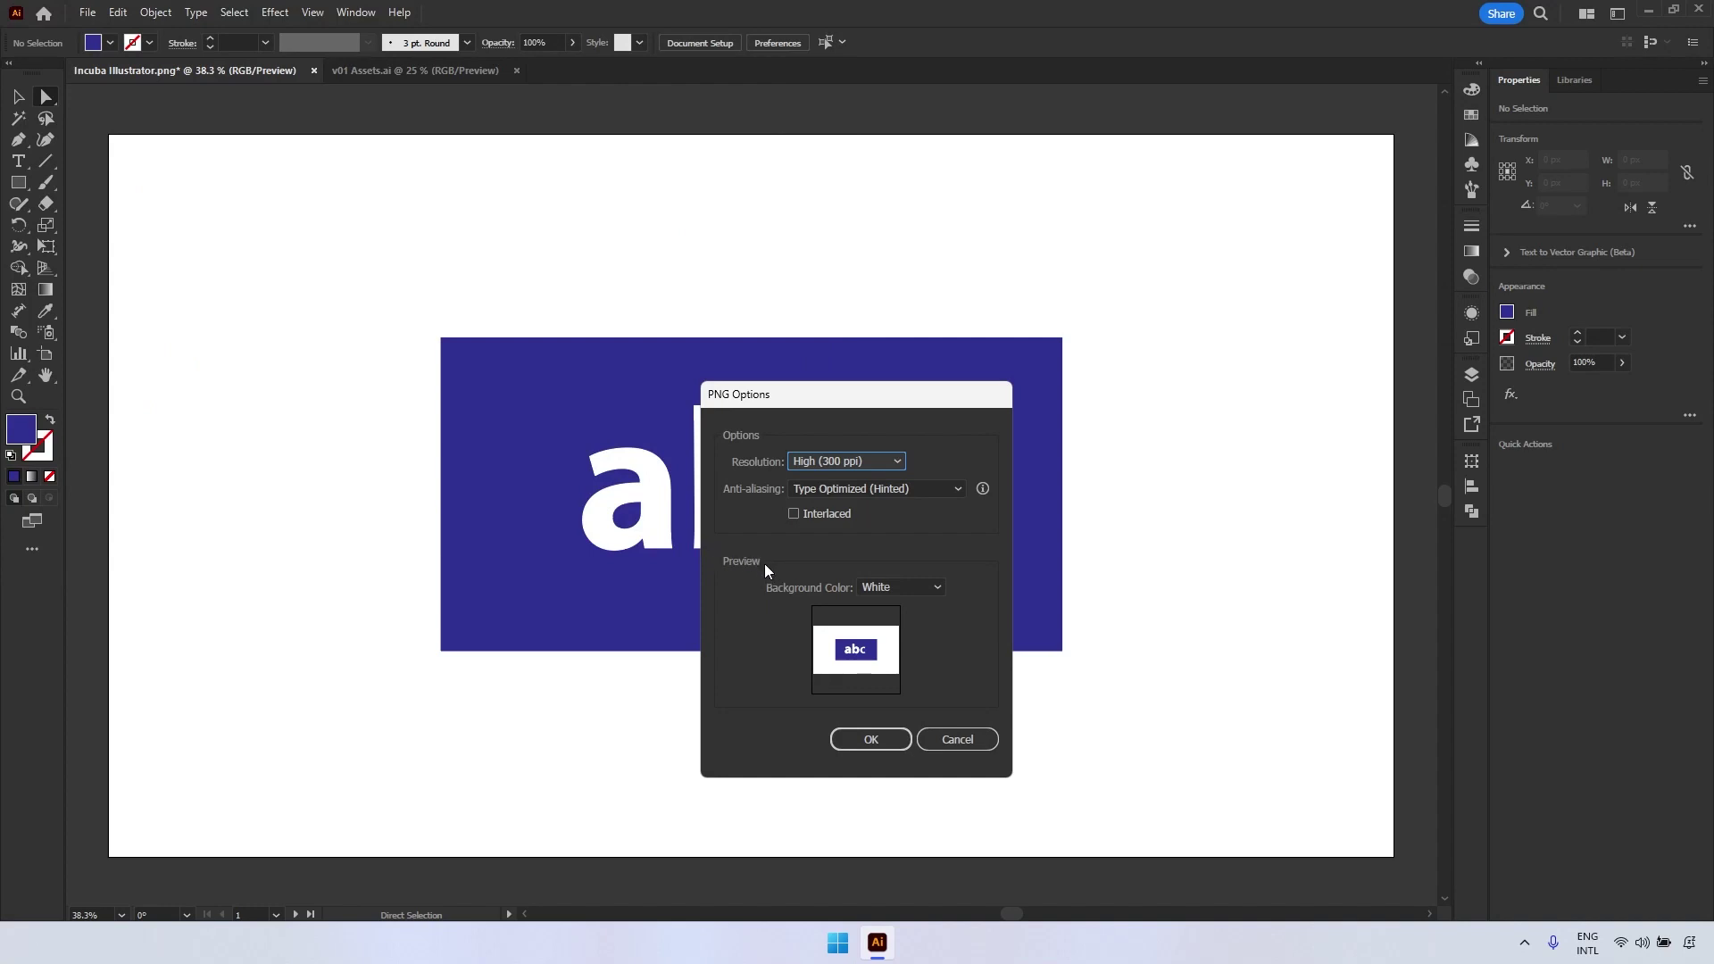
pyautogui.click(865, 741)
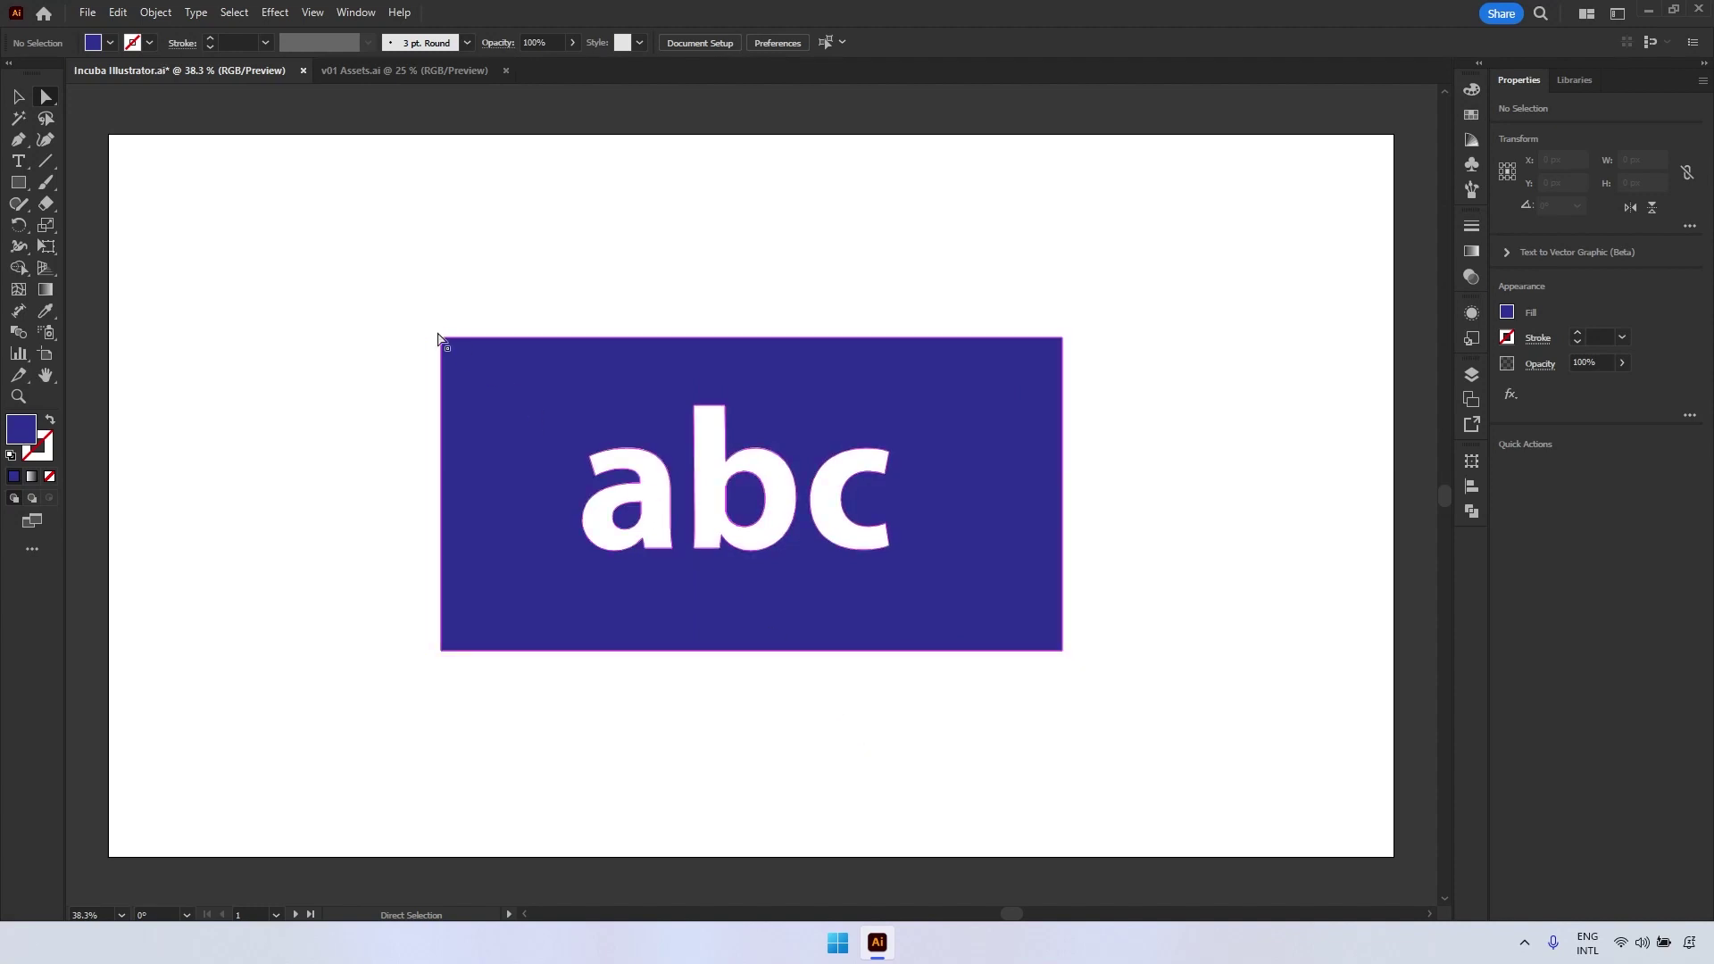
# - Save a copy of artboard 1 as the Adobe PDF Incuba Illustrator copy.pdf with the Illustrator Default preset
pyautogui.click(89, 13)
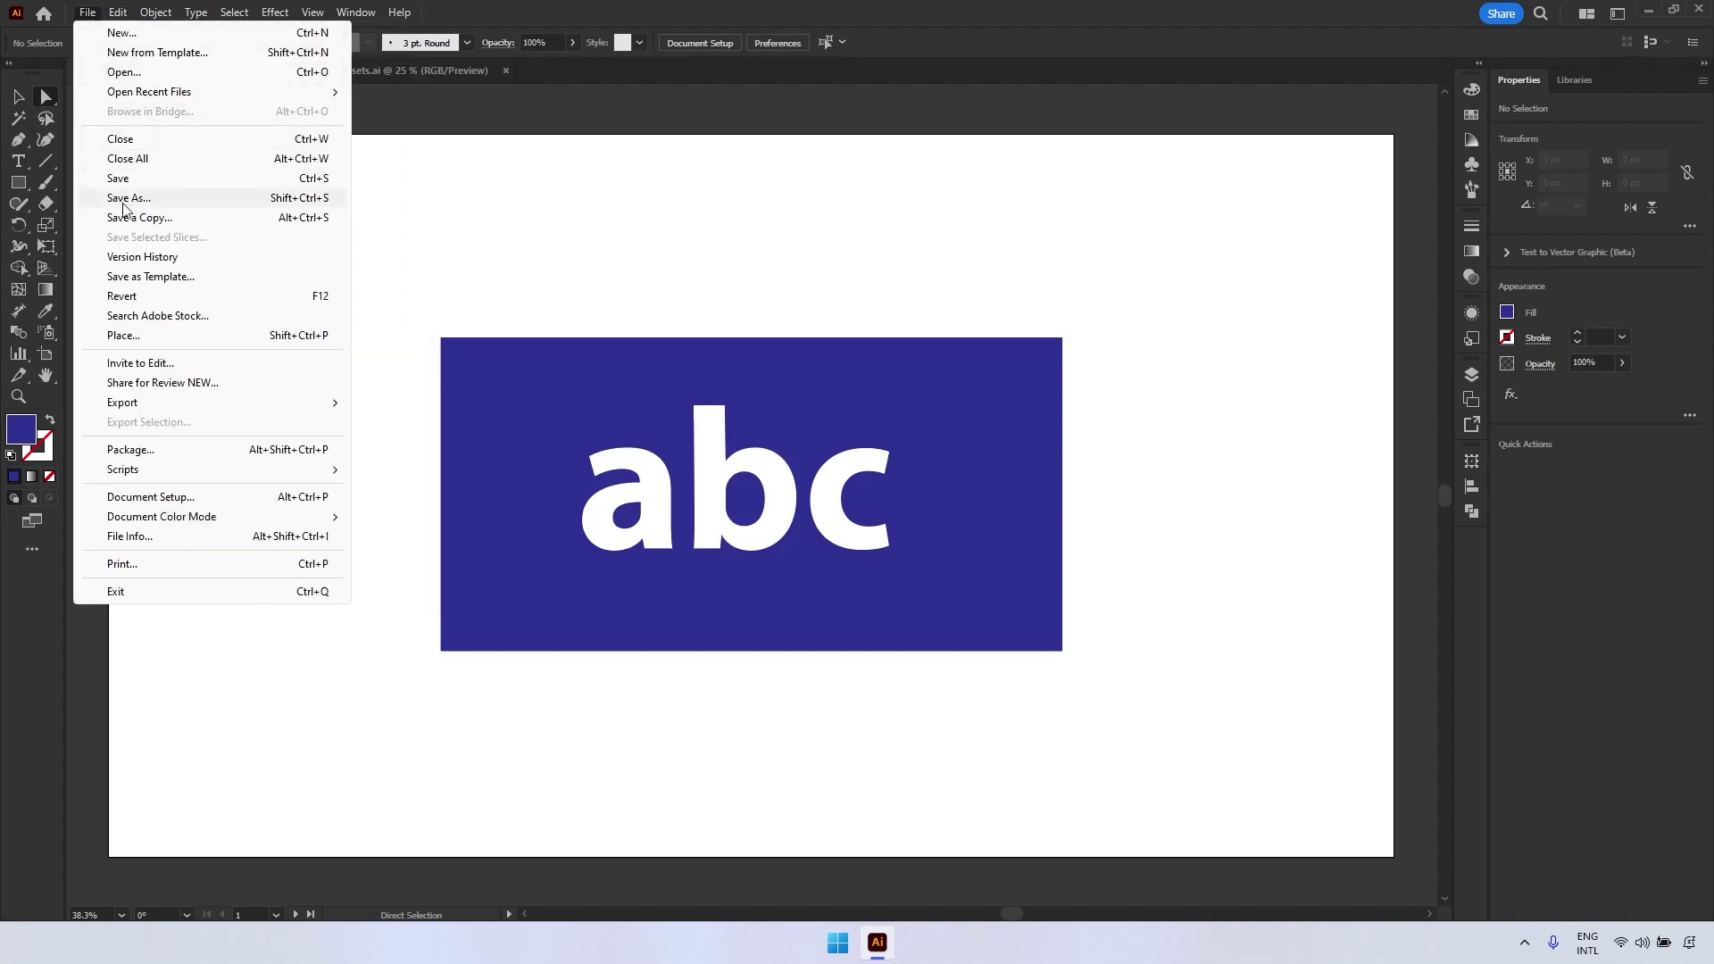
pyautogui.click(187, 225)
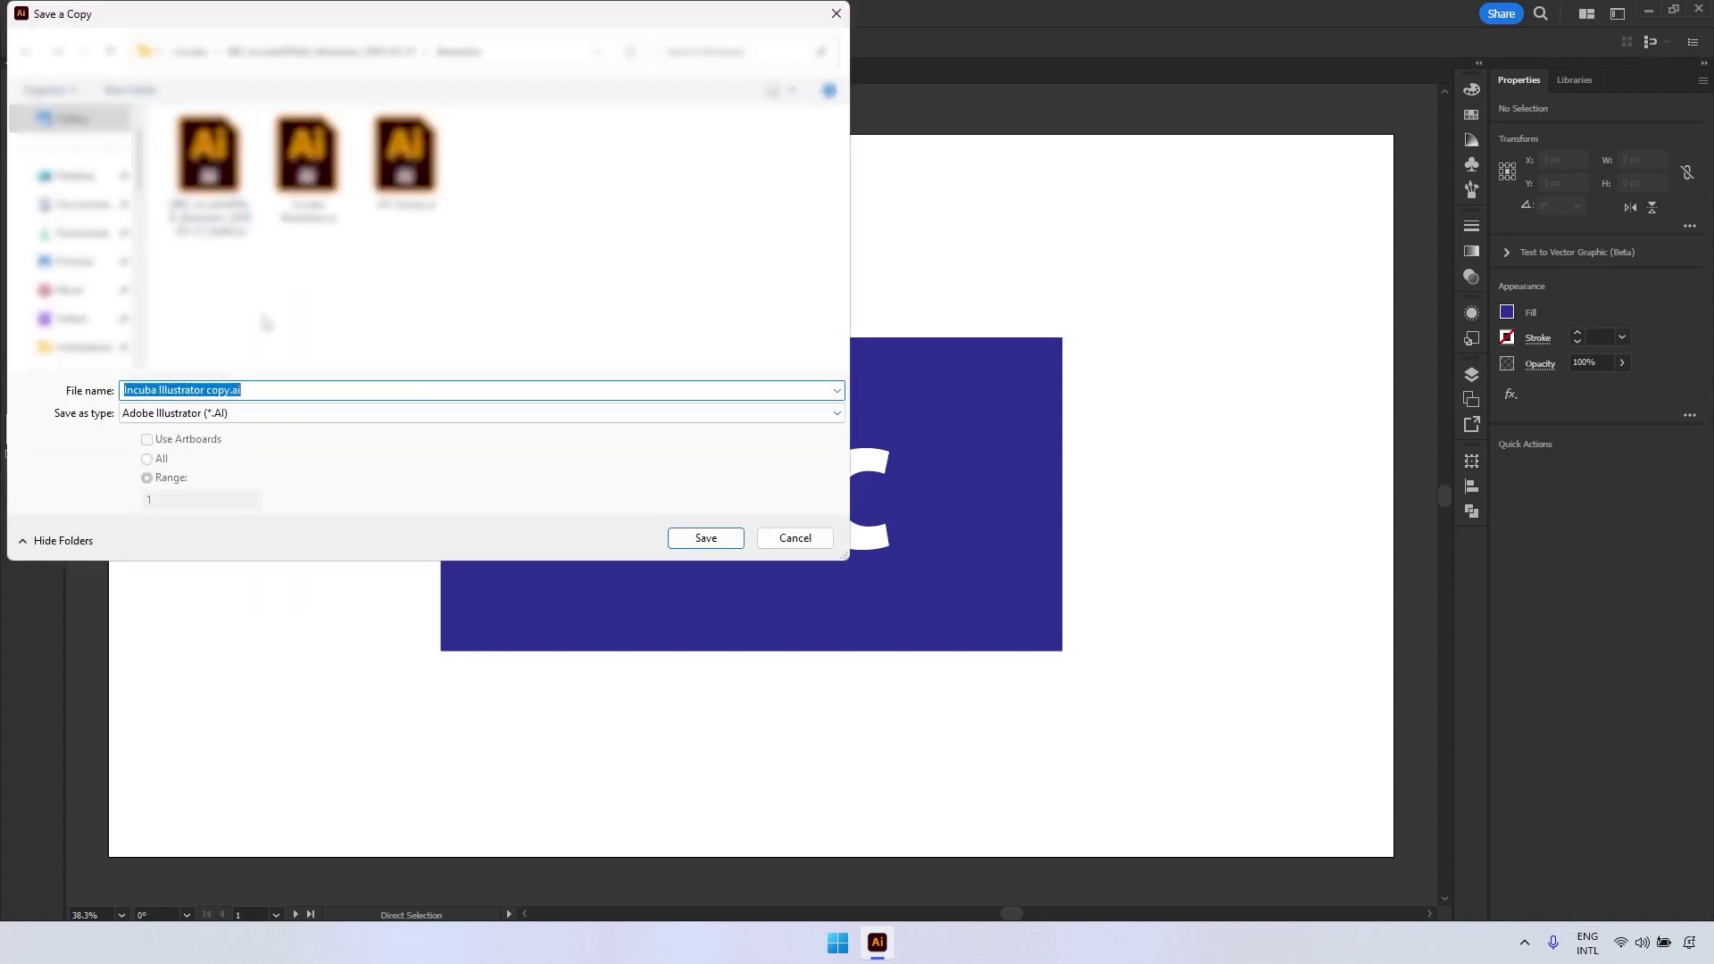
pyautogui.click(277, 415)
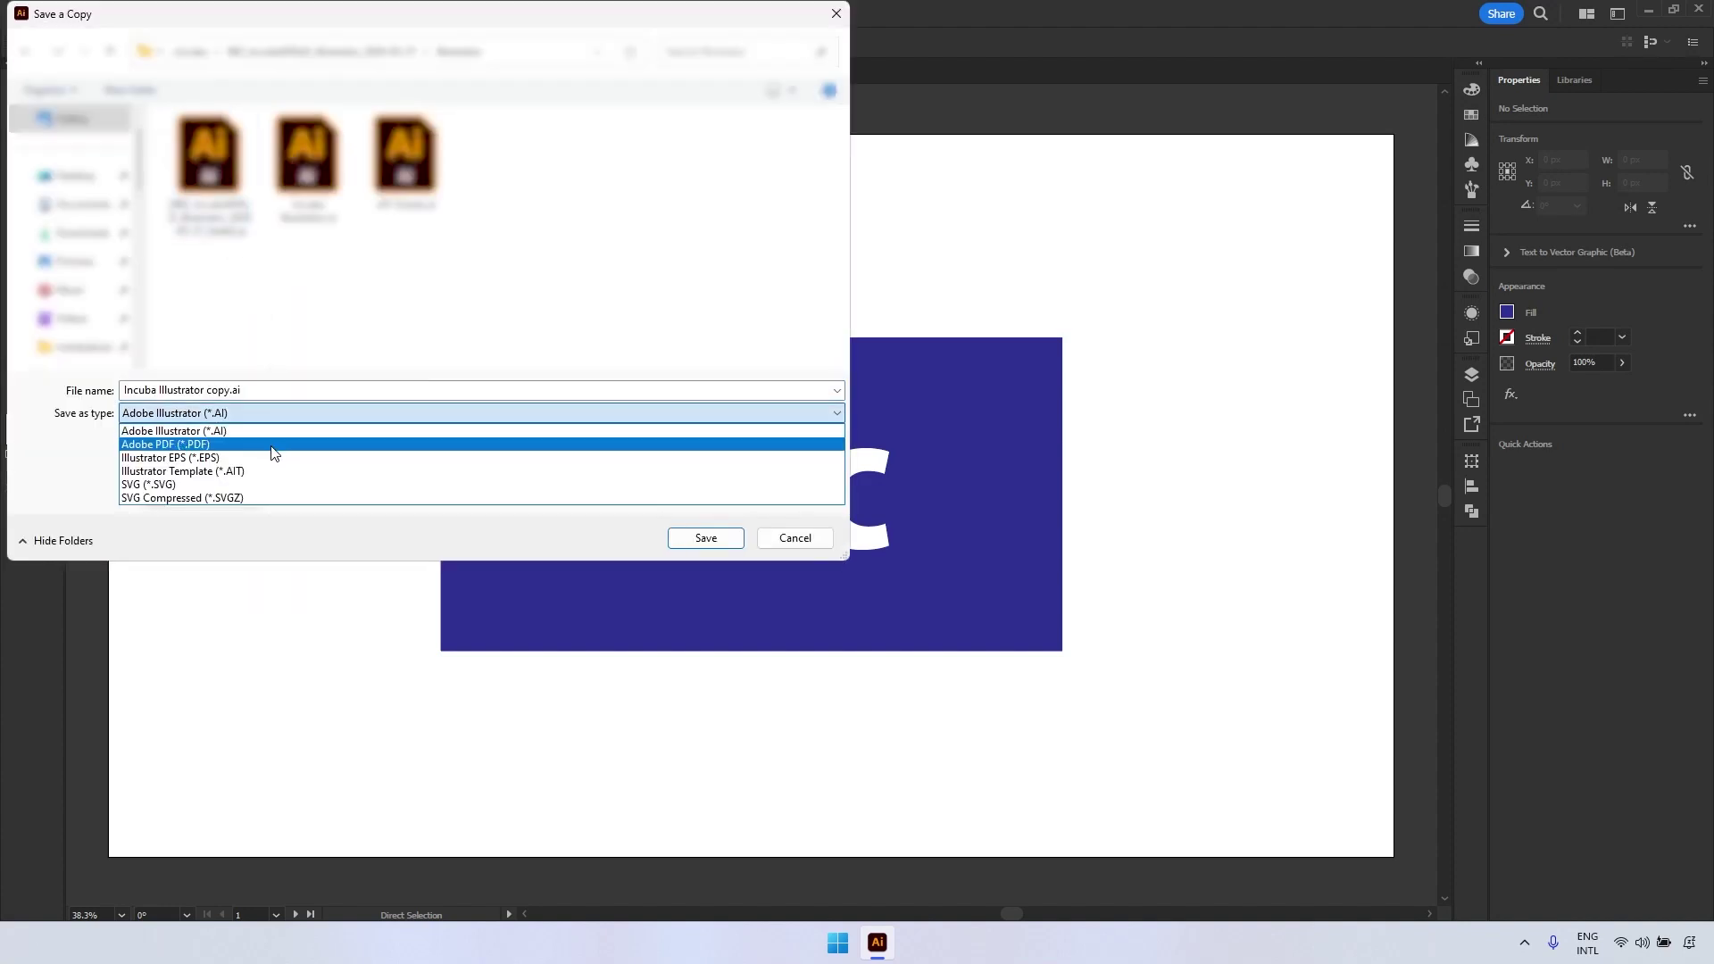
pyautogui.click(272, 453)
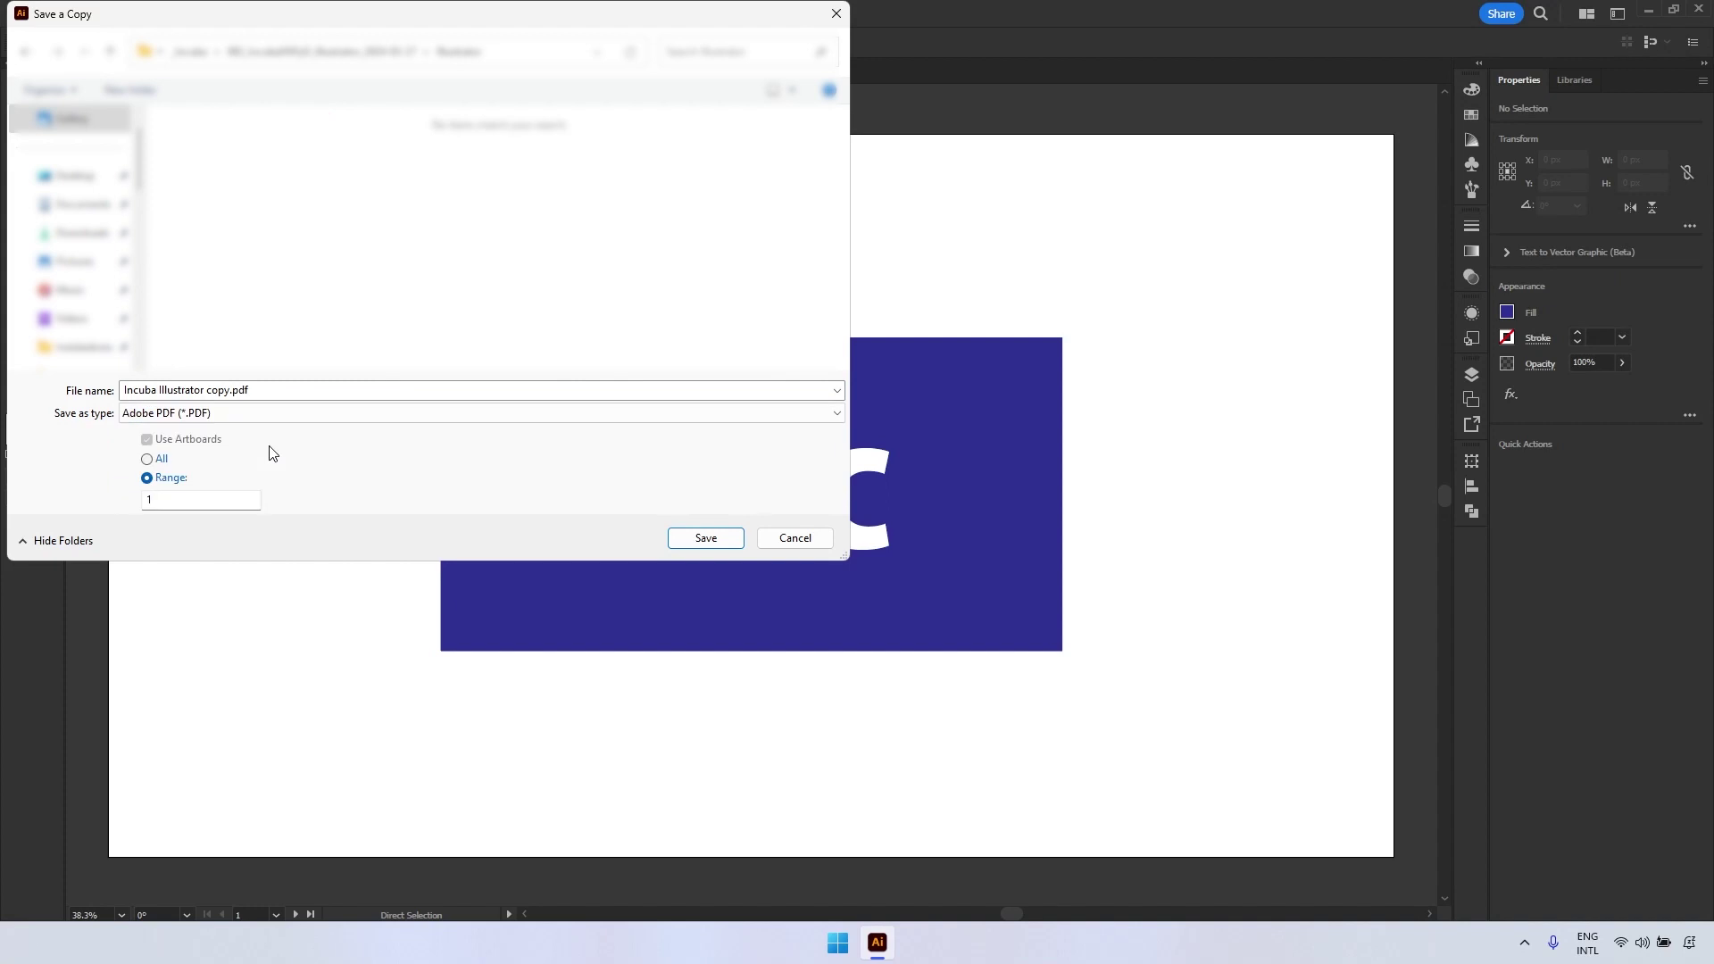
pyautogui.click(148, 459)
pyautogui.click(148, 478)
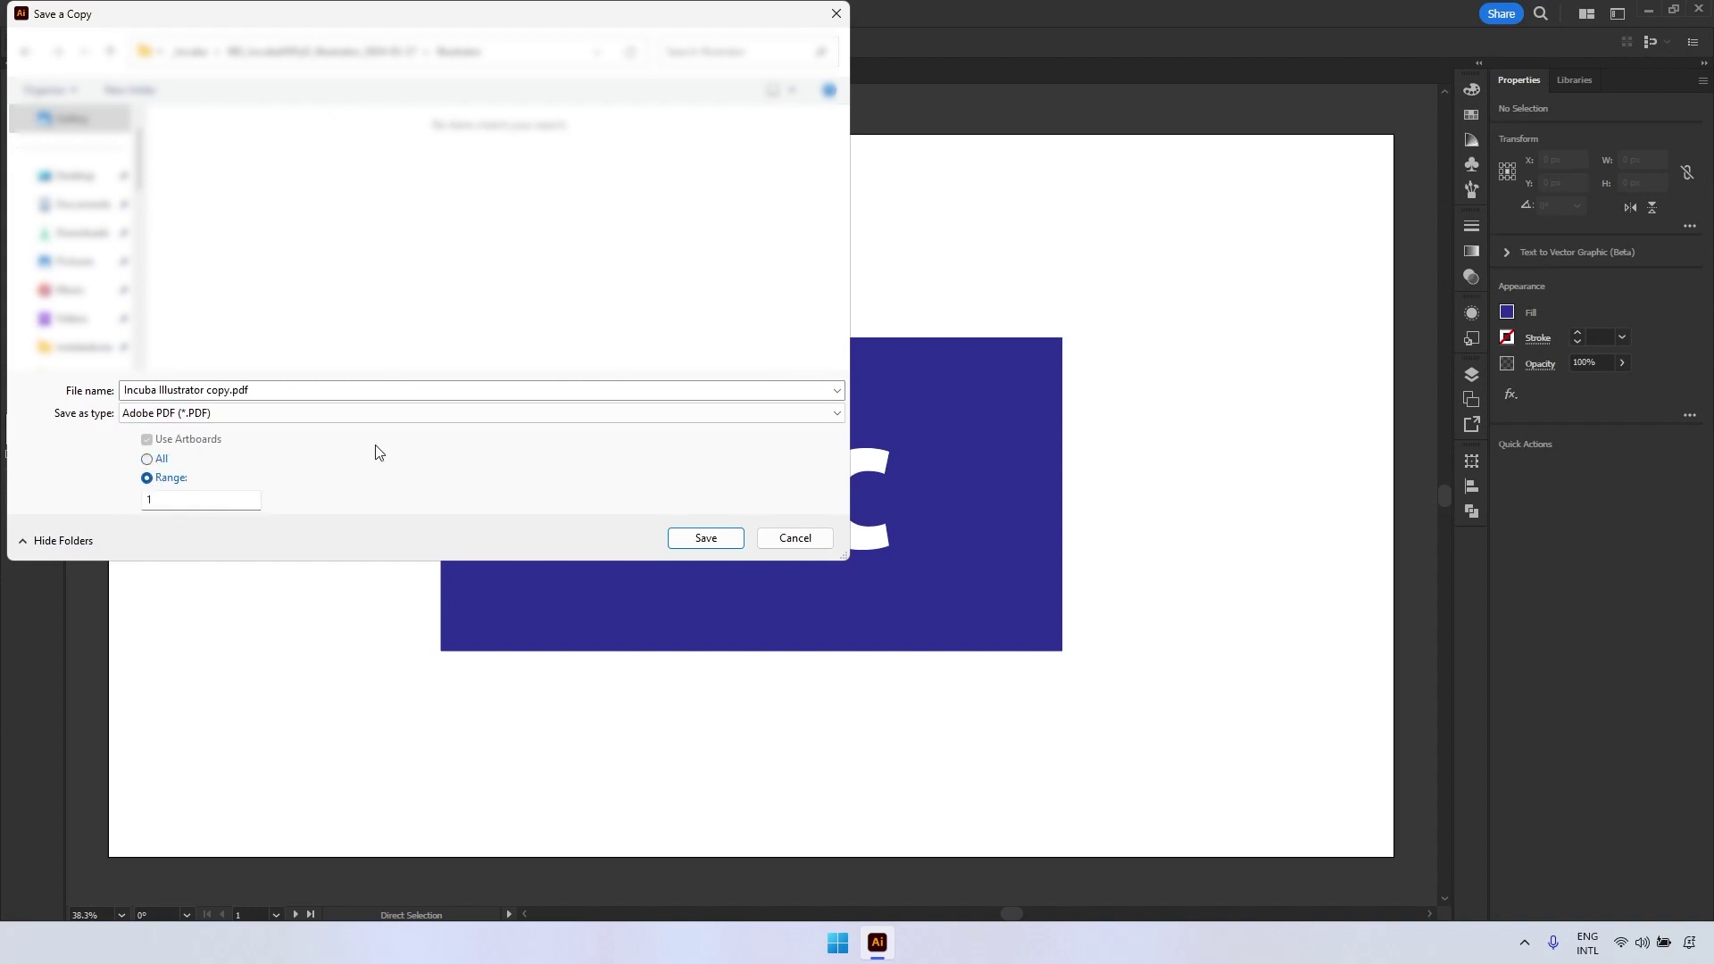
pyautogui.click(682, 540)
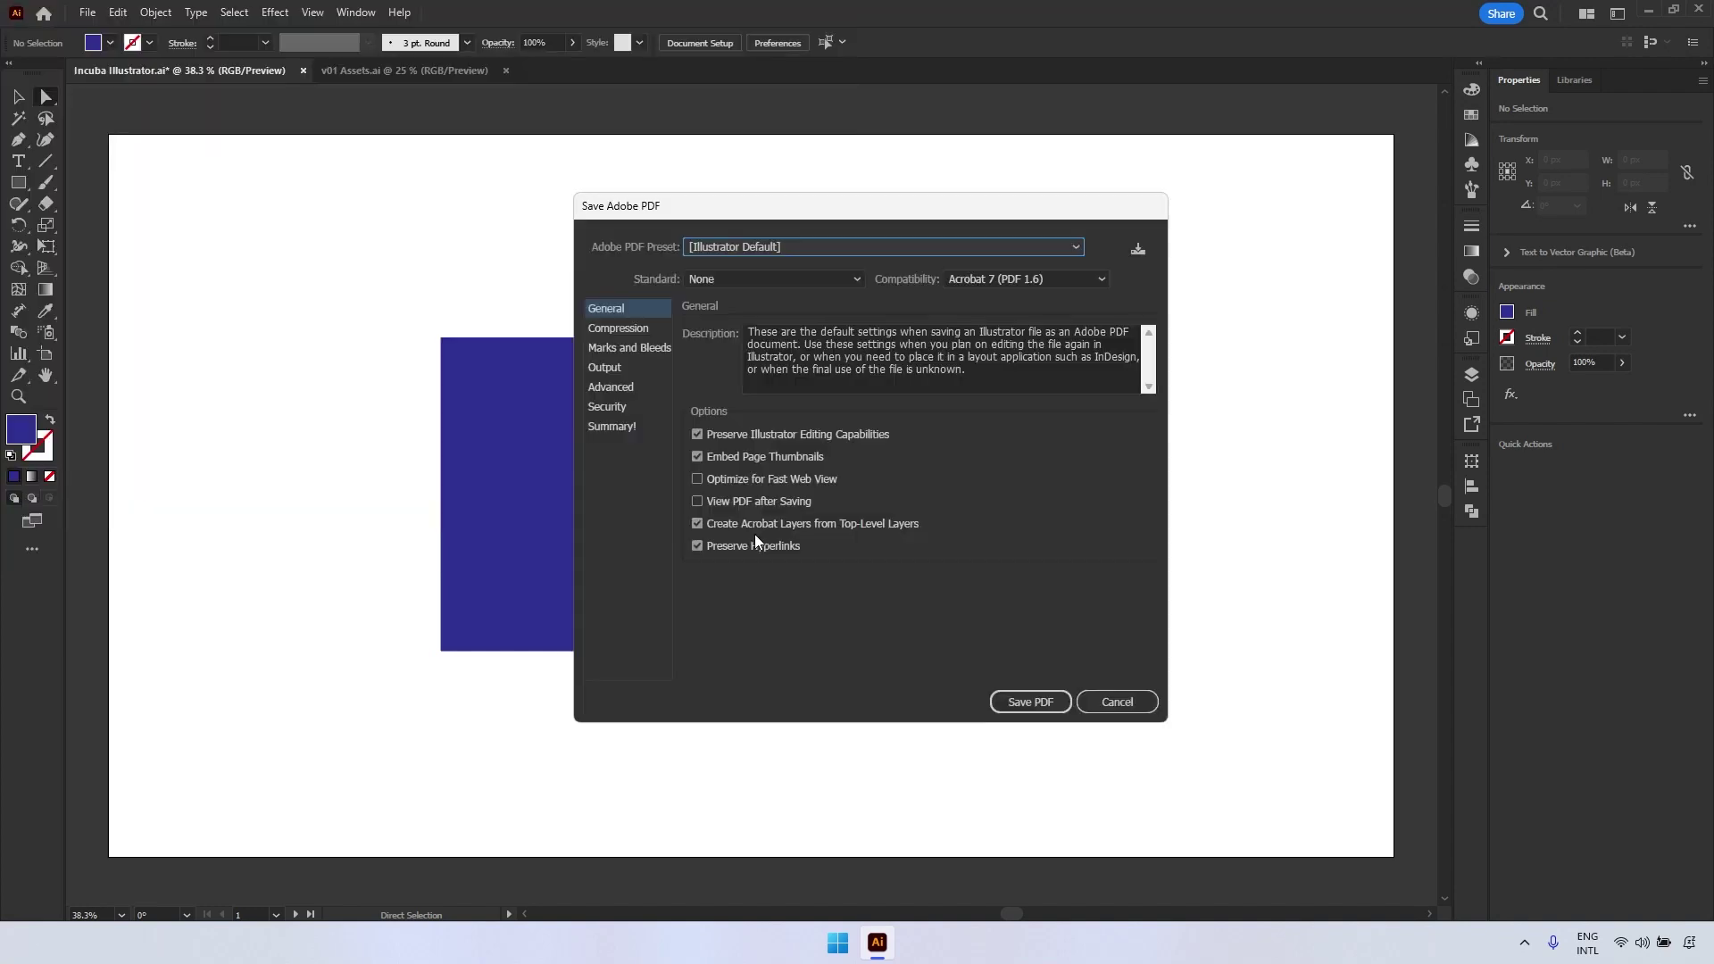
pyautogui.click(1054, 703)
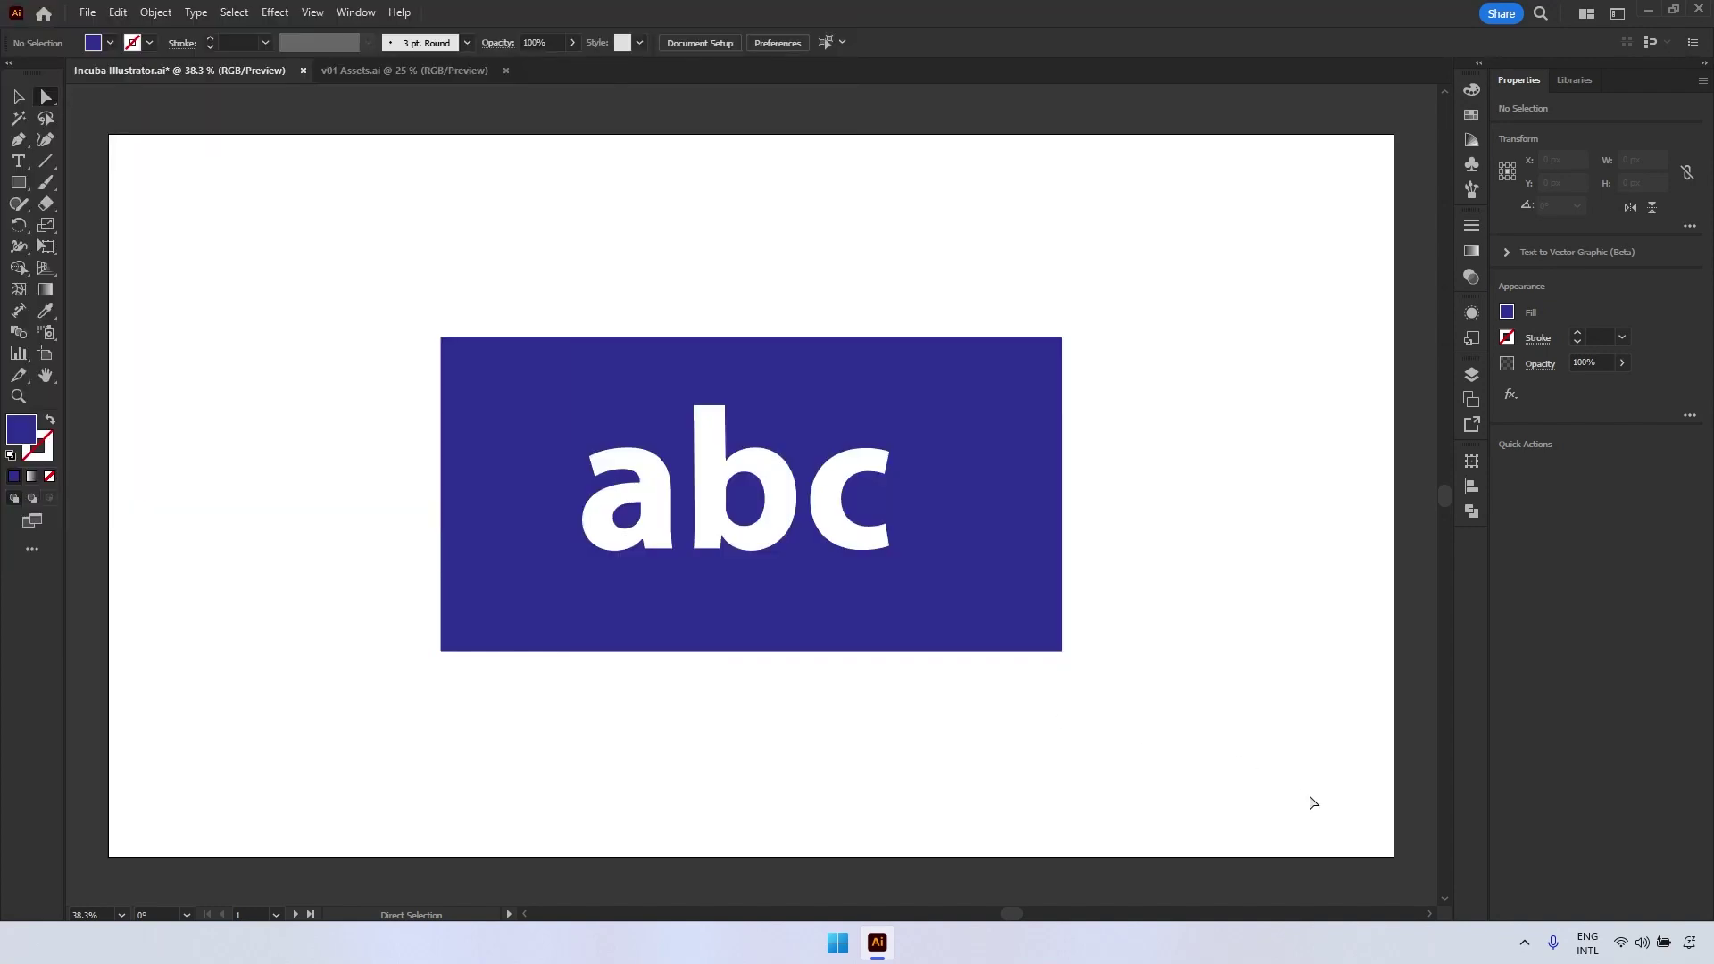